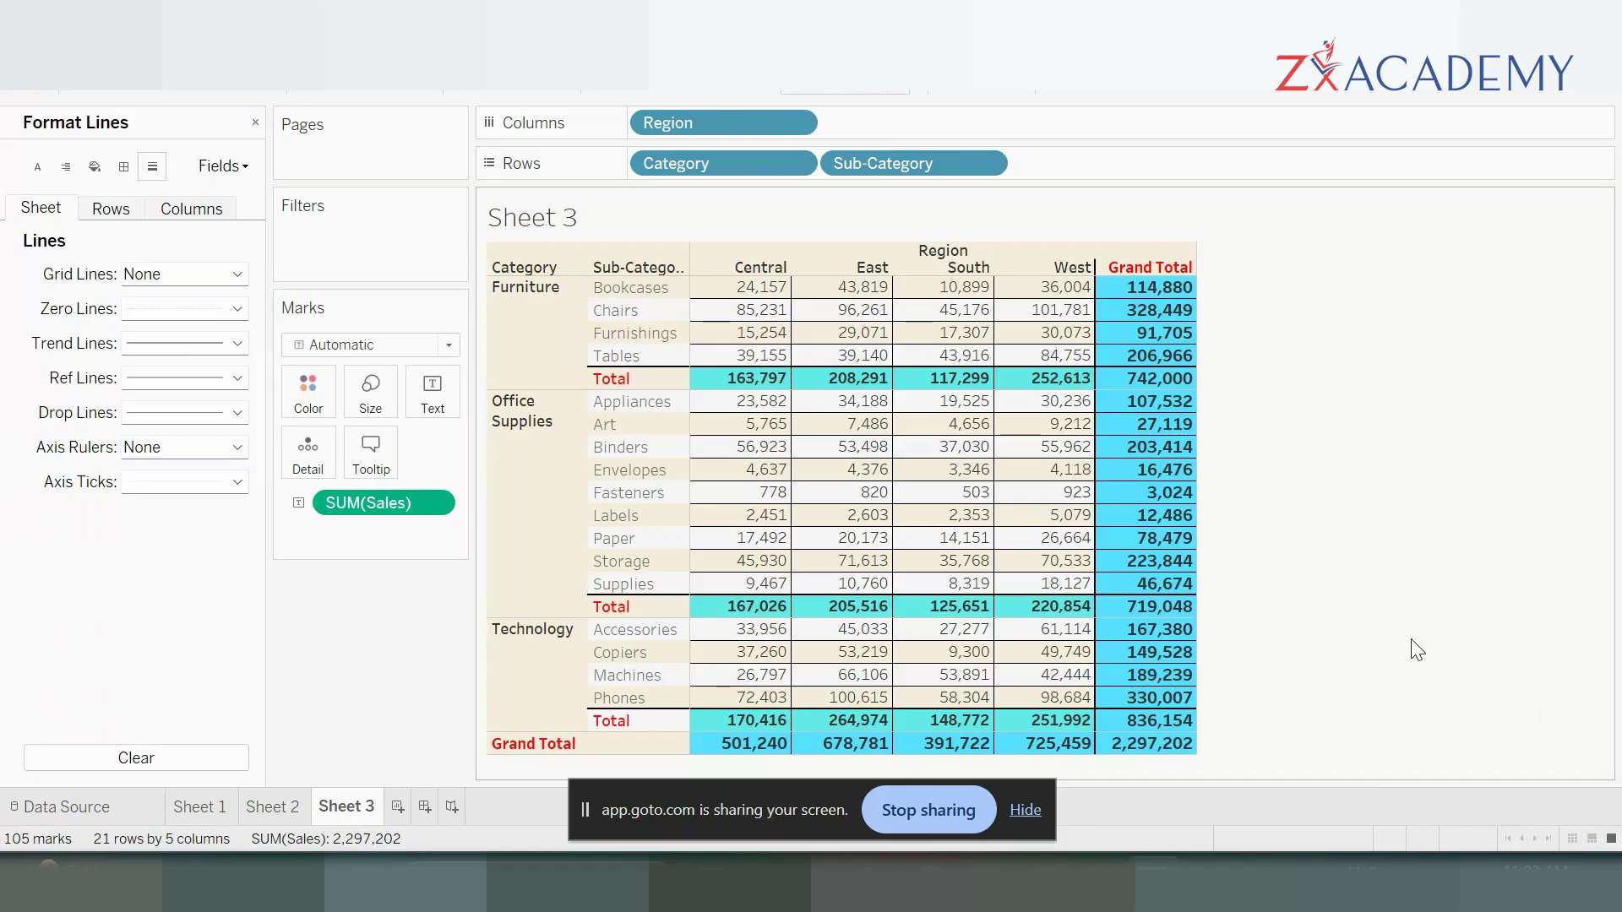
- Create a new worksheet listing Category in rows with the Sales values shown beside each category
mouse_move(905, 678)
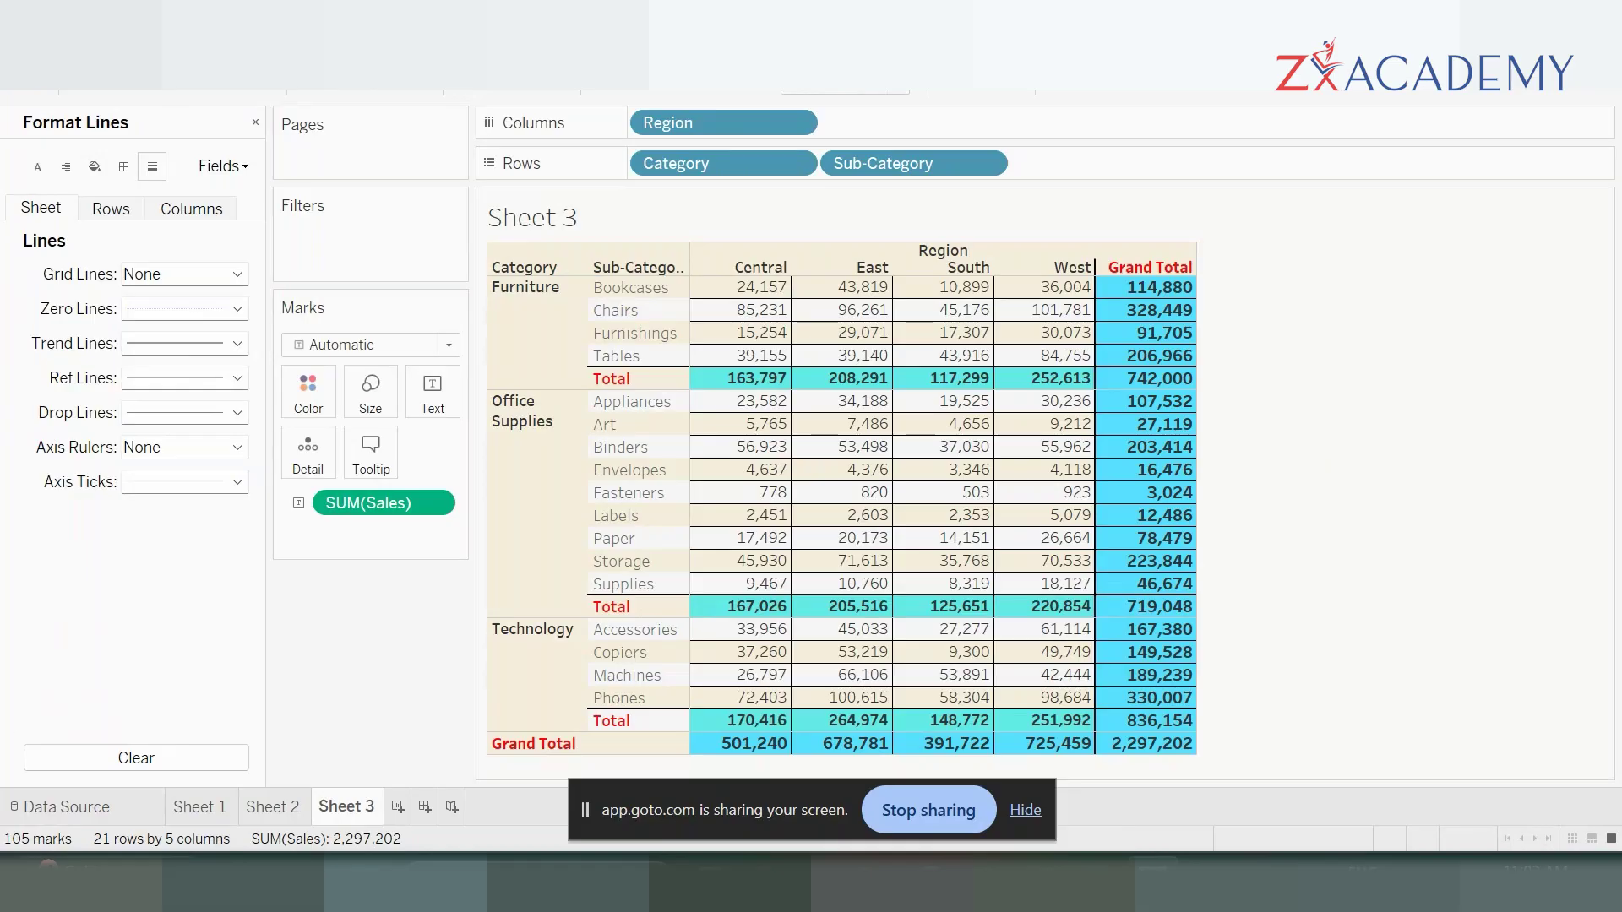
left_click(398, 806)
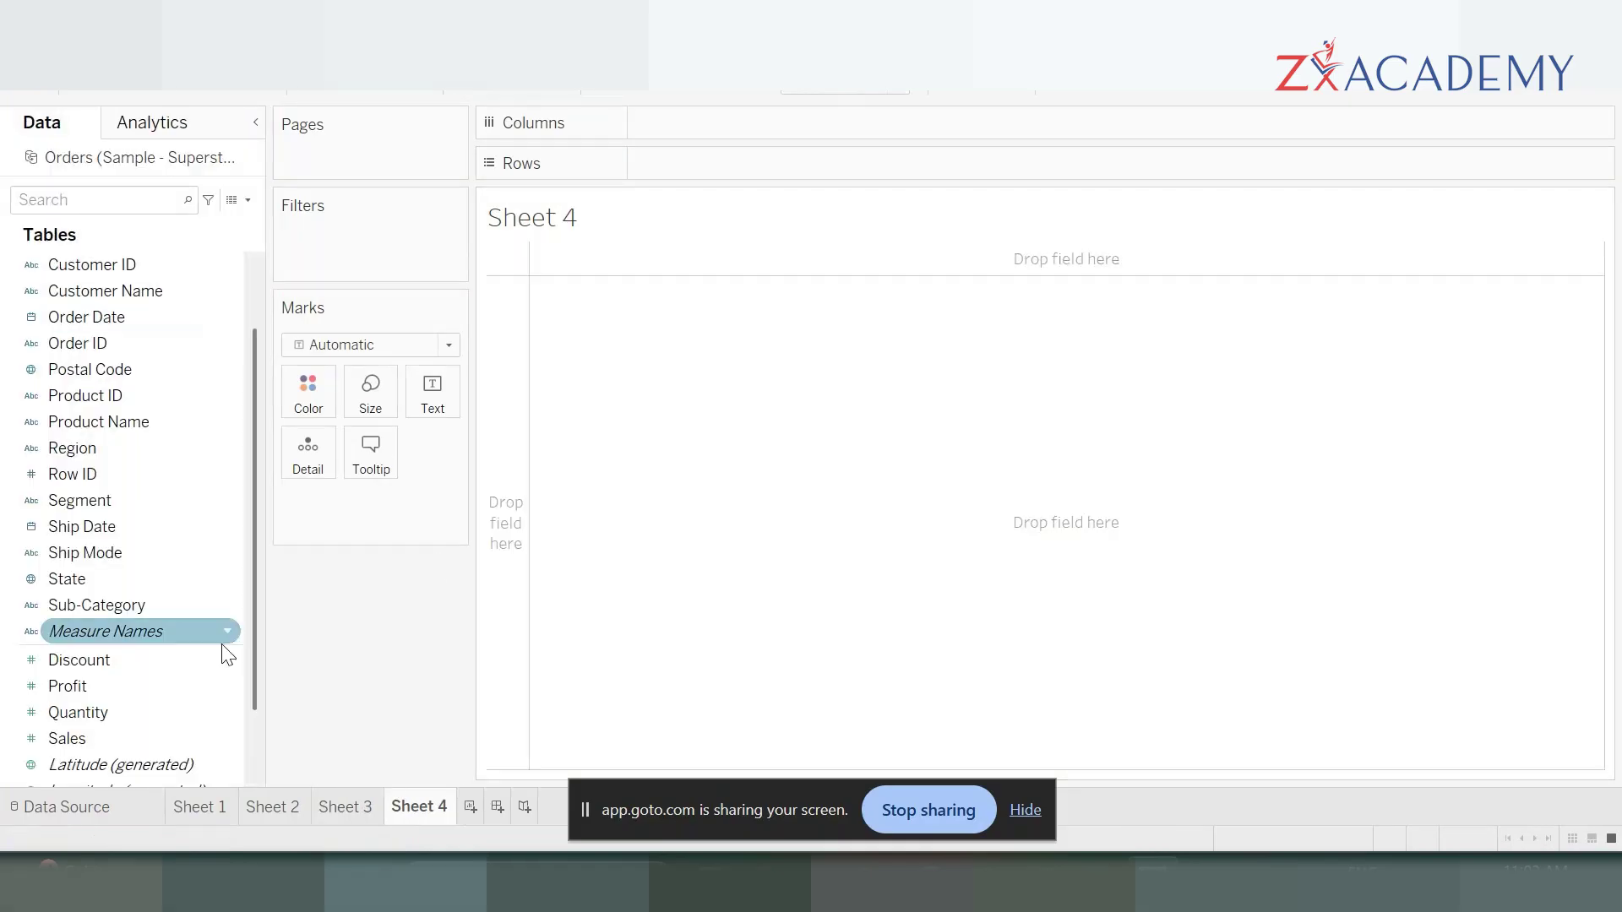
scroll(228, 655, "up", 3)
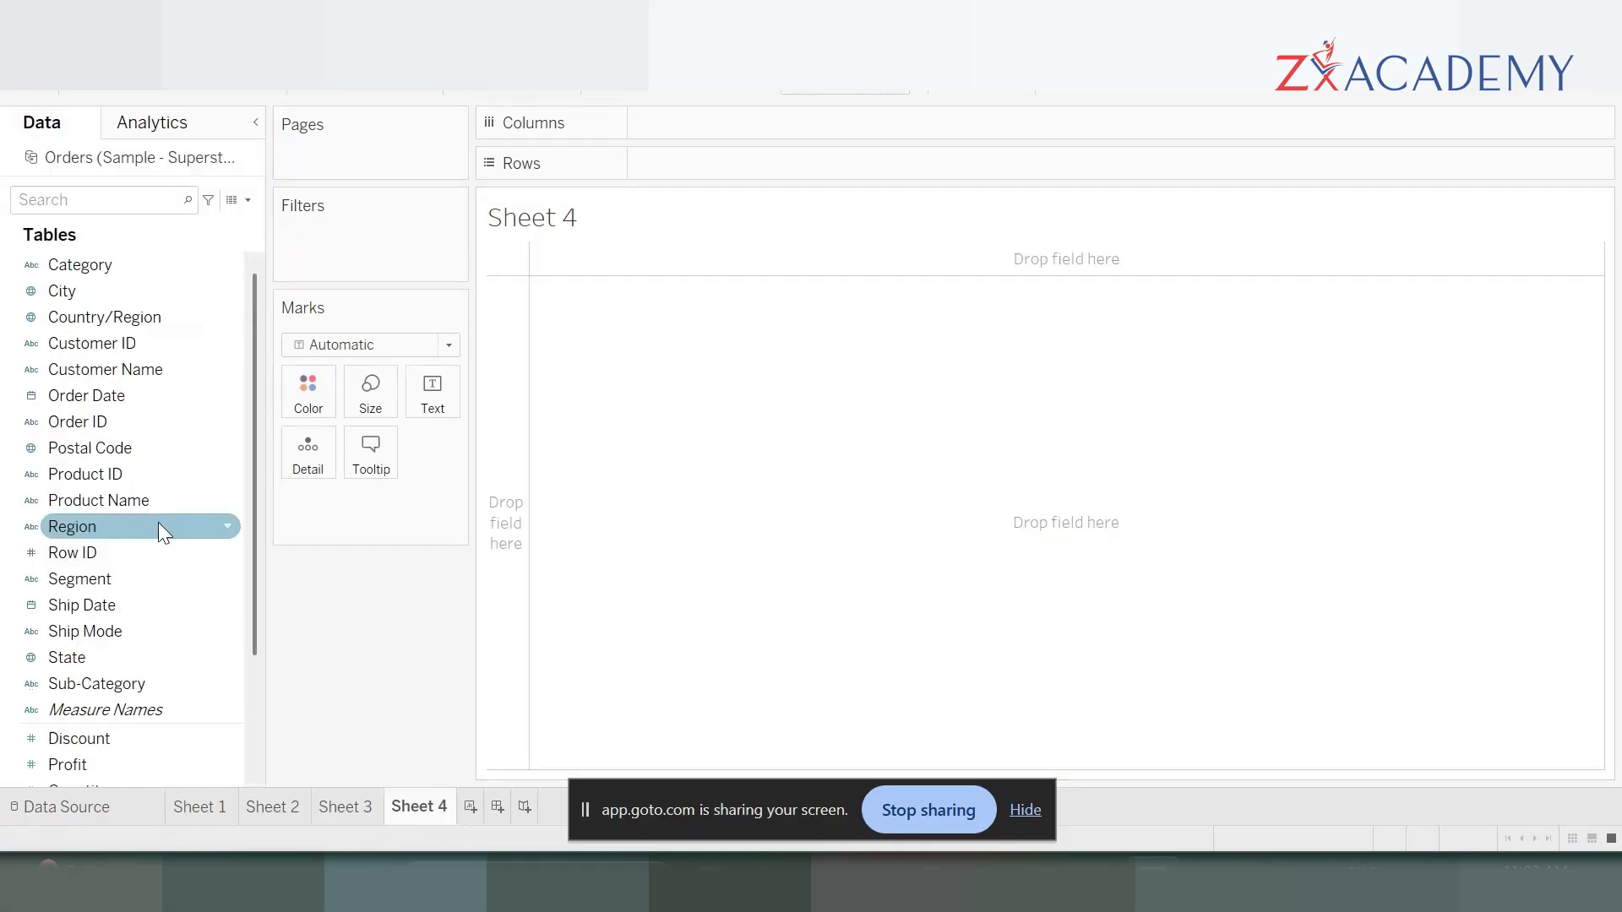
double_click(134, 266)
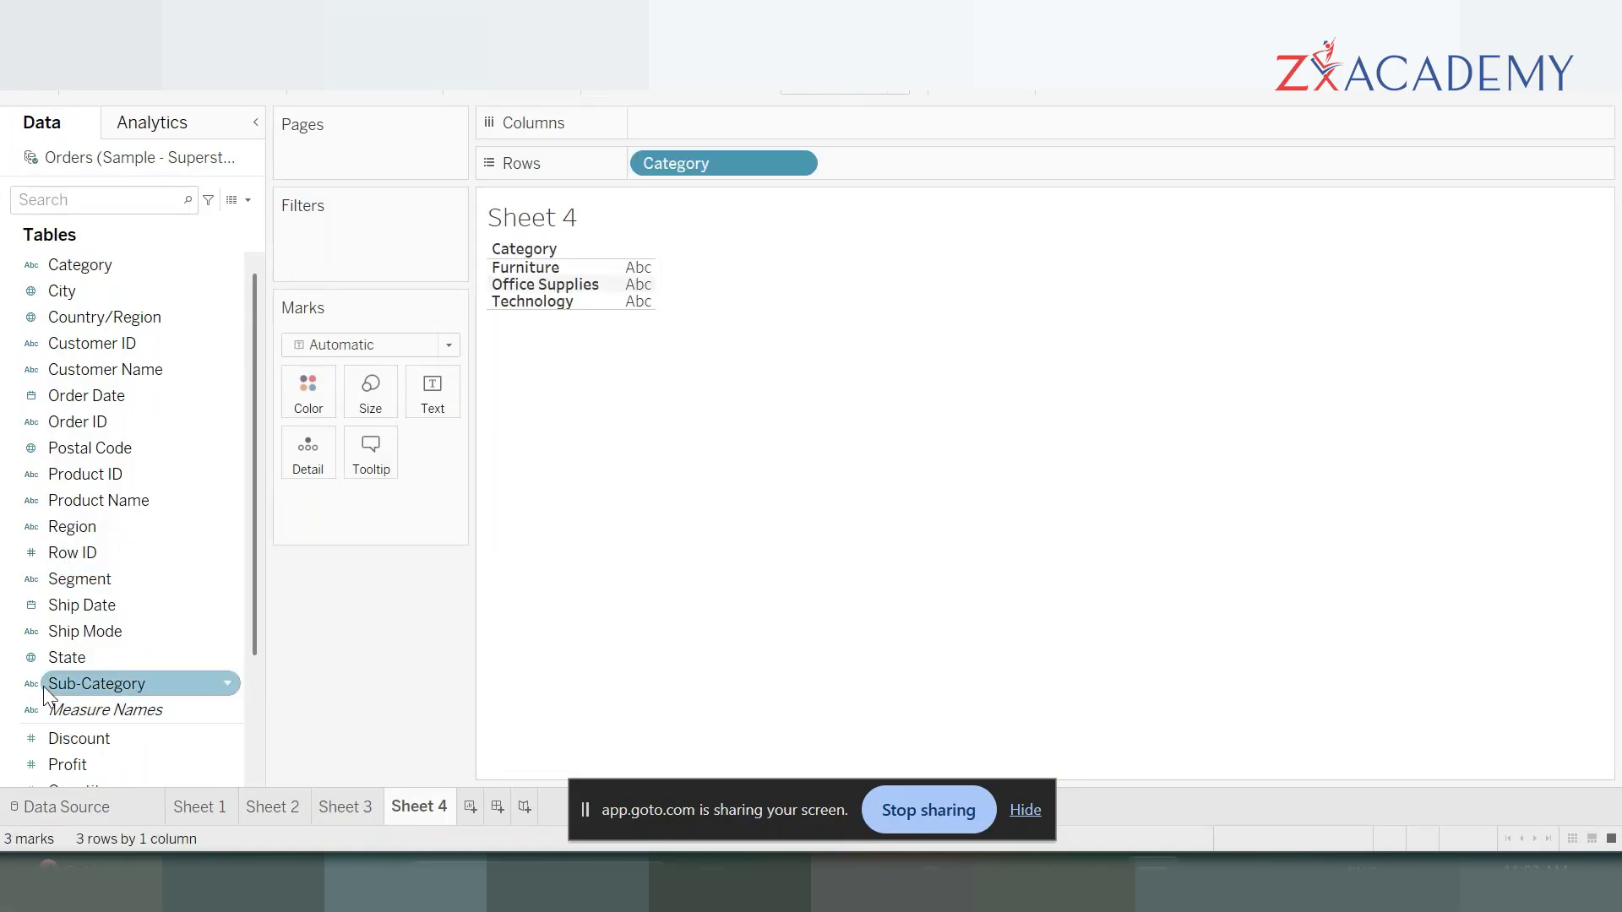
scroll(59, 709, "down", 3)
double_click(79, 661)
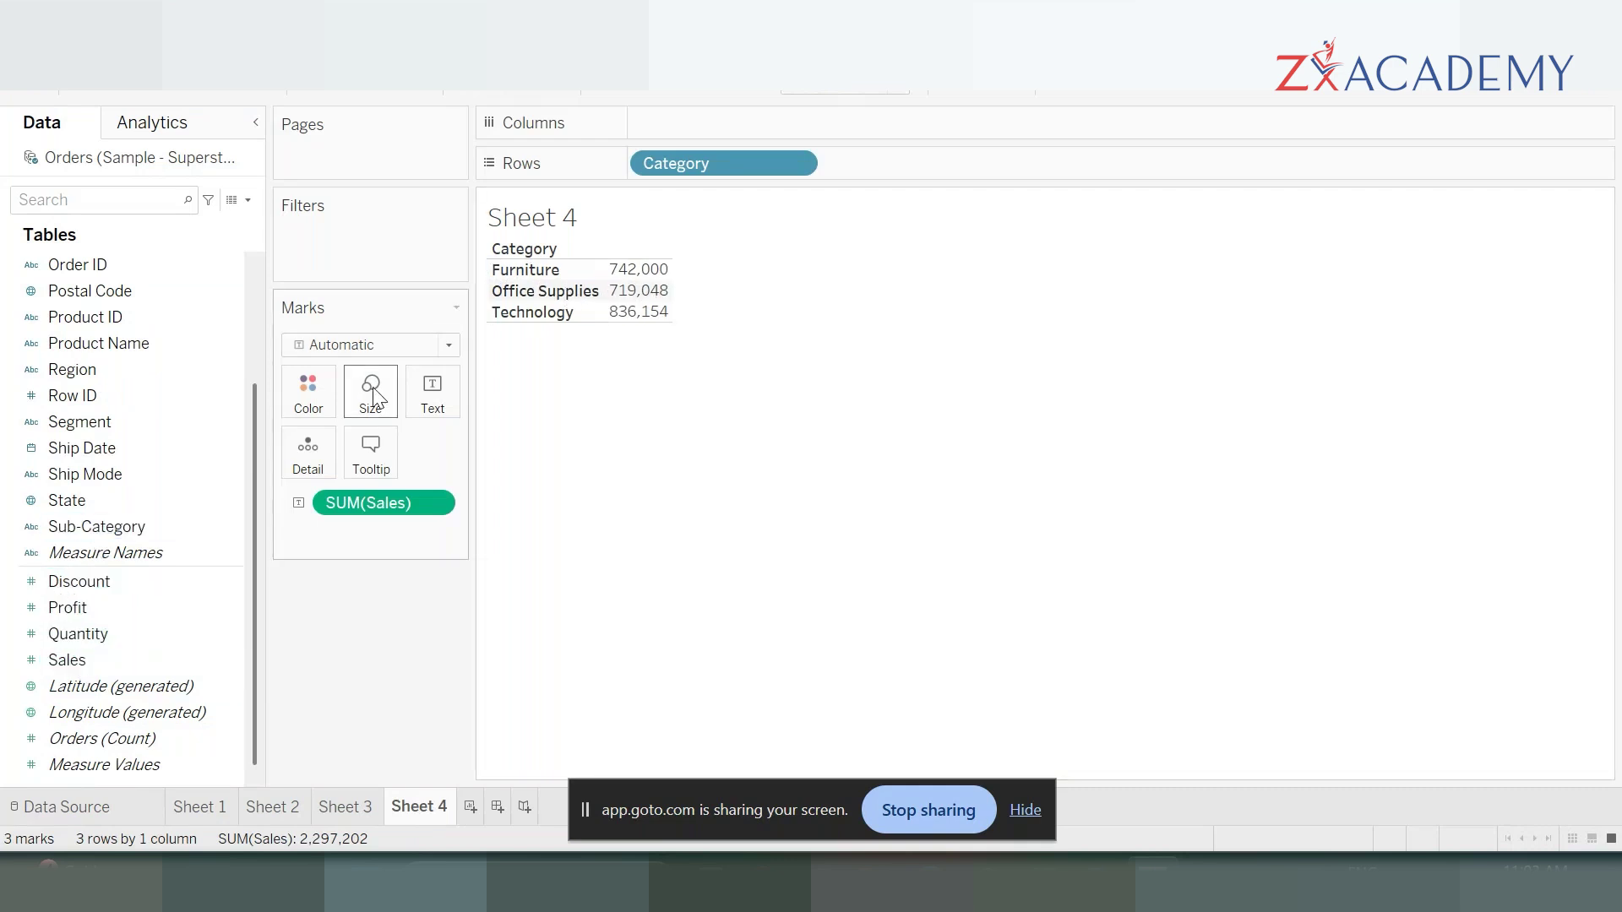
mouse_move(647, 296)
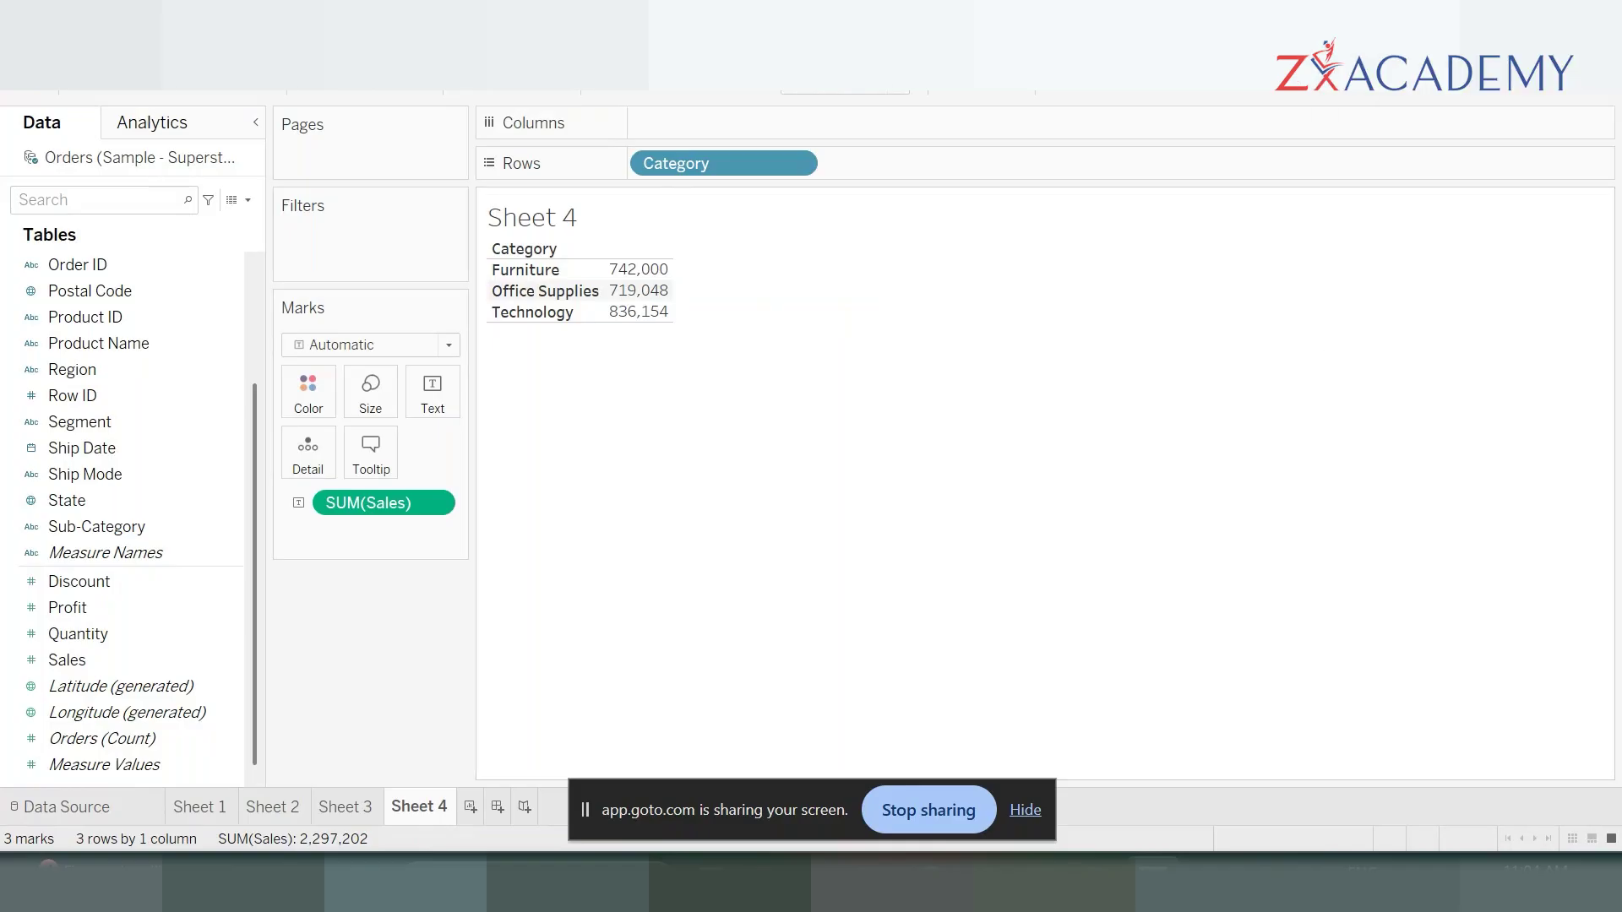
left_click(332, 78)
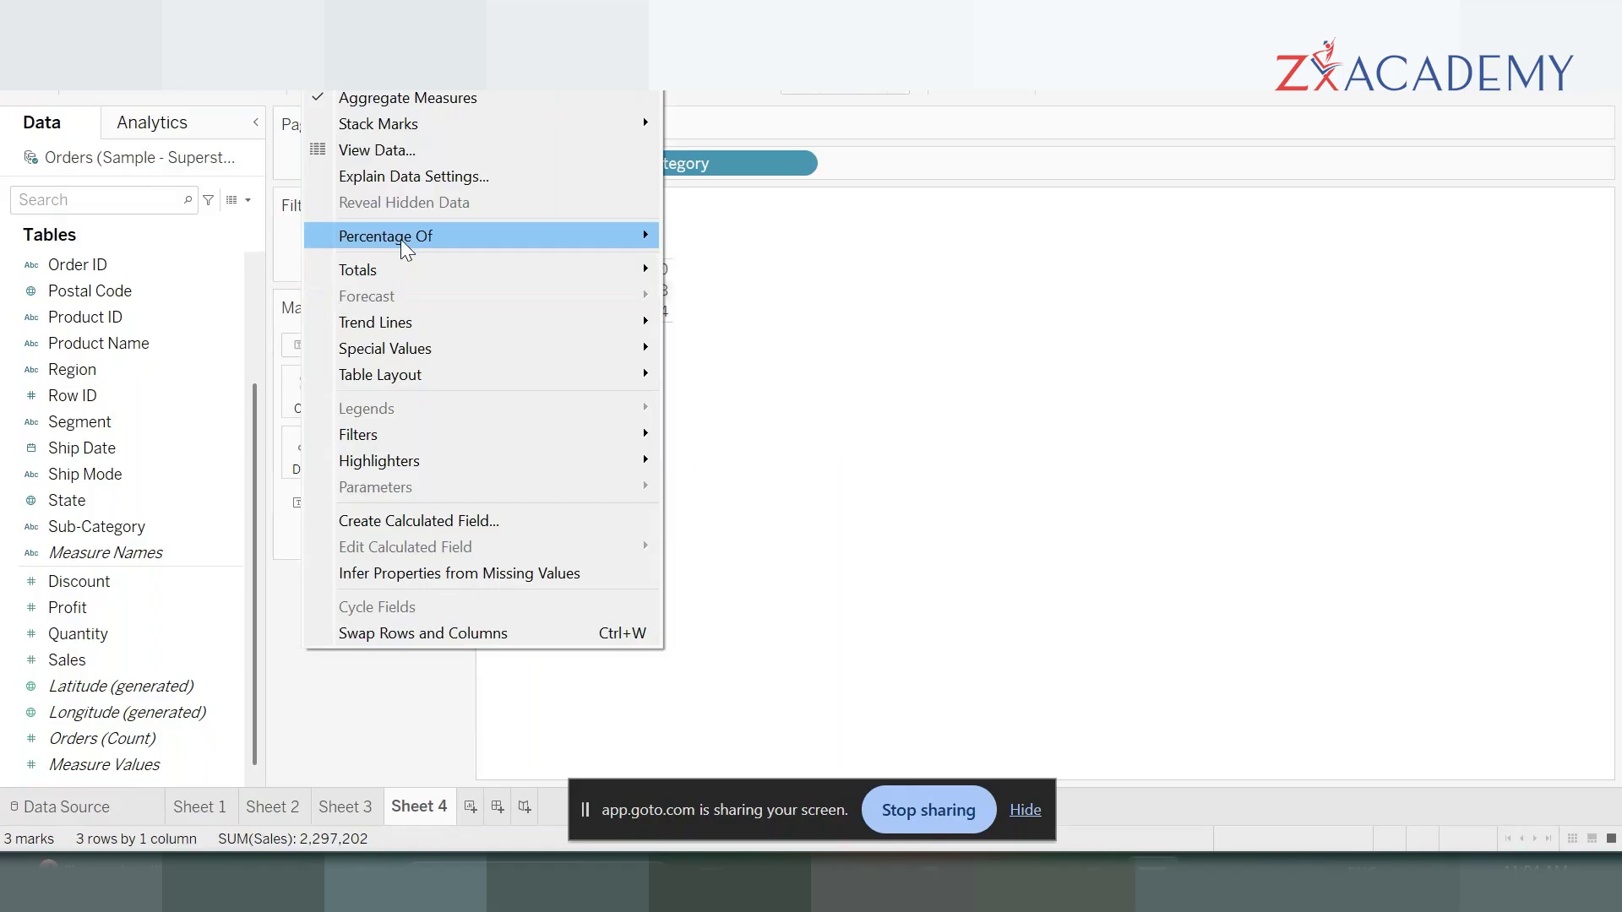
mouse_move(403, 248)
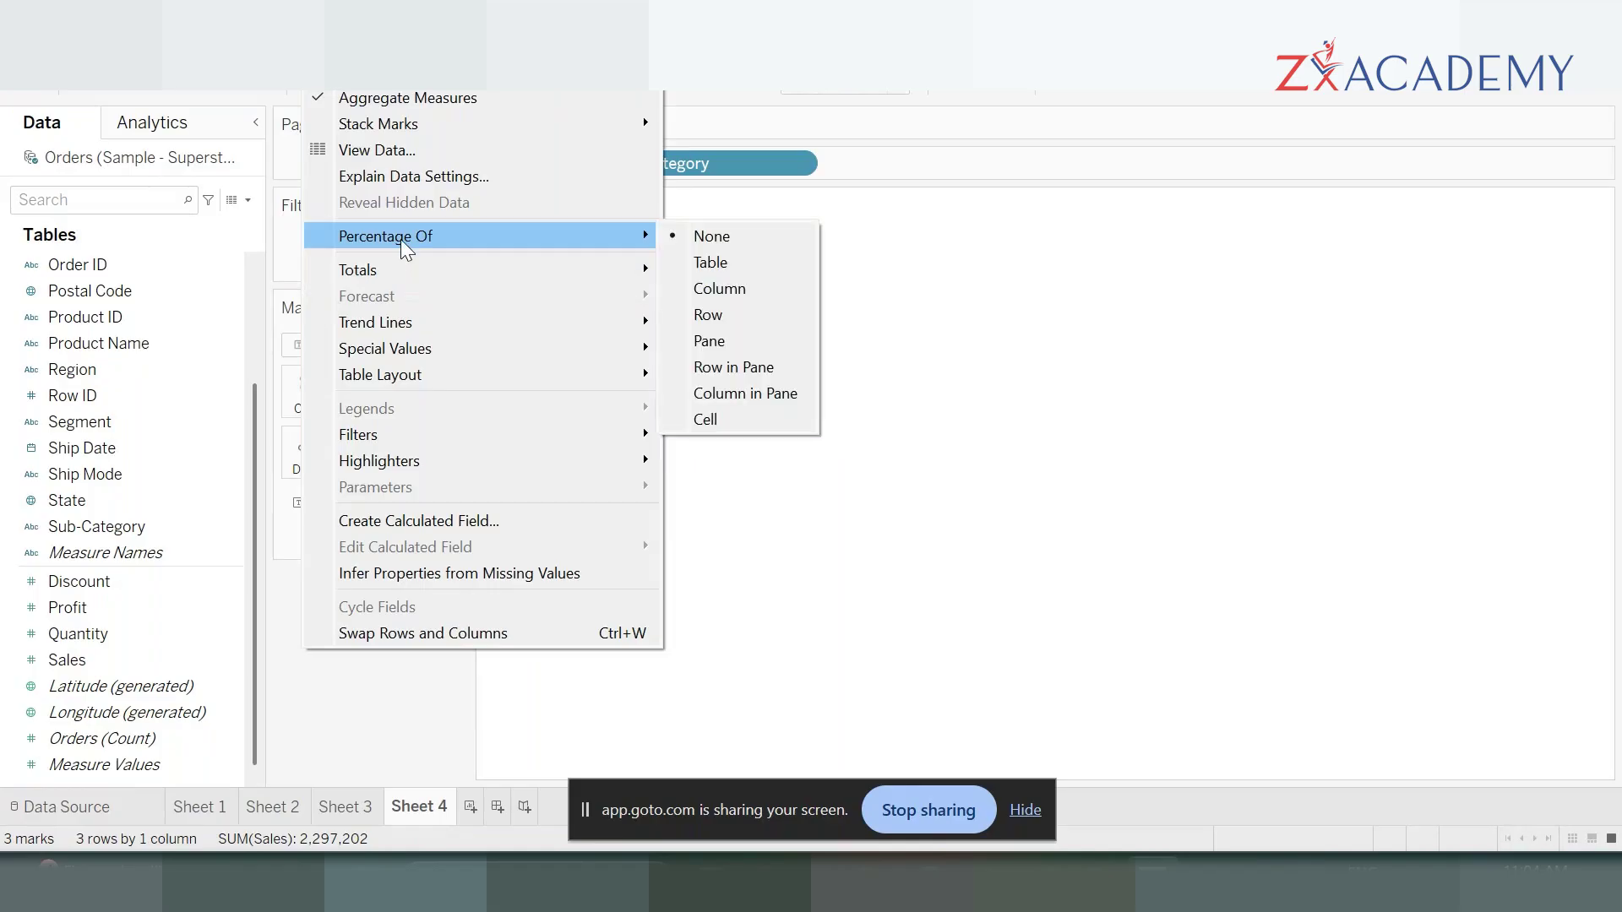
left_click(1184, 467)
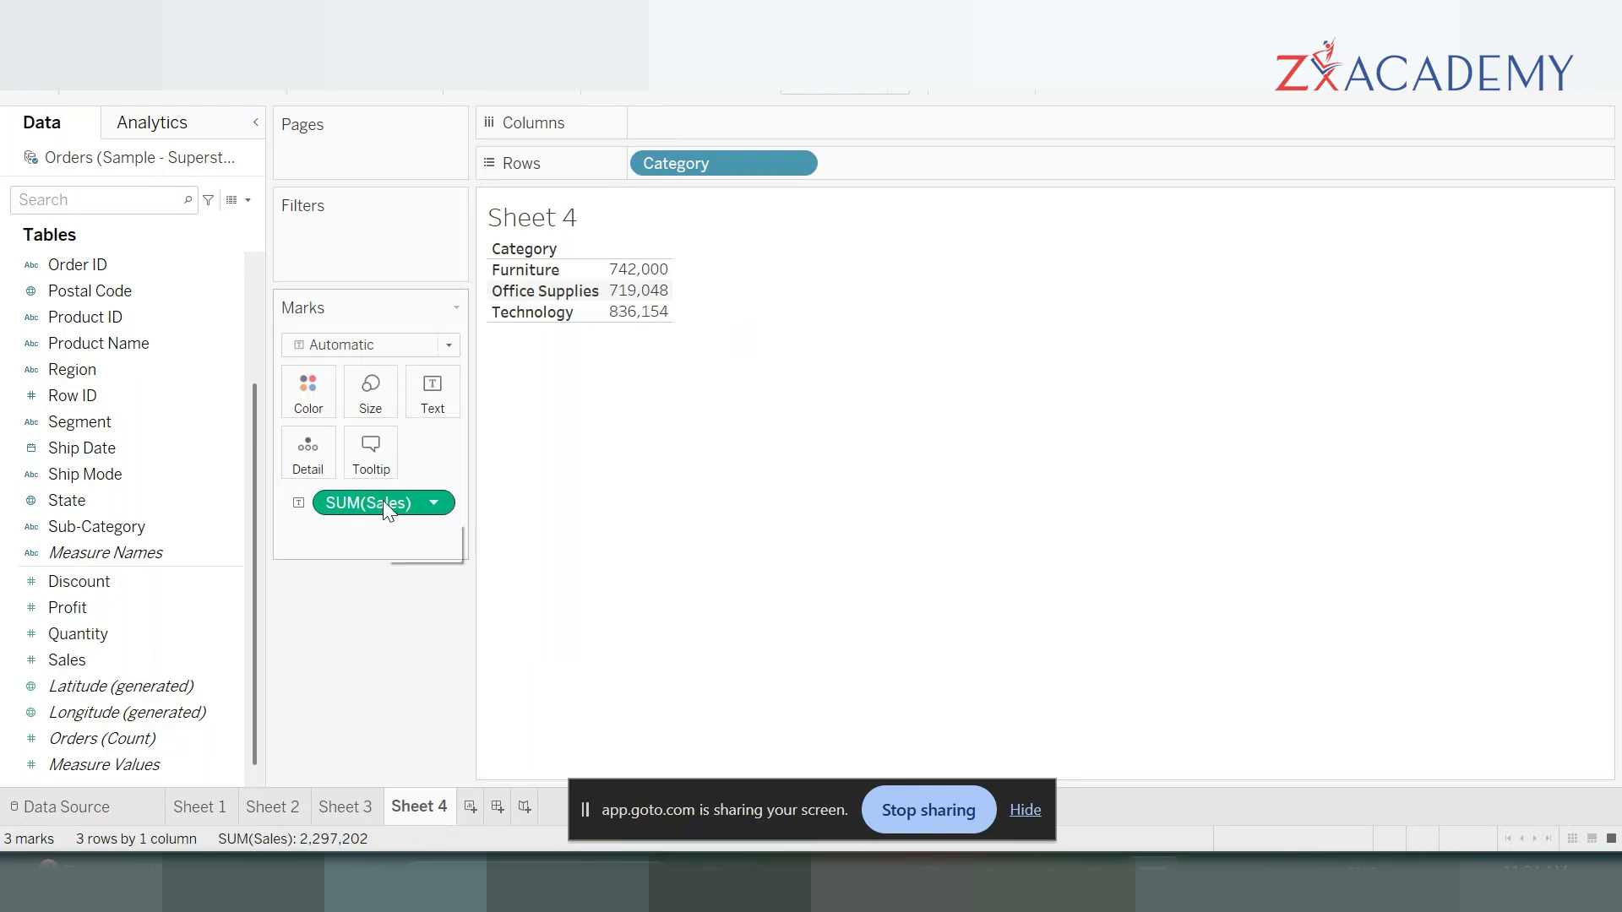
- Apply the Percent of Total quick table calculation to SUM(Sales) on Sheet 4
mouse_move(486, 475)
left_mouse_down()
mouse_move(441, 463)
mouse_move(427, 522)
mouse_move(477, 441)
left_mouse_up()
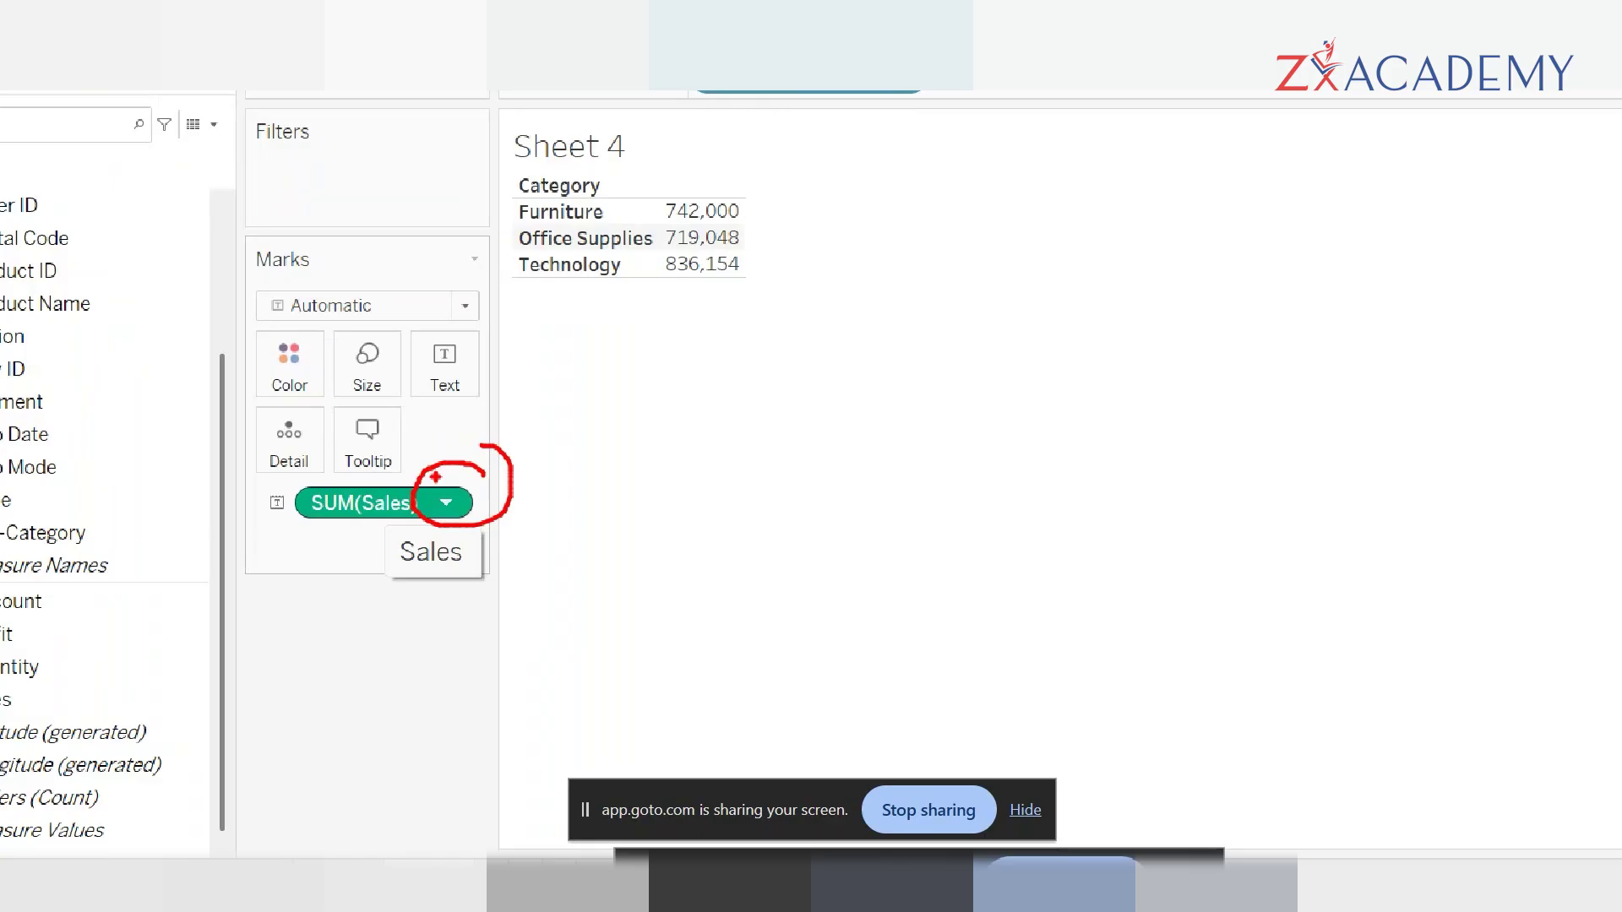
left_click(445, 503)
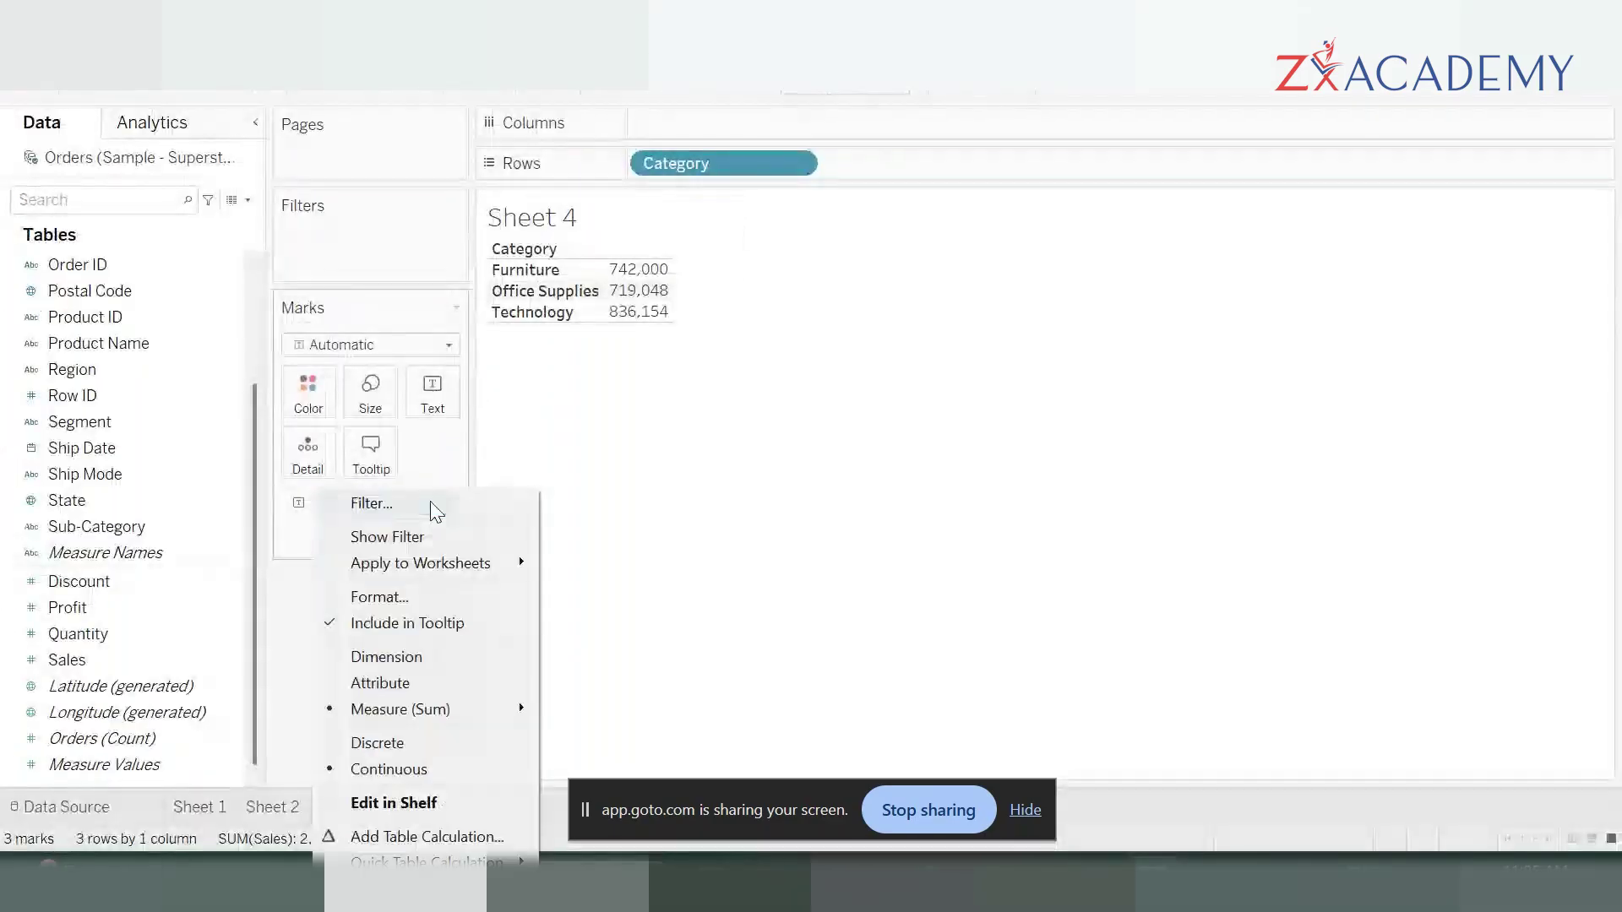
left_click(723, 517)
right_click(391, 504)
mouse_move(520, 455)
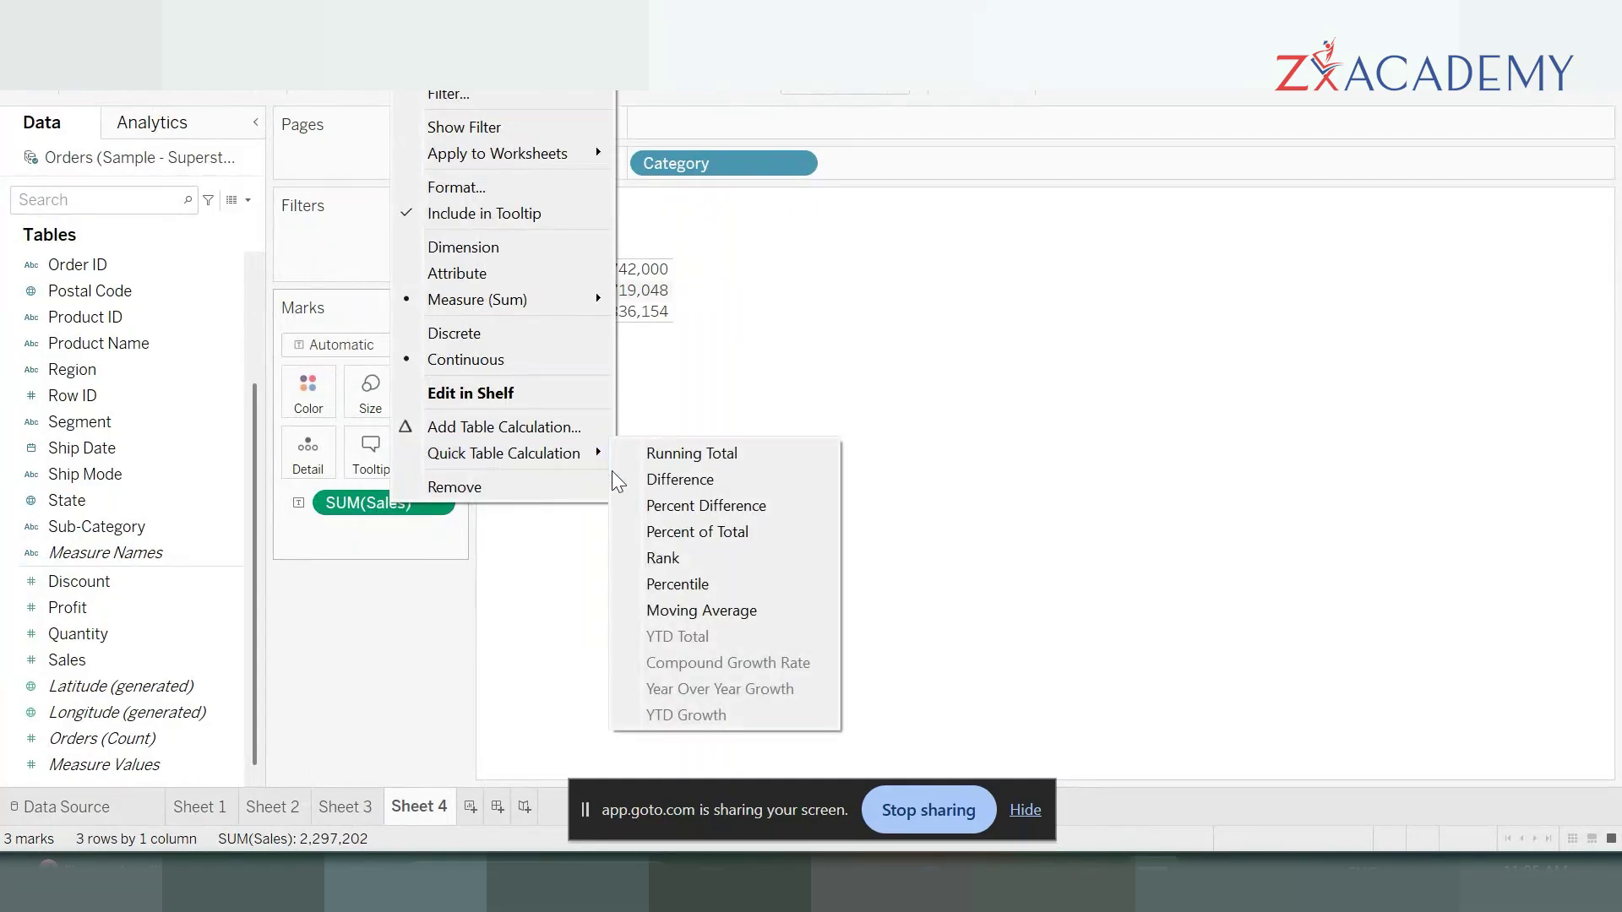
left_click(750, 530)
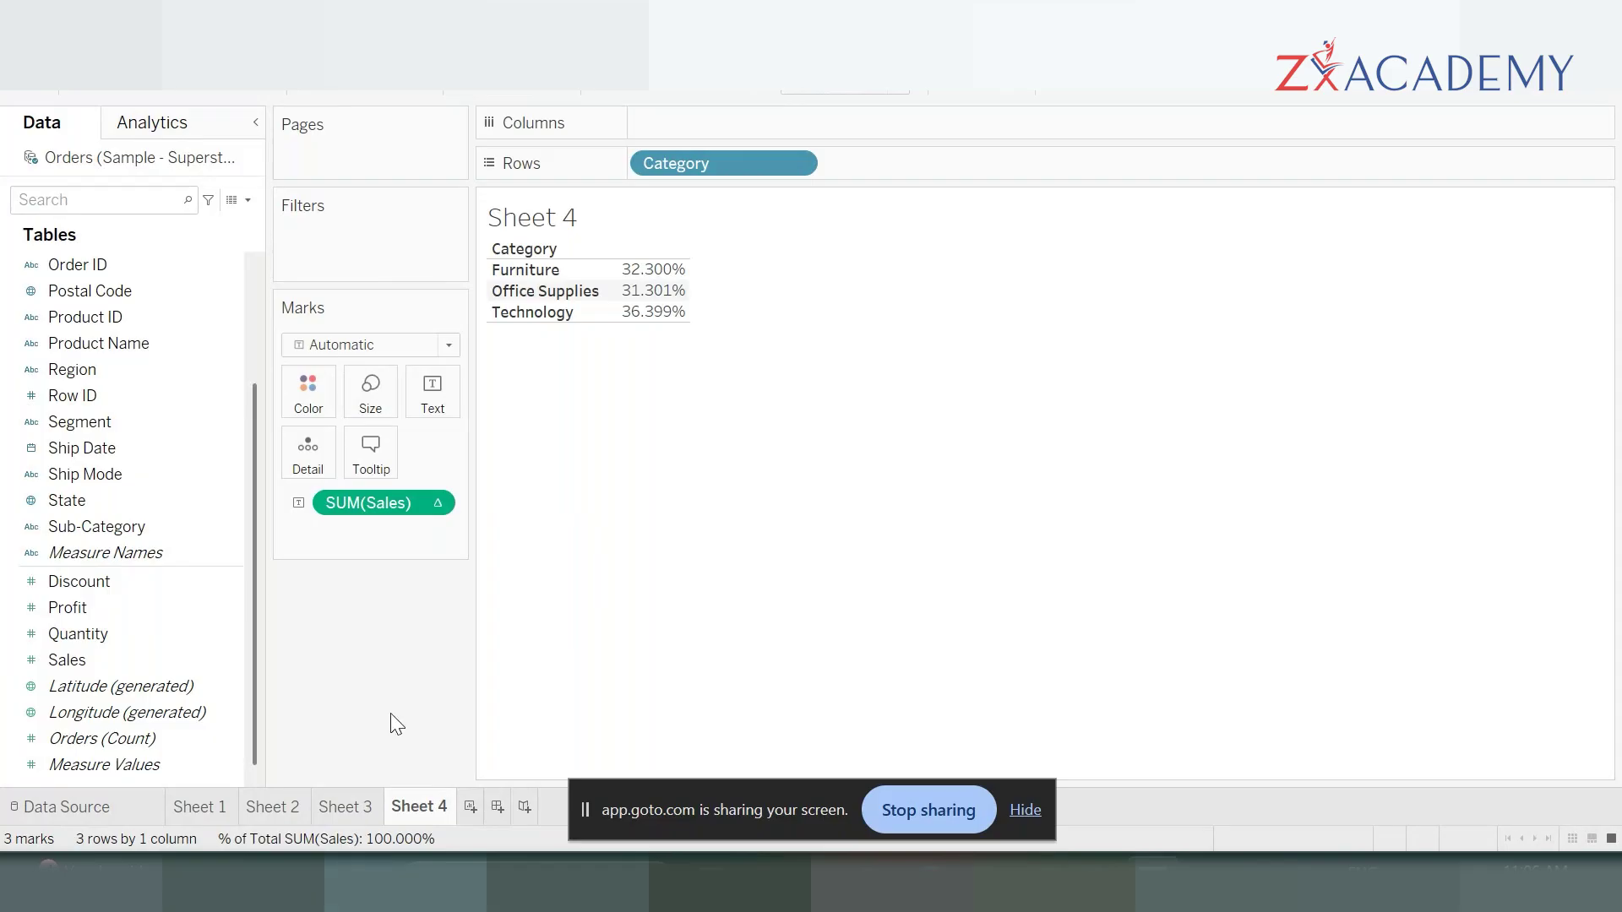
- Create another worksheet with Category and Sub-Category in rows and Sales as the displayed values
left_click(467, 807)
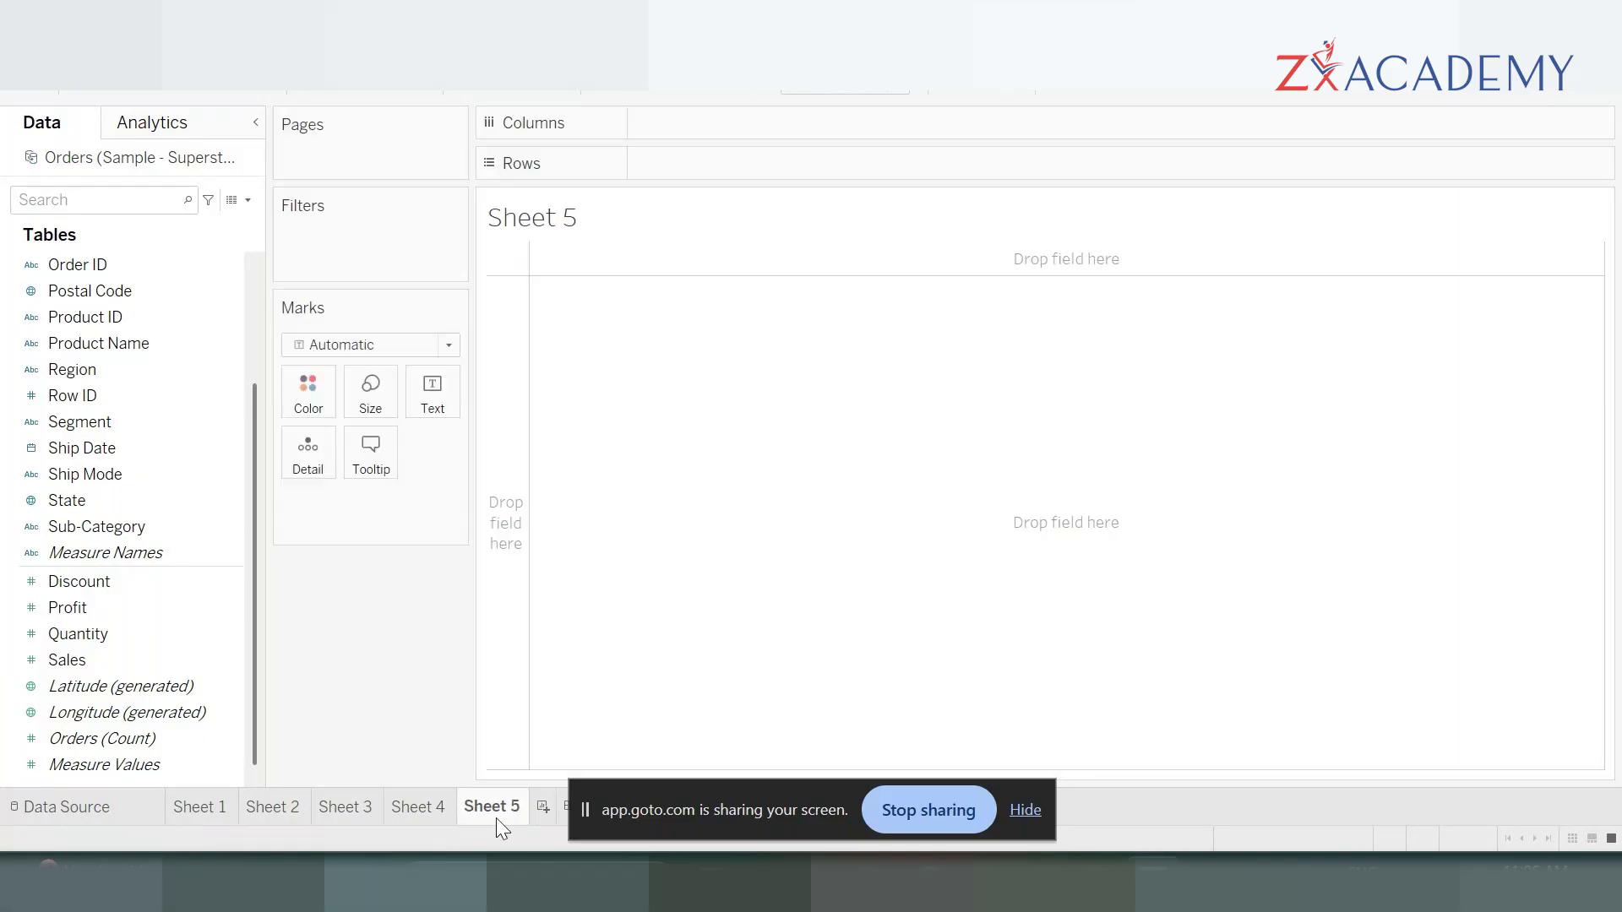
scroll(120, 545, "up", 2)
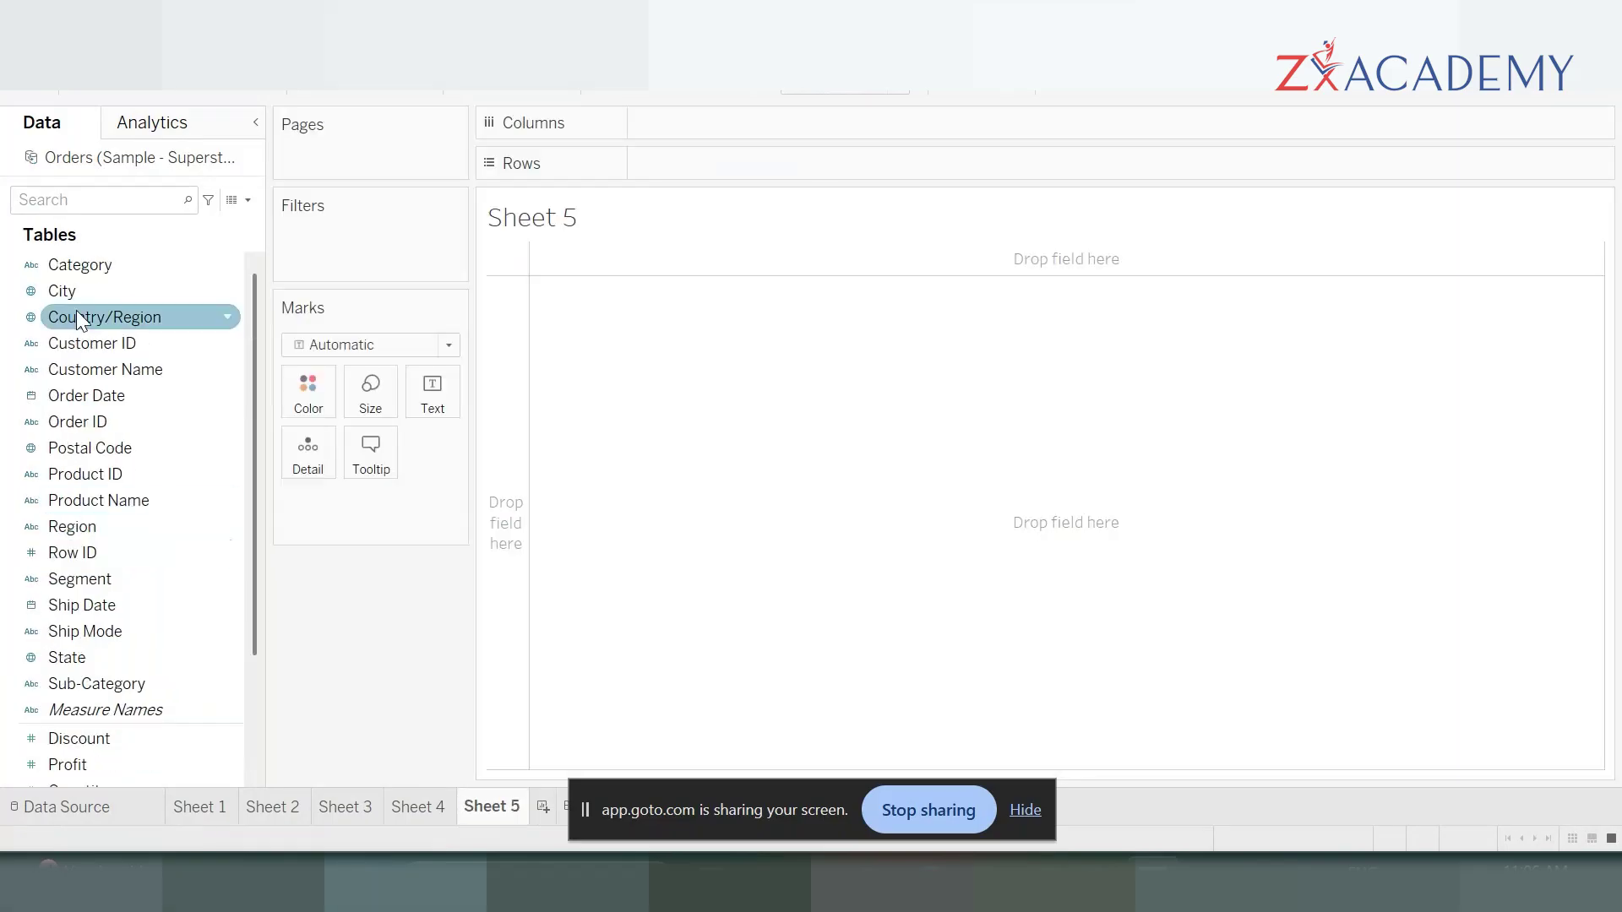
double_click(73, 264)
scroll(184, 642, "down", 2)
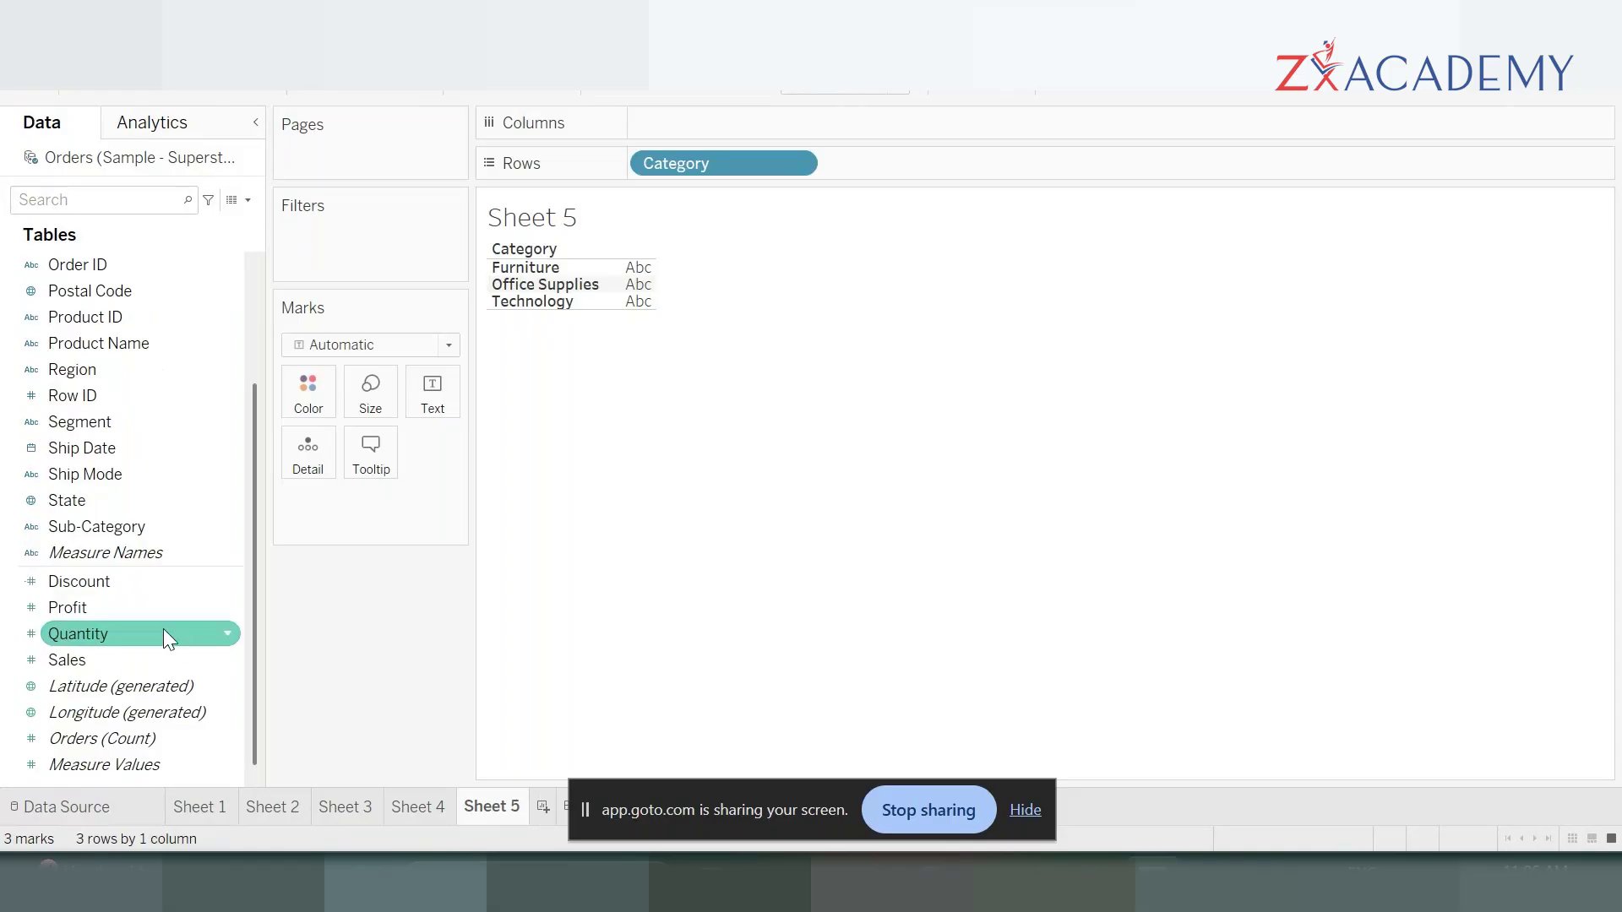
double_click(114, 523)
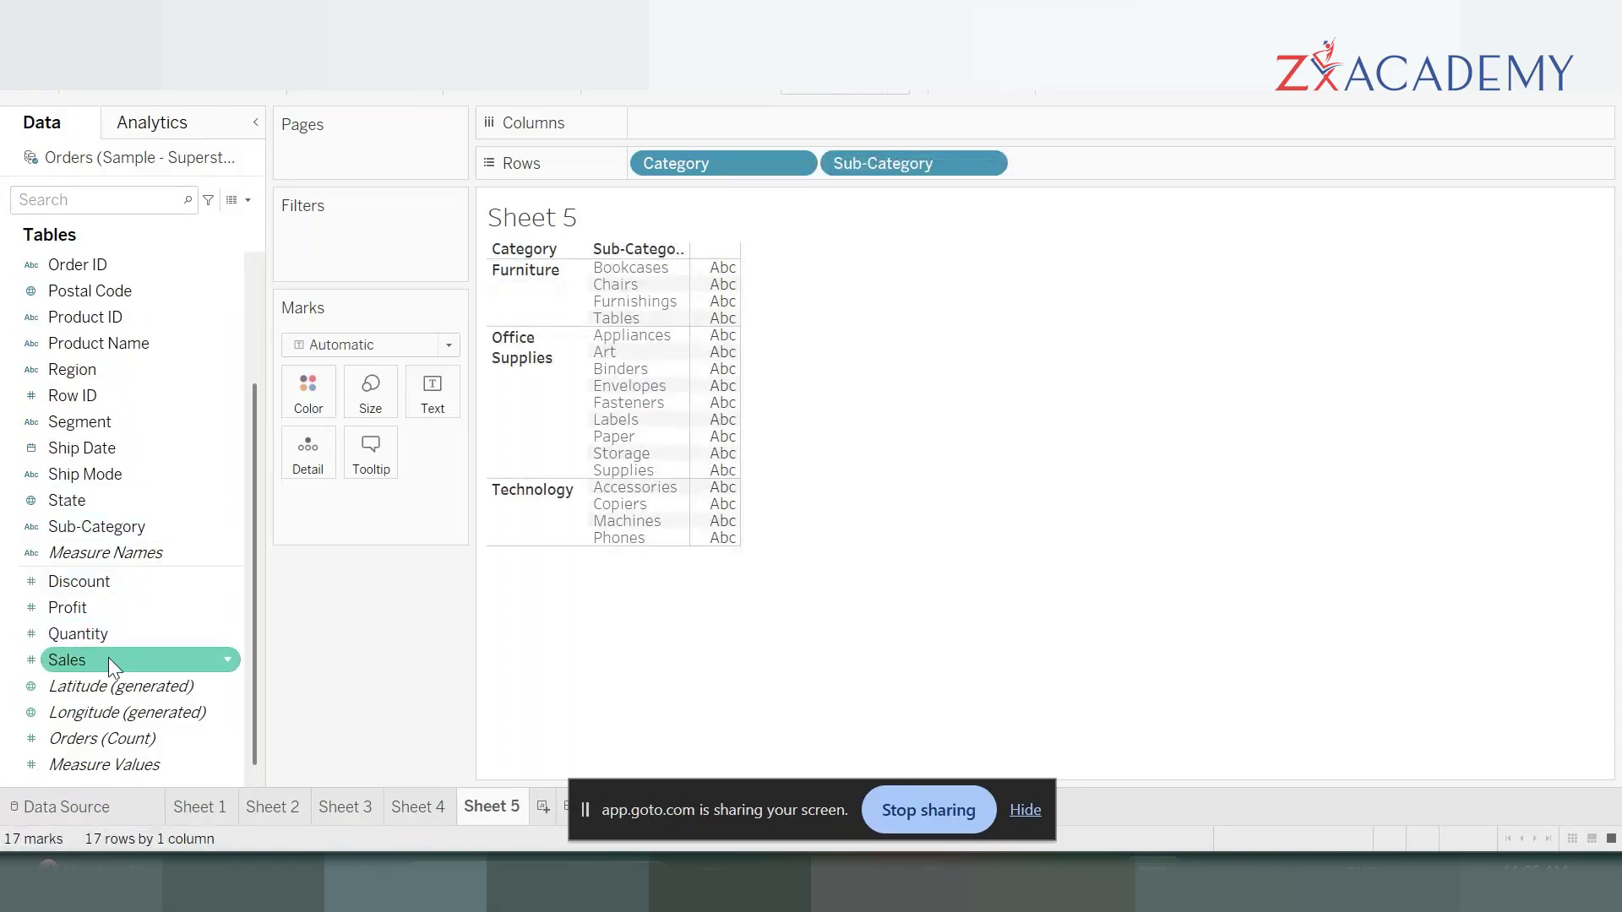
double_click(86, 662)
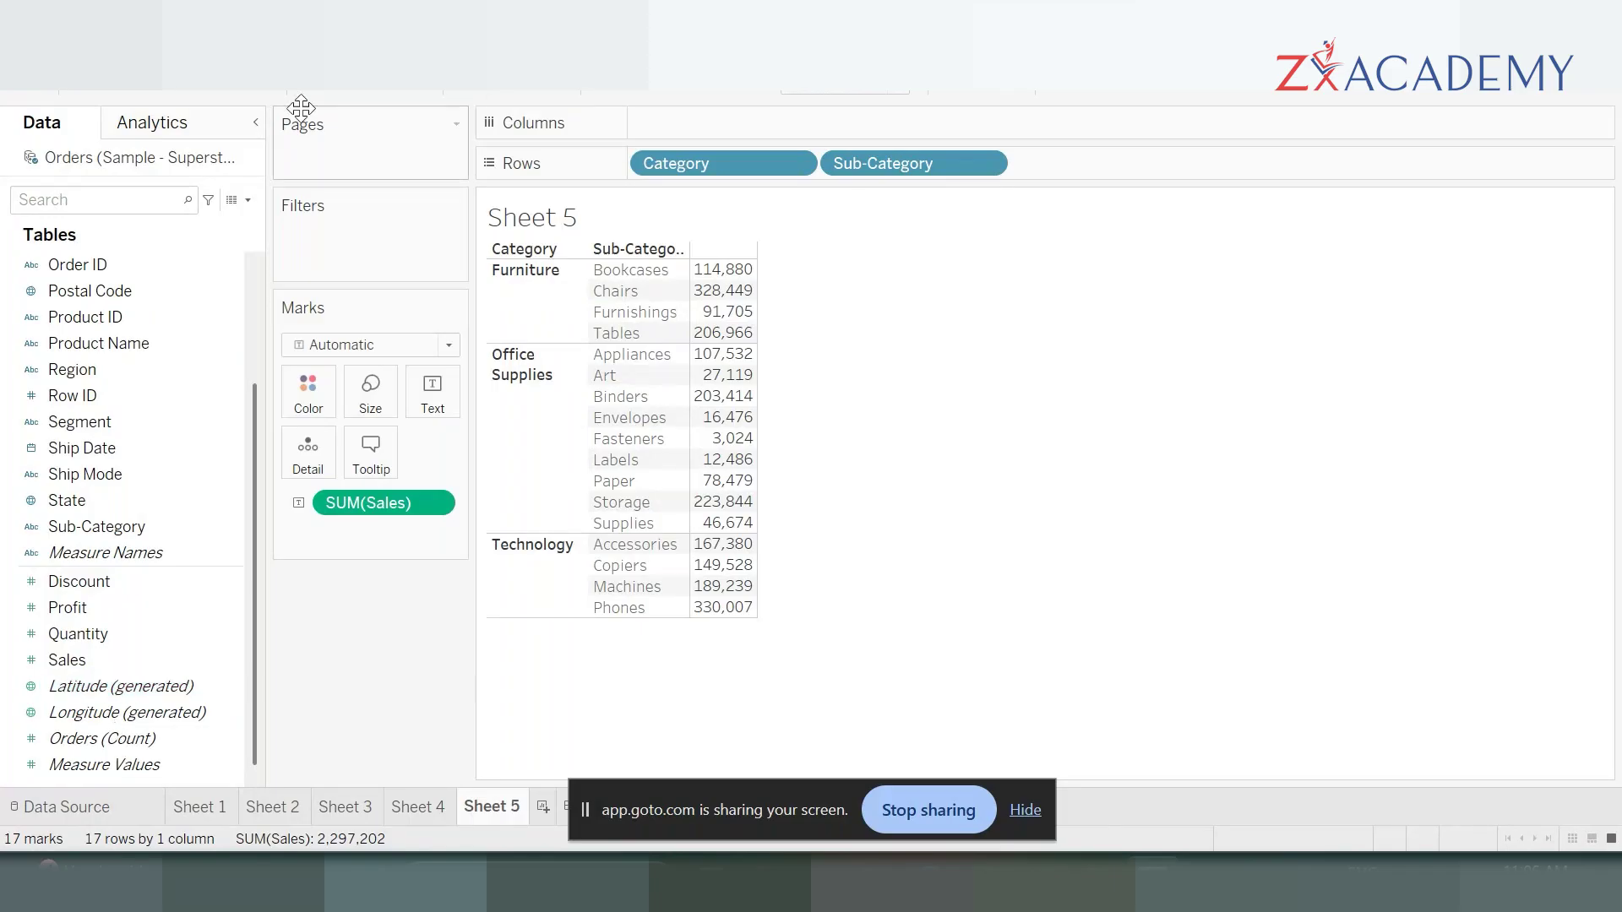
- Show column grand totals for the Category and Sub-Category sales table
left_click(333, 80)
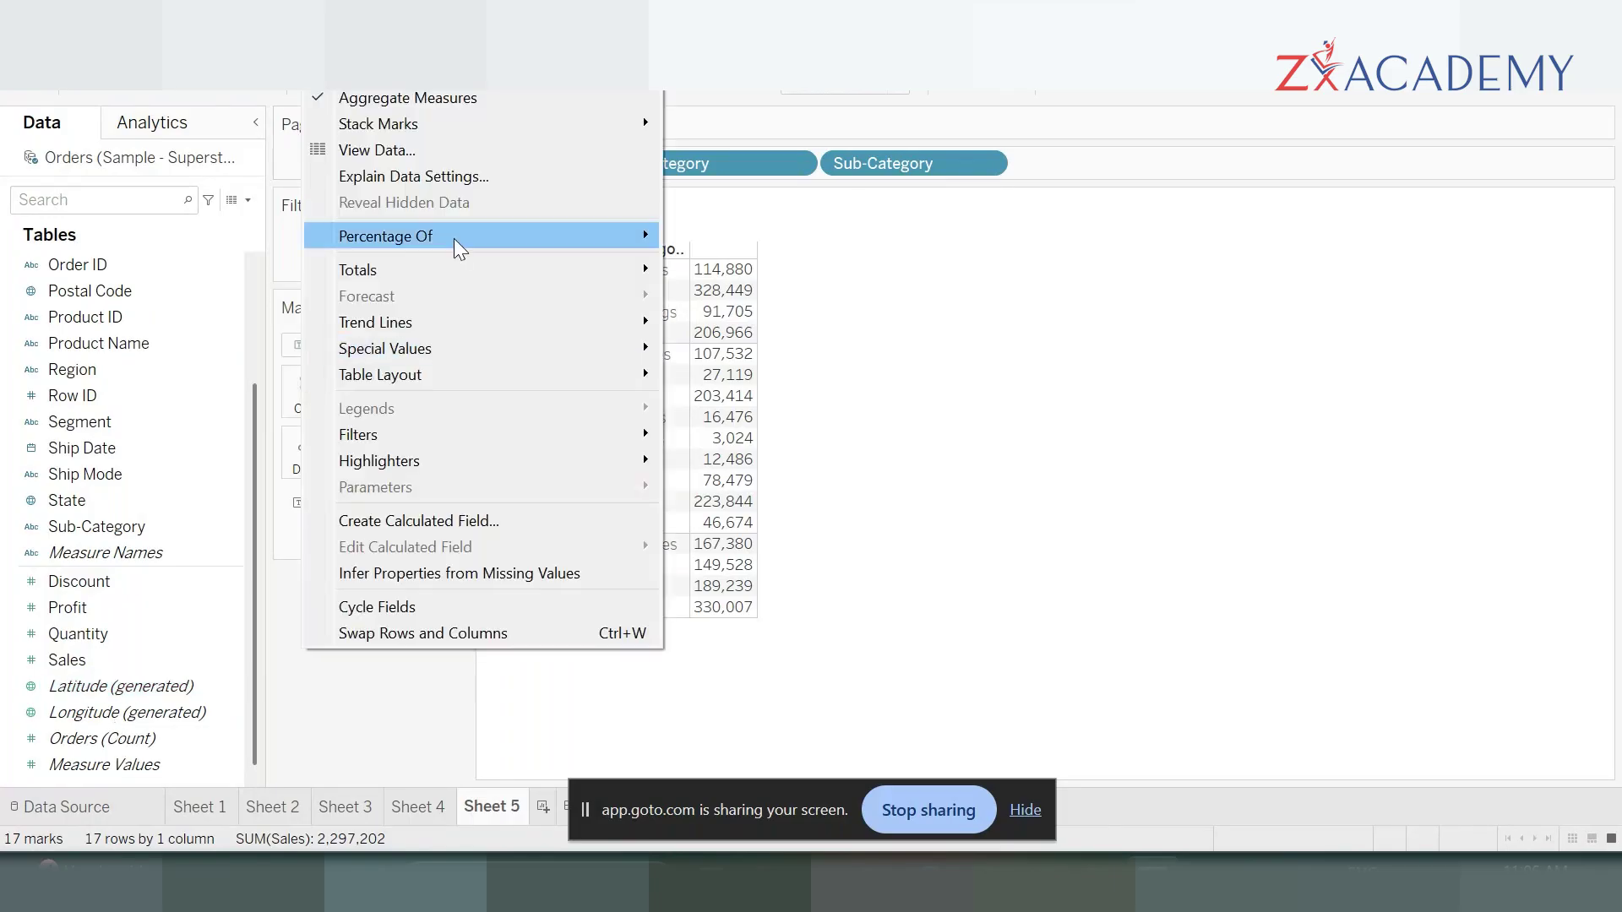
mouse_move(507, 271)
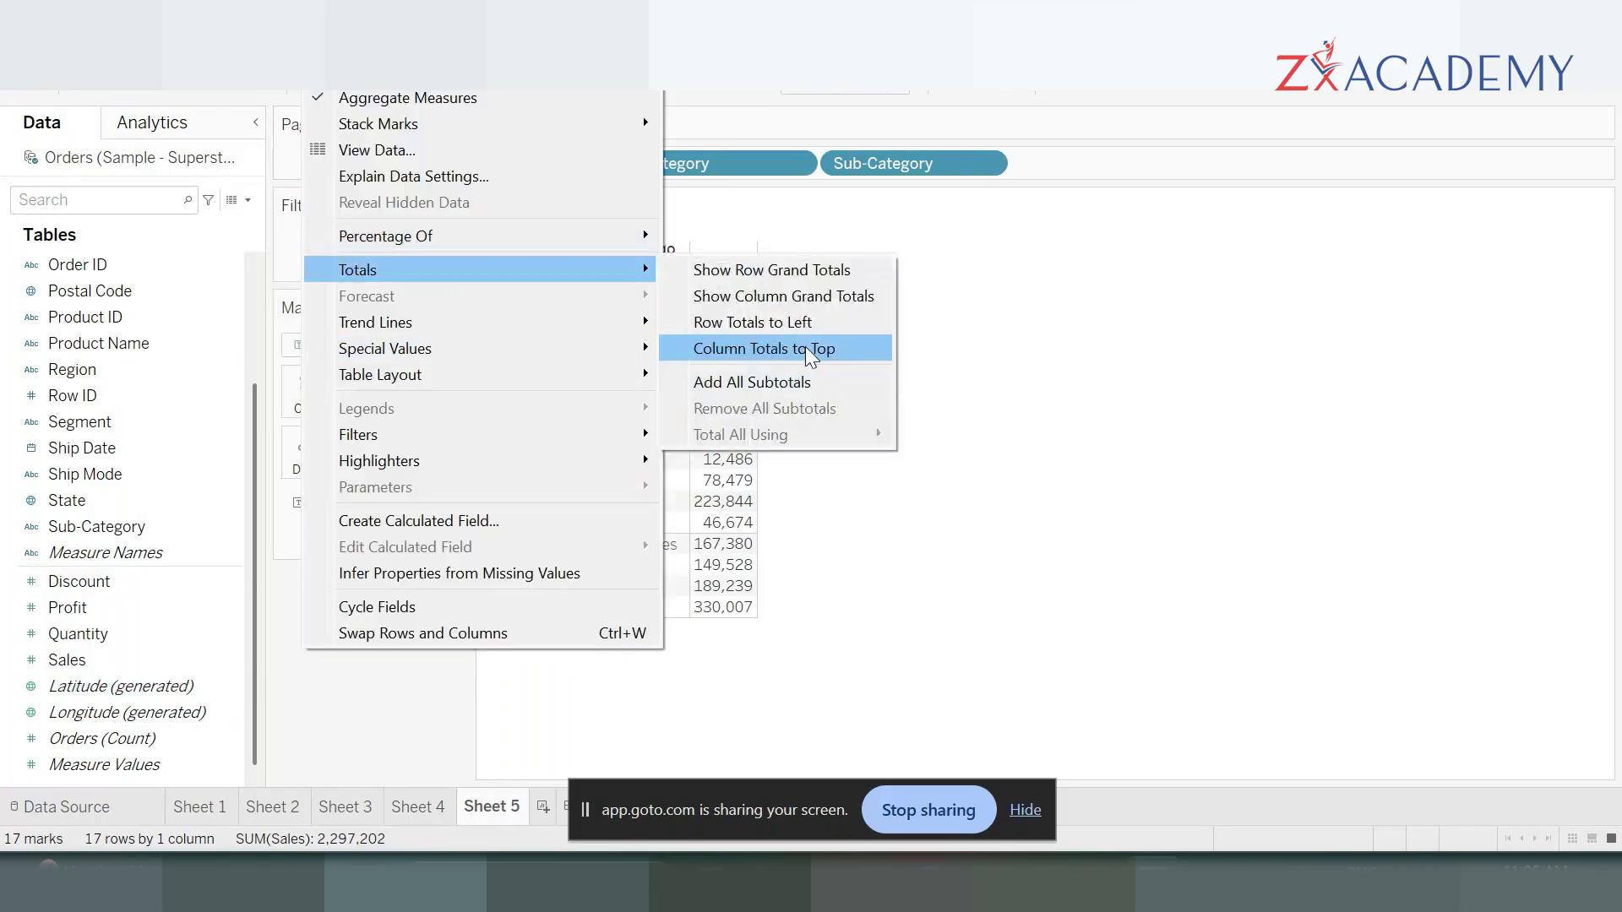
left_click(819, 277)
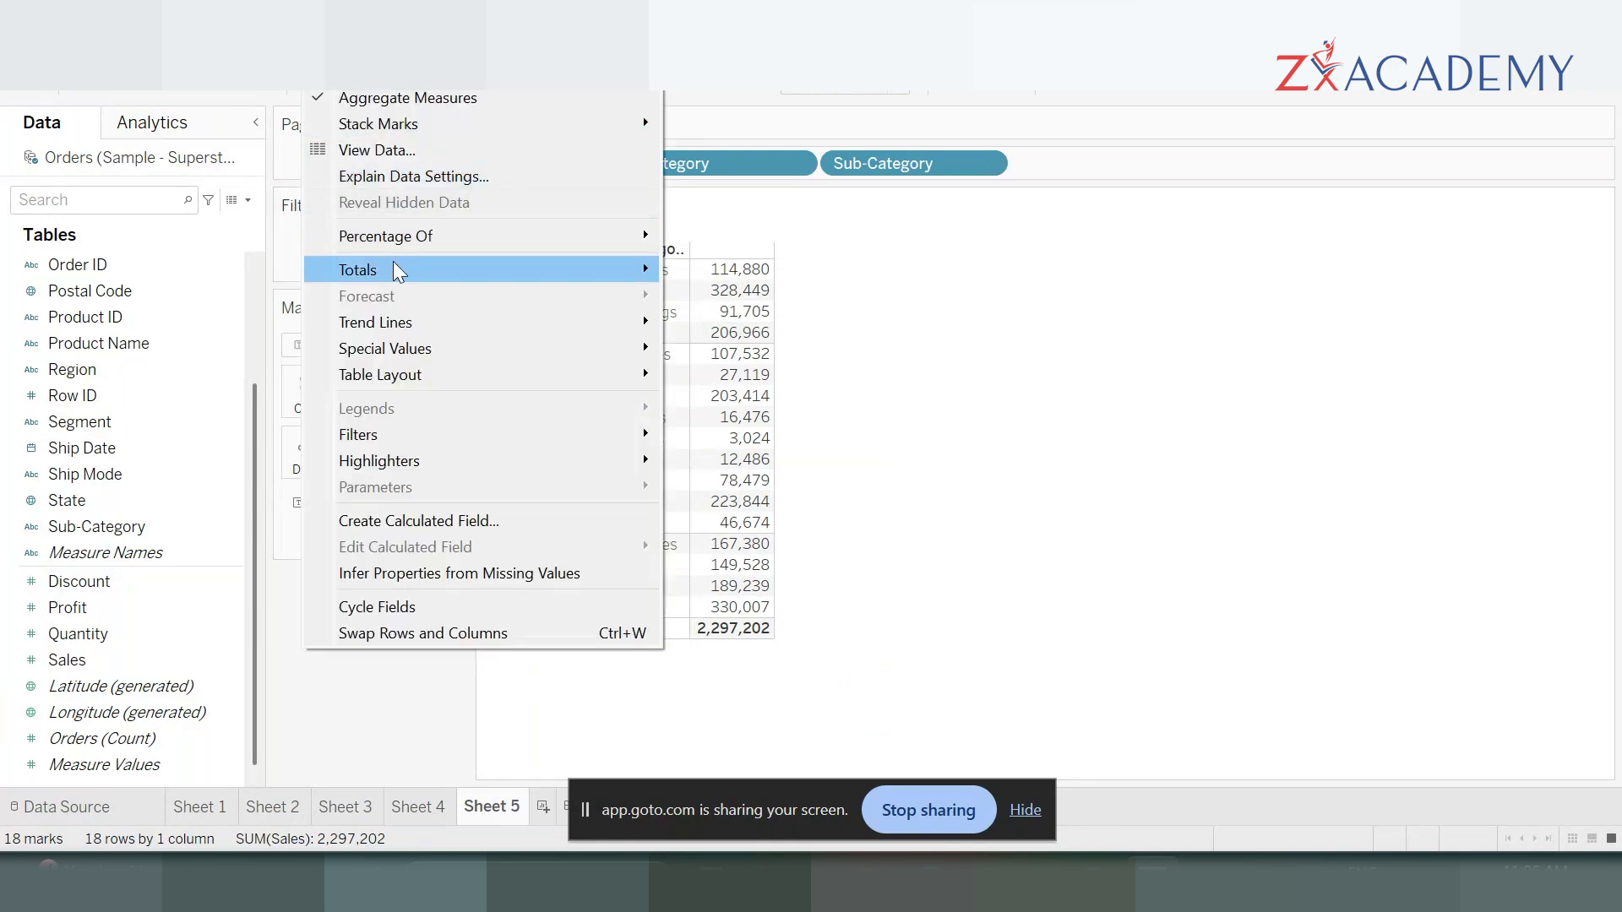
- Add all subtotals to the sales table on Sheet 5
mouse_move(503, 232)
mouse_move(510, 274)
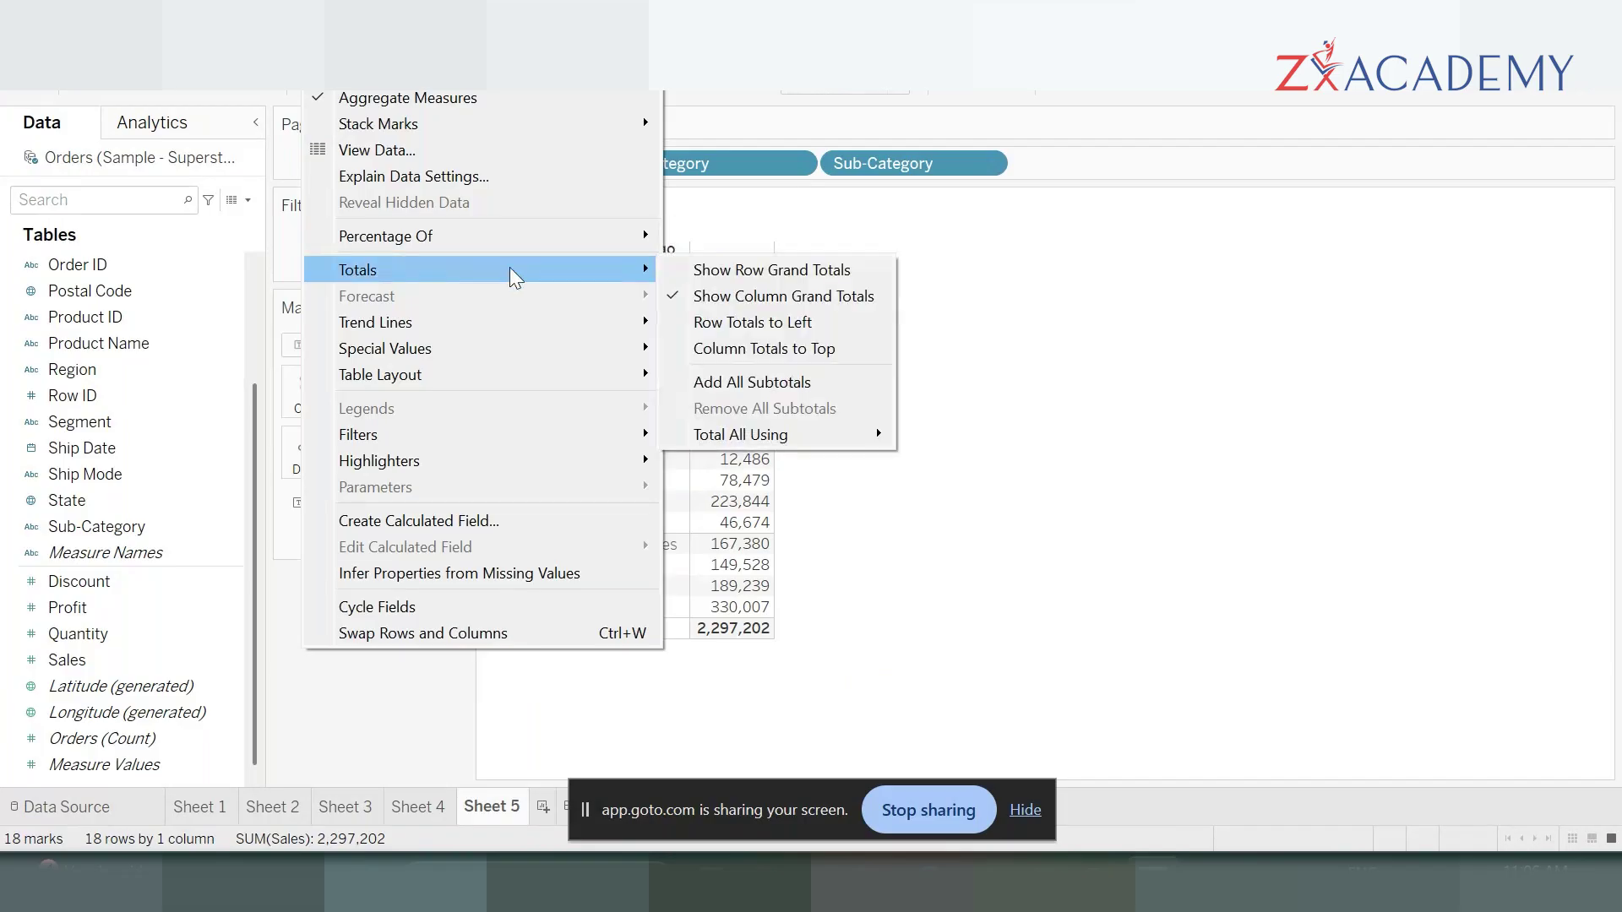
left_click(844, 384)
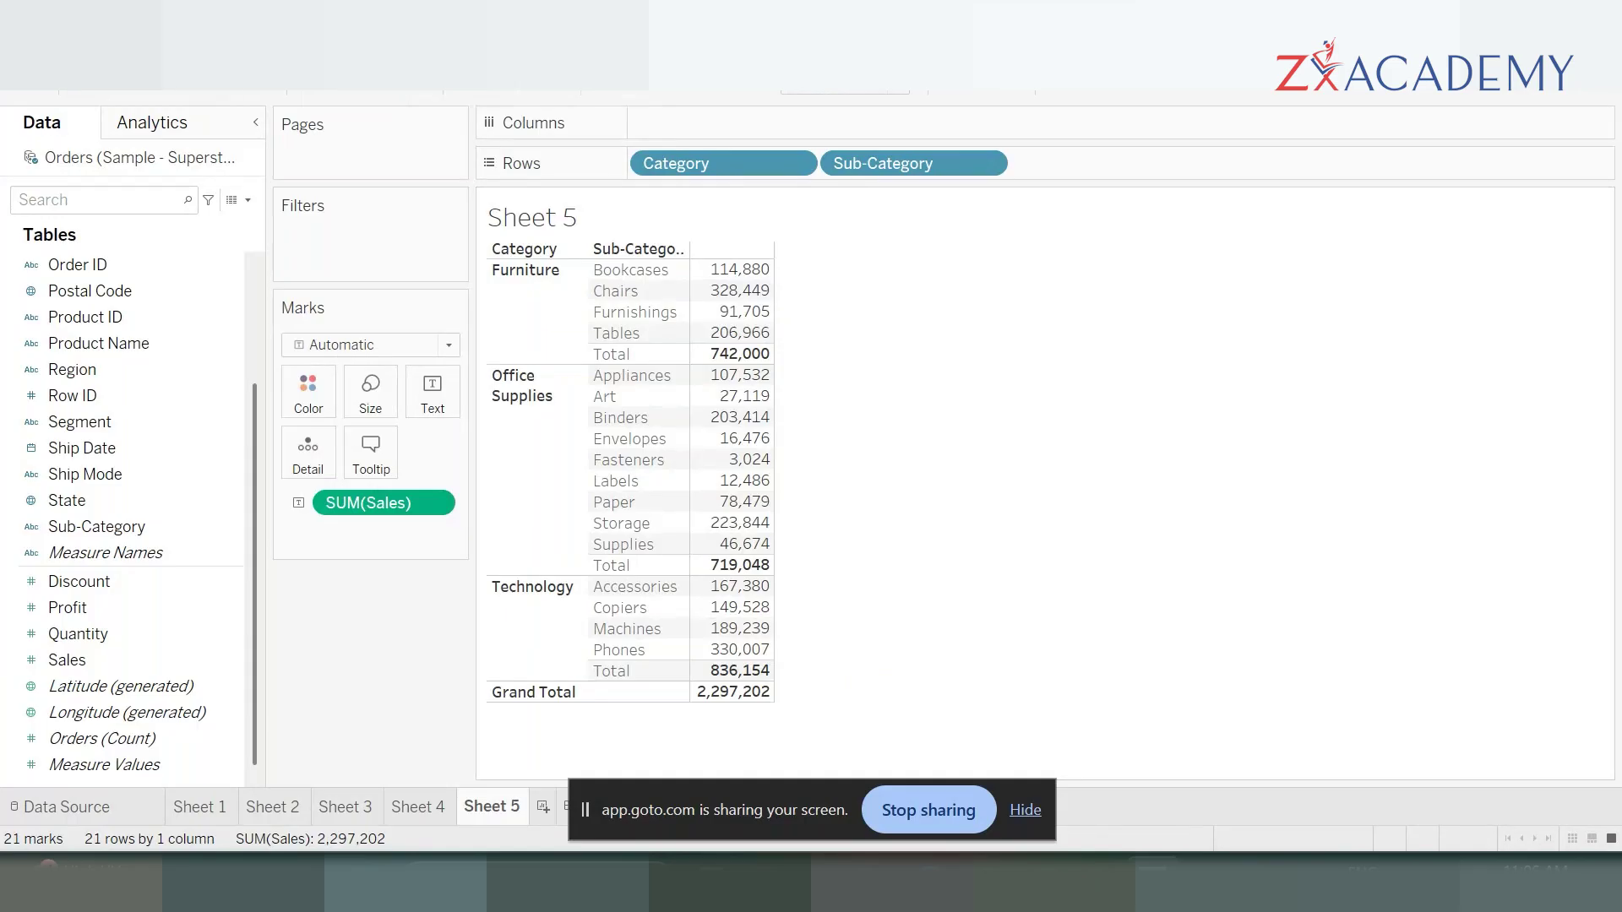
- Remove all subtotals from the sales table, keeping only the column grand total
key("alt+a")
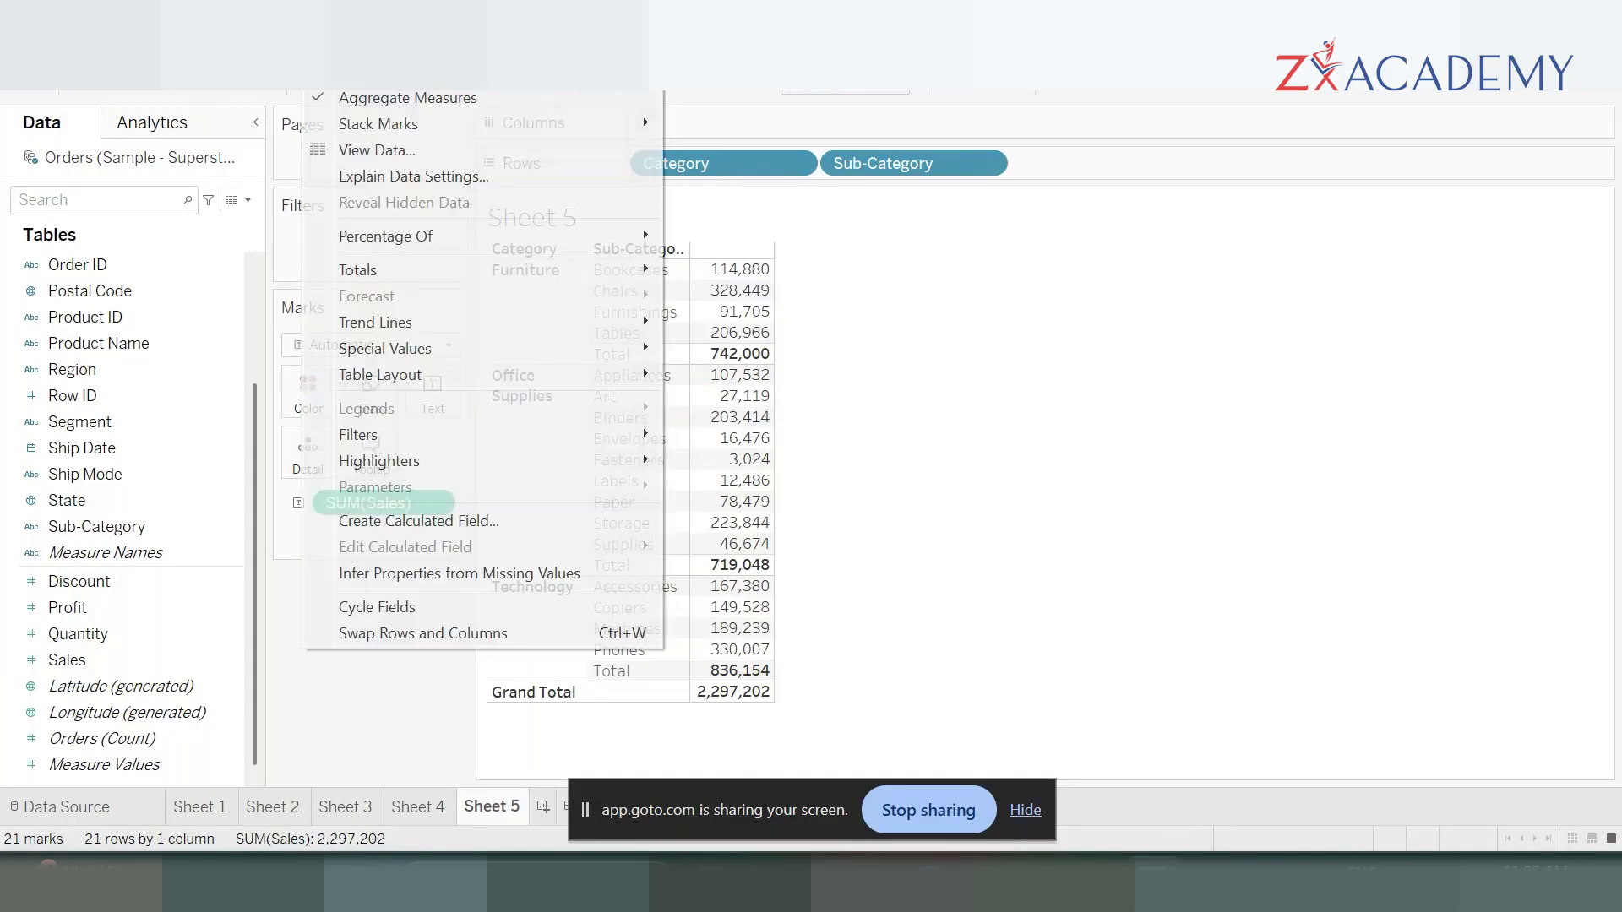
mouse_move(592, 269)
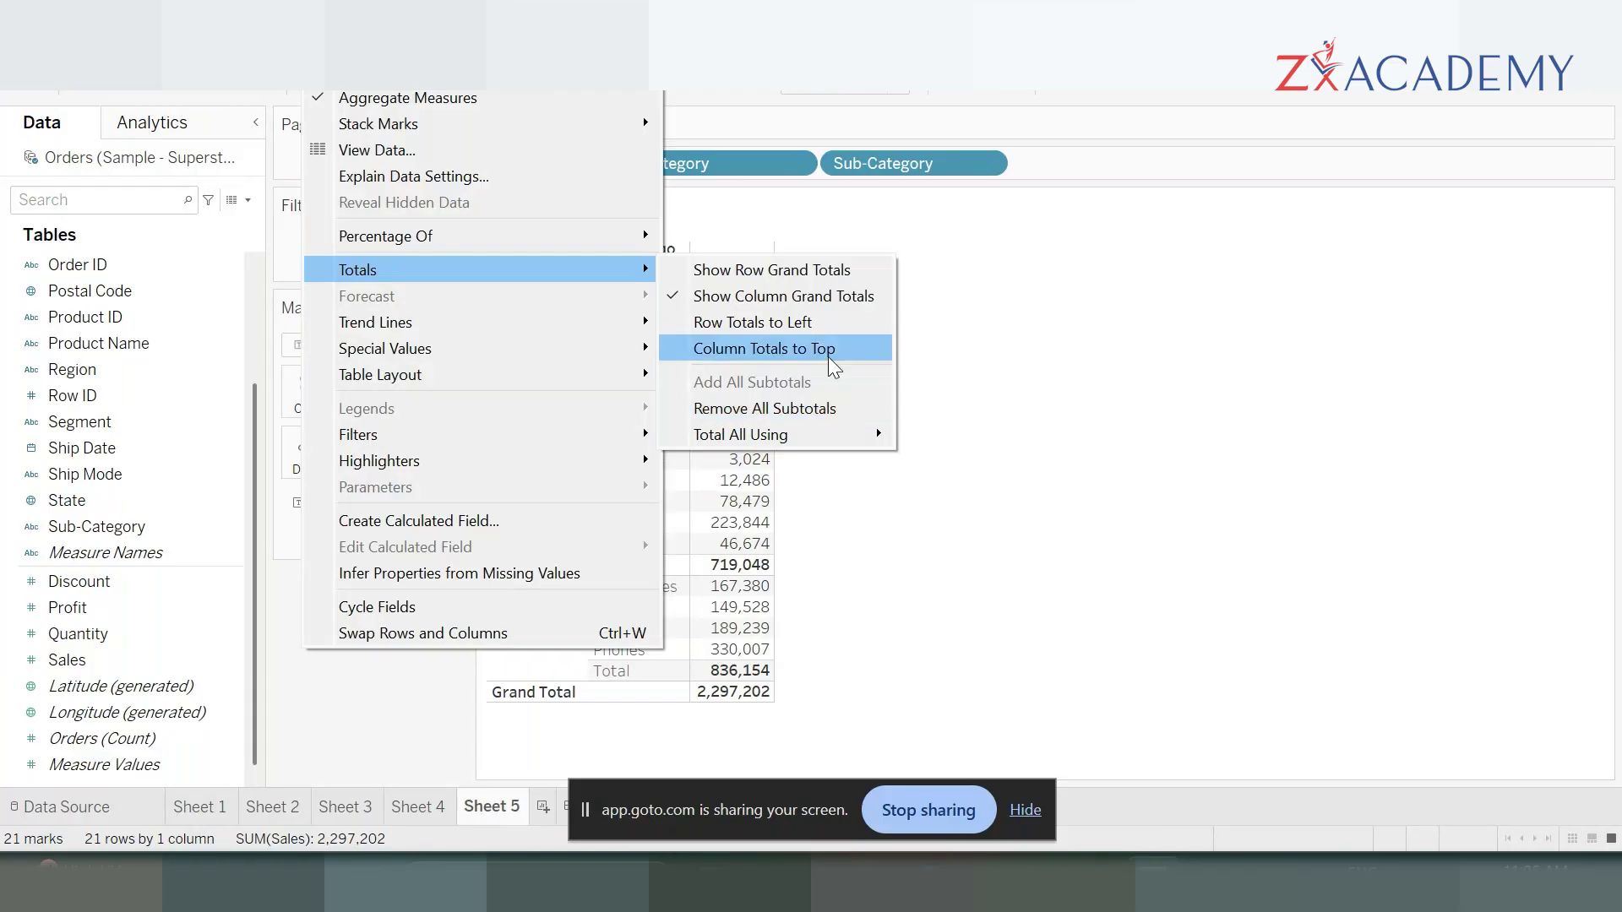
left_click(798, 408)
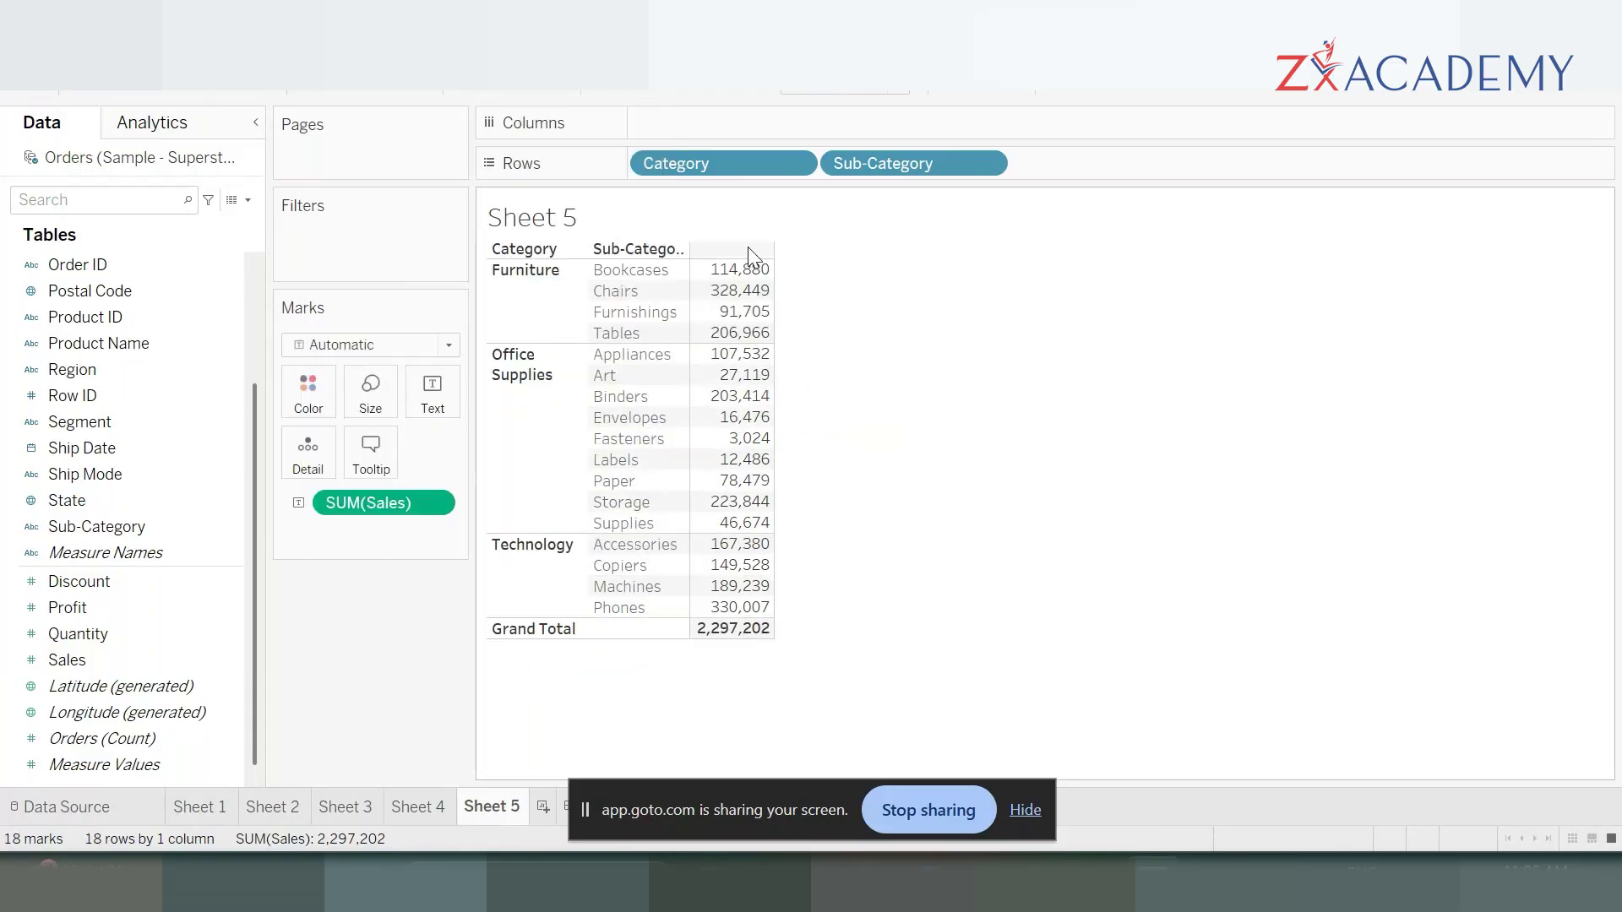
- Apply the Percent of Total quick table calculation to SUM(Sales) on Sheet 5
mouse_move(724, 296)
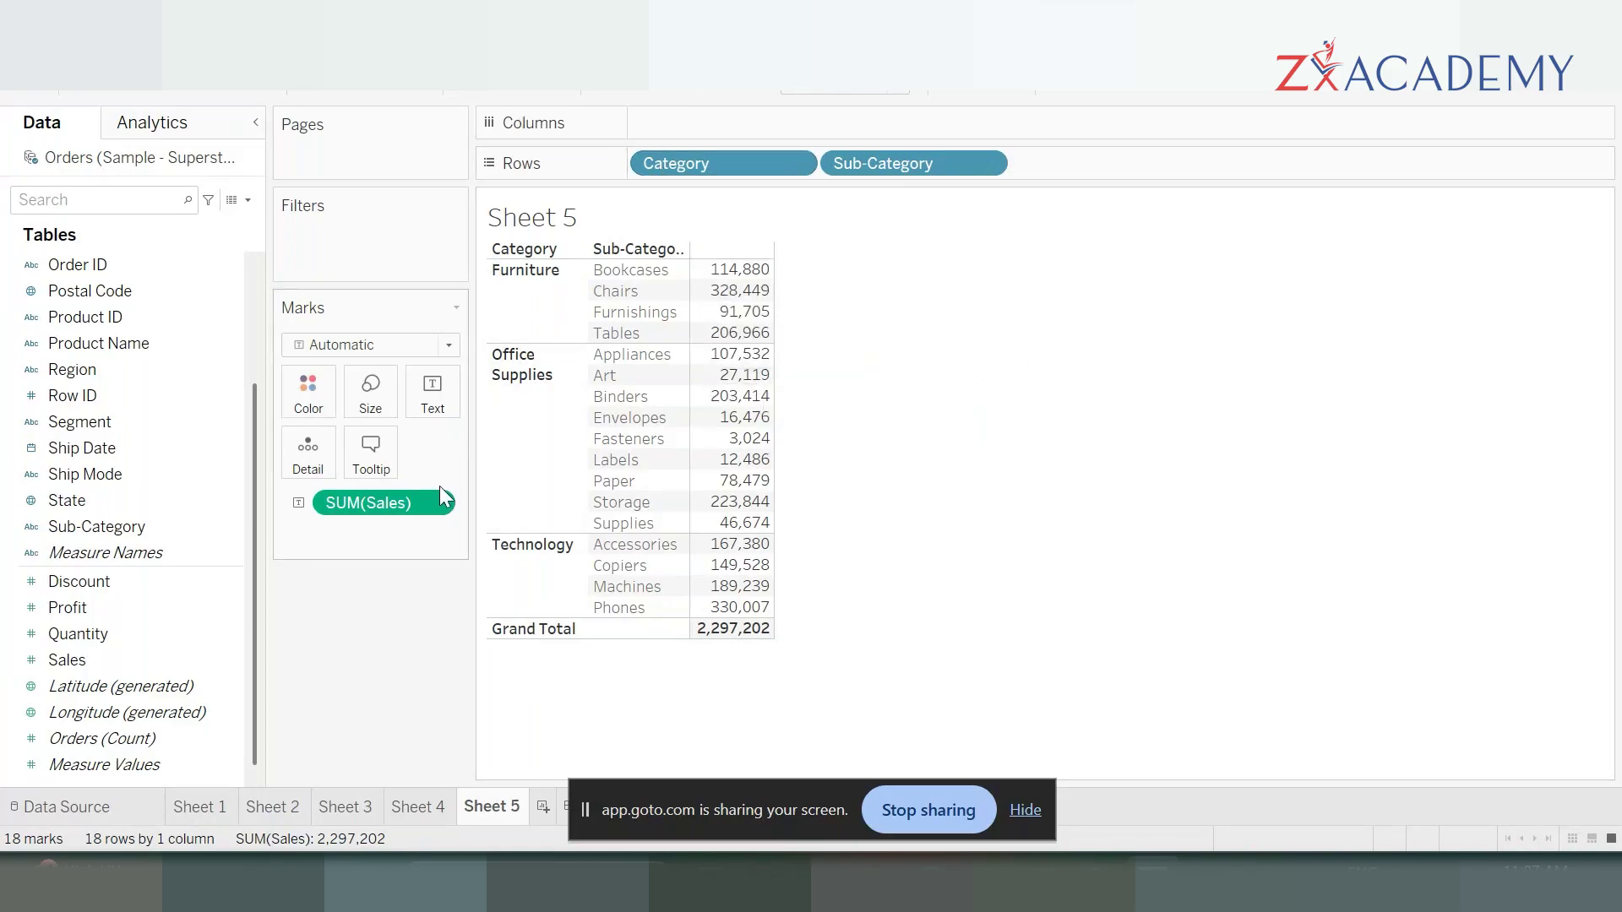
left_click(433, 506)
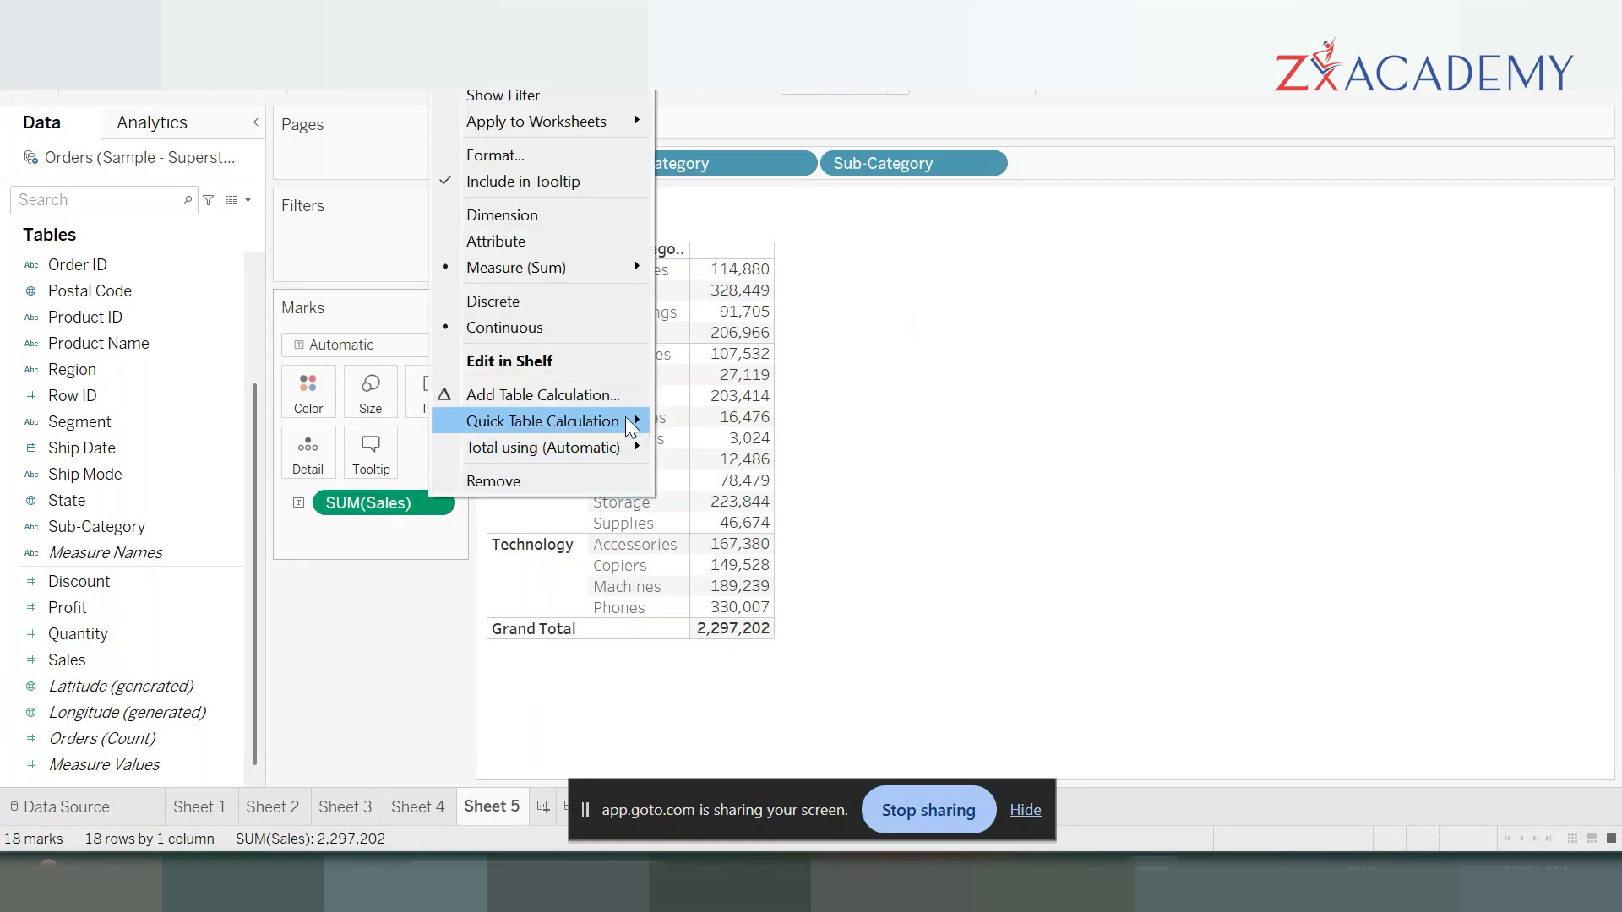
mouse_move(625, 424)
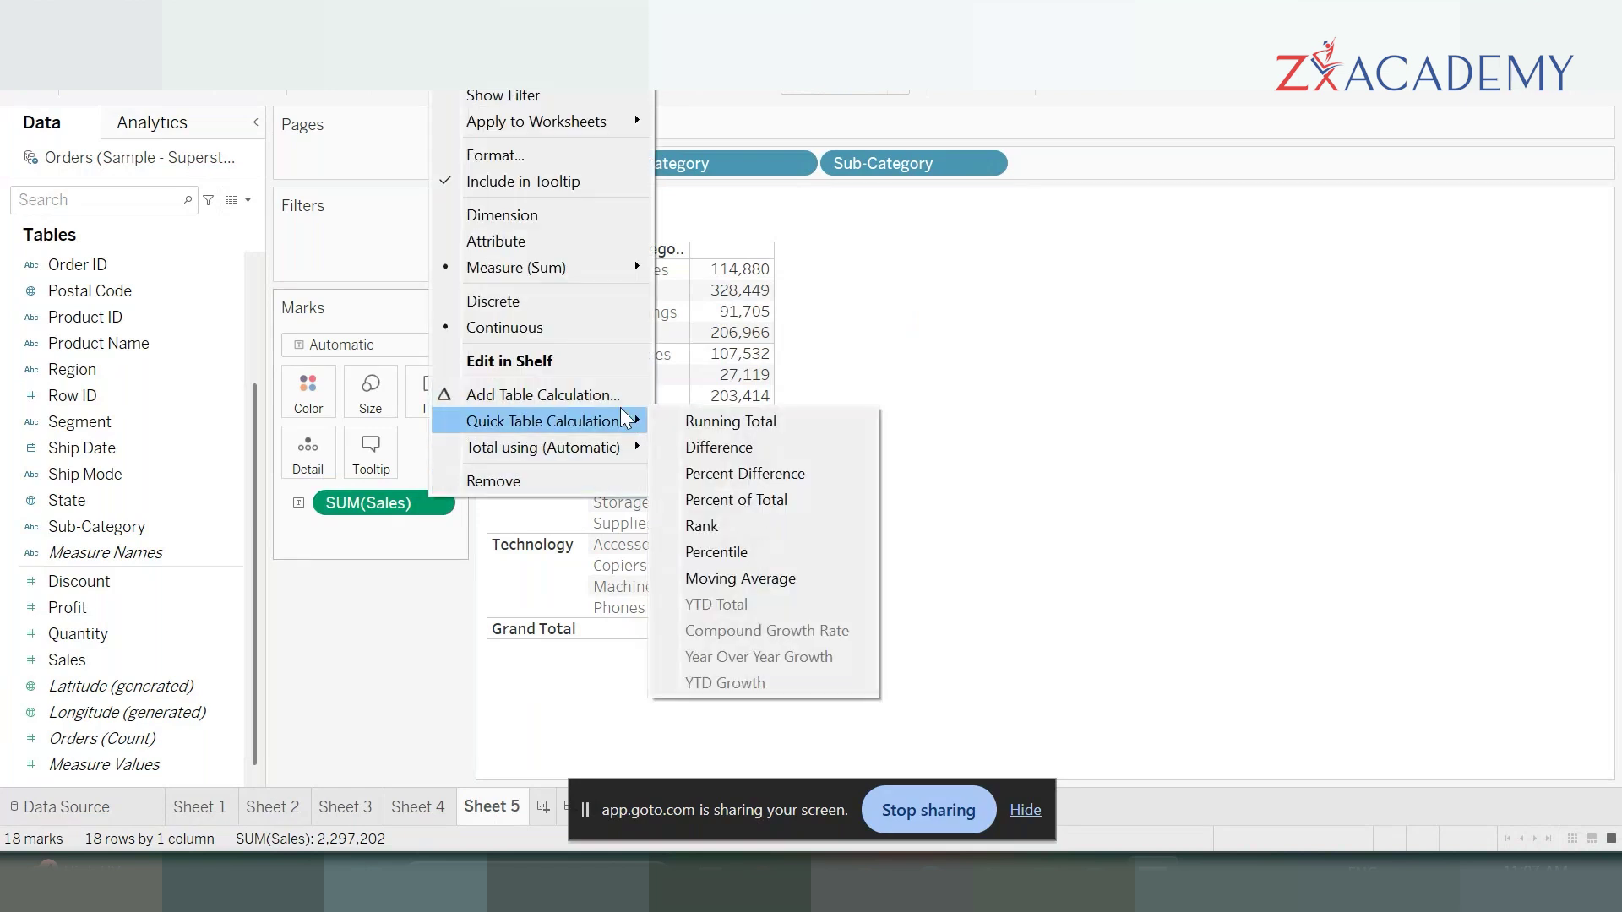
left_click(825, 500)
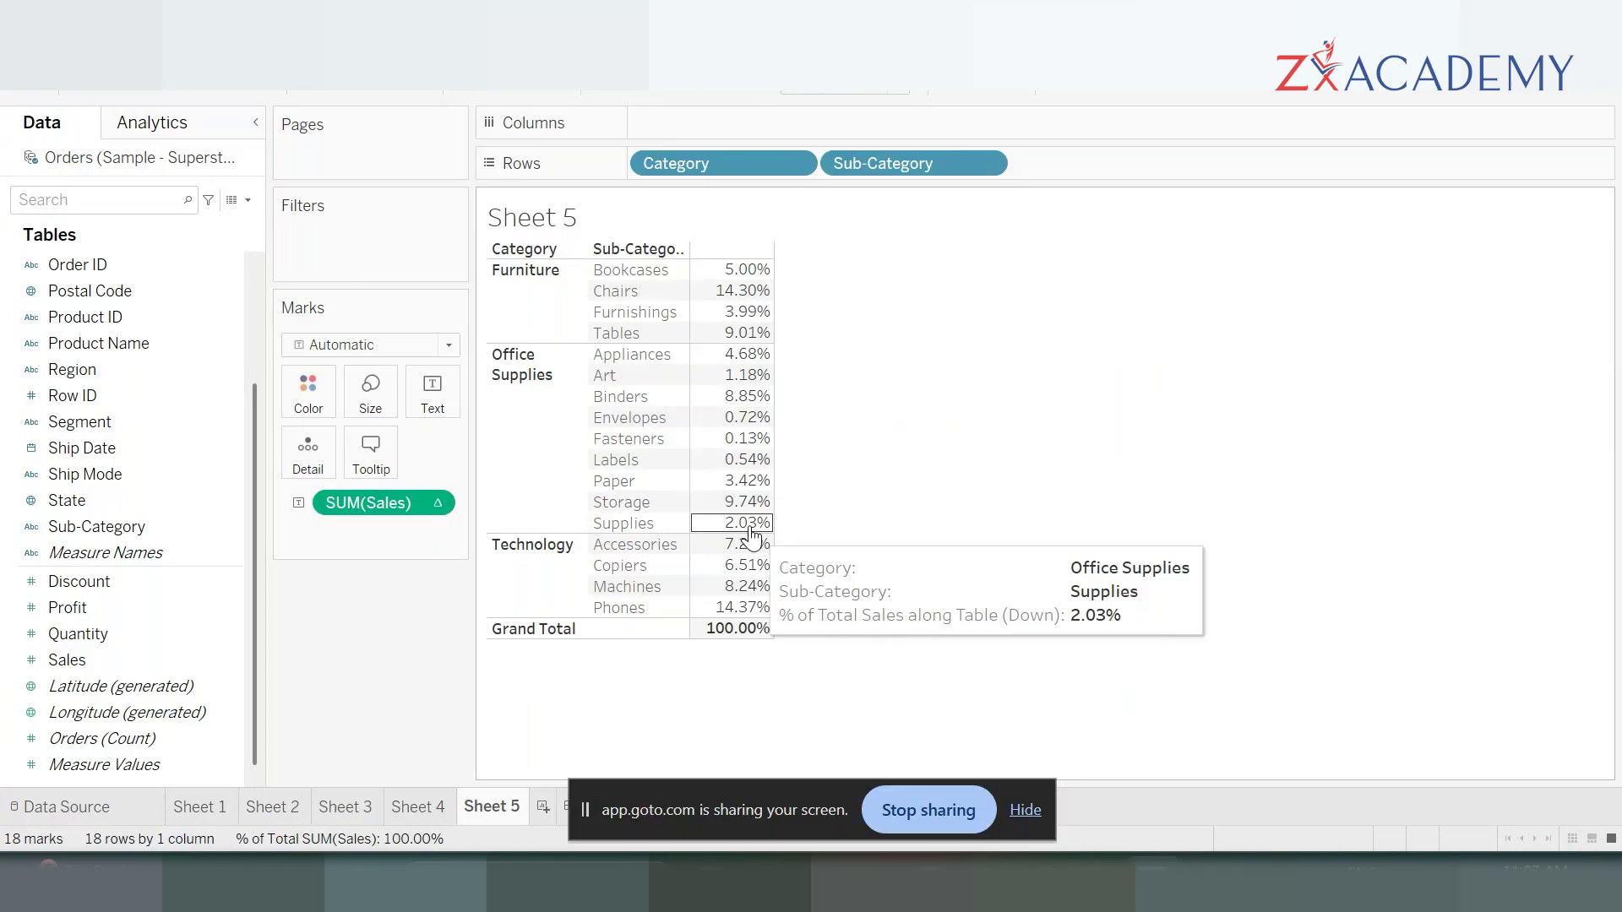
- Check the category percentages on Sheet 4, and clear the table calculation from SUM(Sales) on Sheet 5
left_click(420, 808)
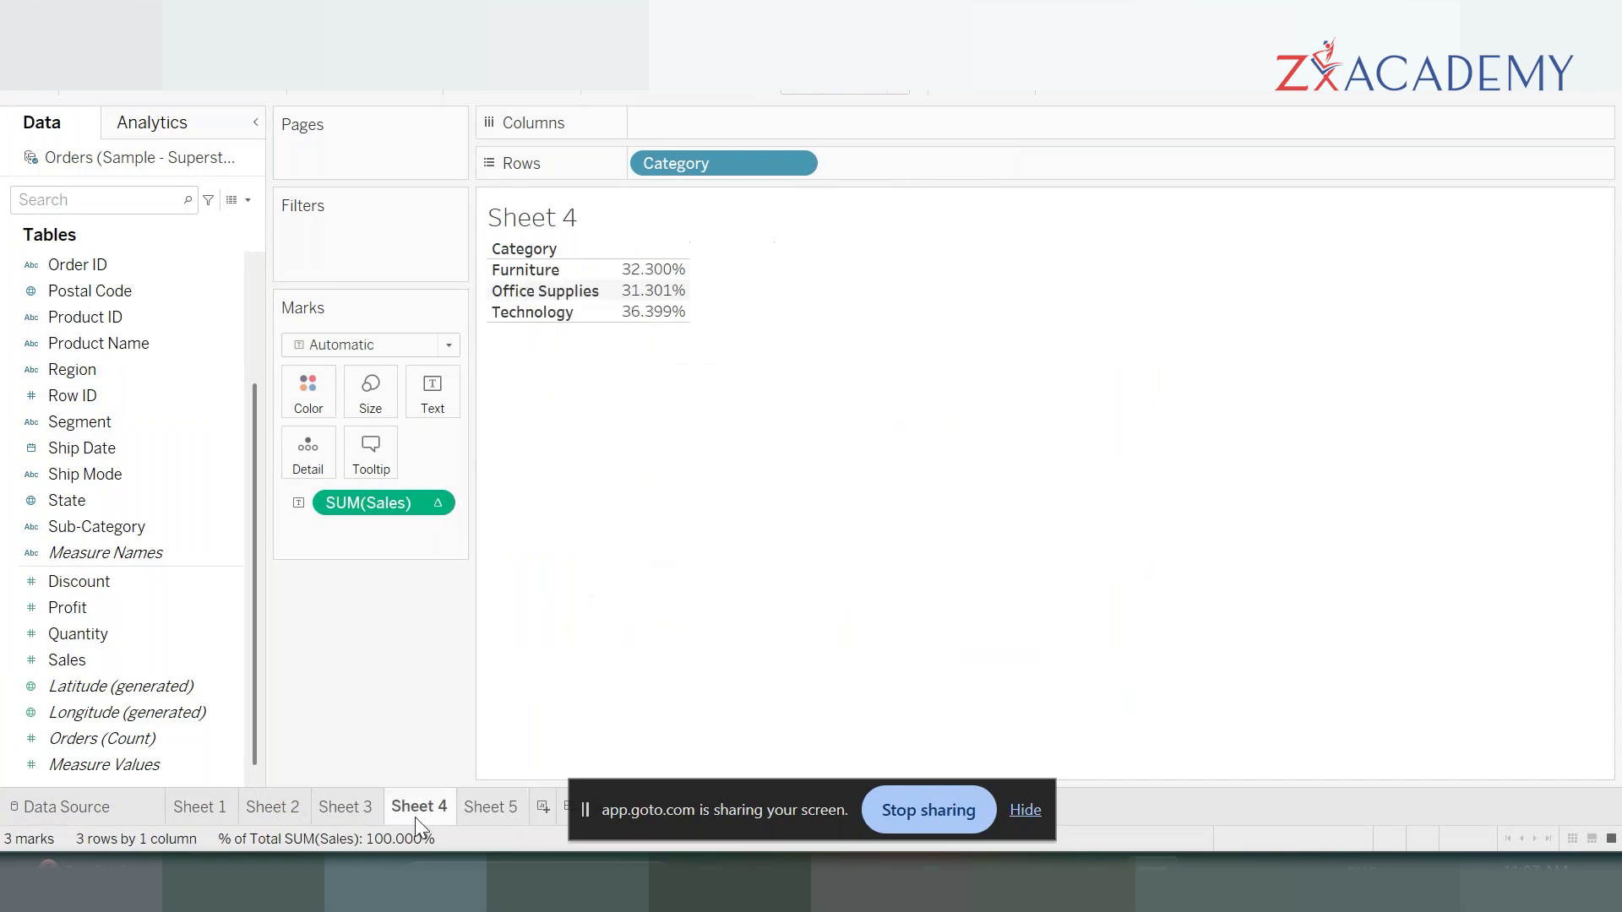
left_click(488, 814)
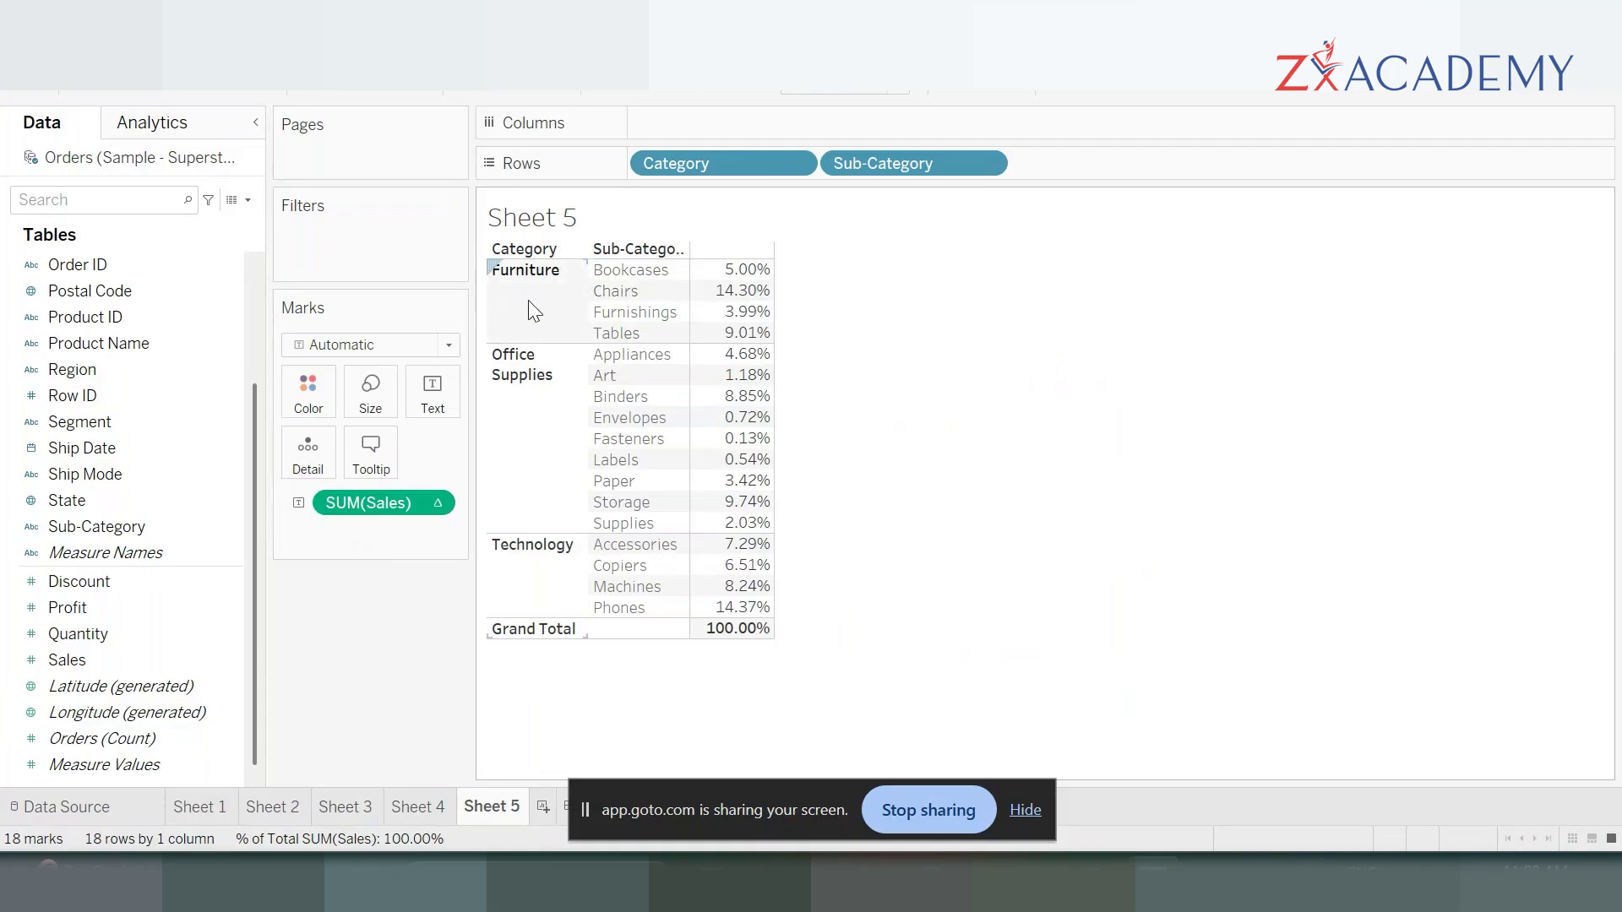
left_click(436, 503)
mouse_move(463, 840)
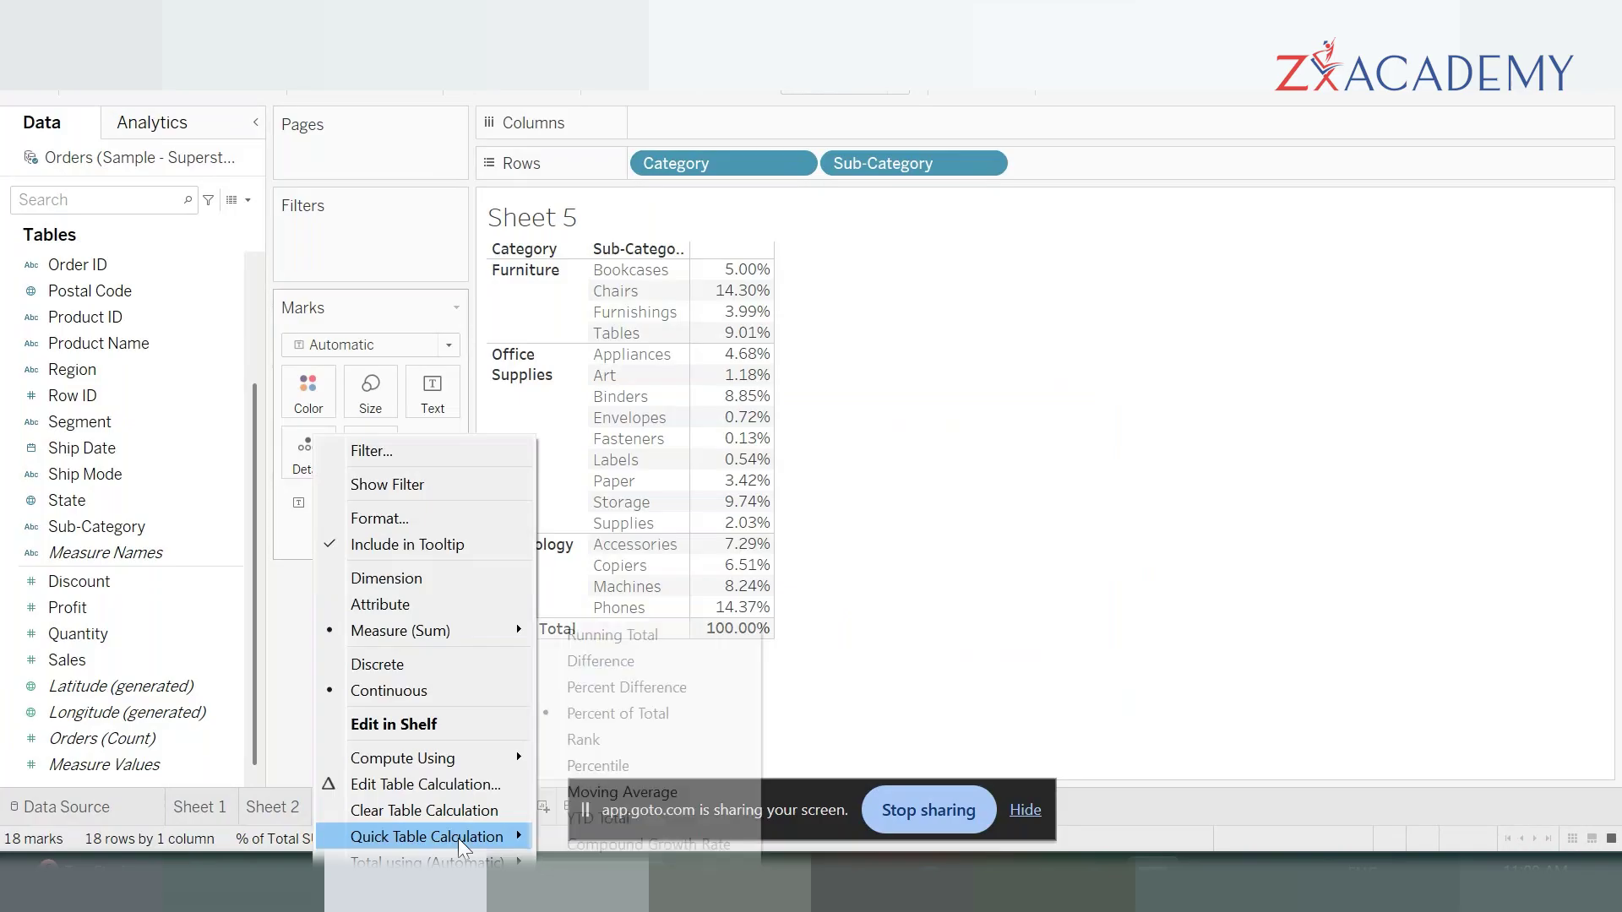
left_click(449, 815)
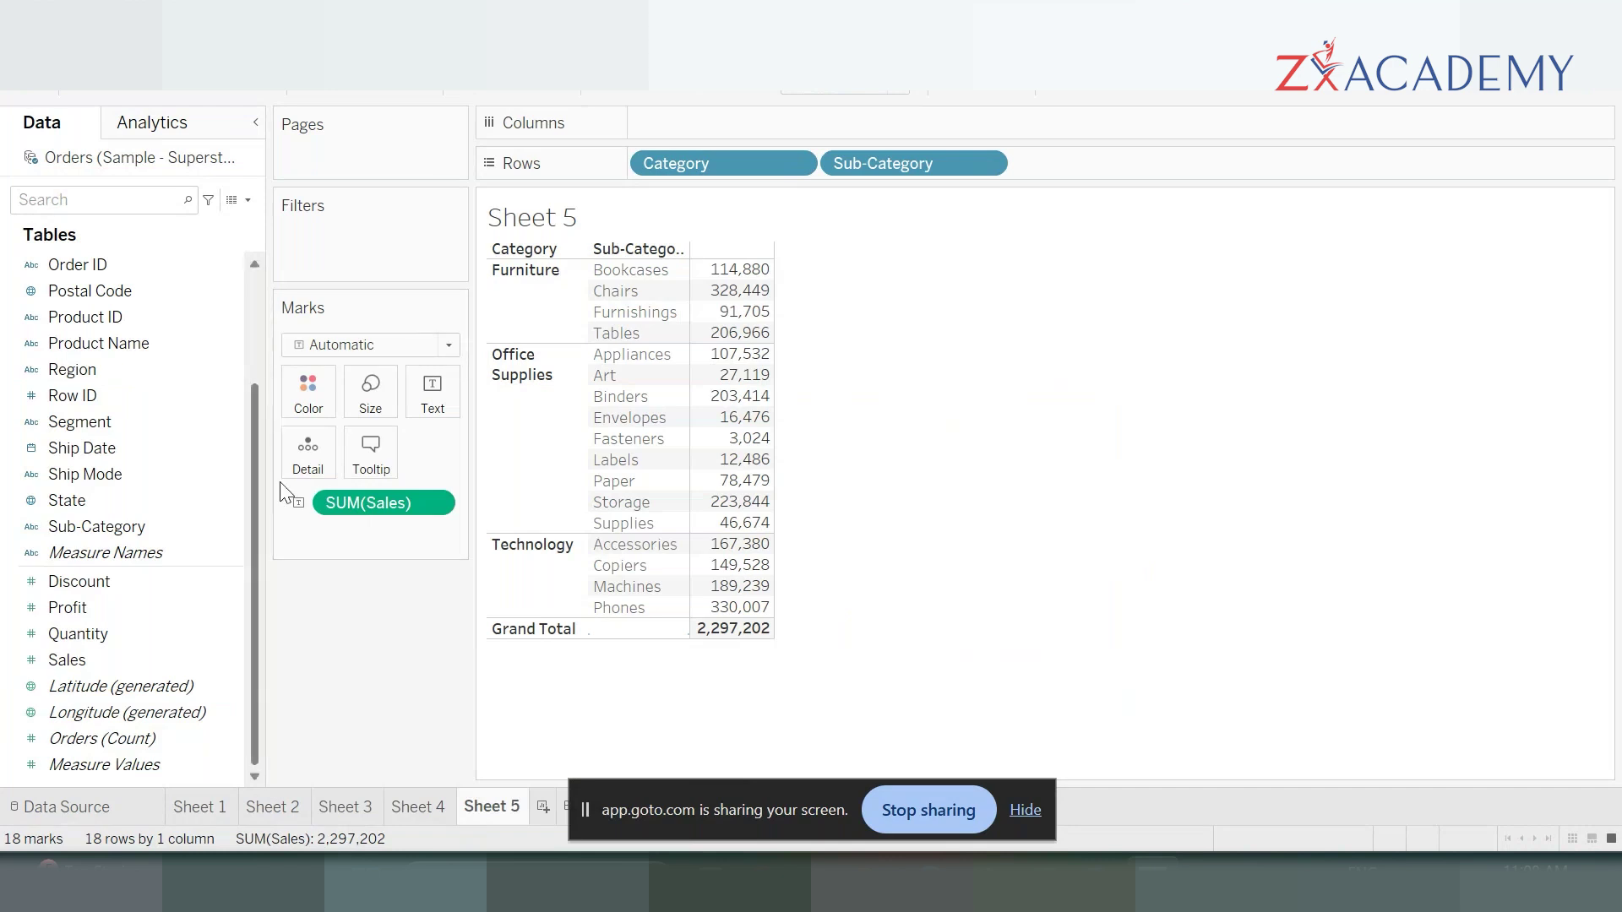
- Add all subtotals to the sales table on Sheet 5 and check the Furniture category's rows
left_click(329, 77)
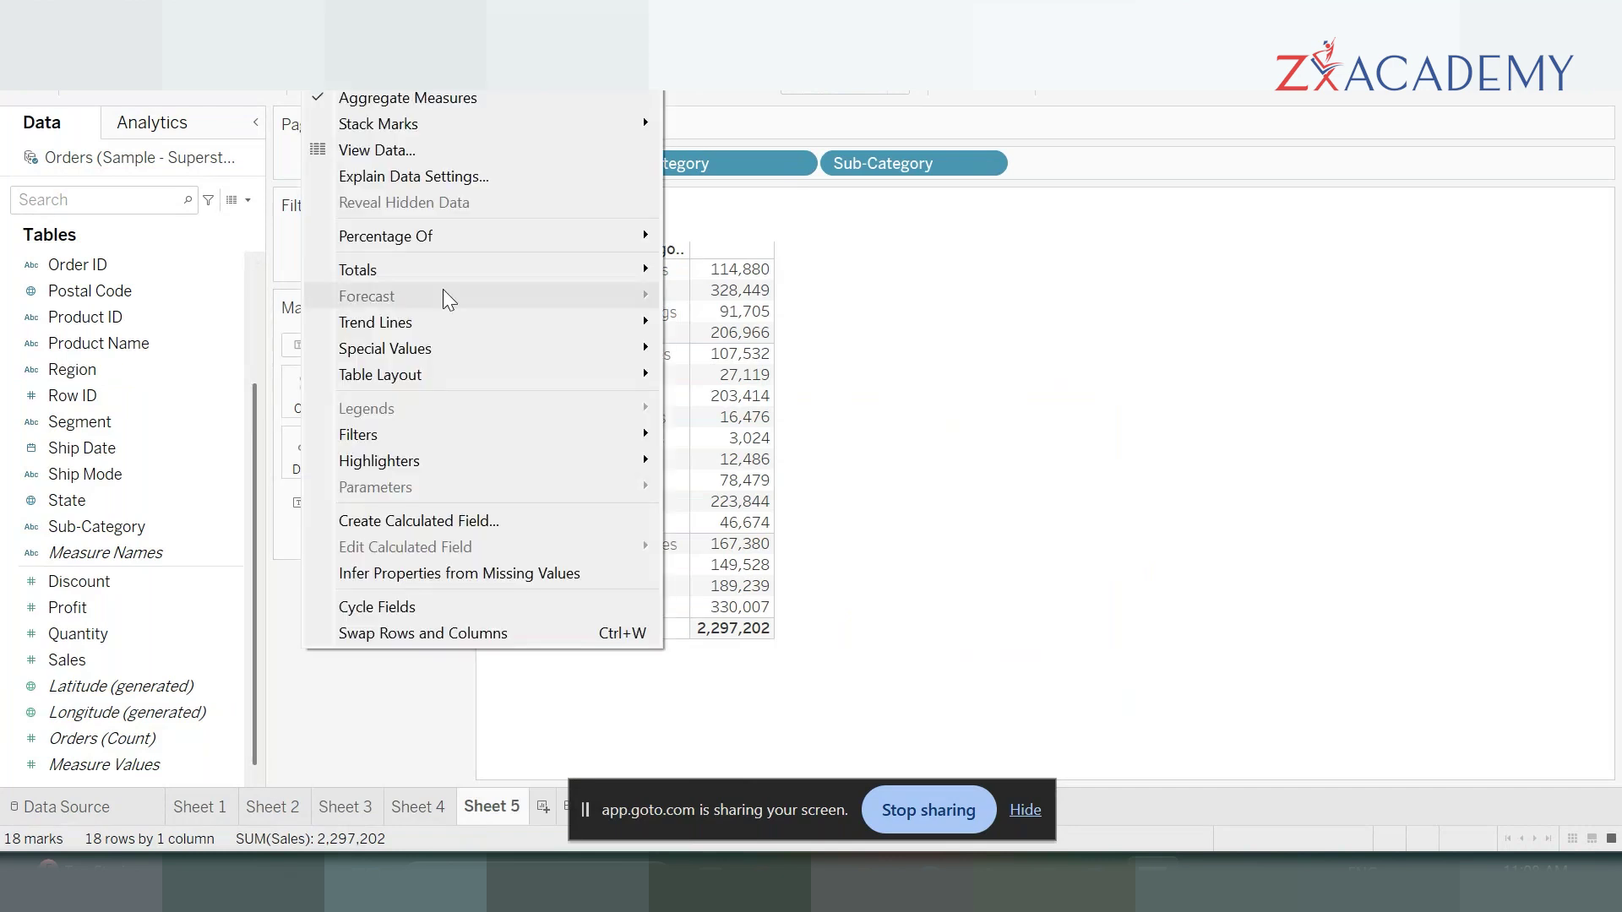
mouse_move(414, 269)
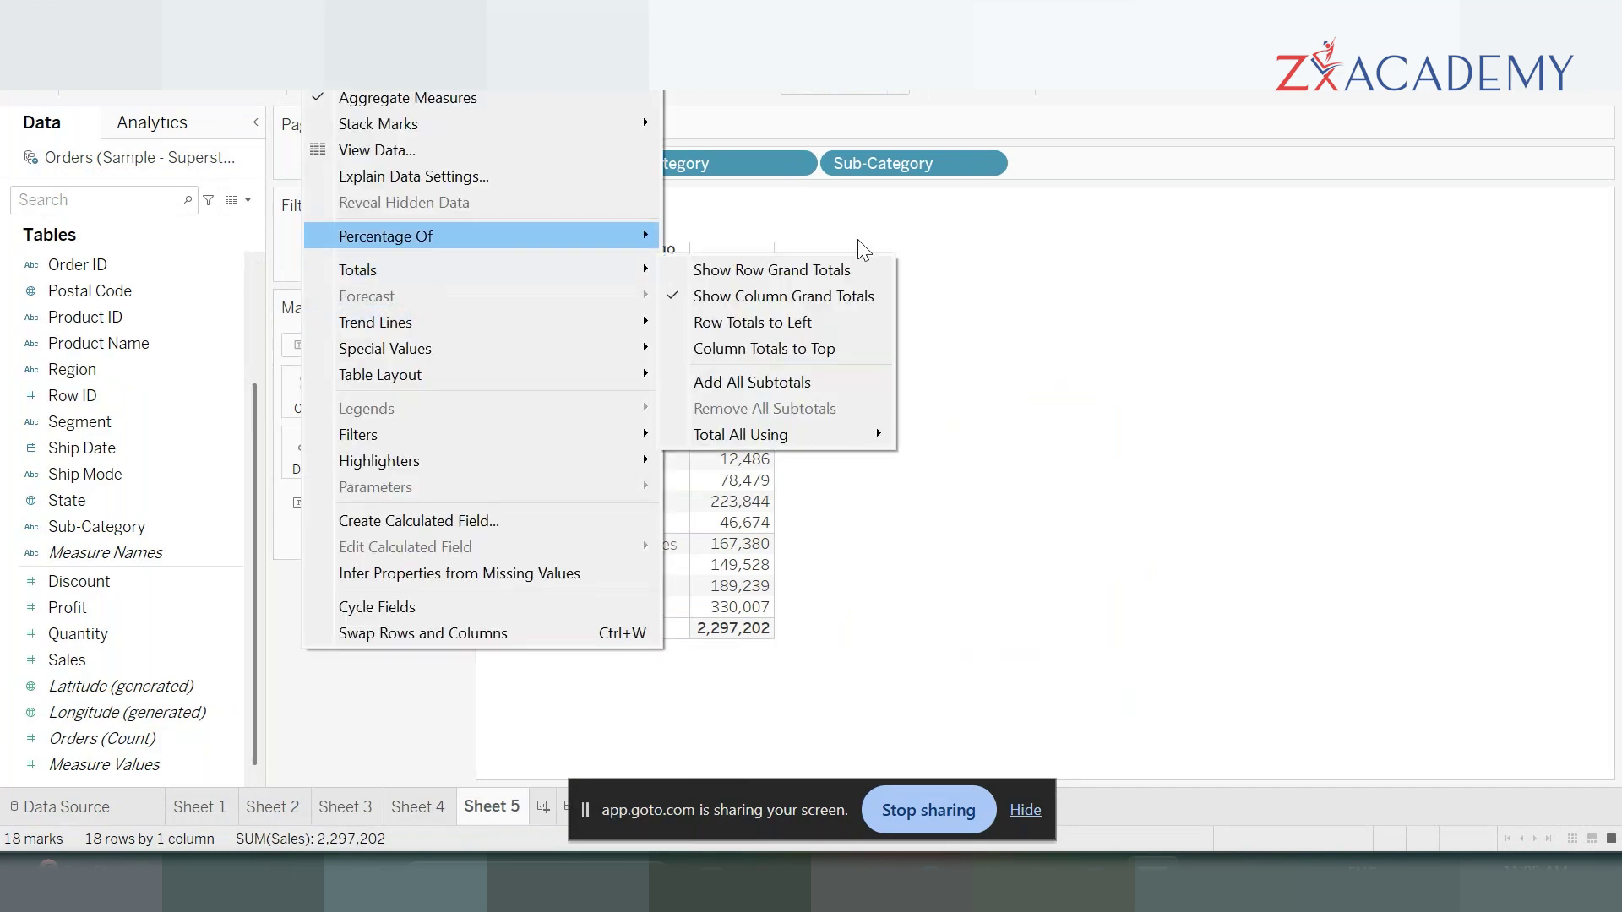
left_click(789, 384)
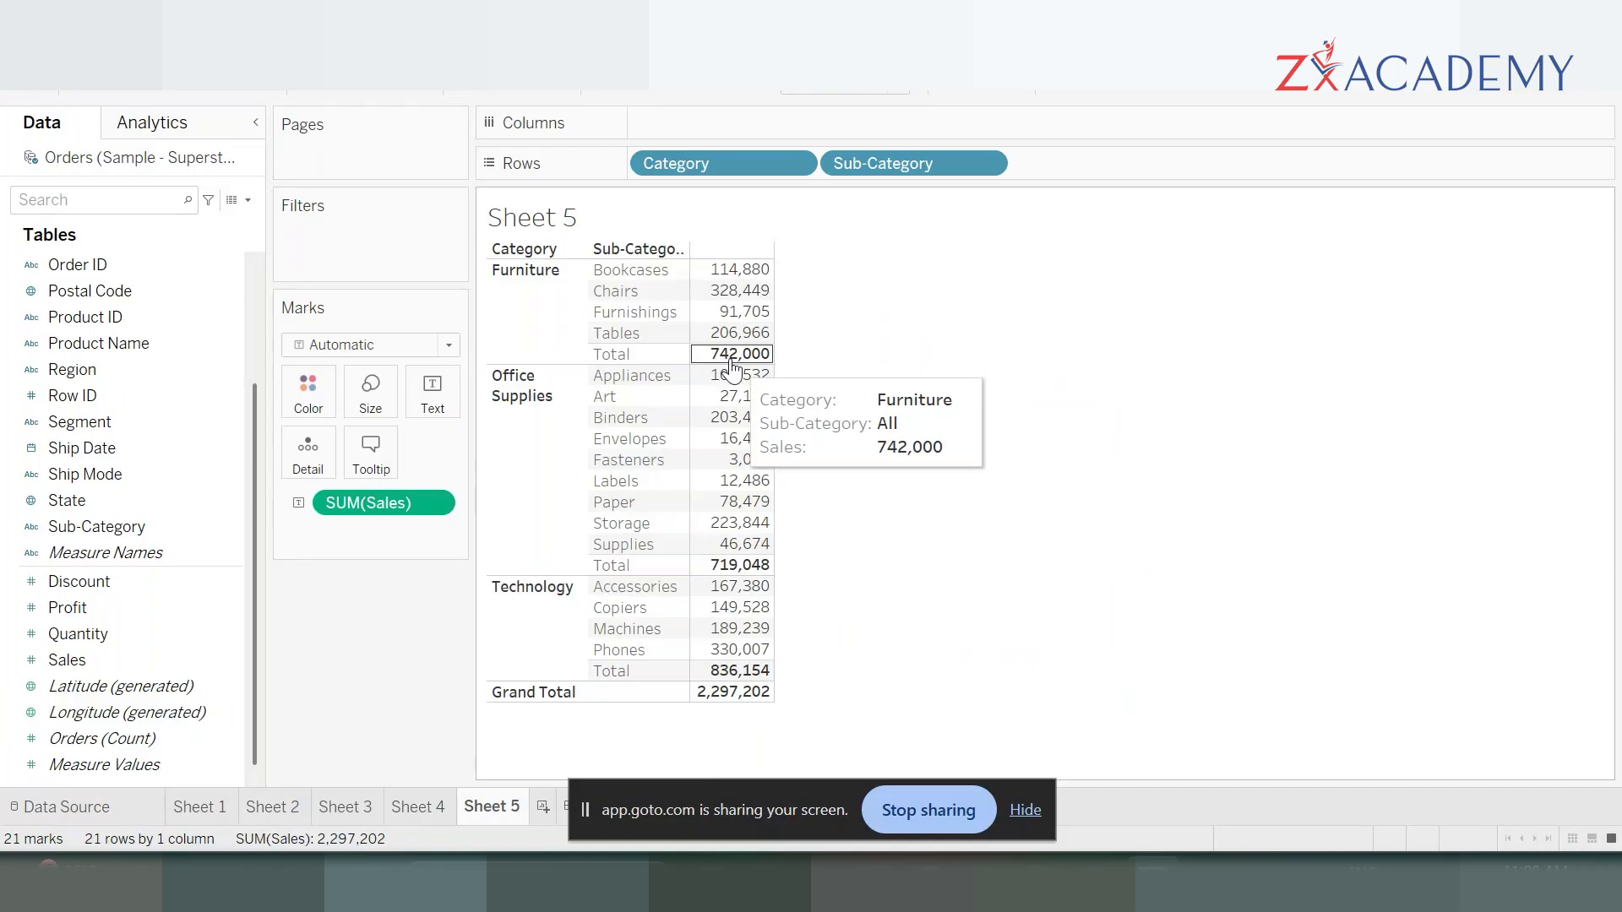
left_click(550, 346)
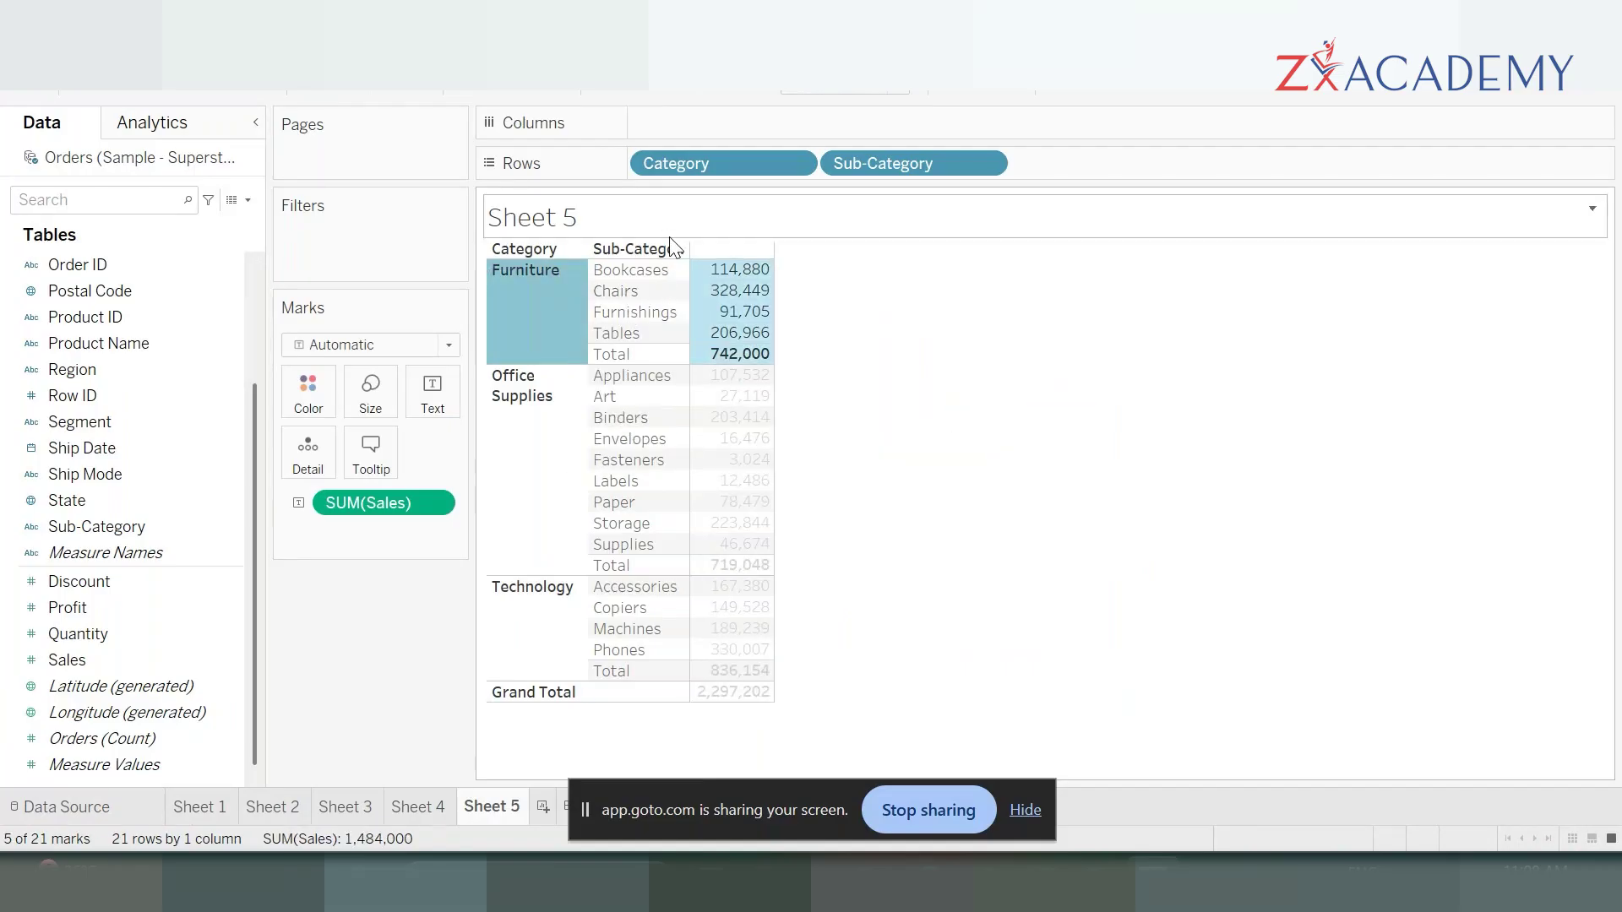
mouse_move(699, 295)
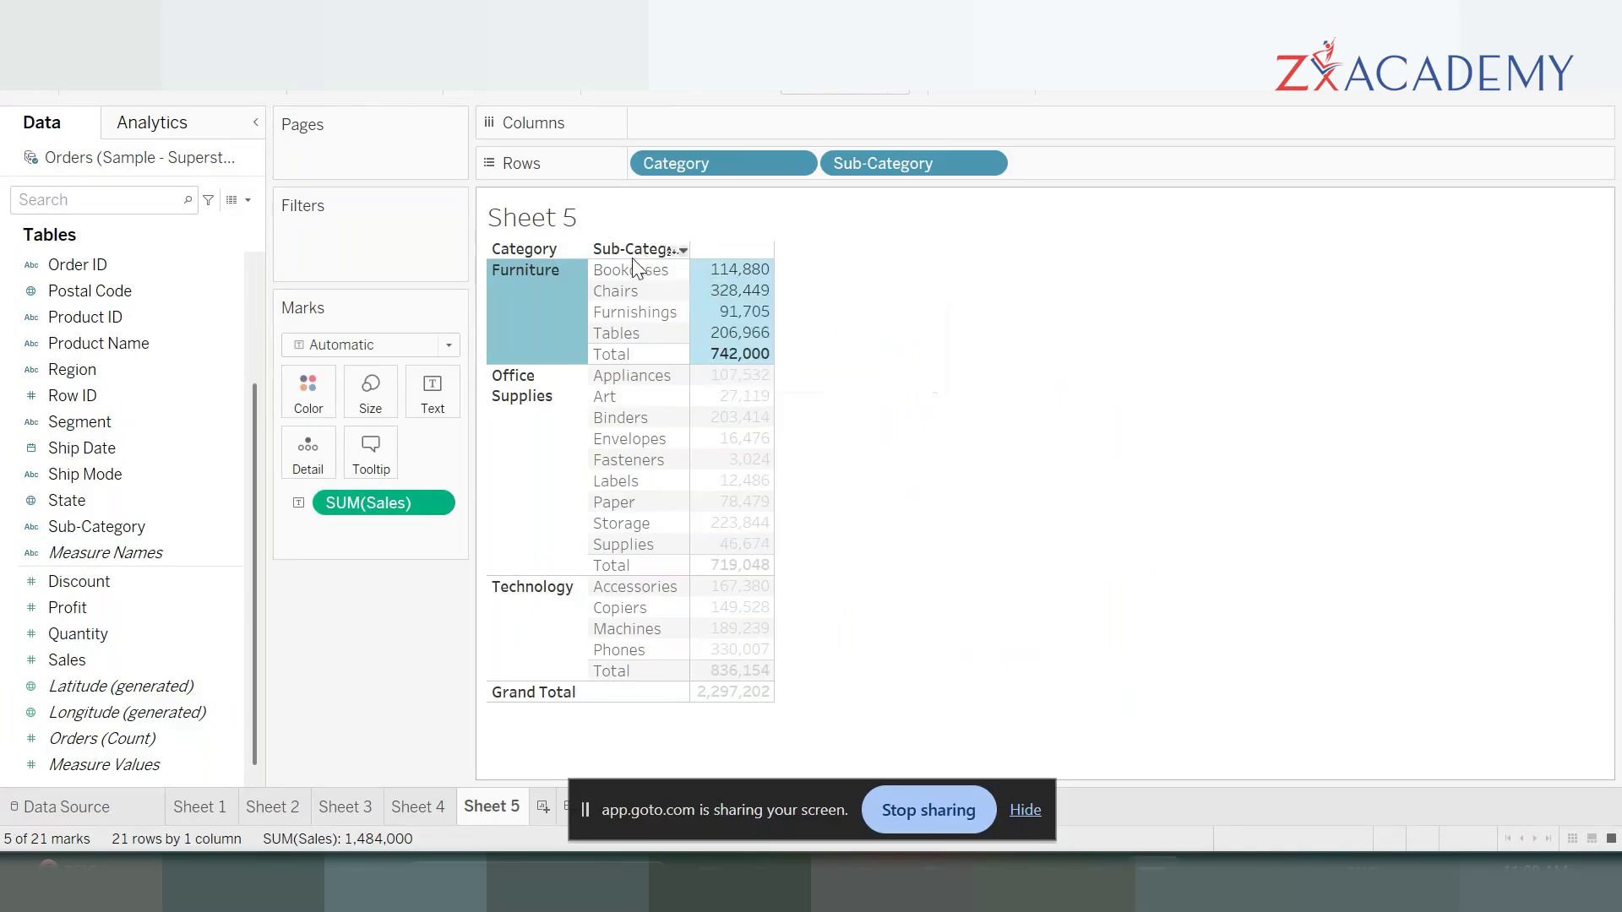
left_click(979, 390)
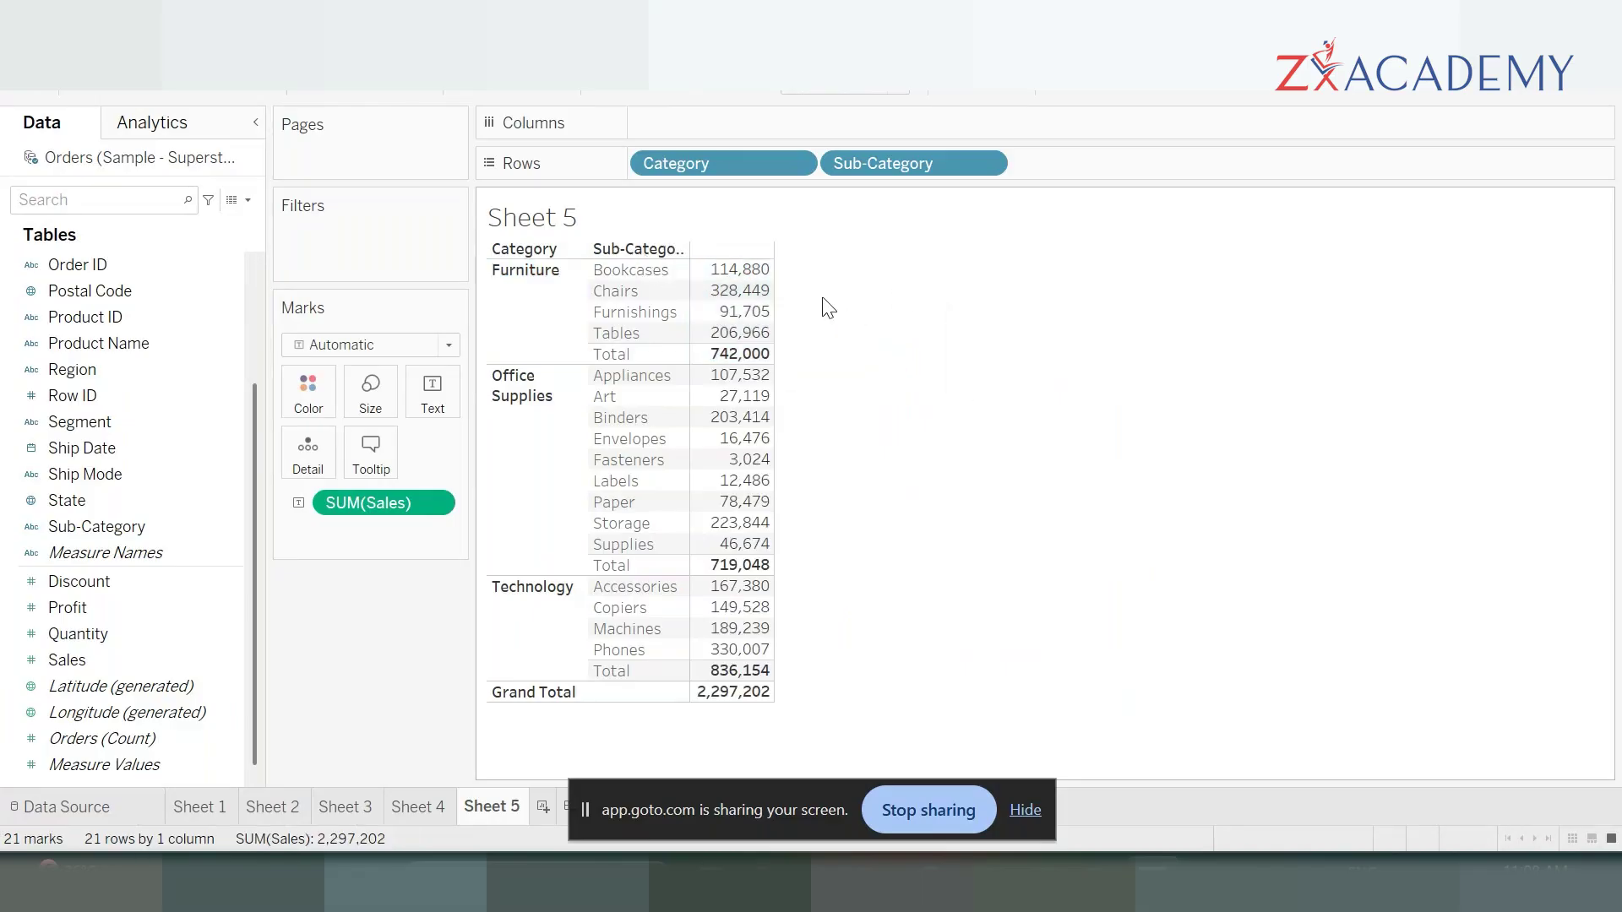
- Apply the Percent of Total quick table calculation to SUM(Sales) in the subtotaled table
left_click(434, 498)
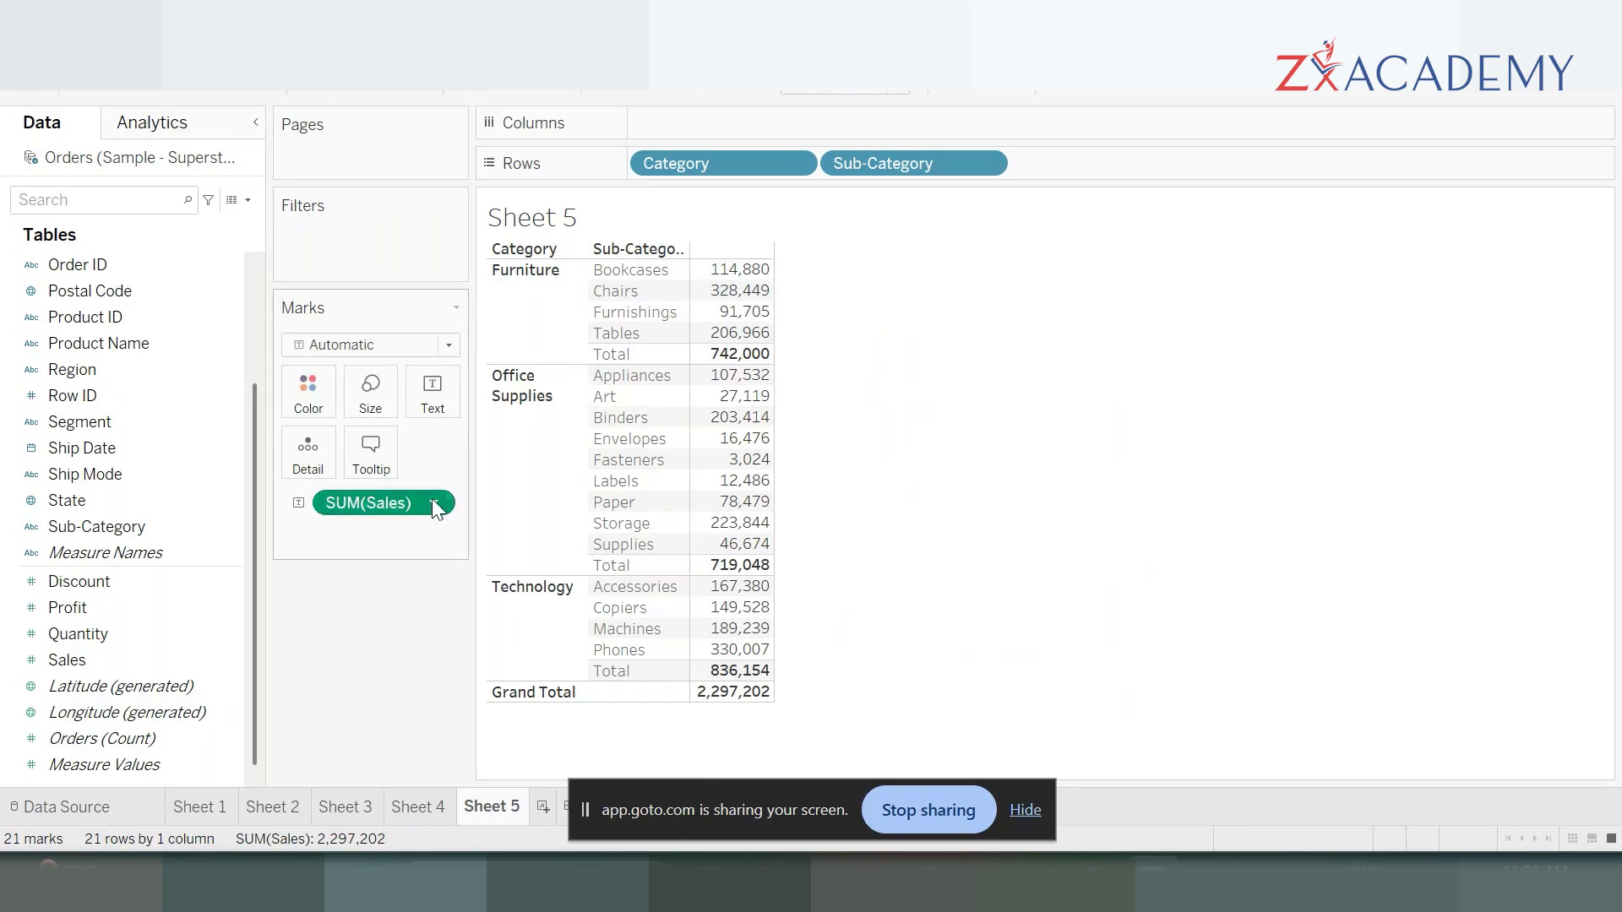
left_click(434, 505)
mouse_move(498, 836)
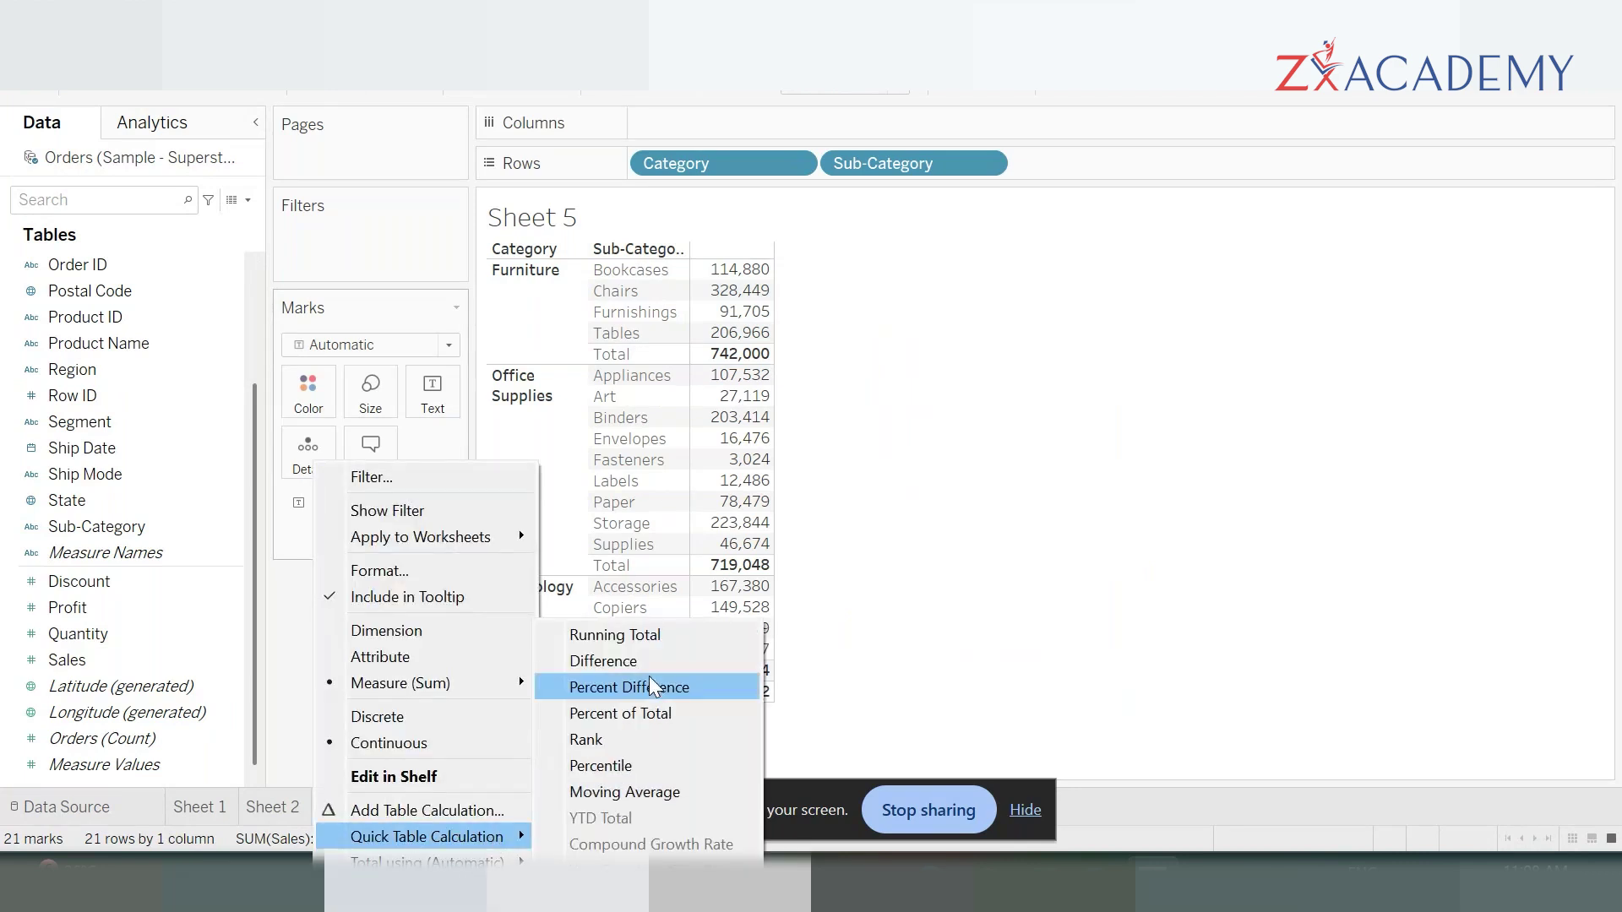
left_click(682, 713)
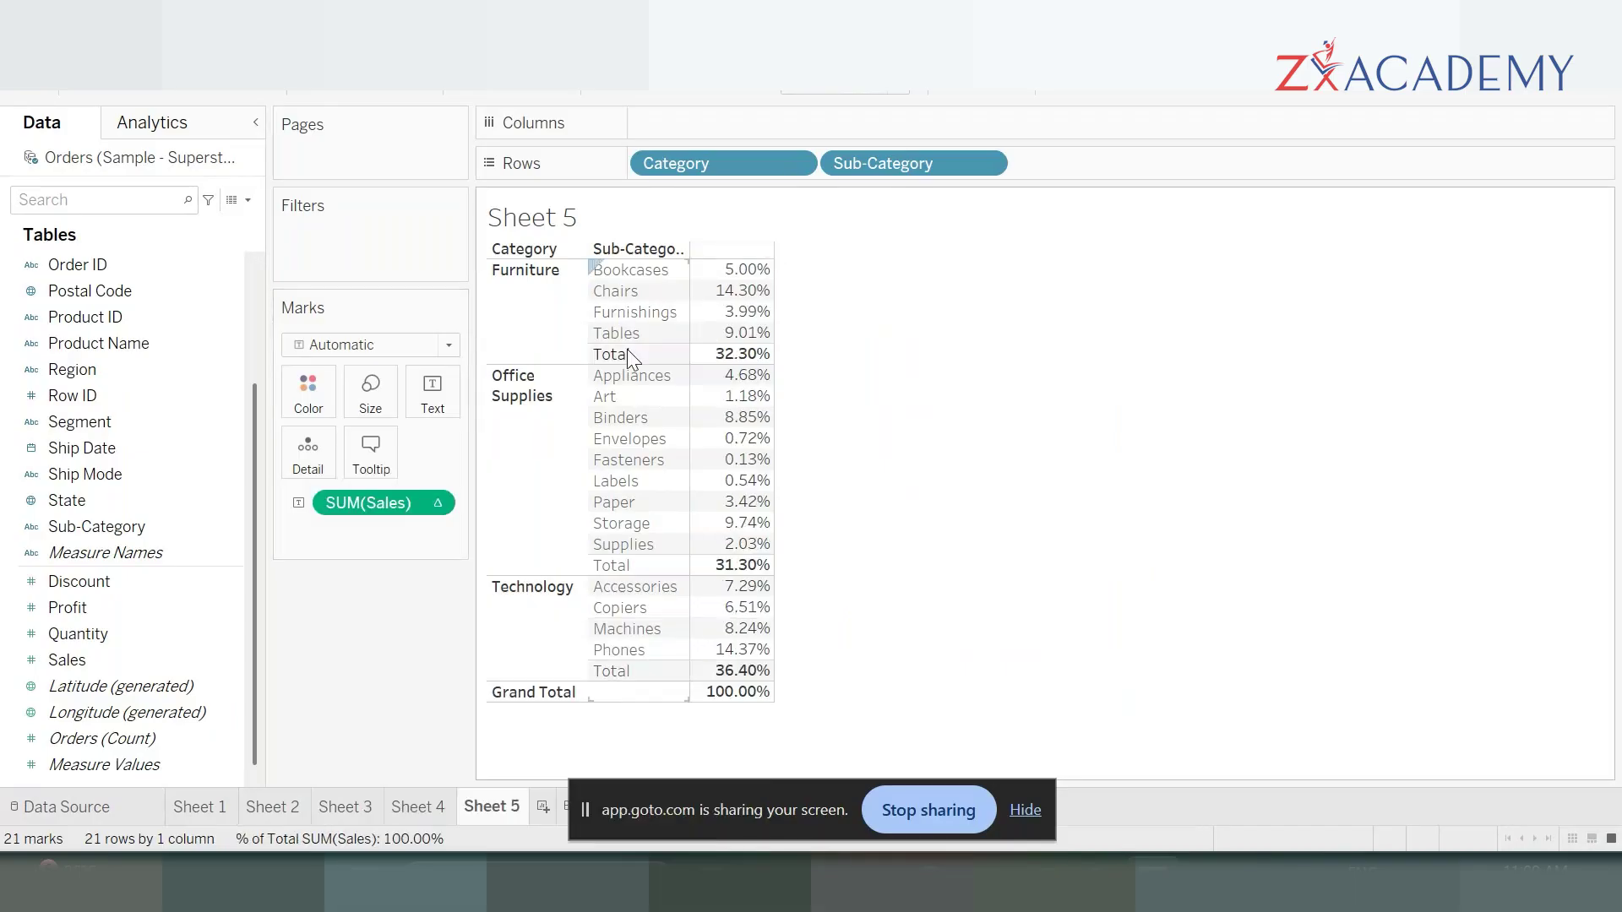
mouse_move(721, 298)
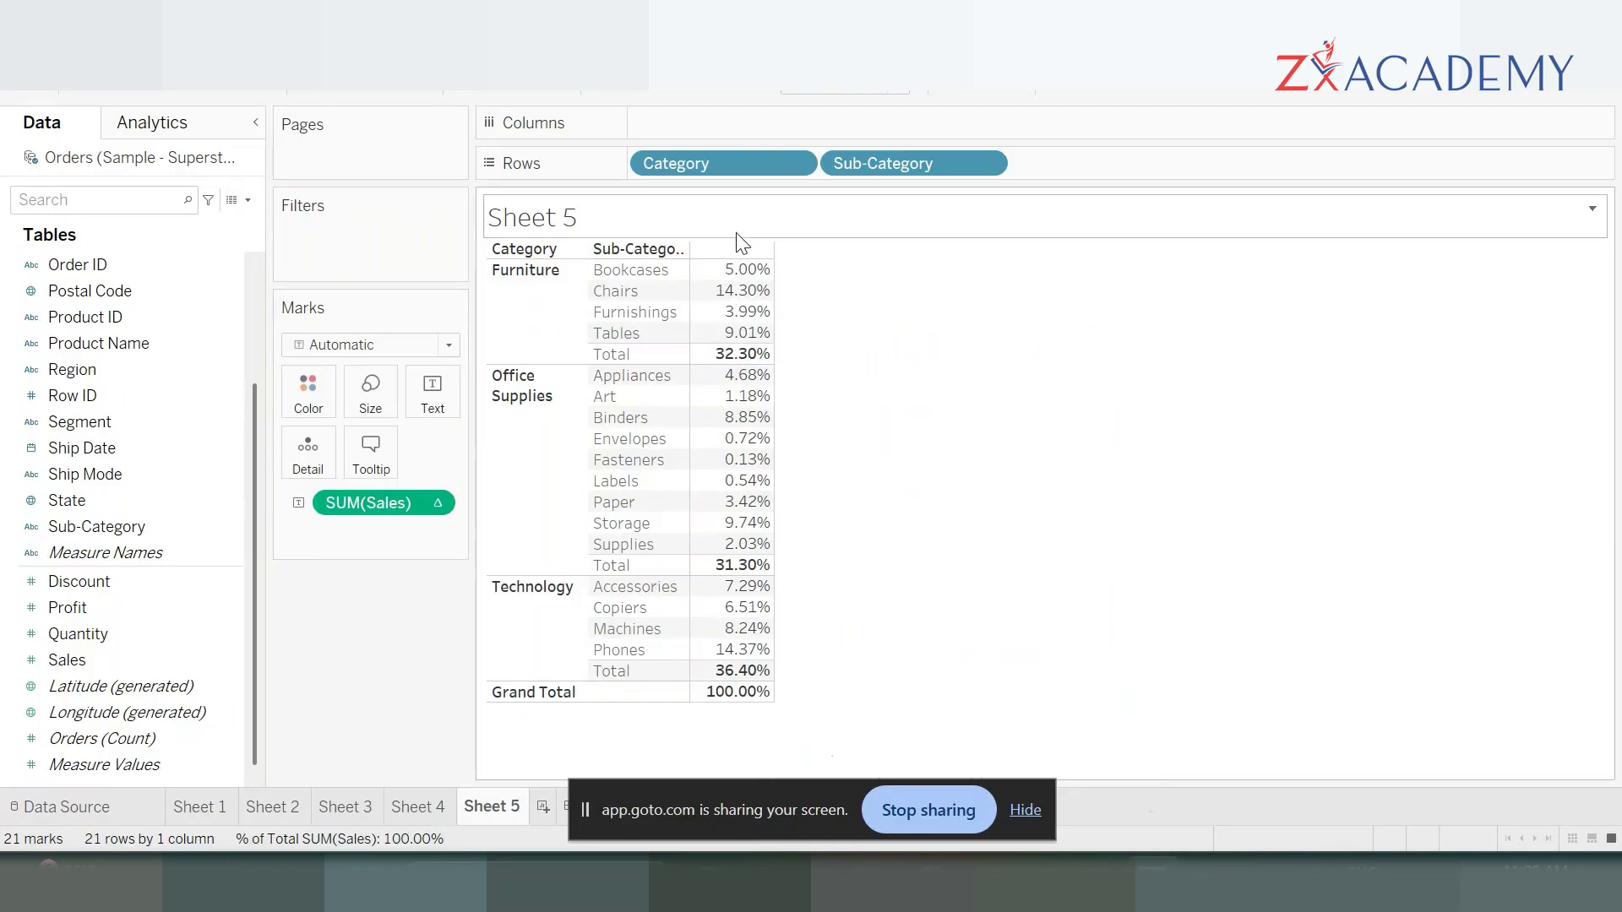
- Compute the sales percentages using Pane (down), and check the Furniture sub-category shares
left_click(434, 503)
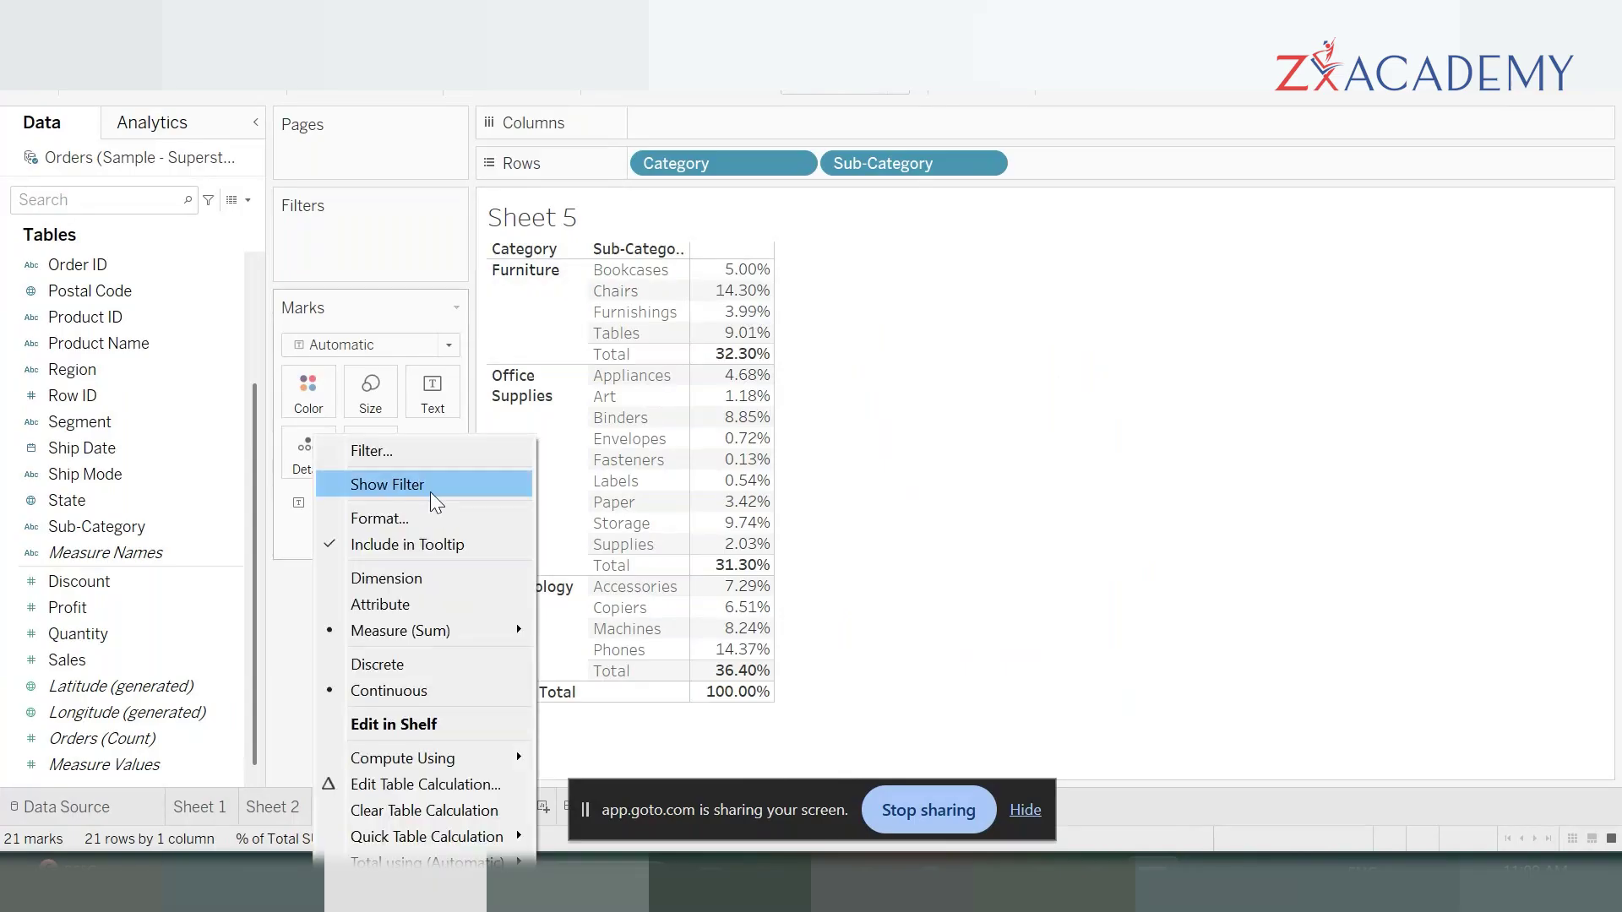
mouse_move(478, 760)
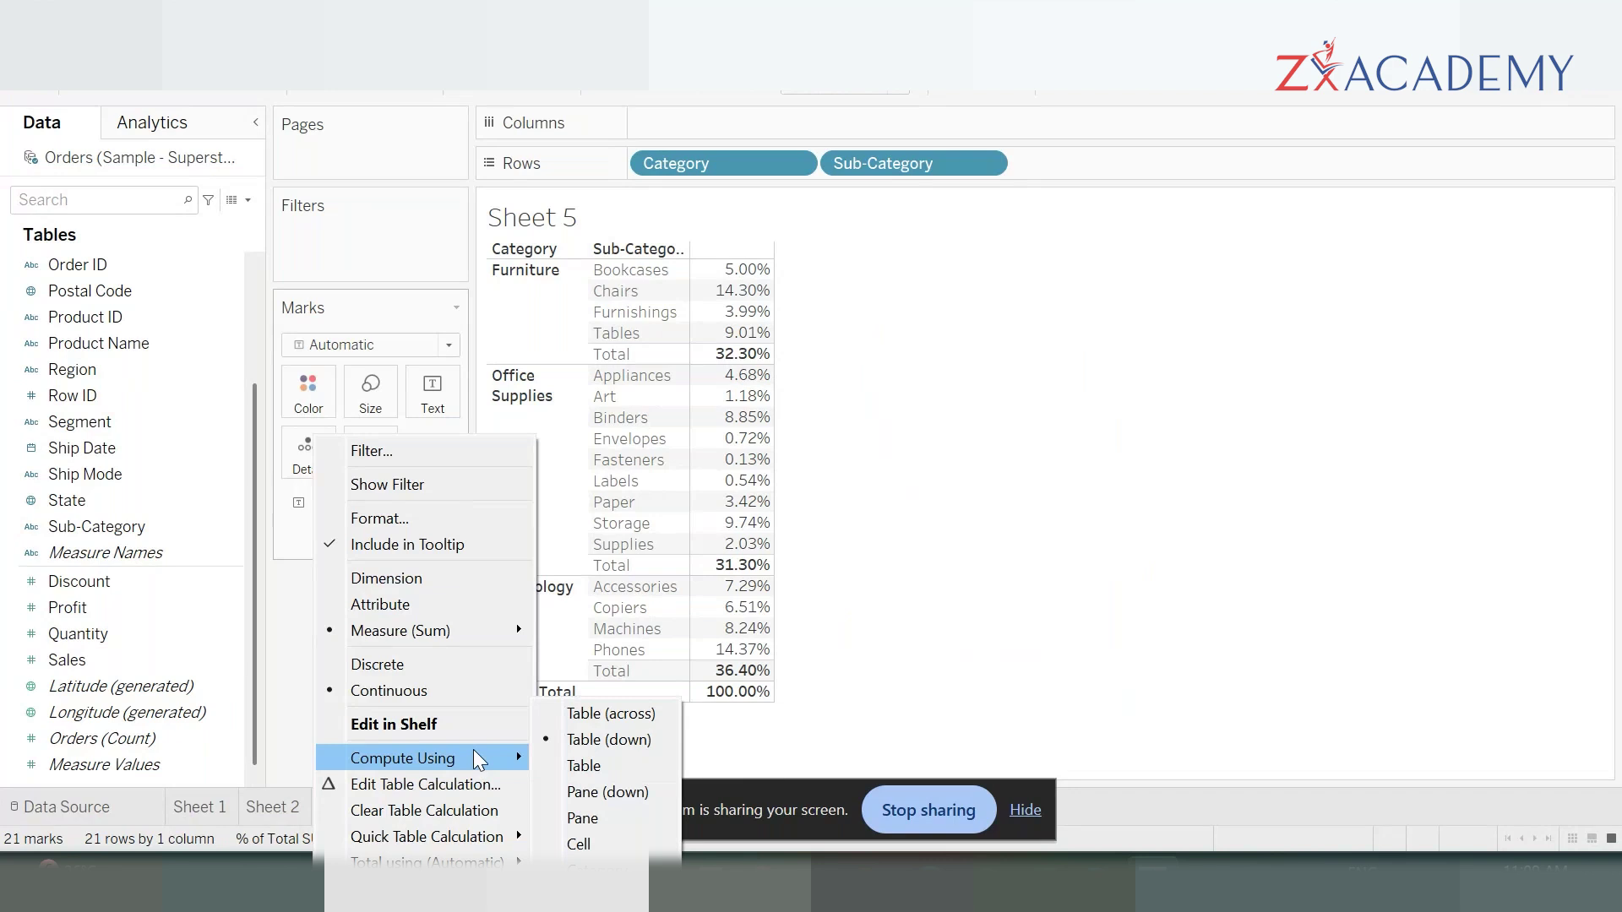
left_click(607, 792)
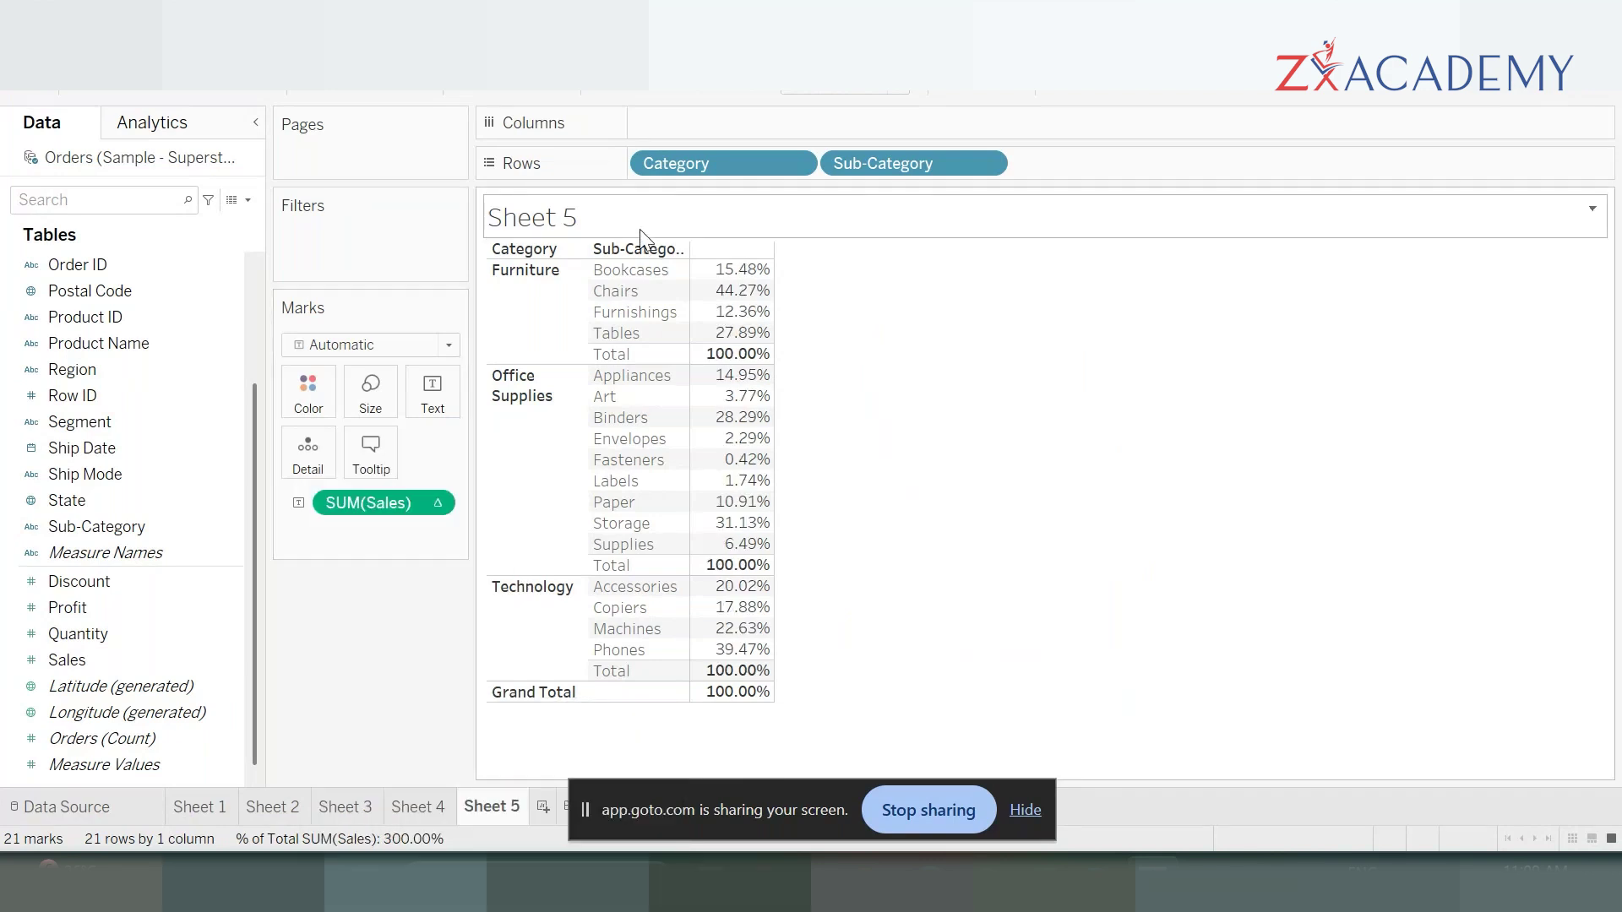
left_click(534, 306)
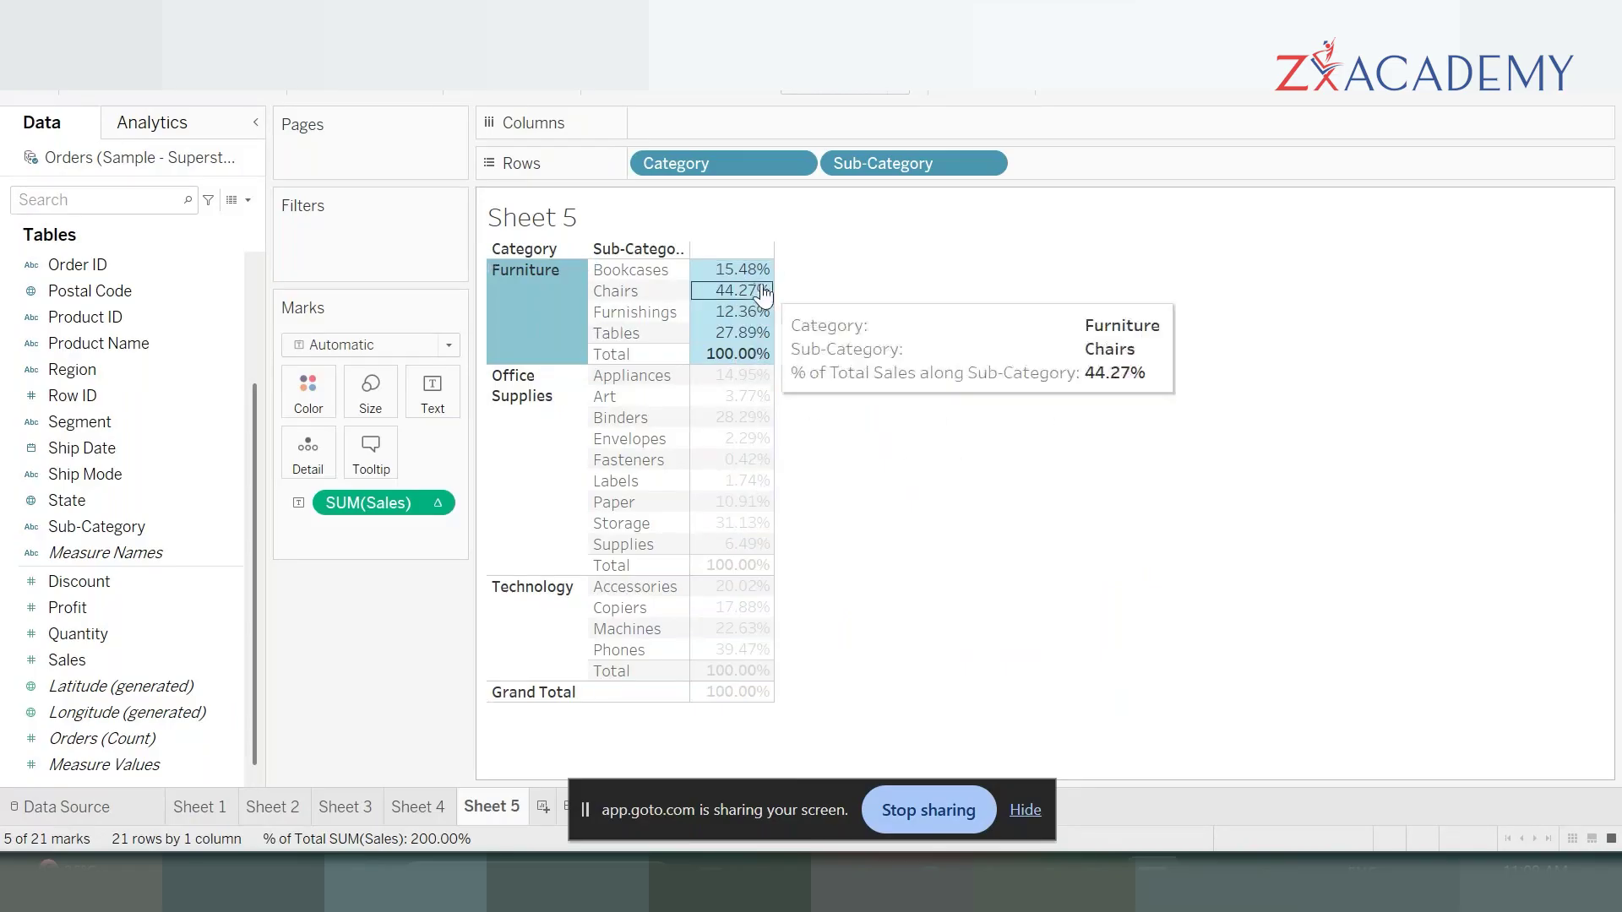
mouse_move(752, 351)
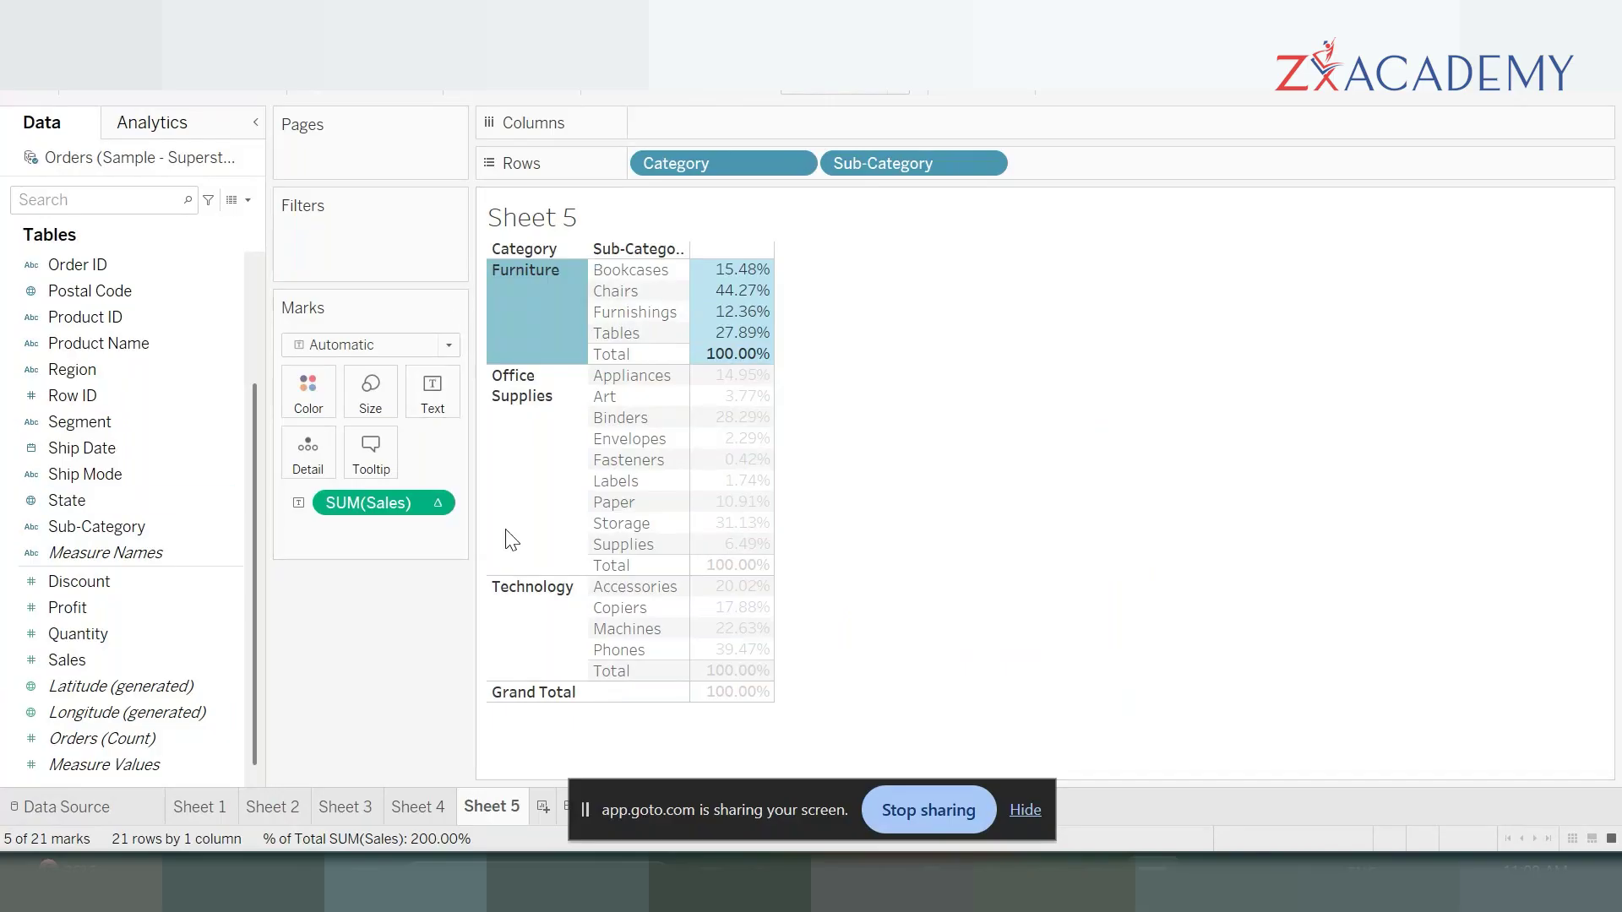
left_click(1332, 496)
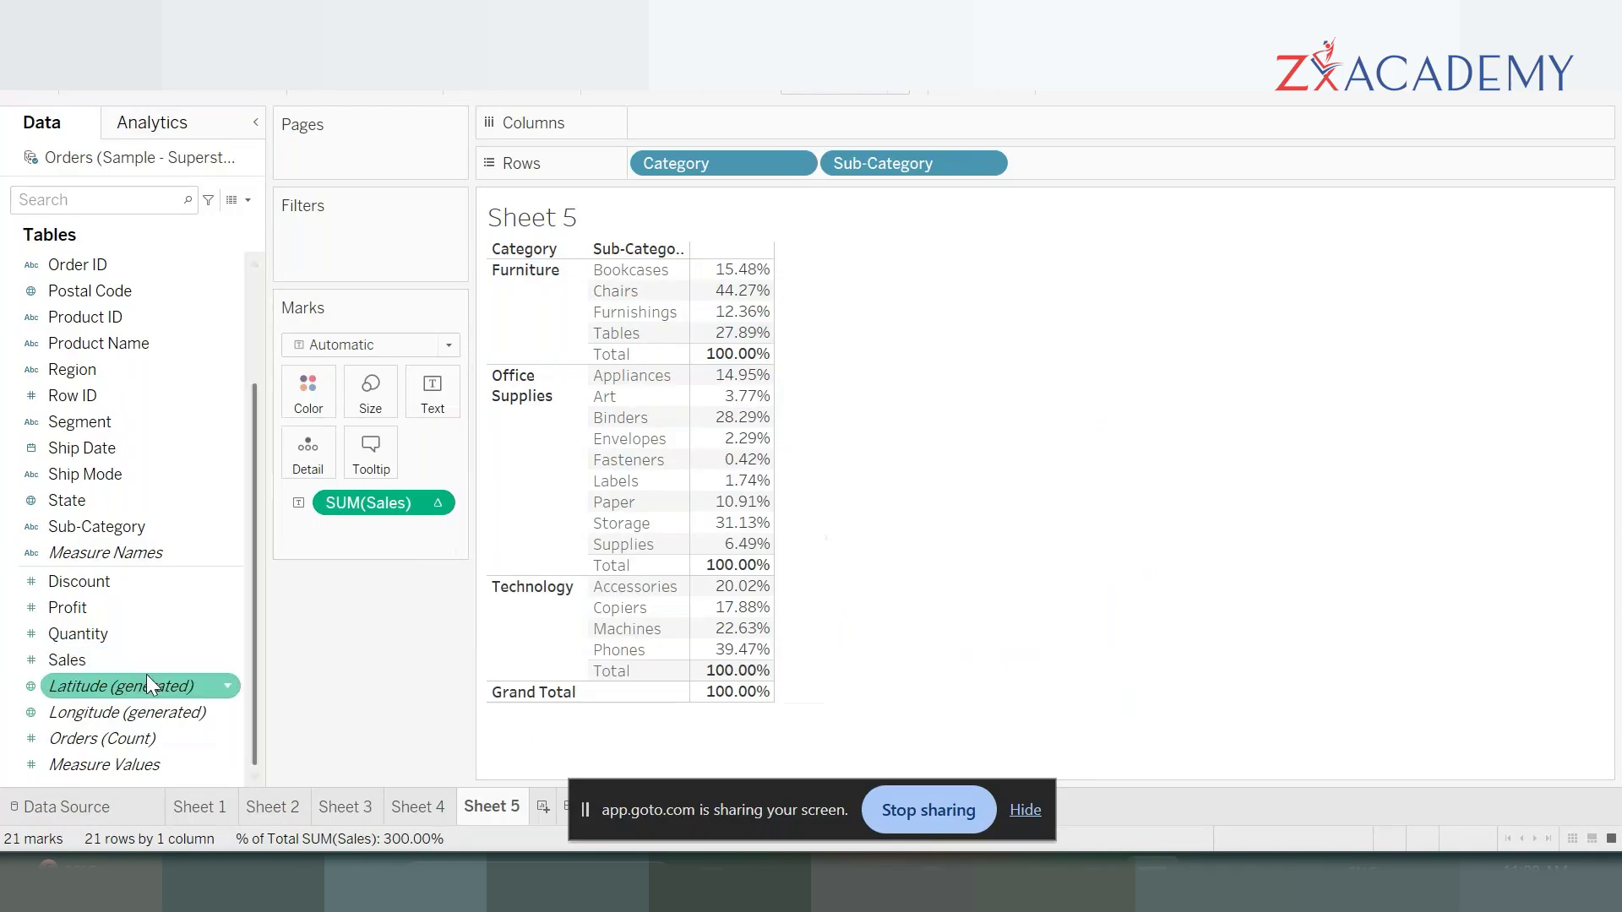
- Add Sales again as a plain measure beside its within-category percentage of total
double_click(71, 661)
left_click_drag(75, 658, 368, 672)
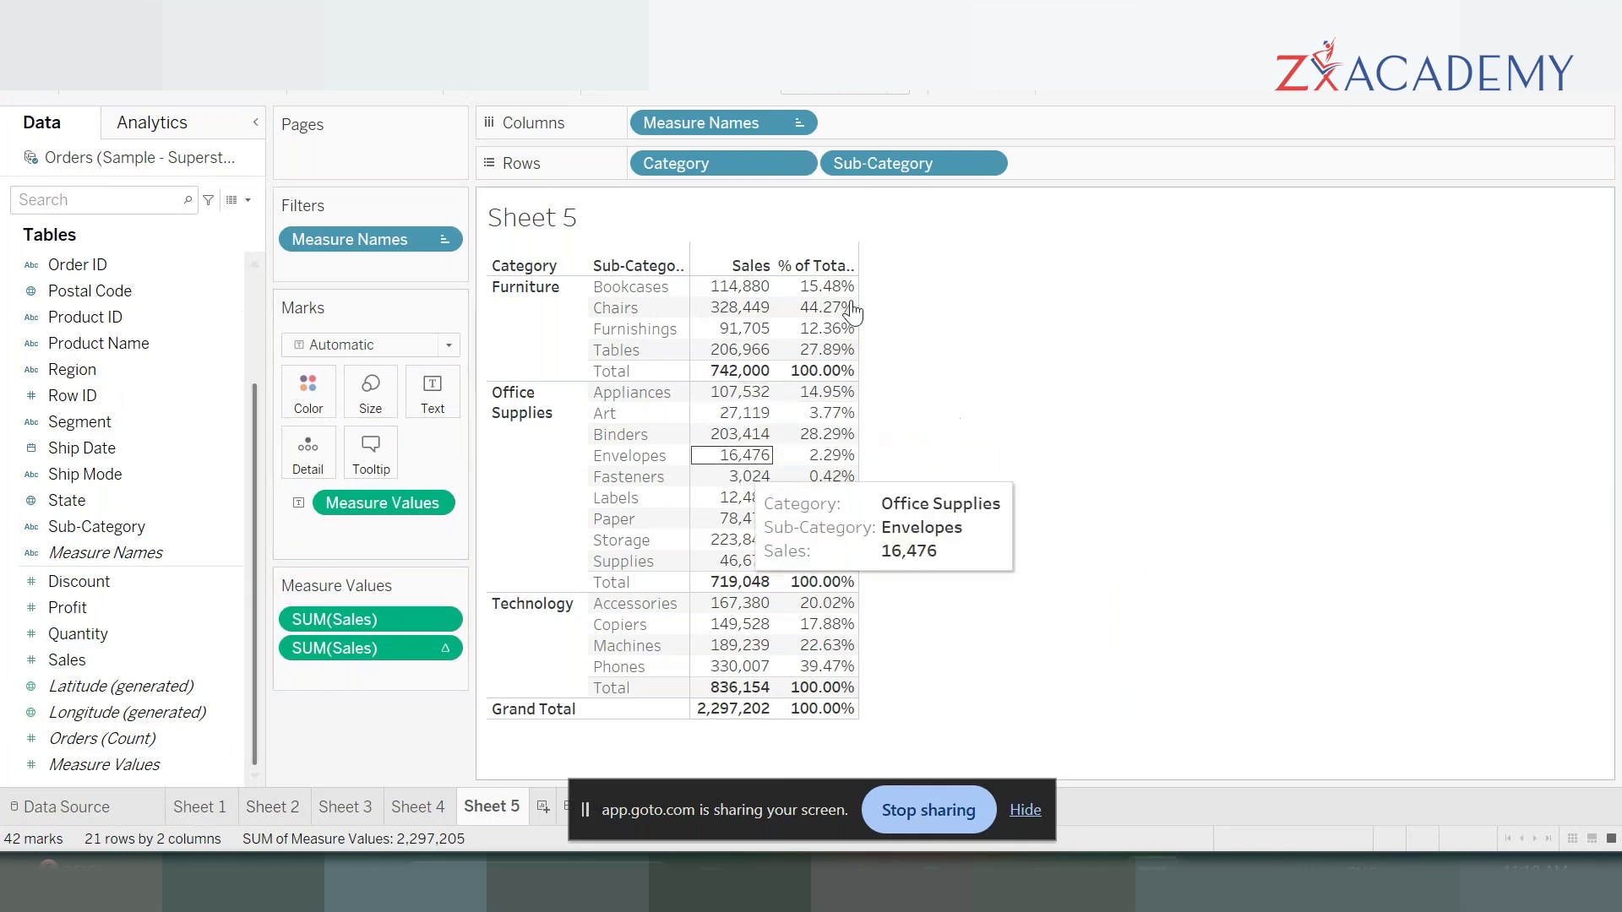
left_click(446, 648)
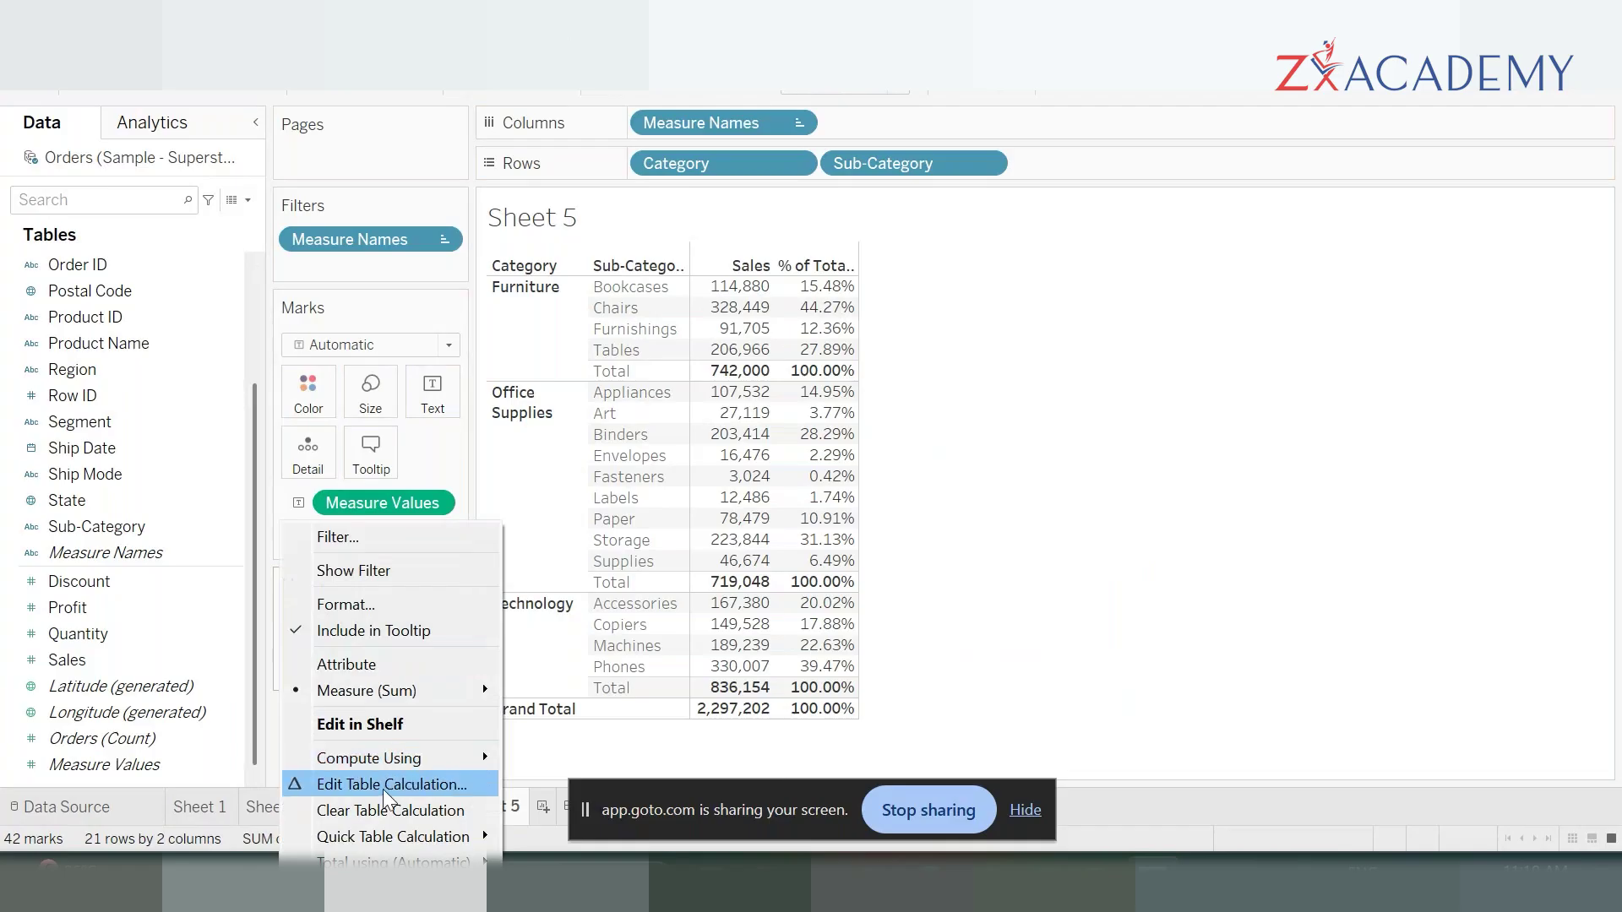
mouse_move(397, 760)
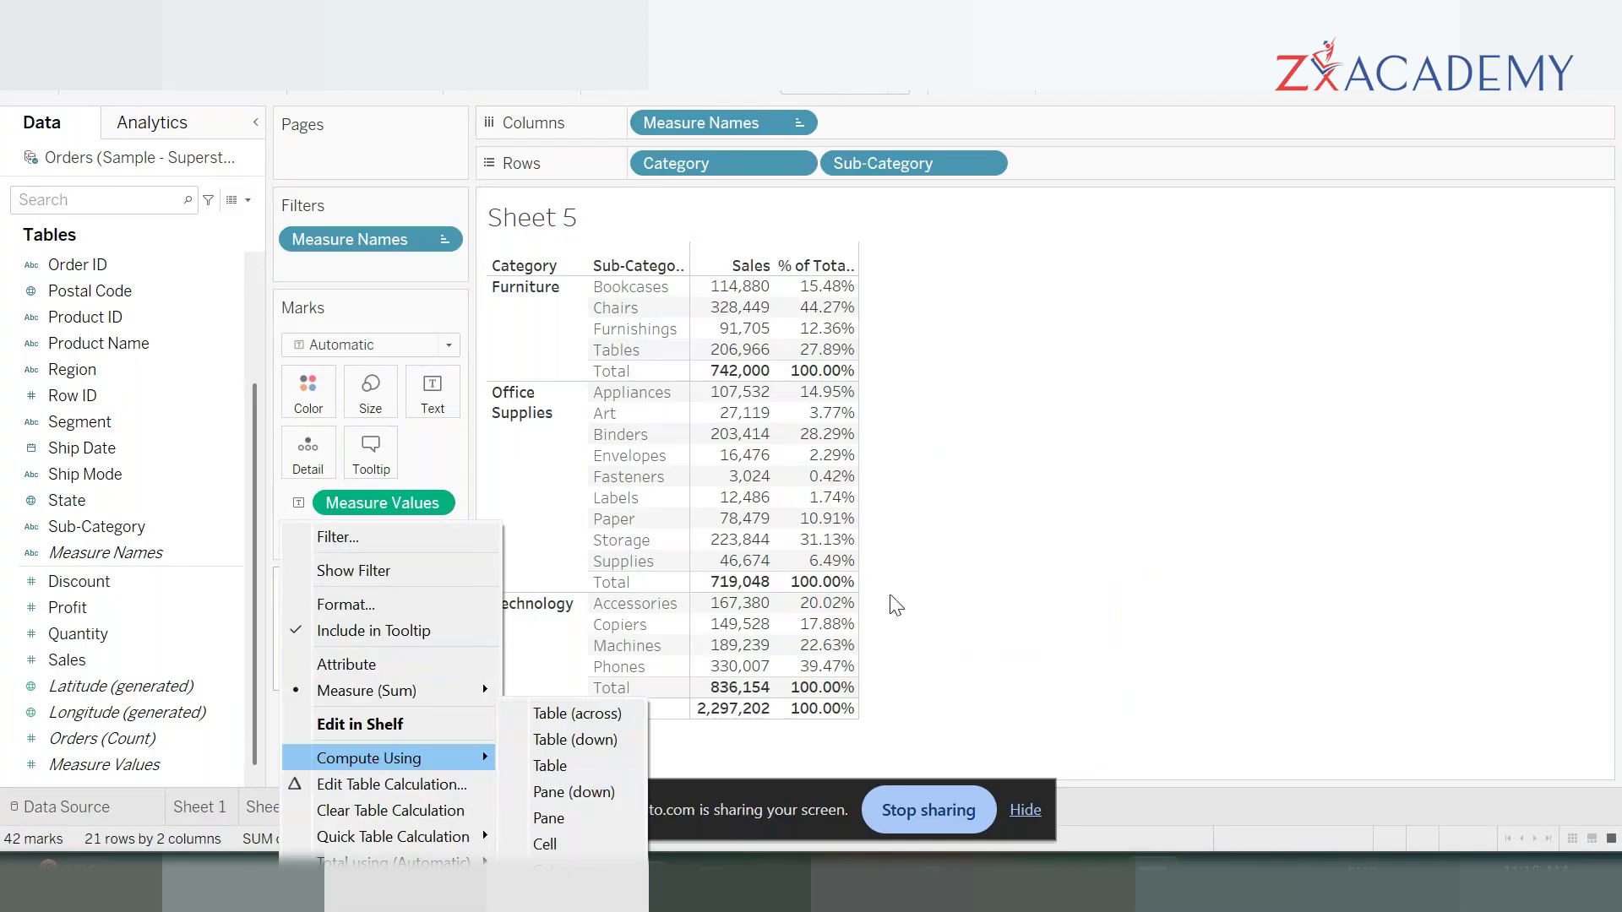
left_click(1090, 561)
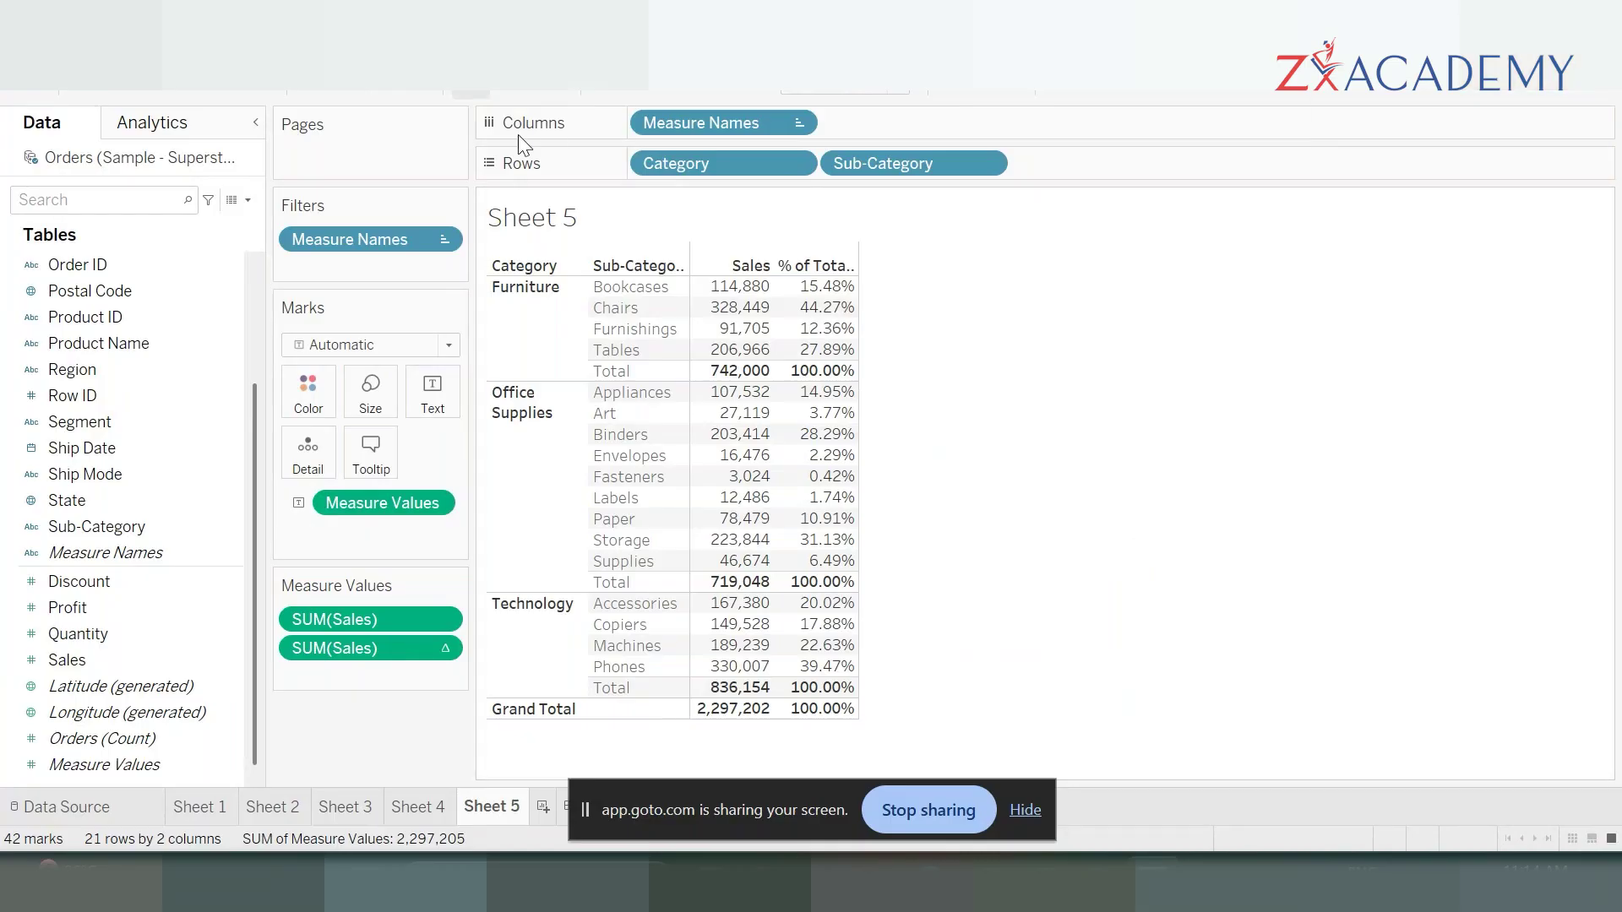
- Apply the Percent of Total quick table calculation to the plain SUM(Sales) among the measure values
left_click(447, 620)
mouse_move(485, 741)
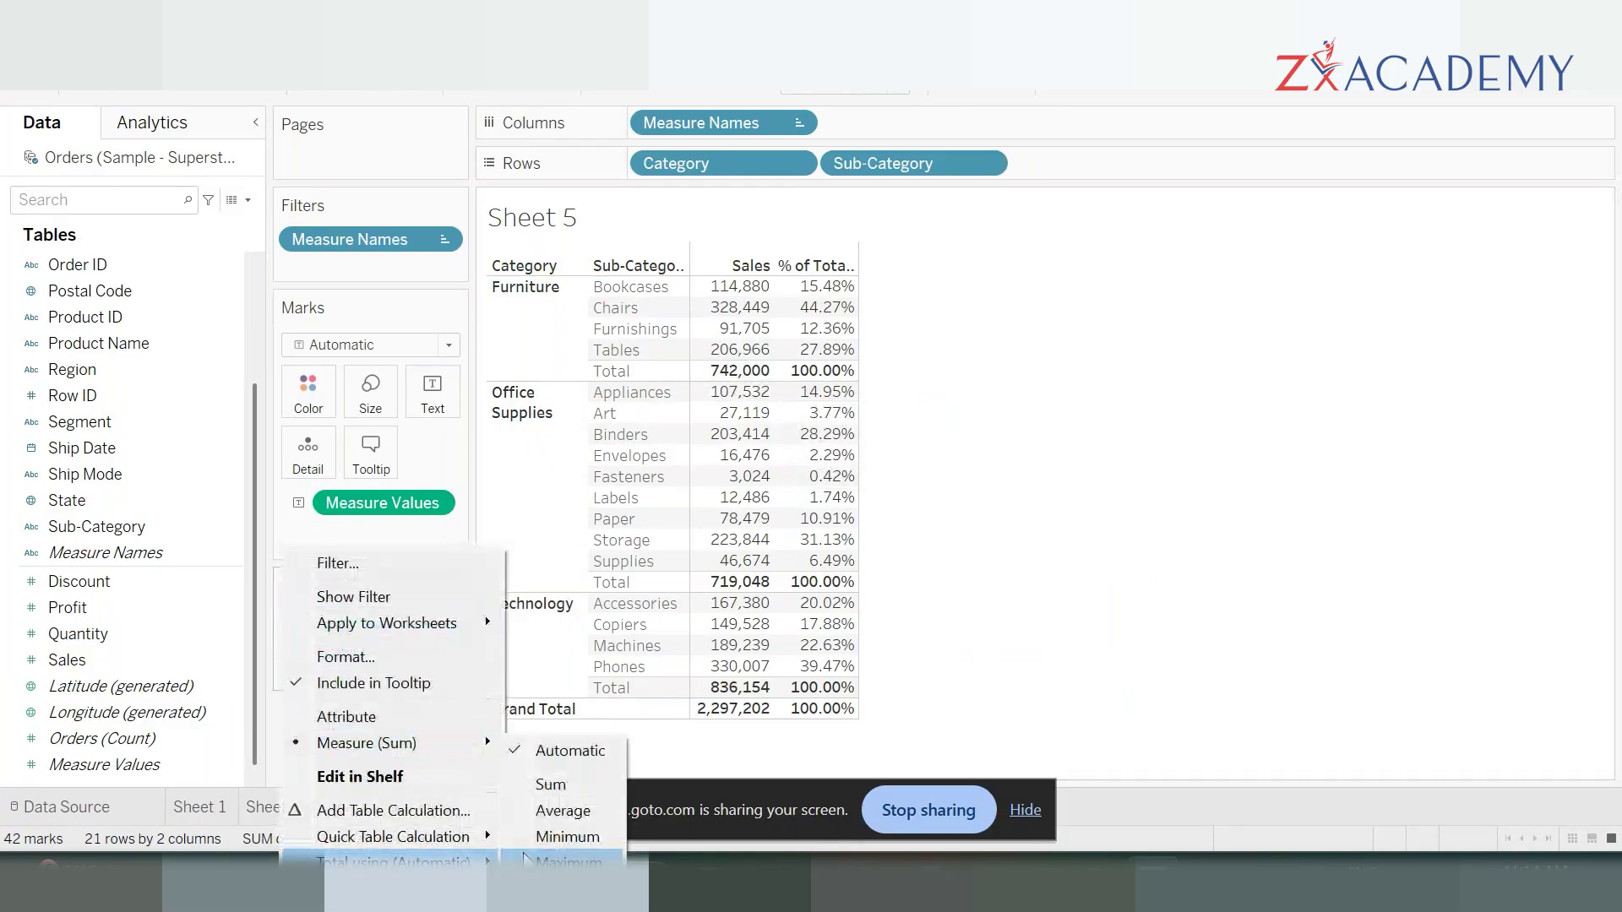
mouse_move(486, 837)
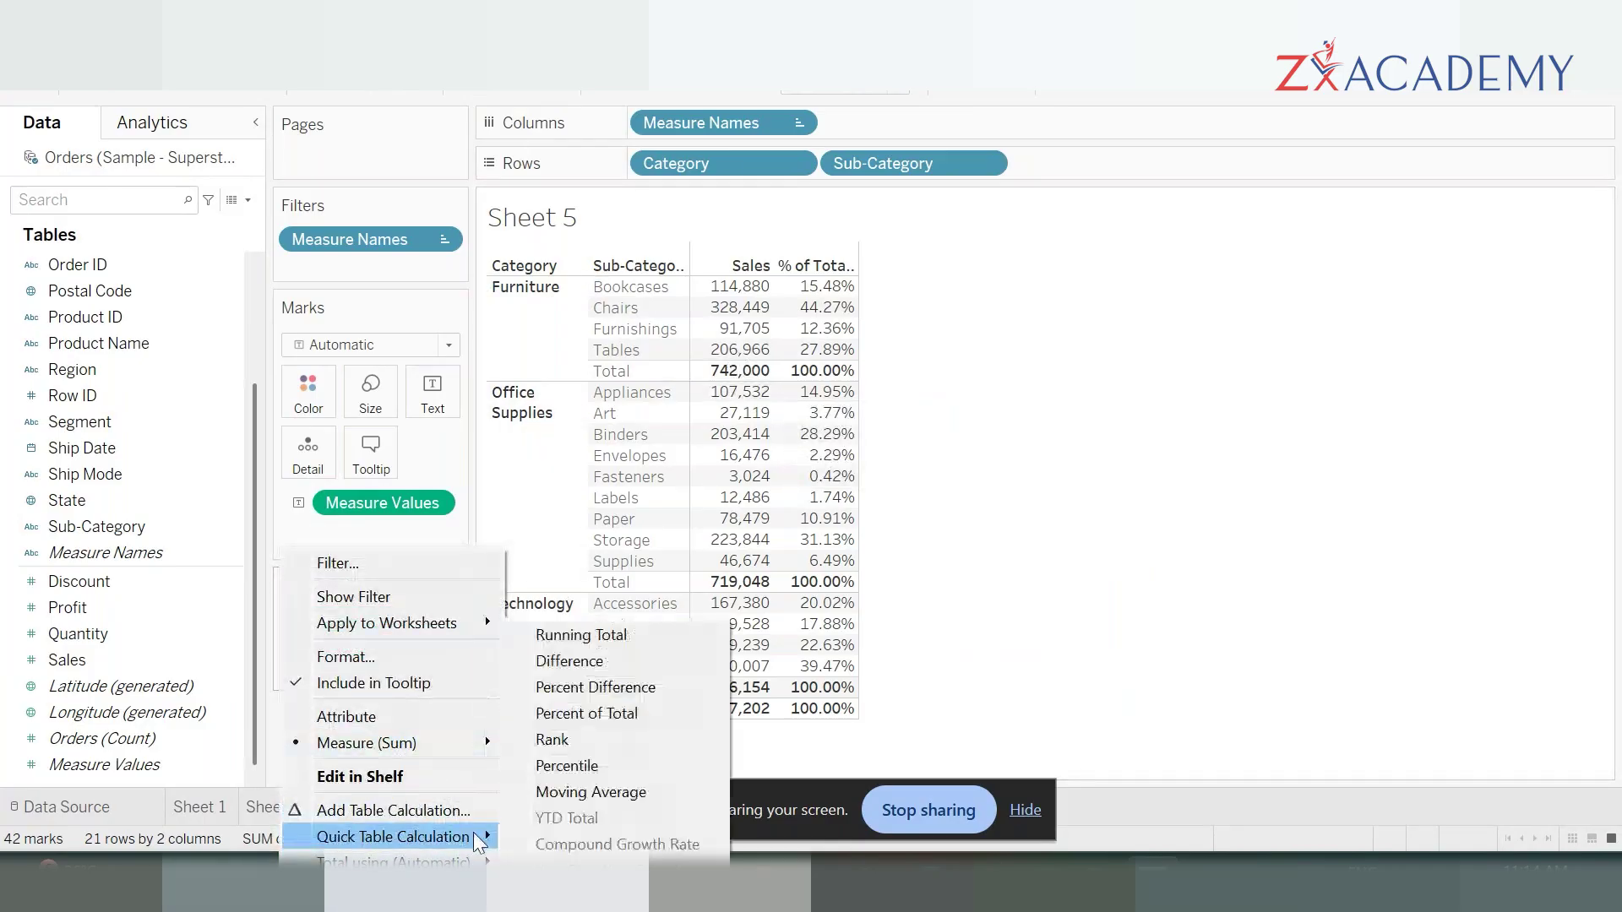
left_click(626, 714)
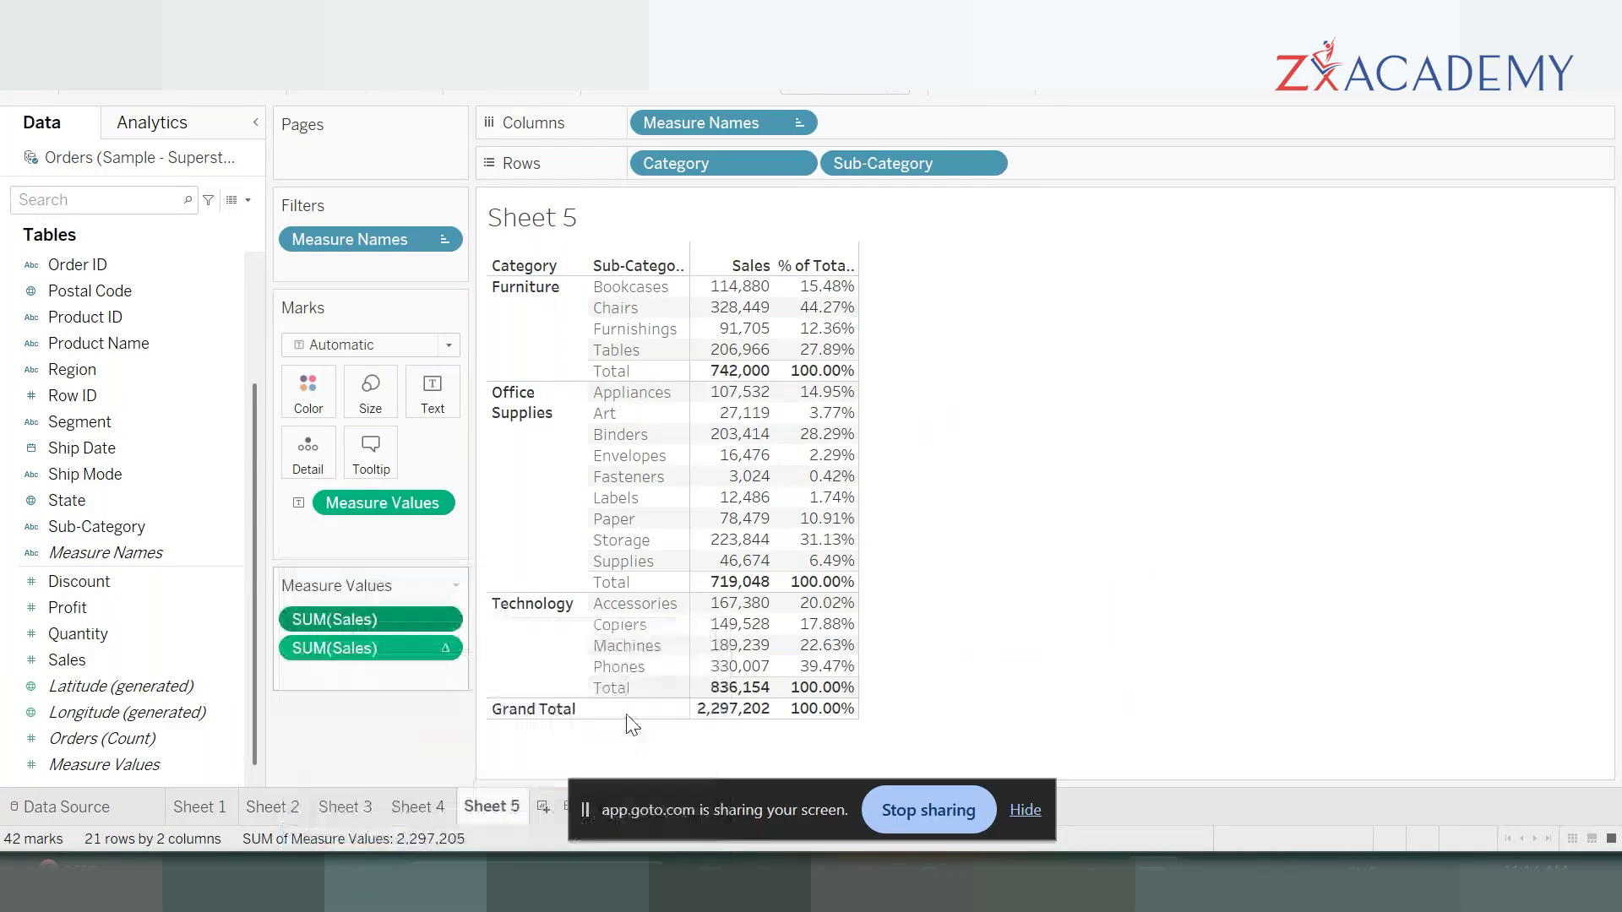
- Add Sales once more as a plain measure and place it first, before the two percent of total columns
double_click(84, 664)
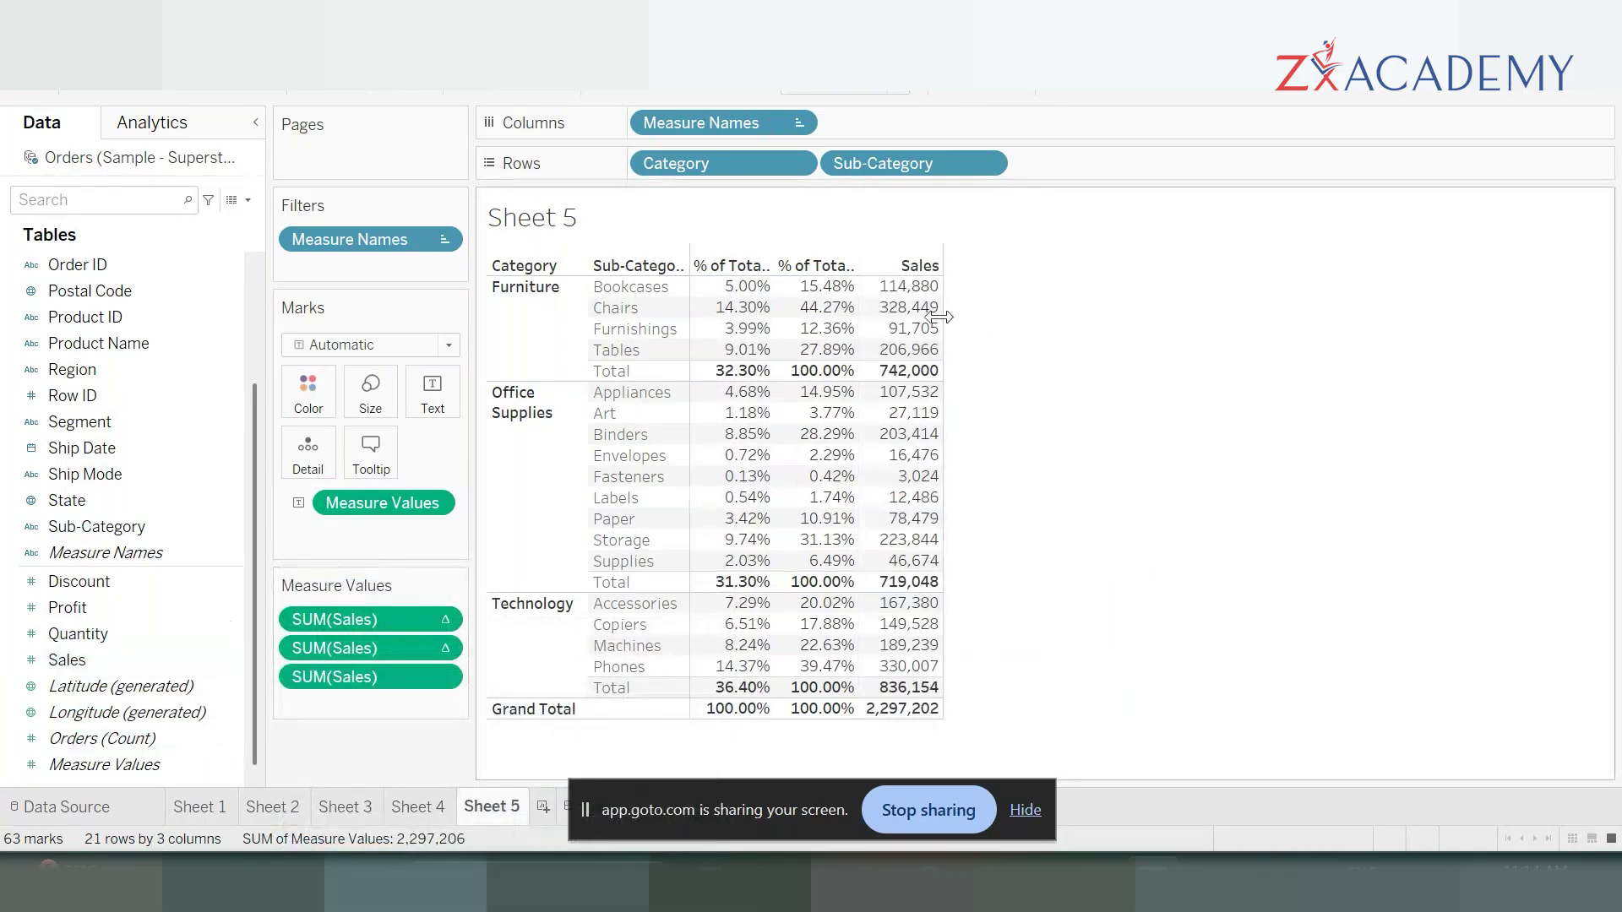
mouse_move(800, 297)
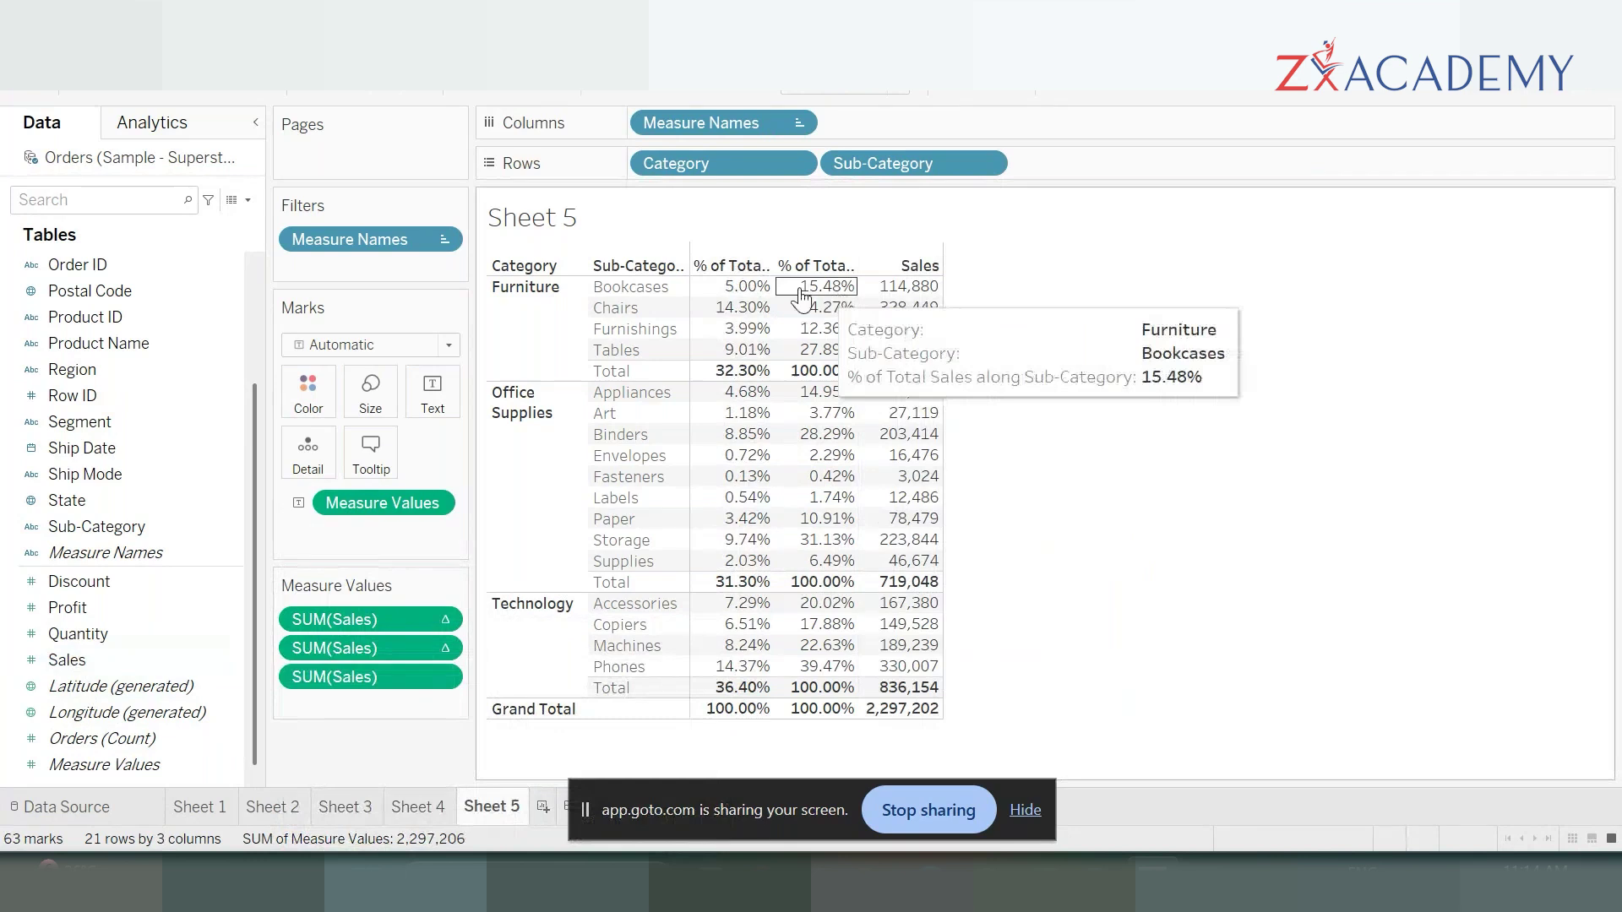
left_click_drag(416, 667, 412, 593)
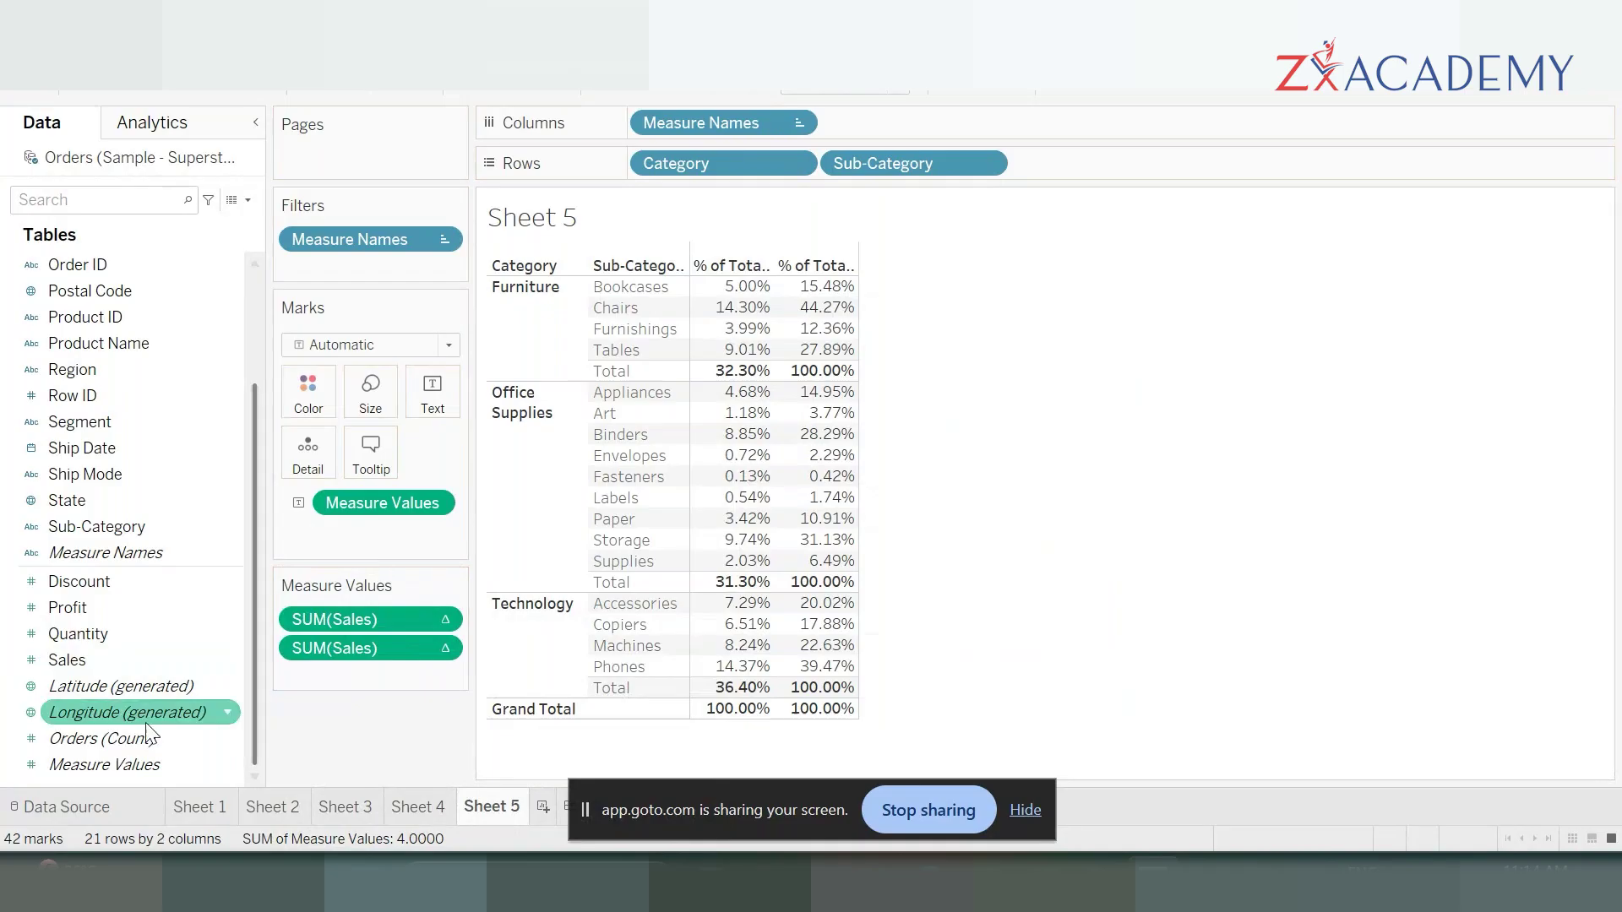
double_click(117, 658)
mouse_move(372, 675)
left_mouse_down()
mouse_move(372, 616)
mouse_move(358, 667)
left_mouse_up()
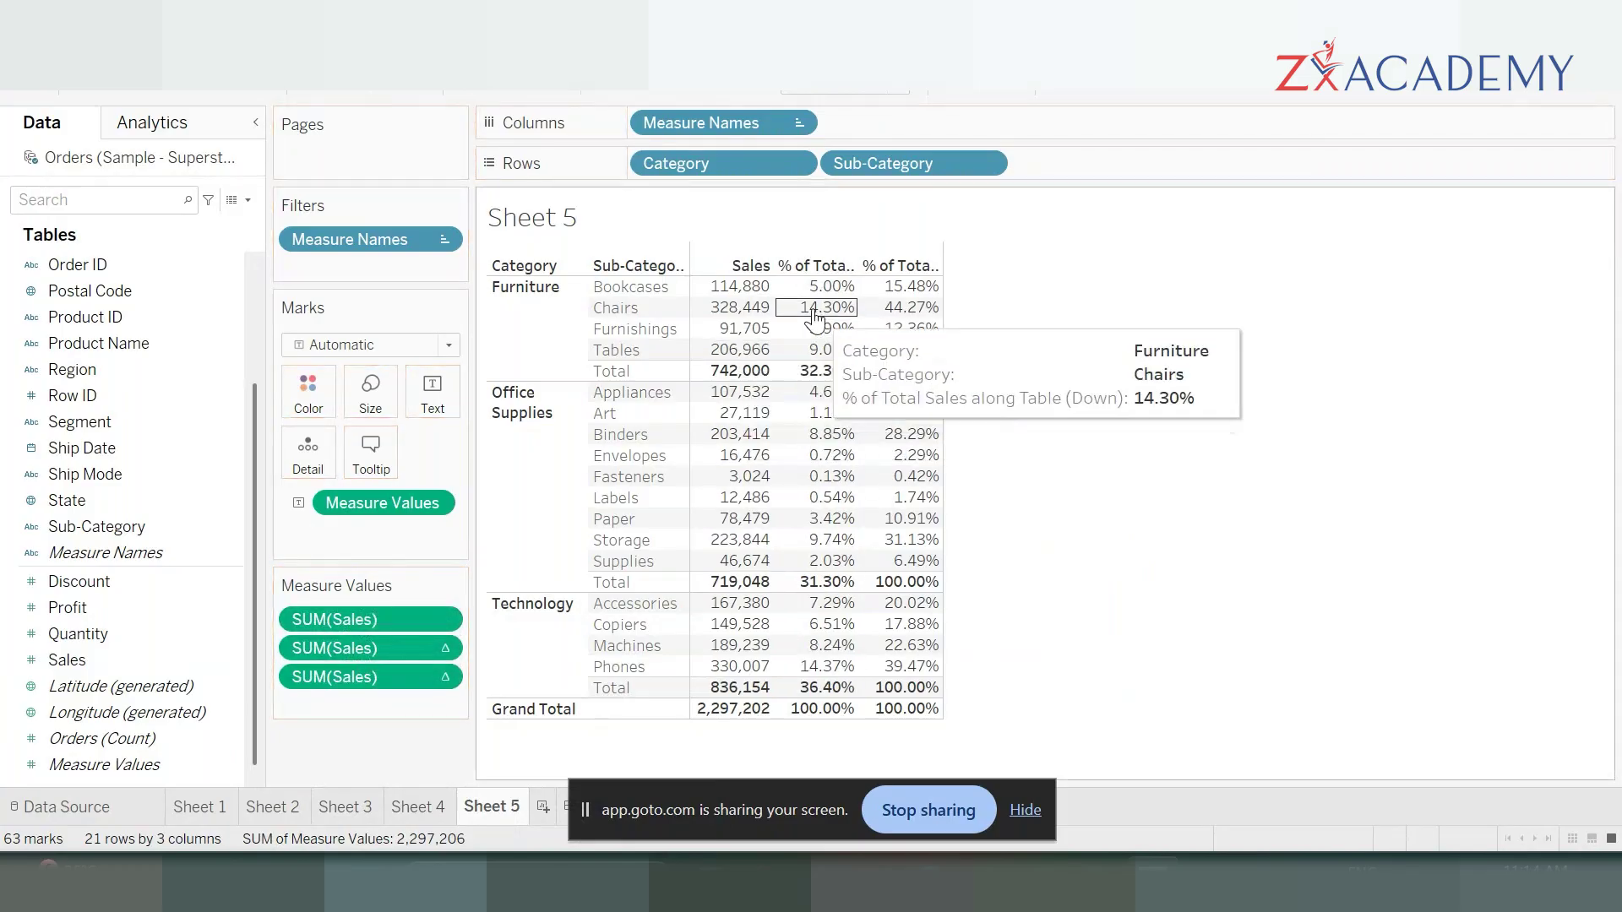
- Compare the sales, table-wide and within-category percentages for Bookcases and the whole Furniture category
left_click(833, 291)
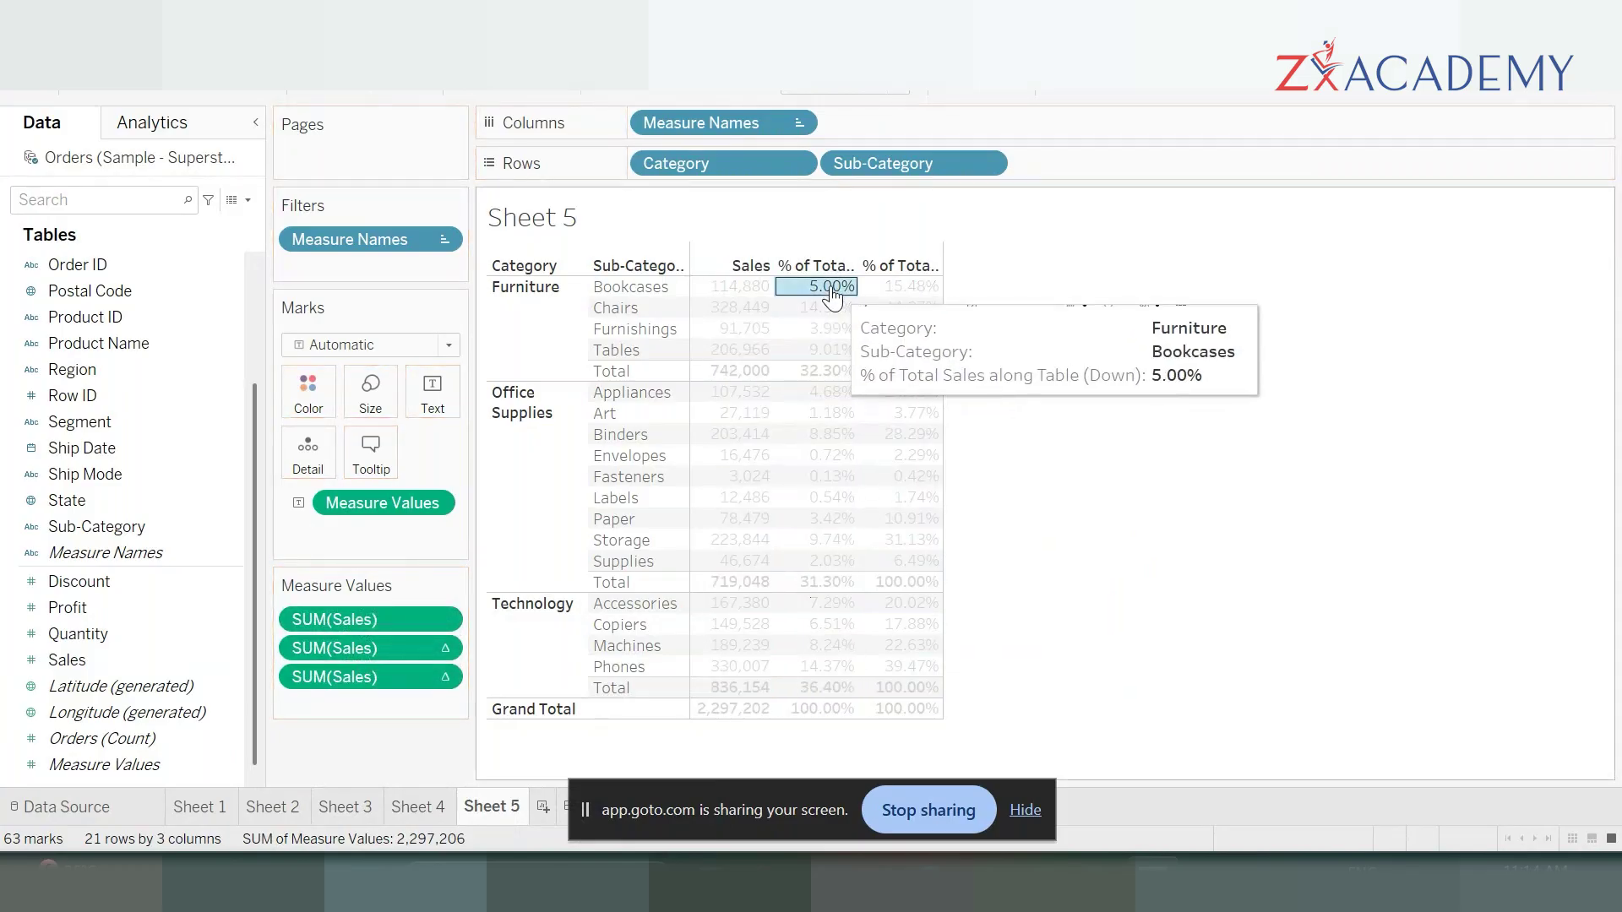
left_click(1406, 466)
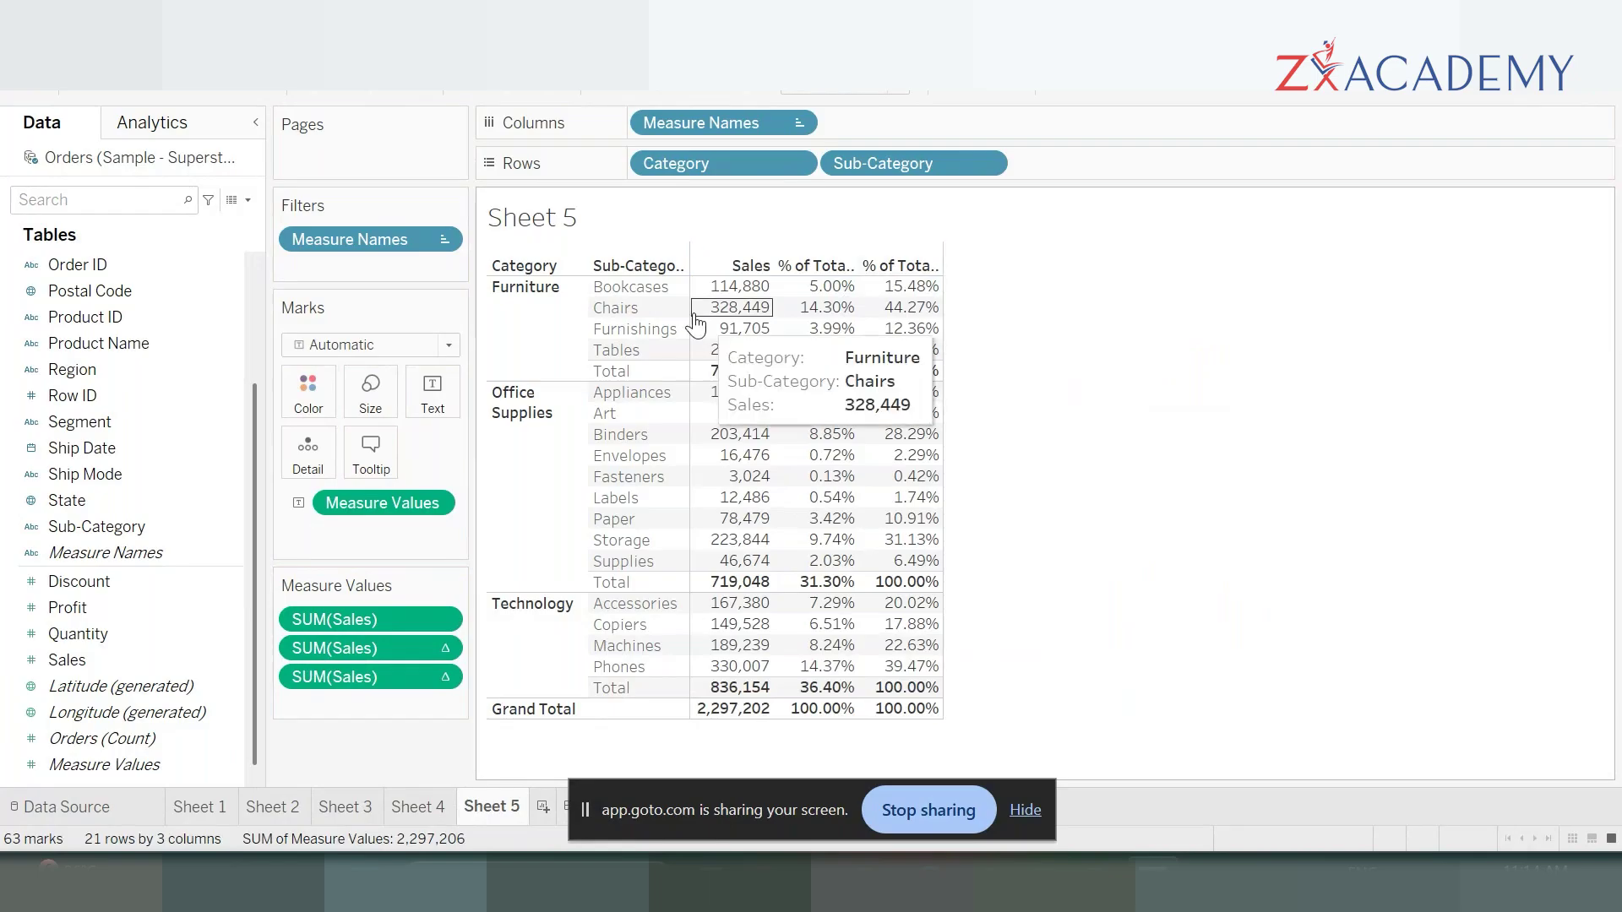
left_click(516, 313)
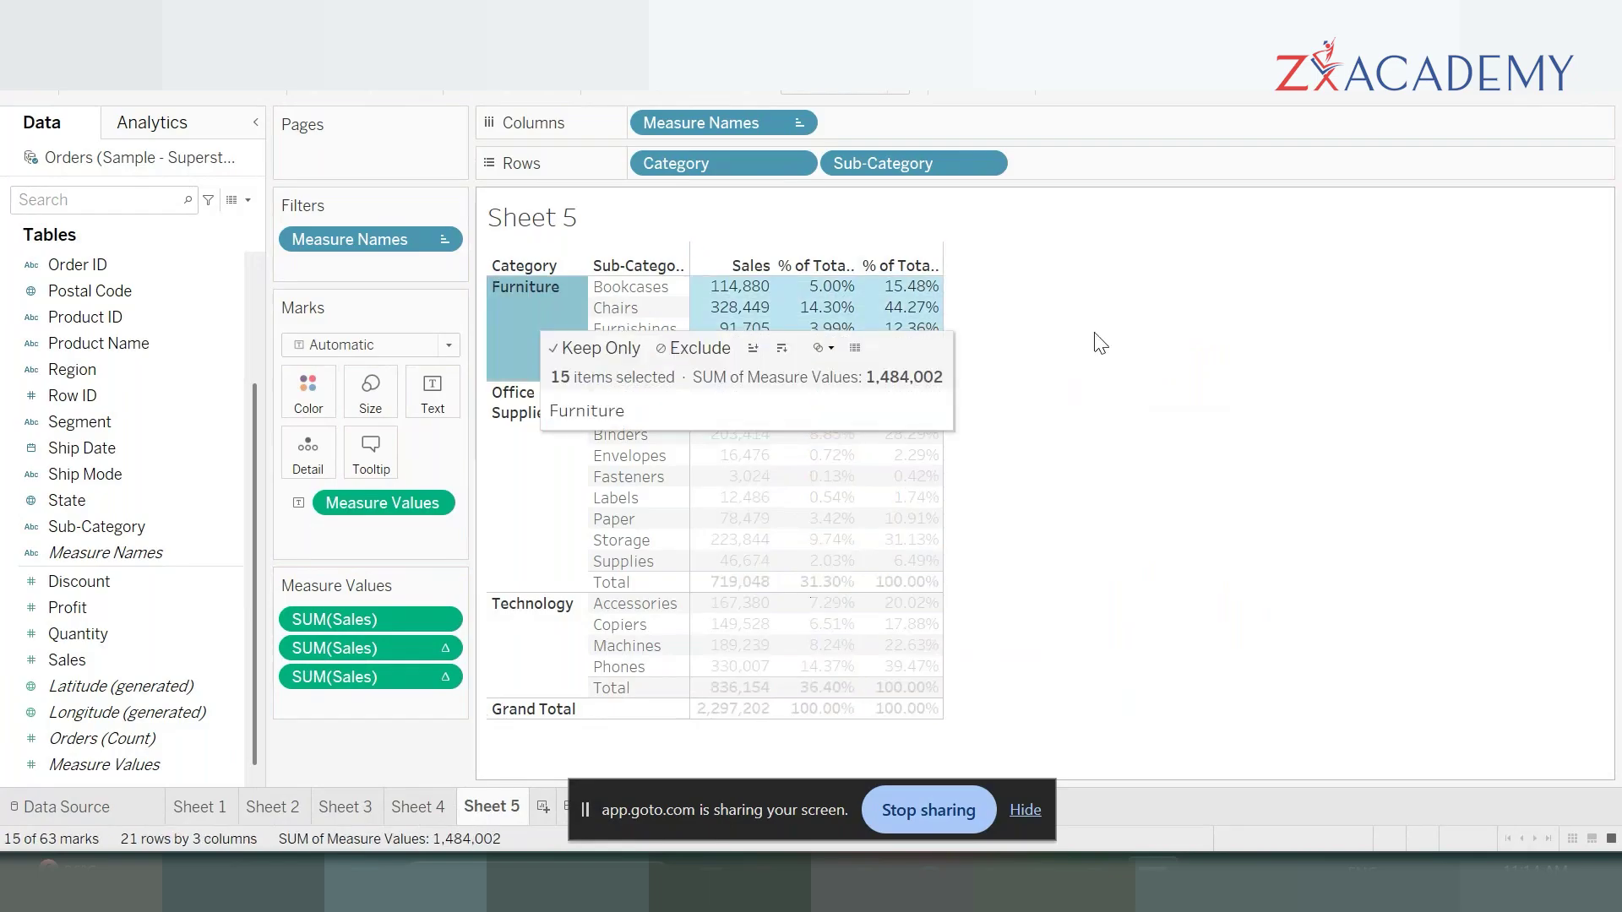
left_click(1119, 407)
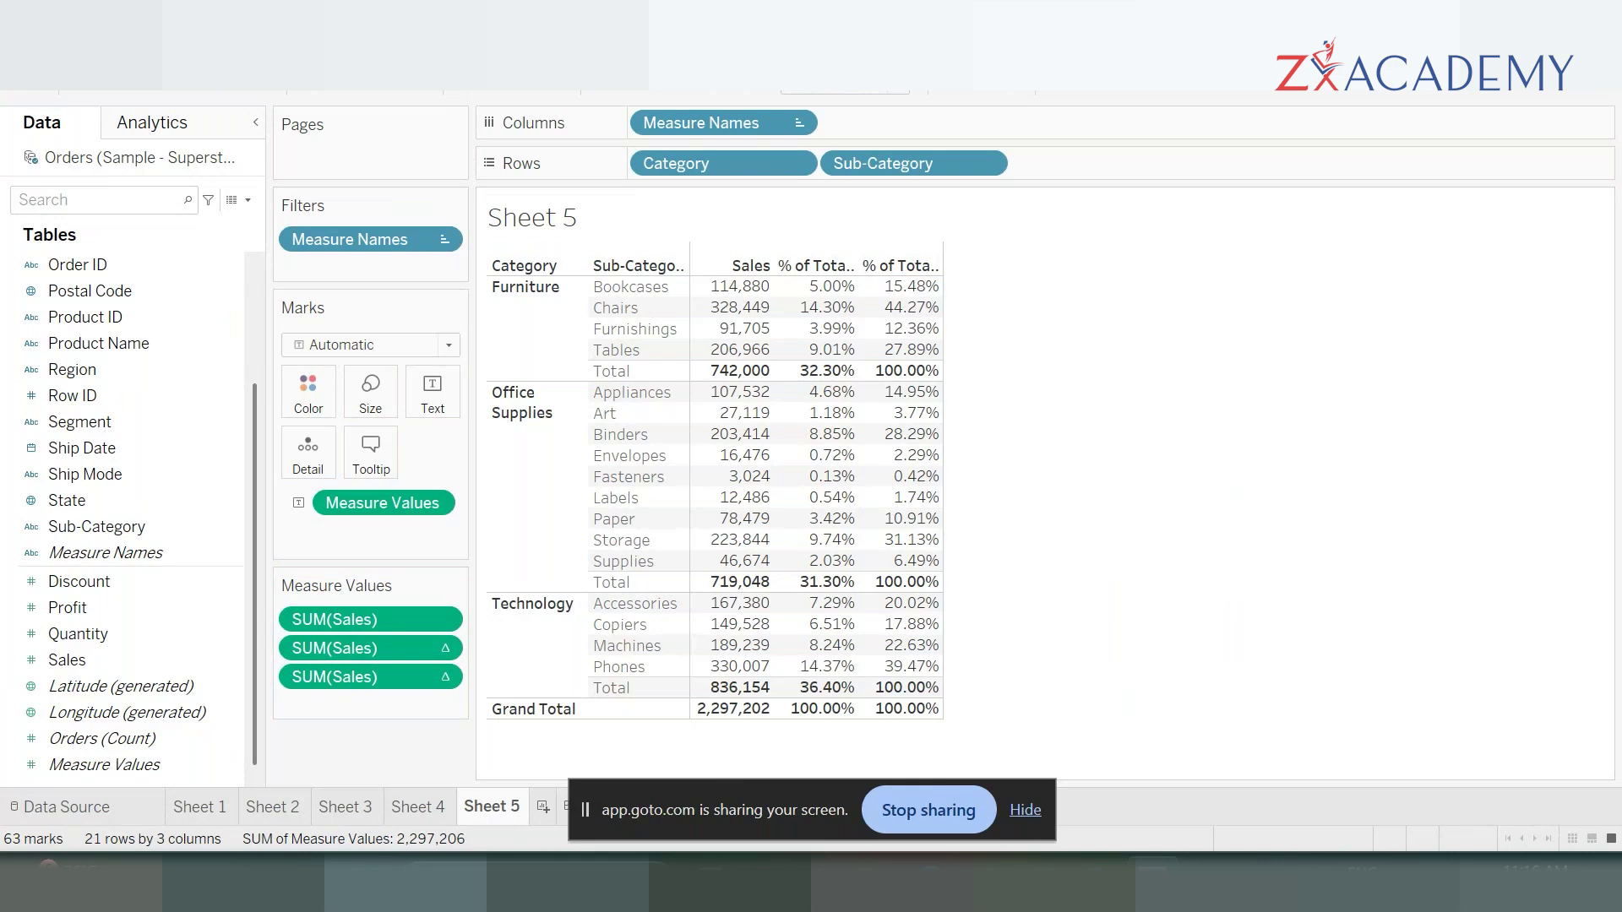
mouse_move(746, 637)
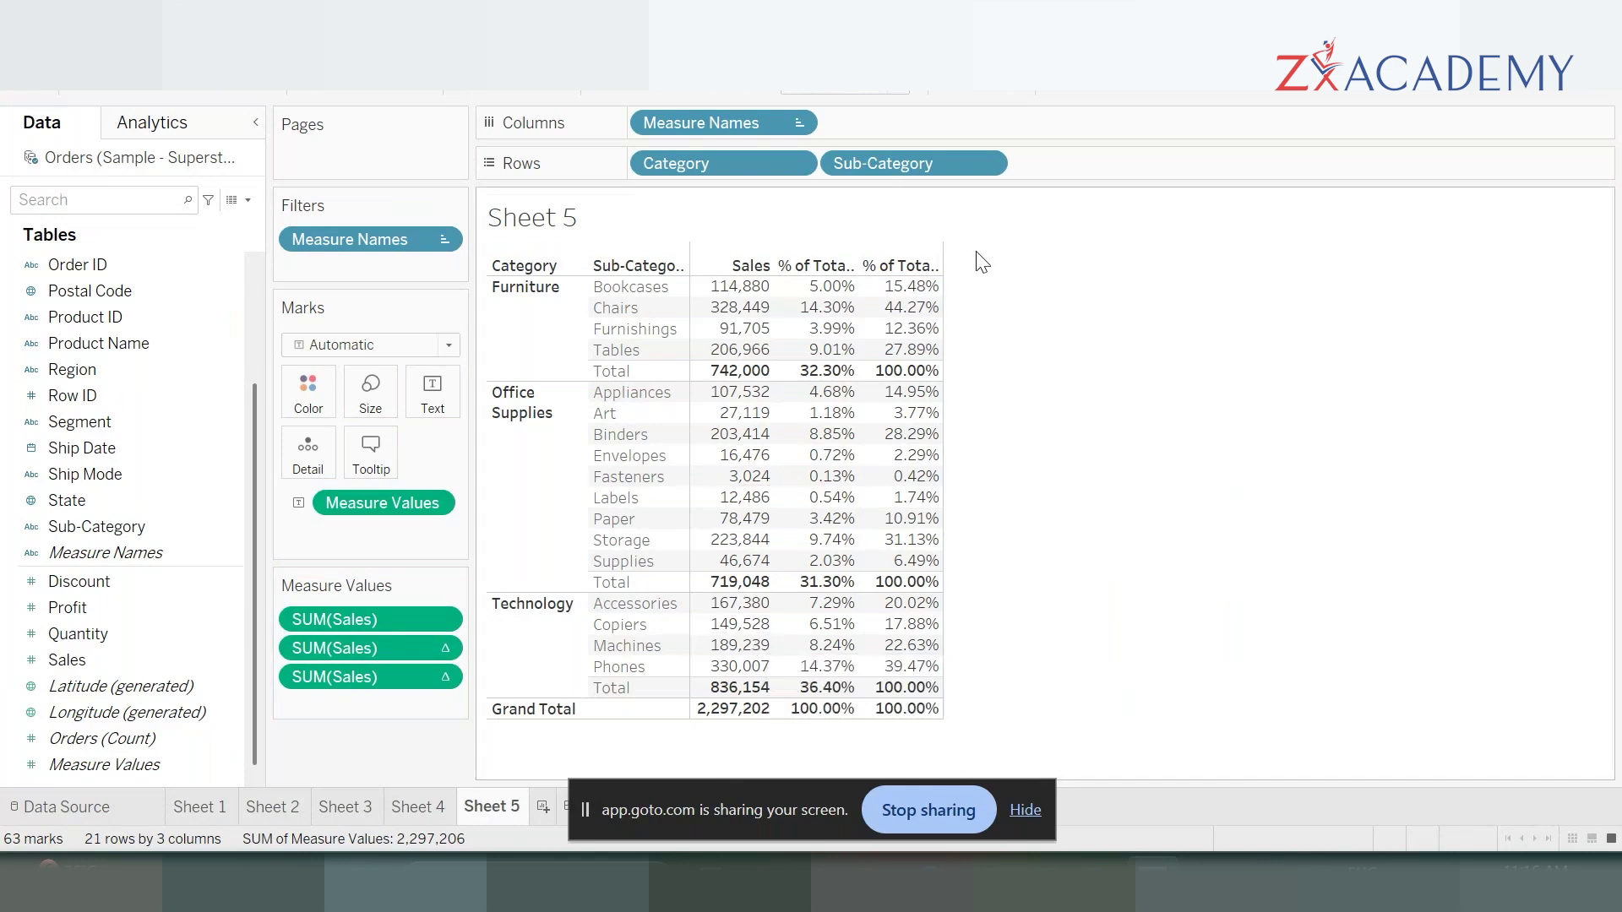
mouse_move(901, 422)
- Rename Sheet 5 as Table Calculations
left_click_drag(707, 816, 1243, 611)
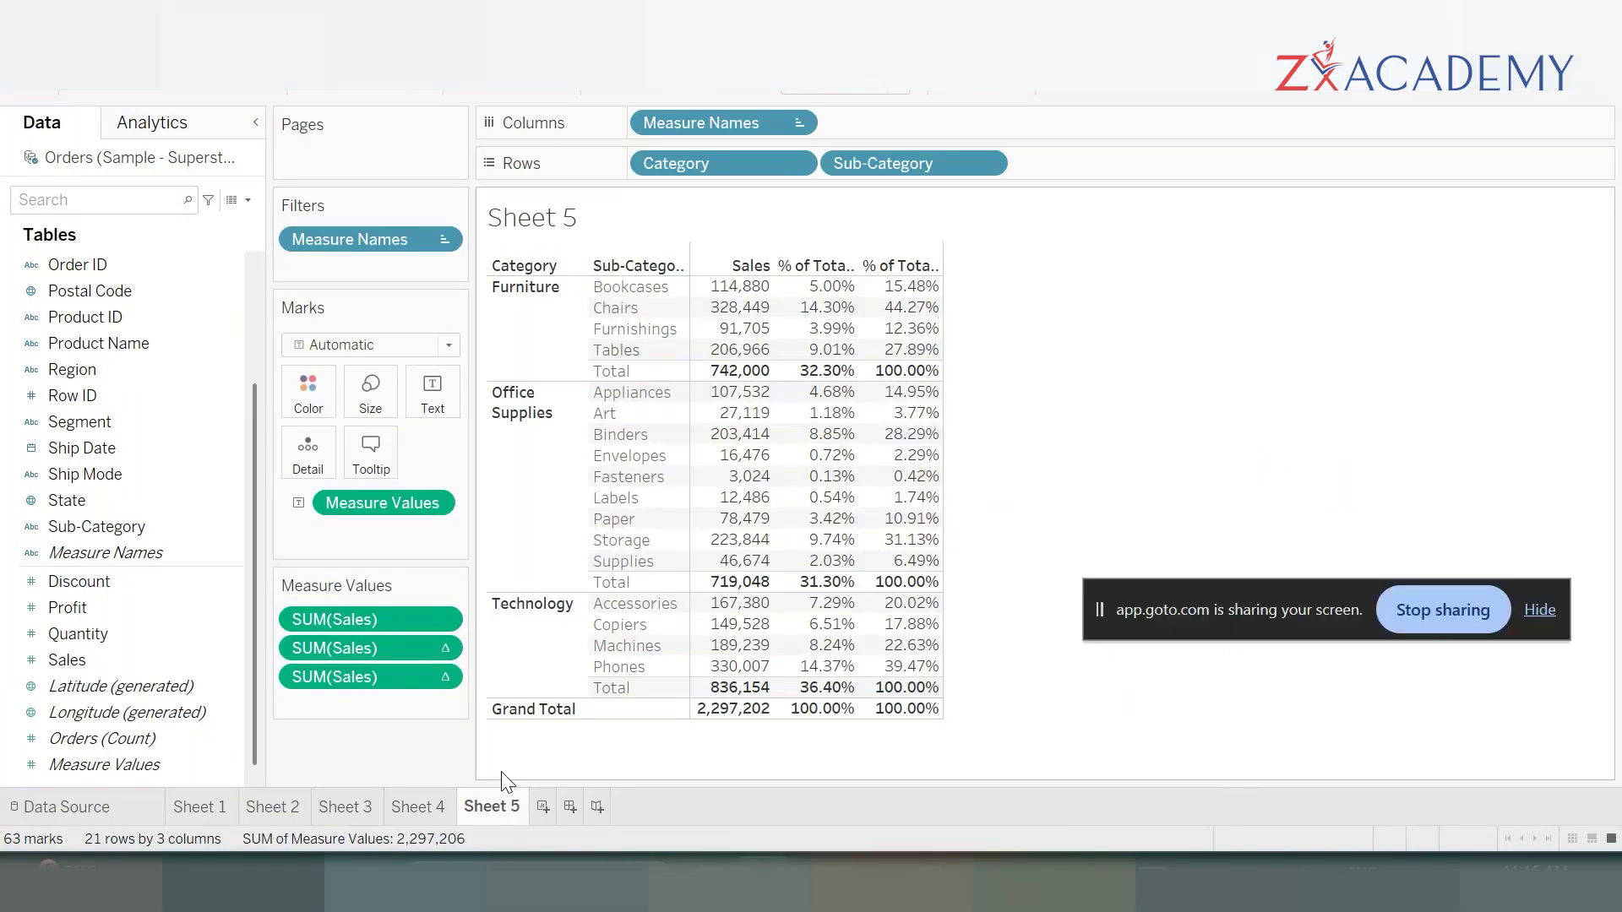
double_click(495, 806)
type("T")
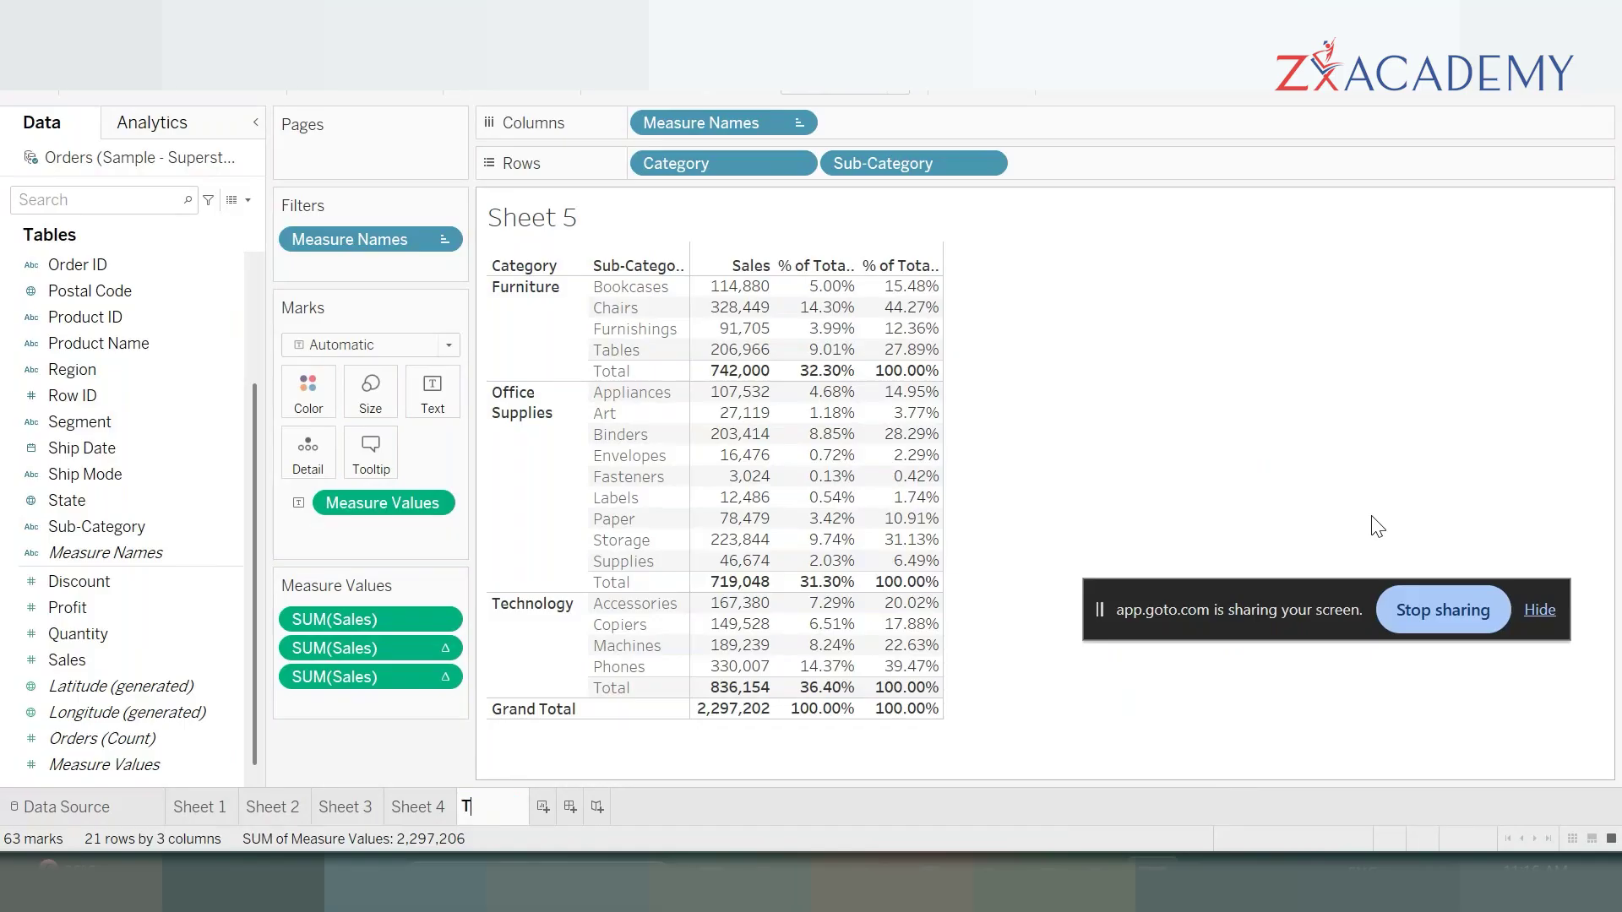
type("able Cal")
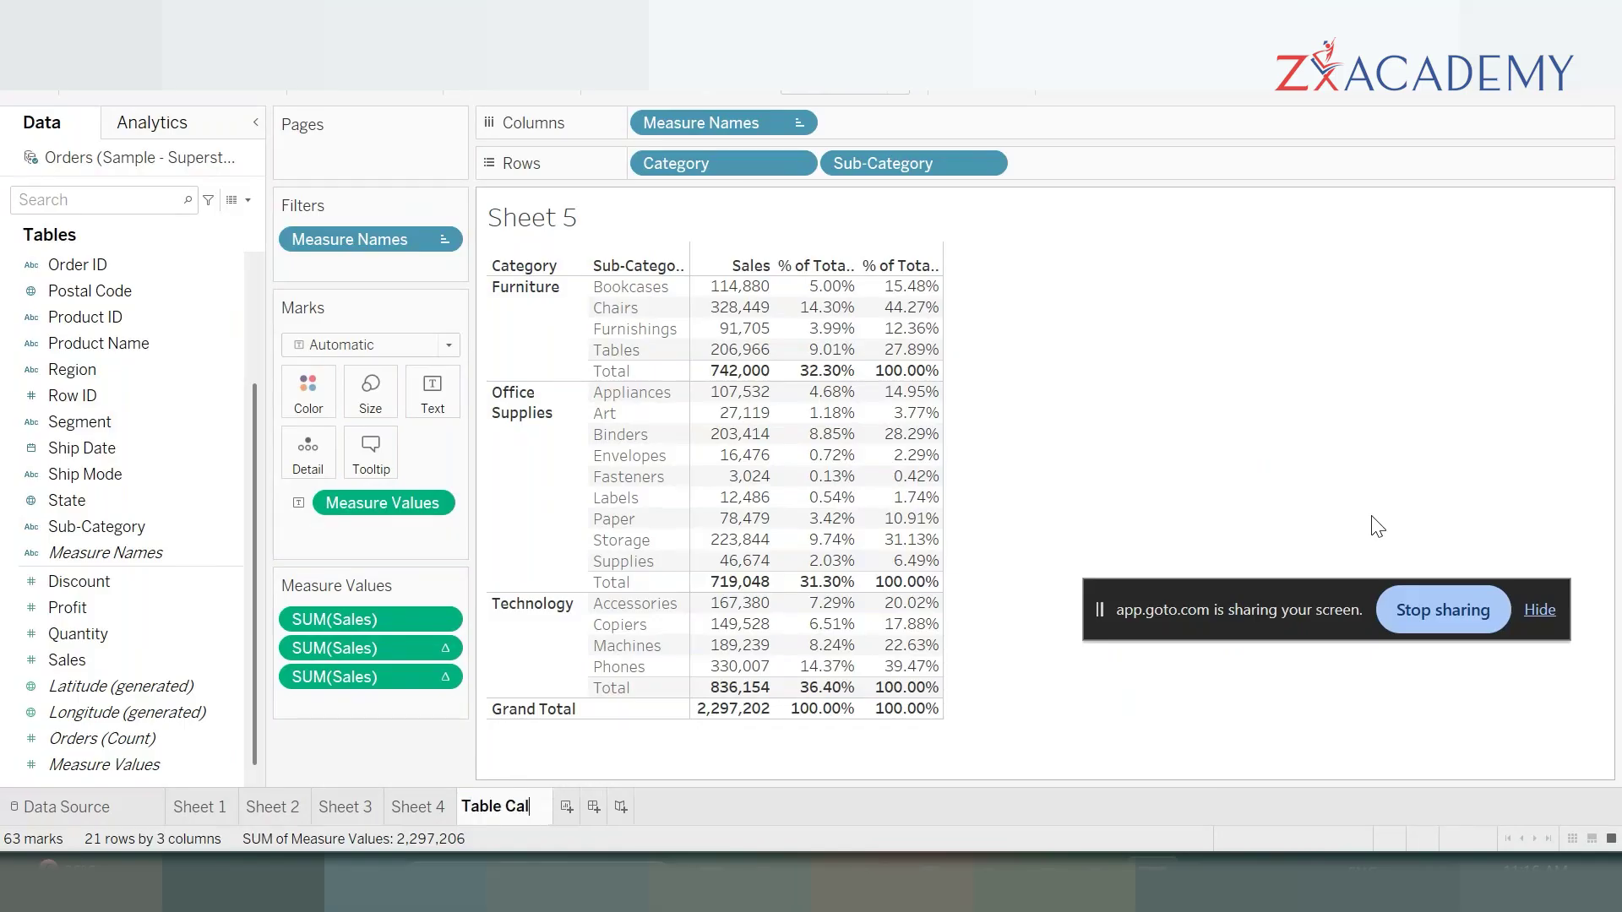
type("culation")
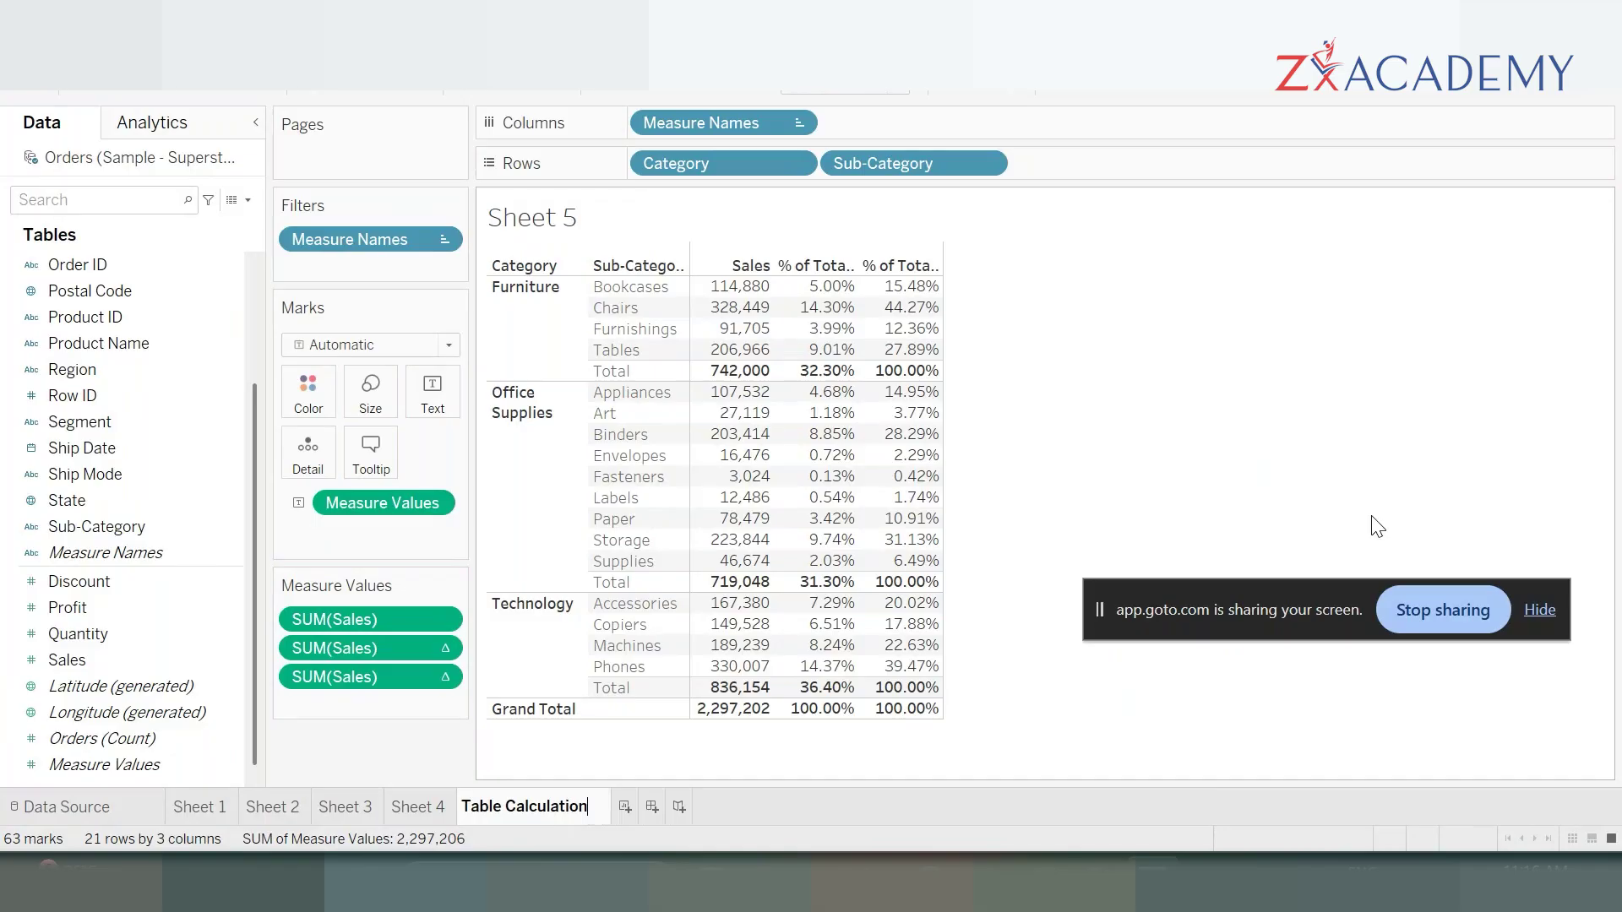
type("s")
key("Return")
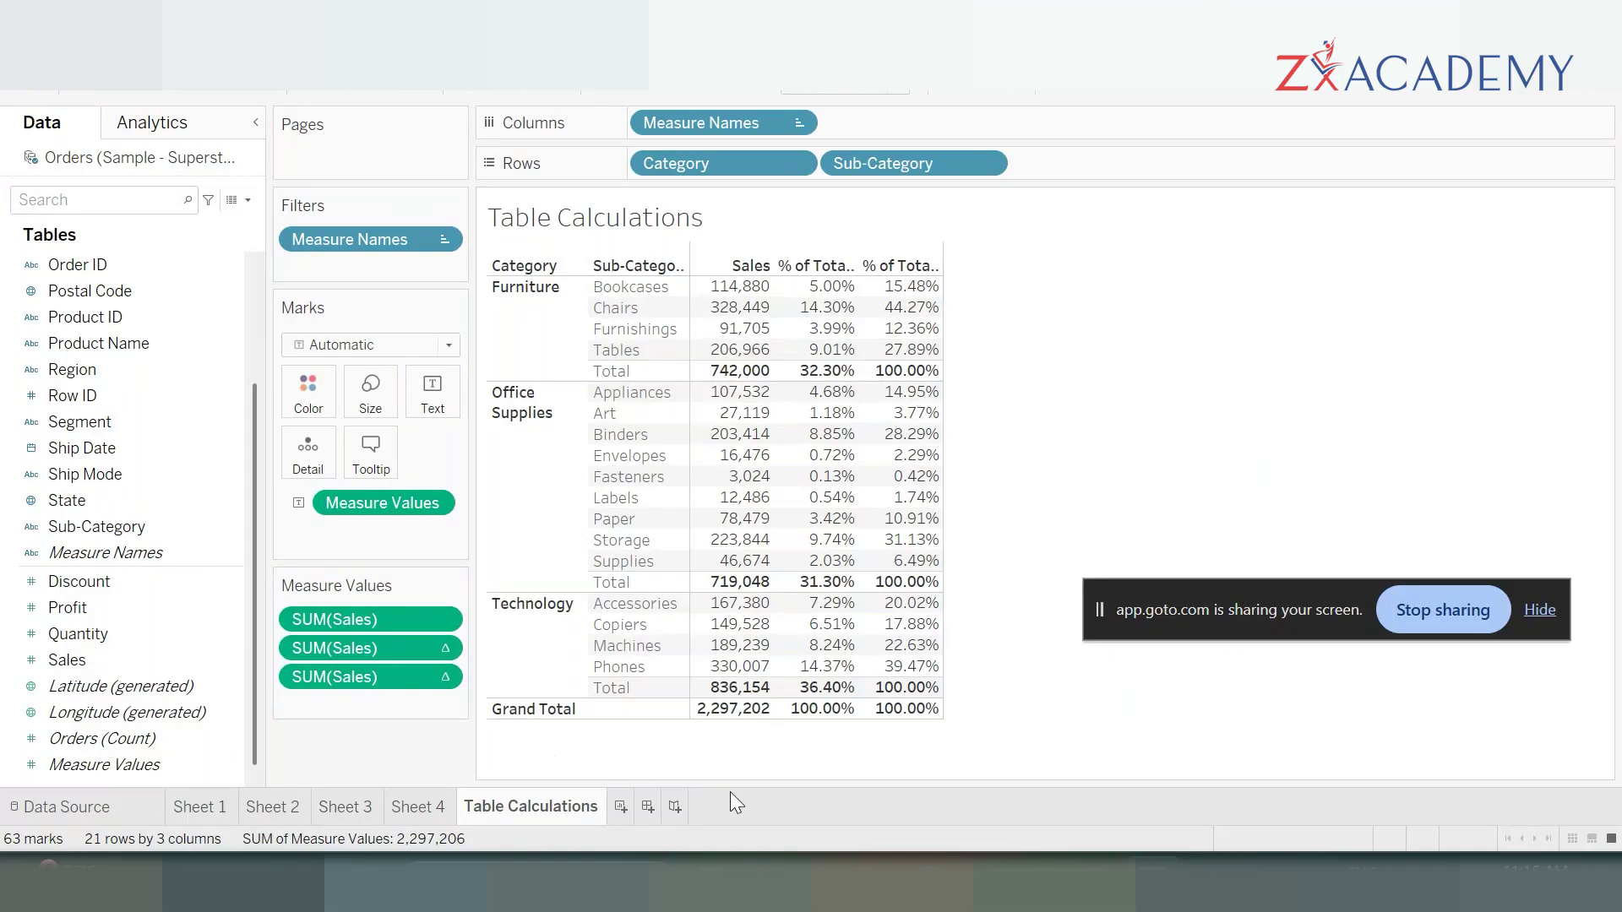
- Create a new worksheet and build a table listing Sales and Profit for each Sub-Category
left_click(621, 807)
left_click(85, 317)
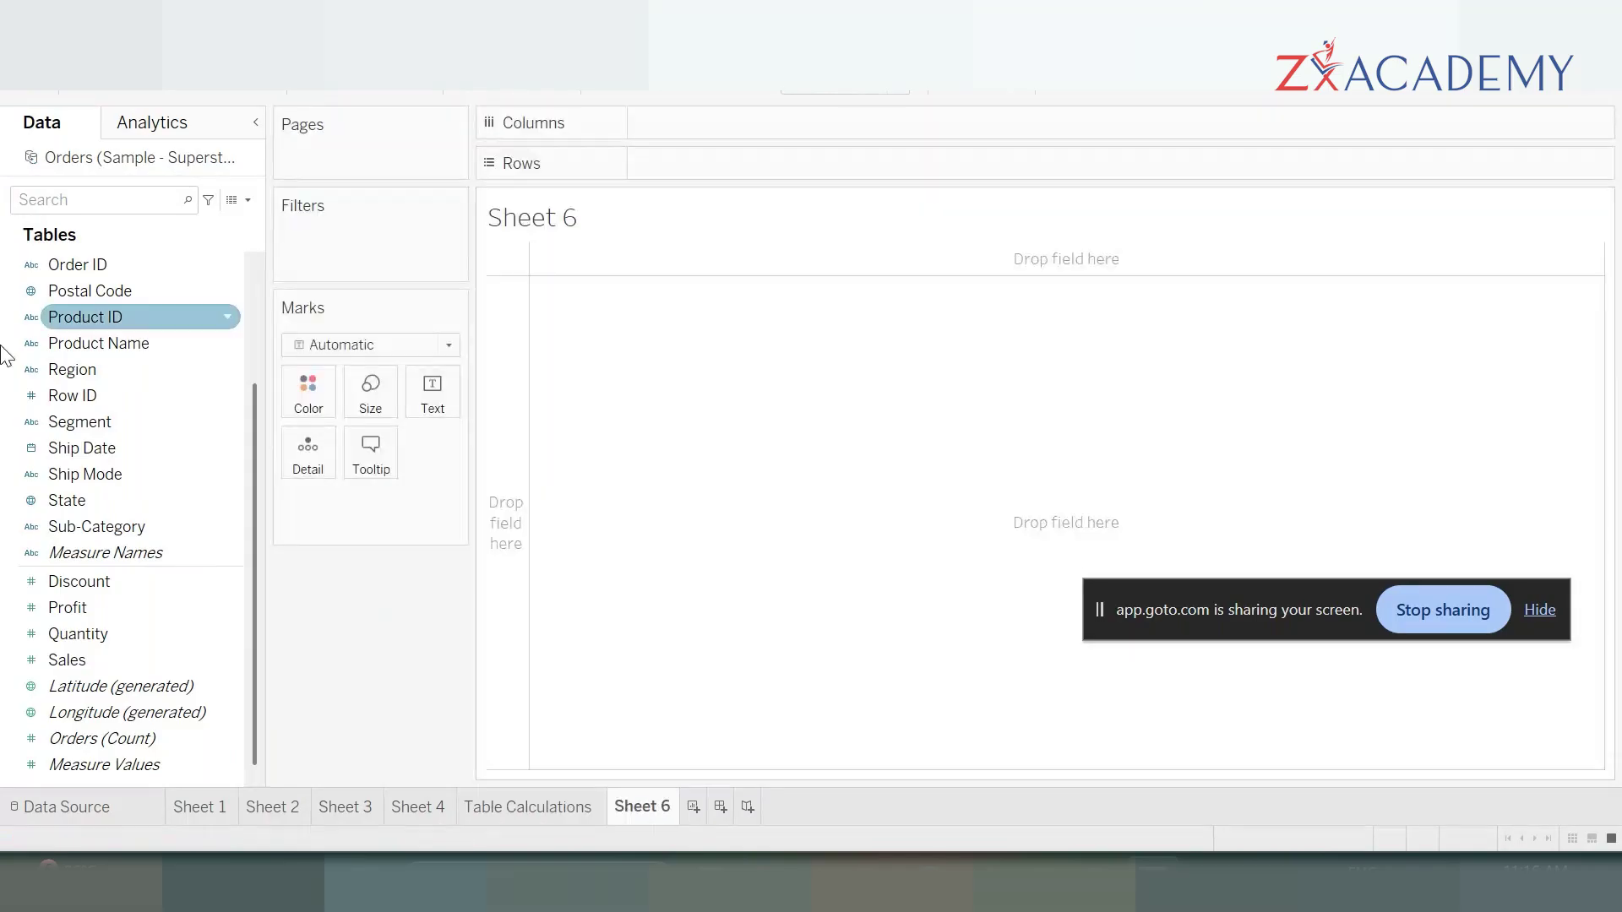
left_click(70, 526)
double_click(96, 525)
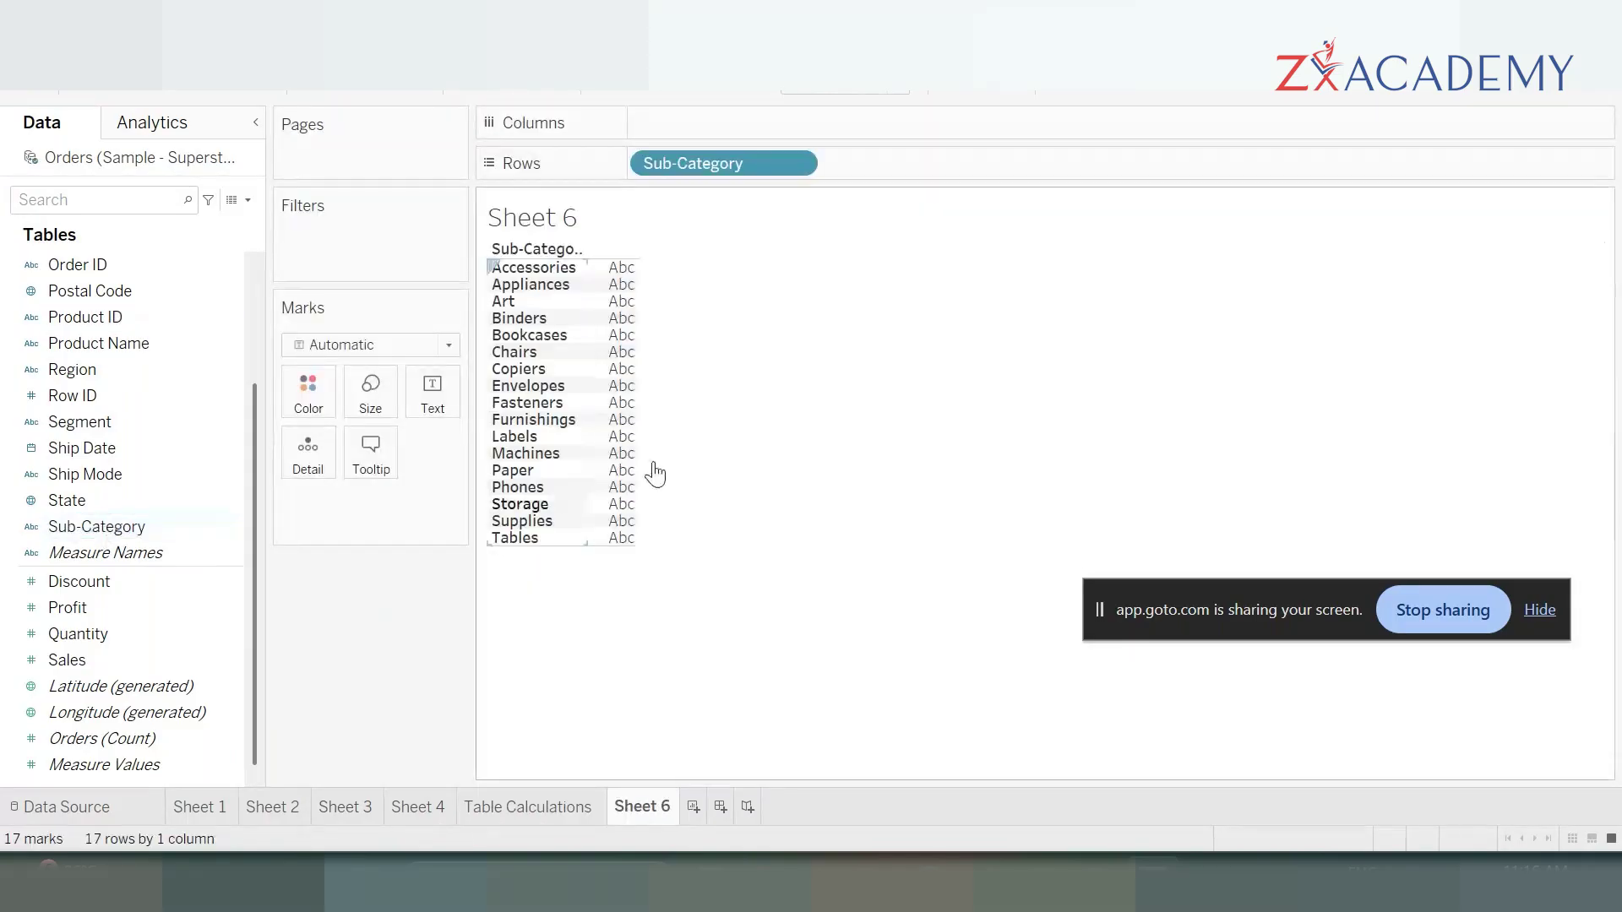
double_click(127, 658)
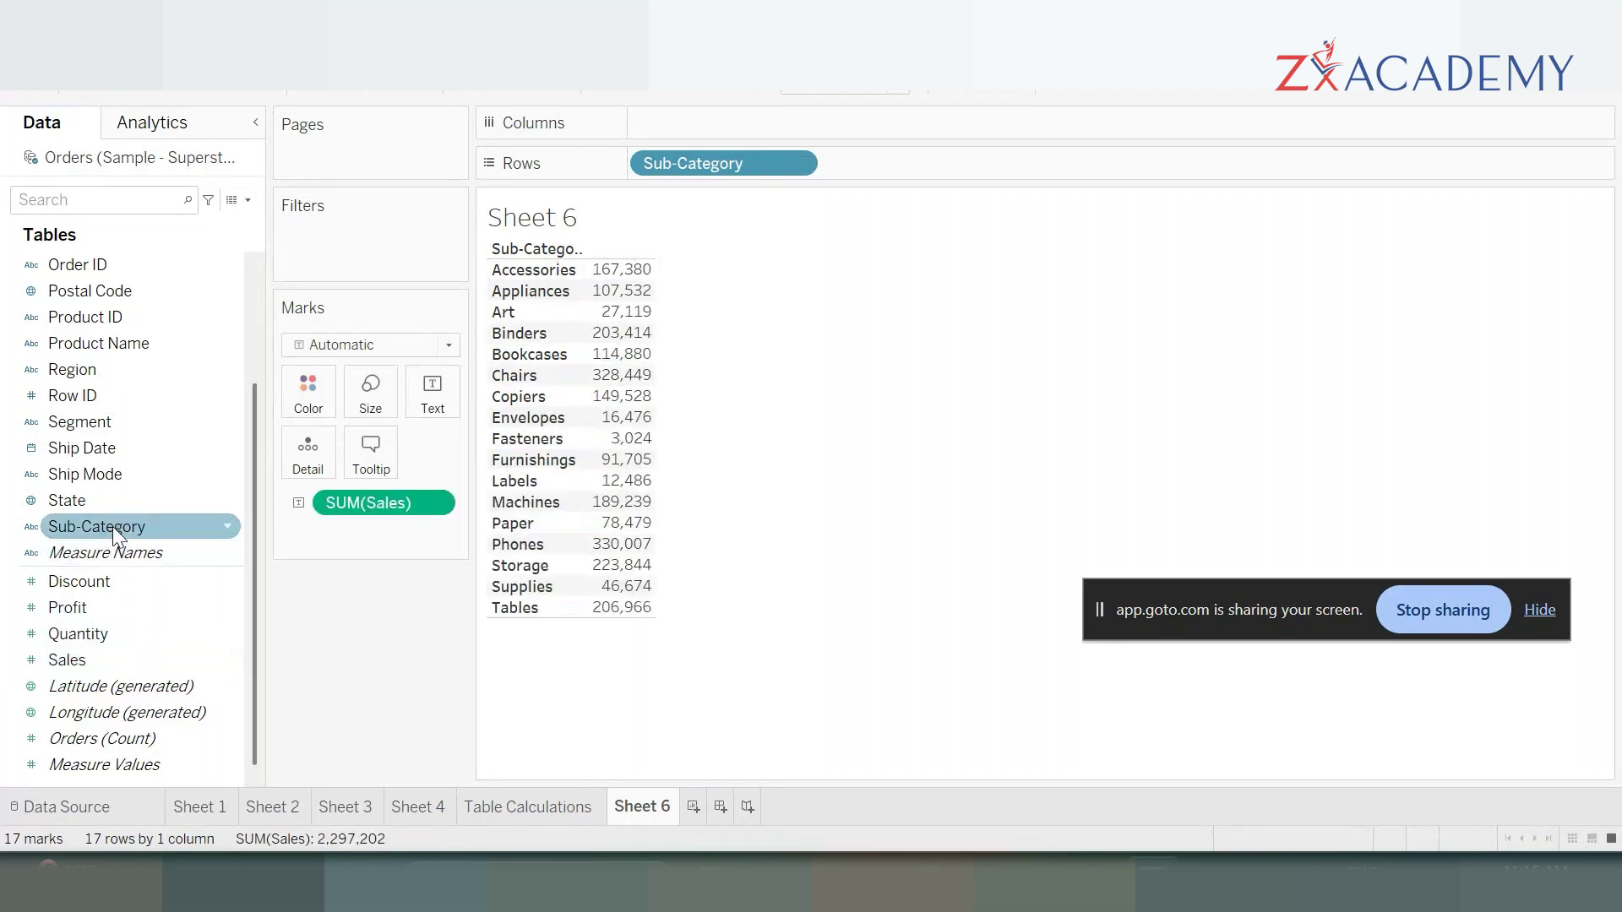
double_click(96, 599)
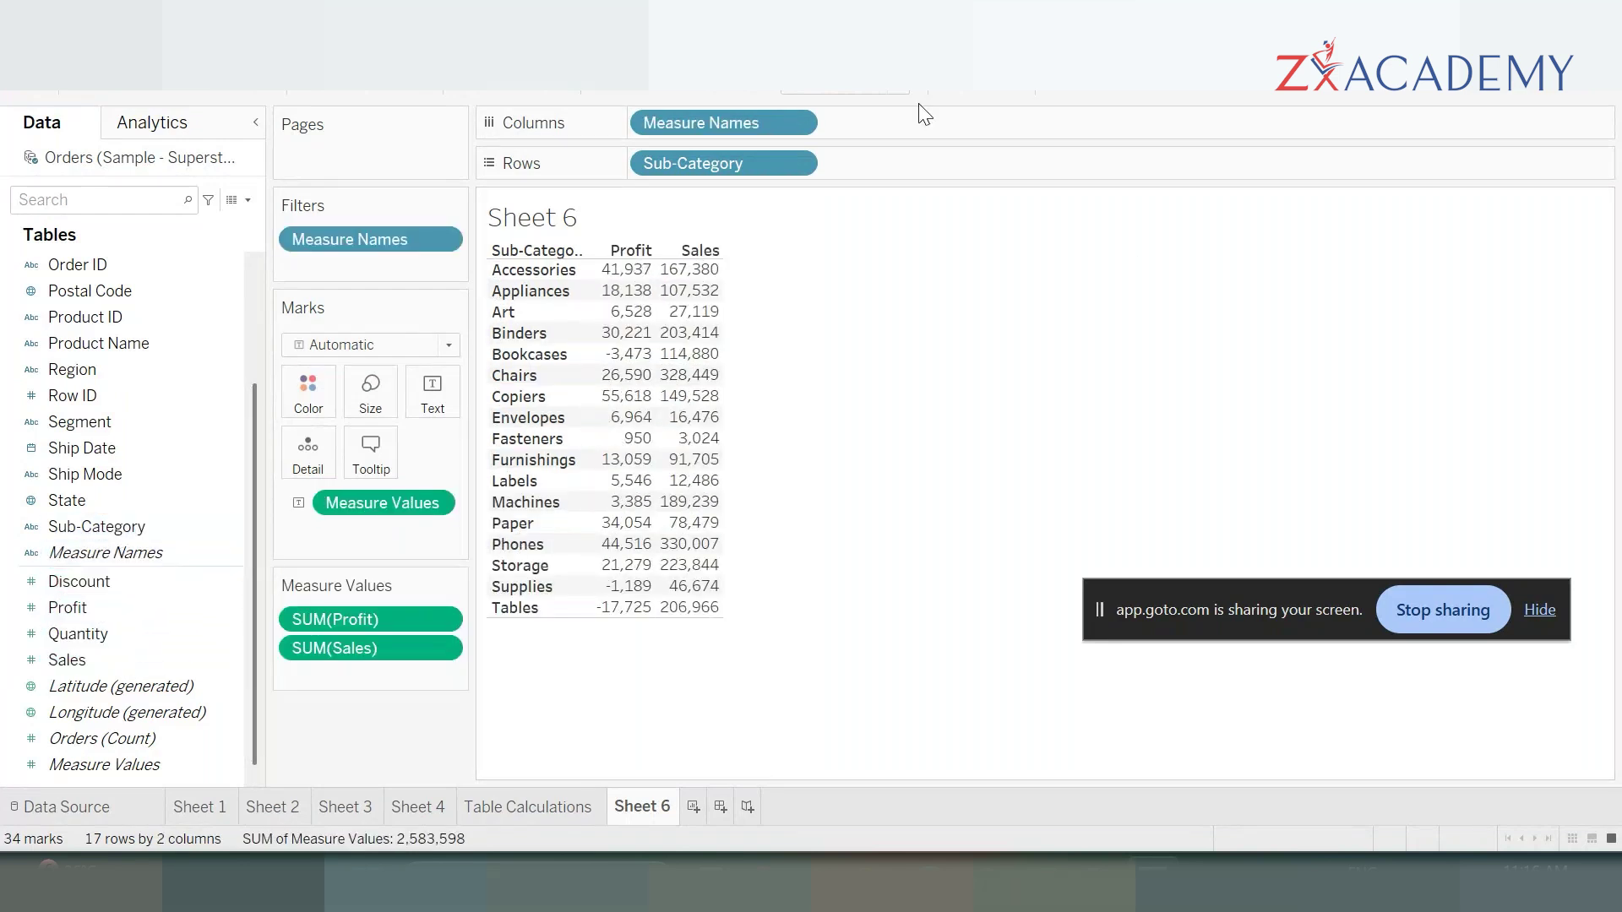
- Set the new Sub-Category table to fit the height of the view
left_click(898, 91)
left_click(880, 160)
left_click(901, 95)
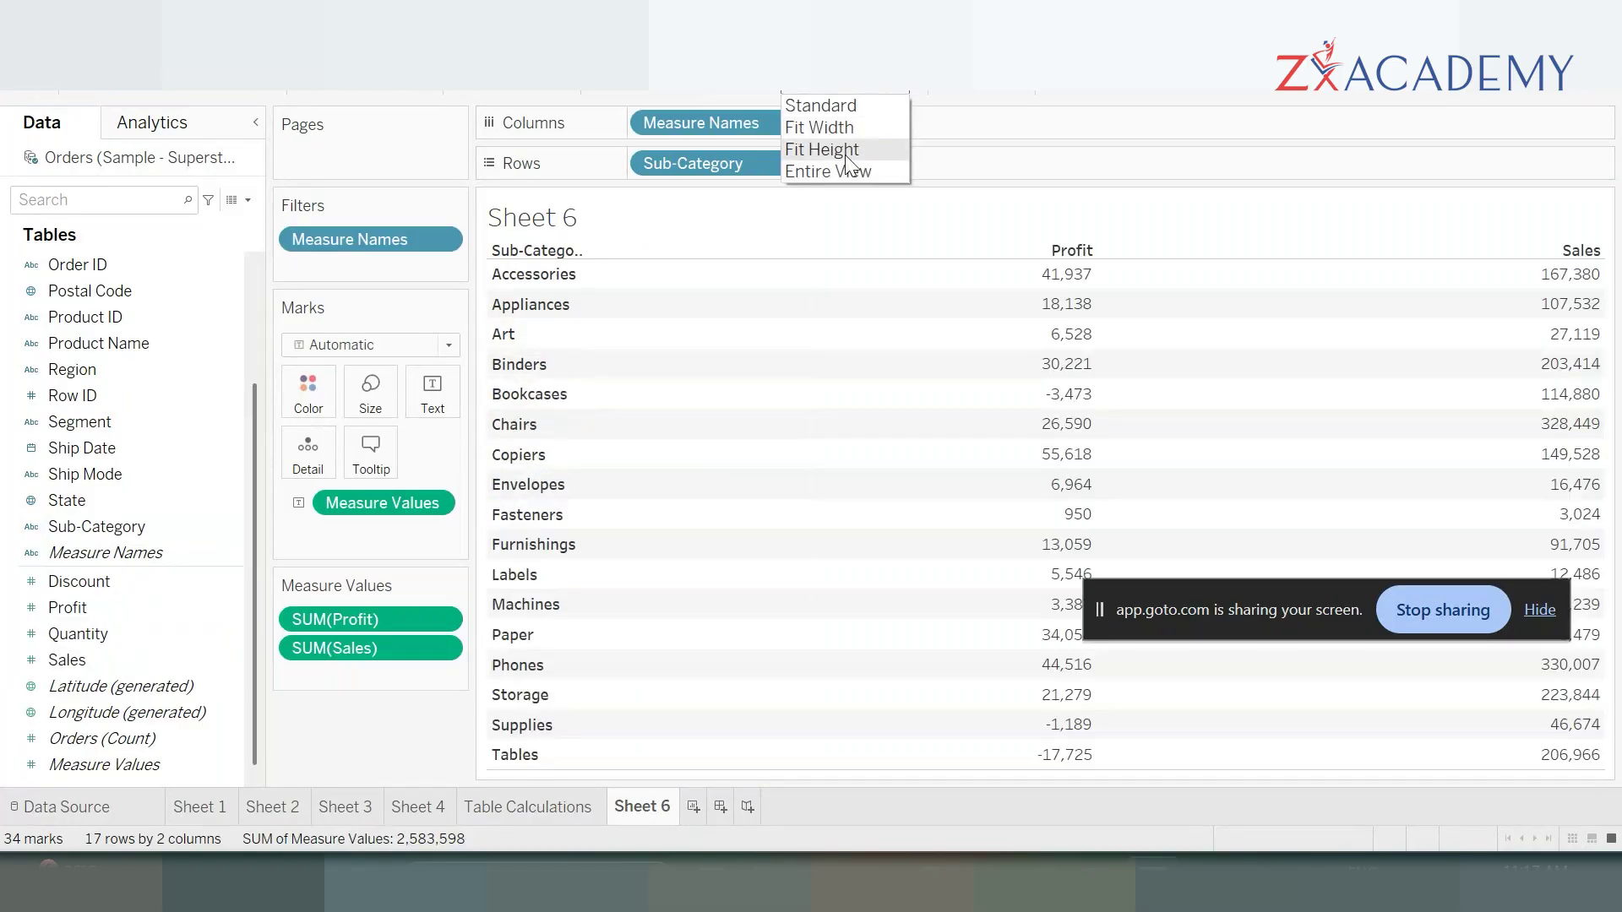
left_click(897, 150)
- Reorder the measure values so that Sales comes before Profit
mouse_move(616, 278)
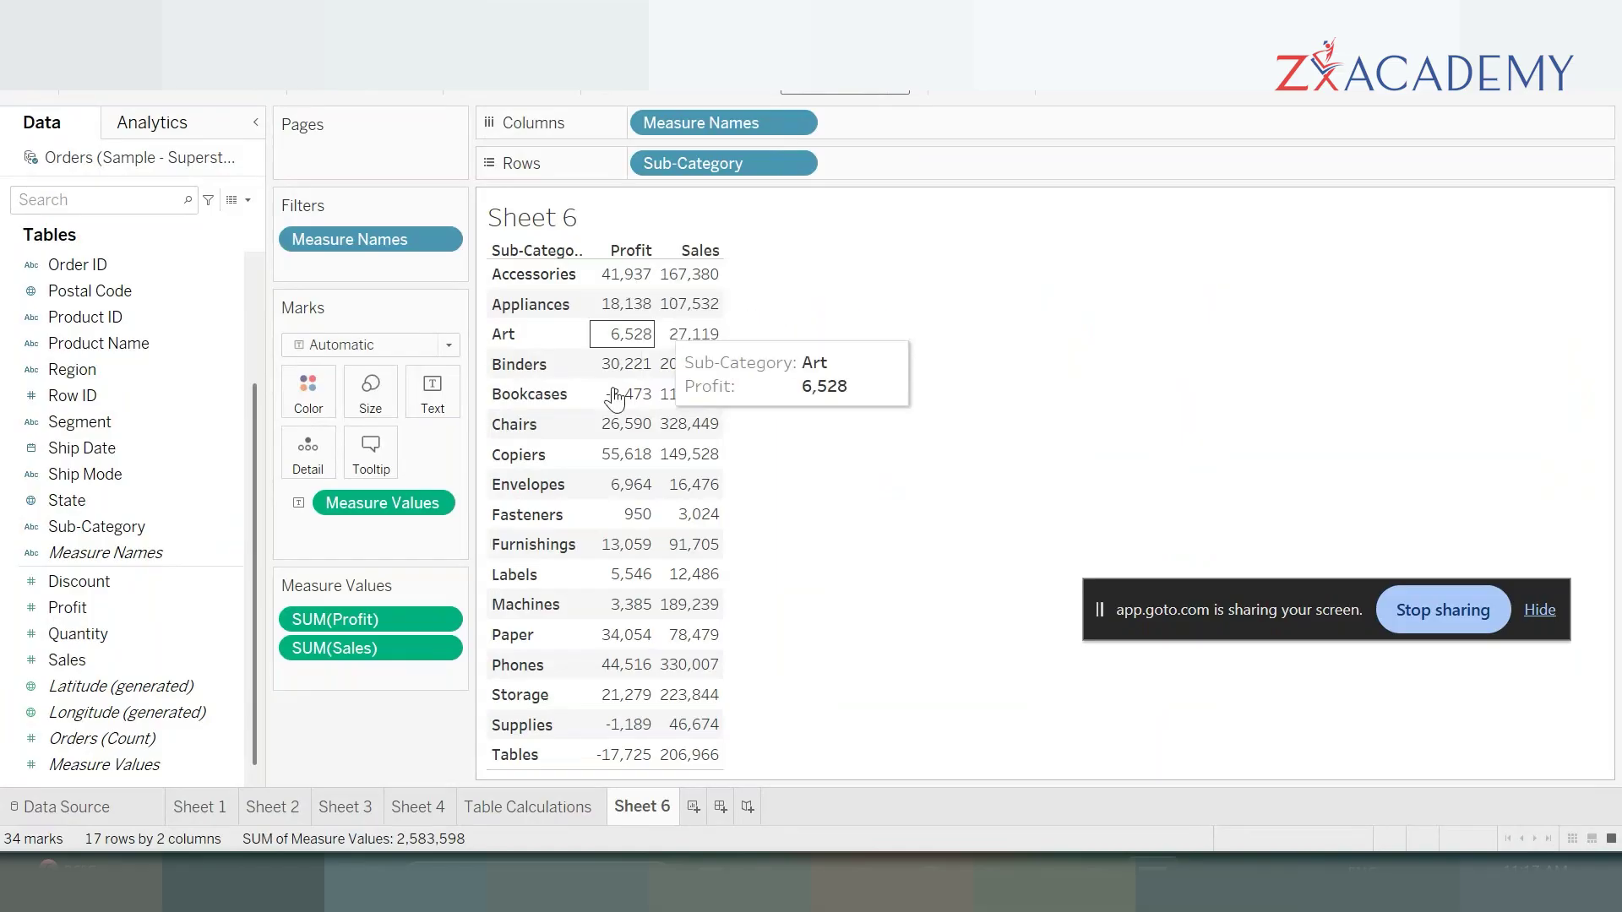
left_click_drag(410, 617, 408, 667)
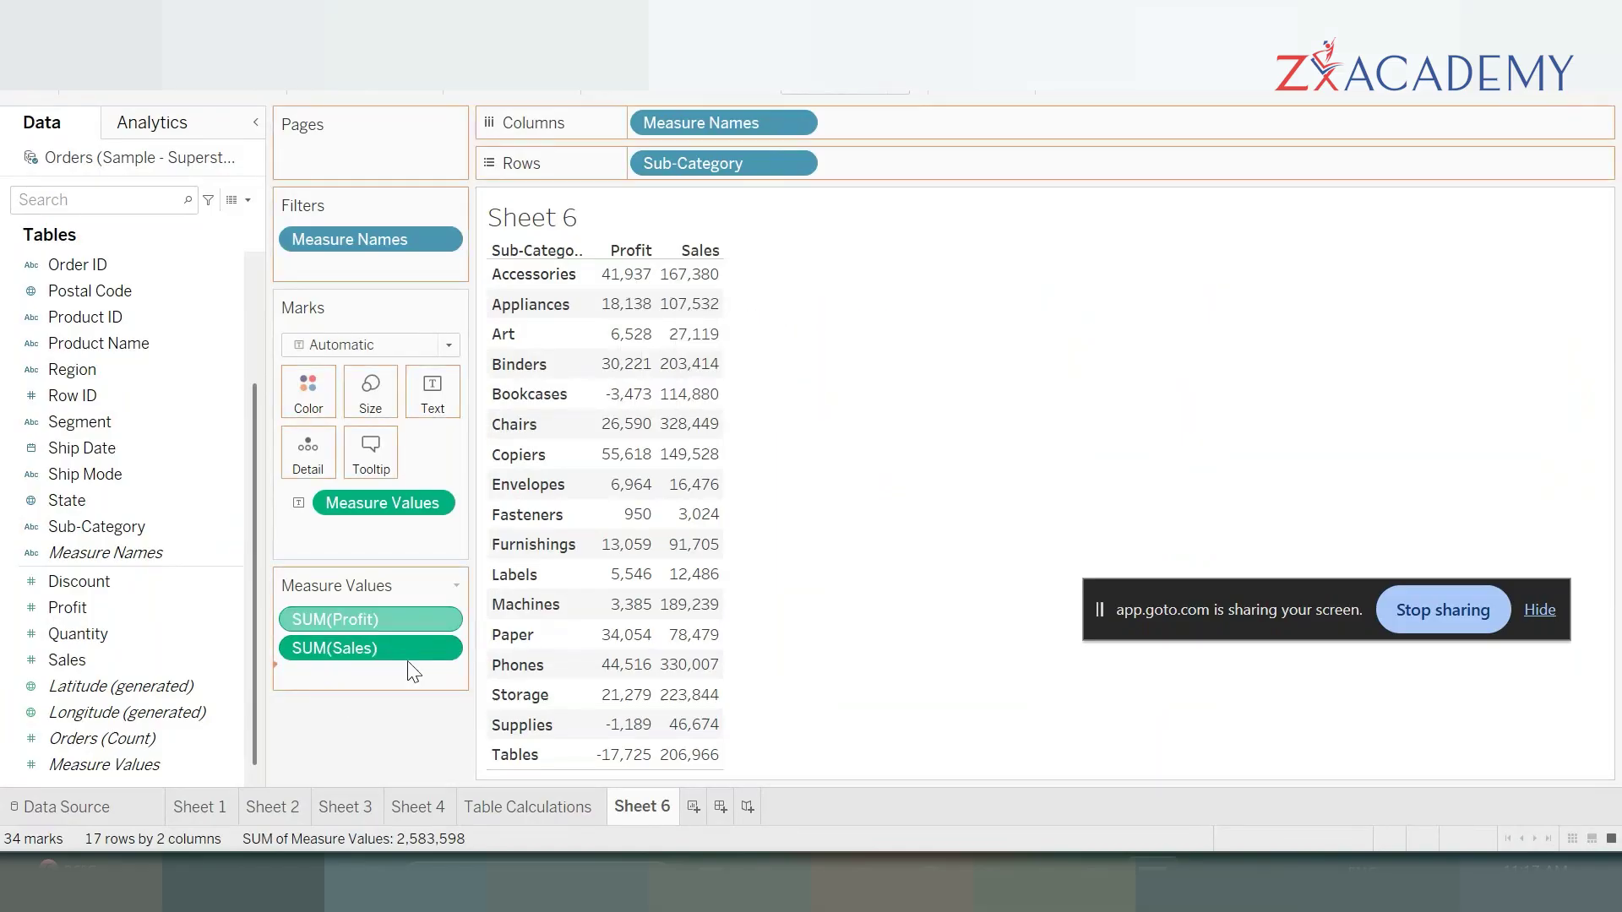
mouse_move(694, 311)
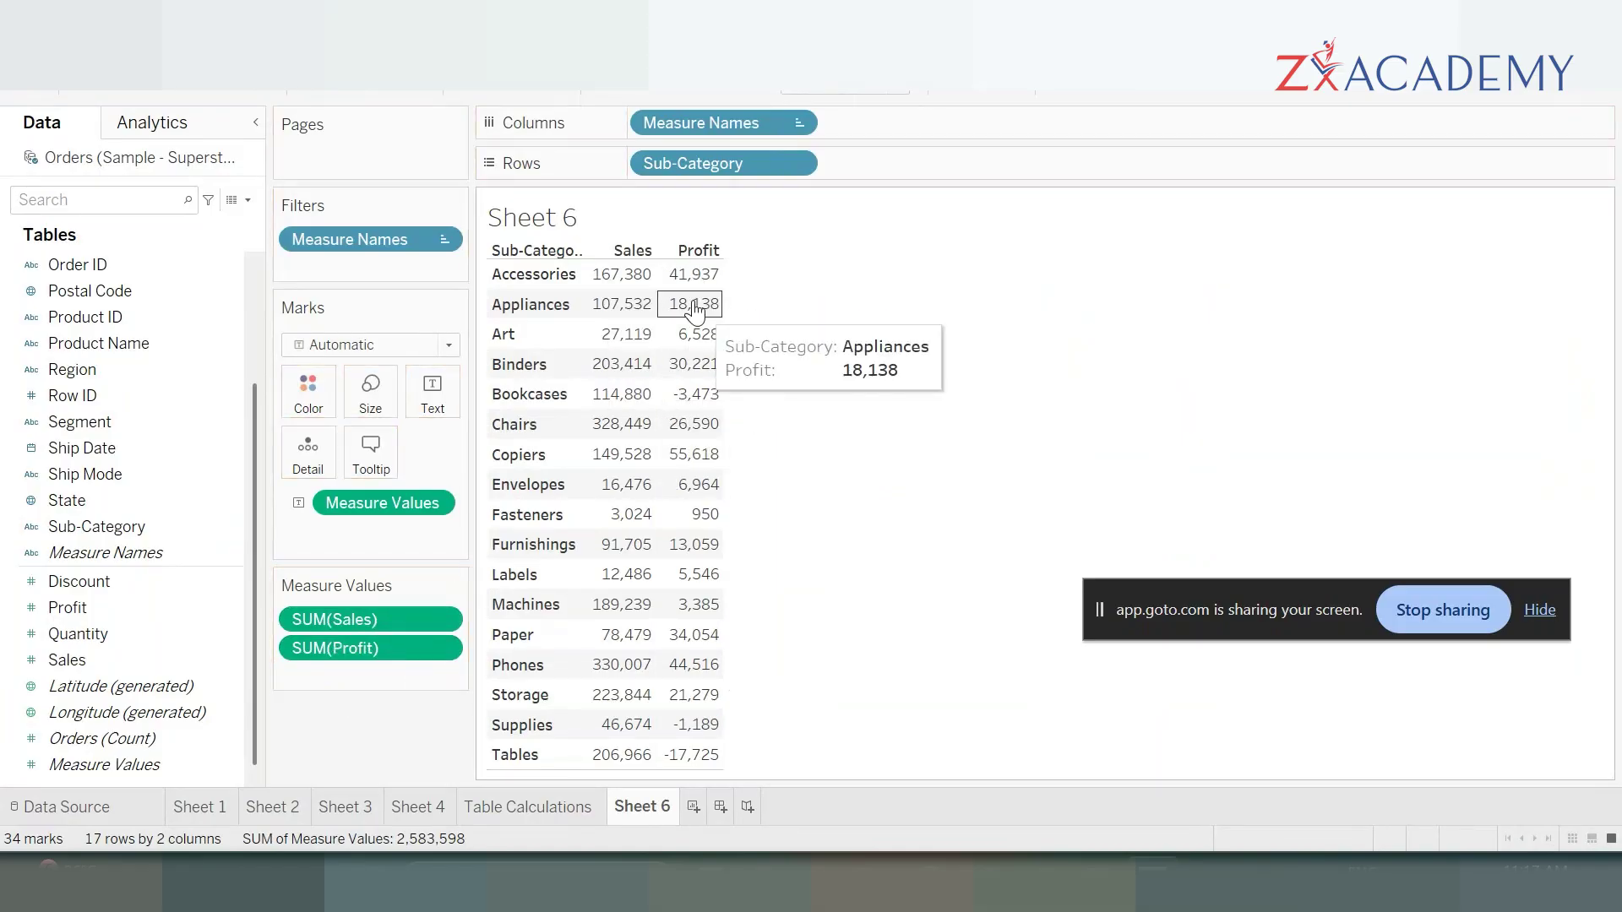
- Widen the Sub-Category header column so its name shows in full, and widen the Sales and Profit columns
left_click(595, 288)
left_click(977, 282)
mouse_move(686, 289)
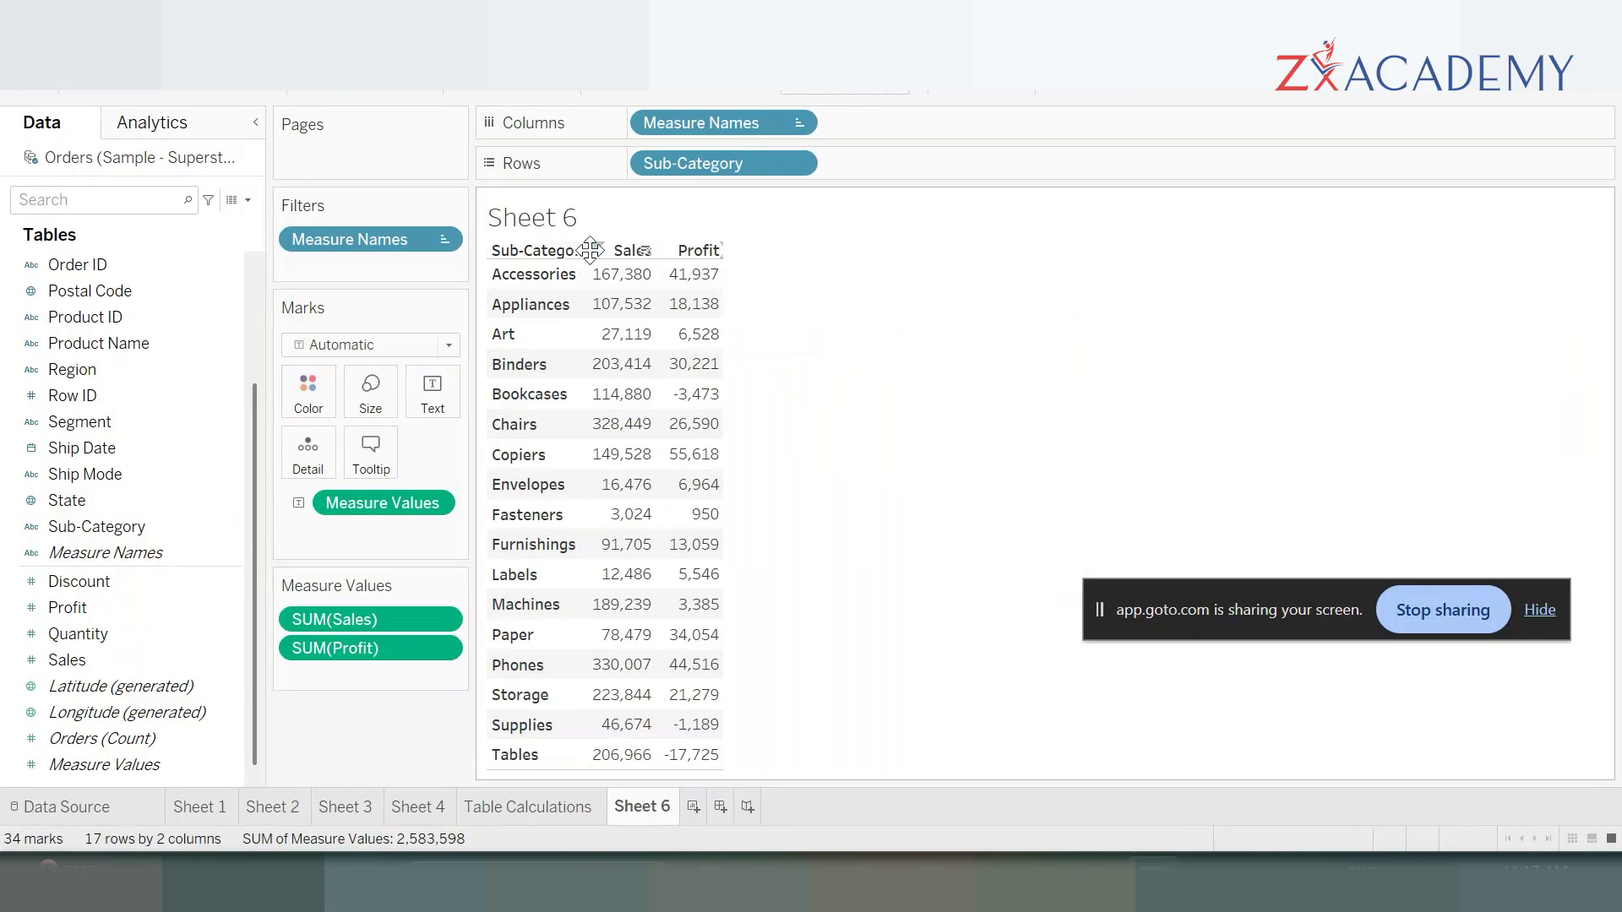
mouse_move(598, 281)
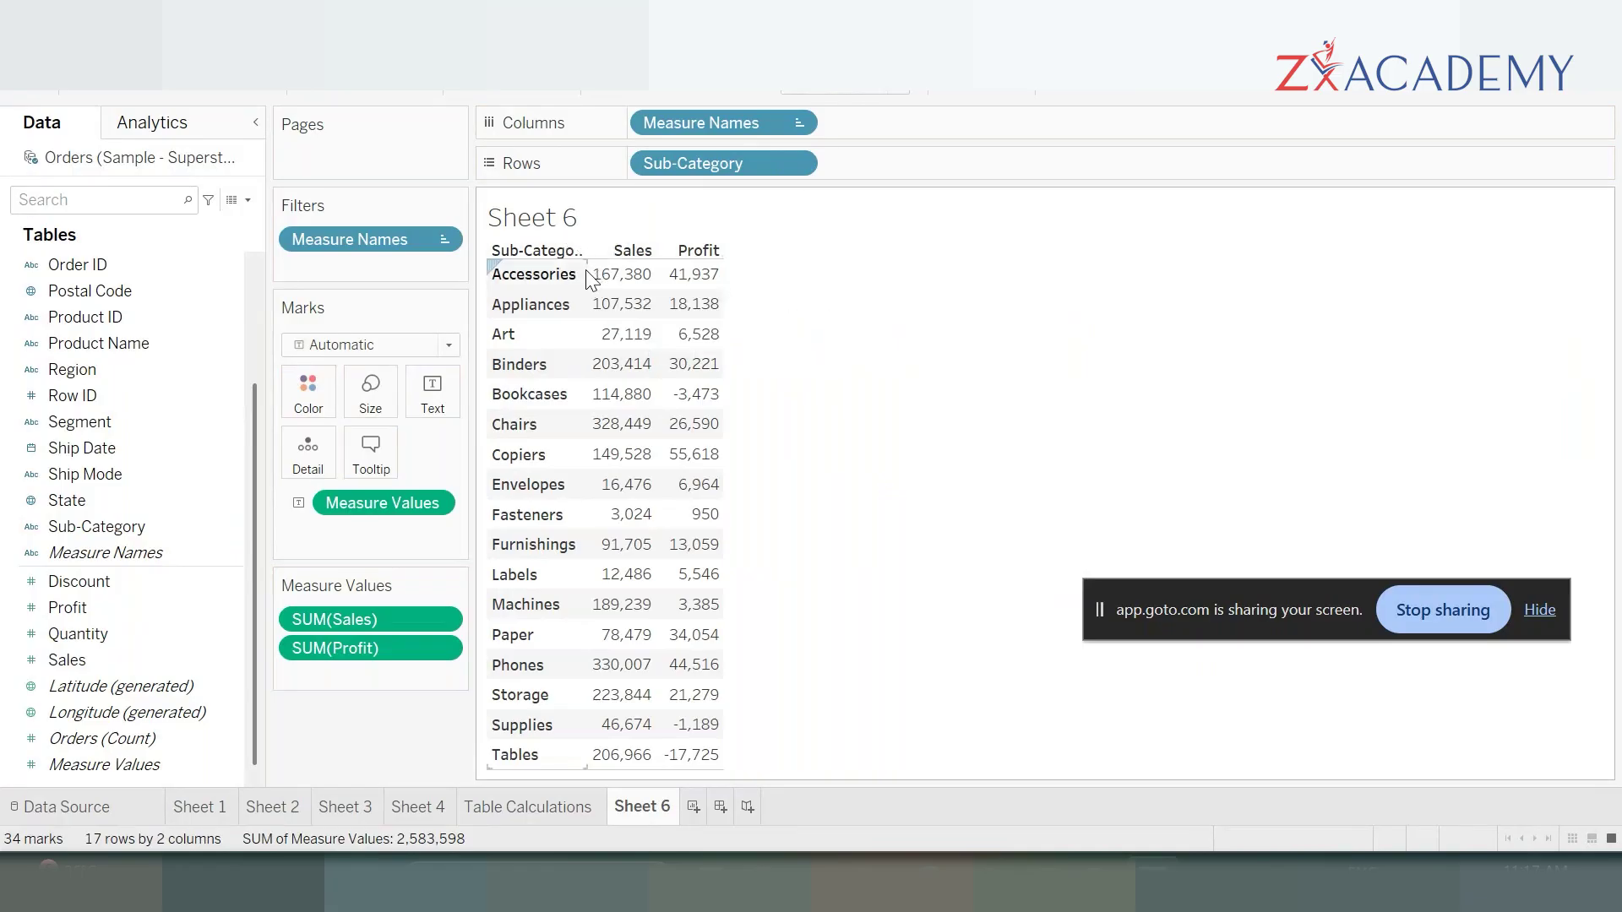
left_click_drag(587, 272, 625, 272)
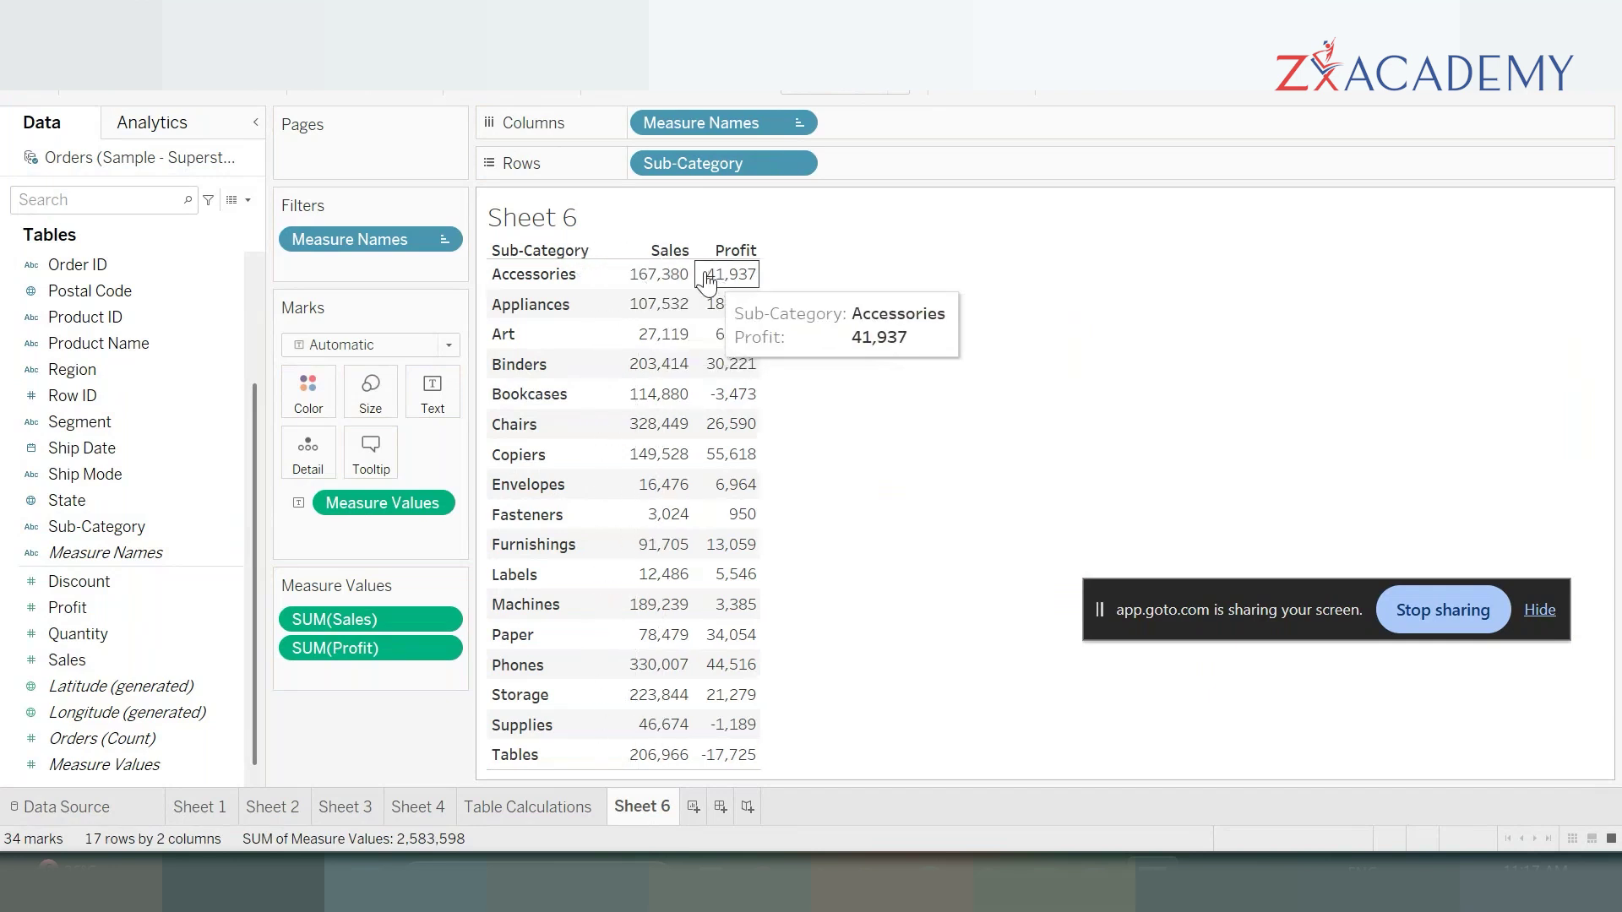
left_click_drag(748, 278, 828, 263)
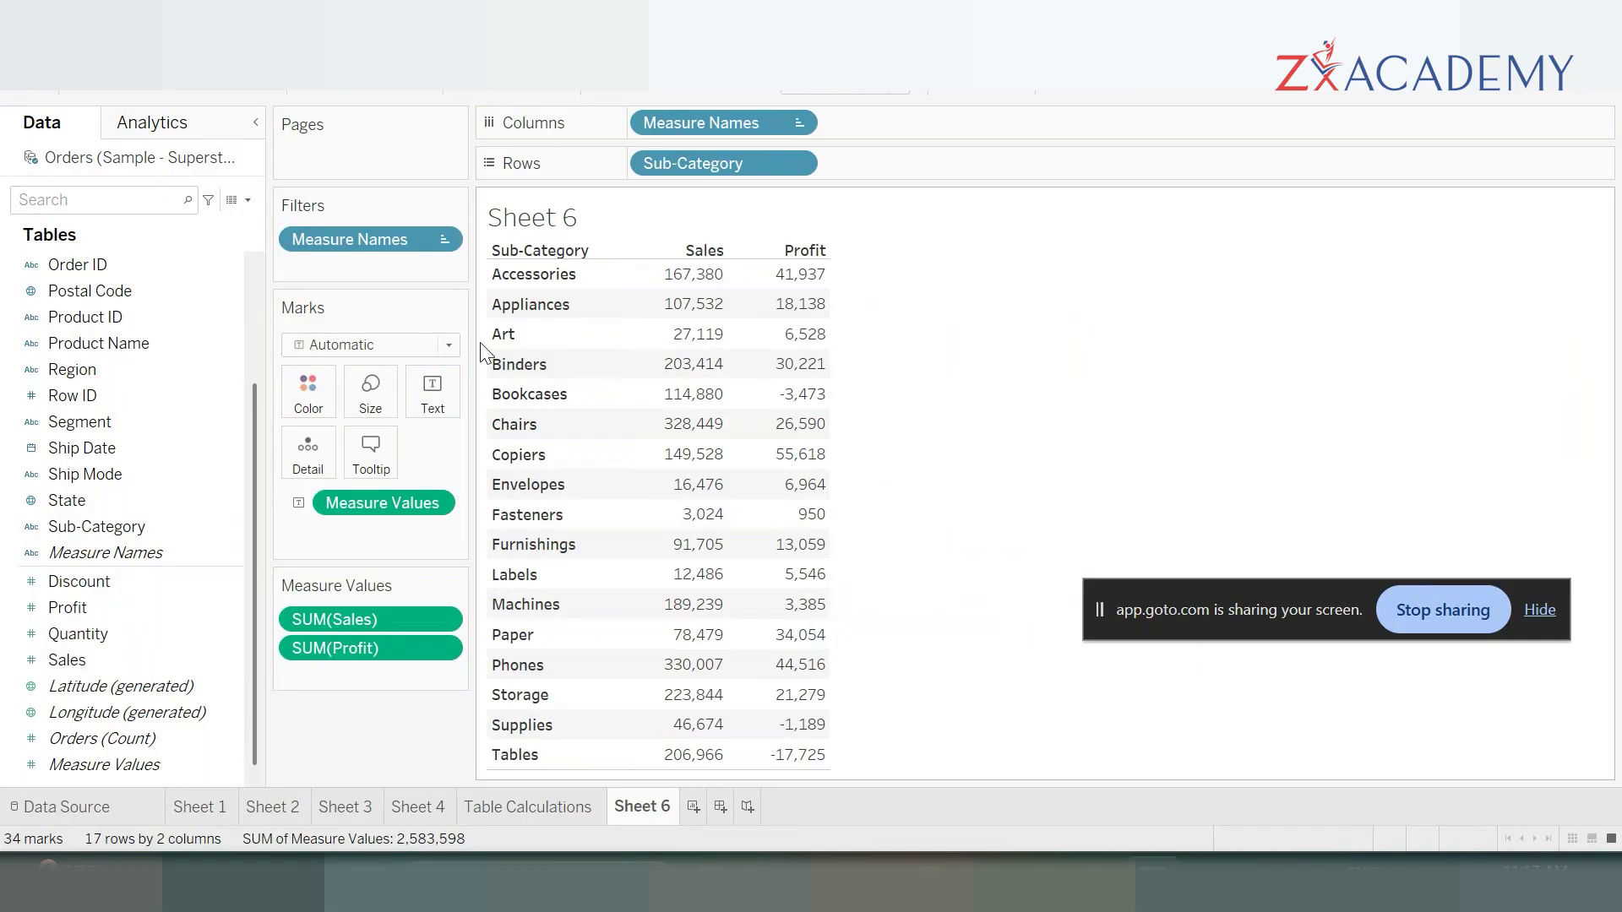
- Start a new calculated field named Profit %, keeping its editor clear of the table
mouse_move(742, 360)
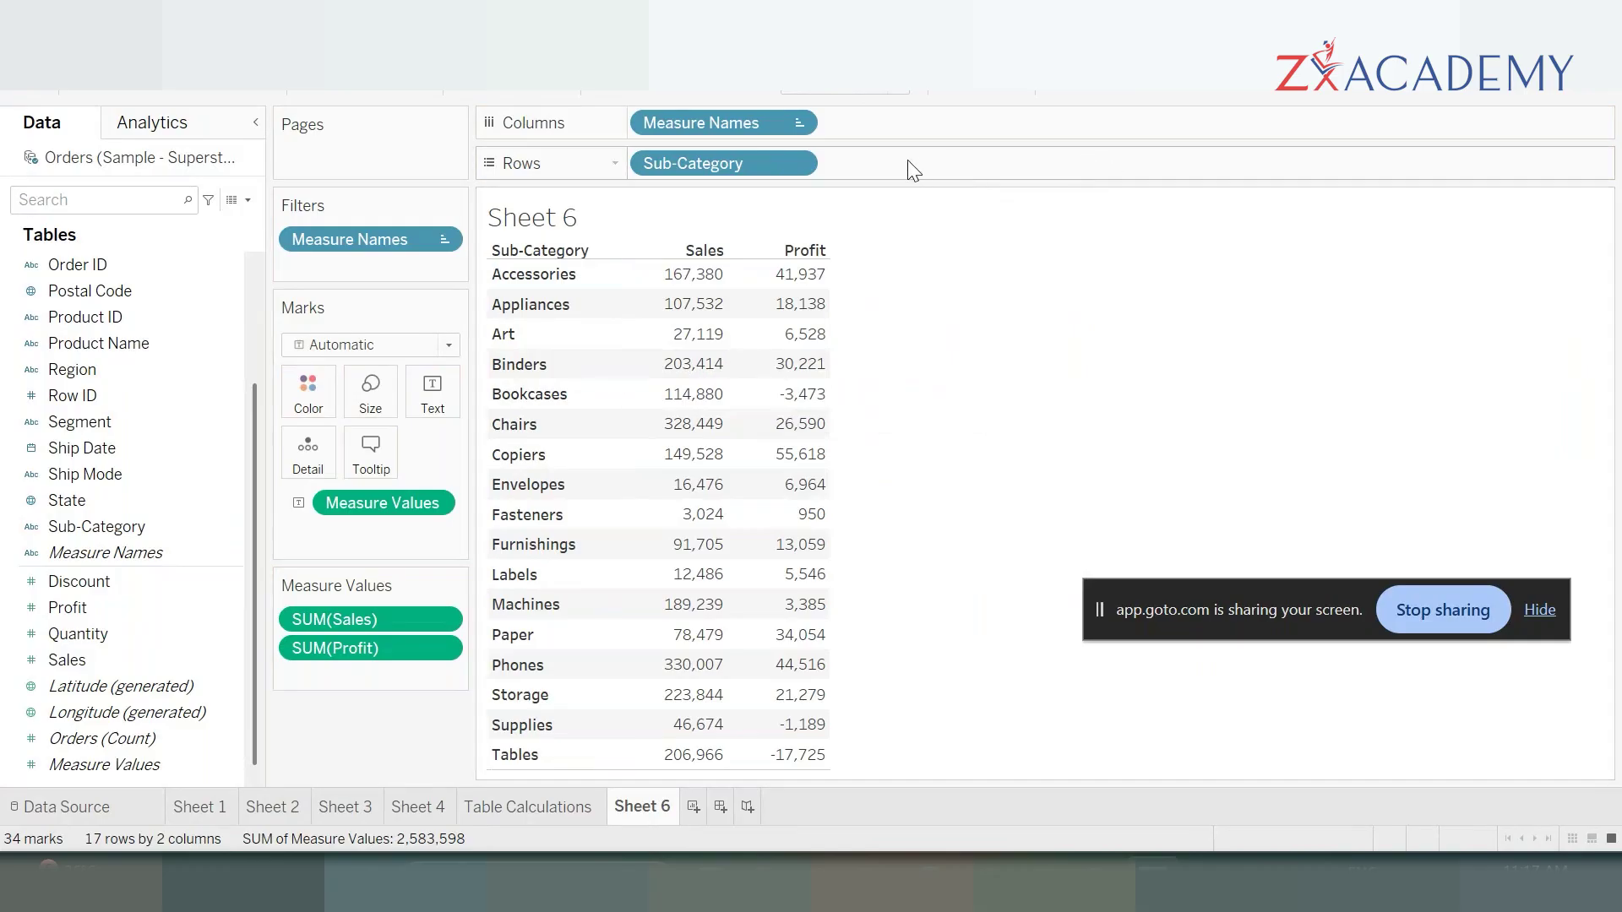
mouse_move(801, 279)
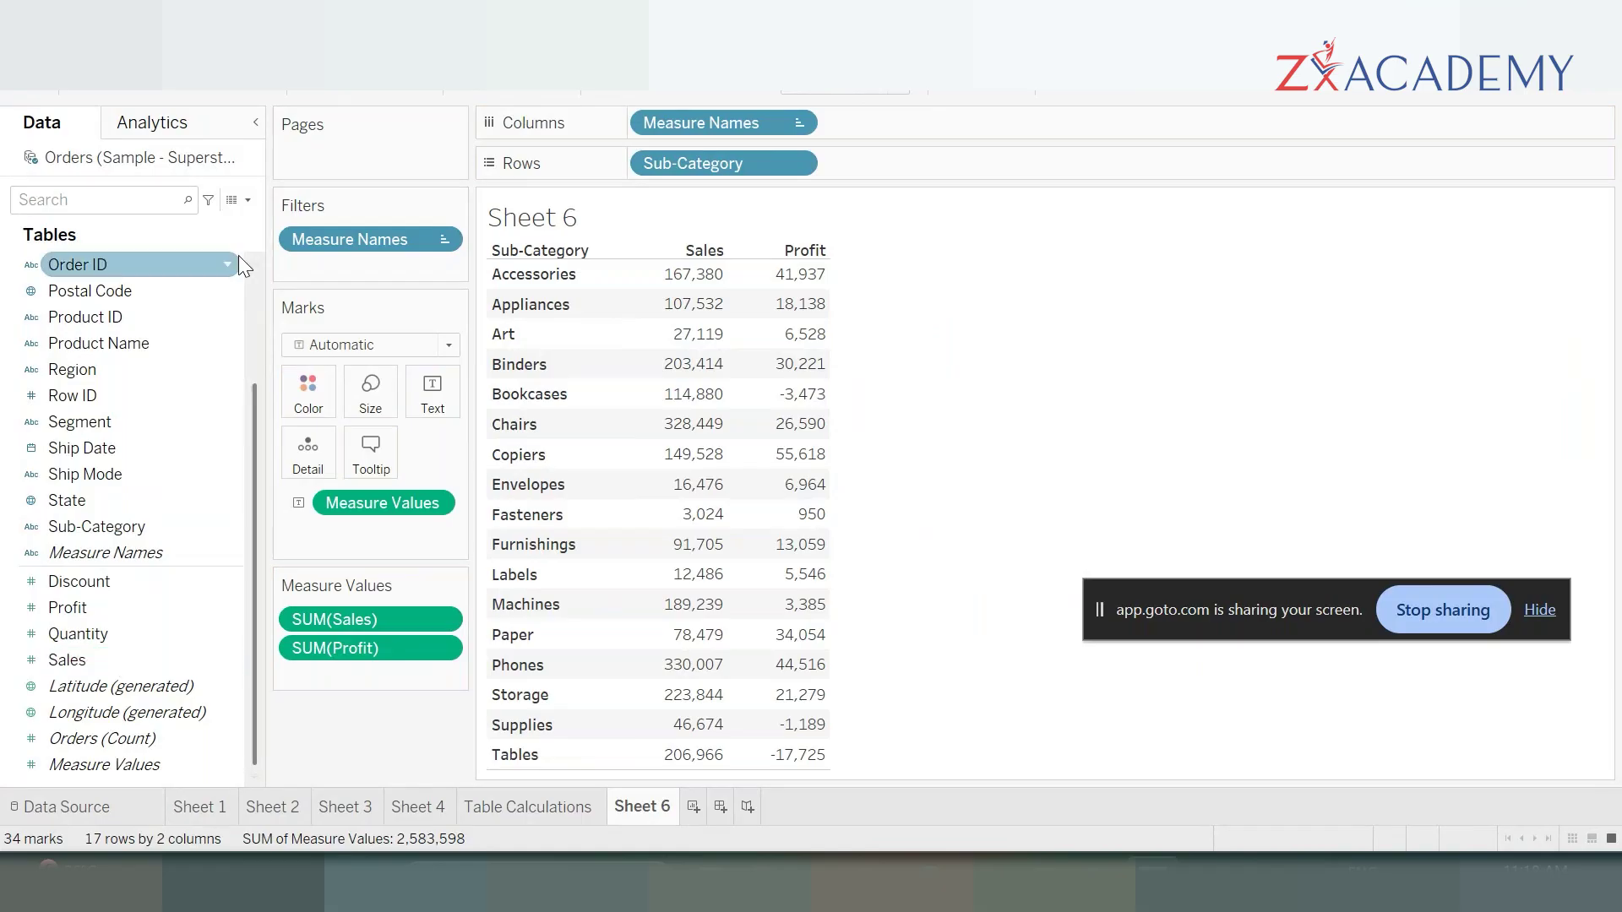
left_click(247, 201)
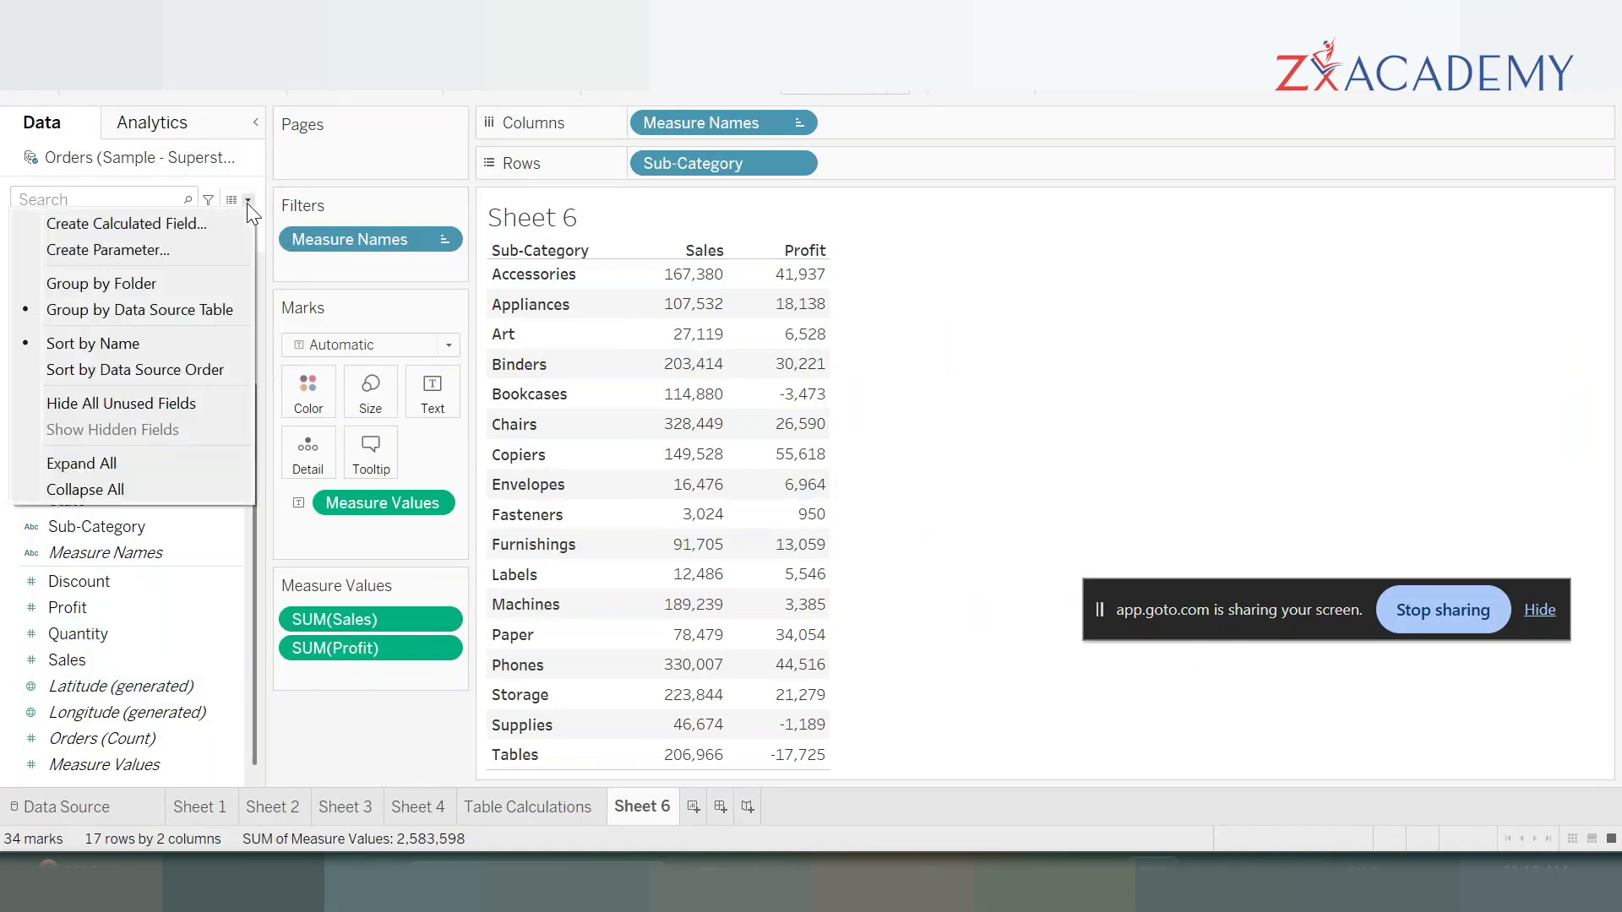
left_click(180, 227)
left_click(327, 80)
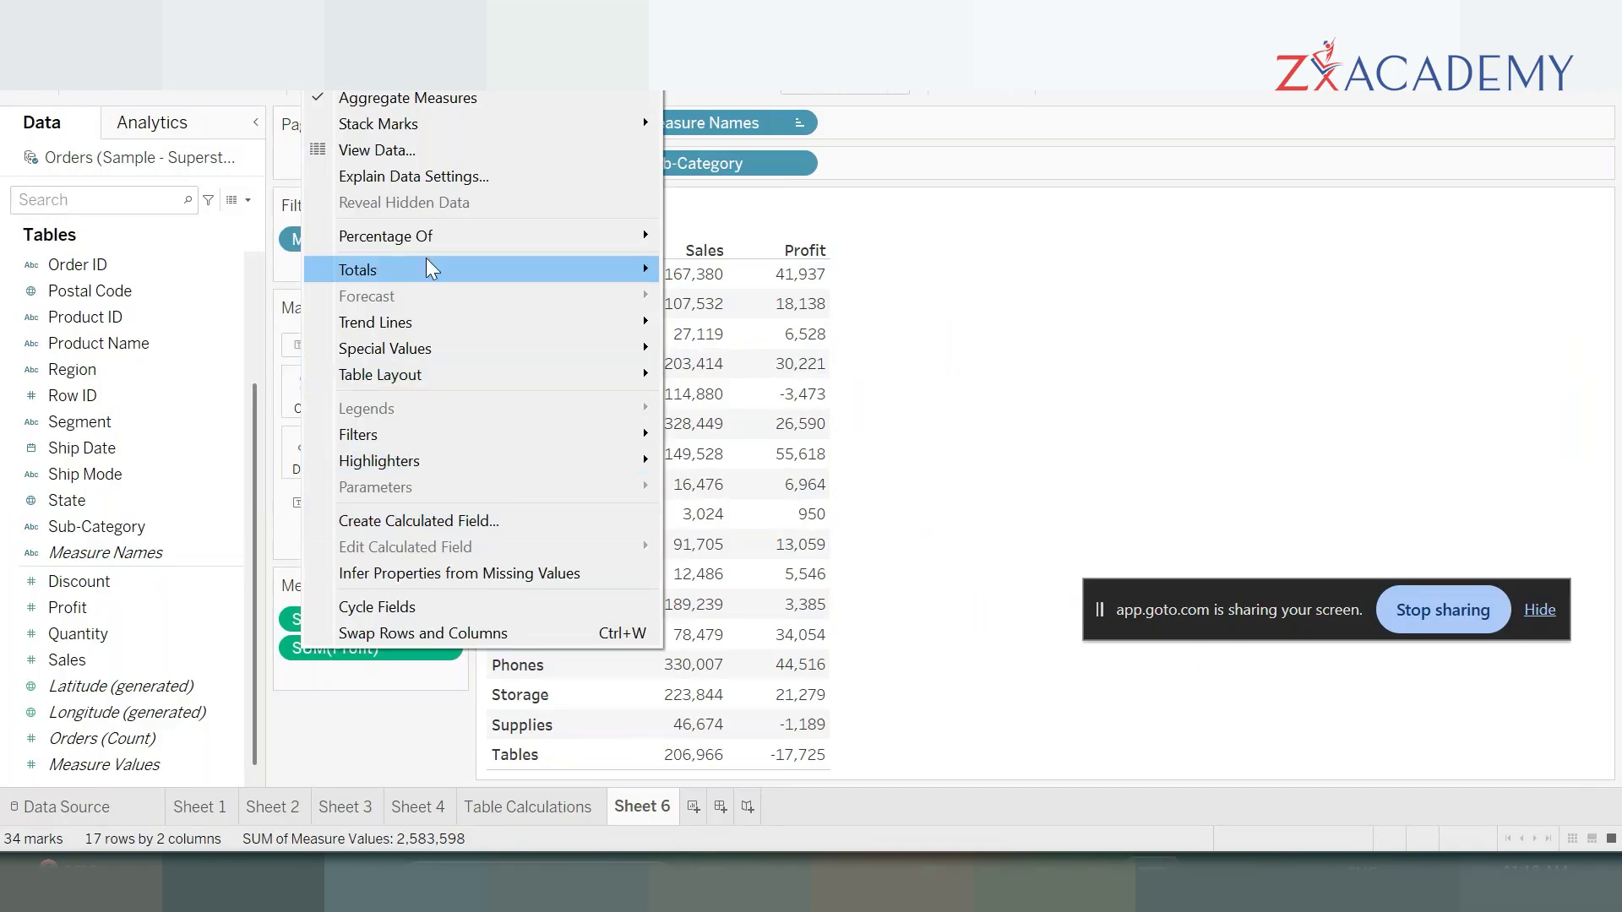
mouse_move(430, 268)
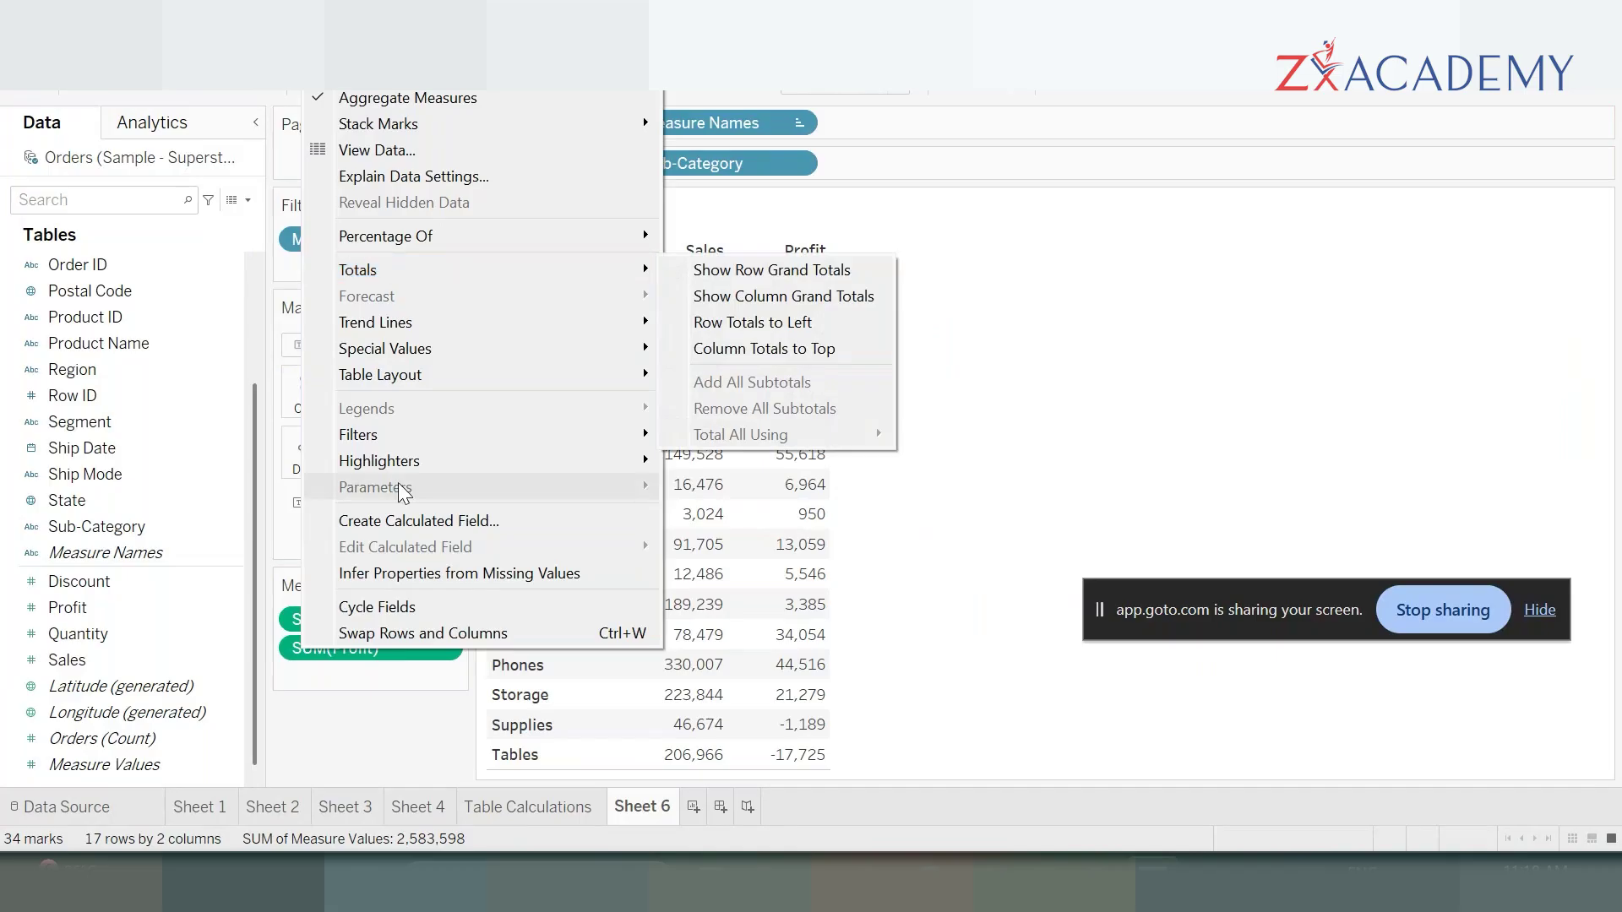
left_click(407, 520)
left_click_drag(671, 287, 1161, 239)
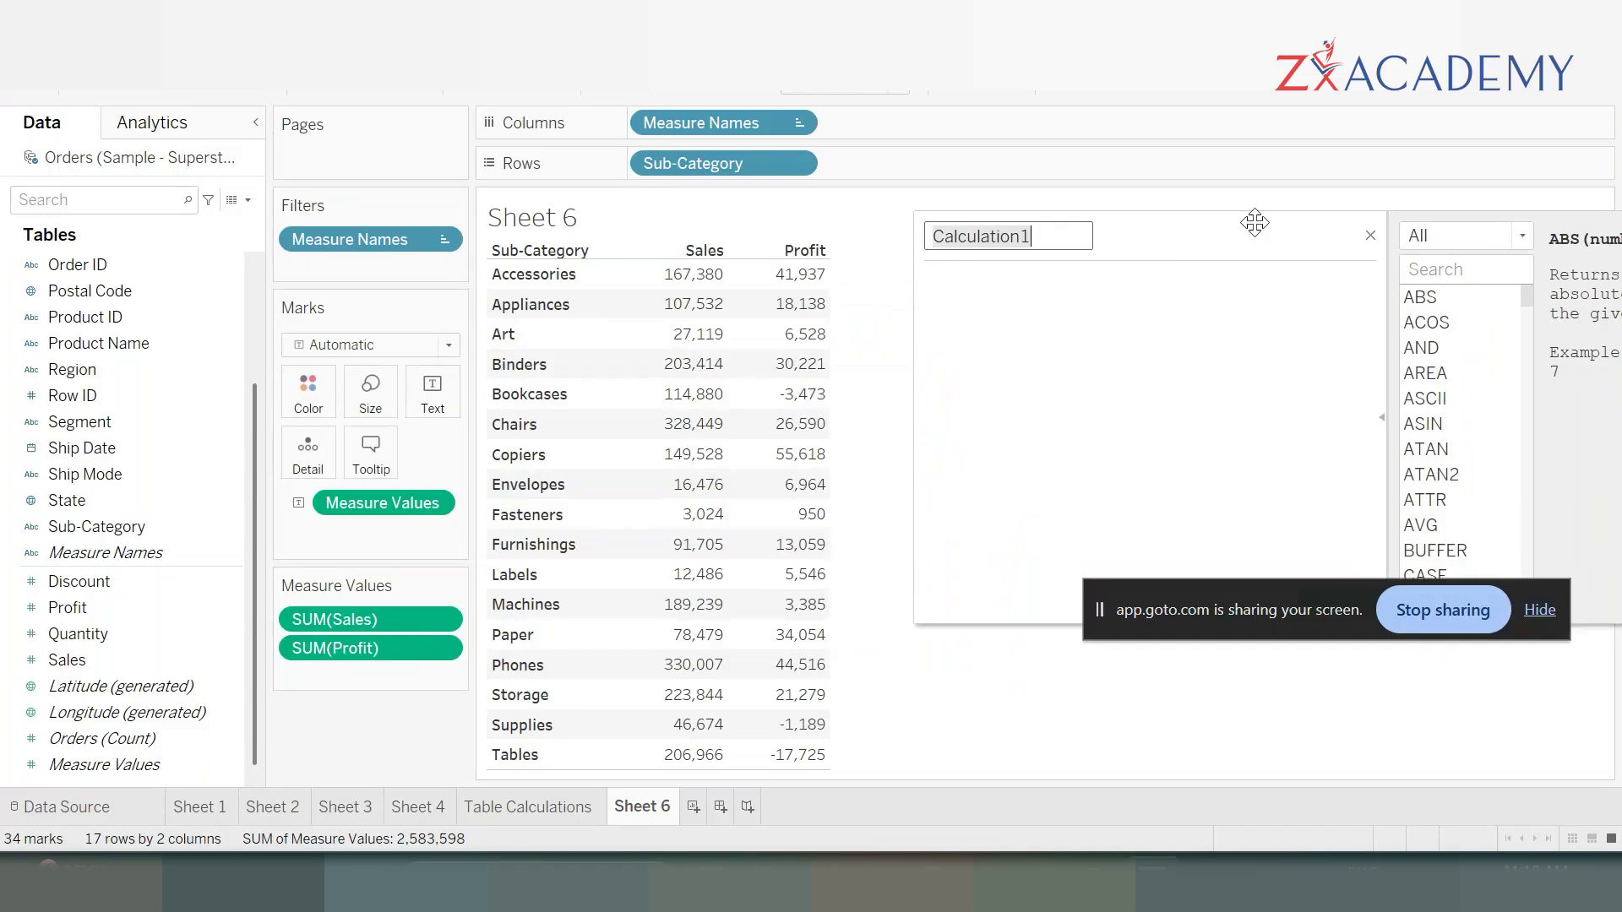
type("Profit %")
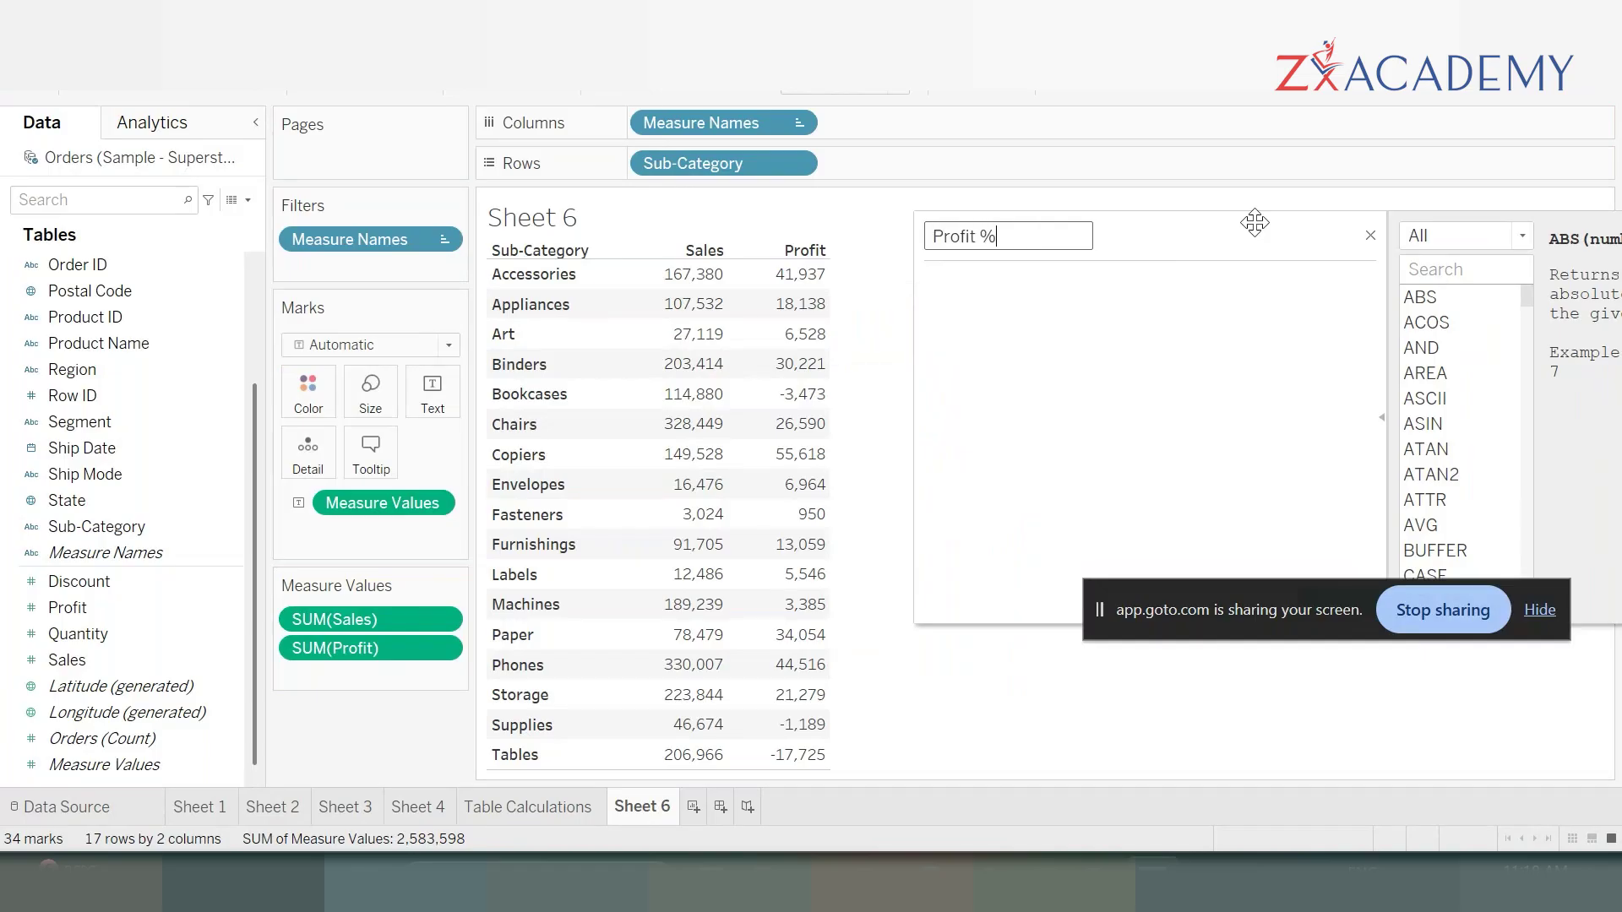
- Define Profit % with the formula SUM([Profit]) / SUM([Sales]), save it and add it to the table
left_click(1058, 292)
type("sum")
key("Return")
type("profi")
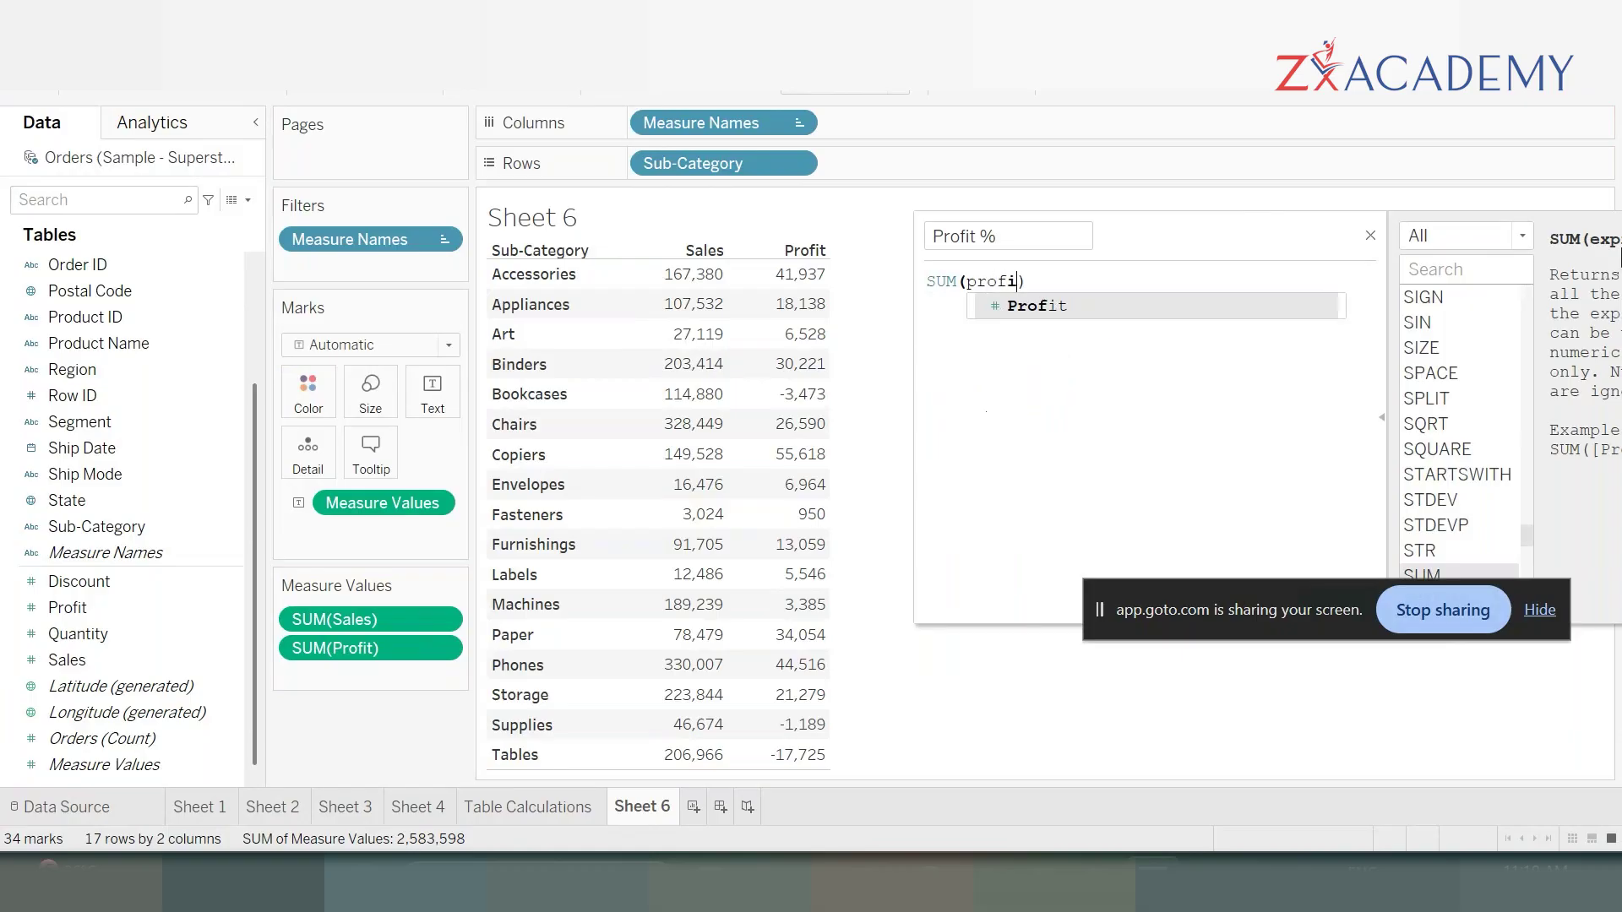
key("Return")
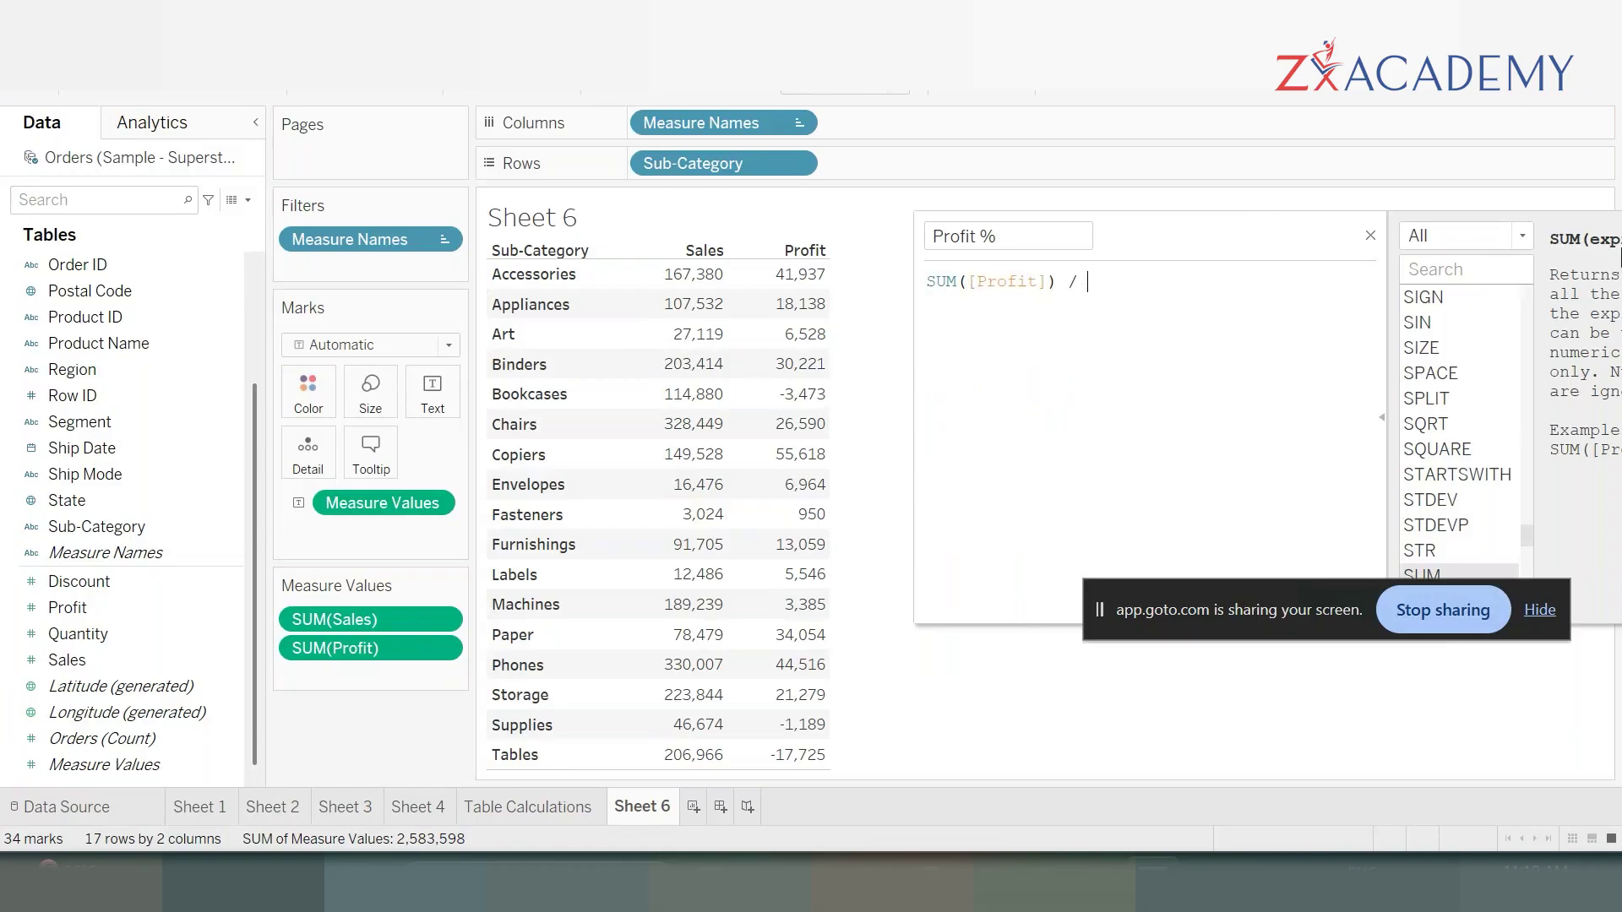
type("/ sum")
key("Return")
type("(s")
key("Return")
type(")")
left_click_drag(1289, 228, 1226, 47)
left_click(1279, 419)
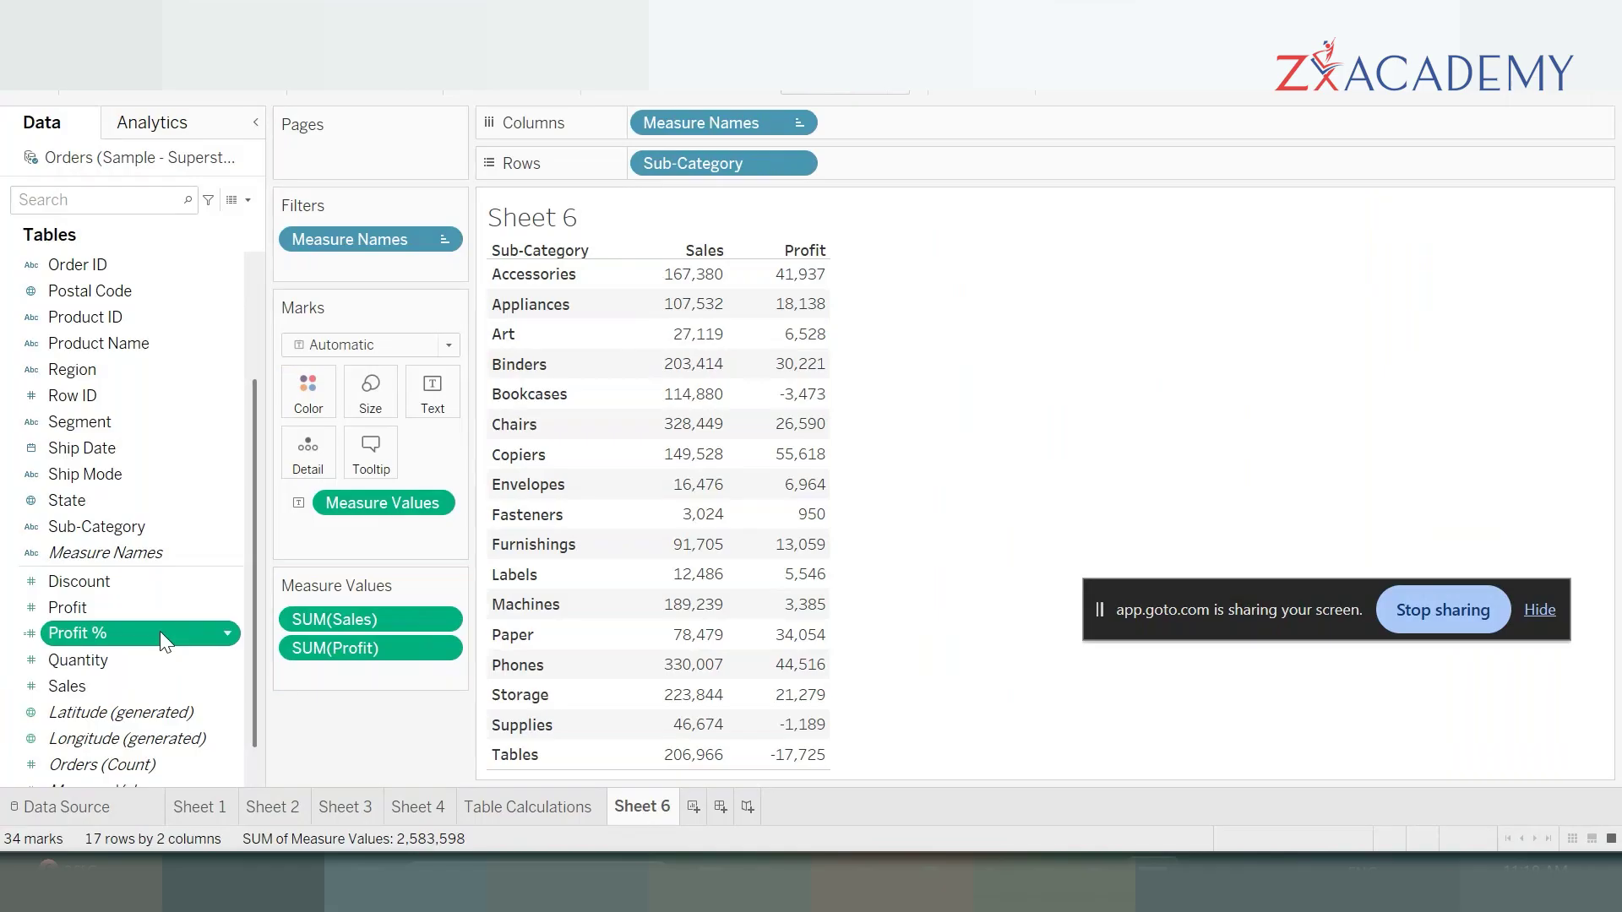
double_click(160, 633)
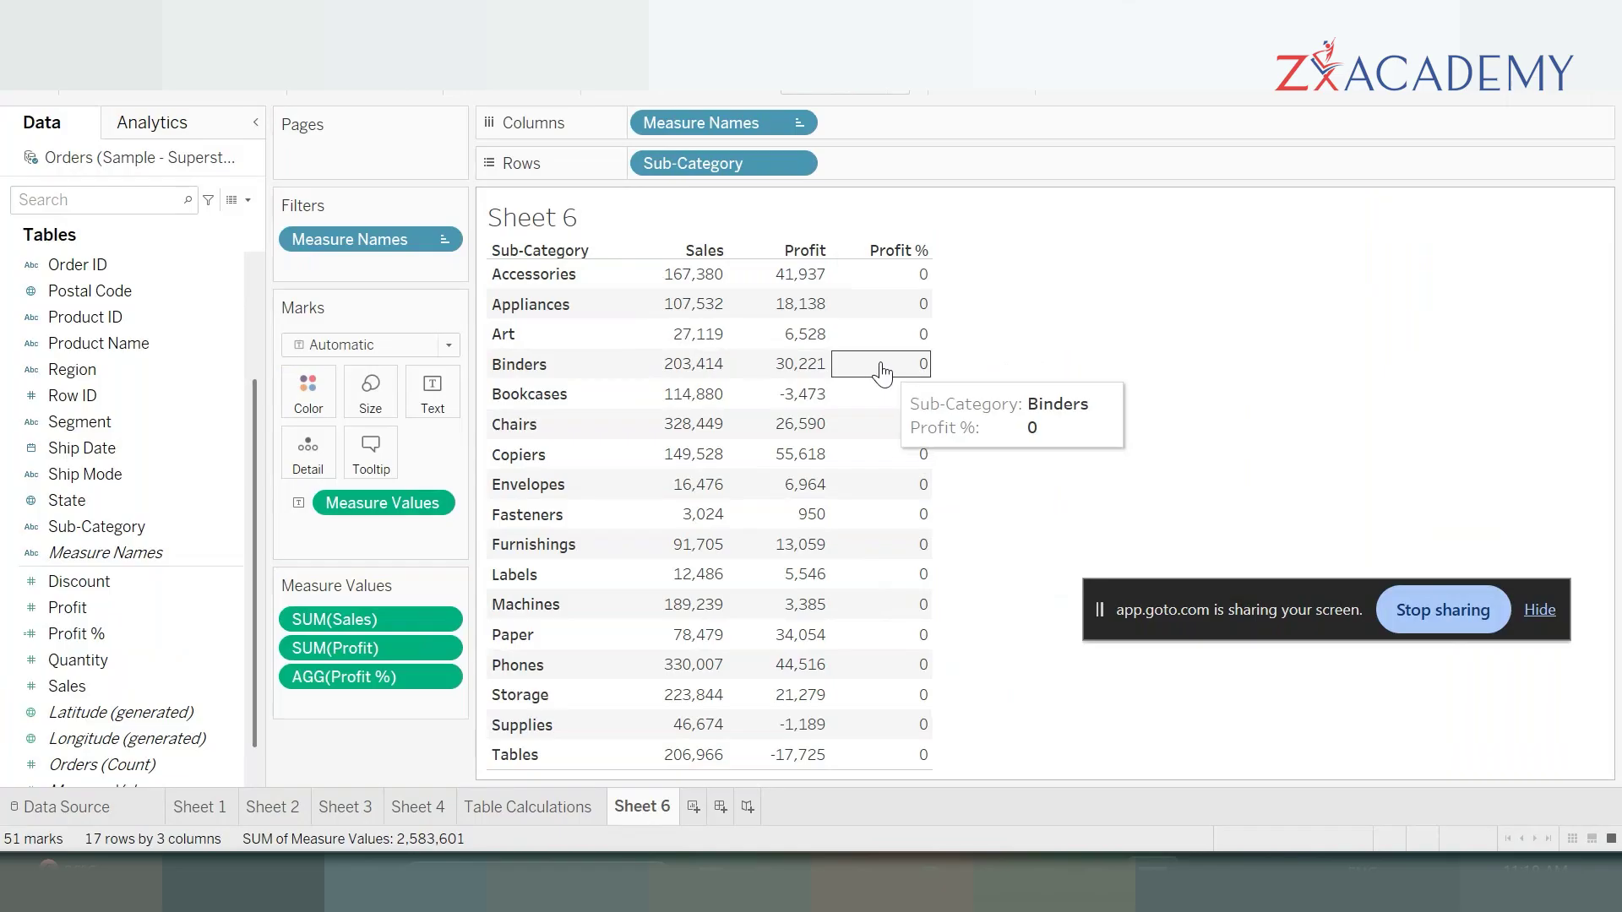
- Set the default number format of the Profit % field to Percentage with 2 decimal places, keeping the dialog clear of the table
left_click(169, 631)
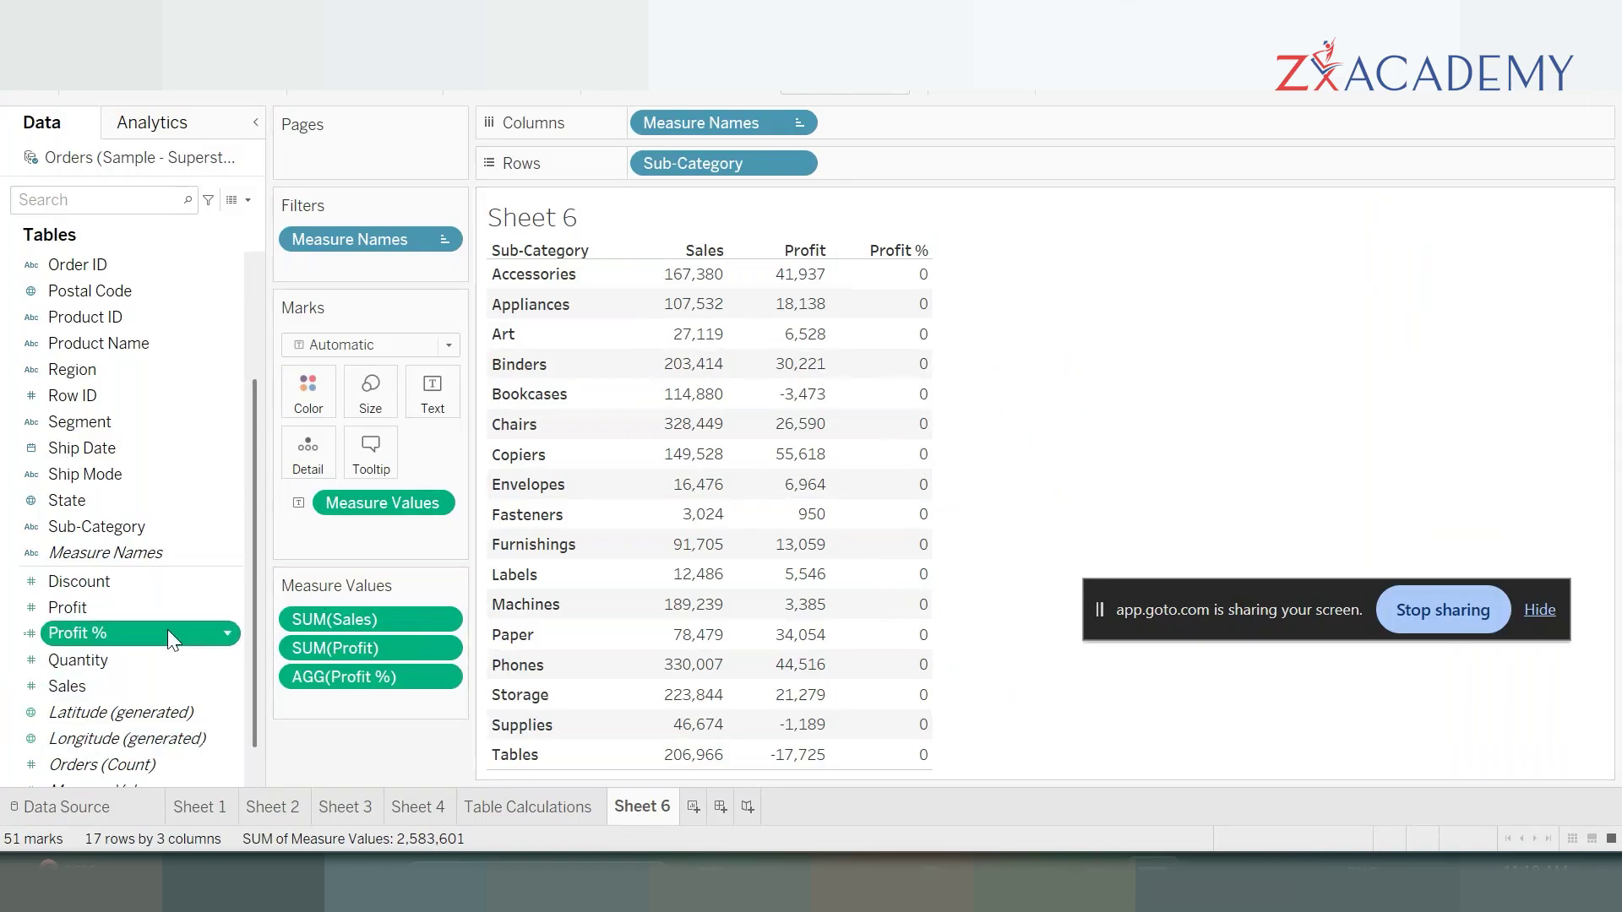
right_click(167, 631)
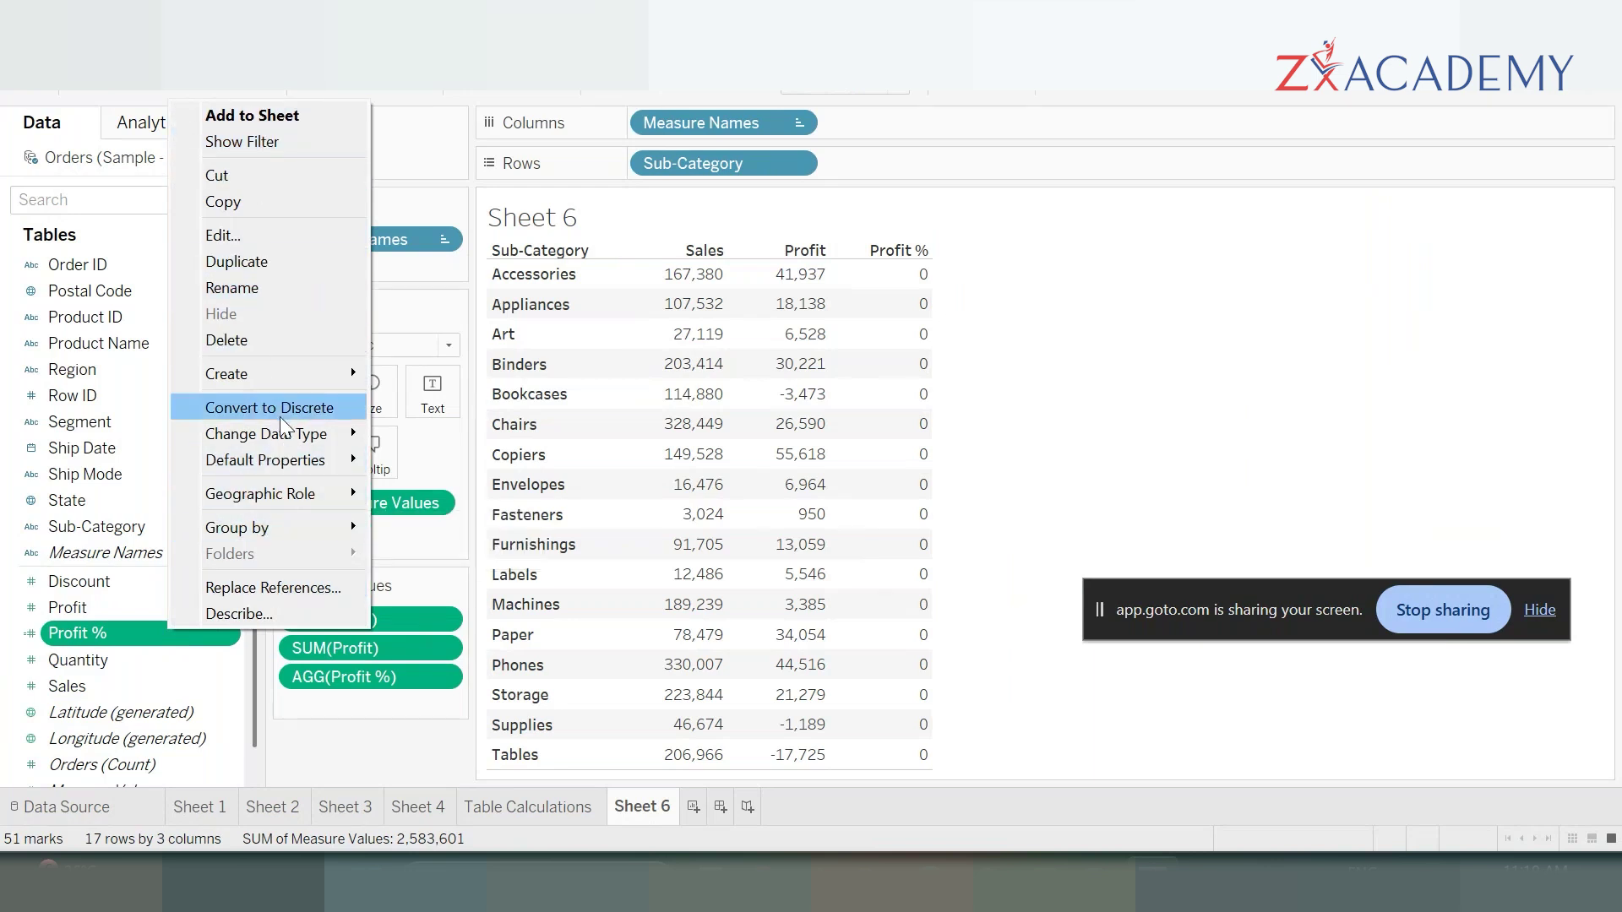
mouse_move(293, 435)
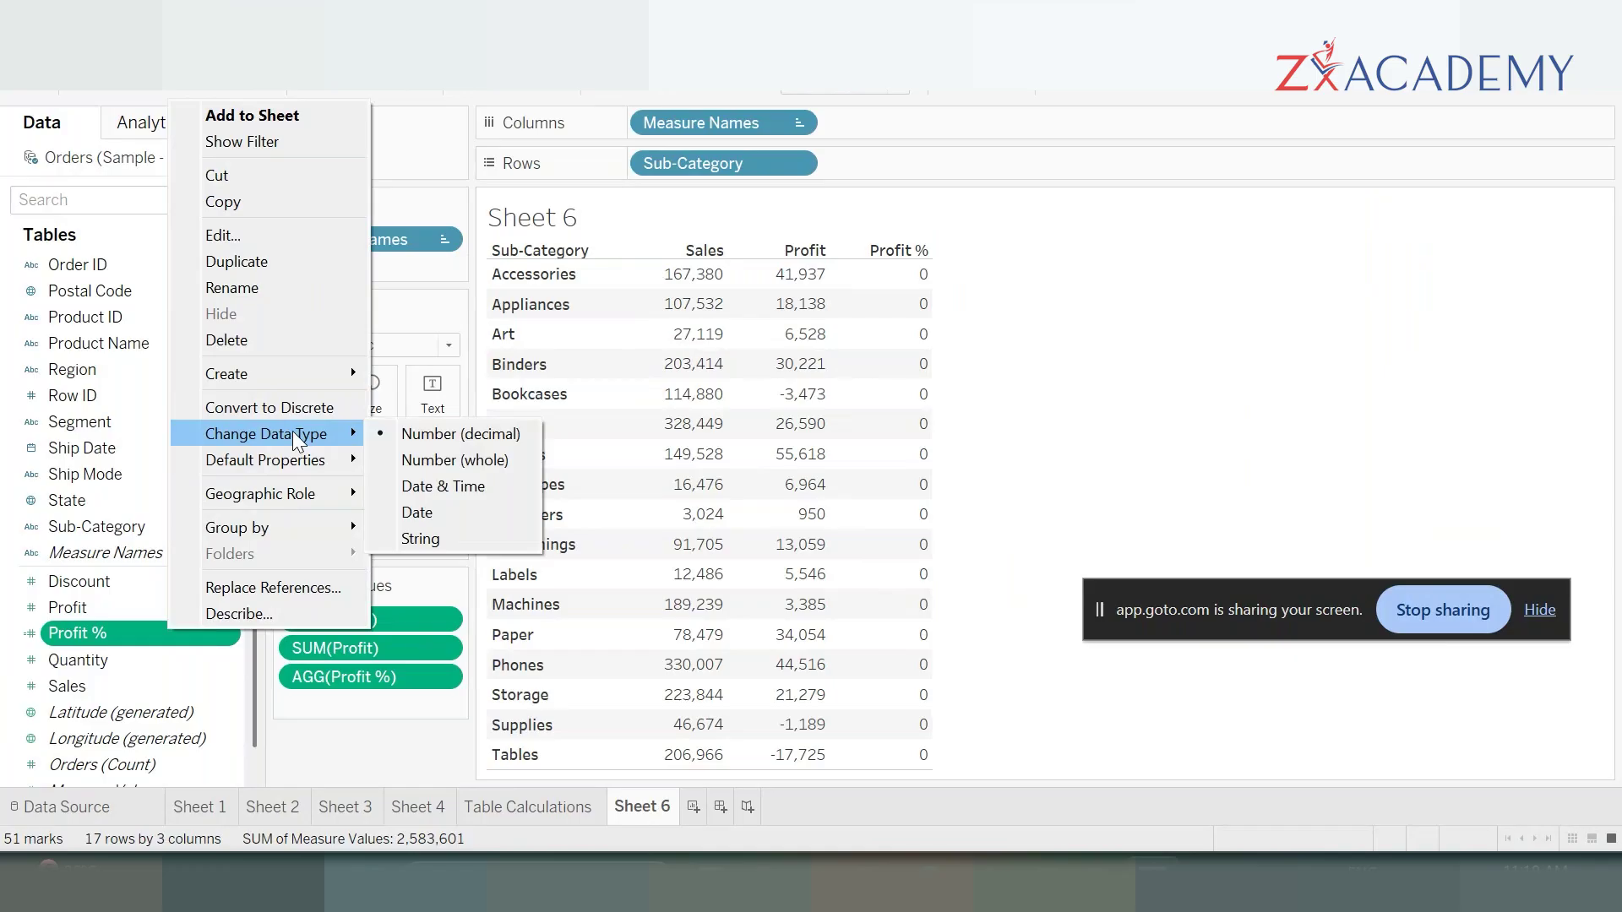
mouse_move(326, 466)
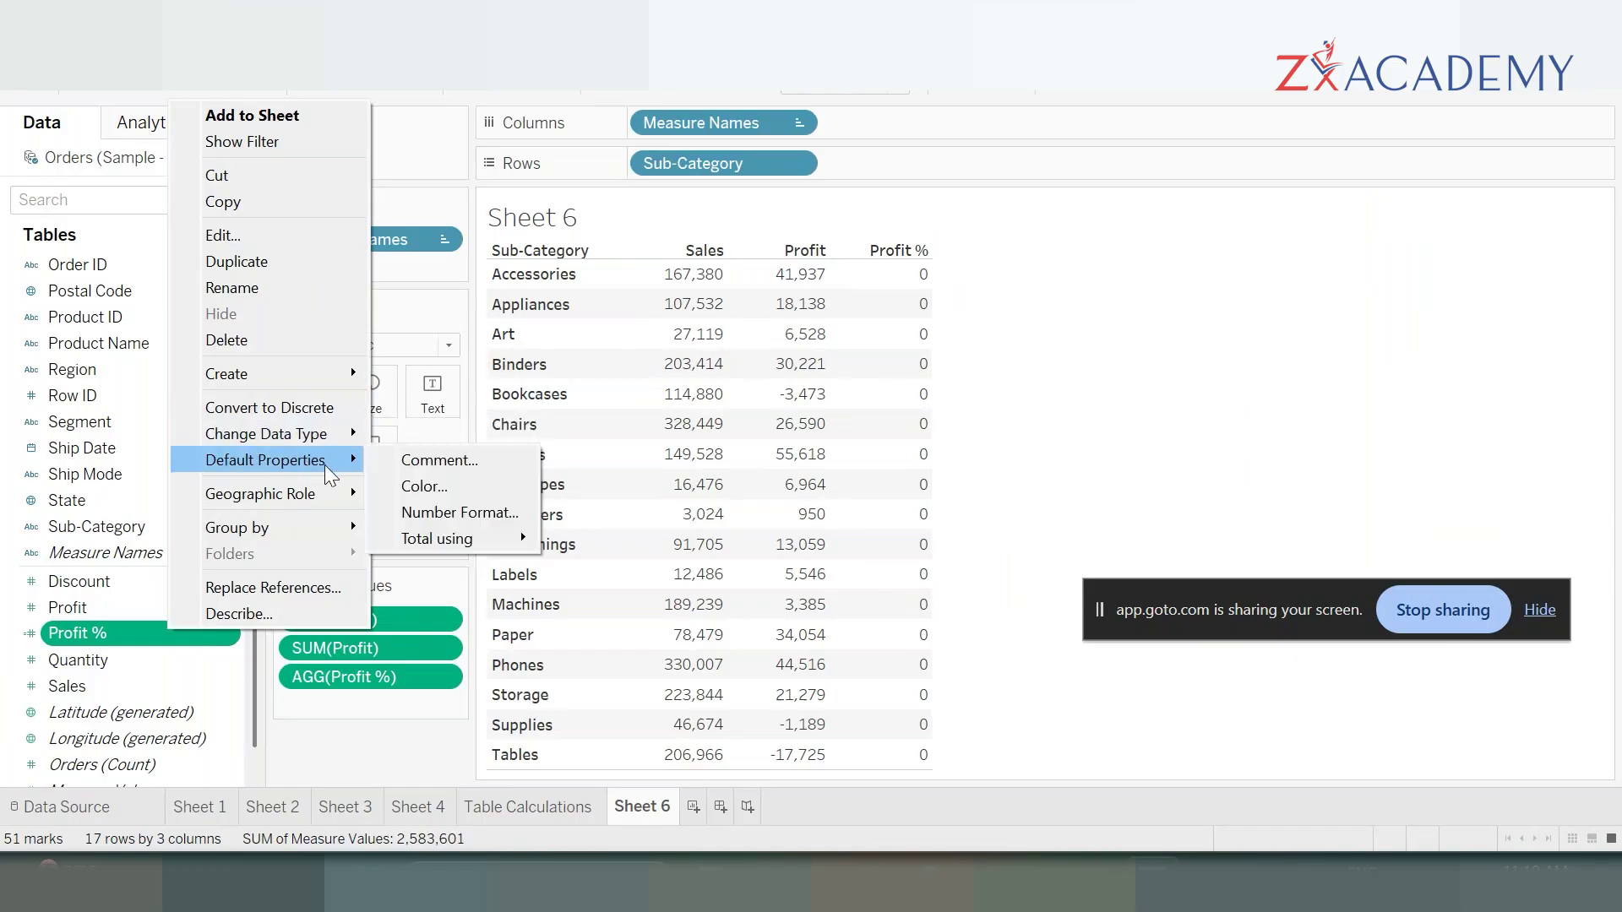
left_click(477, 518)
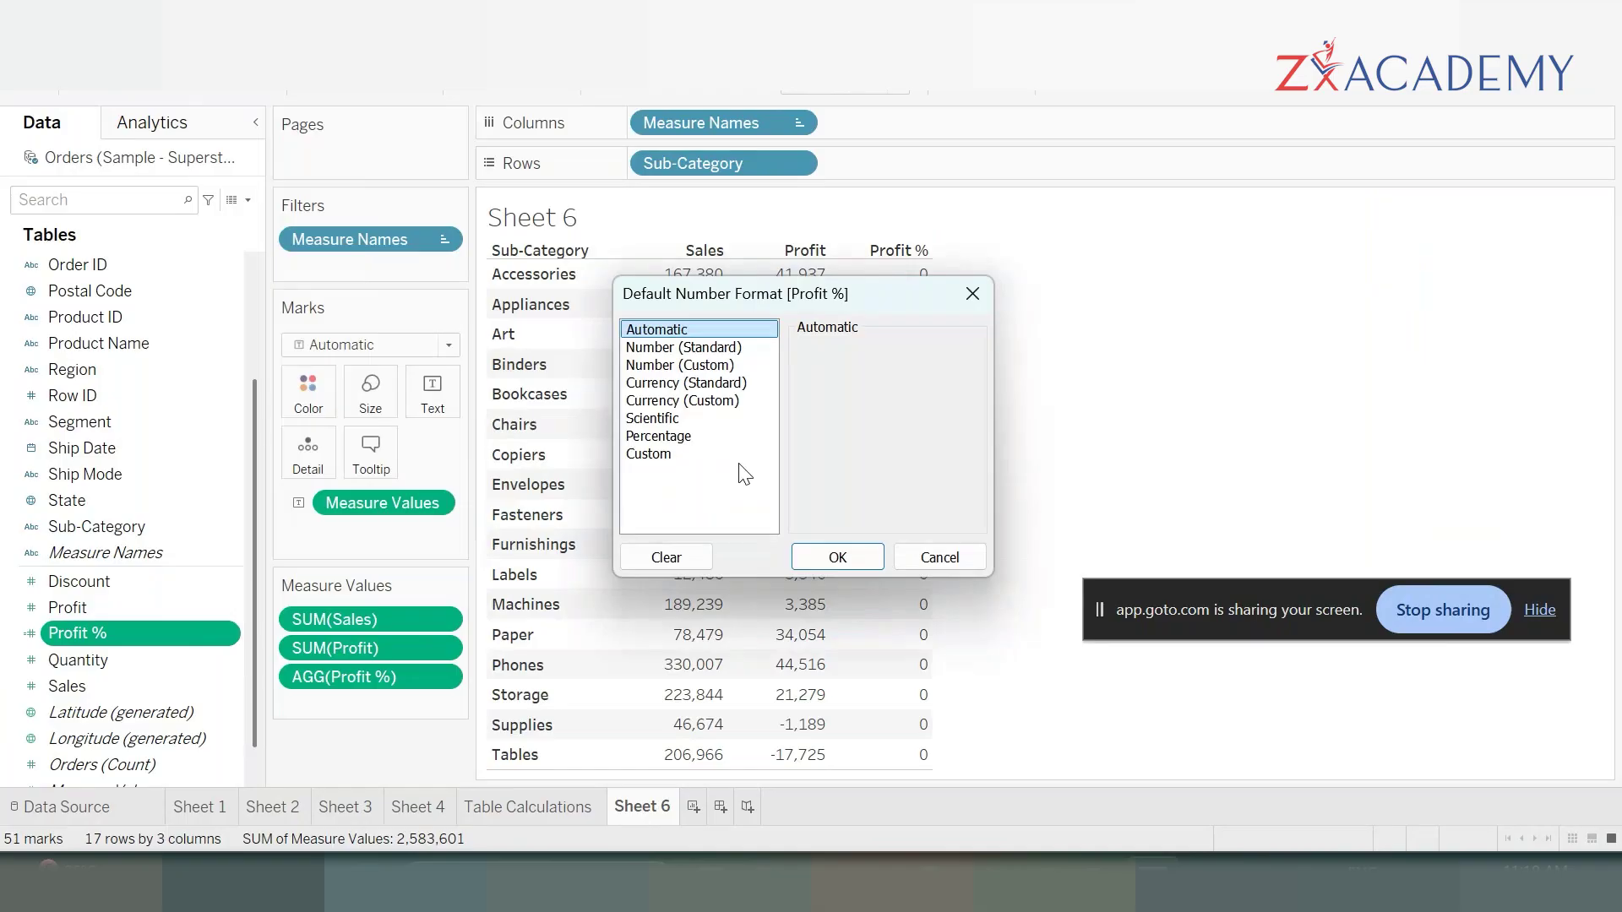
left_click(663, 436)
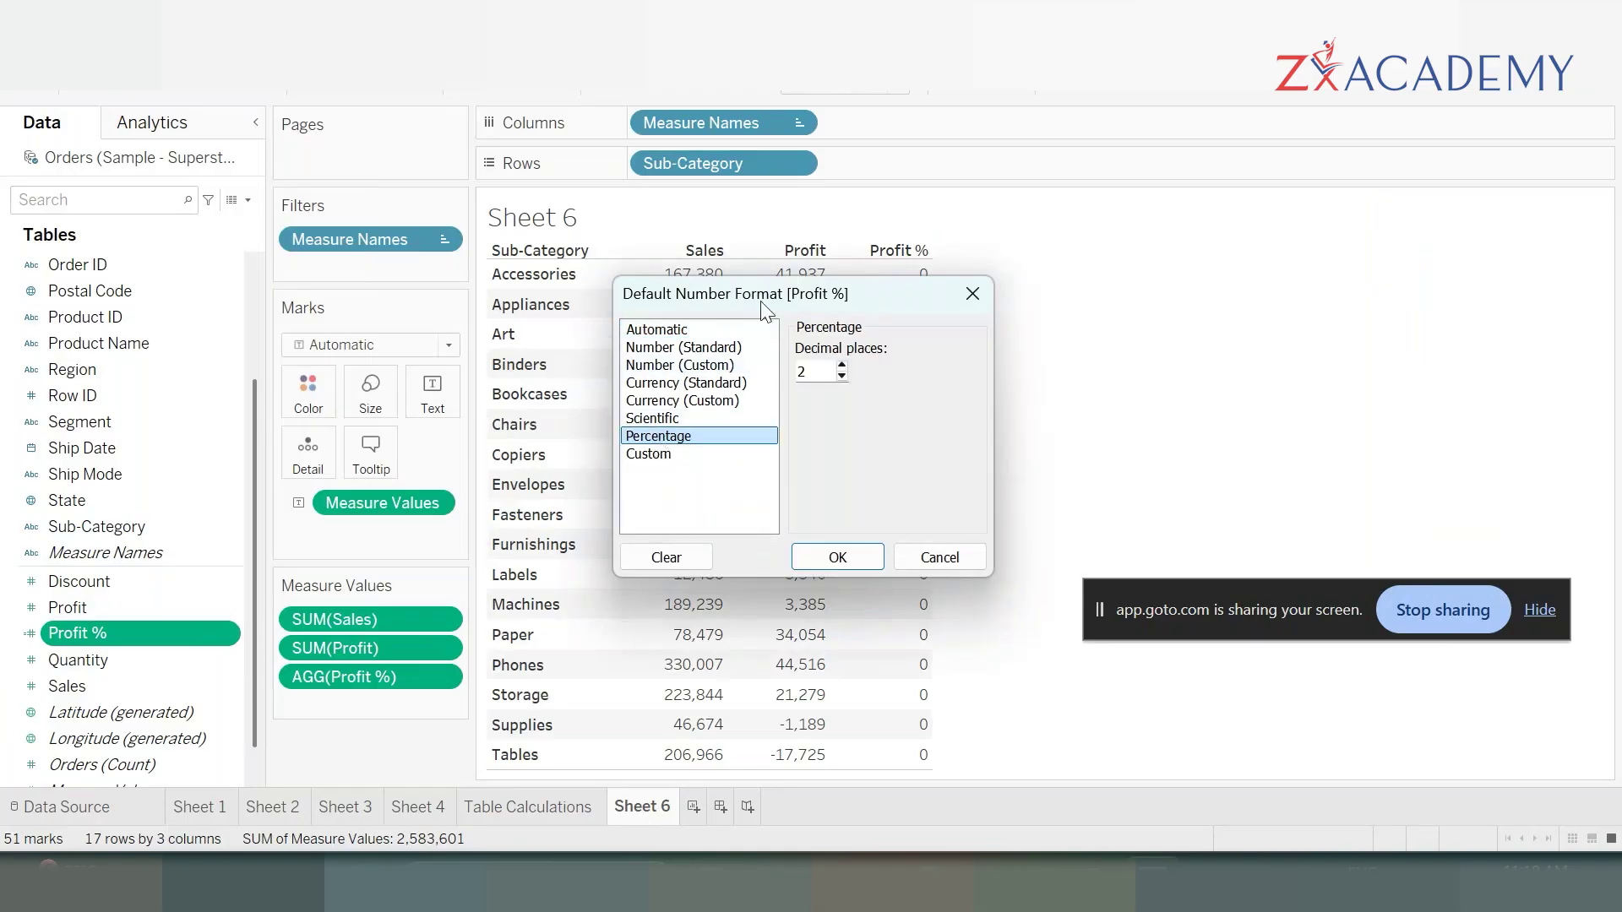
left_click_drag(777, 294, 1213, 177)
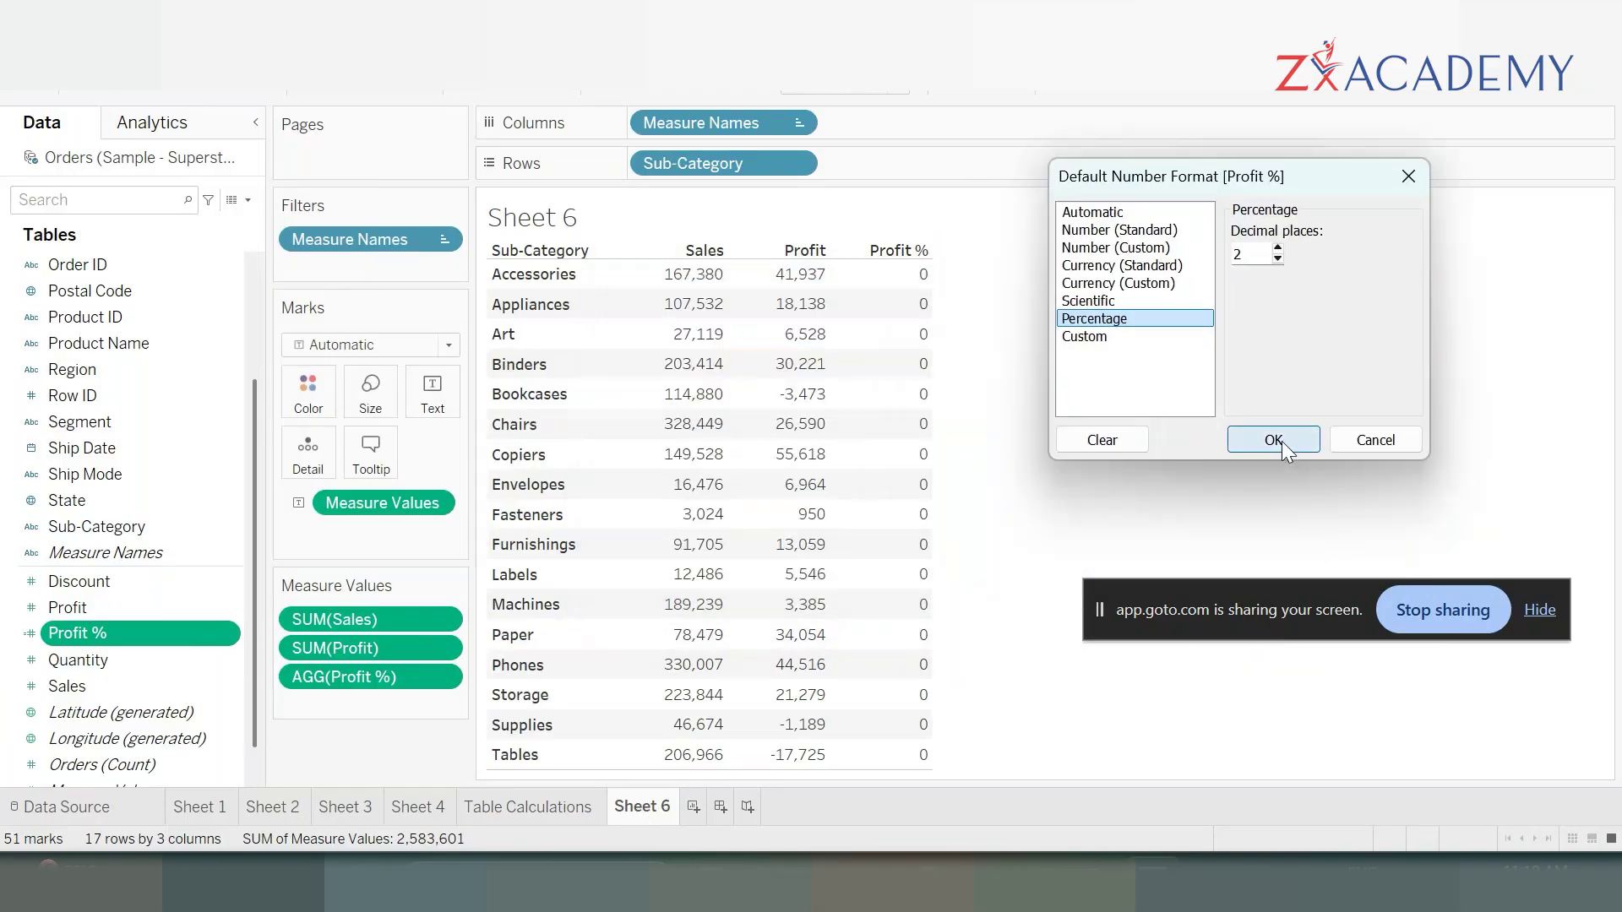
left_click(1281, 441)
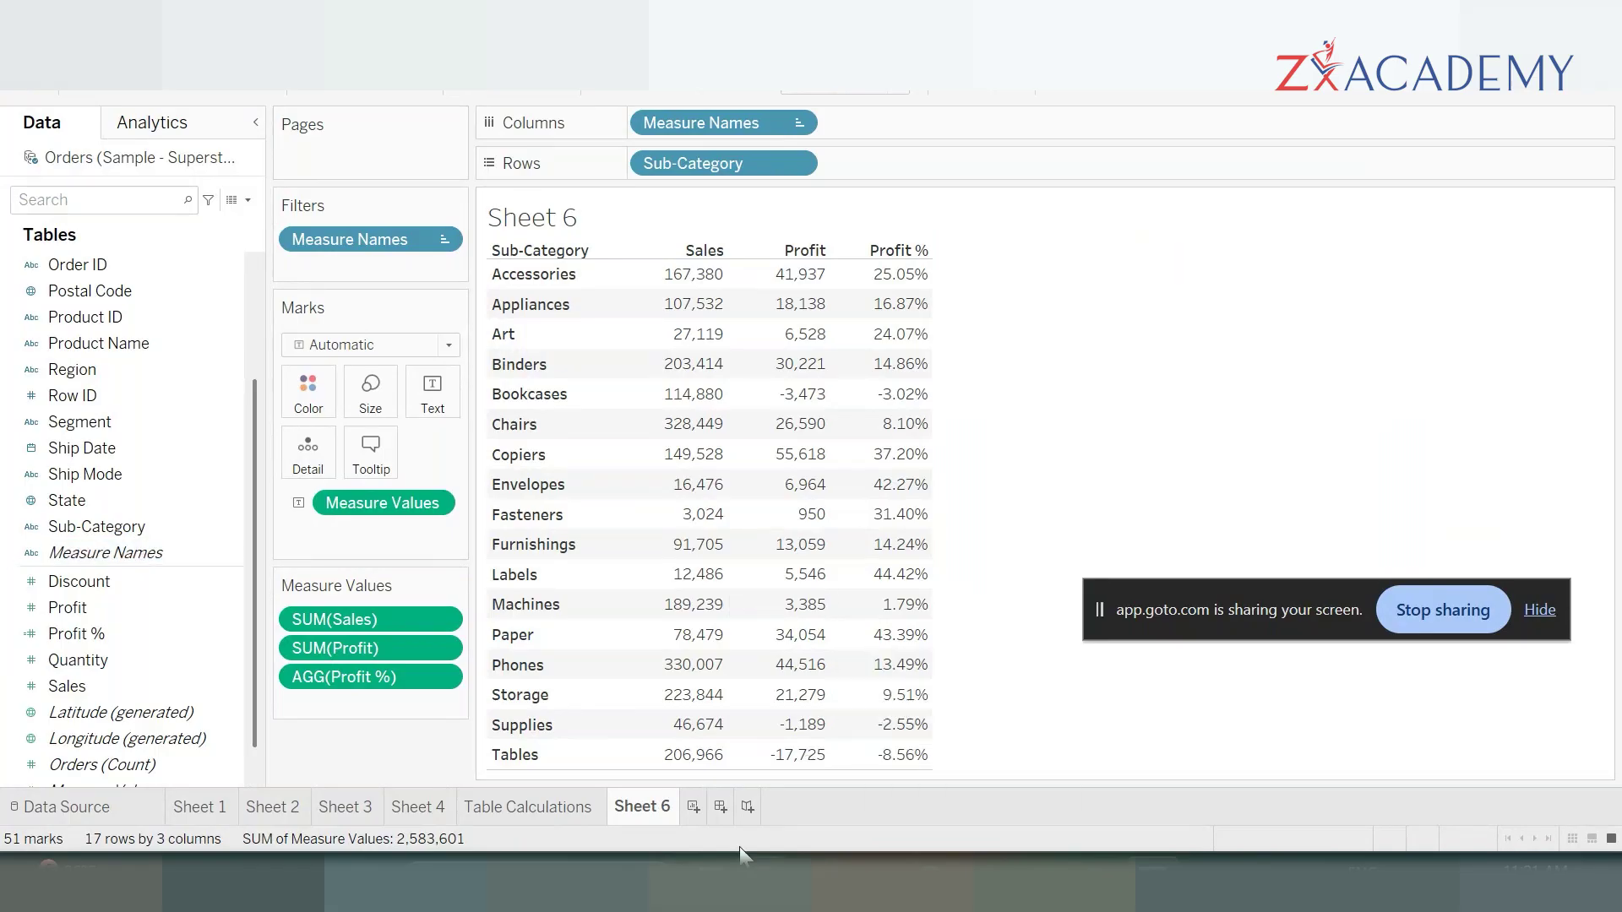
- Create a new worksheet listing total Sales for each Sub-Category
left_click(692, 807)
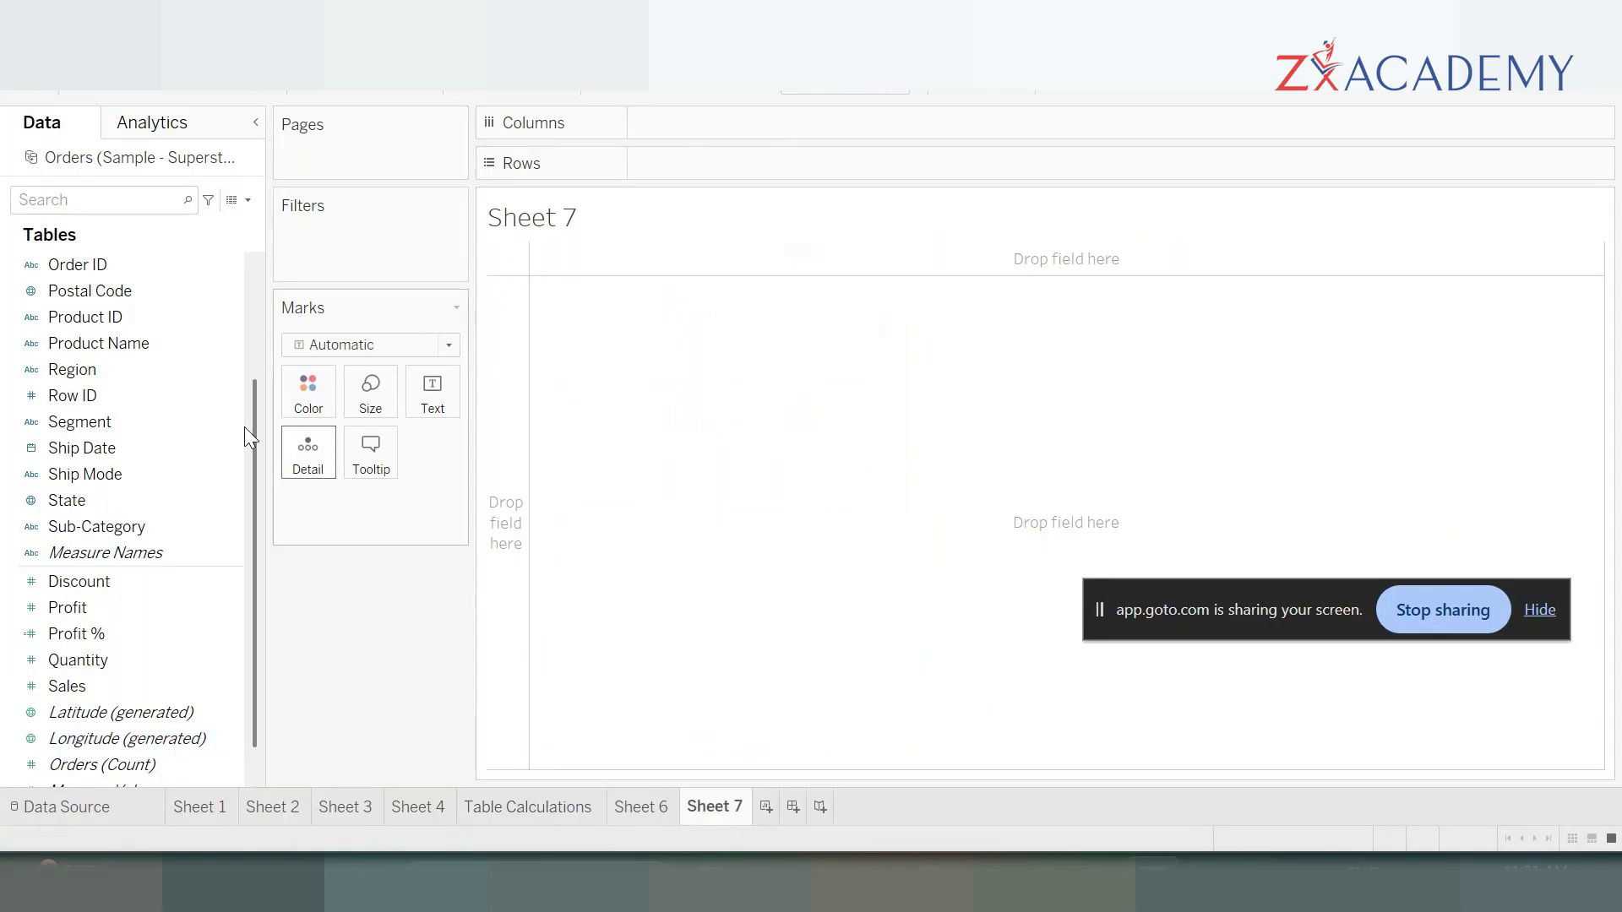
double_click(129, 530)
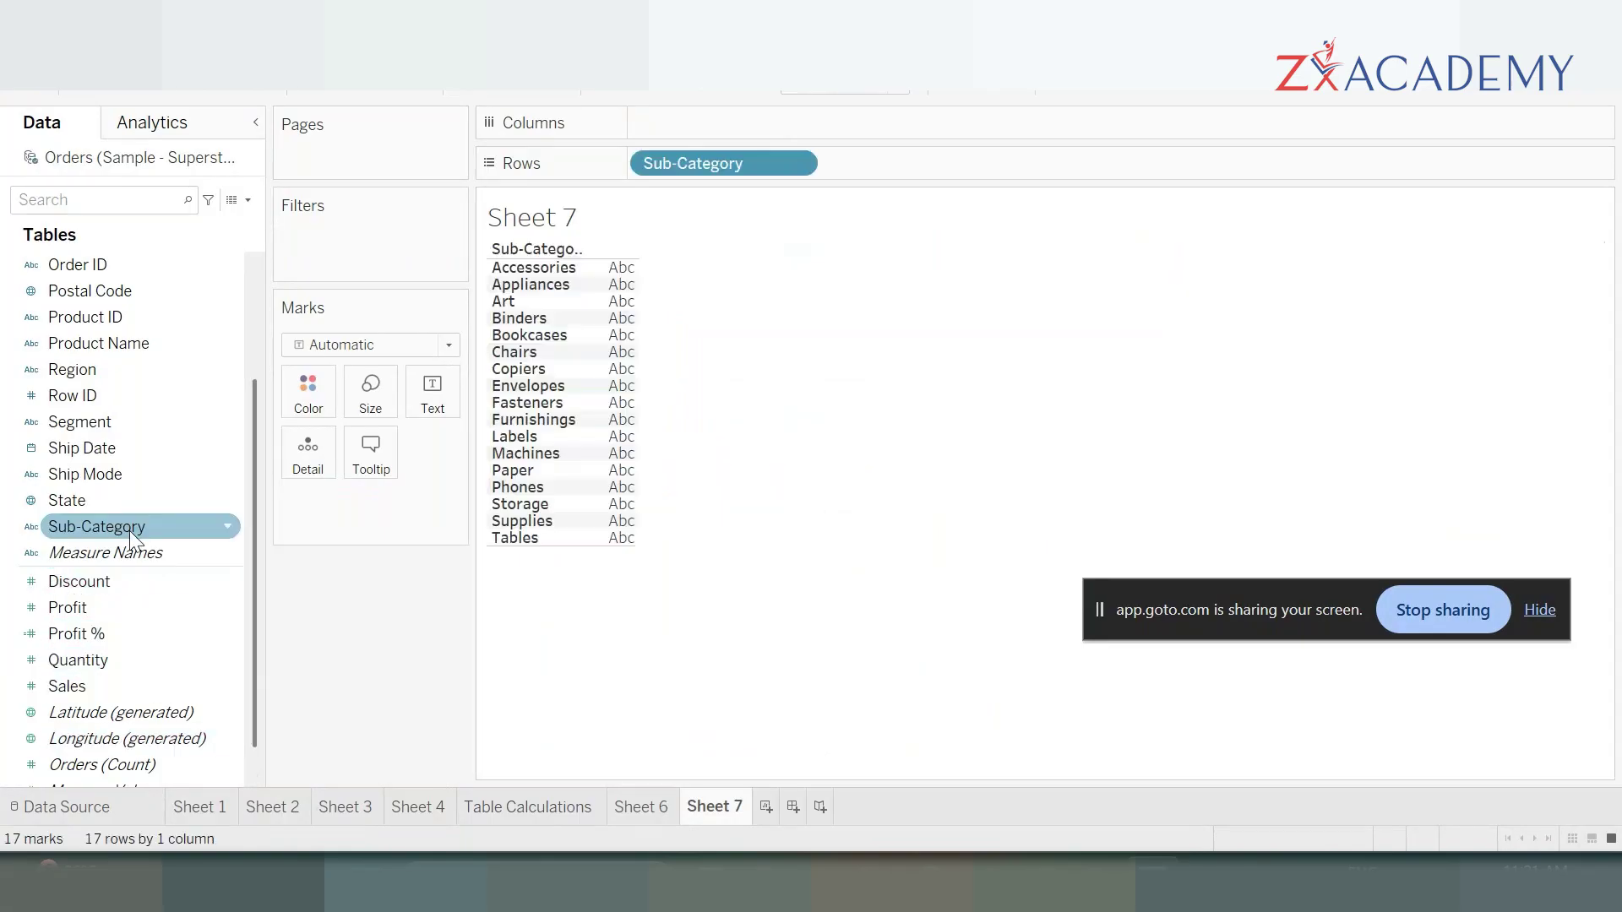
double_click(114, 686)
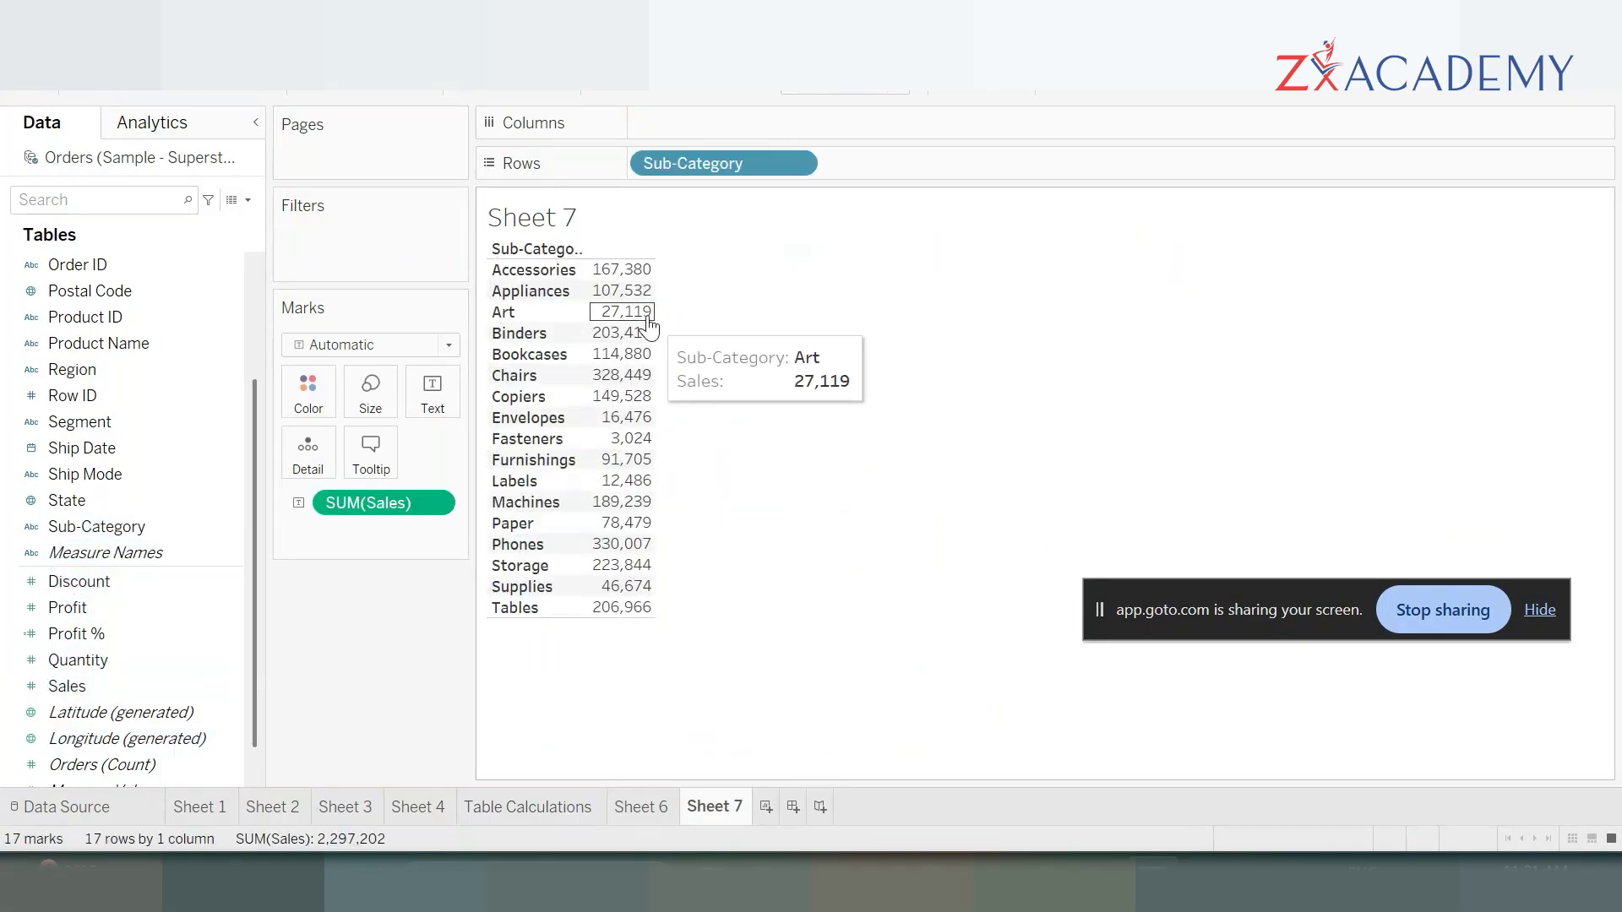
mouse_move(615, 376)
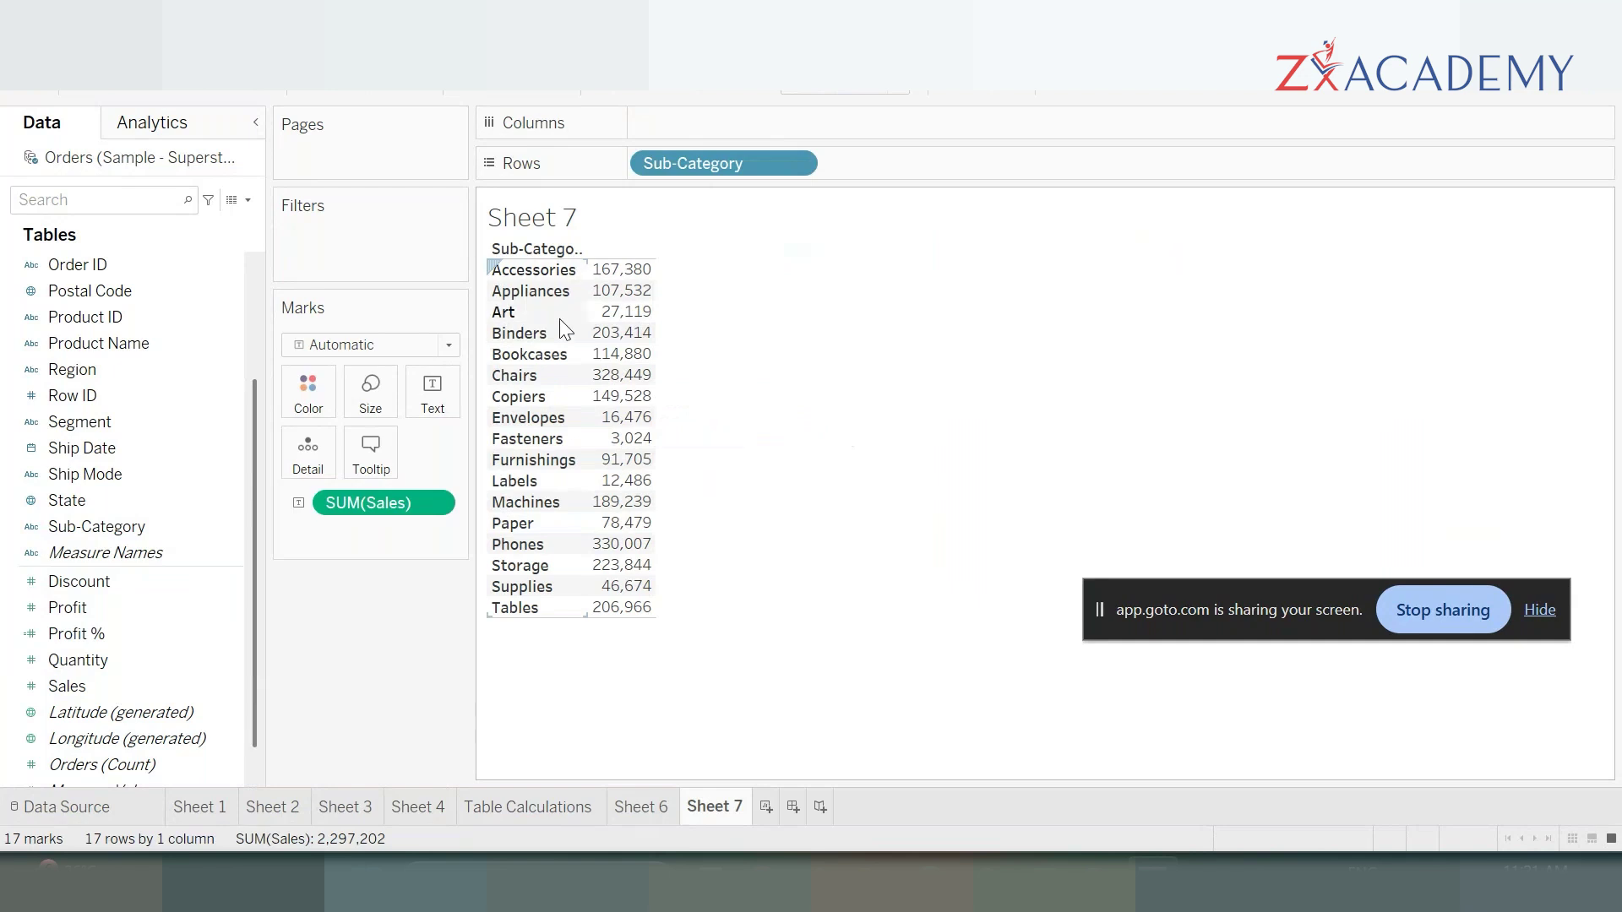
- Apply the Rank quick table calculation to the Sales measure of the sub-category table
left_click(429, 504)
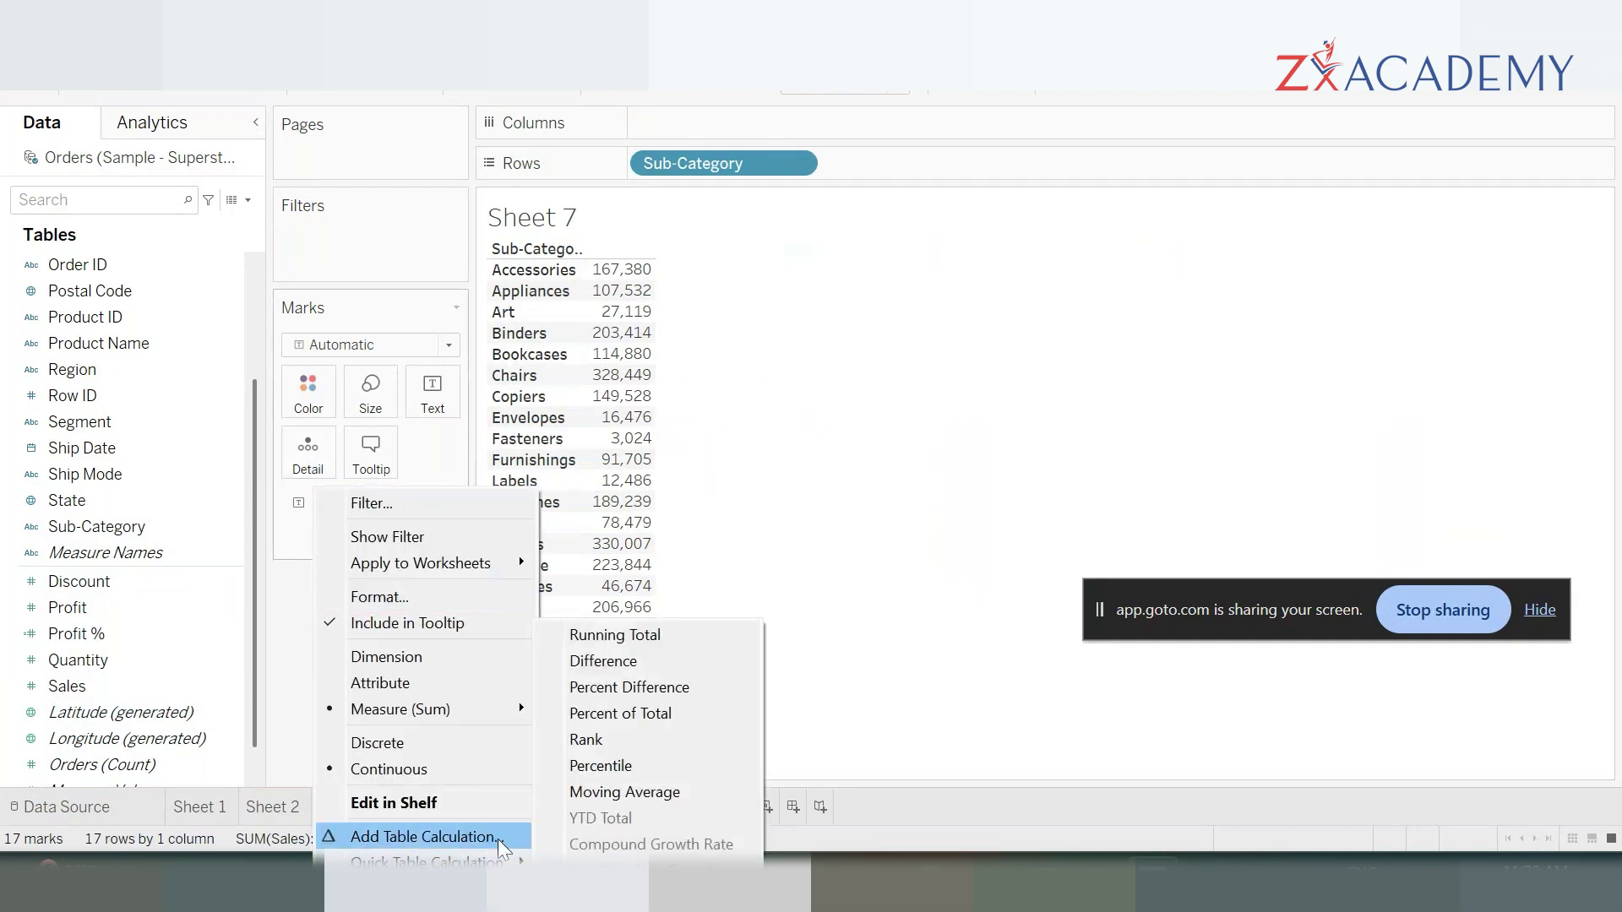
left_click(677, 740)
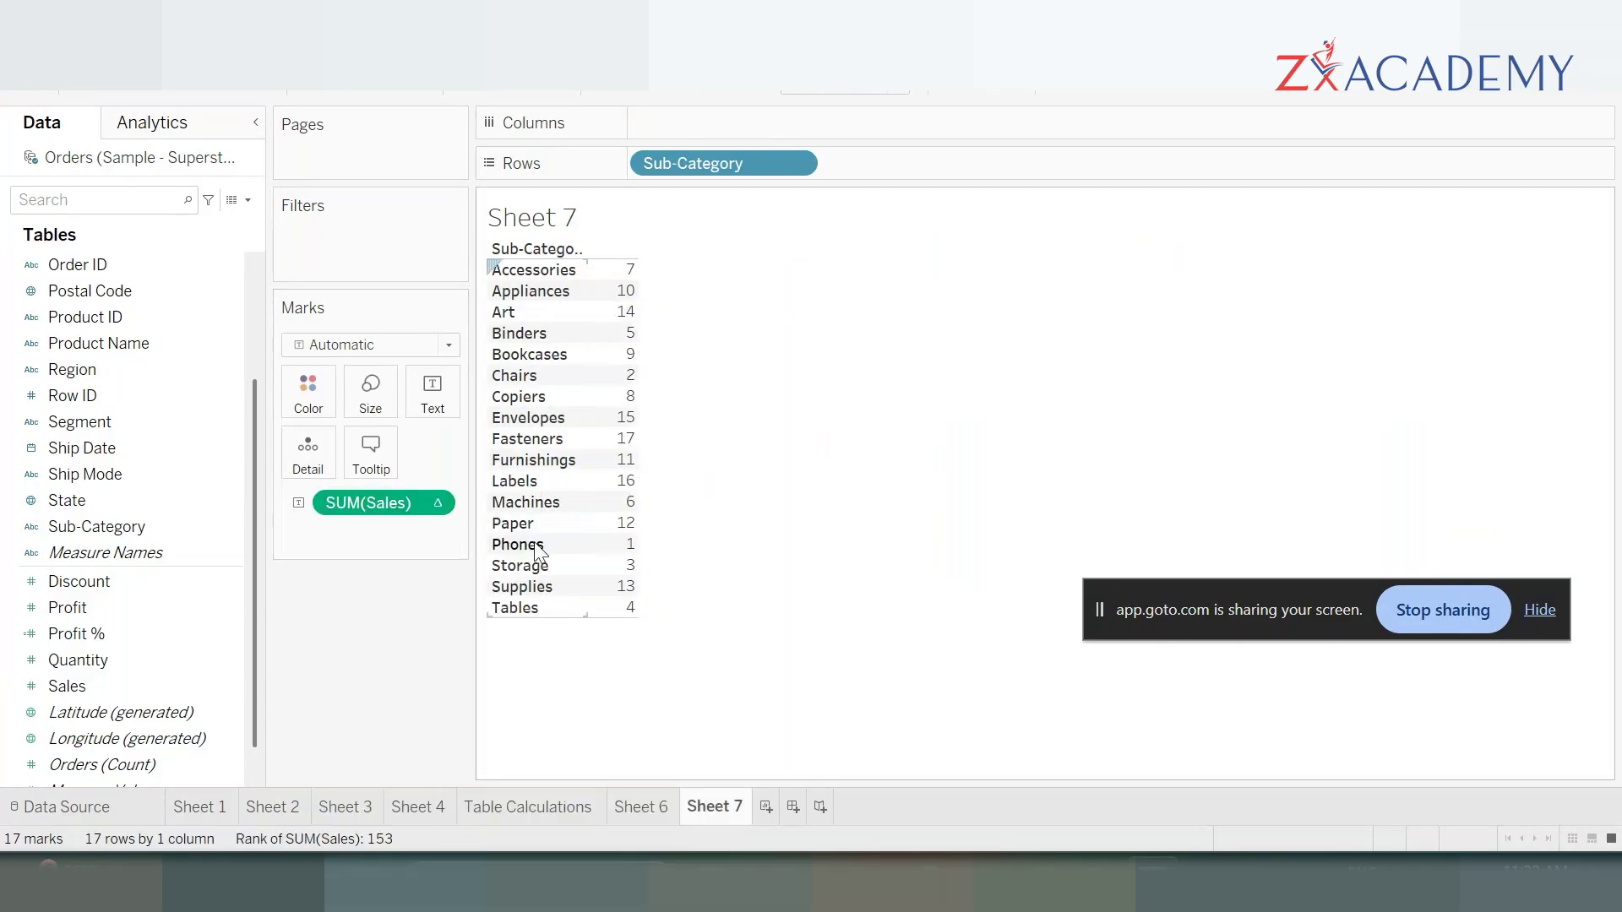
mouse_move(621, 563)
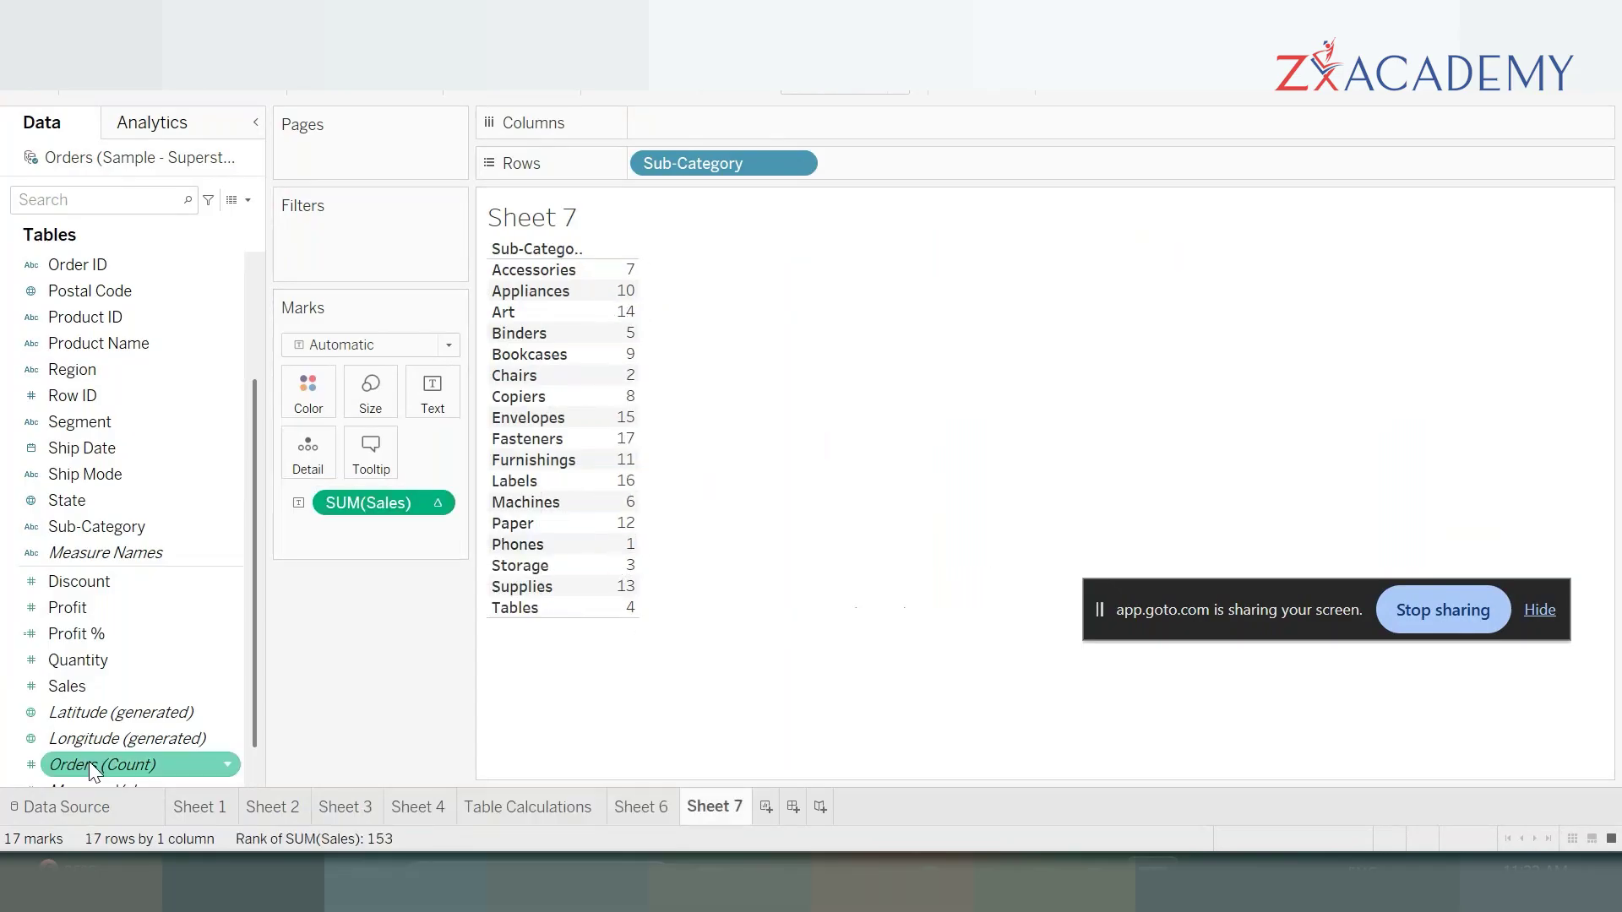
- Add plain Sales to the table ahead of the rank measure and widen the two measure columns
double_click(90, 688)
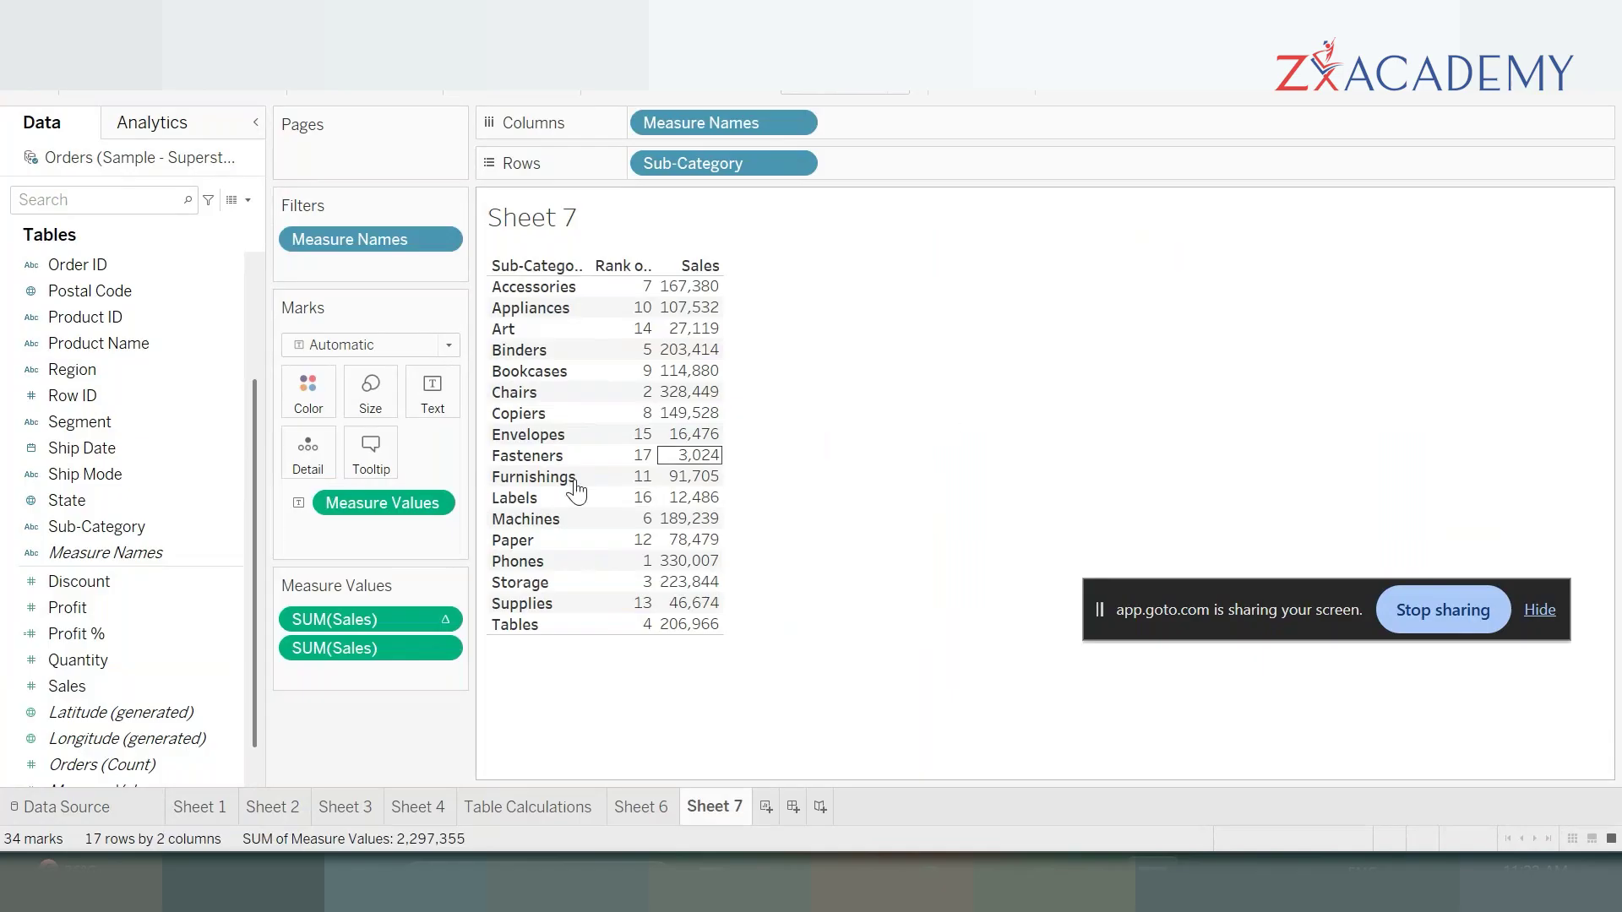
left_click_drag(356, 625, 367, 675)
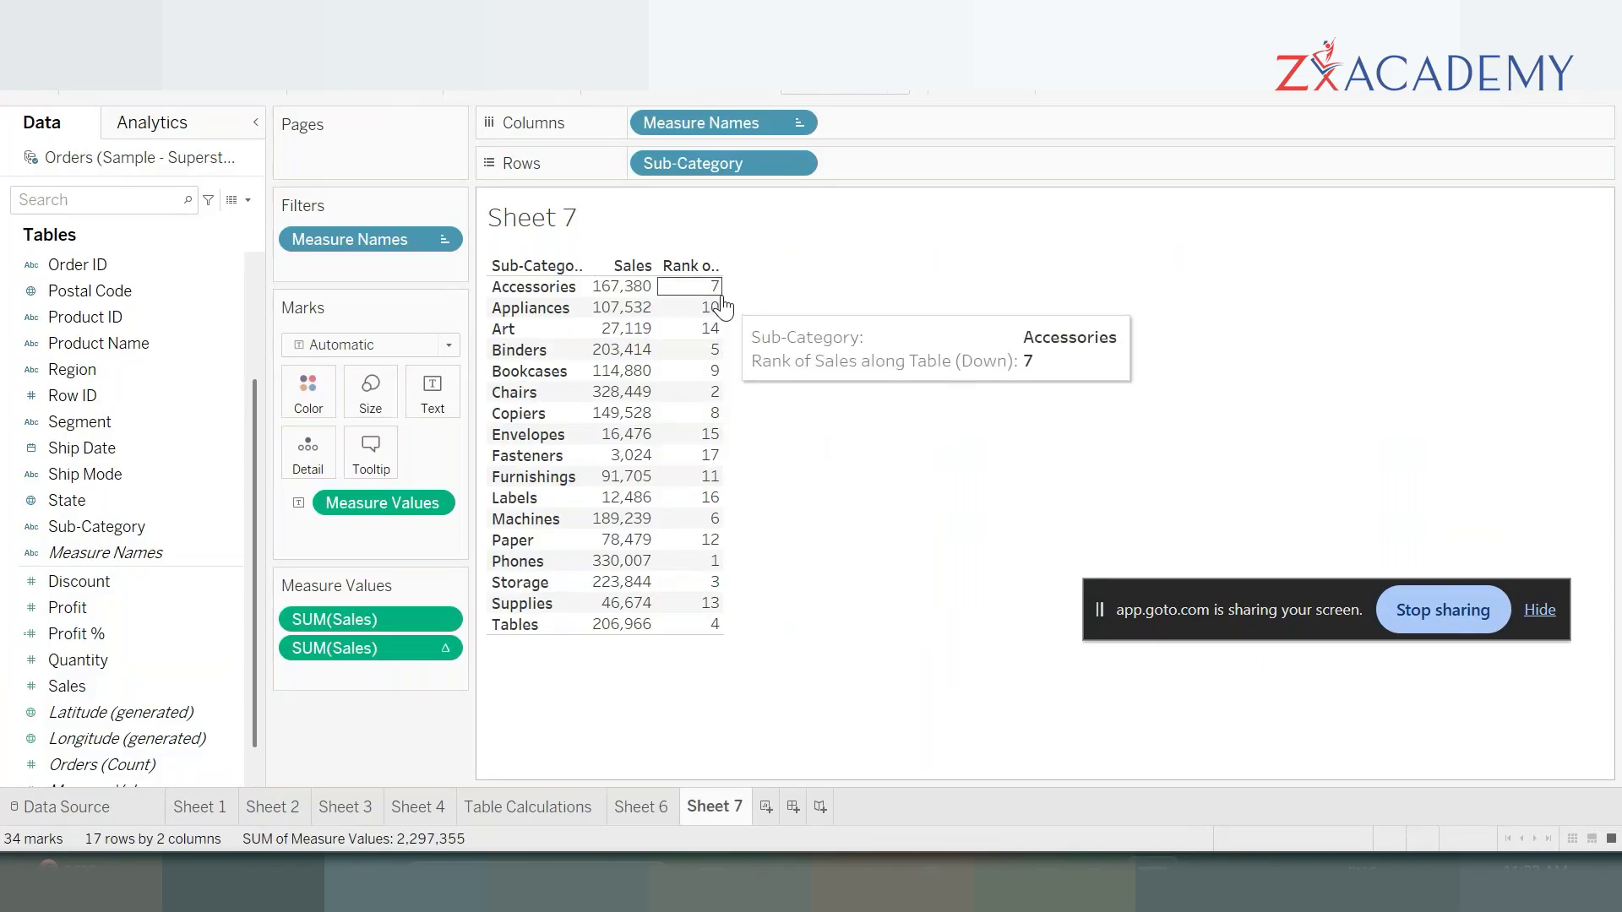
mouse_move(722, 298)
left_click_drag(723, 297, 811, 312)
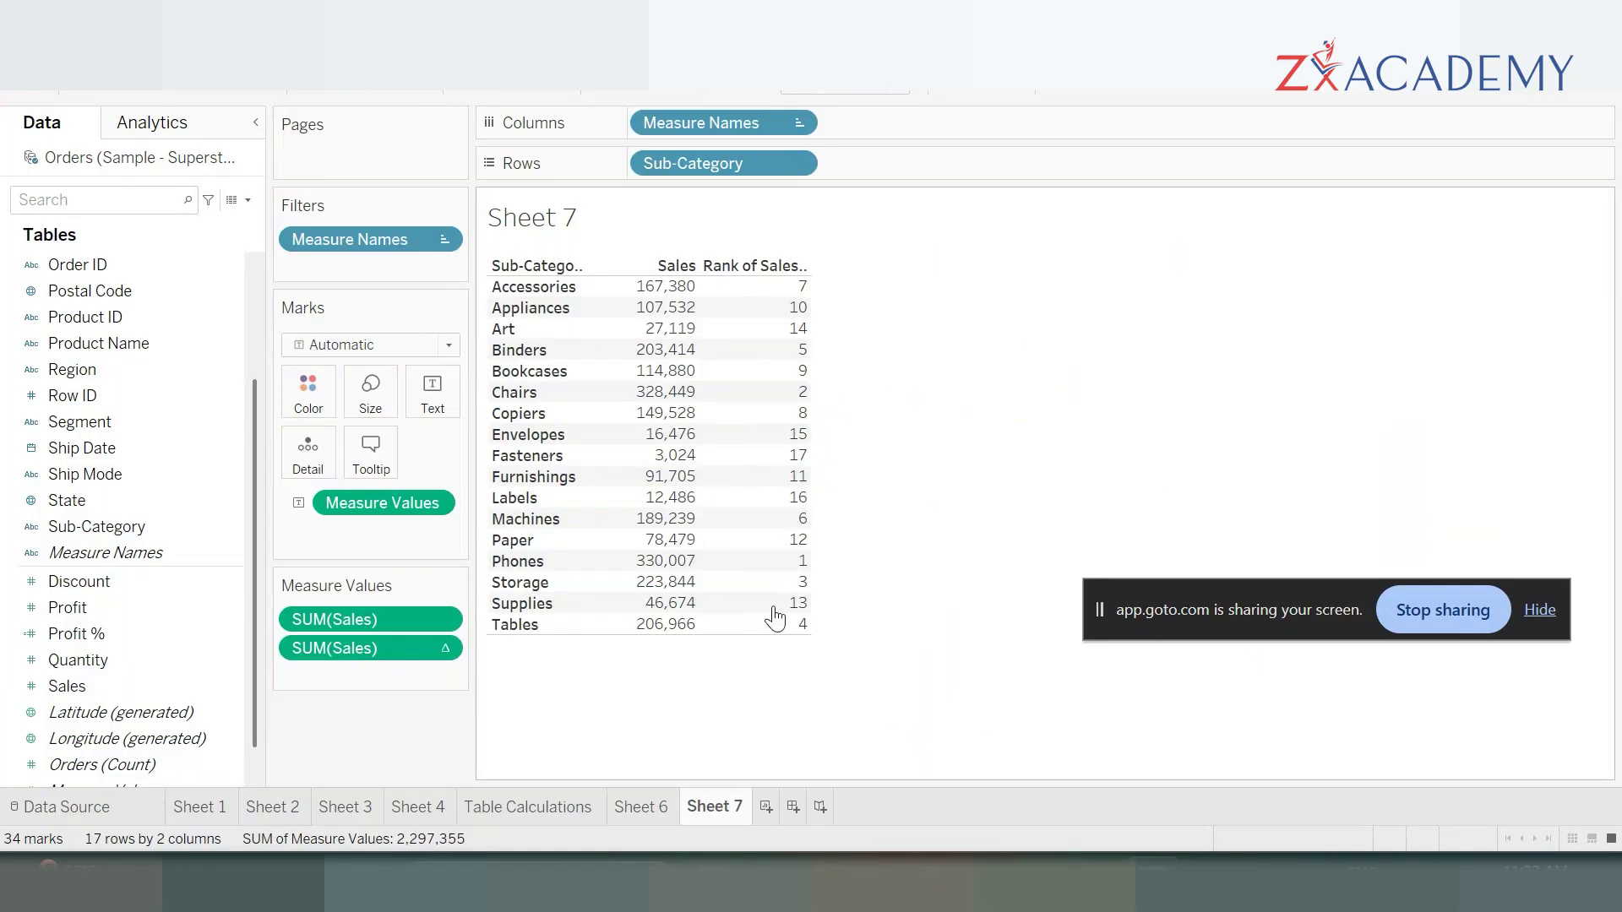
- Sort the sub-categories by Sales in descending order and clear the column selection
left_click(683, 265)
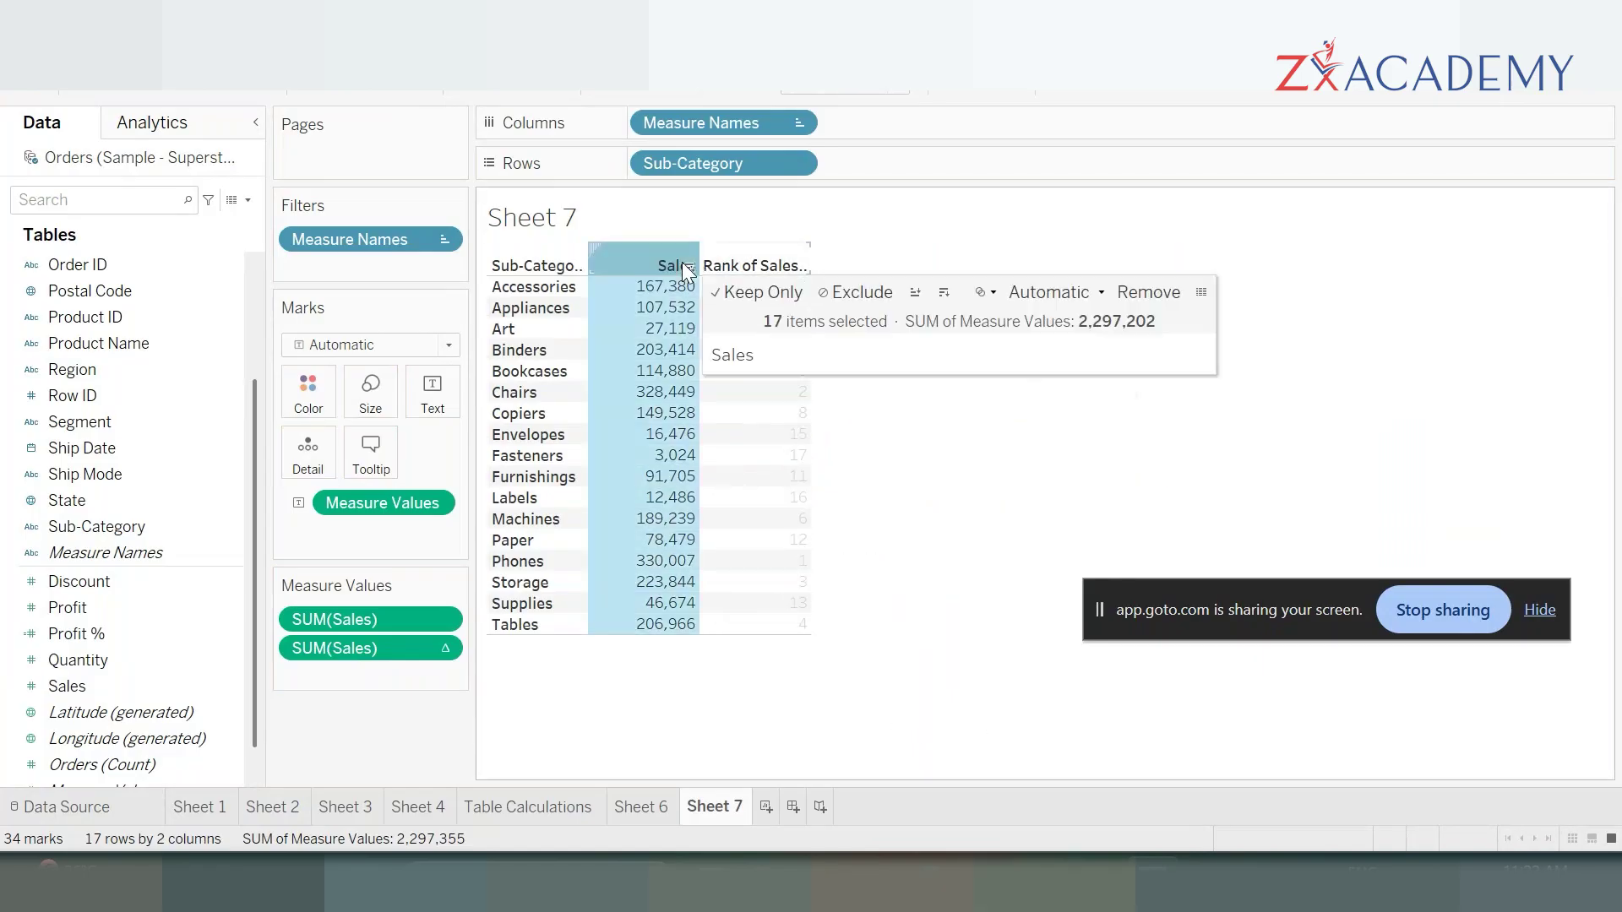
left_click(689, 266)
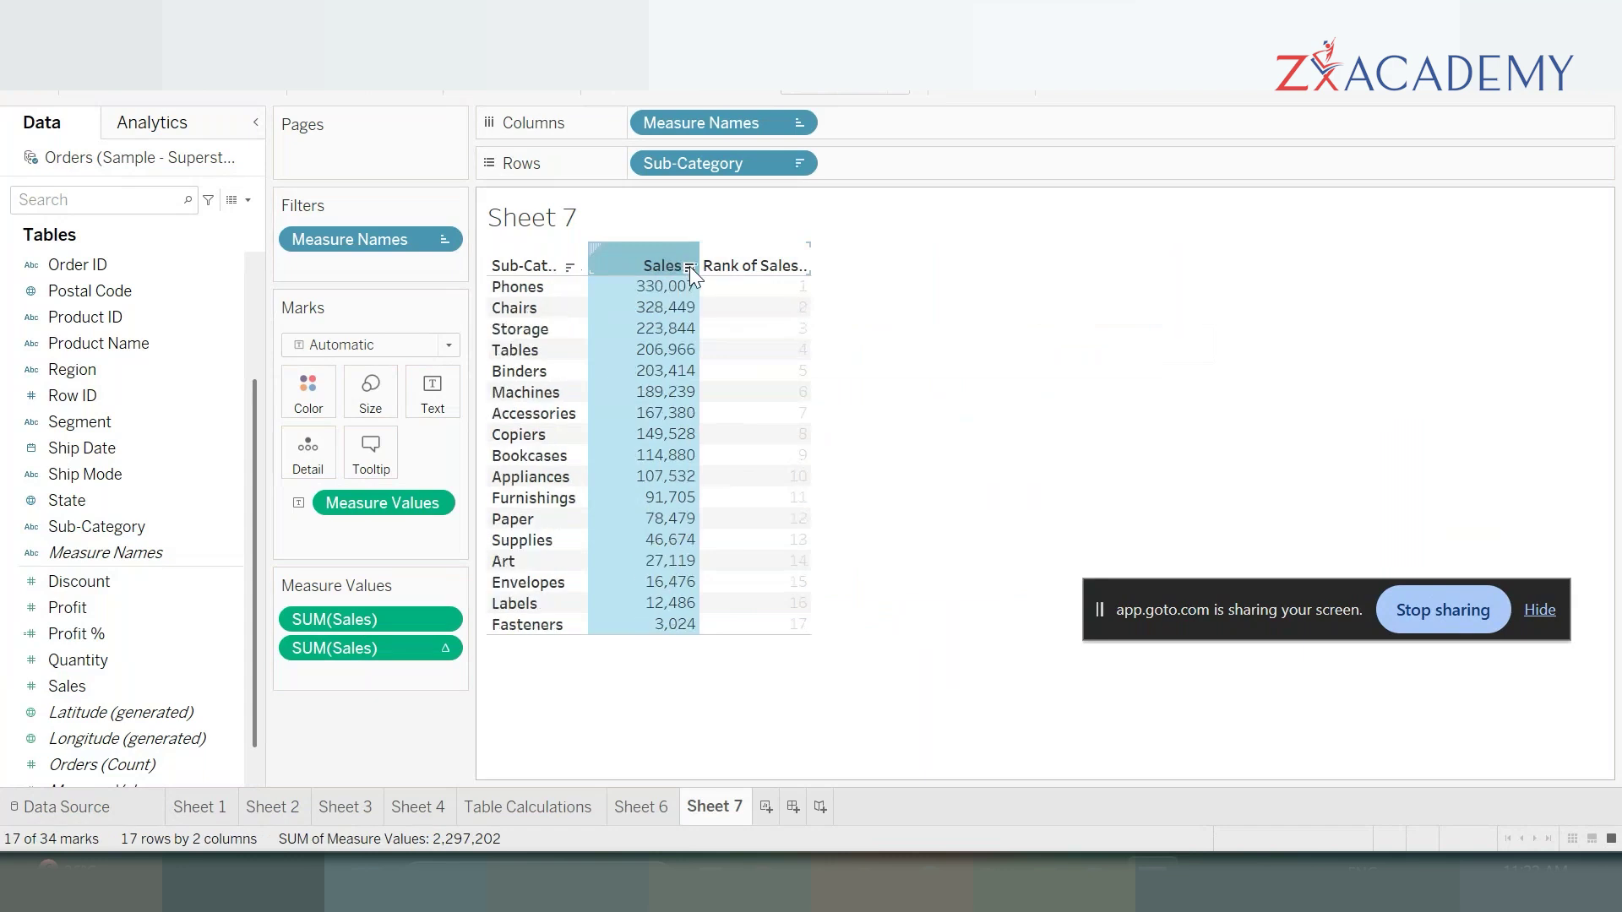
left_click(930, 302)
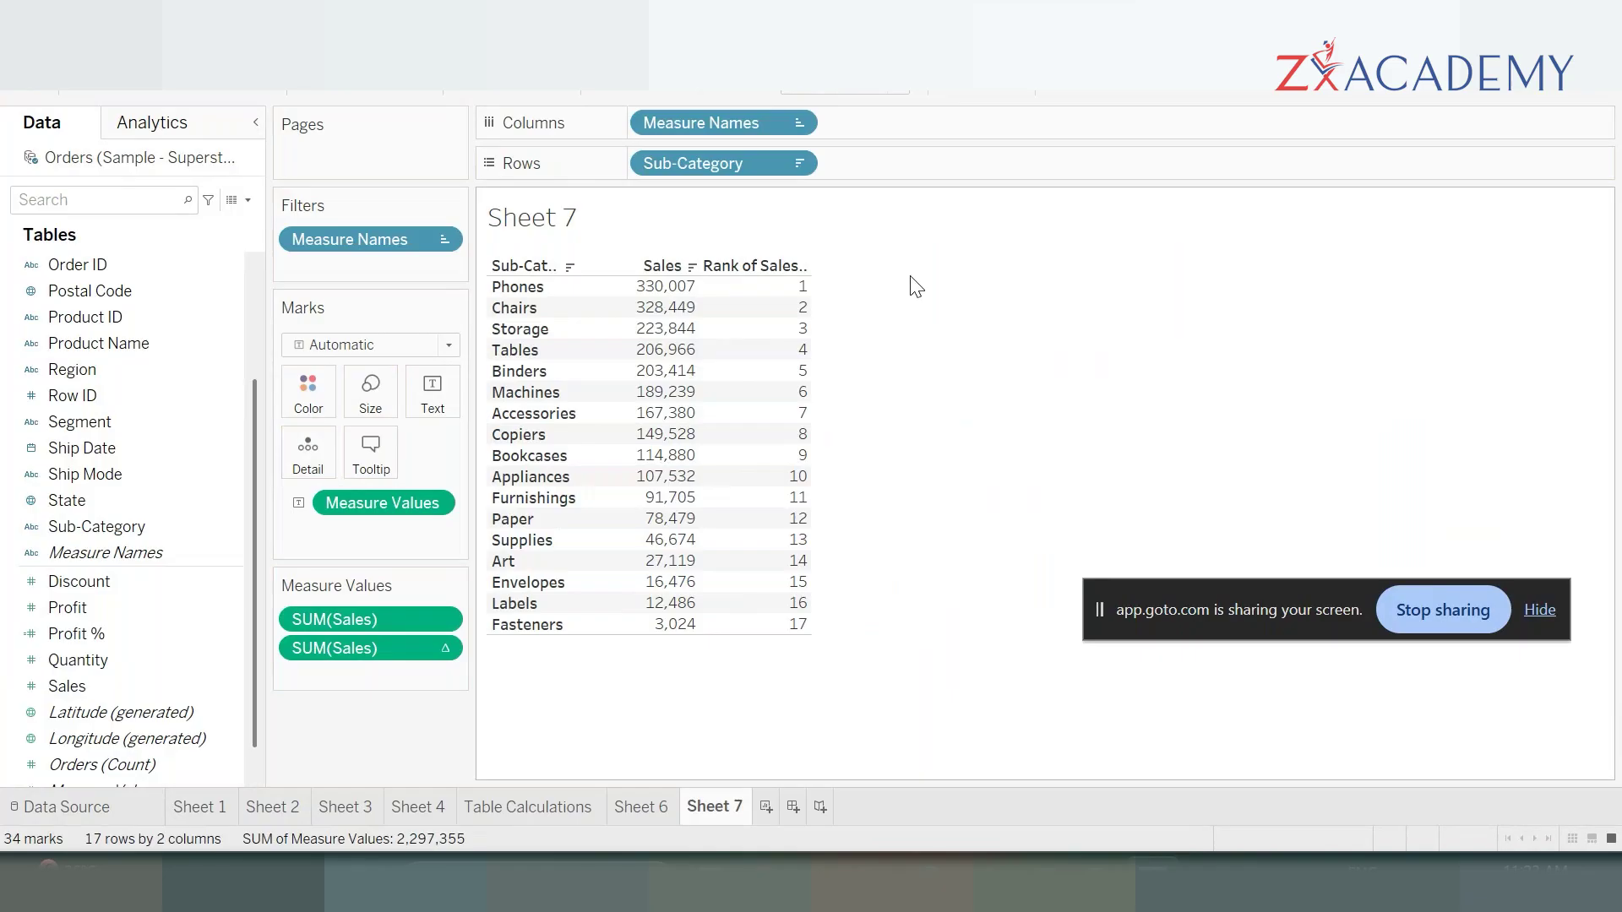
key("XF86MonBrightnessDown")
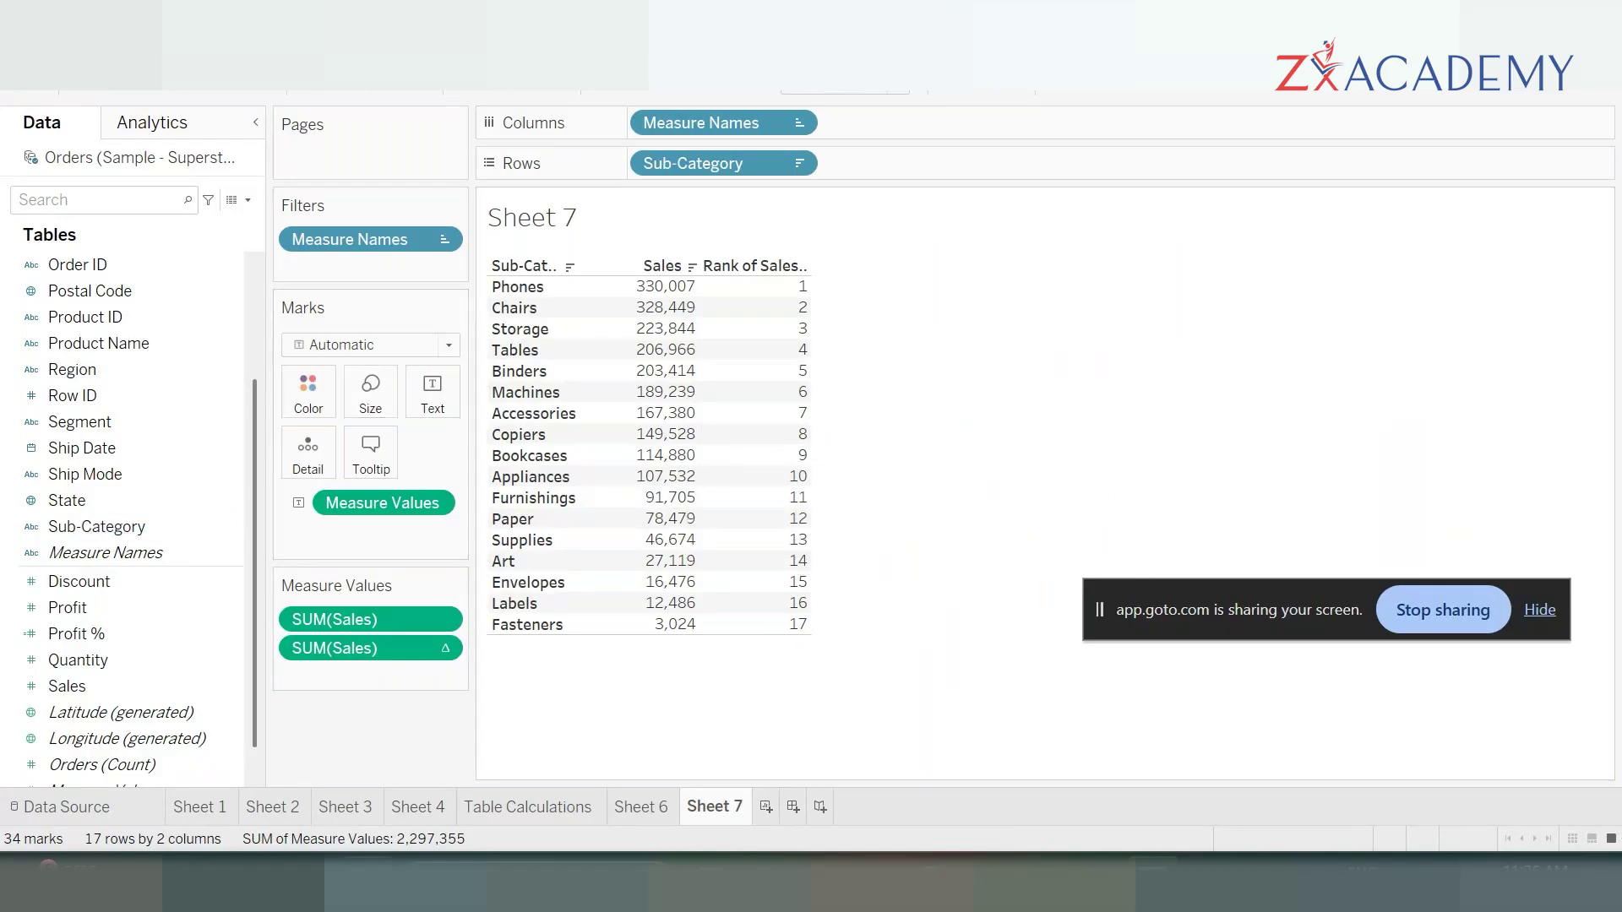
- Add Category ahead of Sub-Category in the rows and compute the sales rank along Sub-Category so it restarts within each category
scroll(131, 355, "up", 3)
left_click_drag(112, 265, 632, 160)
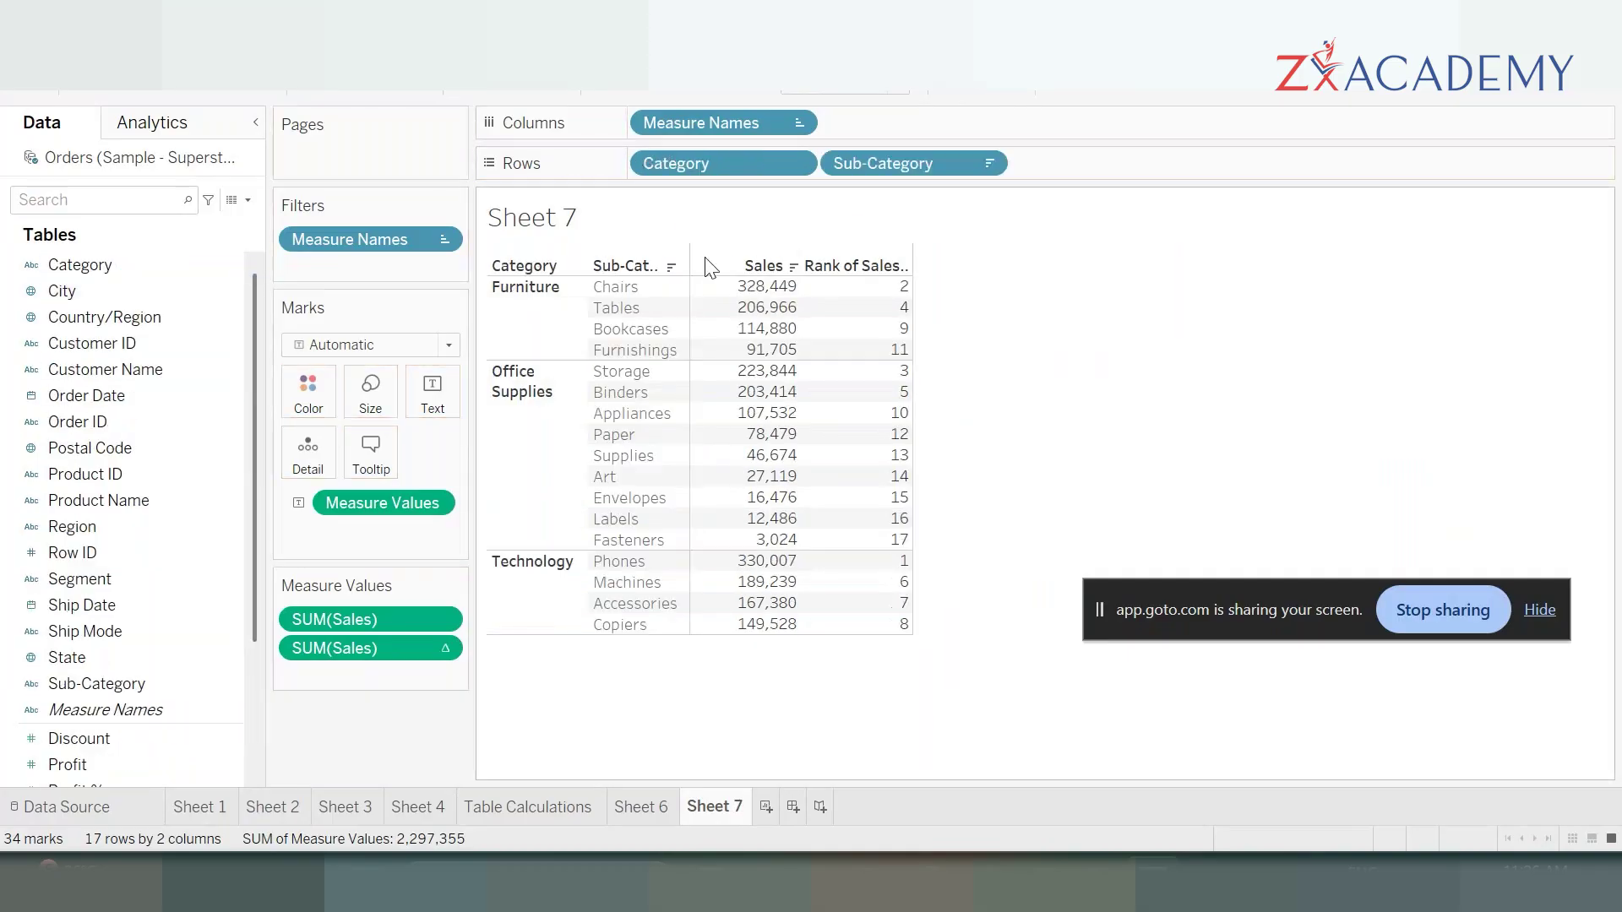
left_click(443, 649)
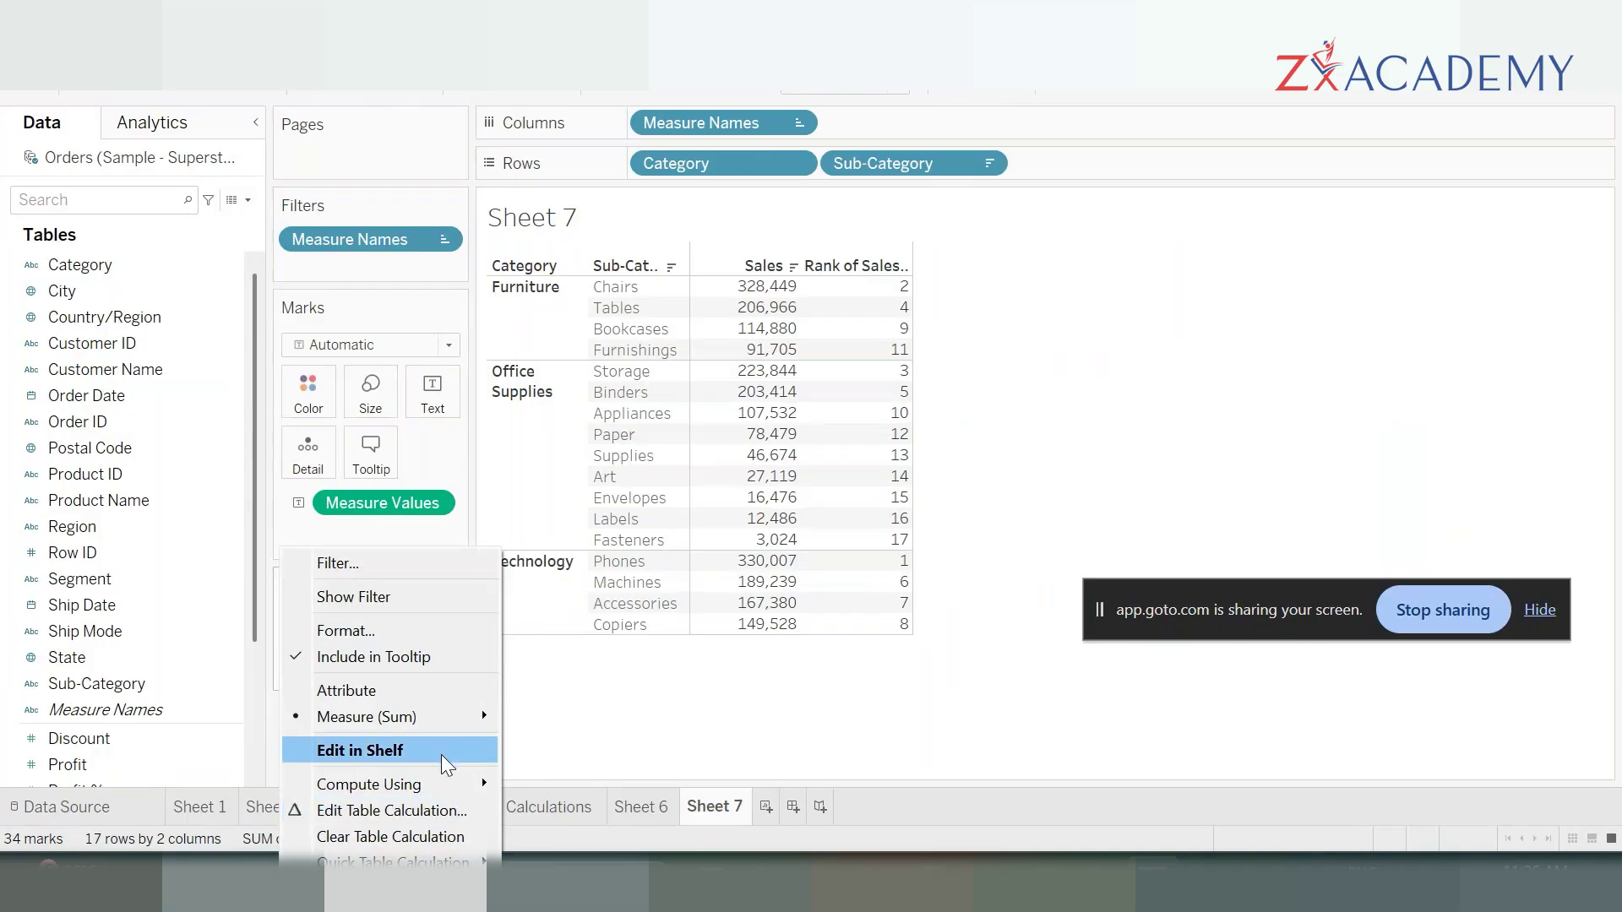
mouse_move(480, 787)
left_click(574, 895)
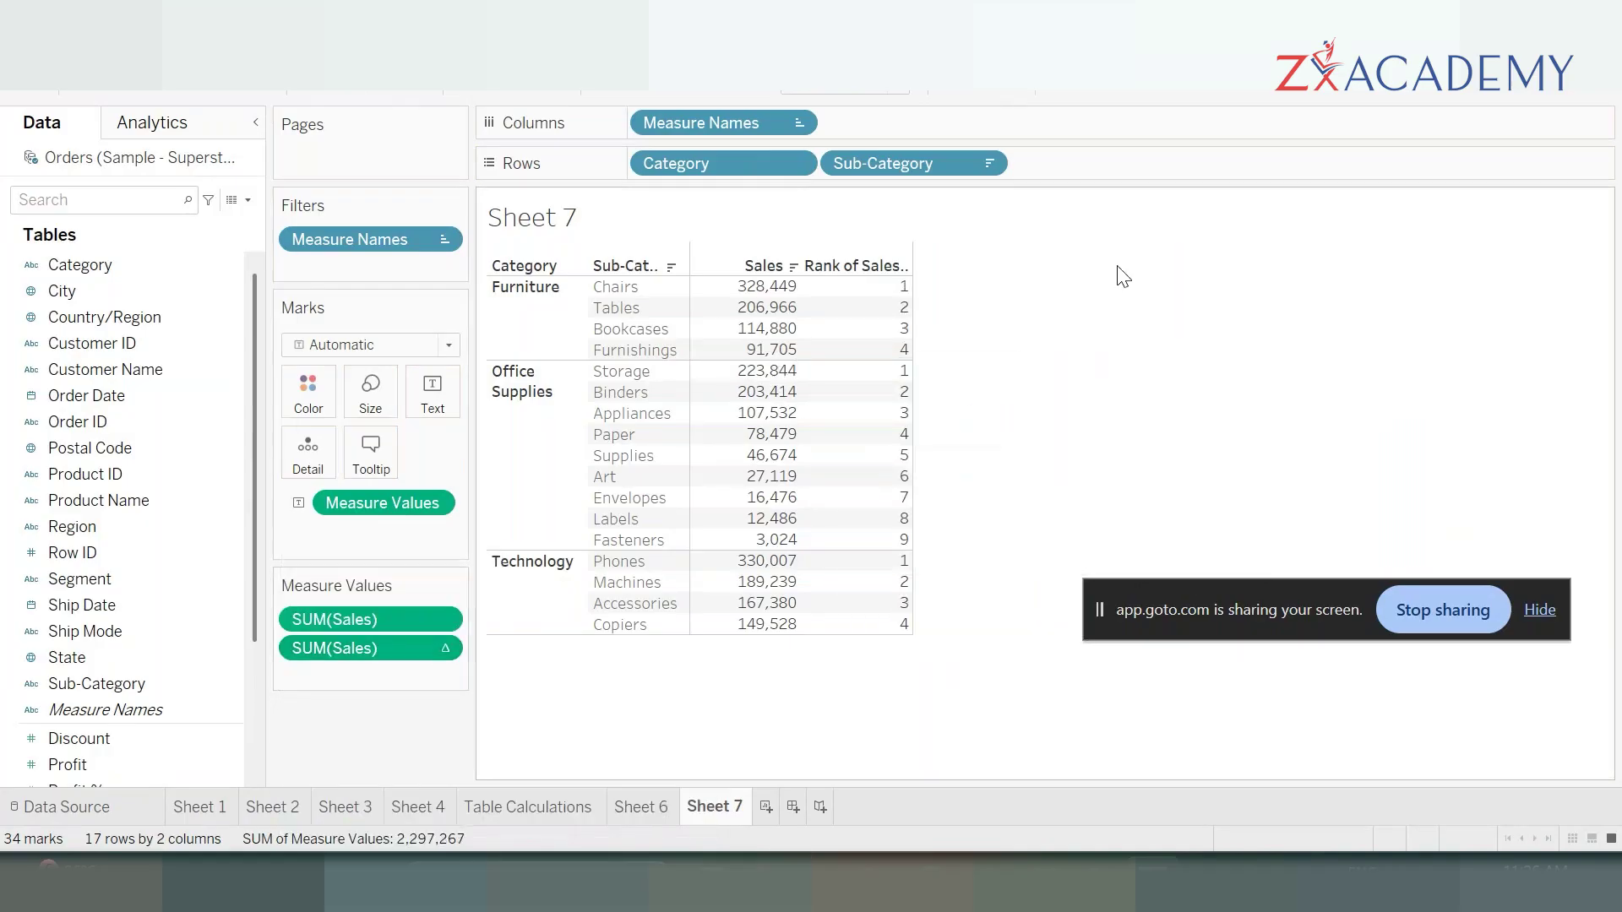
mouse_move(859, 460)
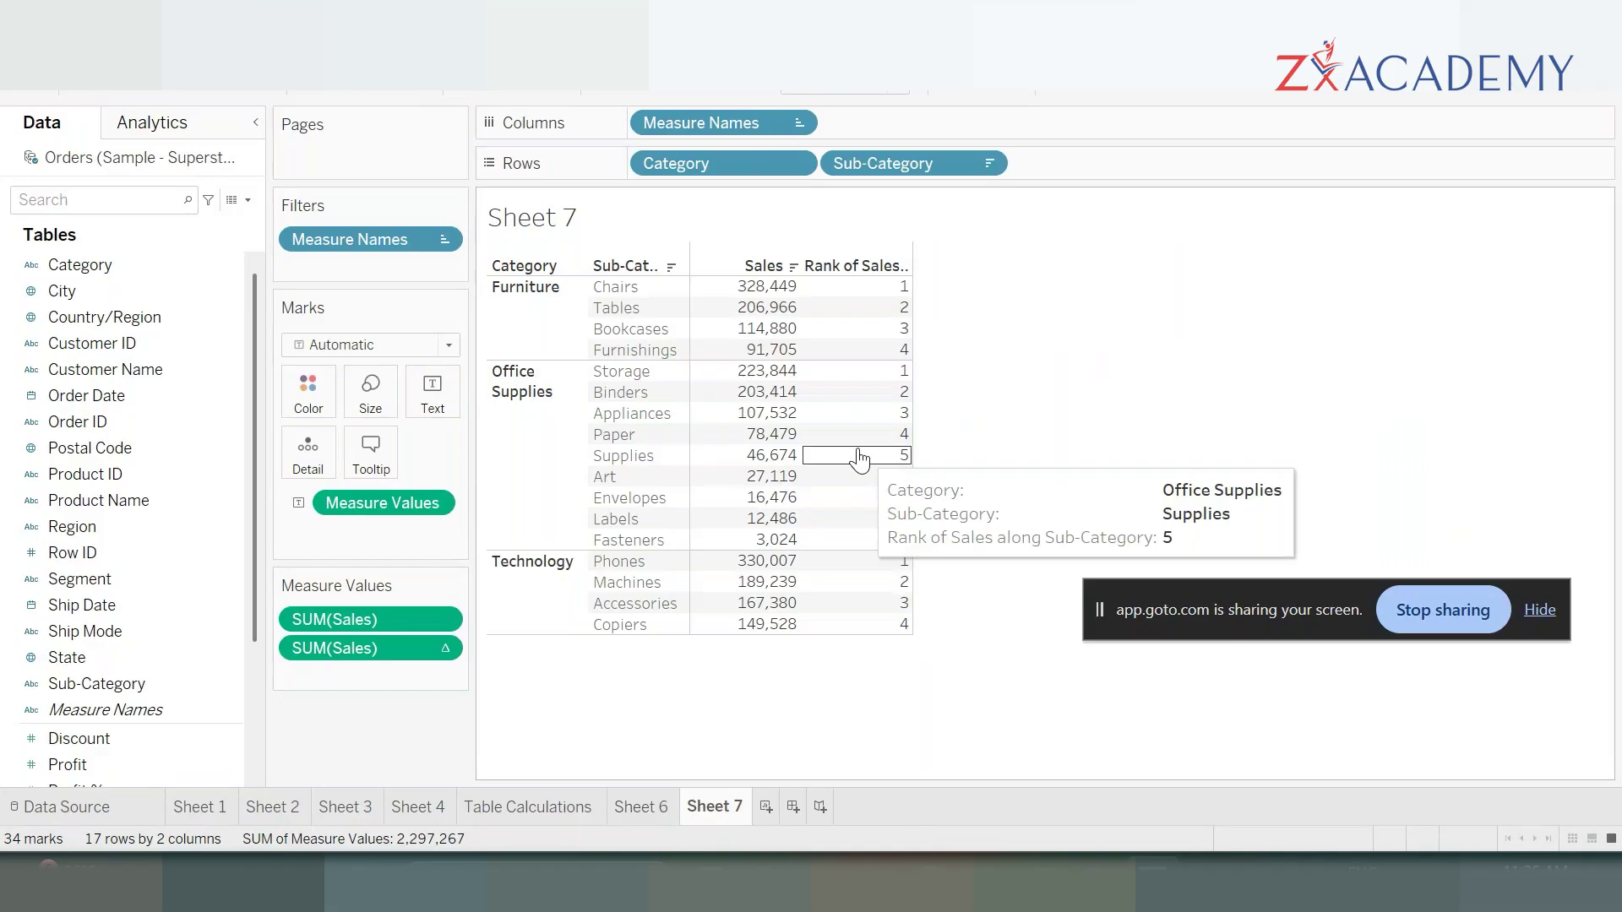
- Create a new worksheet showing total Sales by Region and State in rows
left_click(765, 808)
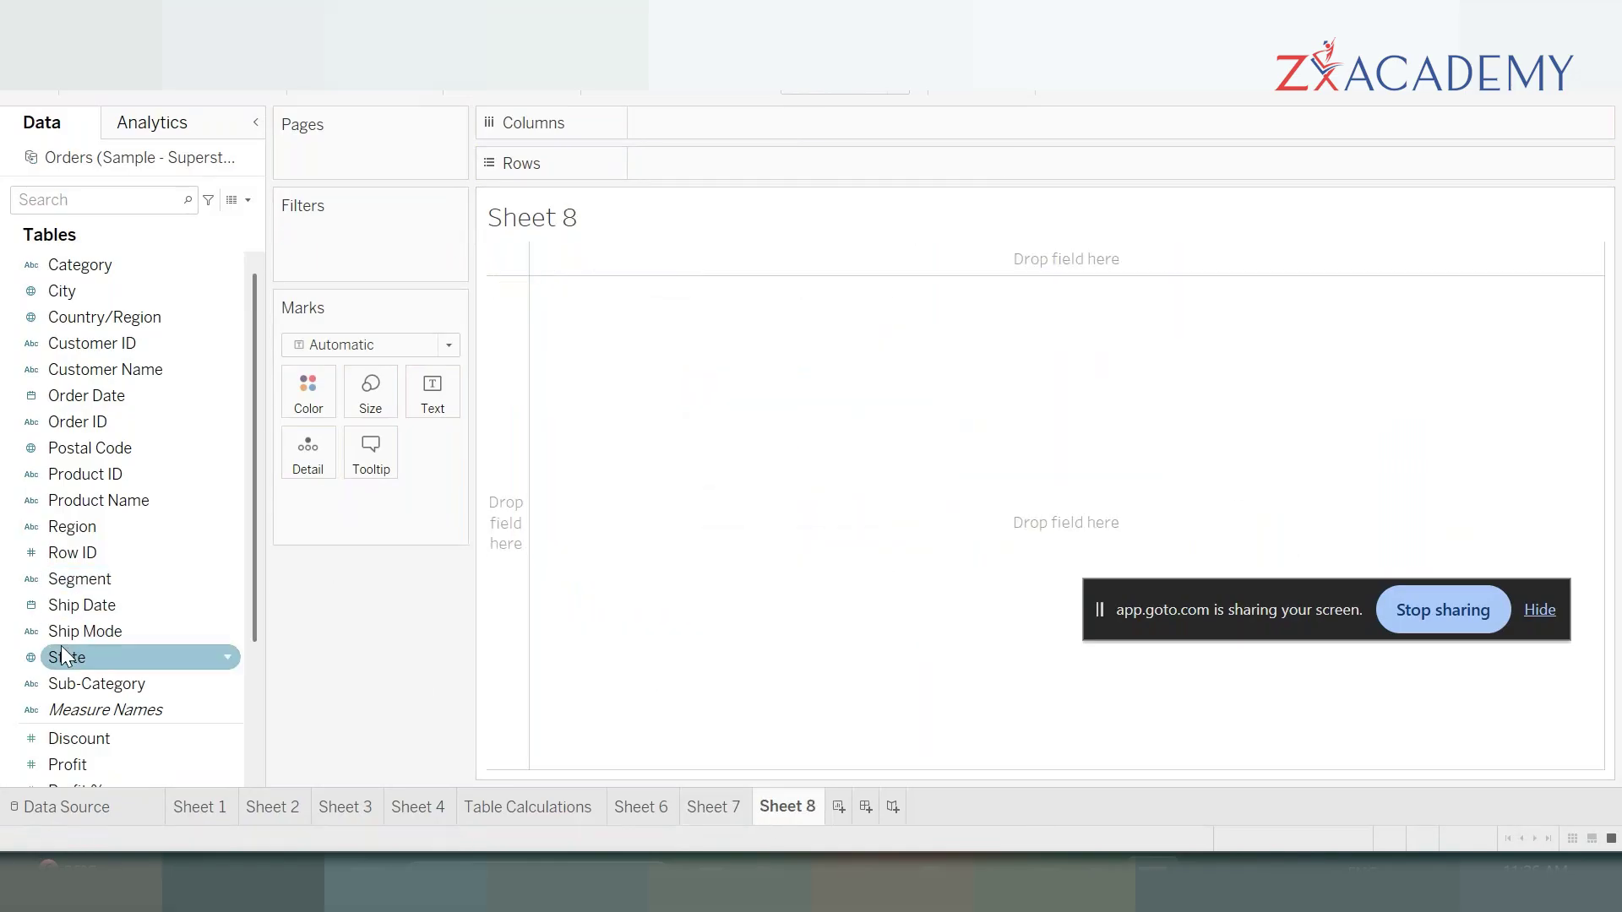
double_click(124, 524)
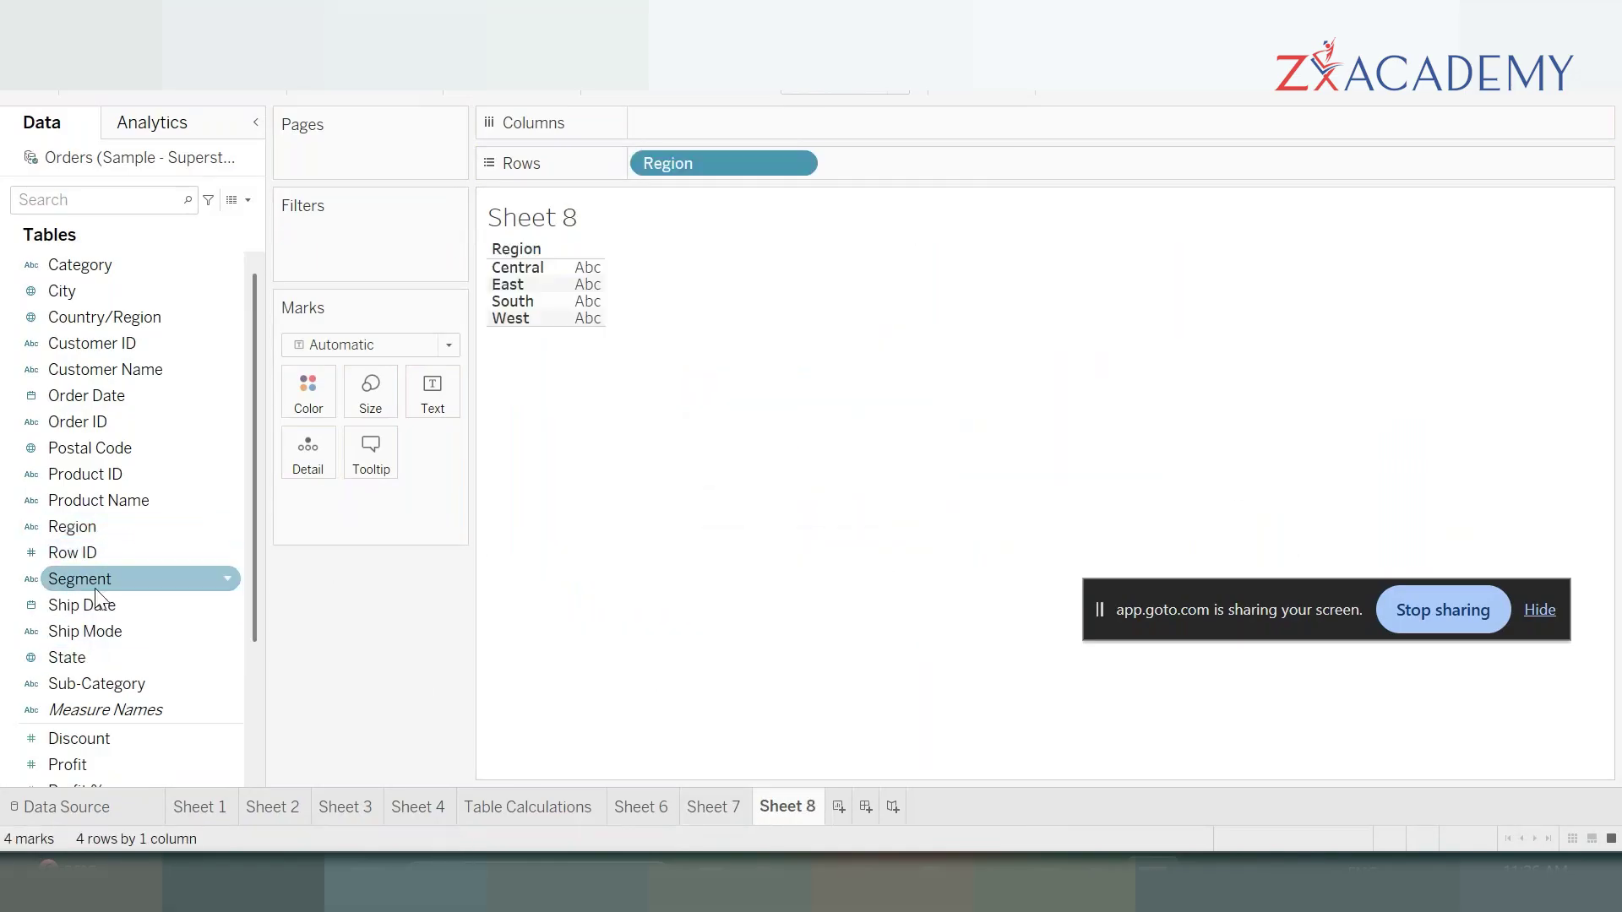
double_click(79, 659)
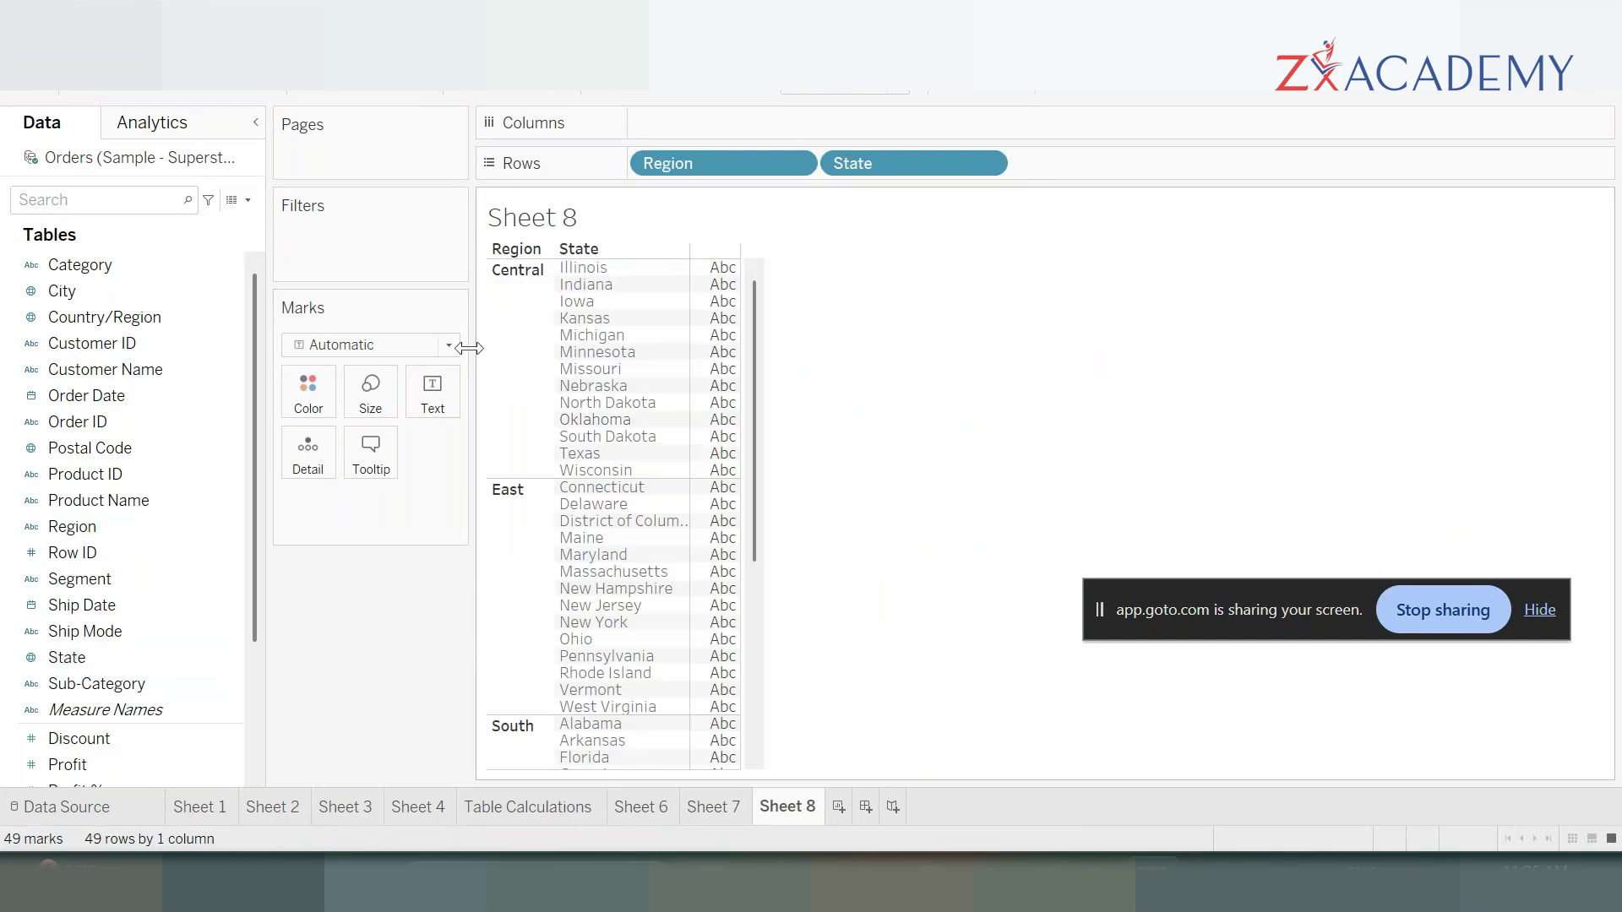
scroll(105, 763, "down", 2)
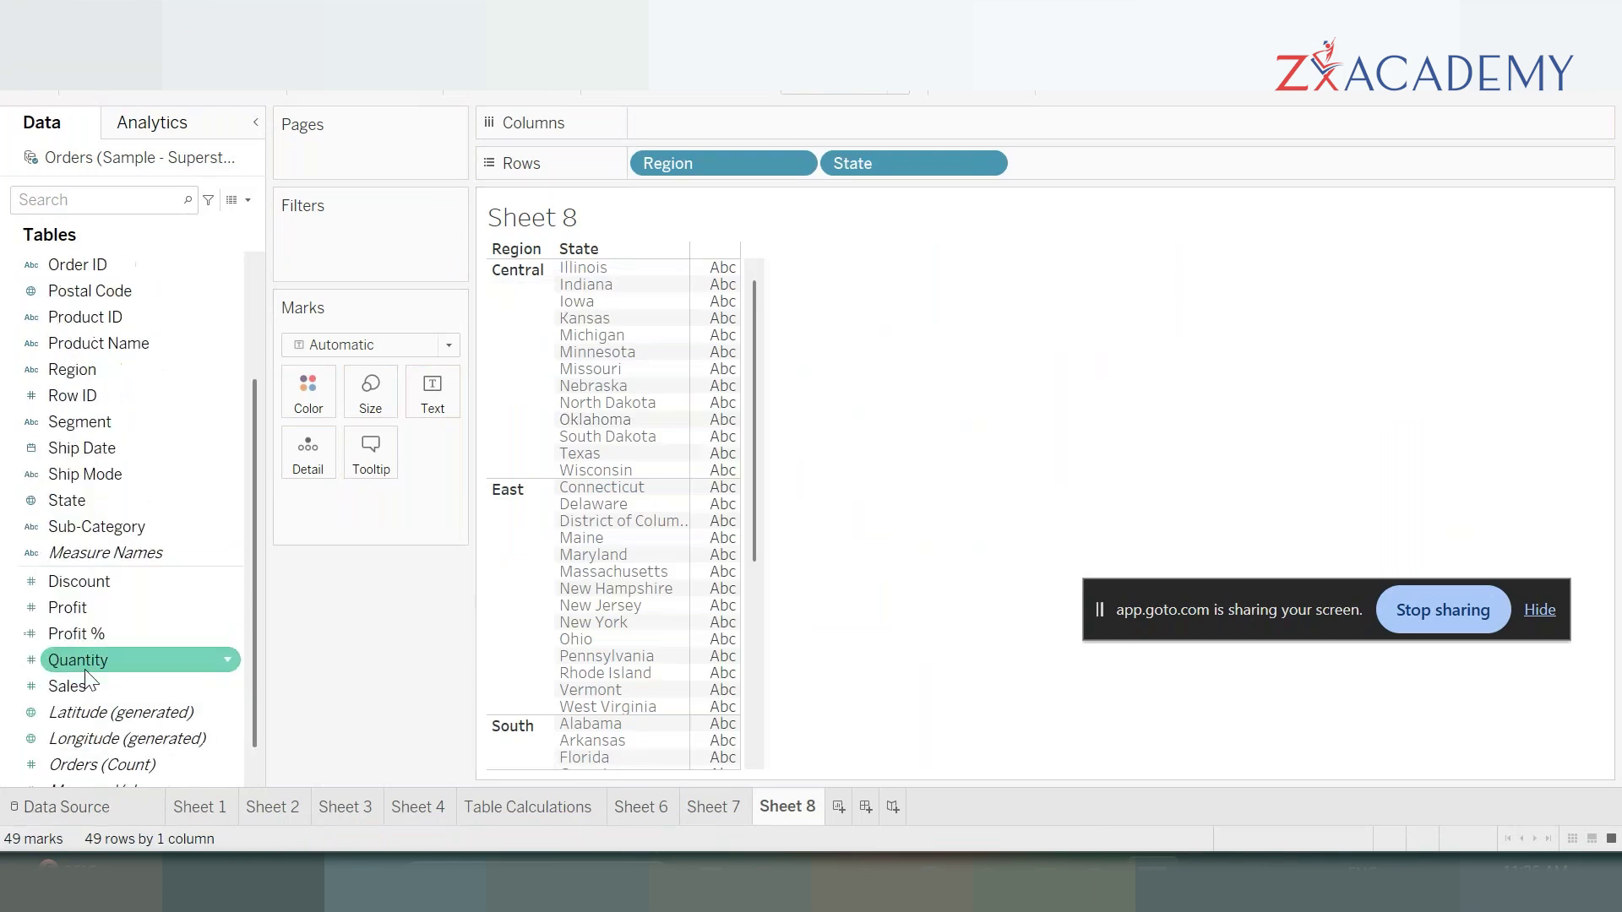
double_click(83, 680)
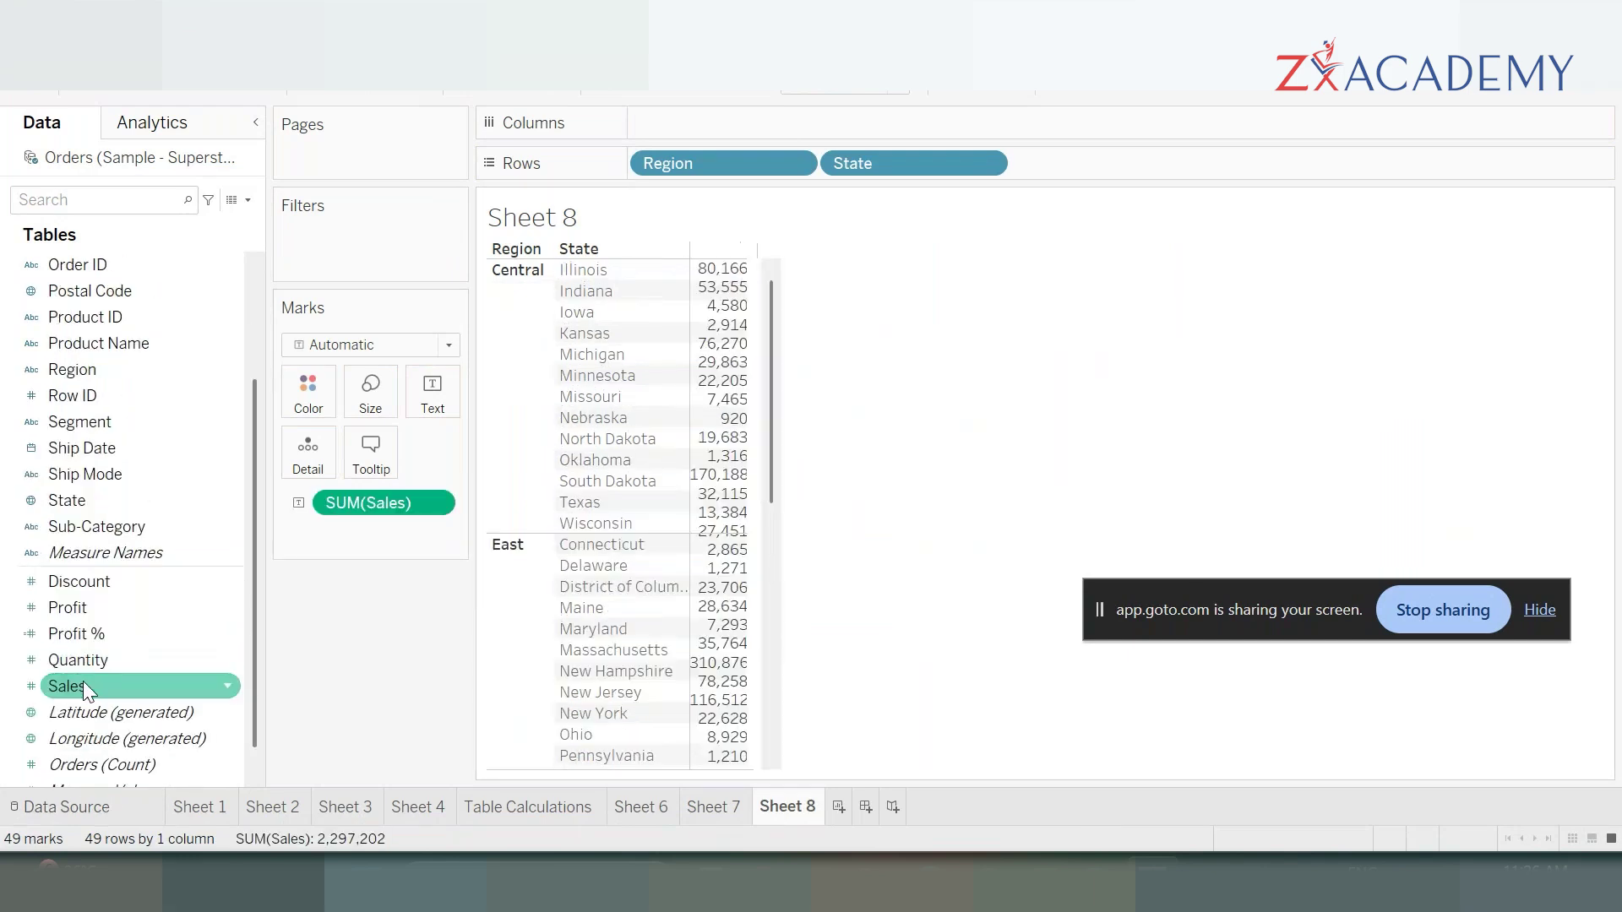
- Apply the Rank quick table calculation to the Sales measure of the Region and State table
left_click(434, 502)
mouse_move(431, 861)
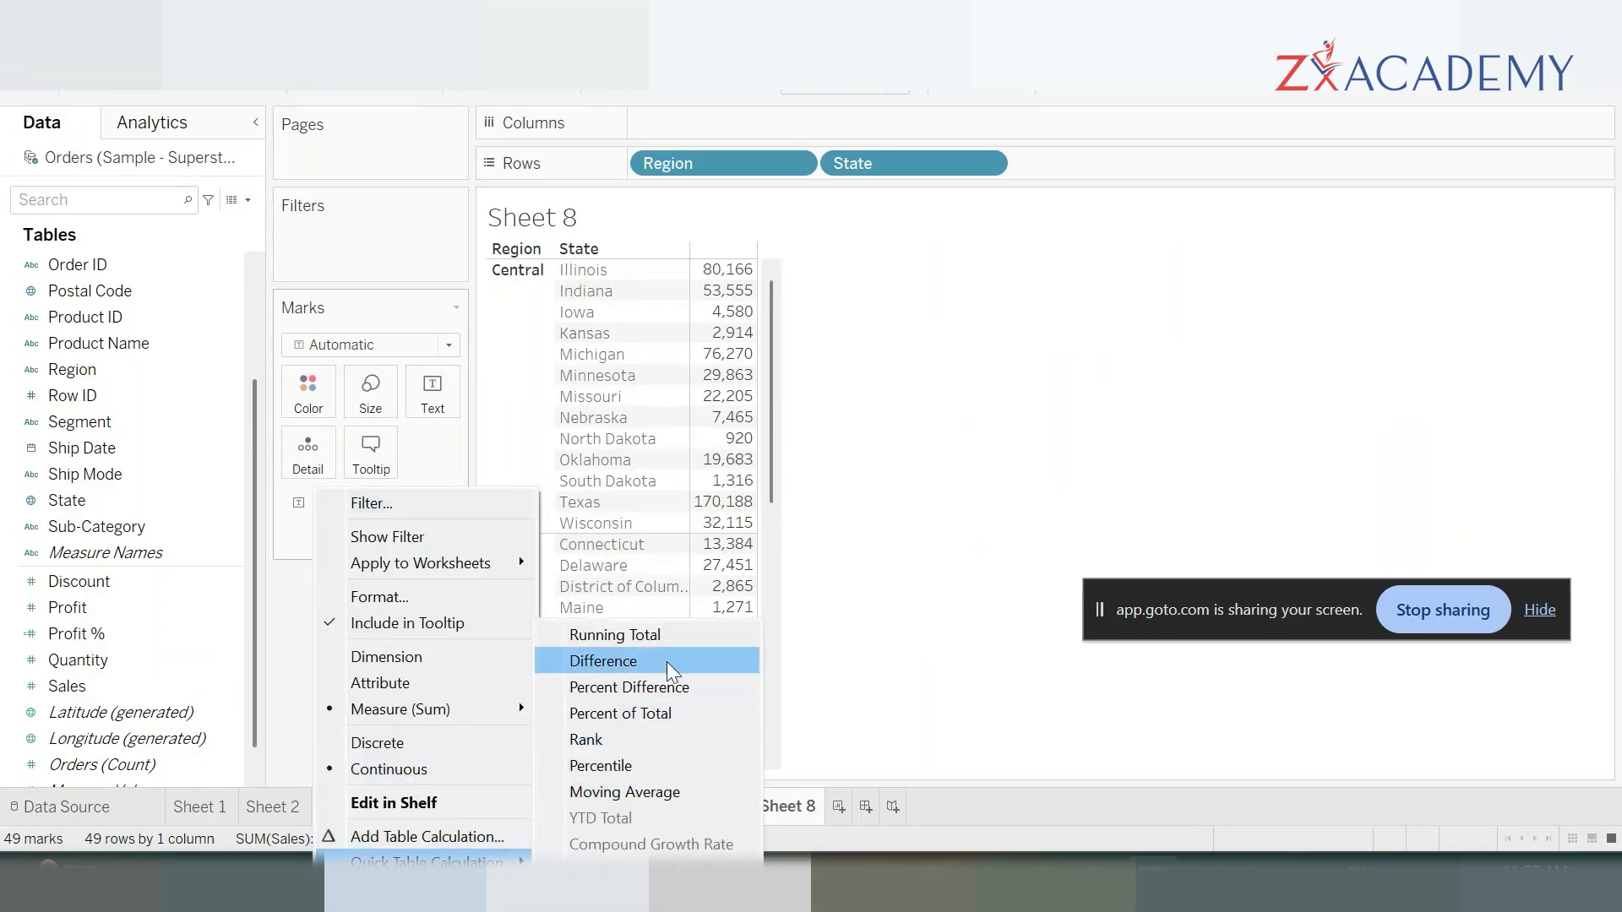
left_click(693, 740)
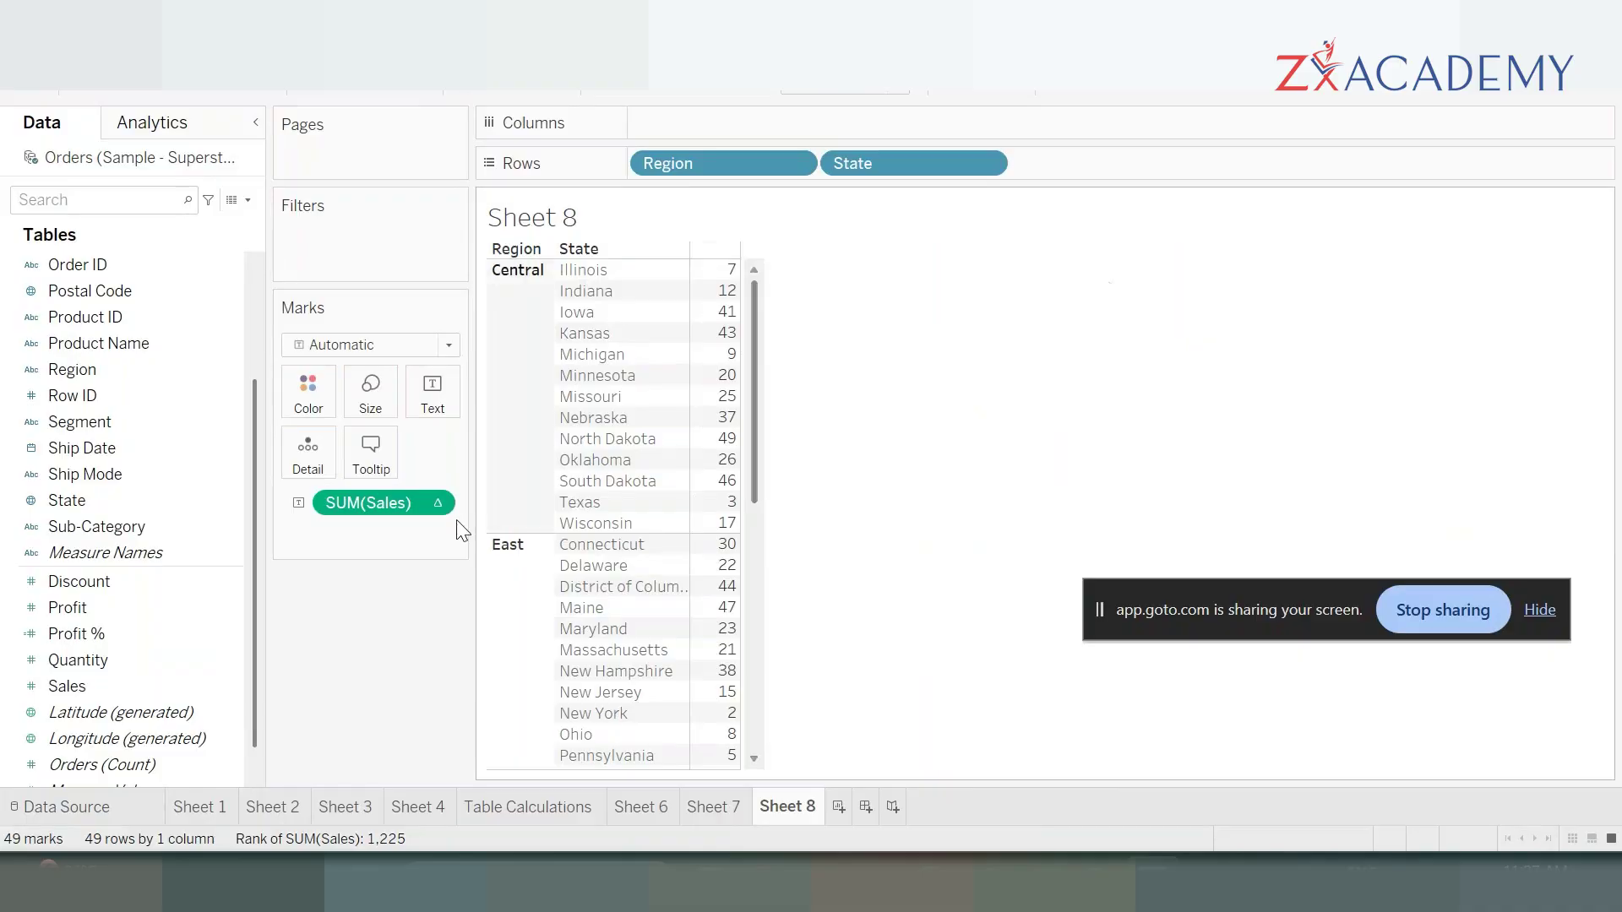
- Add the plain Sales measure beside the sales rank and widen the measure columns
double_click(77, 688)
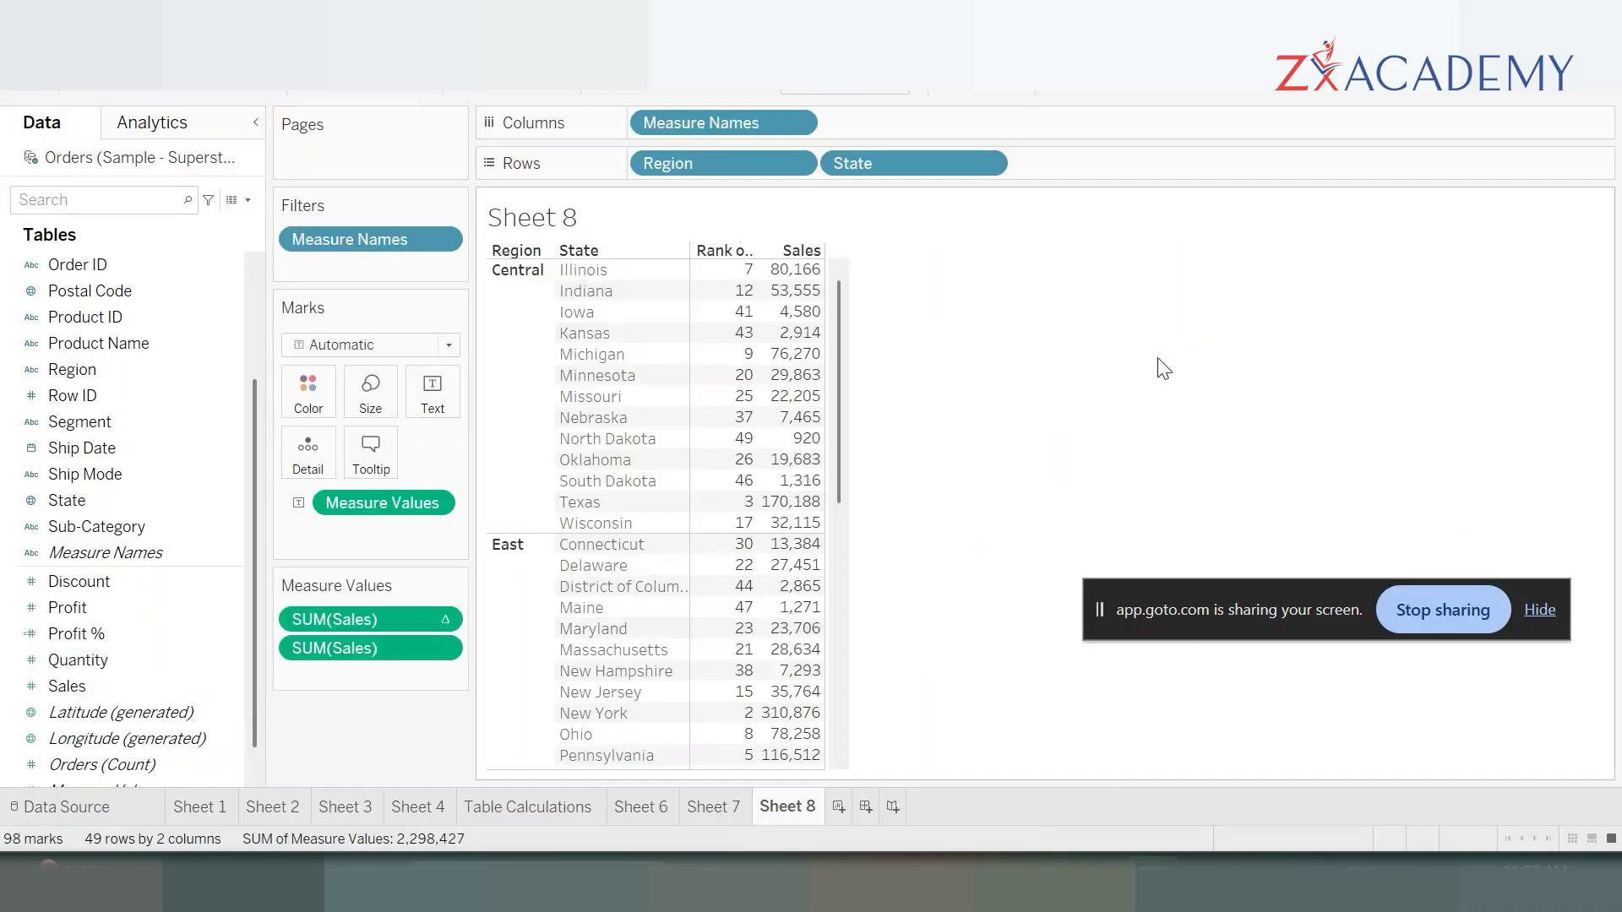
left_click(809, 250)
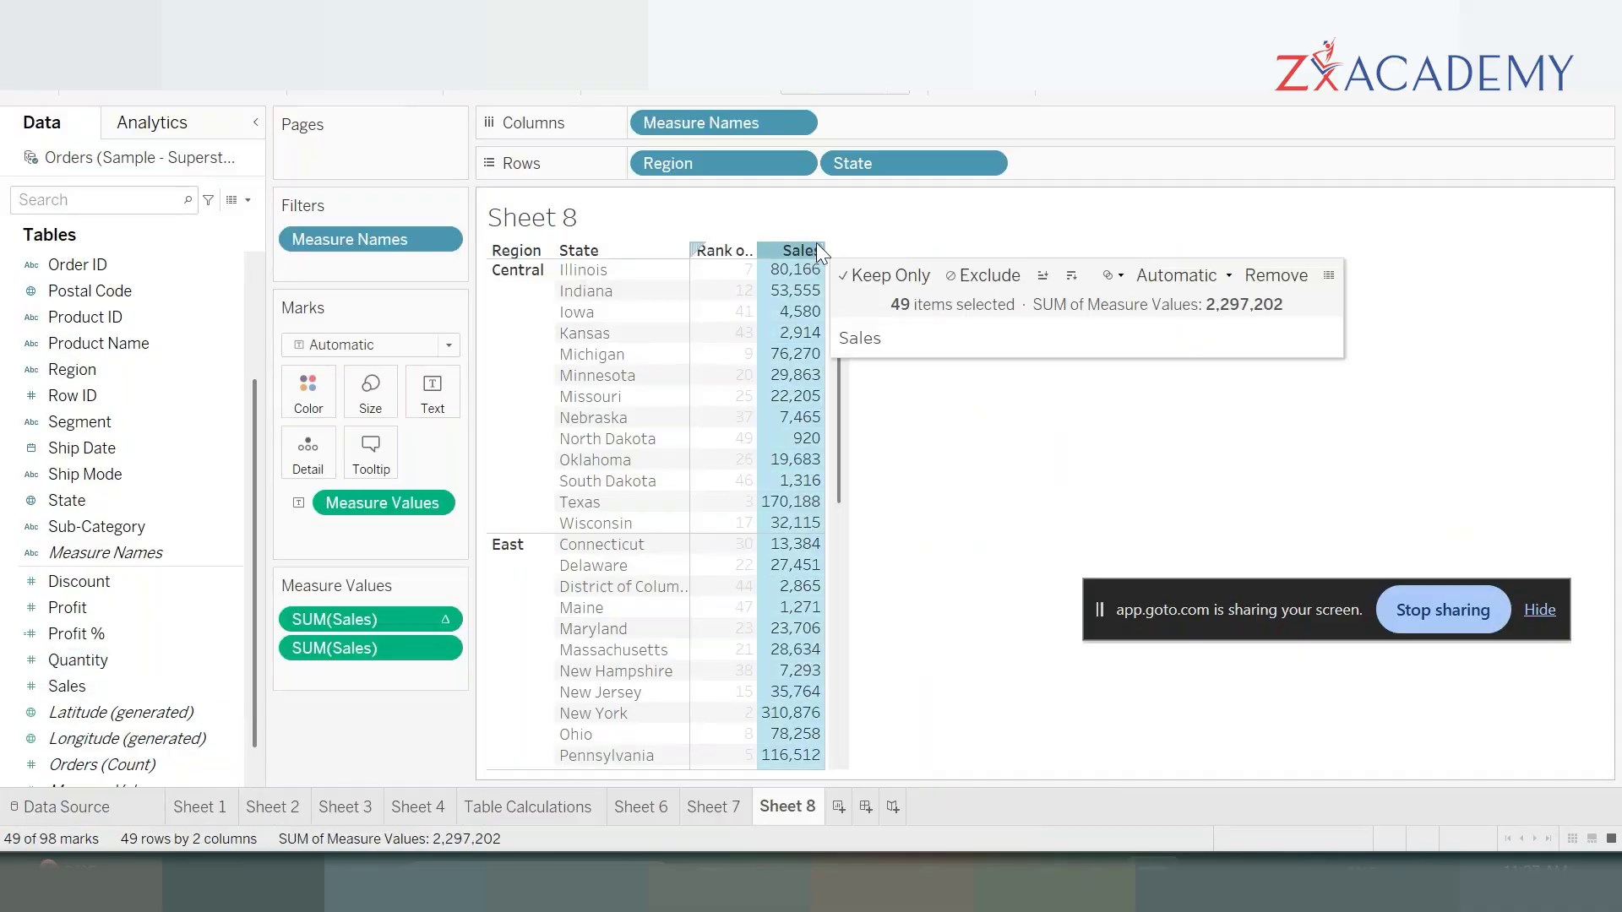
left_click(799, 252)
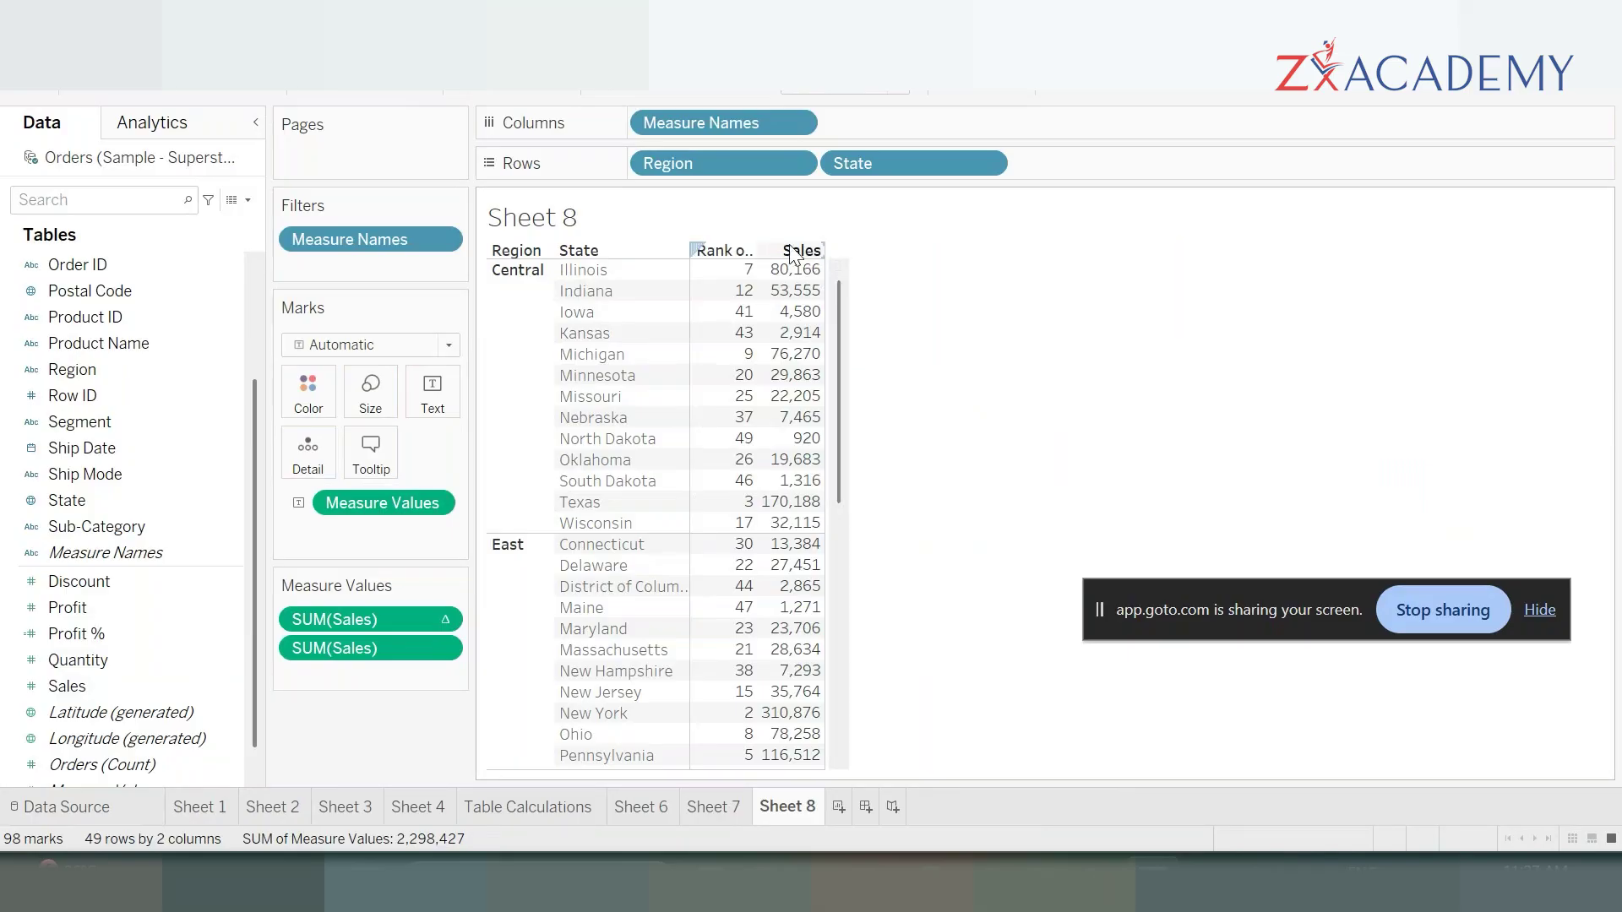
left_click_drag(756, 247, 797, 249)
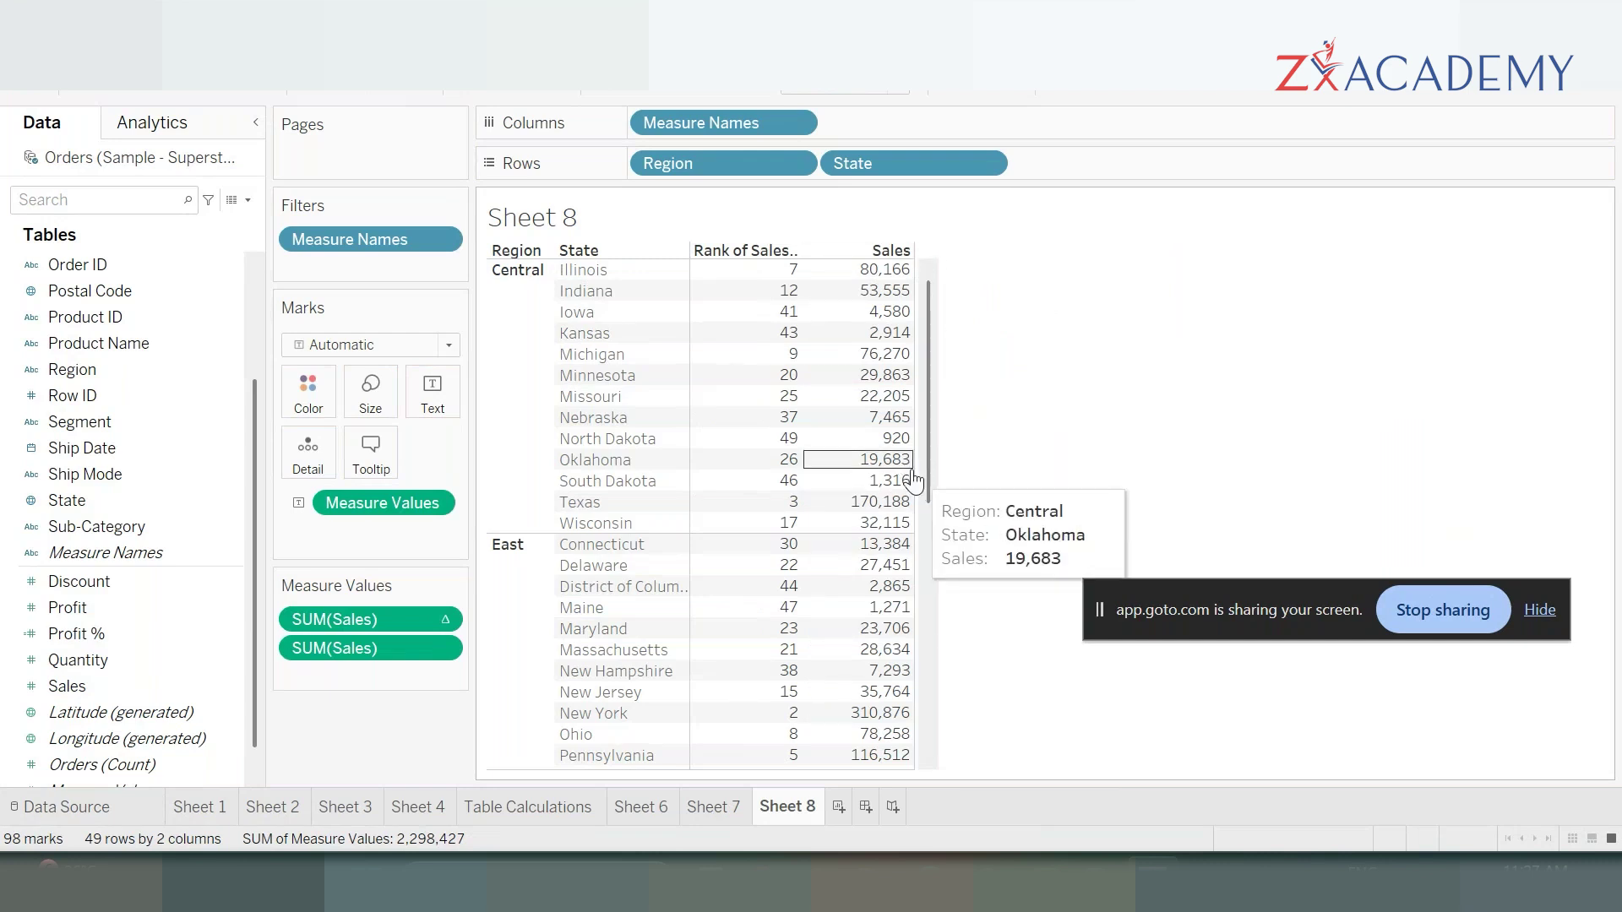
left_click_drag(913, 471, 978, 473)
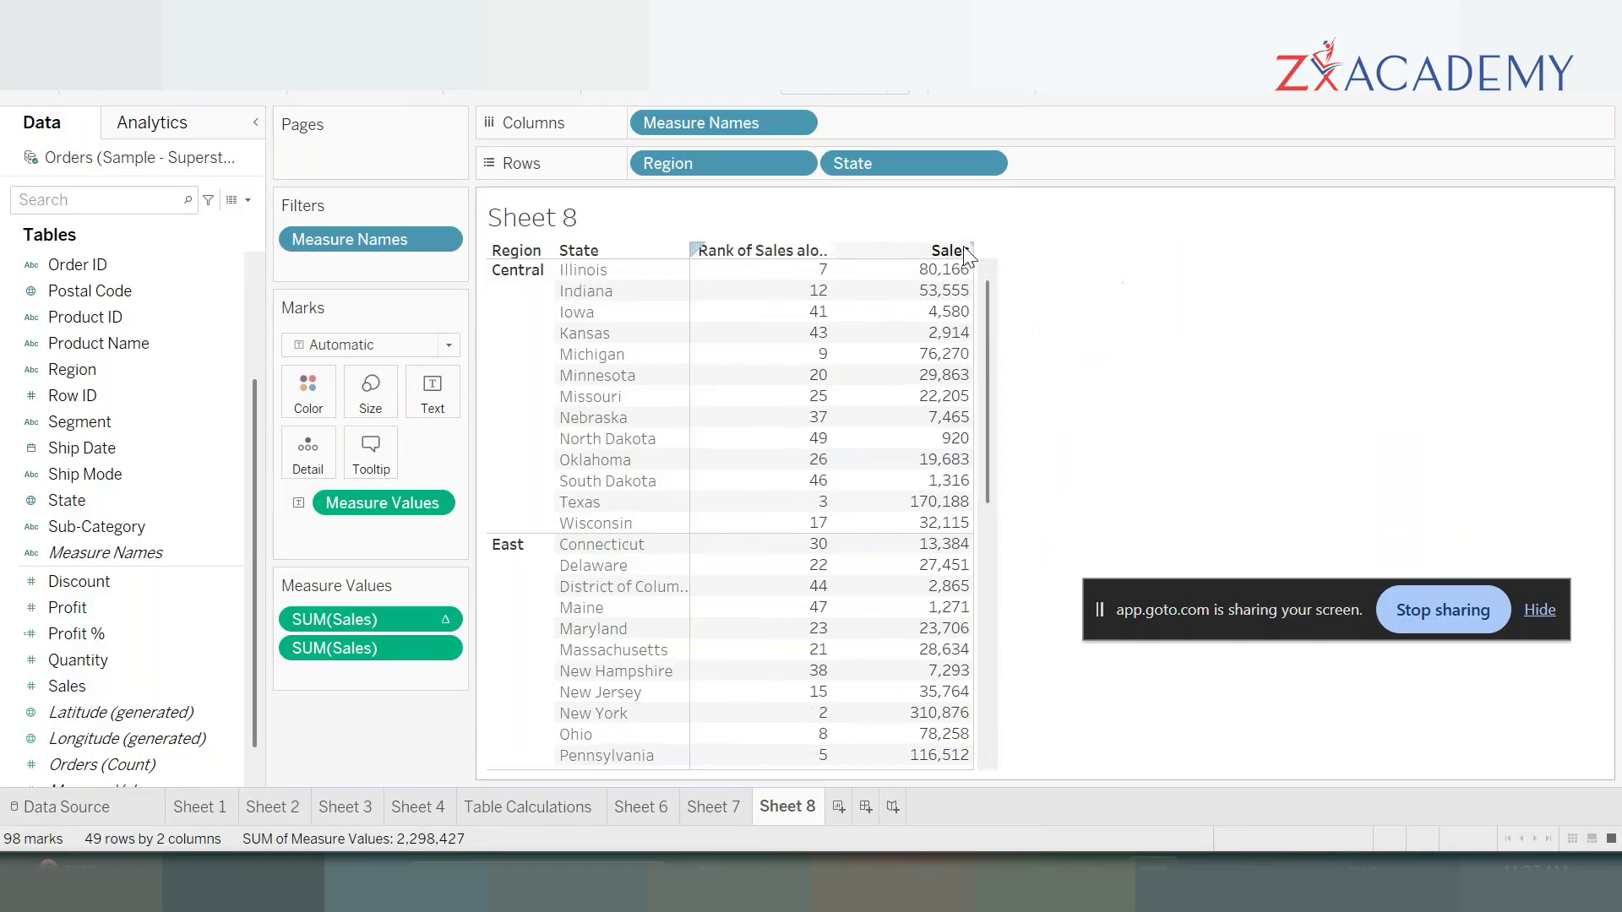
- Sort the states within each region by Sales in descending order and clear the column selection
left_click(763, 252)
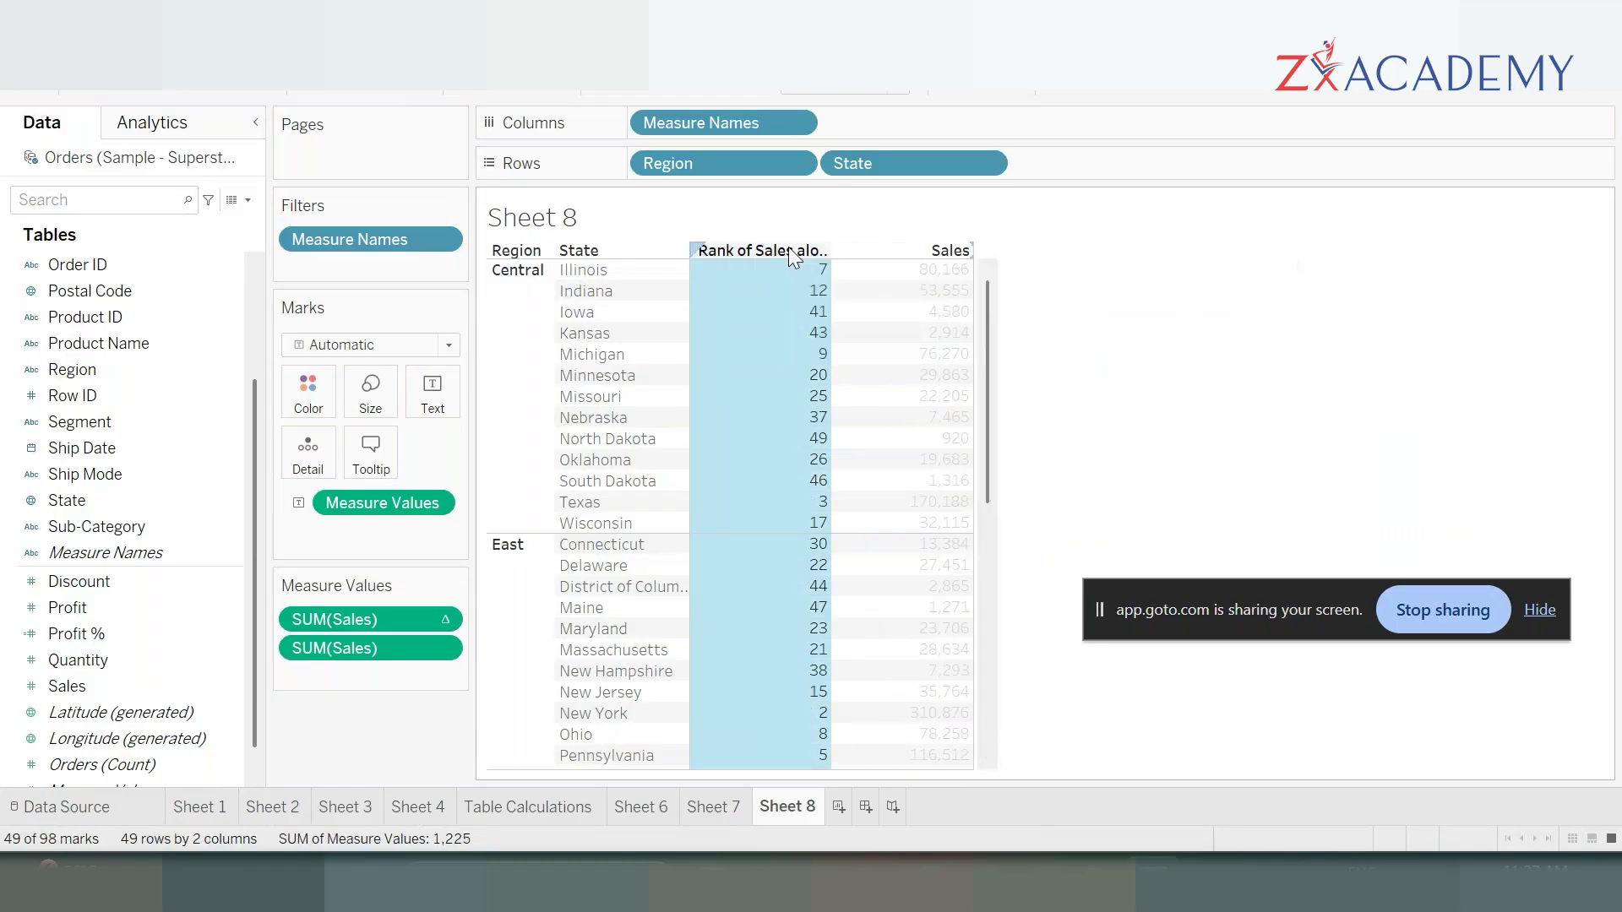
left_click(802, 253)
left_click(951, 251)
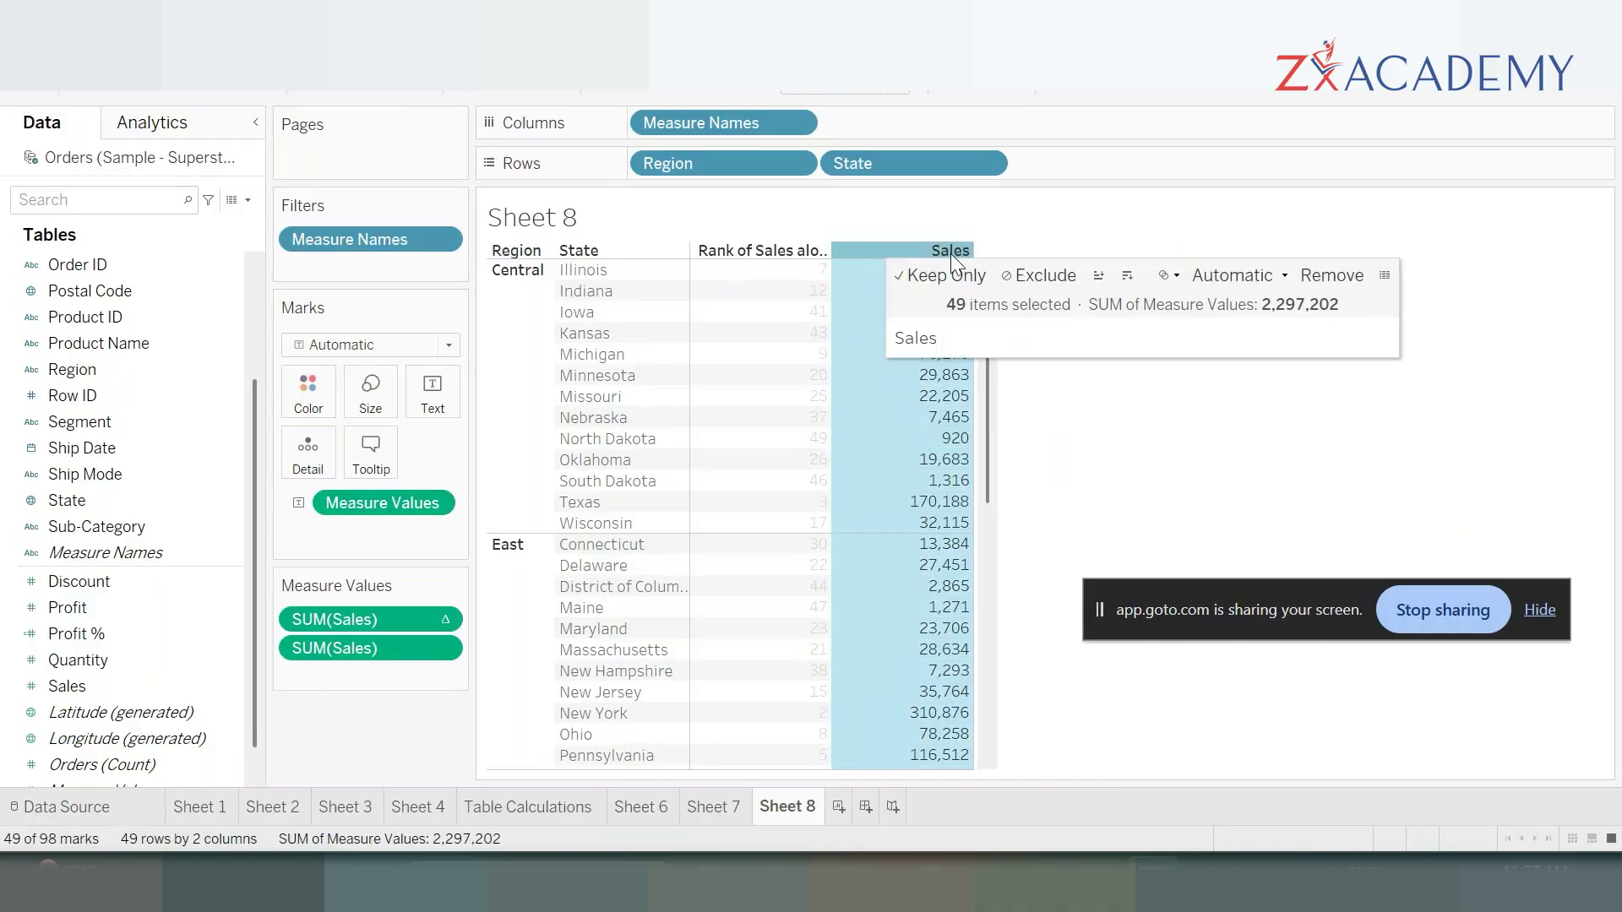
left_click(1127, 276)
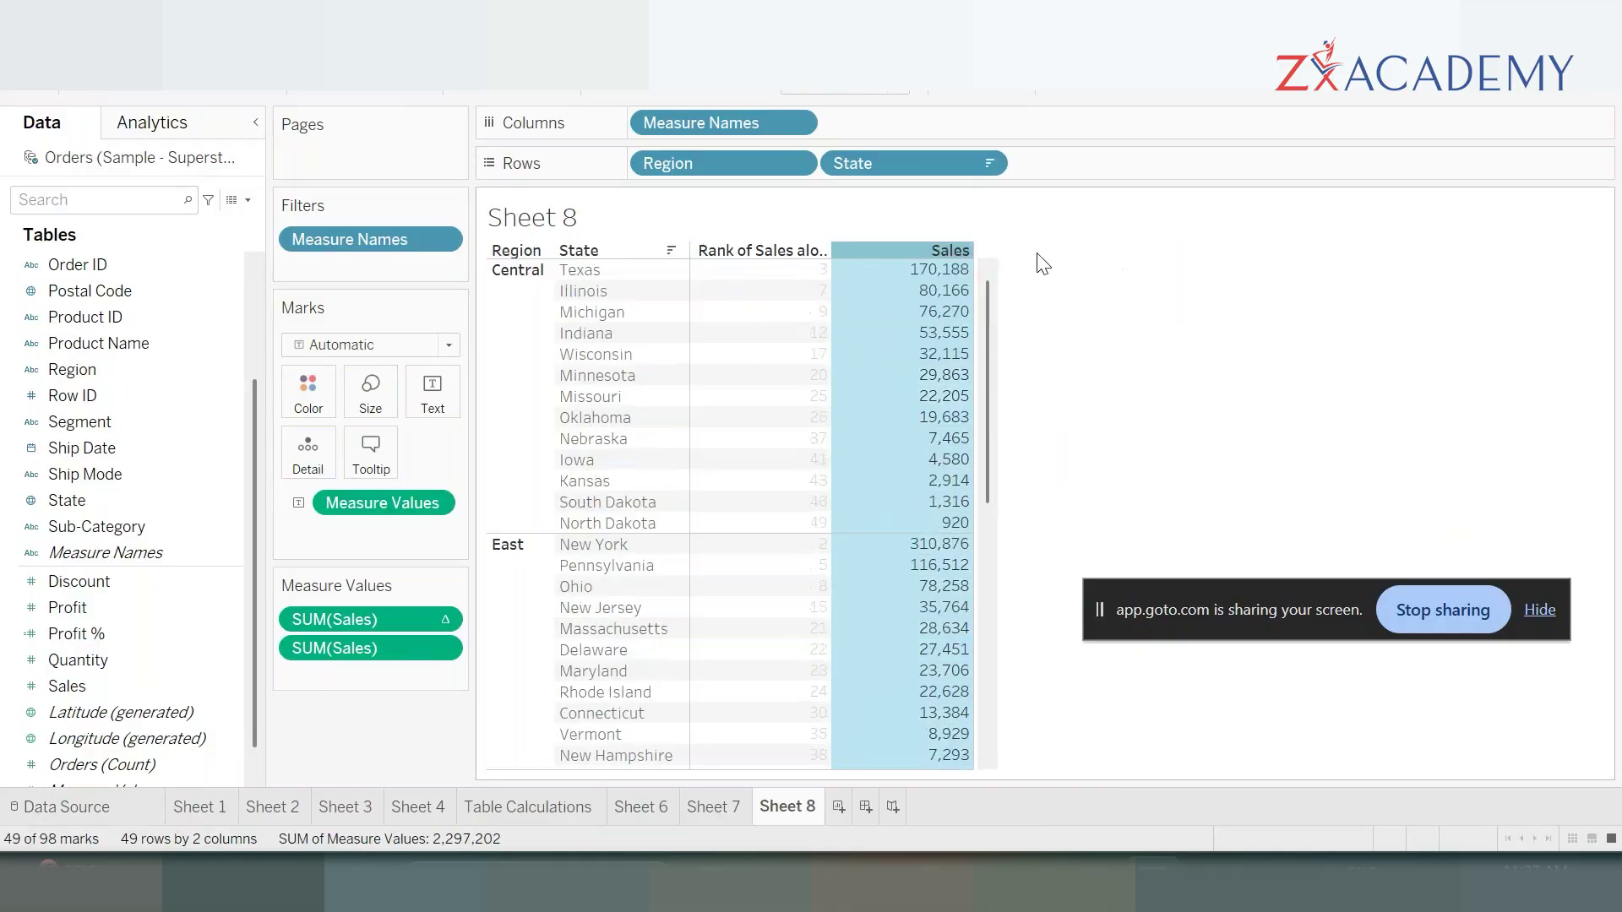
left_click(1188, 297)
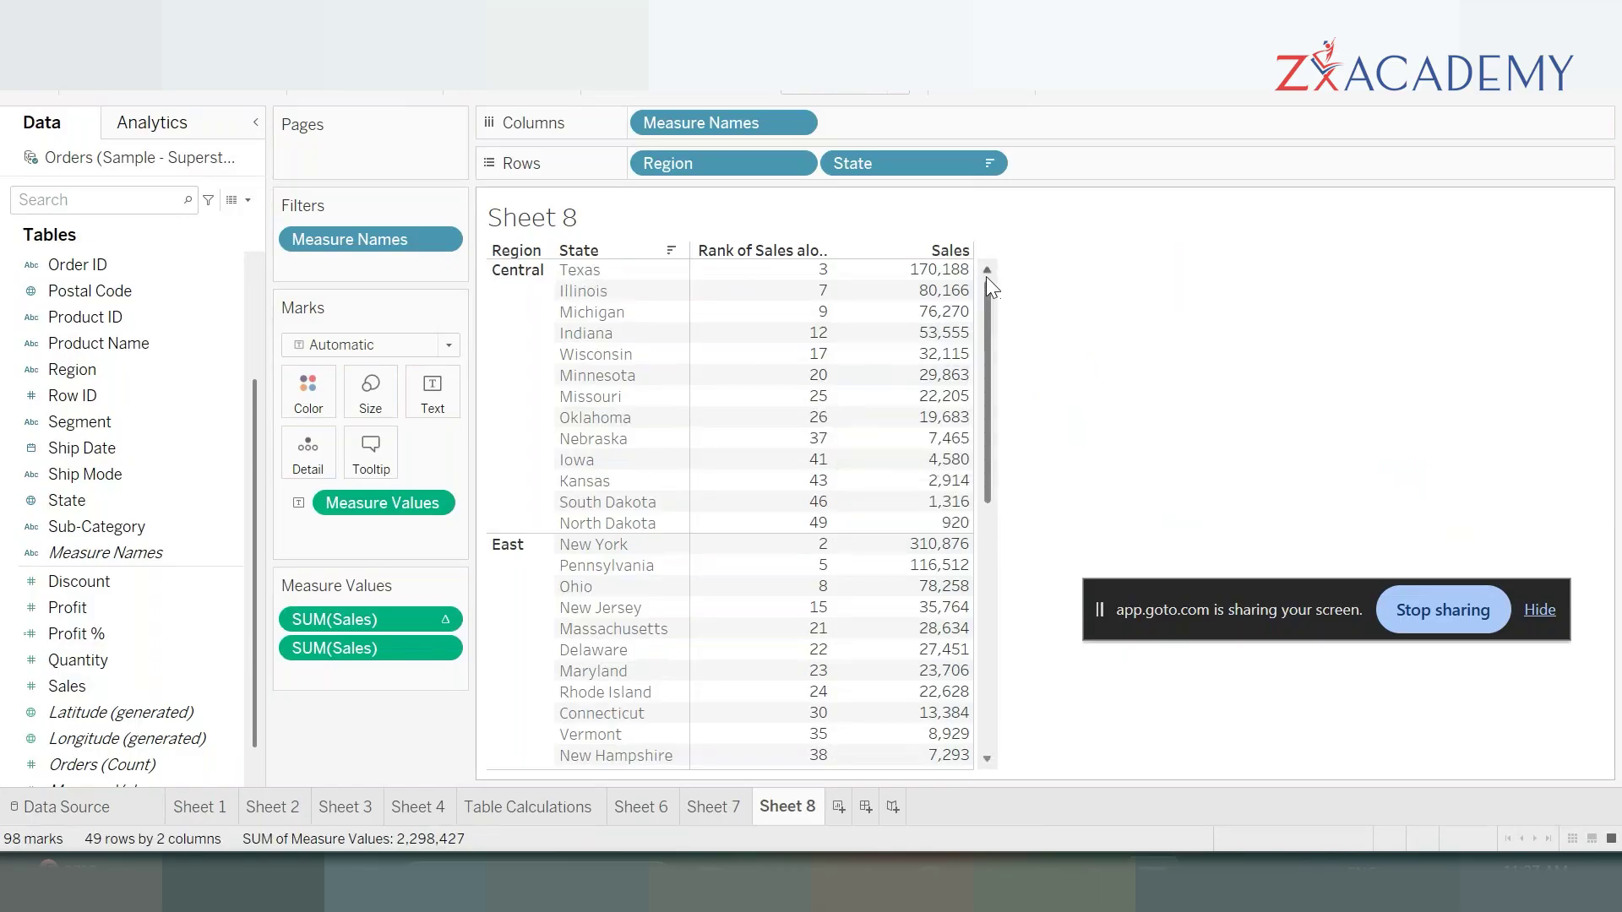
scroll(789, 441, "down", 3)
scroll(789, 446, "up", 3)
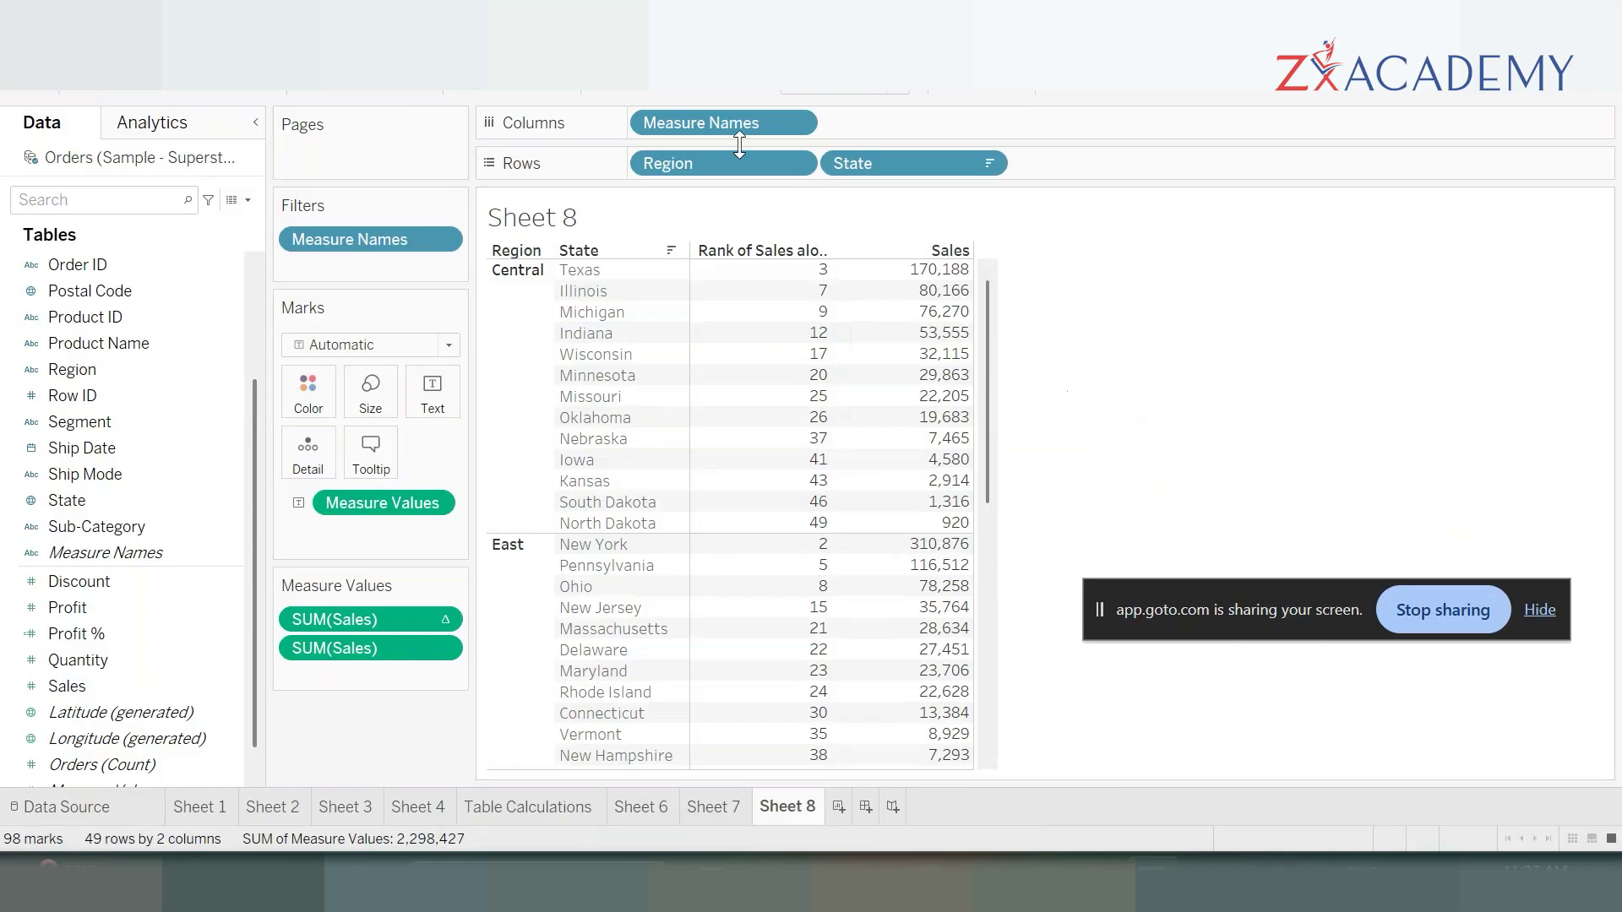
- Take Region out of the rows to check the overall state ranking, and put it back ahead of State
left_click_drag(716, 166, 466, 686)
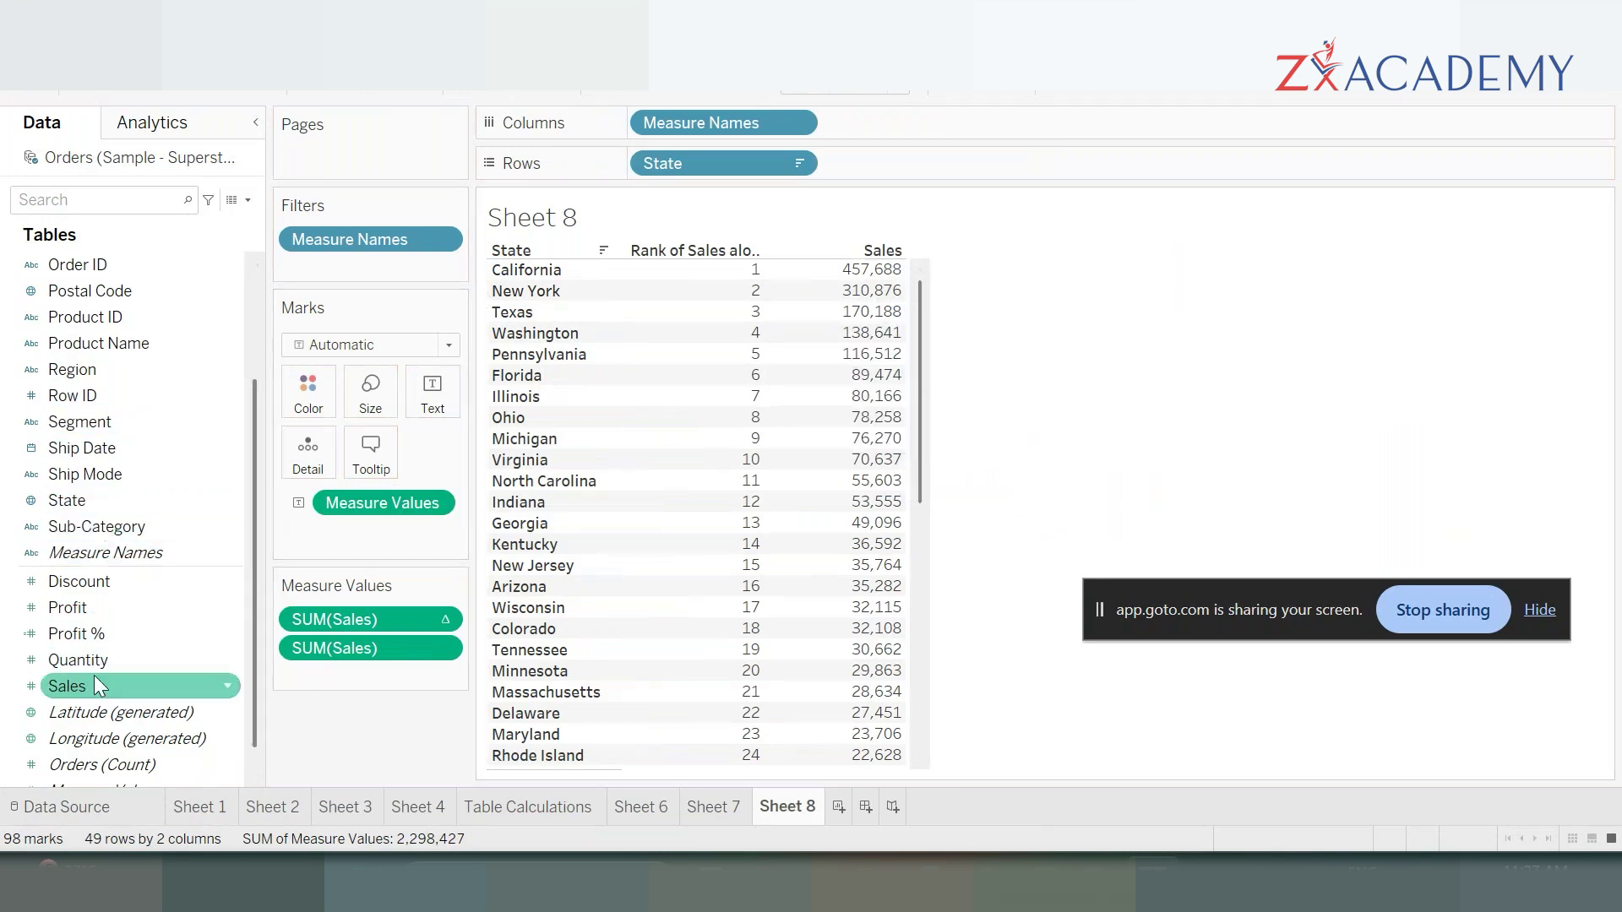
scroll(116, 498, "up", 2)
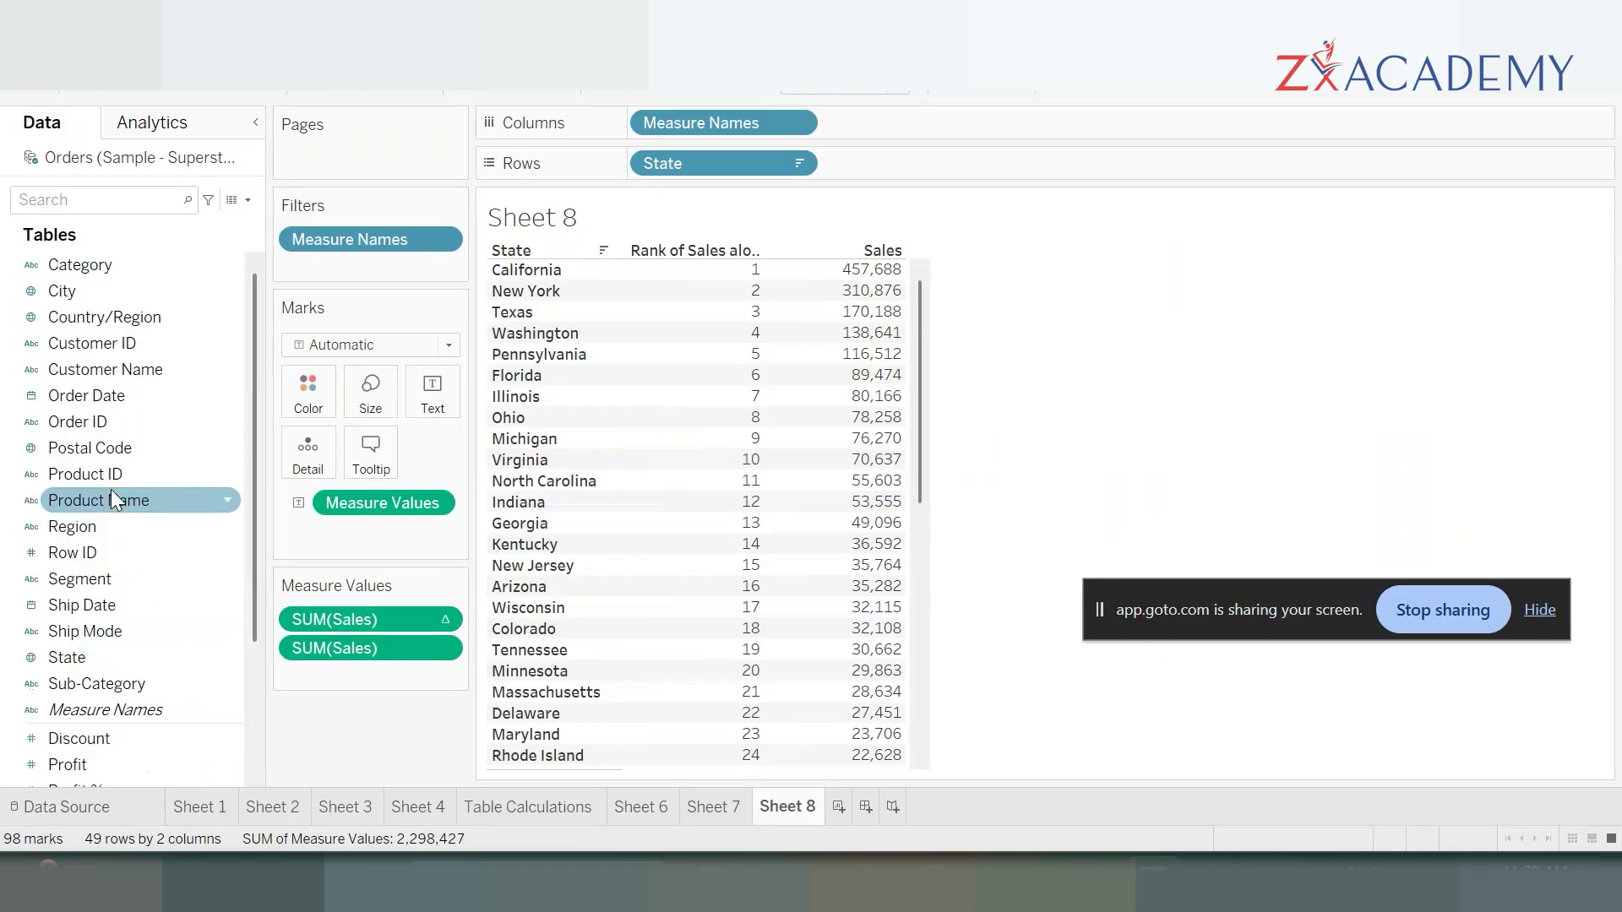
left_click_drag(100, 535, 644, 160)
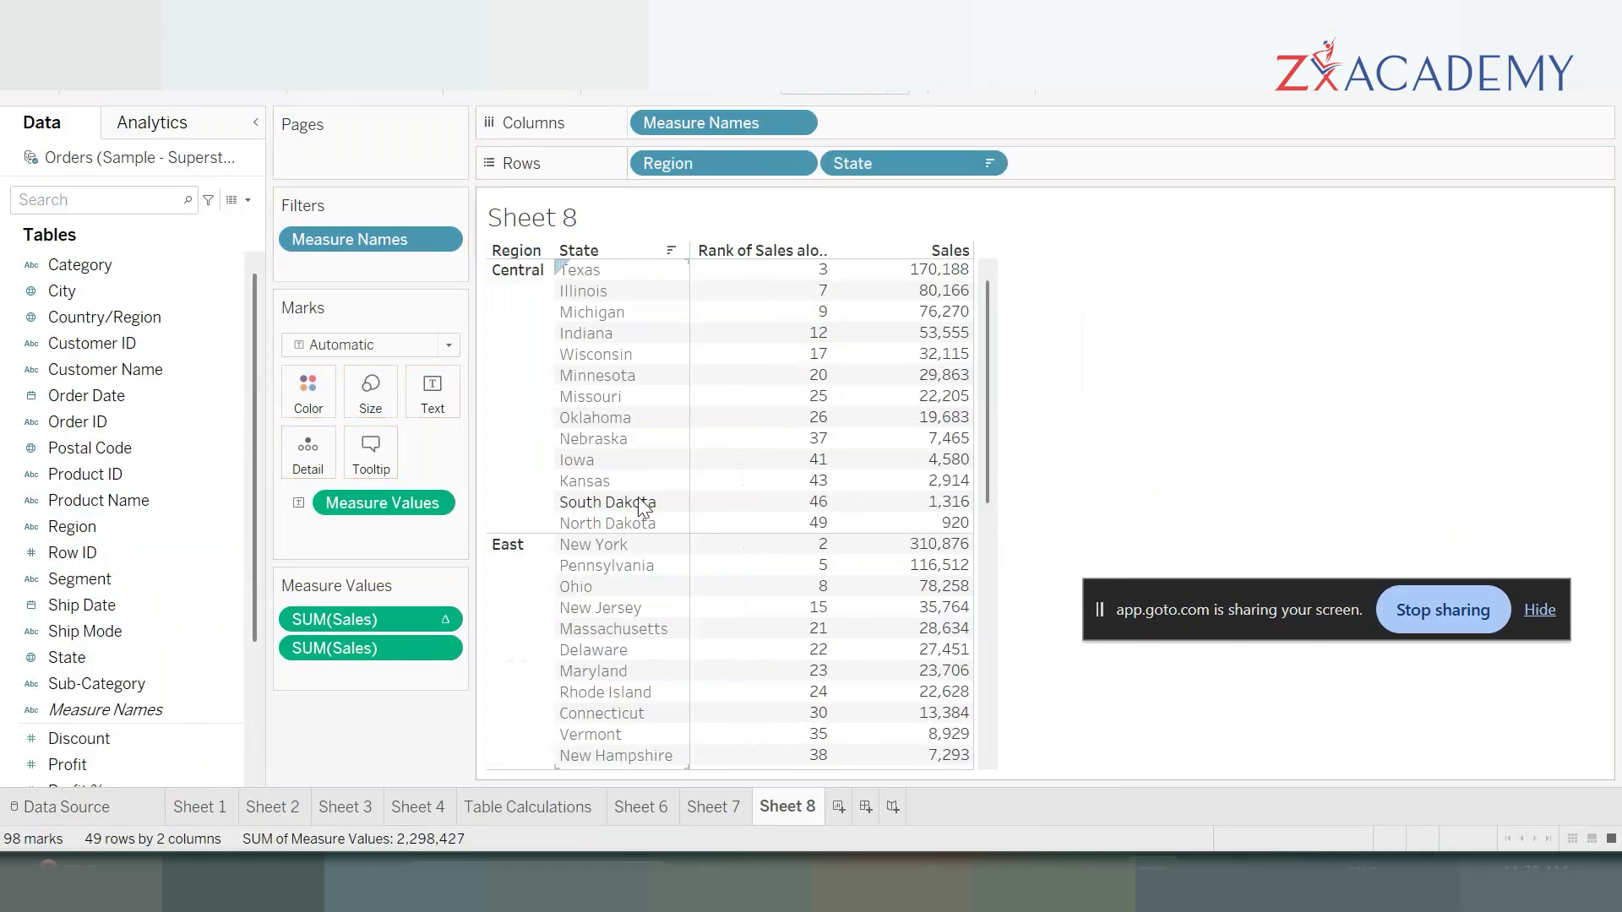
scroll(662, 606, "down", 5)
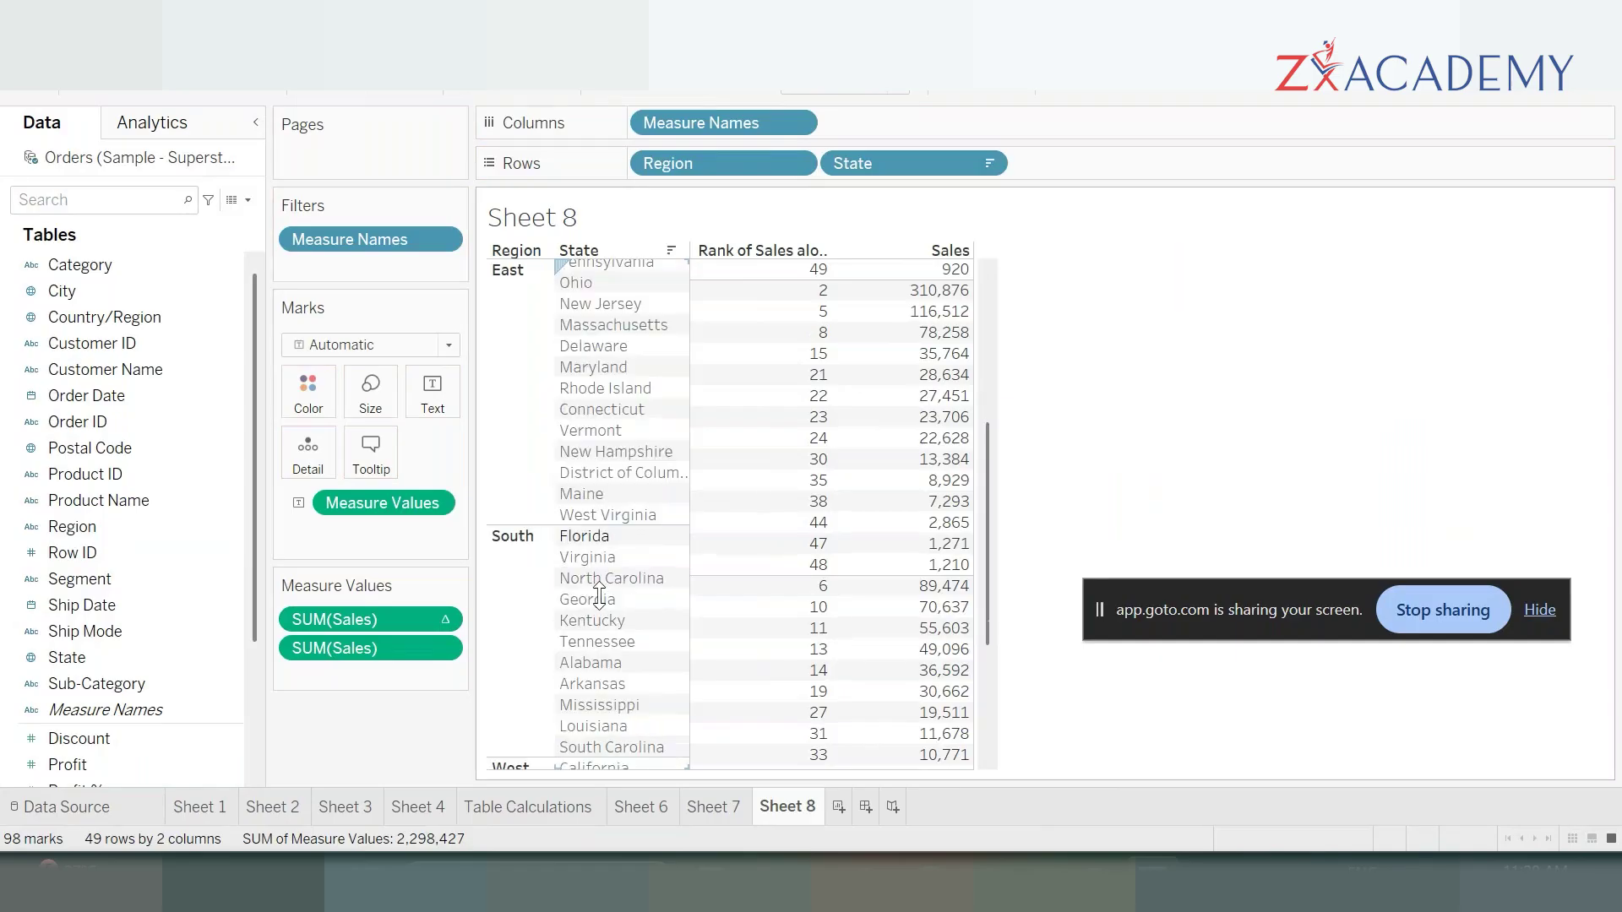
scroll(599, 597, "down", 2)
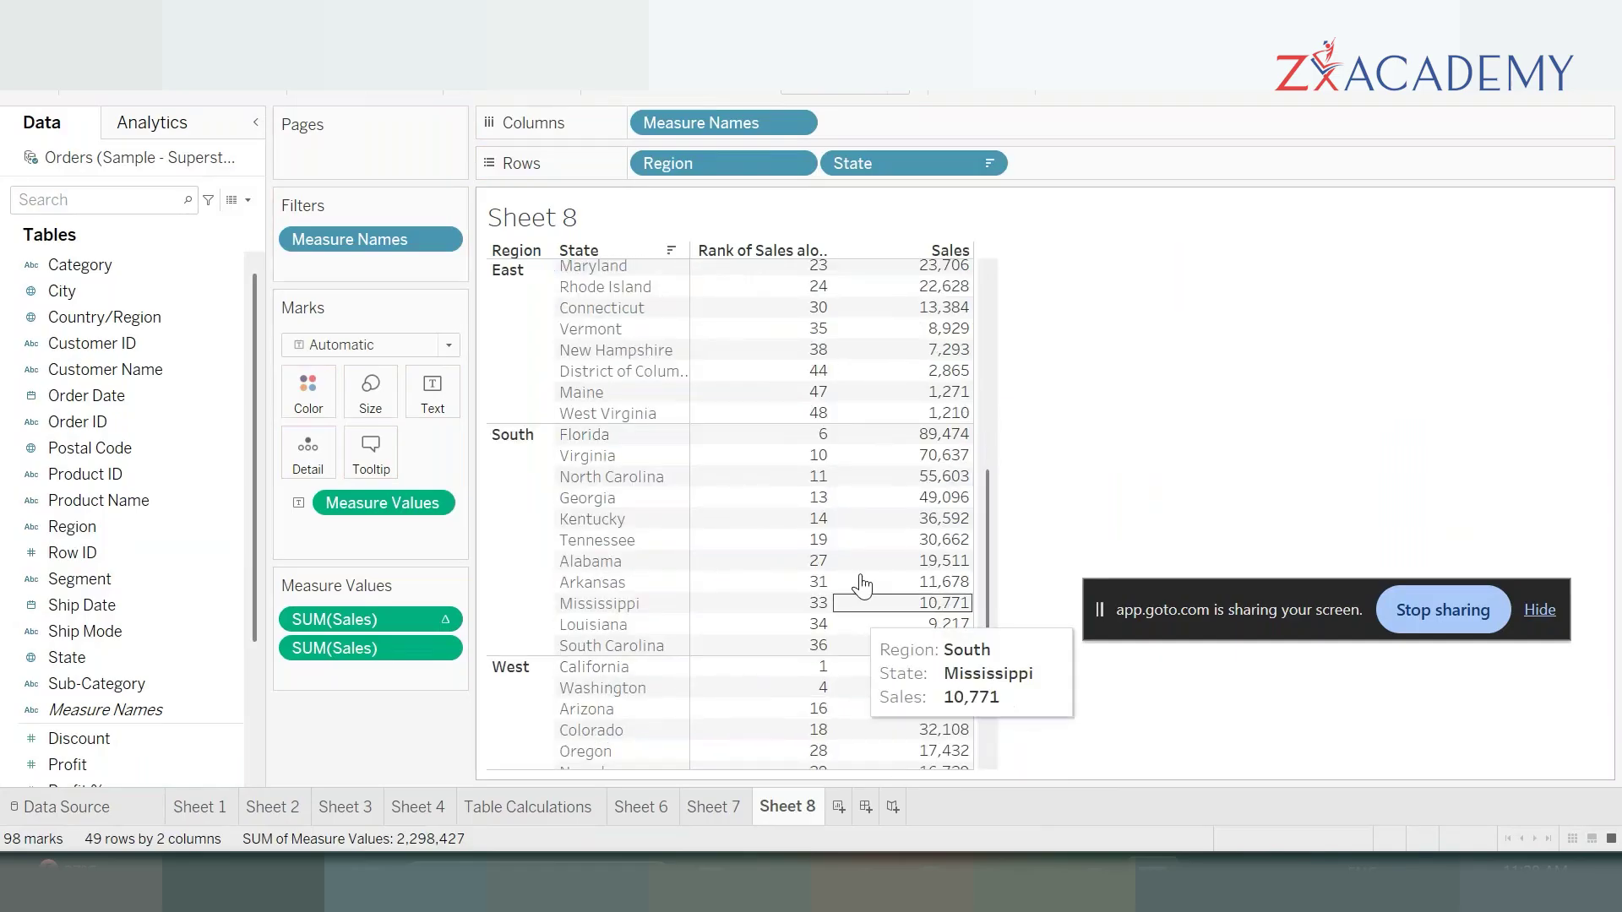
scroll(871, 557, "up", 7)
- Place the sales rank after Sales in the measure order and compute the rank using Pane (down)
left_click_drag(374, 621, 378, 671)
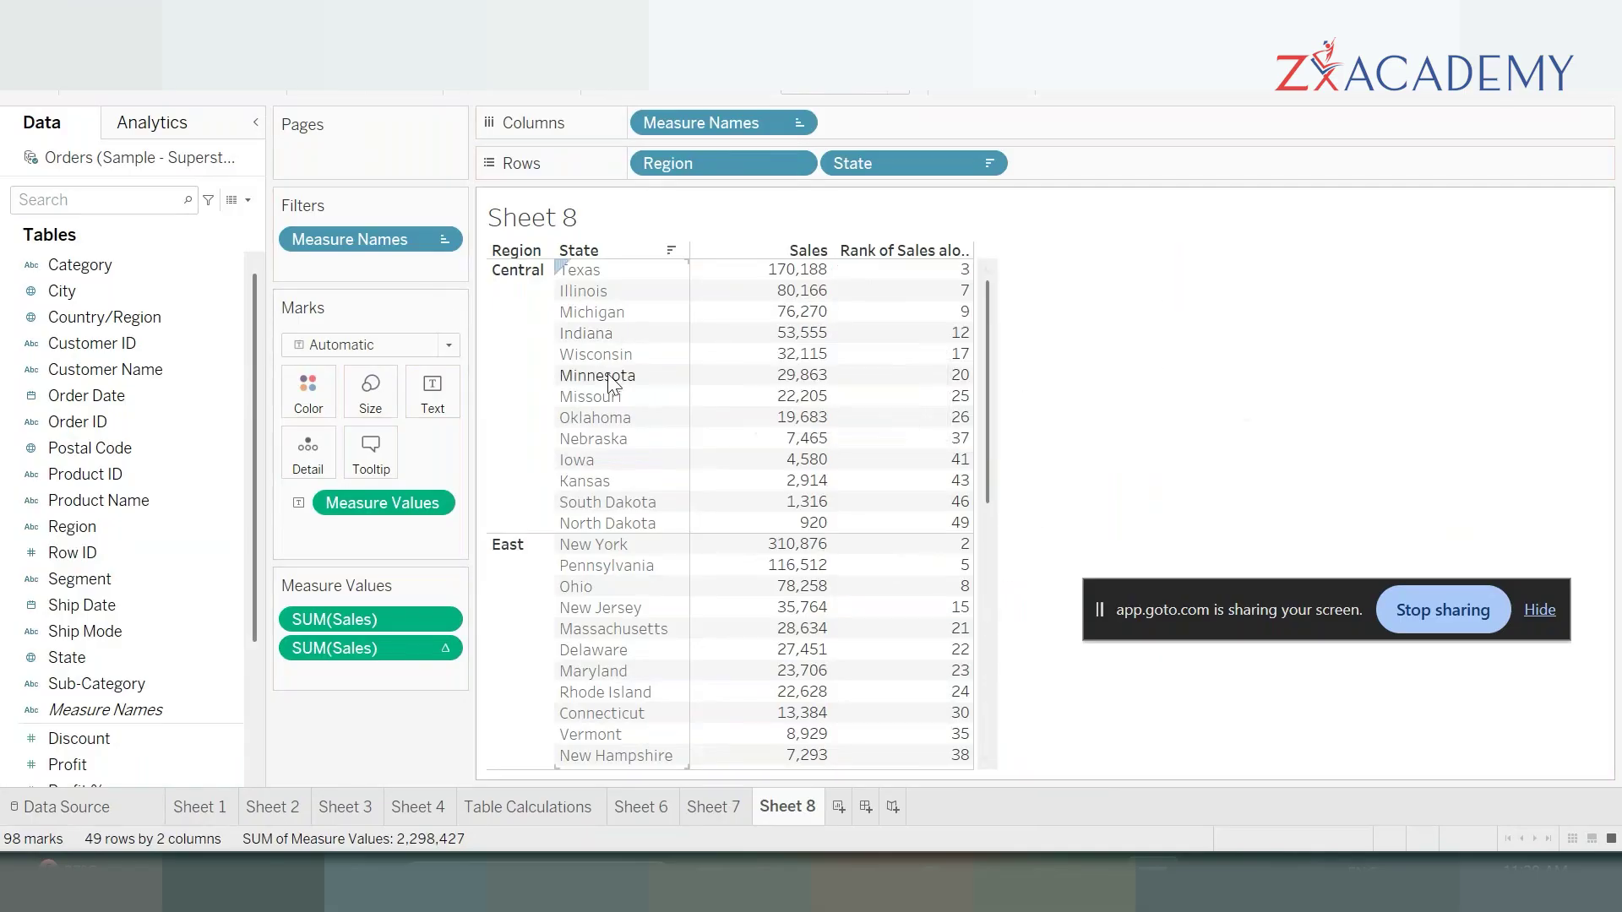
left_click(442, 651)
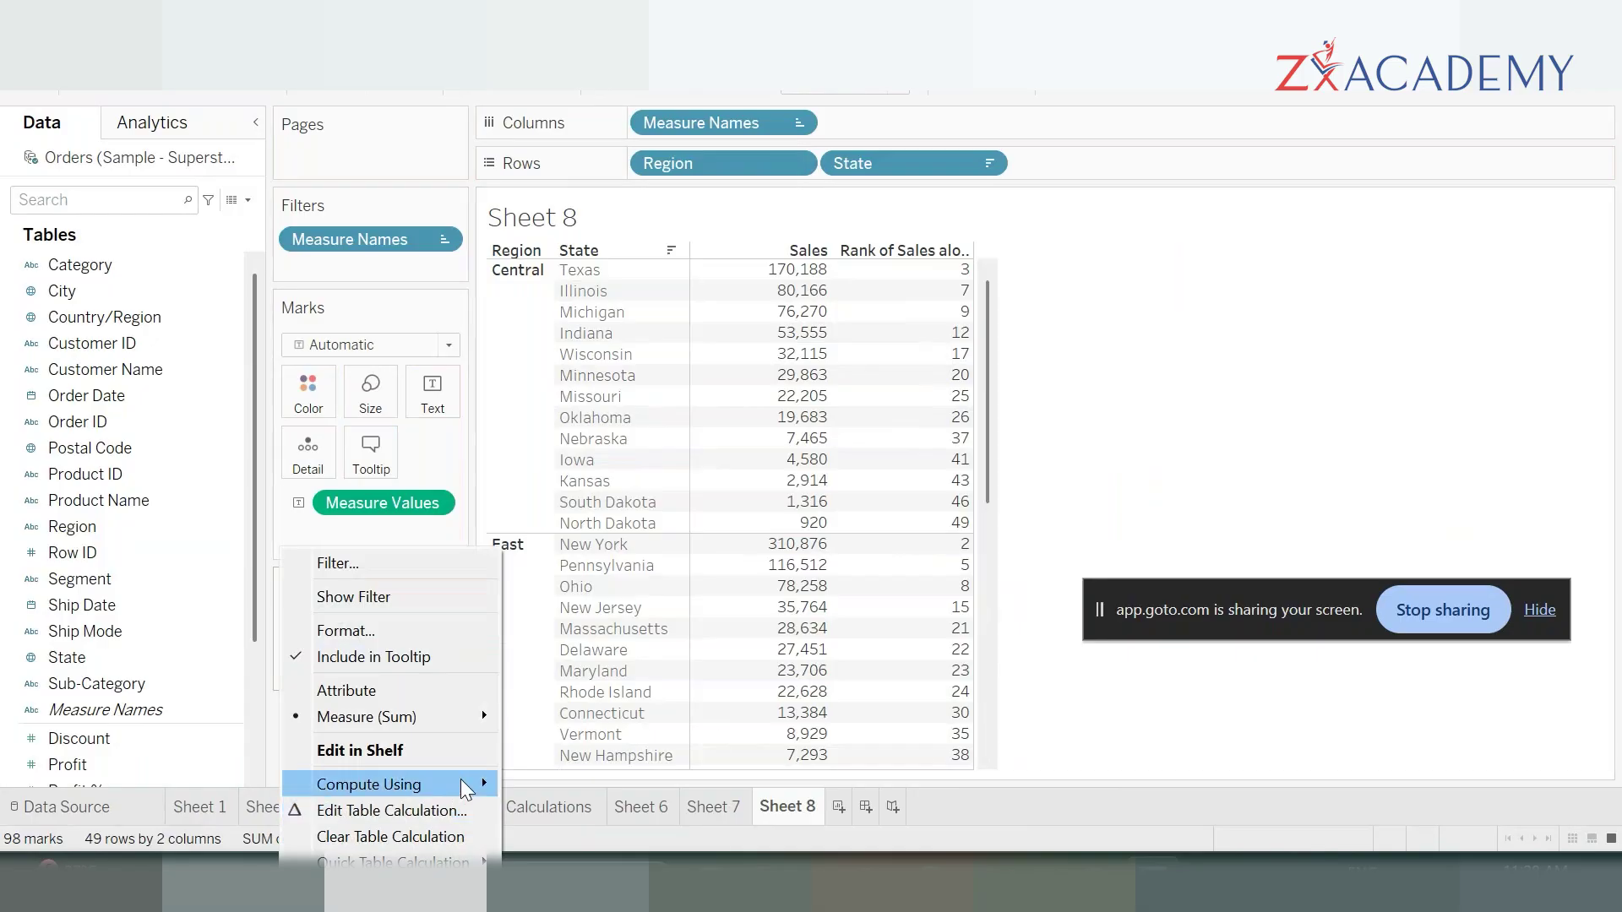
mouse_move(481, 785)
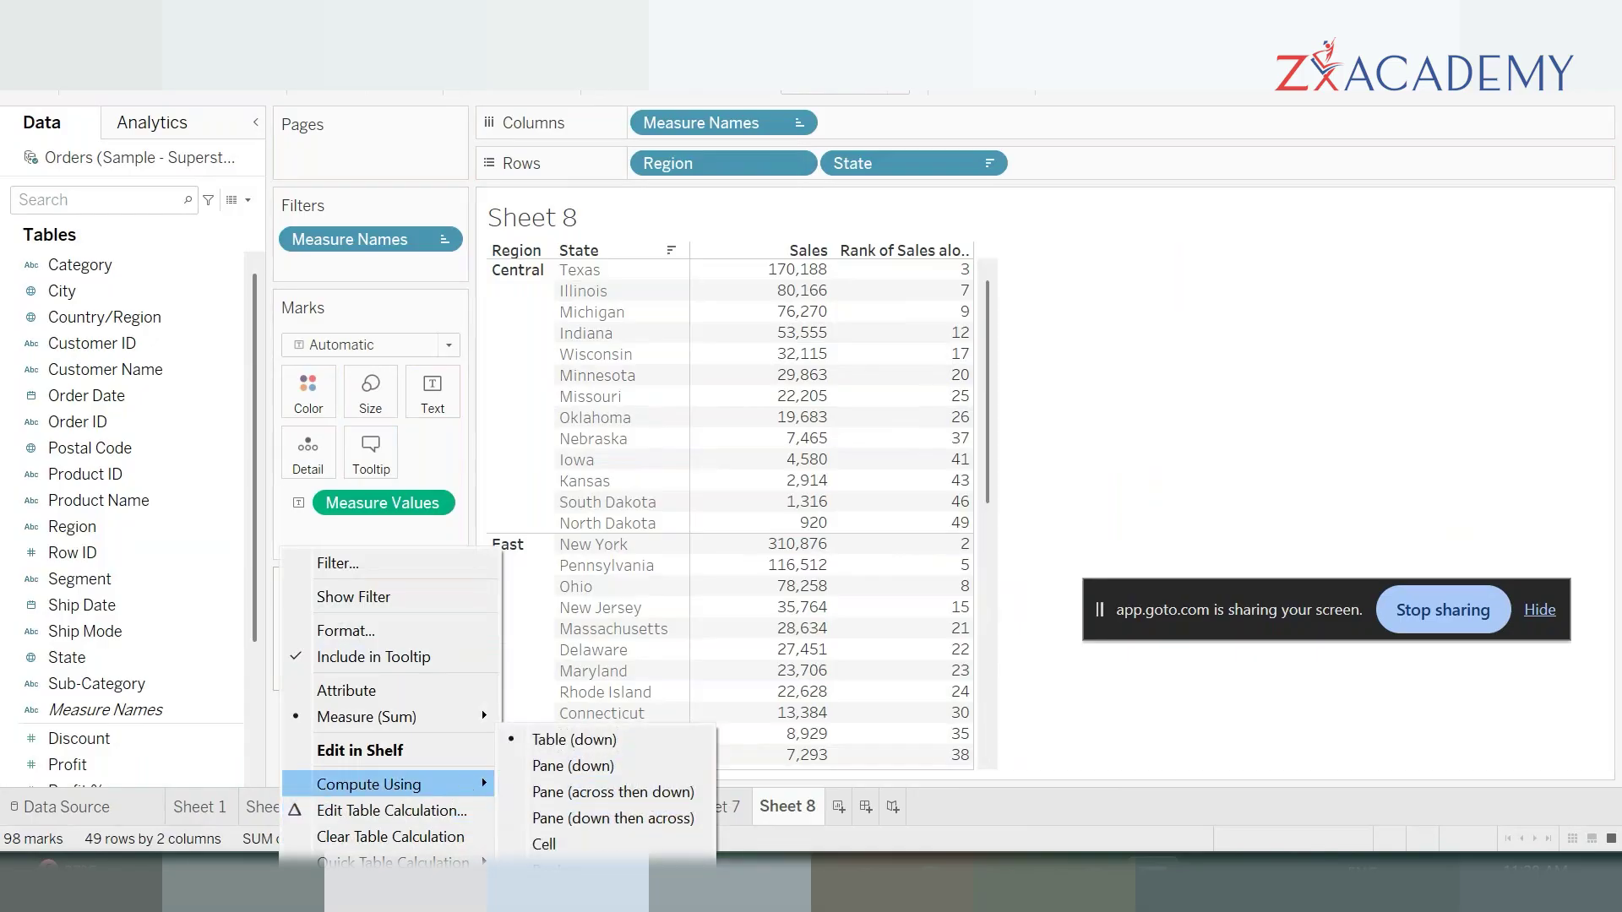
left_click(573, 765)
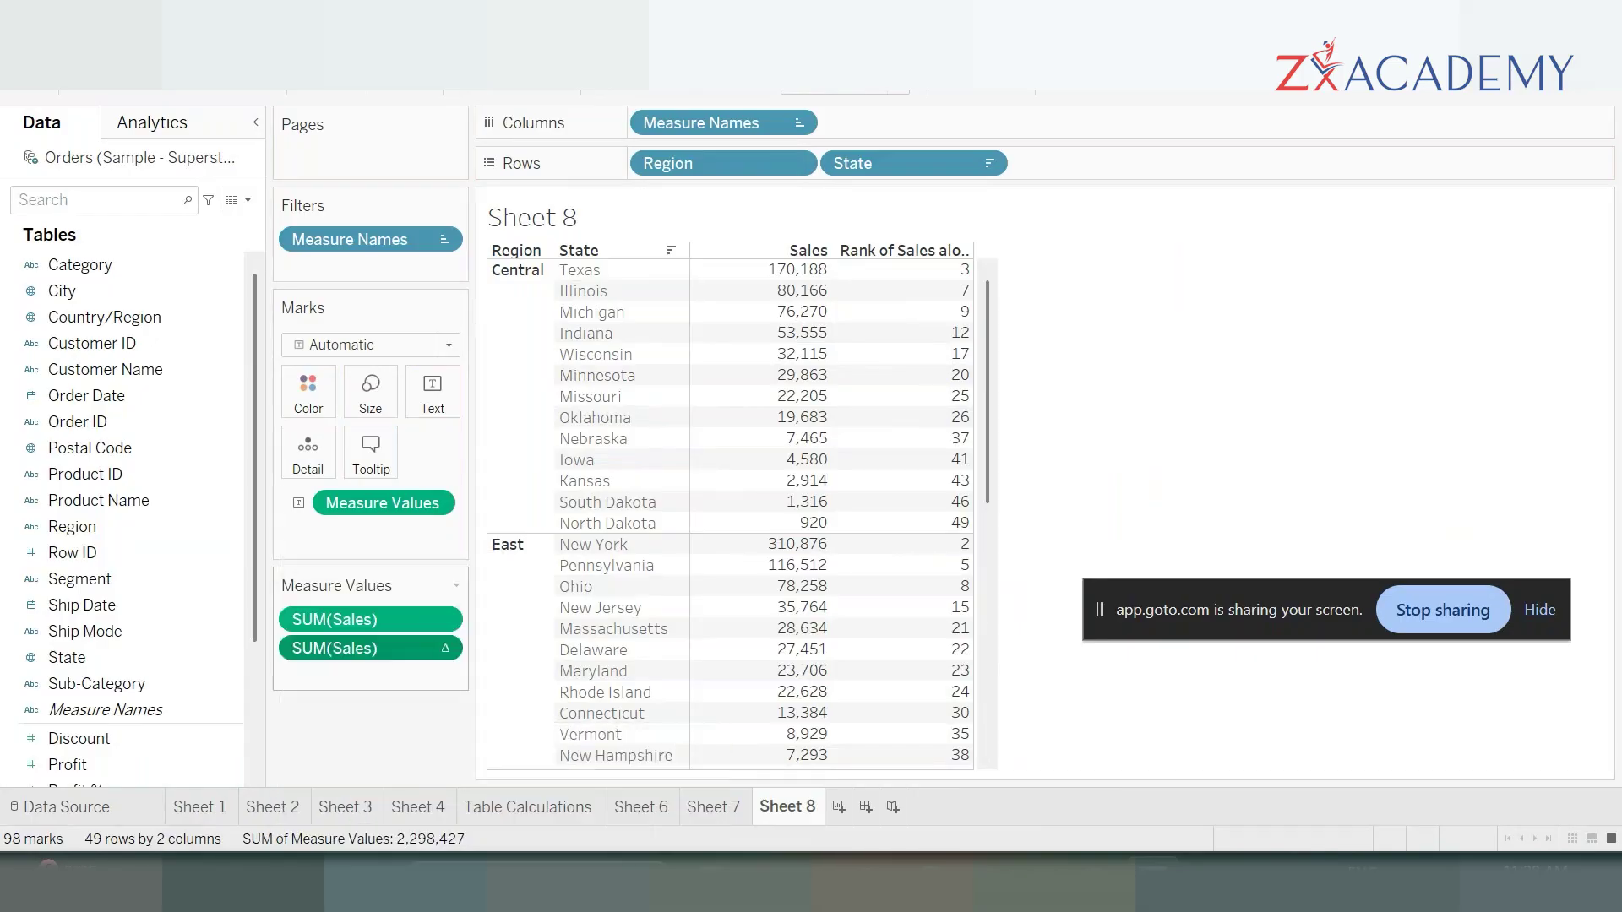
- Examine the state sales ranks within the Central, East, South and West regions one by one
left_click(522, 383)
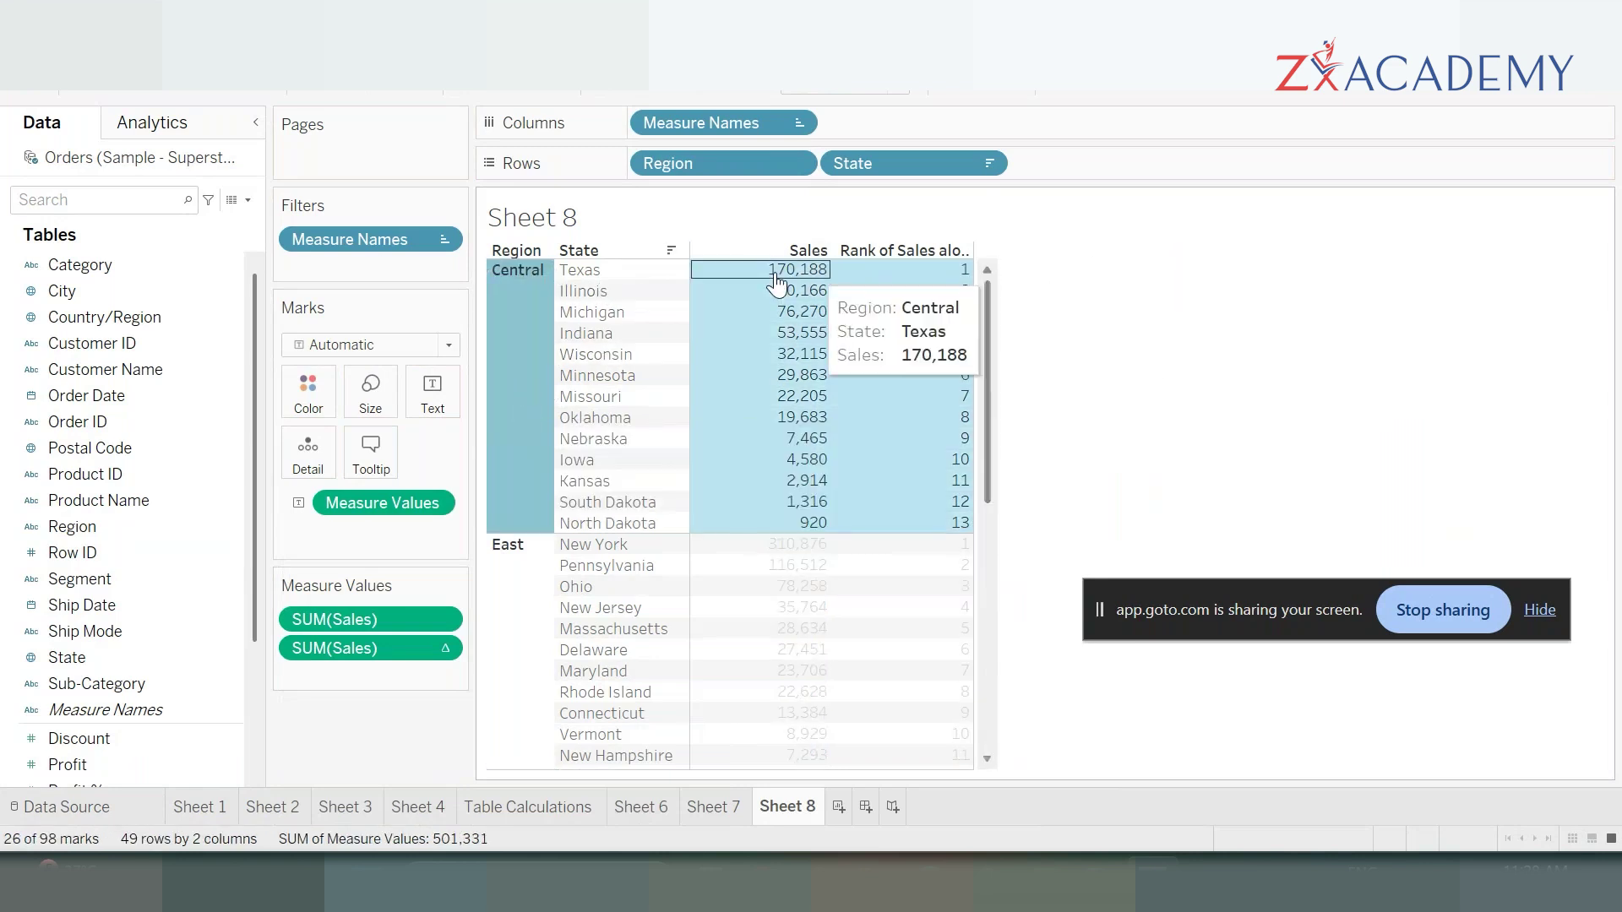
scroll(637, 565, "down", 3)
left_click(510, 559)
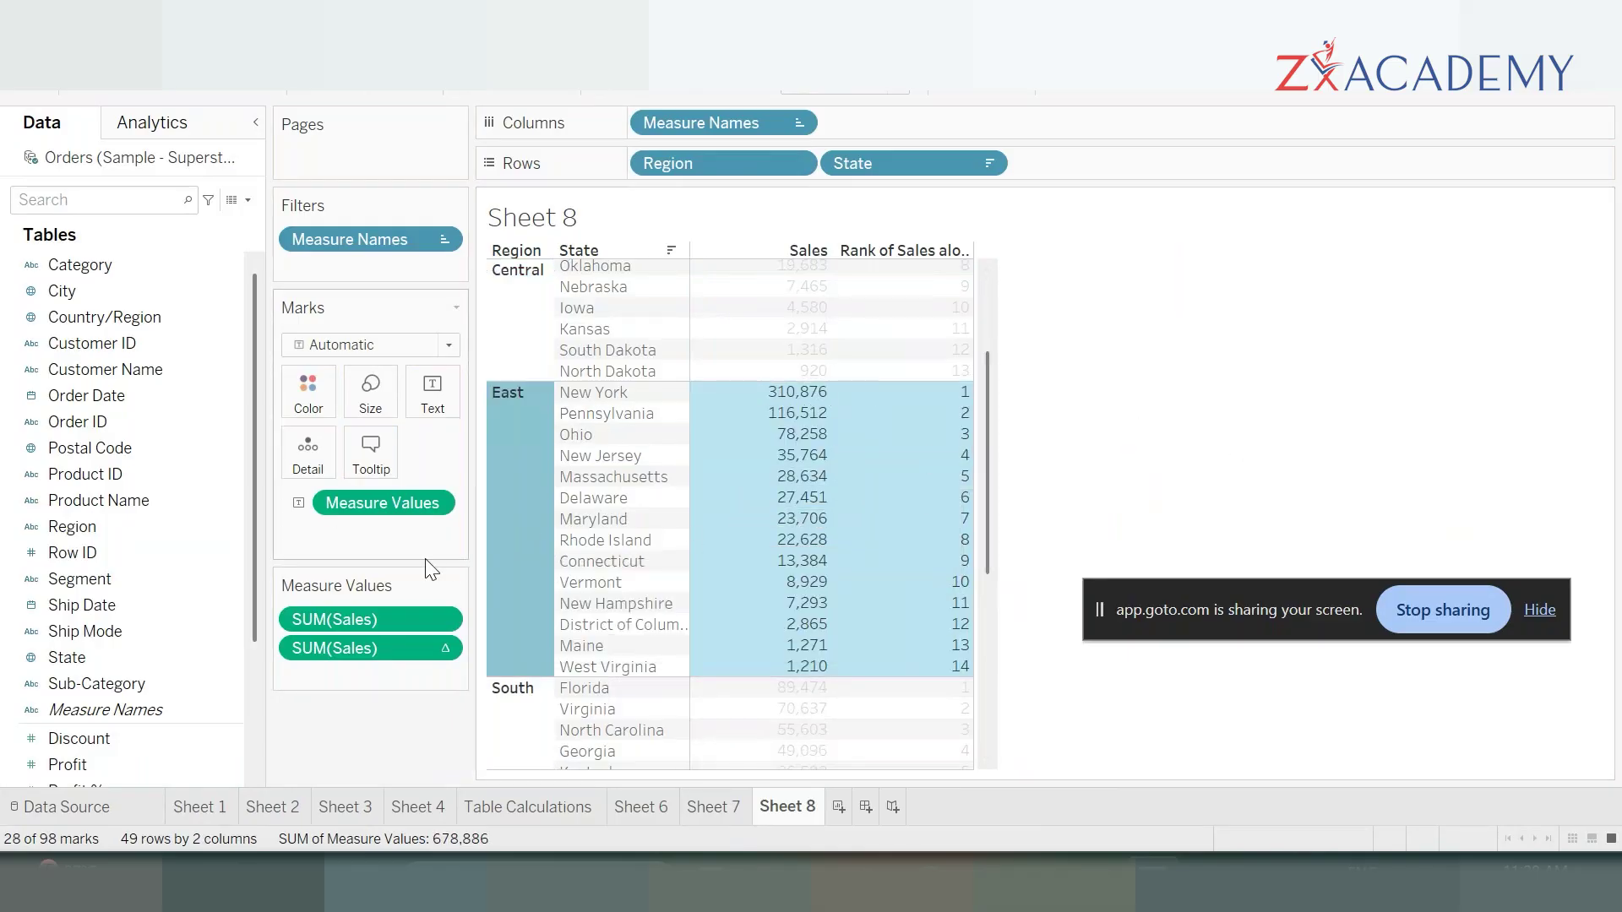
scroll(549, 592, "down", 3)
left_click(524, 602)
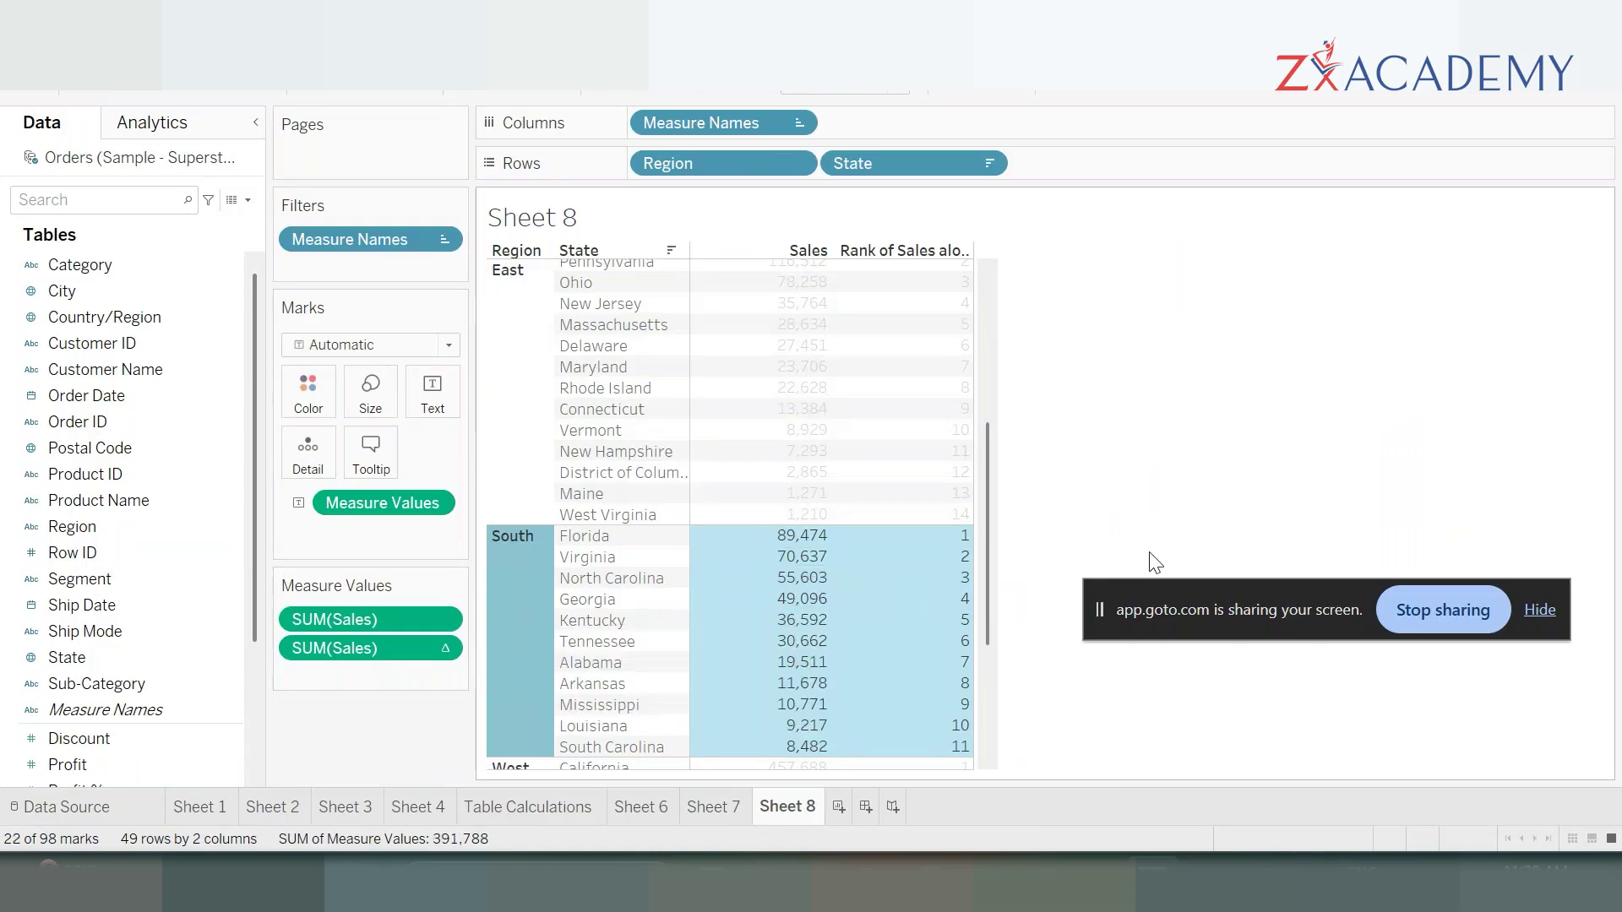
scroll(524, 616, "down", 3)
left_click(520, 645)
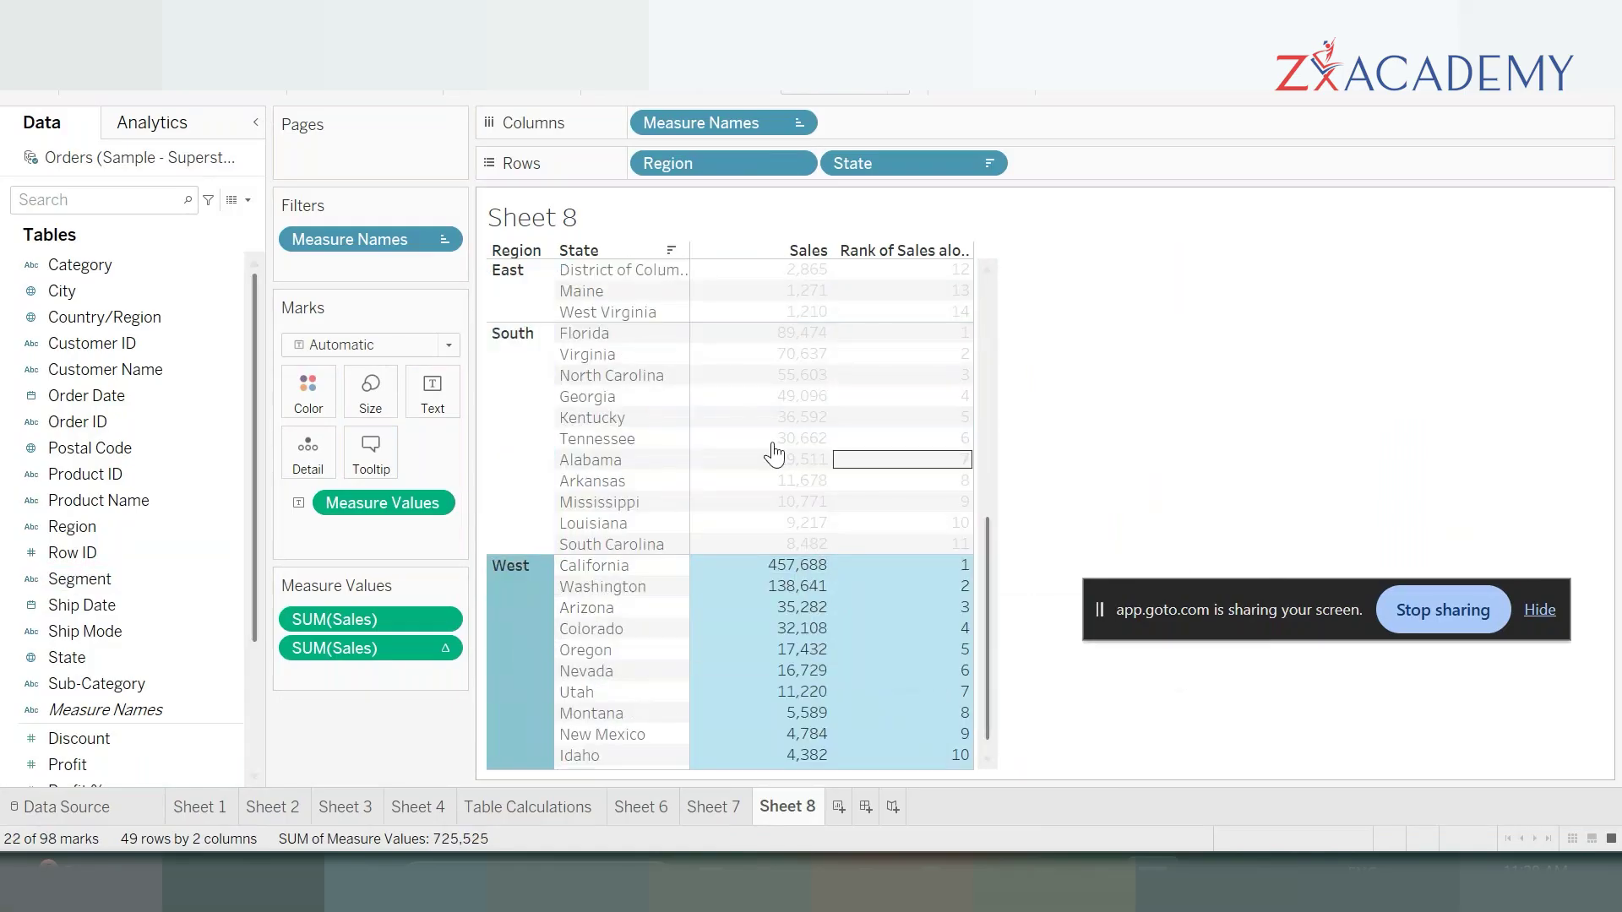
left_click(1325, 398)
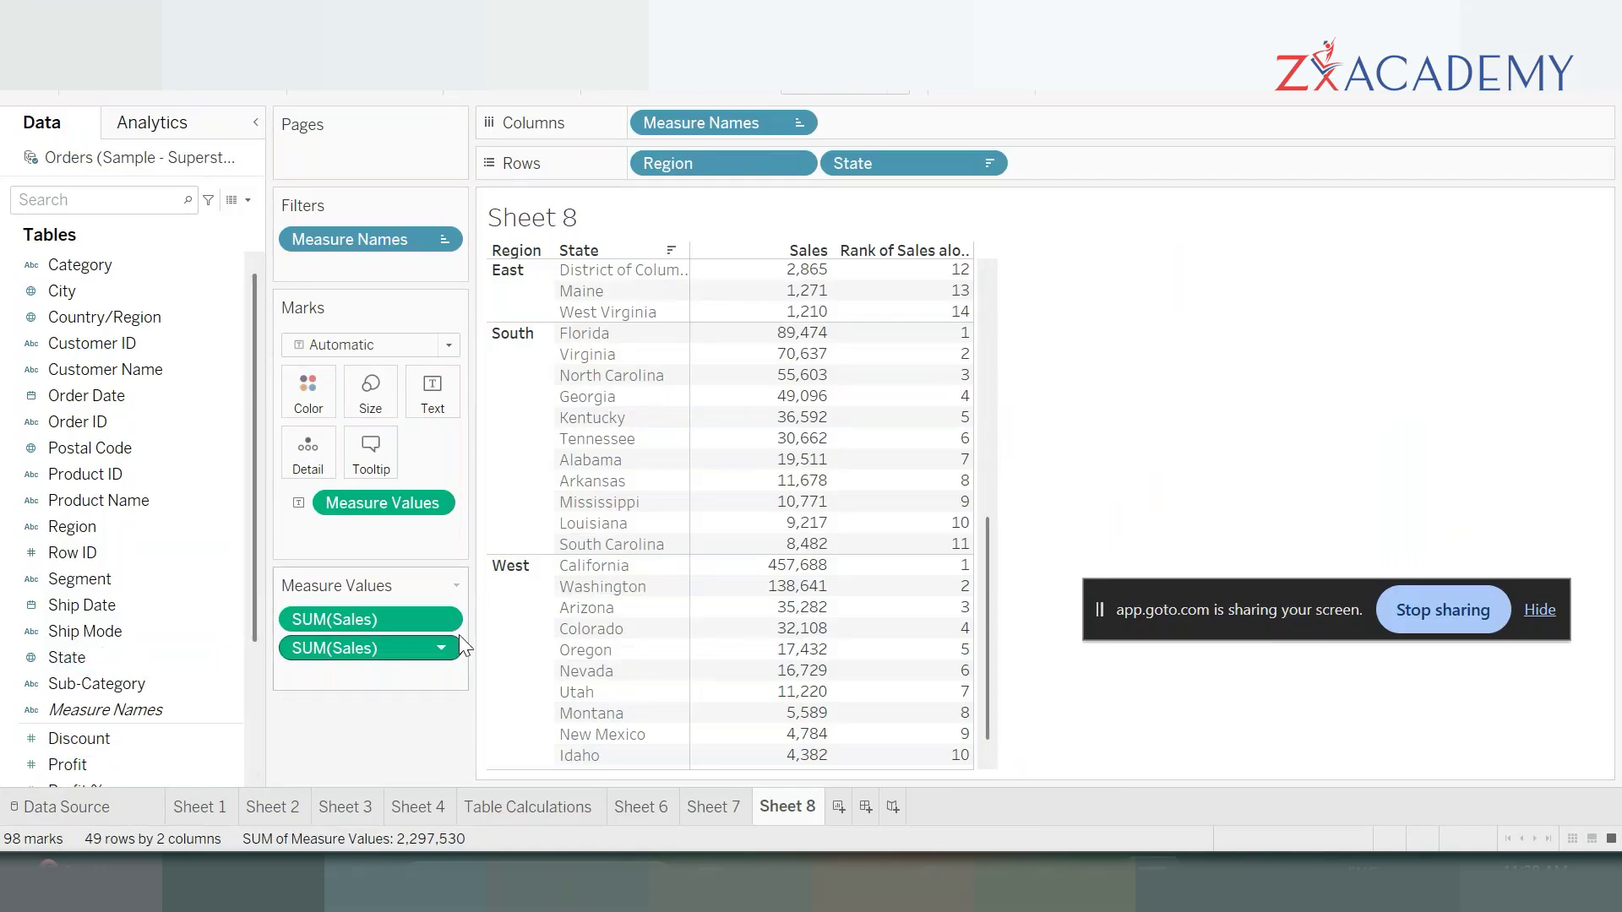
- Apply the Rank quick table calculation to the plain Sales measure and add Sales again as the first measure
right_click(355, 619)
mouse_move(485, 862)
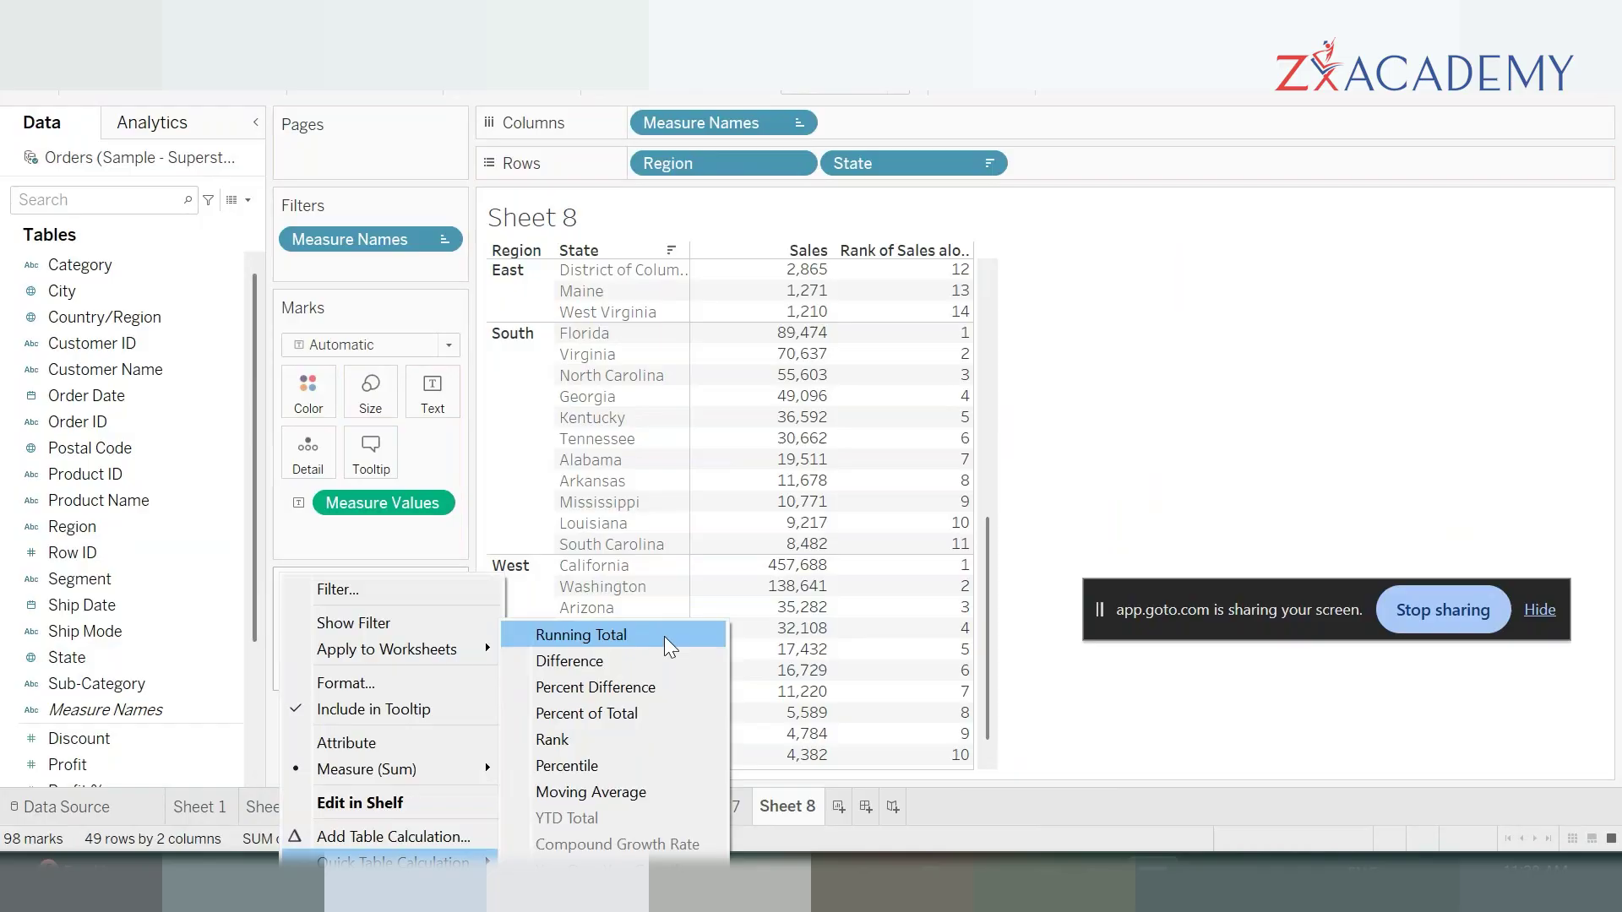
left_click(642, 739)
scroll(126, 701, "down", 3)
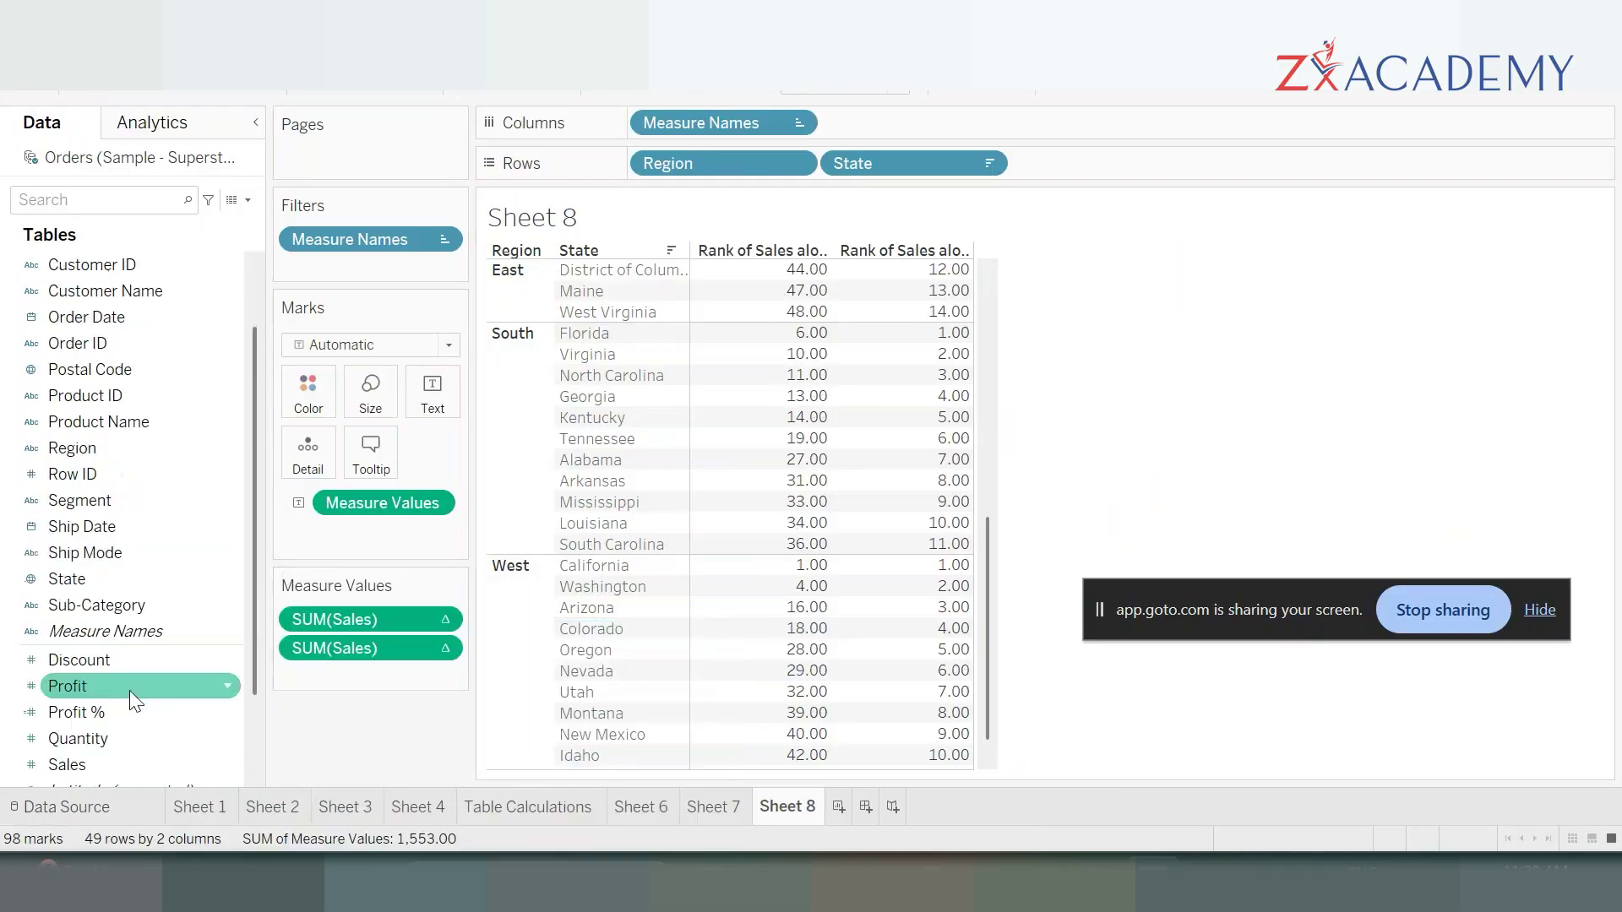
left_click_drag(83, 662, 279, 688)
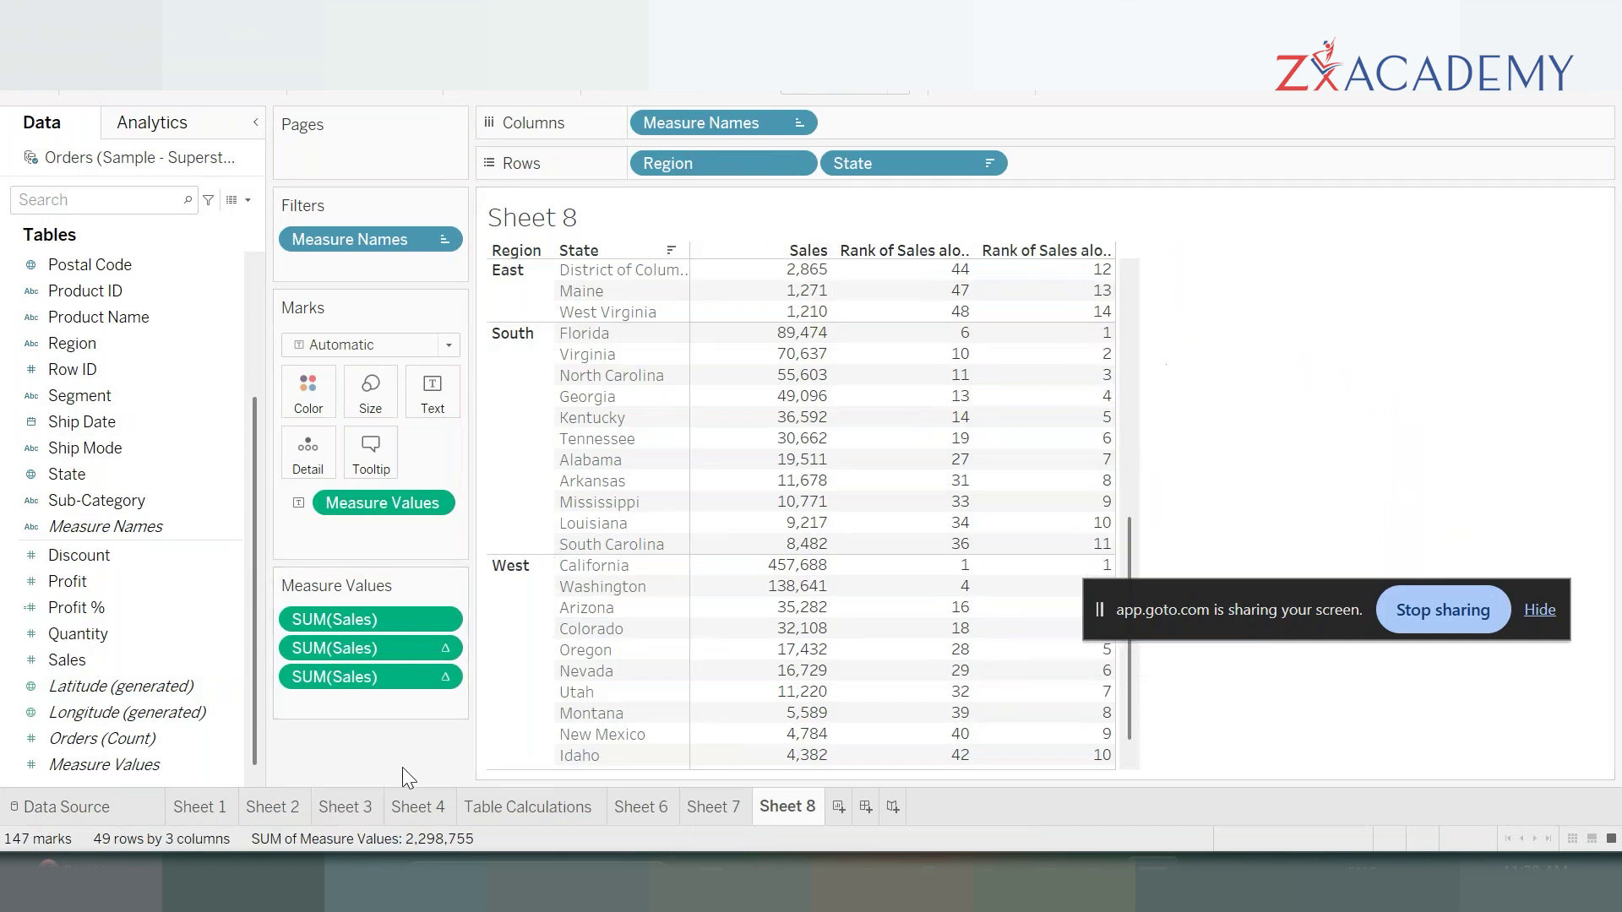
- Place the within-region sales rank ahead of the table-wide sales rank in the measure order
scroll(927, 389, "up", 3)
scroll(927, 389, "up", 5)
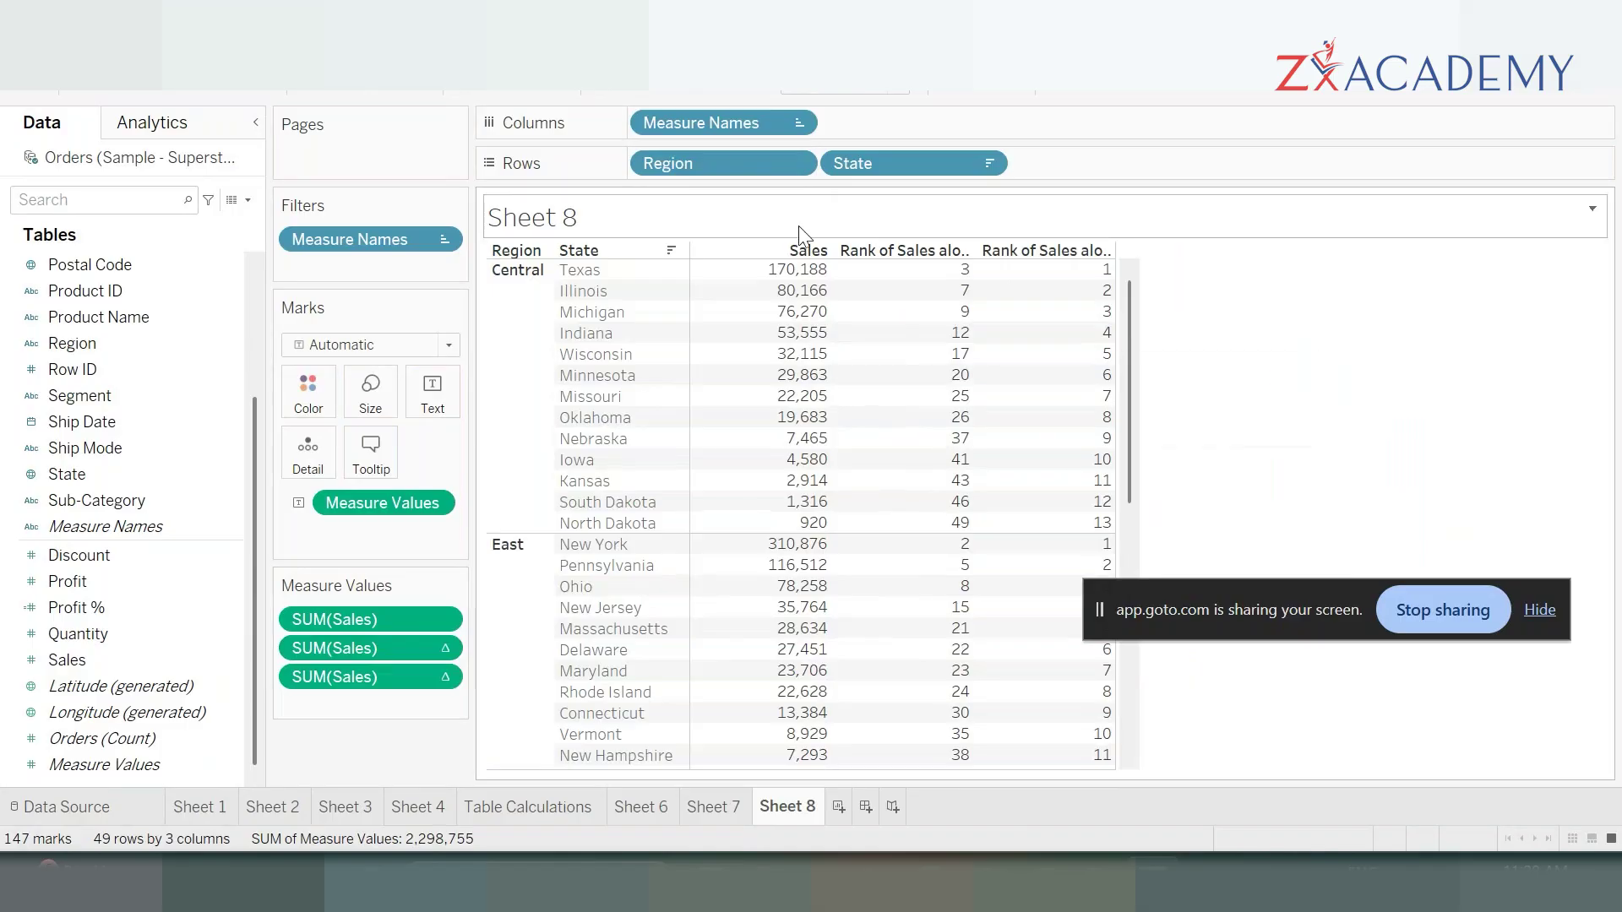
left_click(1068, 251)
left_click(902, 251)
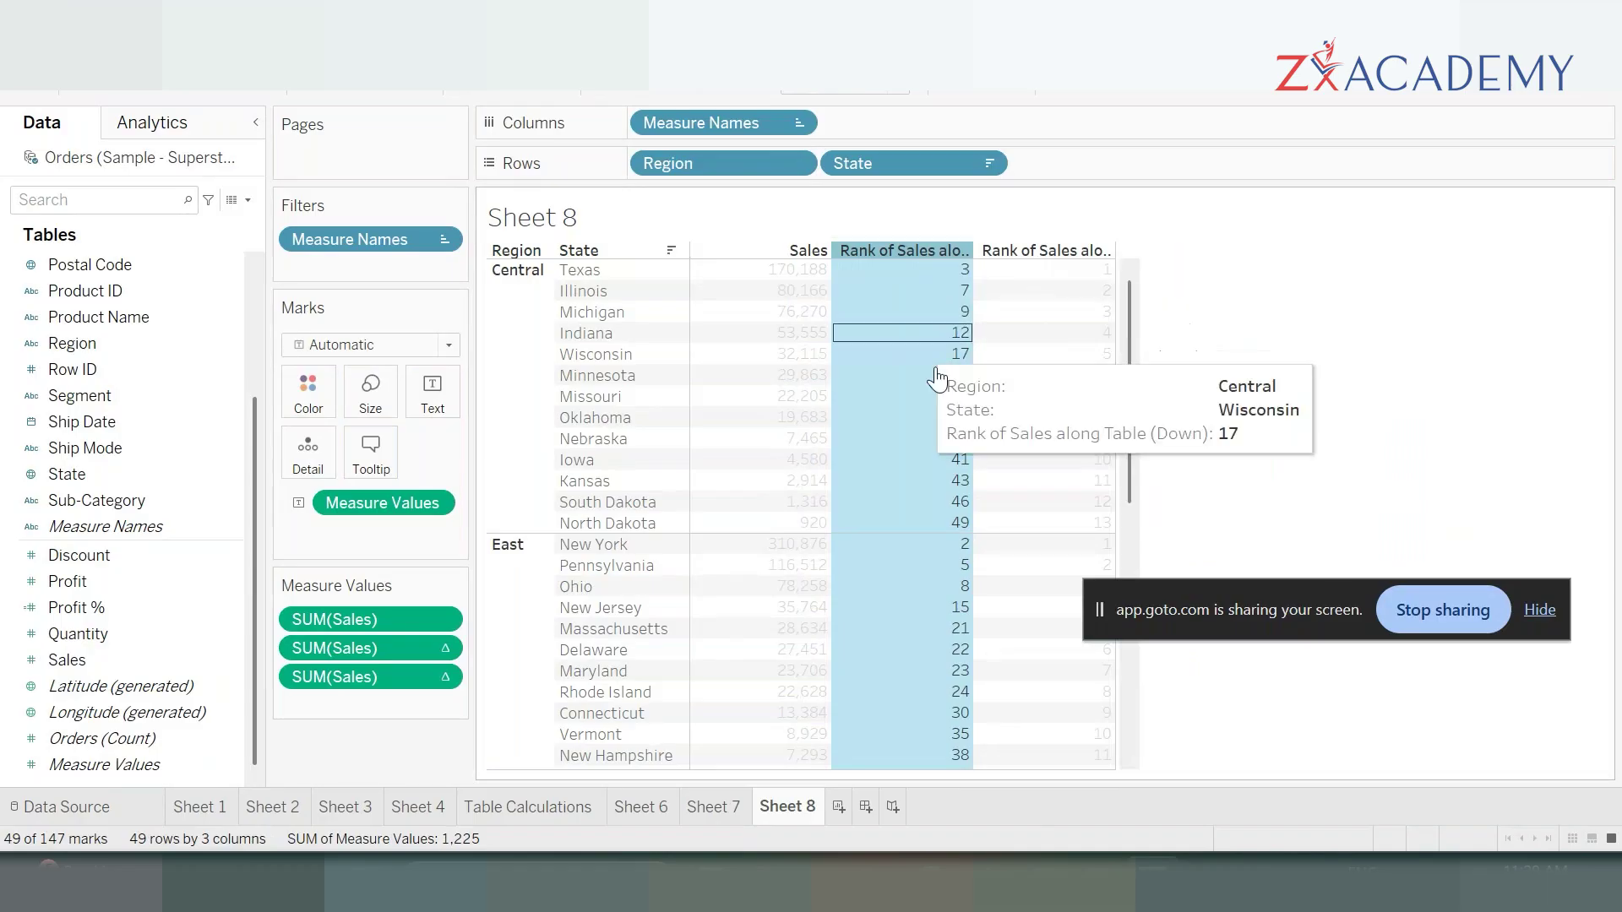
left_click(1379, 382)
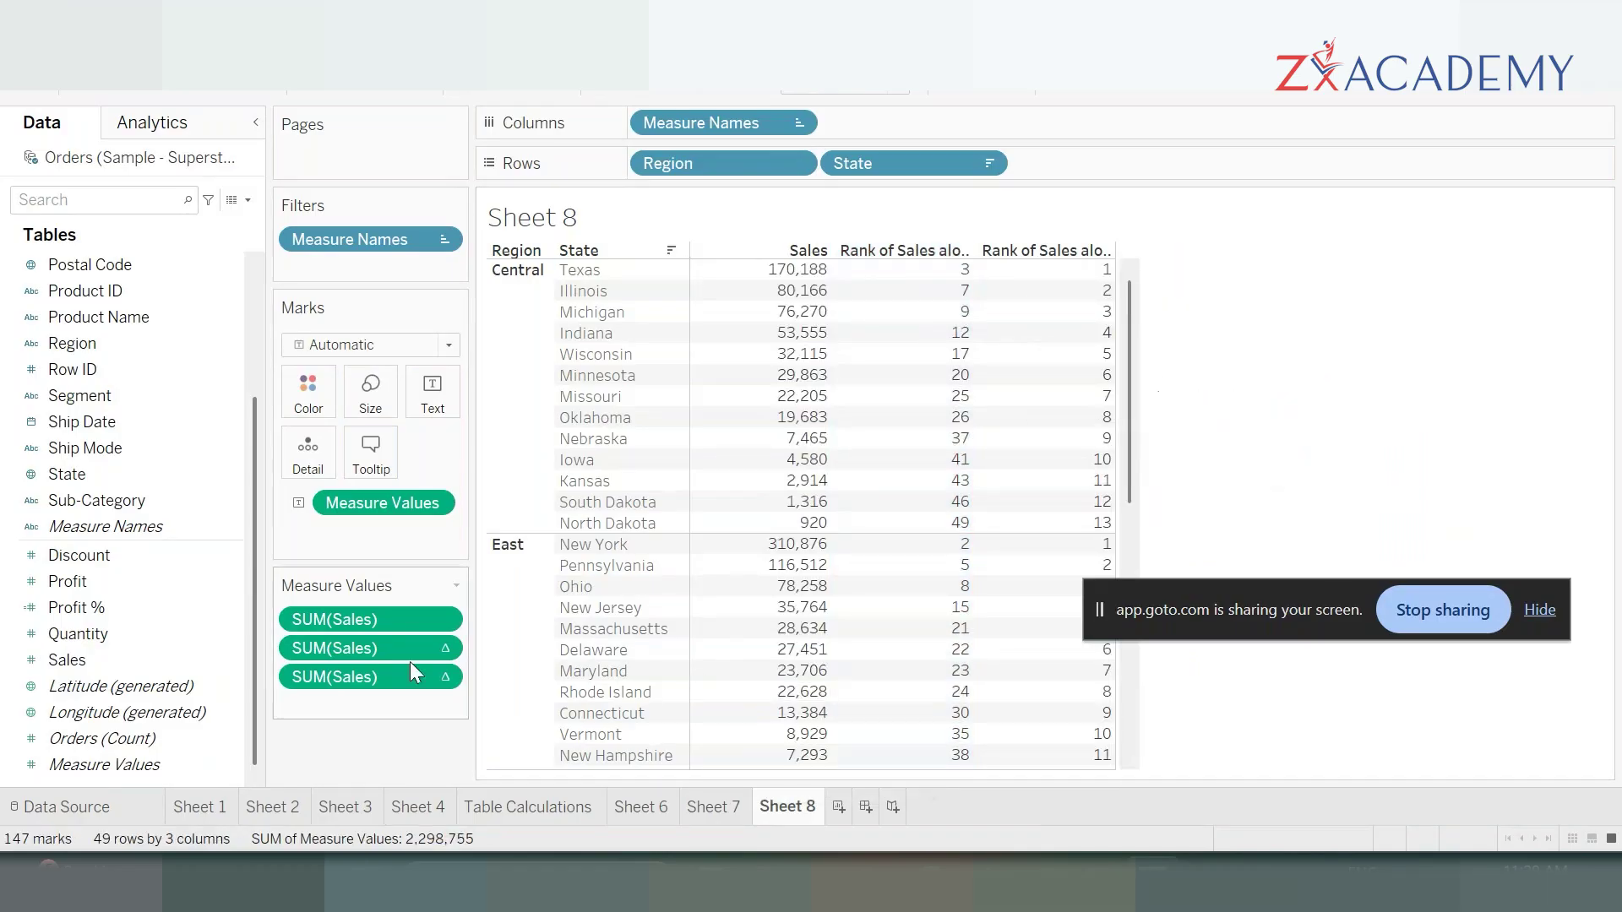
left_click_drag(389, 652, 389, 697)
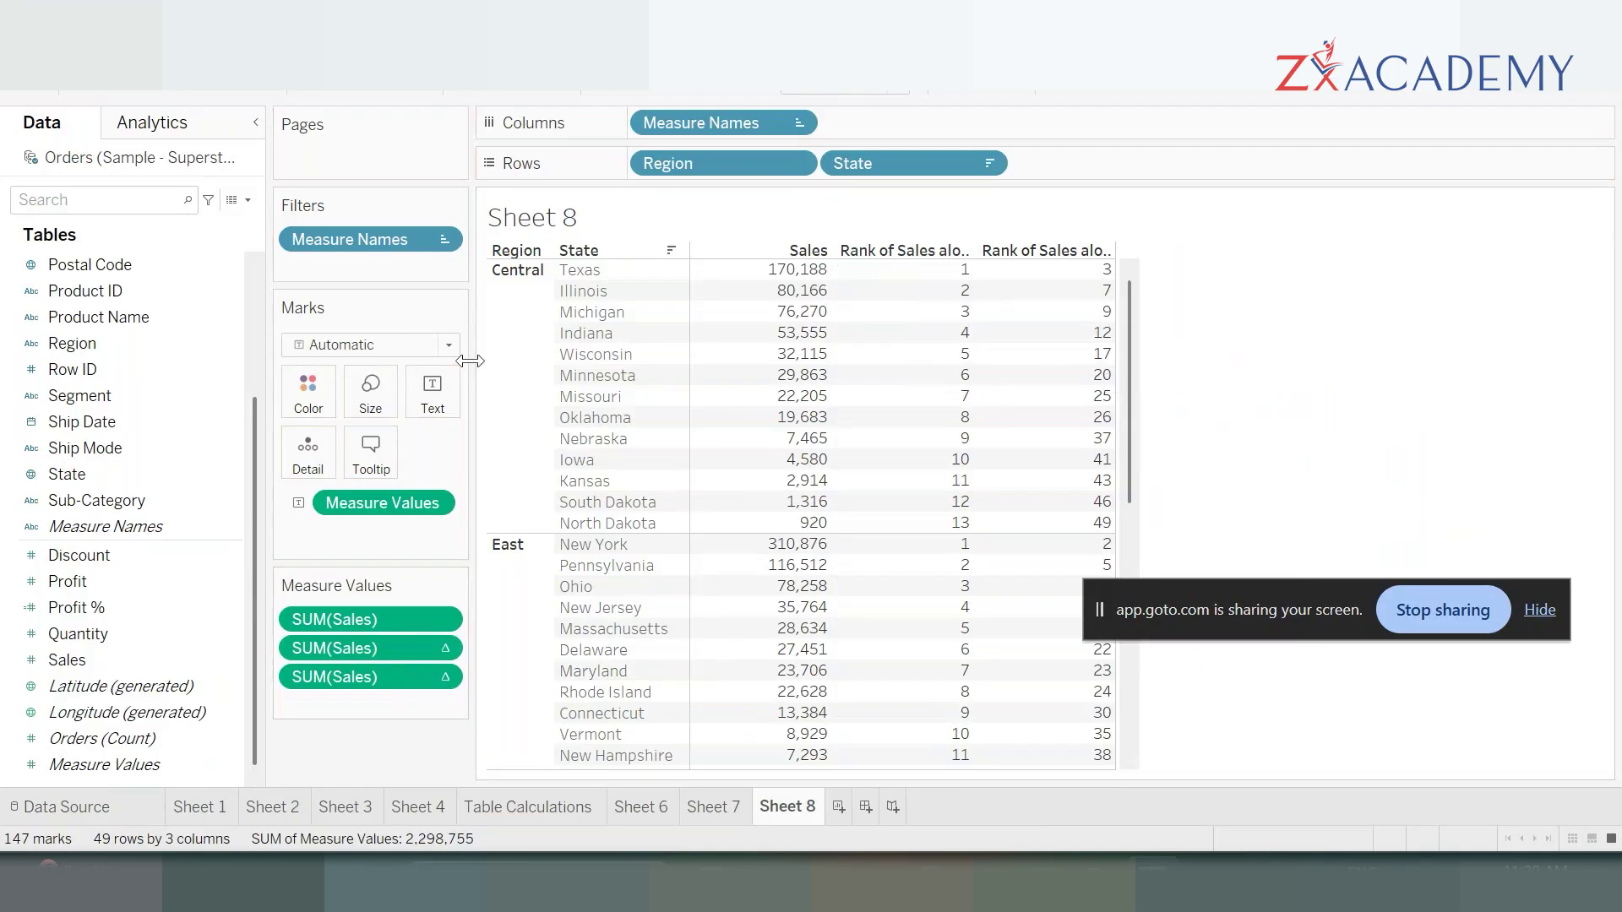
left_click(518, 363)
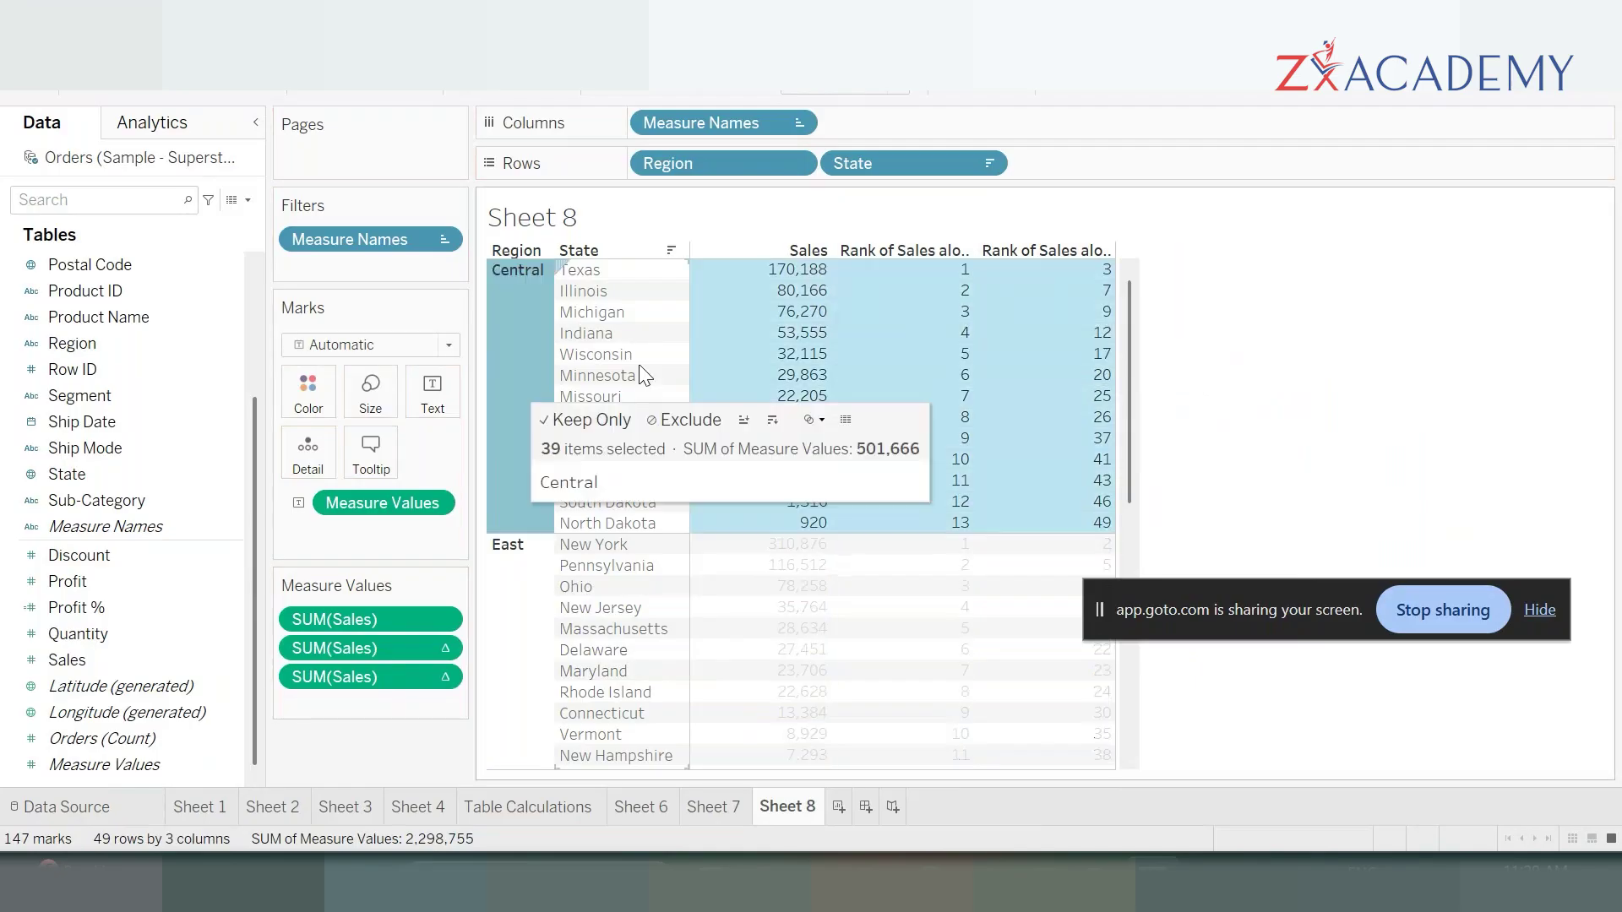
left_click(1064, 247)
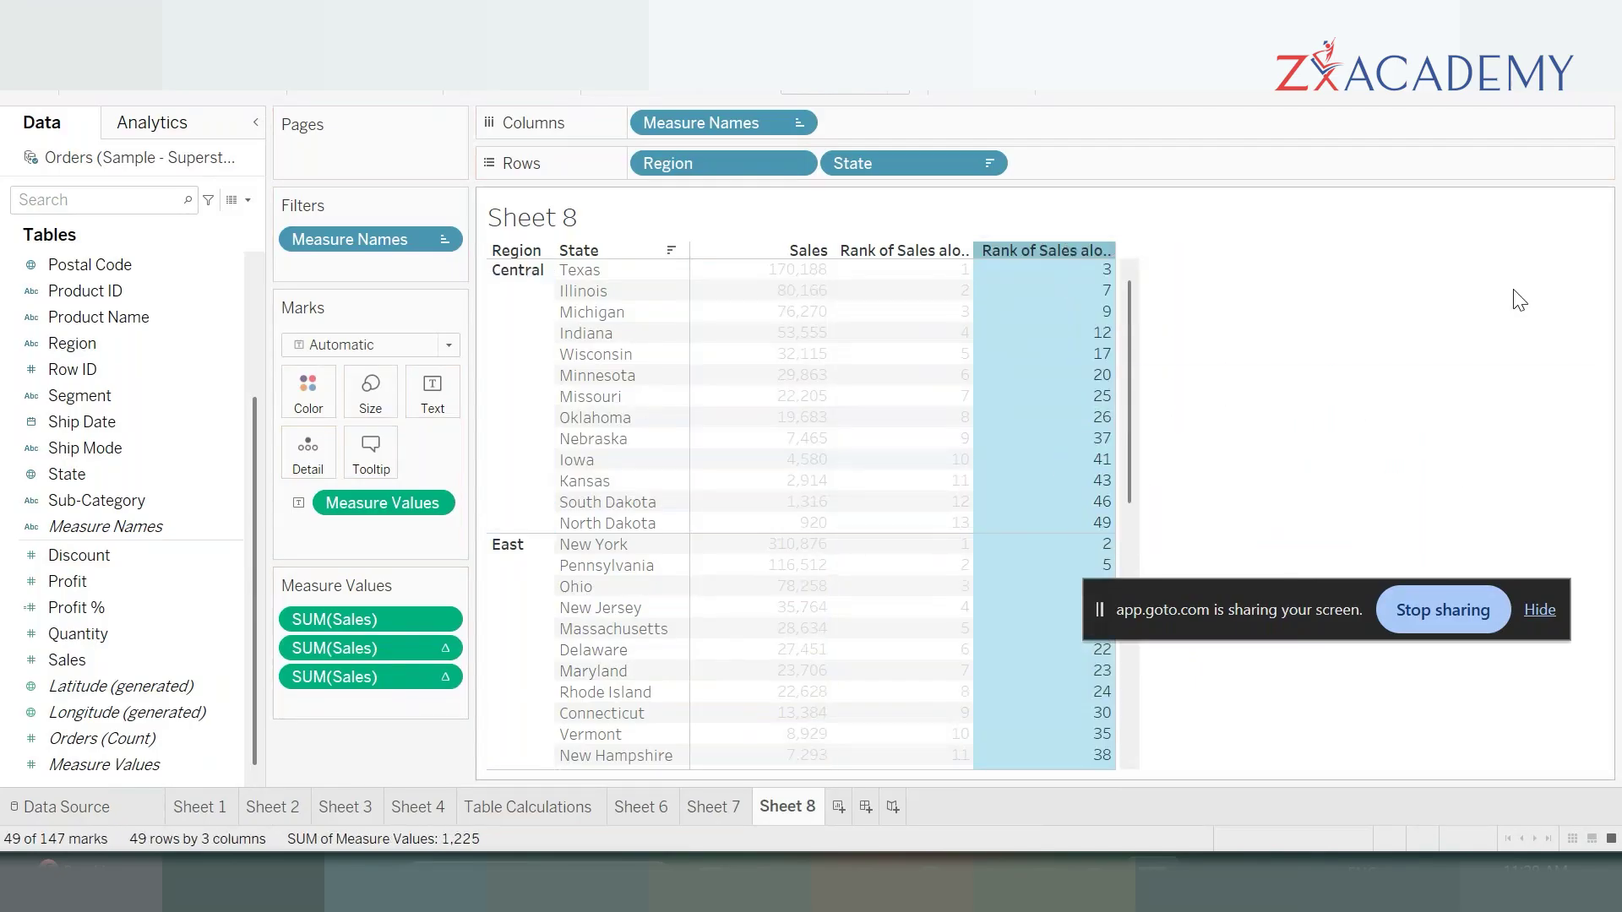
left_click(1331, 496)
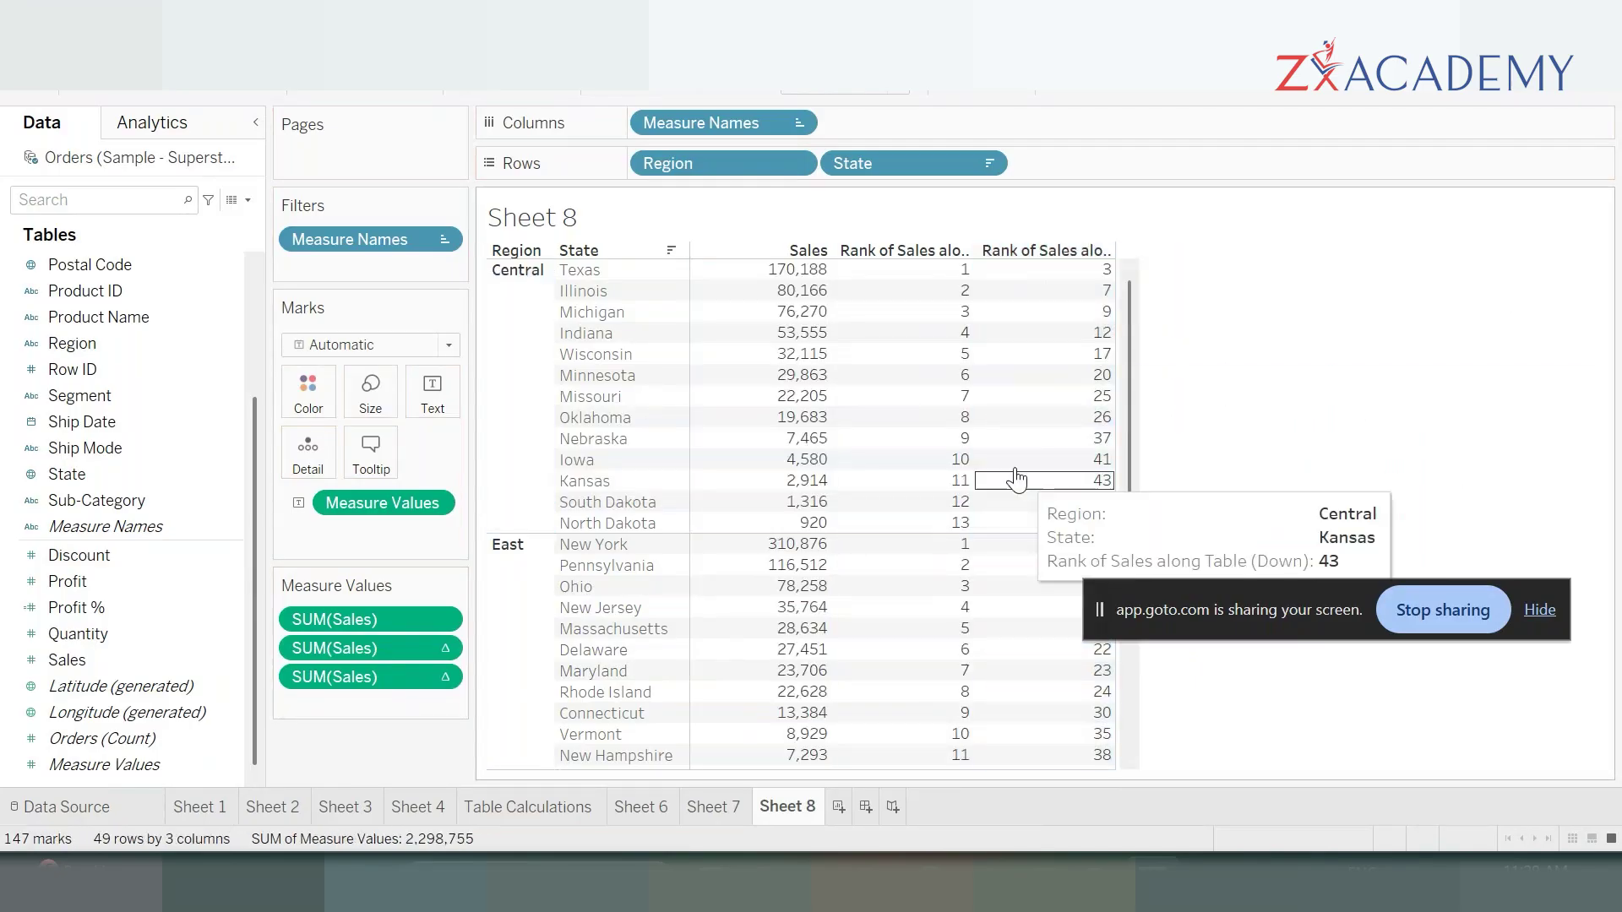
- Set the alias of the table-wide sales rank column header to "Rank Country"
left_click(1039, 249)
right_click(1036, 248)
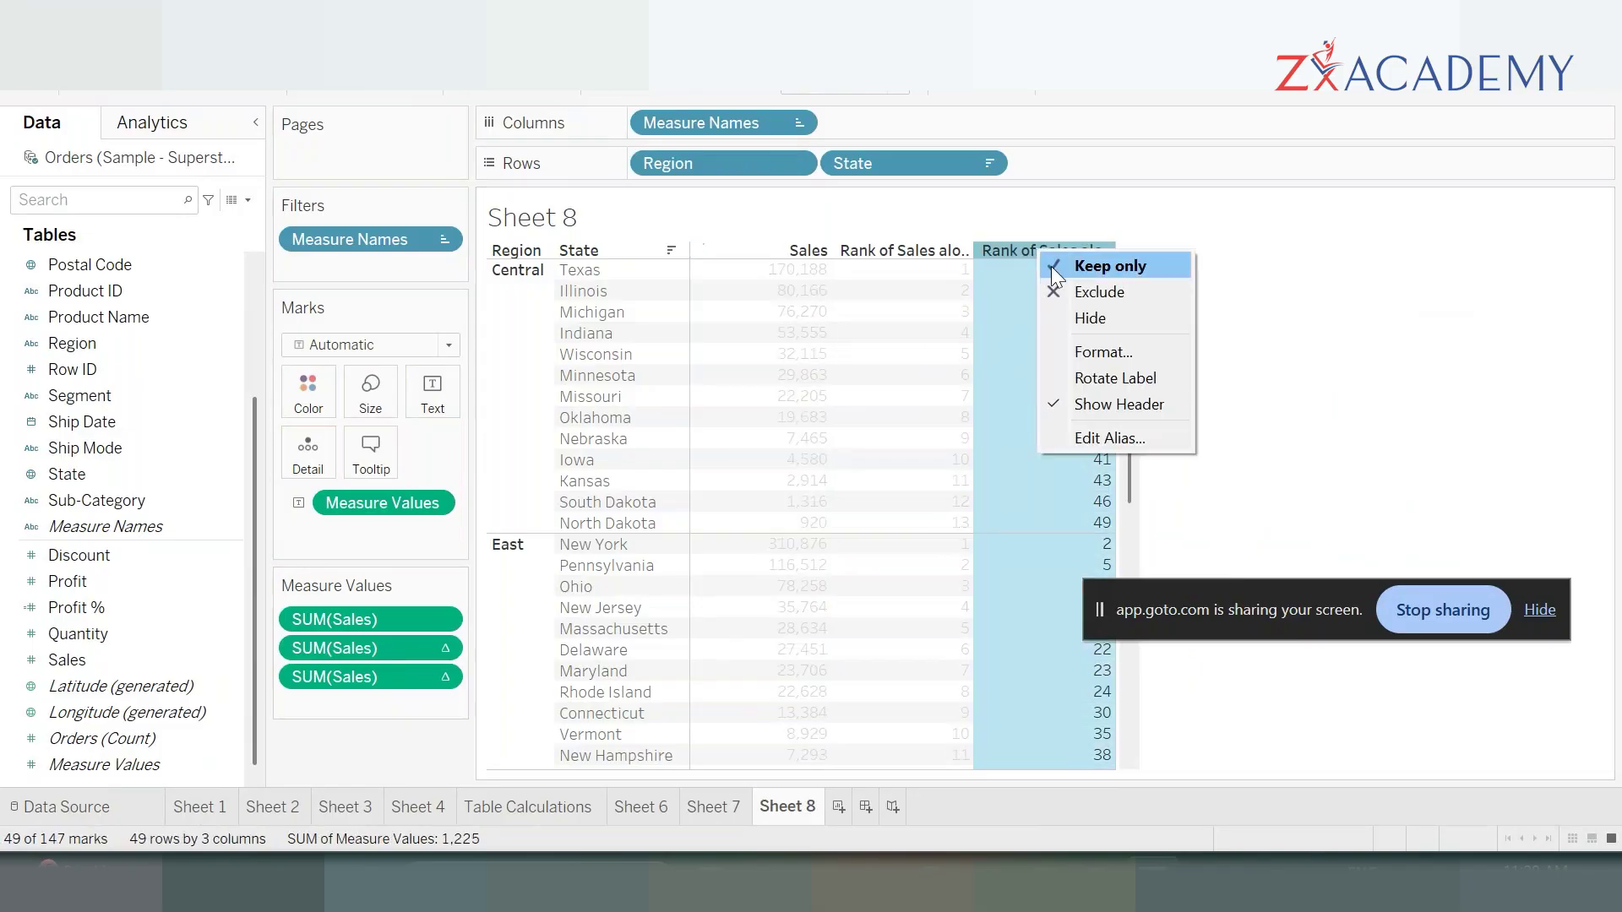
left_click(1149, 437)
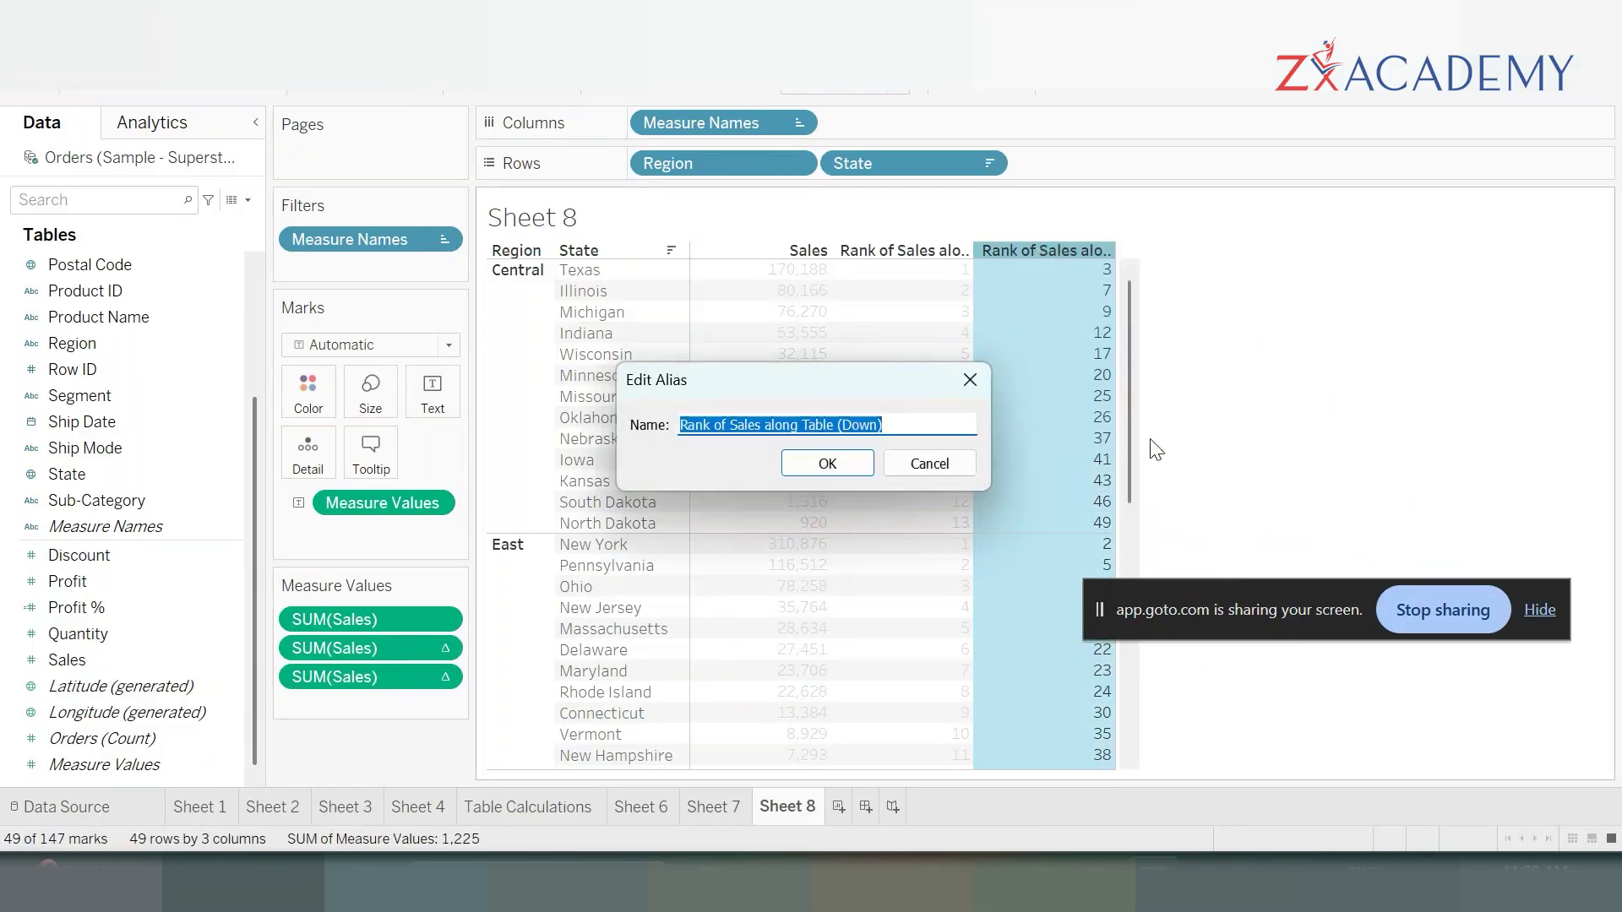
key("BackSpace")
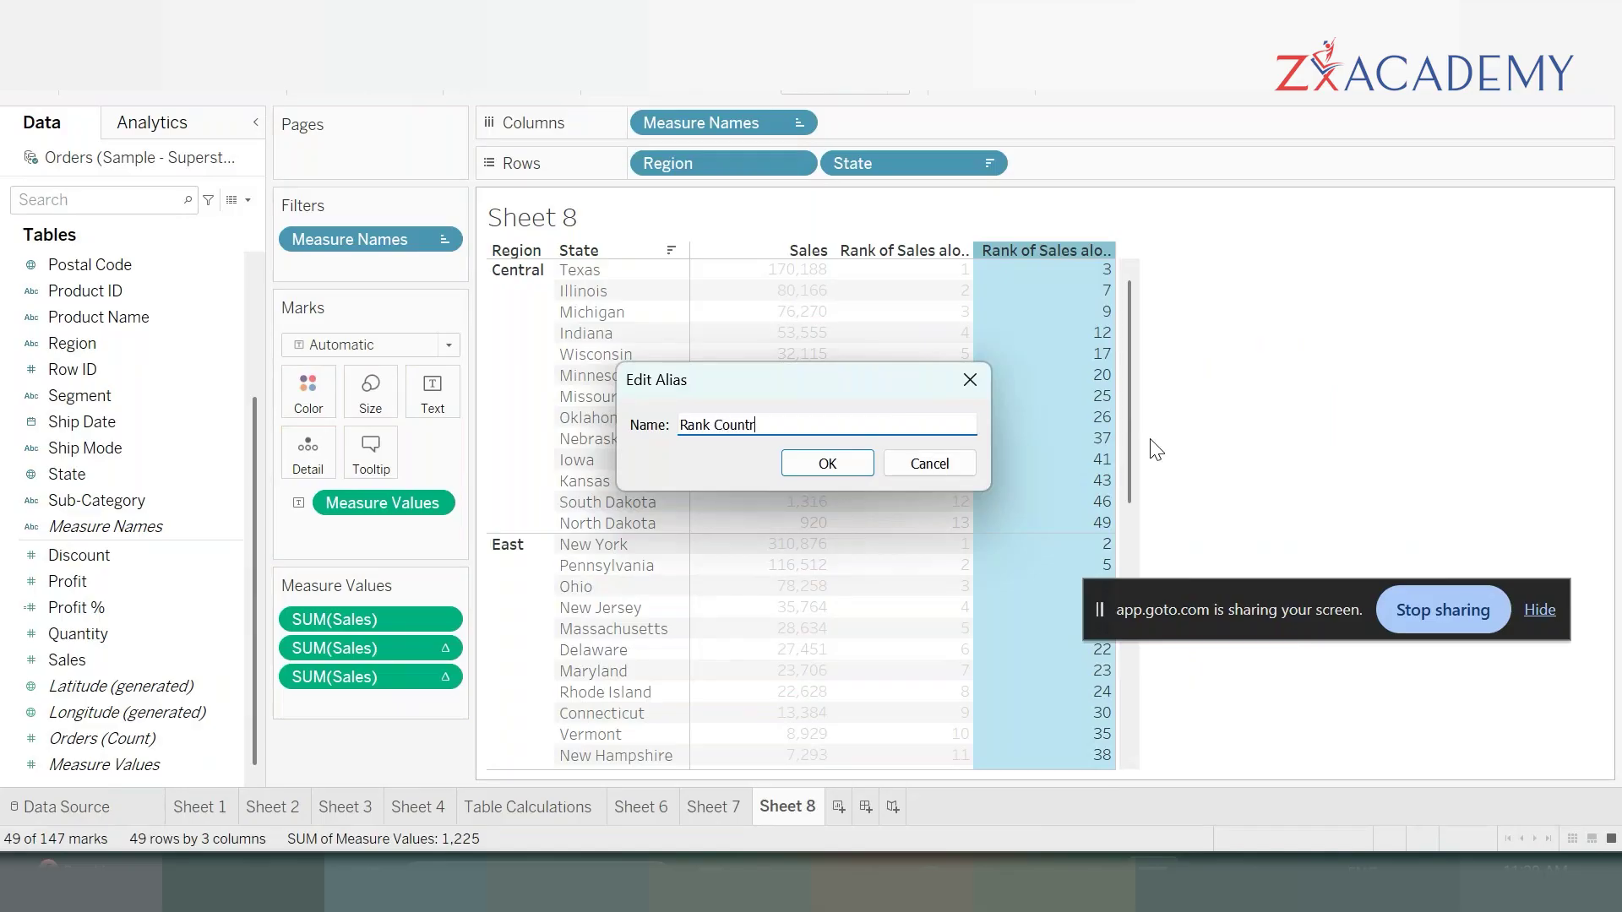
key("Return")
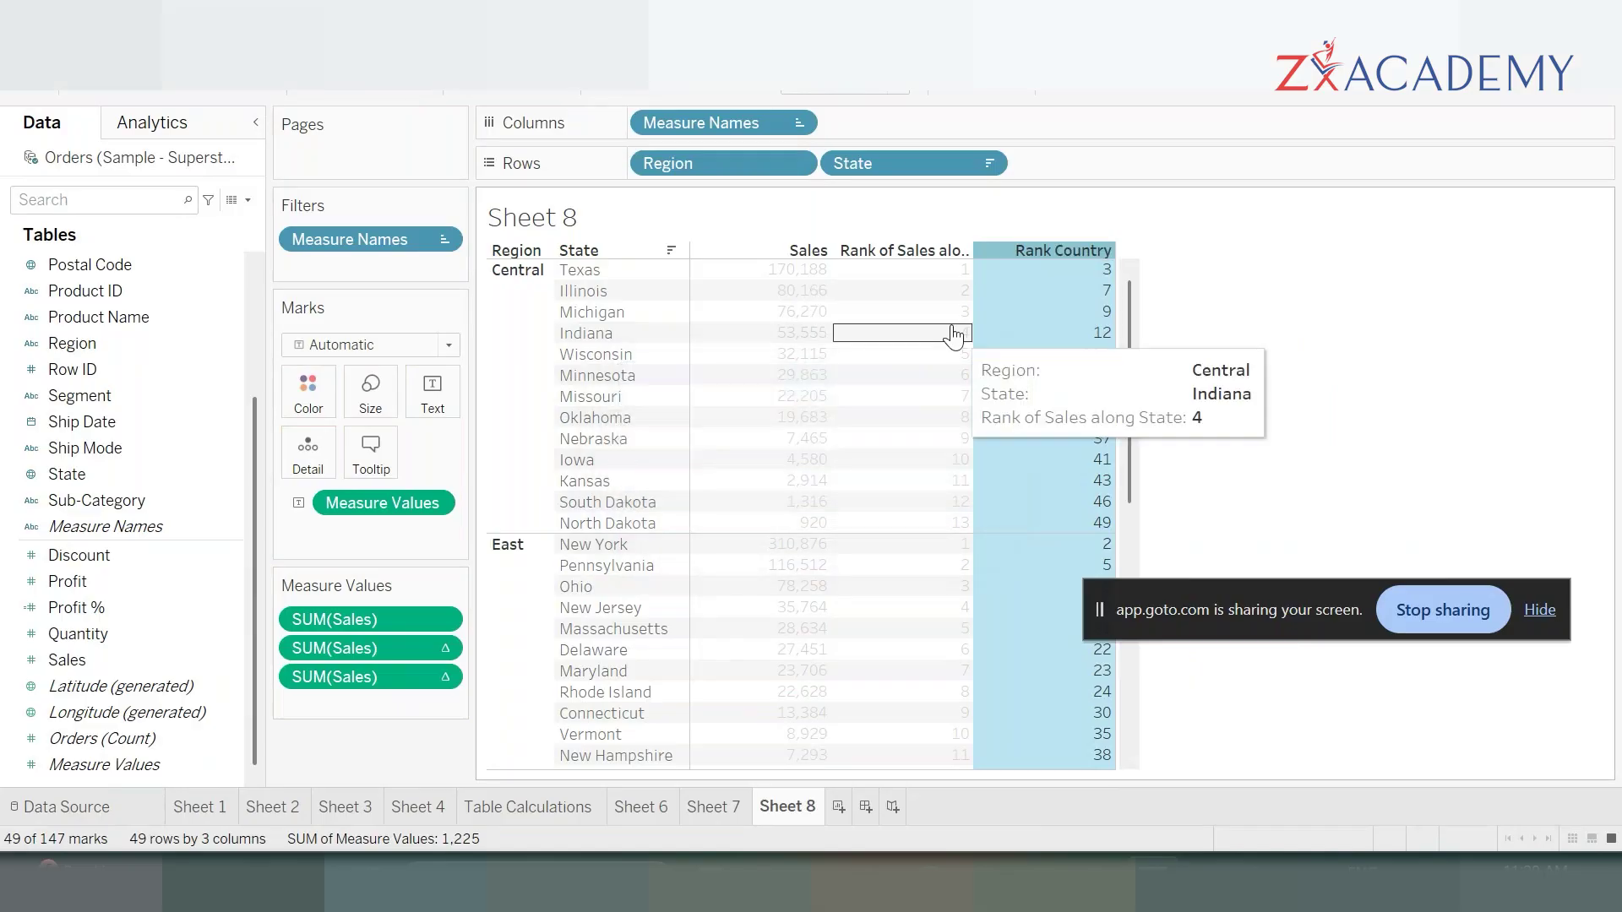
- Set the alias of the within-region sales rank column header to "Rank State"
right_click(932, 250)
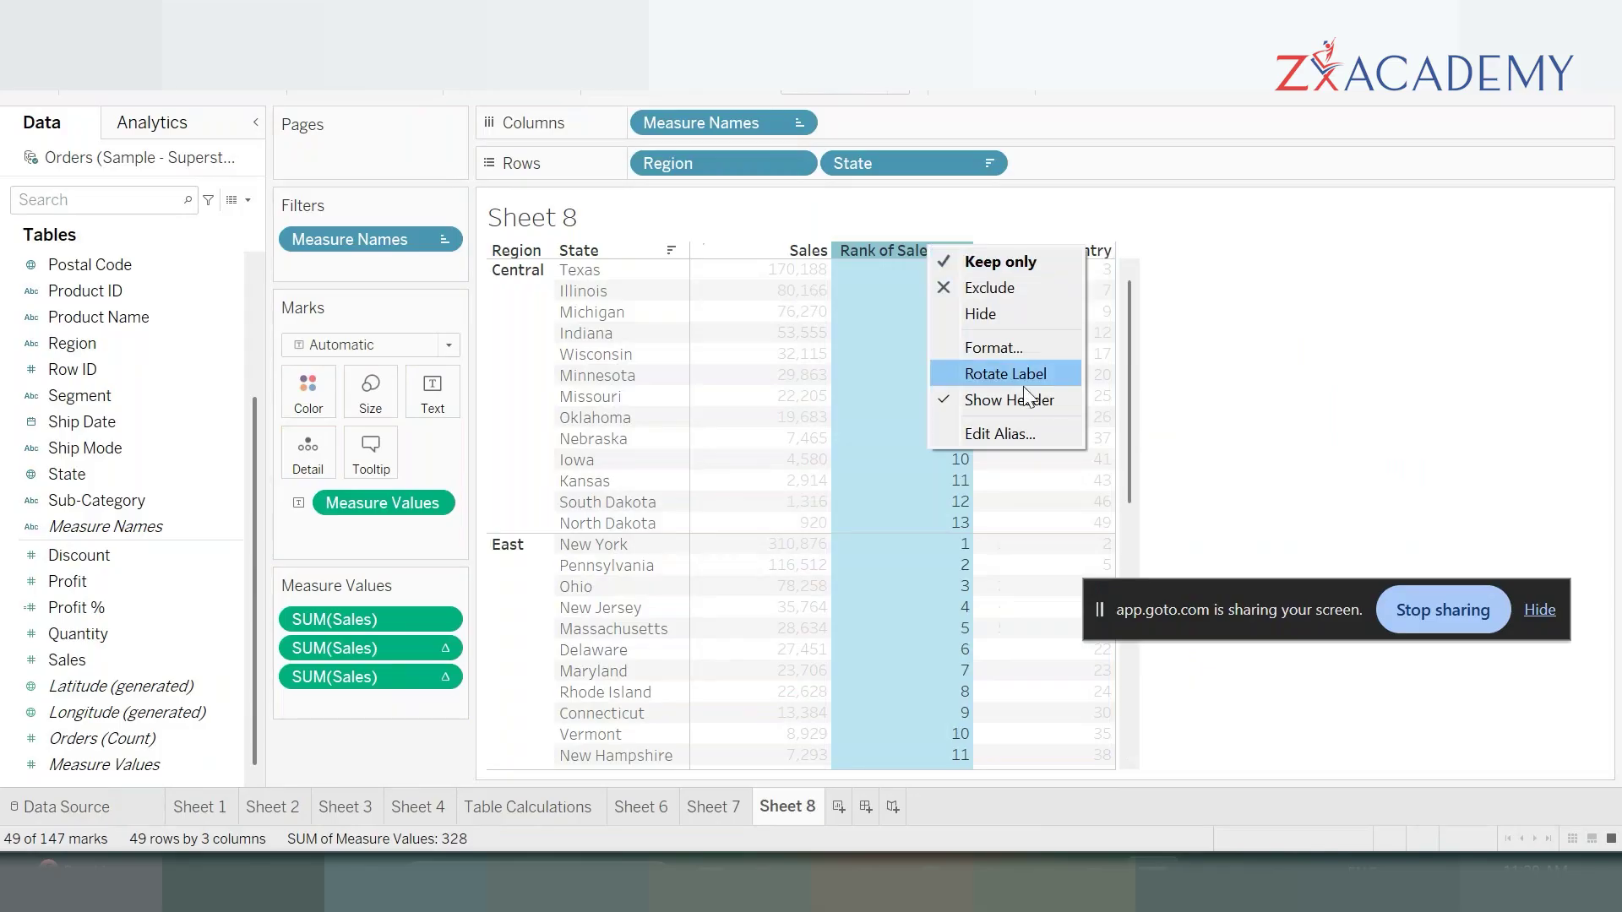
left_click(1012, 438)
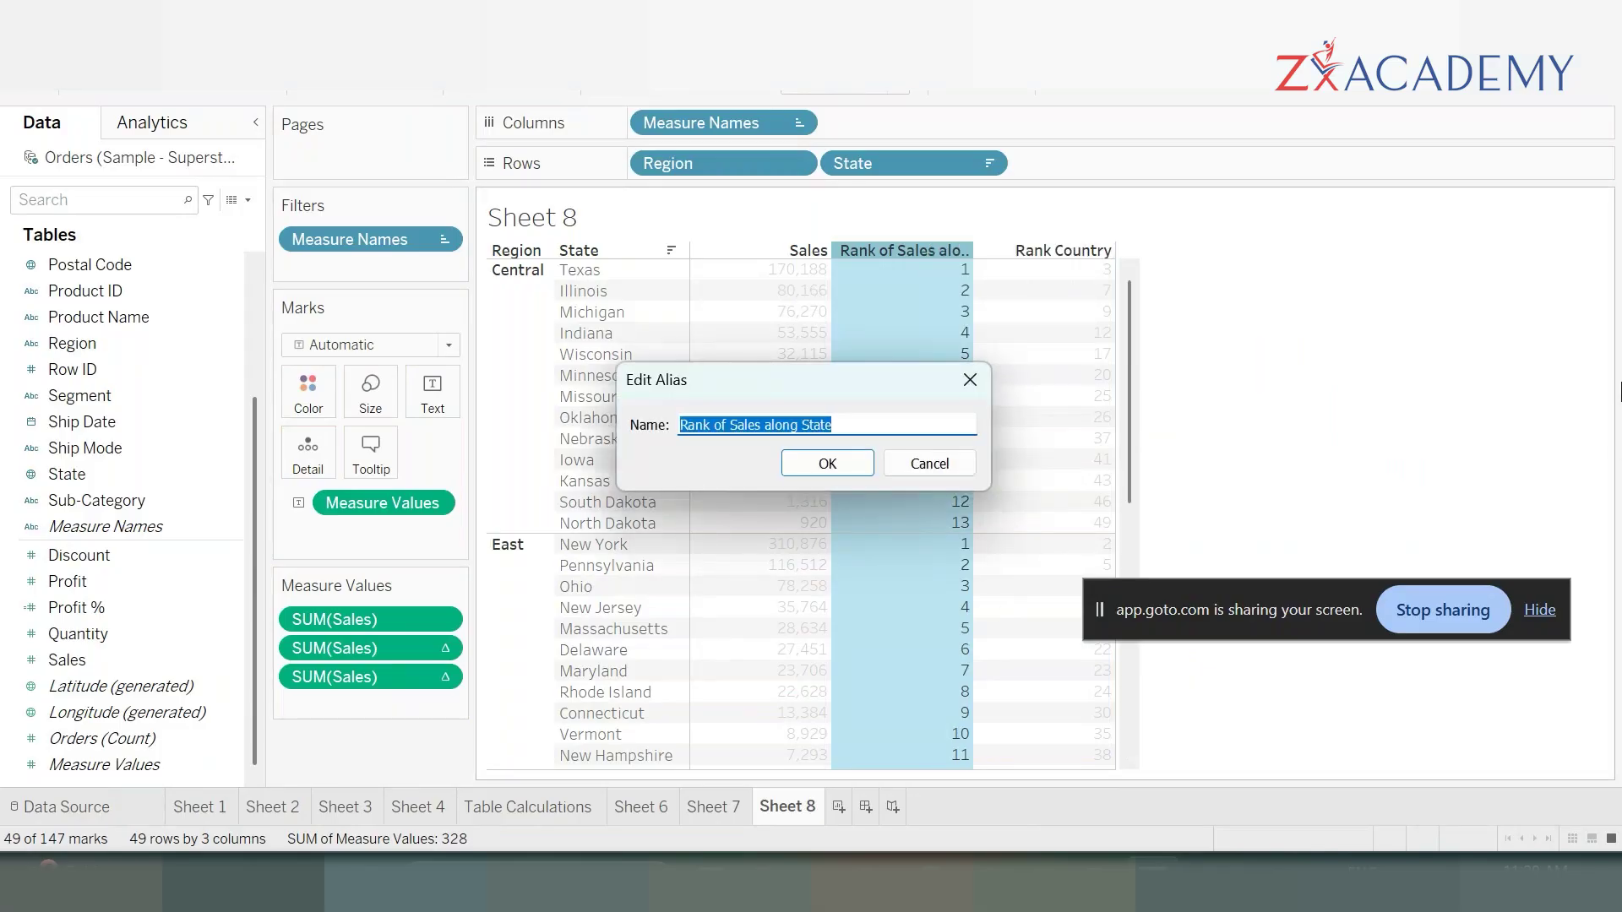
key("Right")
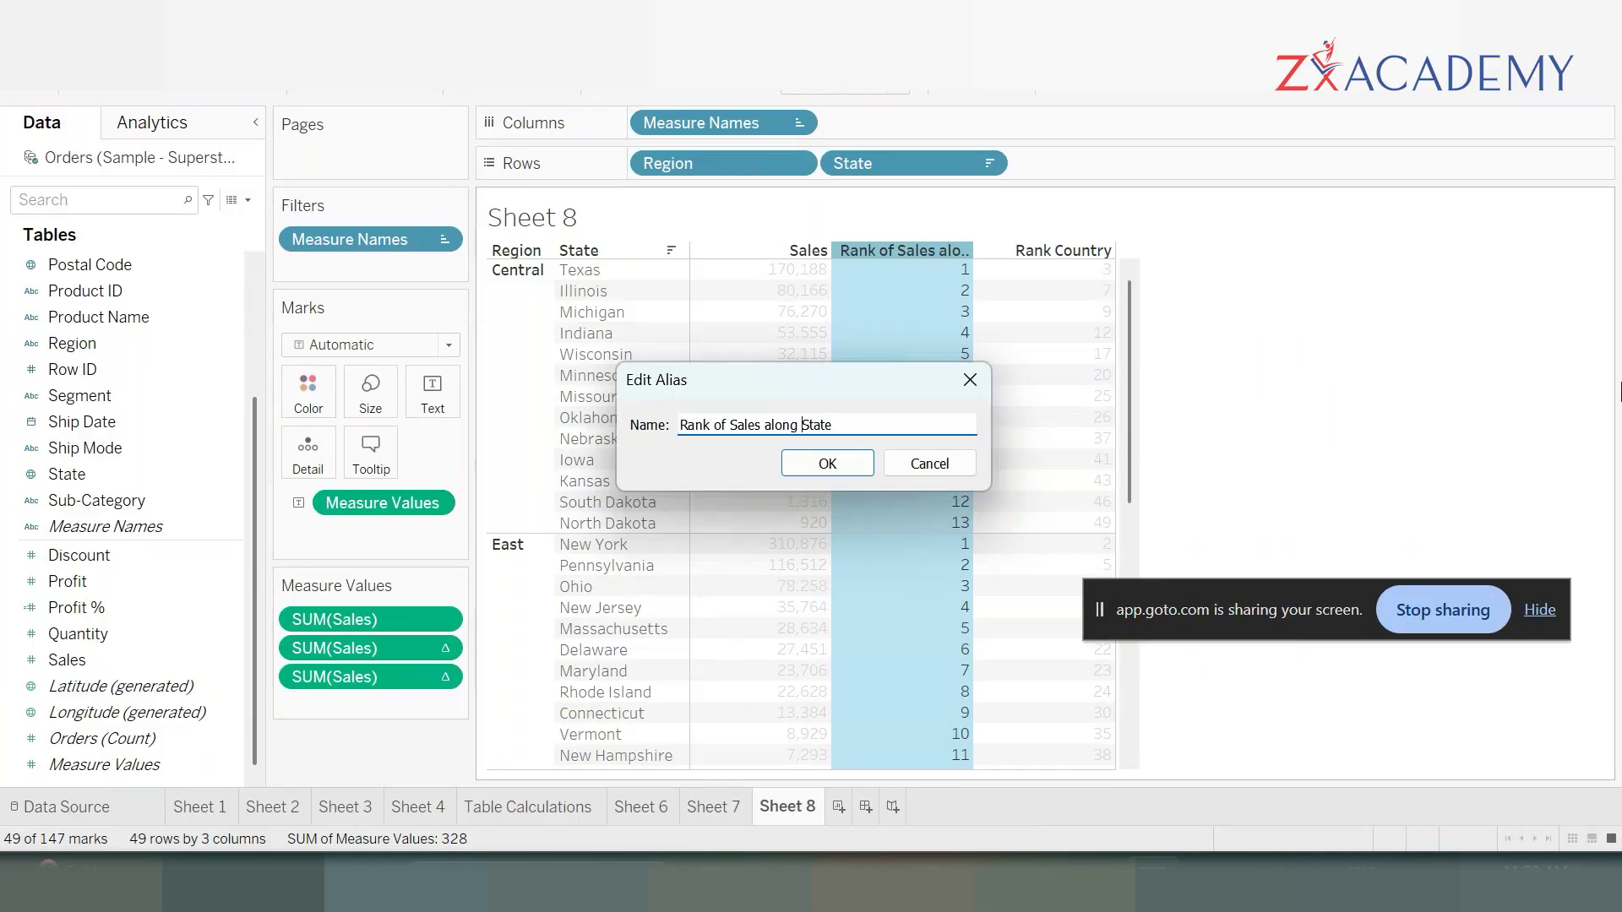
key("BackSpace")
key("BackSpace")
key("BackSpace")
key("BackSpace")
key("BackSpace")
key("BackSpace")
key("BackSpace")
key("BackSpace")
key("BackSpace")
key("BackSpace")
key("BackSpace")
key("Return")
left_click(1476, 428)
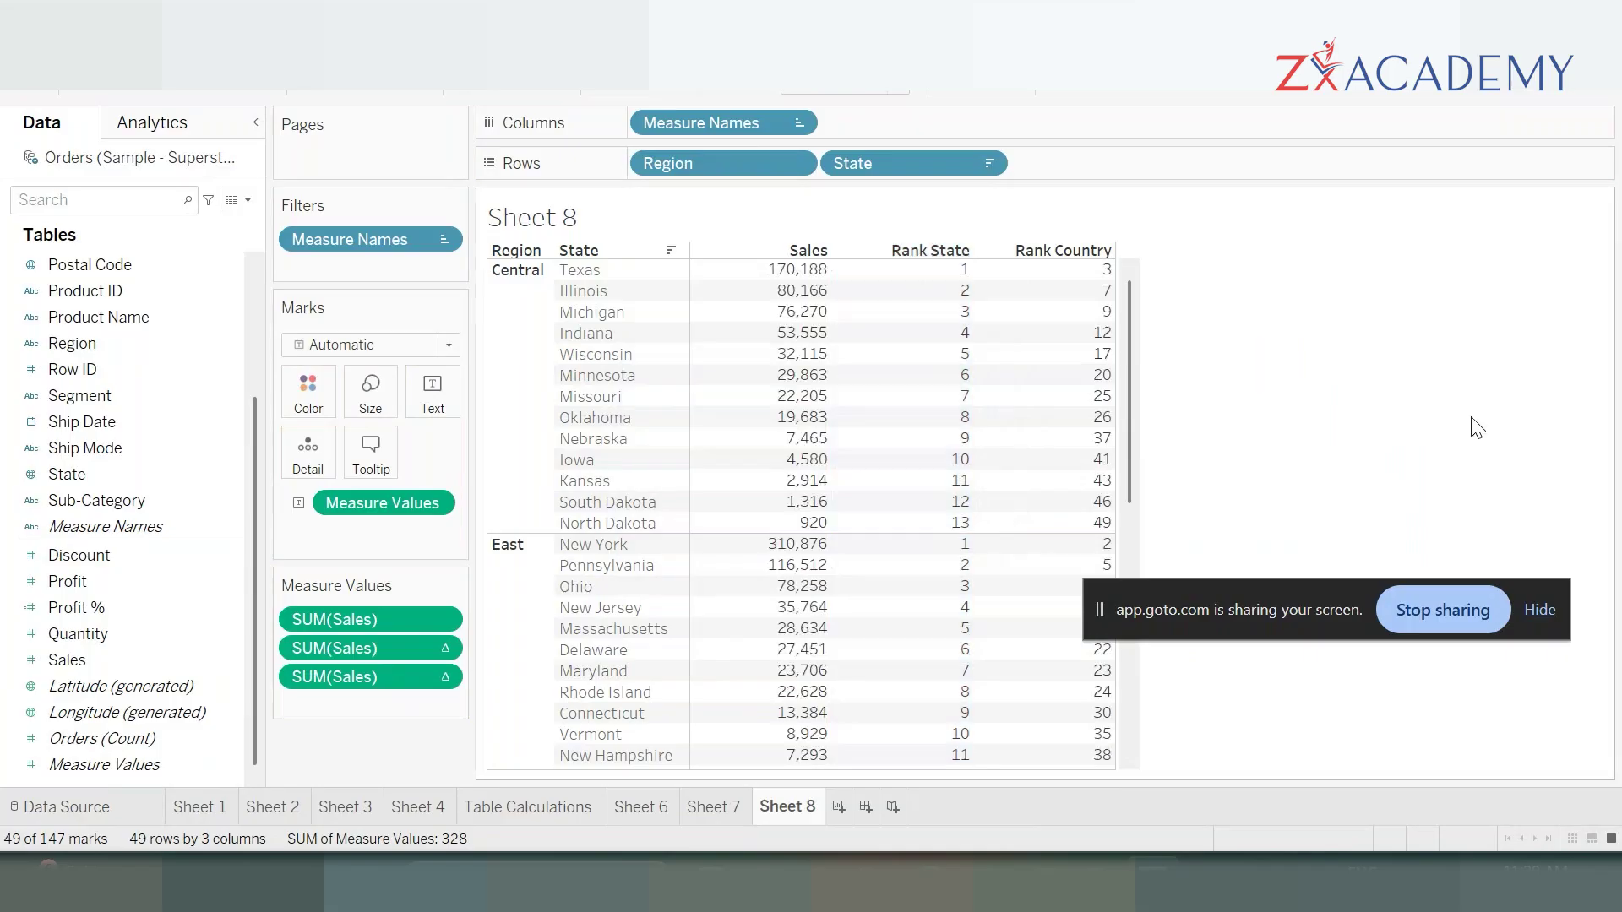
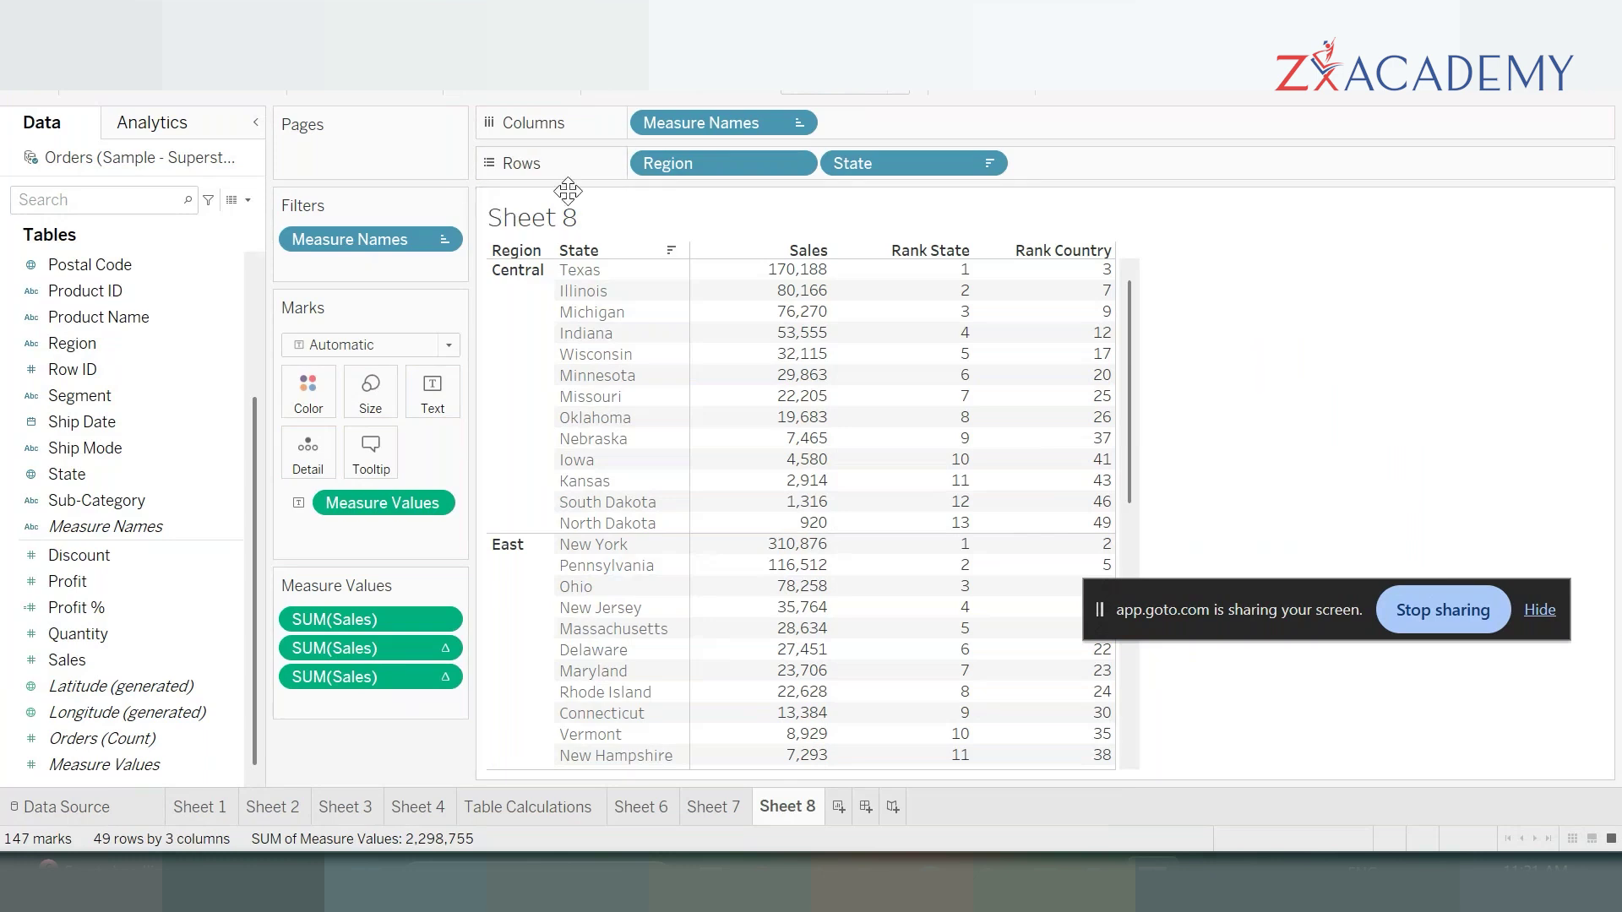
mouse_move(1100, 380)
mouse_move(1001, 351)
mouse_move(1062, 420)
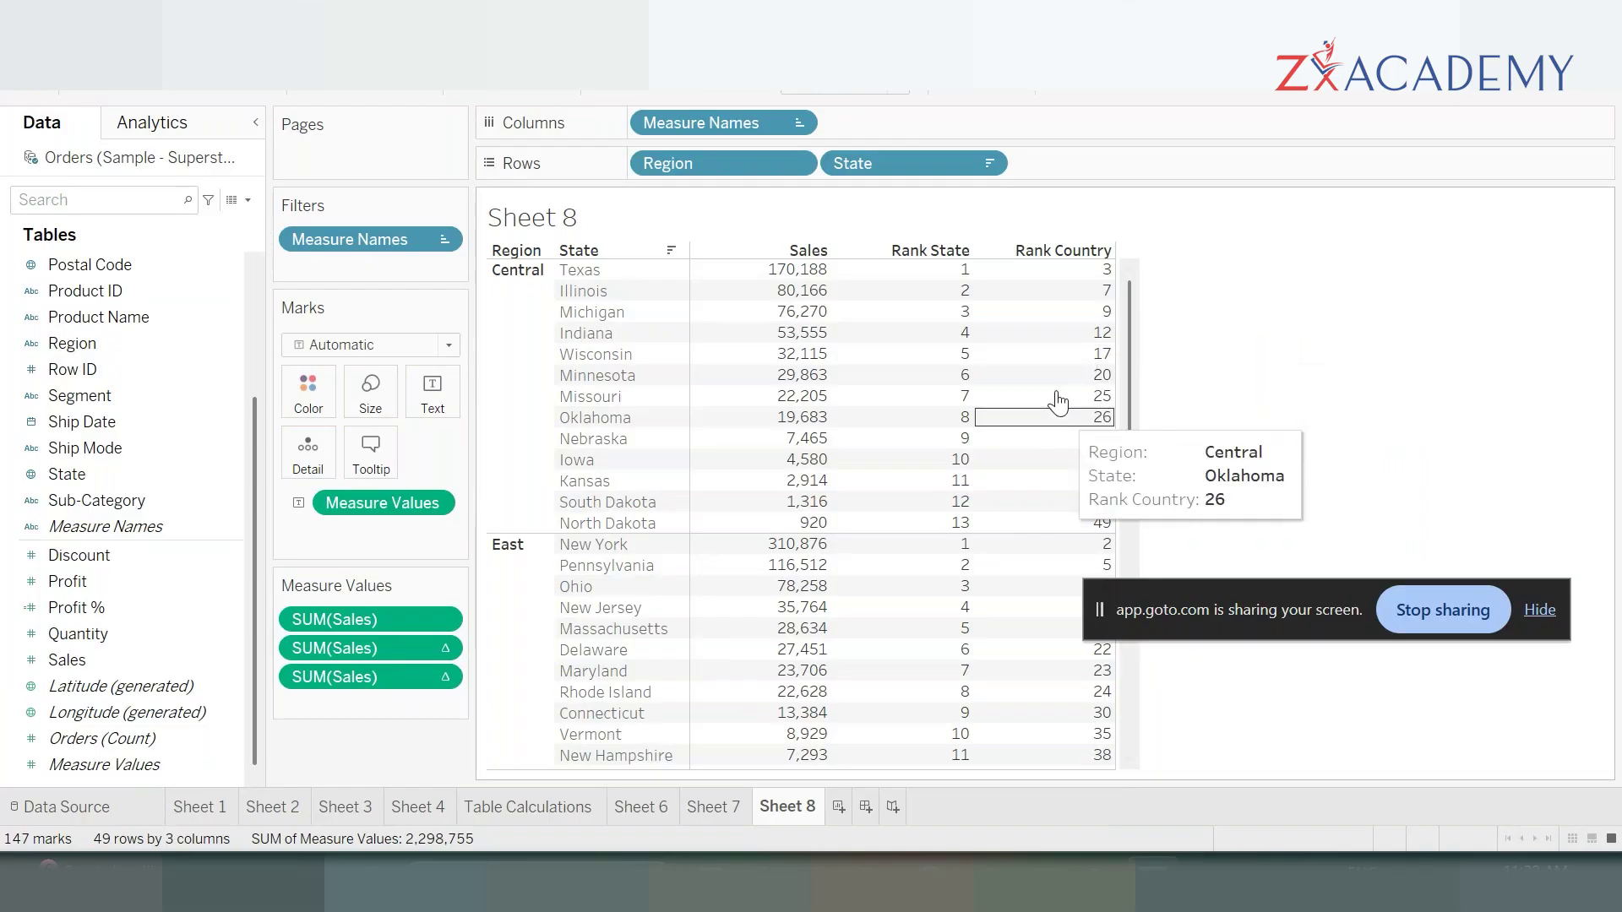
mouse_move(924, 475)
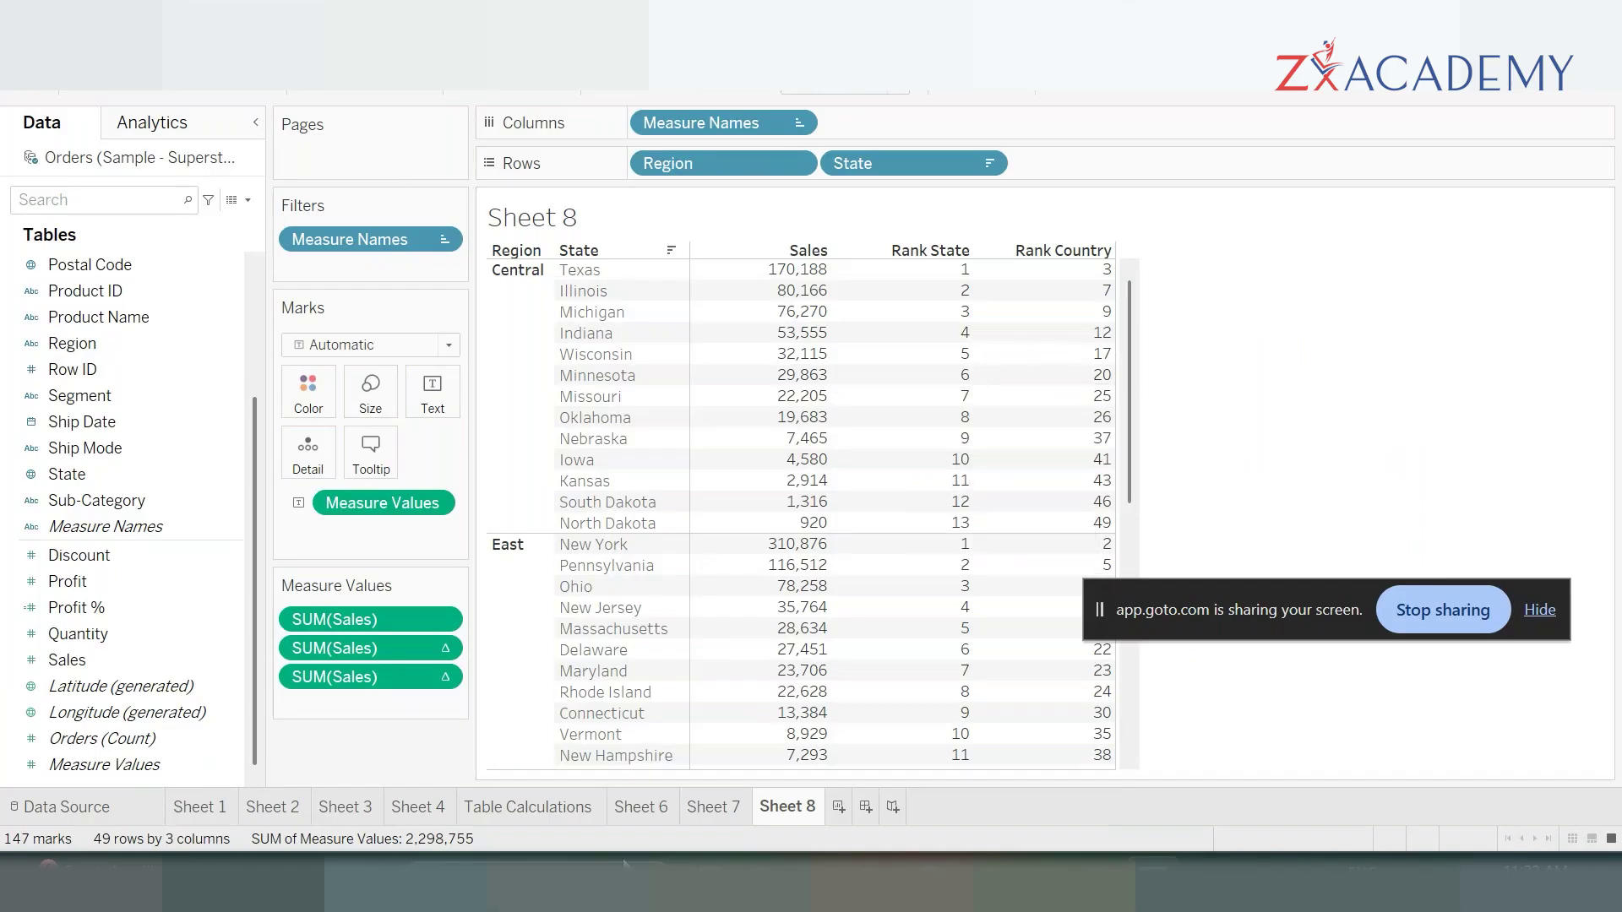
- Add a new worksheet after Sheet 8, check the Sales by Region chart on Sheet 1, and return to the new sheet
left_click(842, 798)
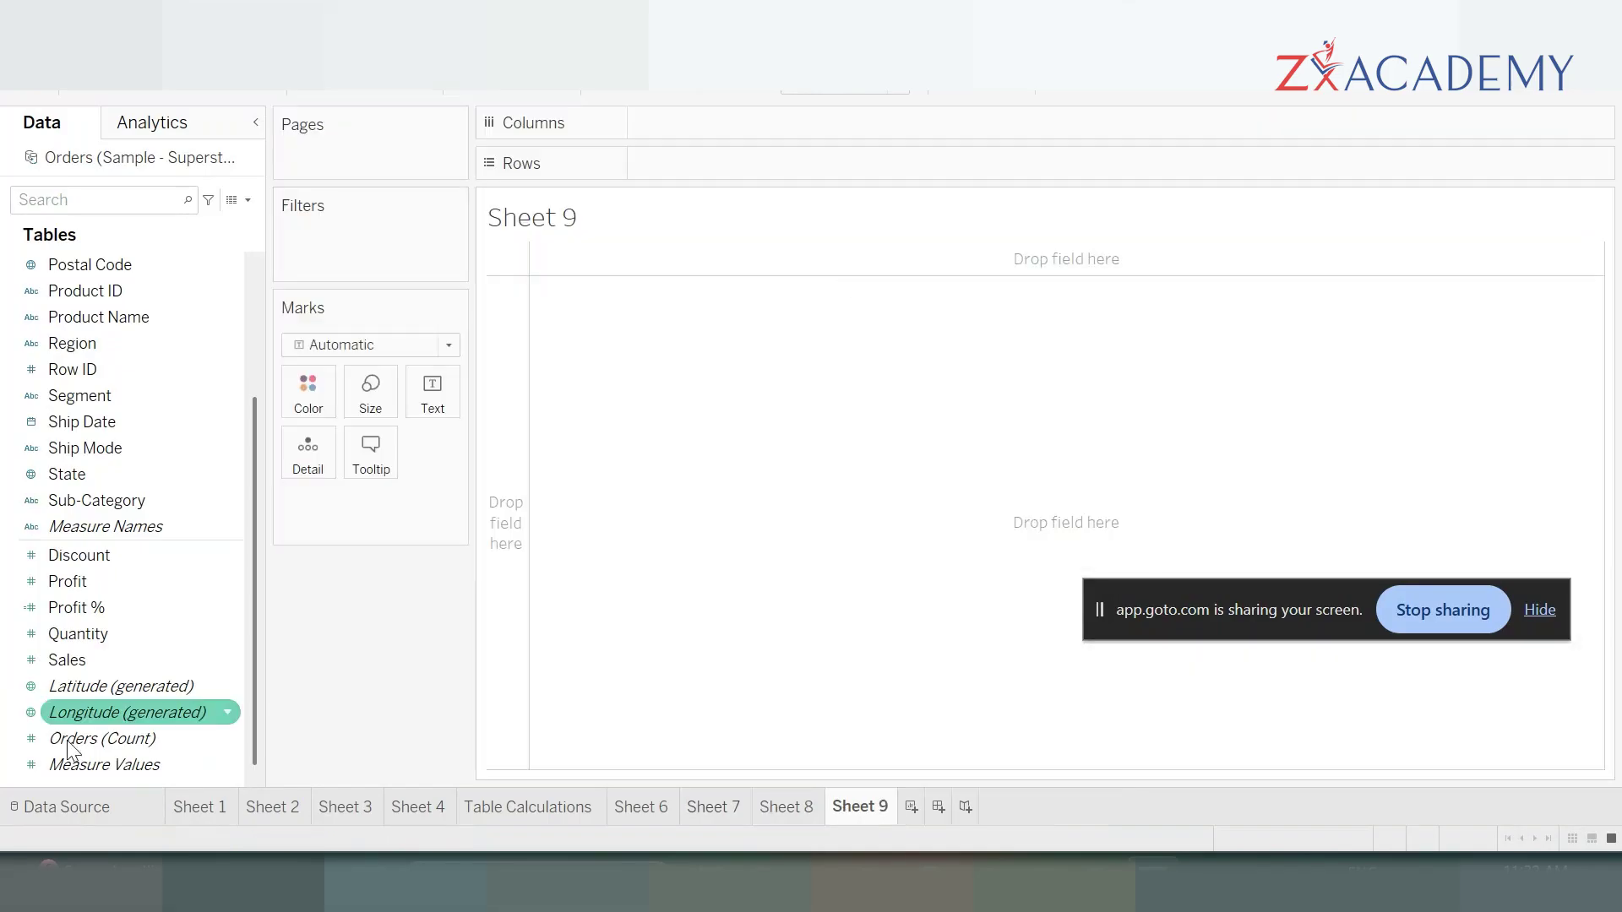
left_click(206, 802)
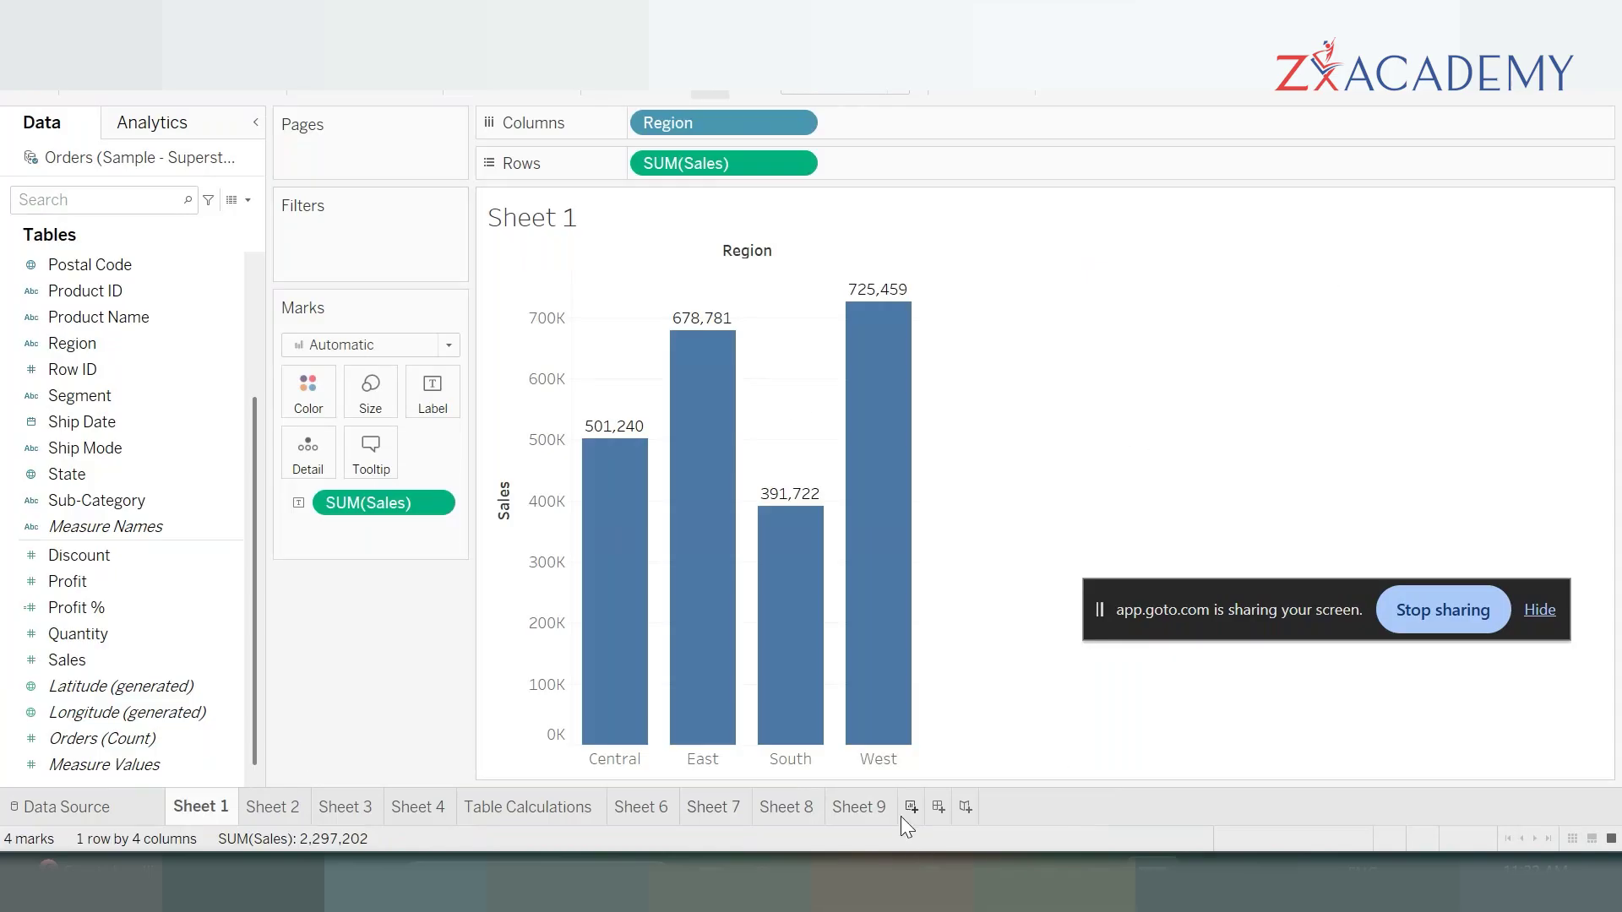
left_click(855, 807)
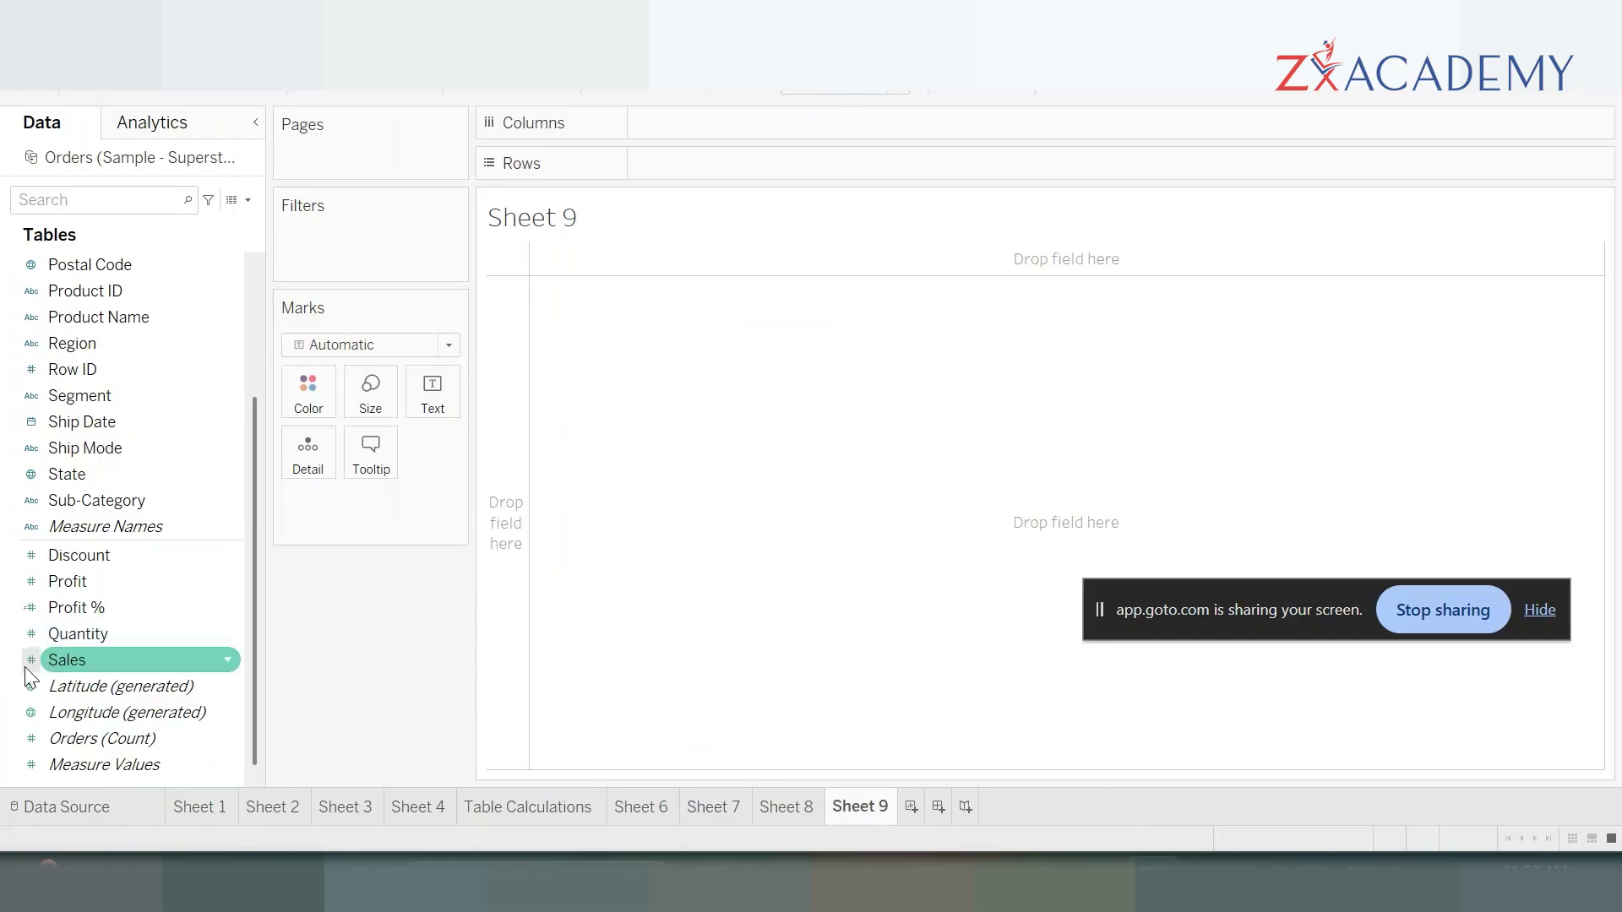
- Chart Sales by Region as vertical bars, and remove both fields from the view
double_click(96, 659)
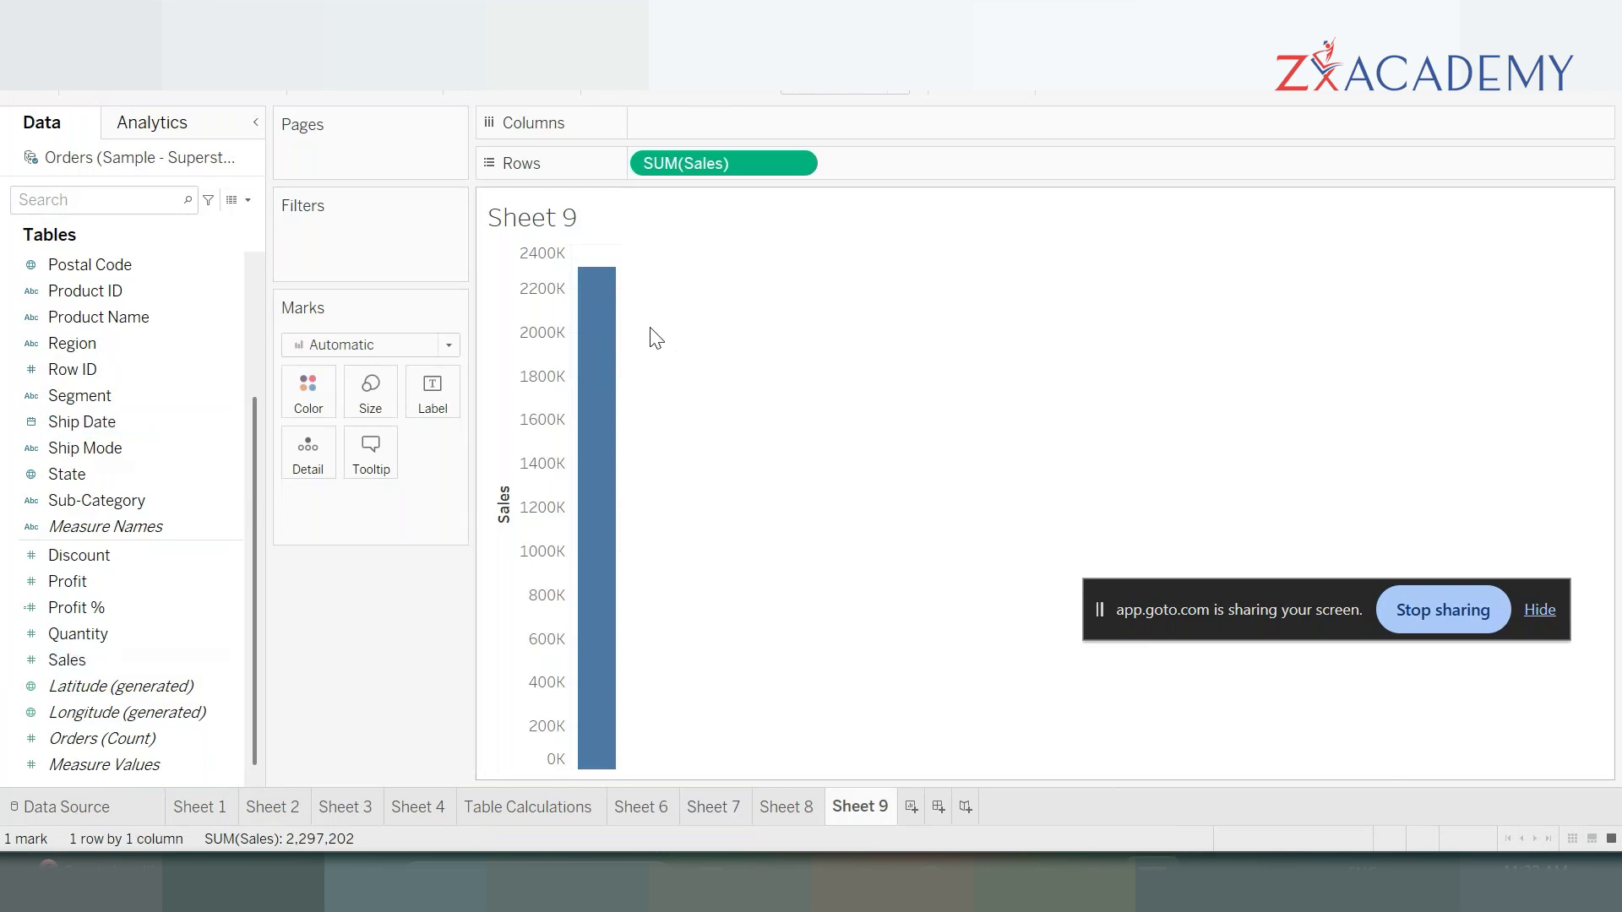
double_click(77, 347)
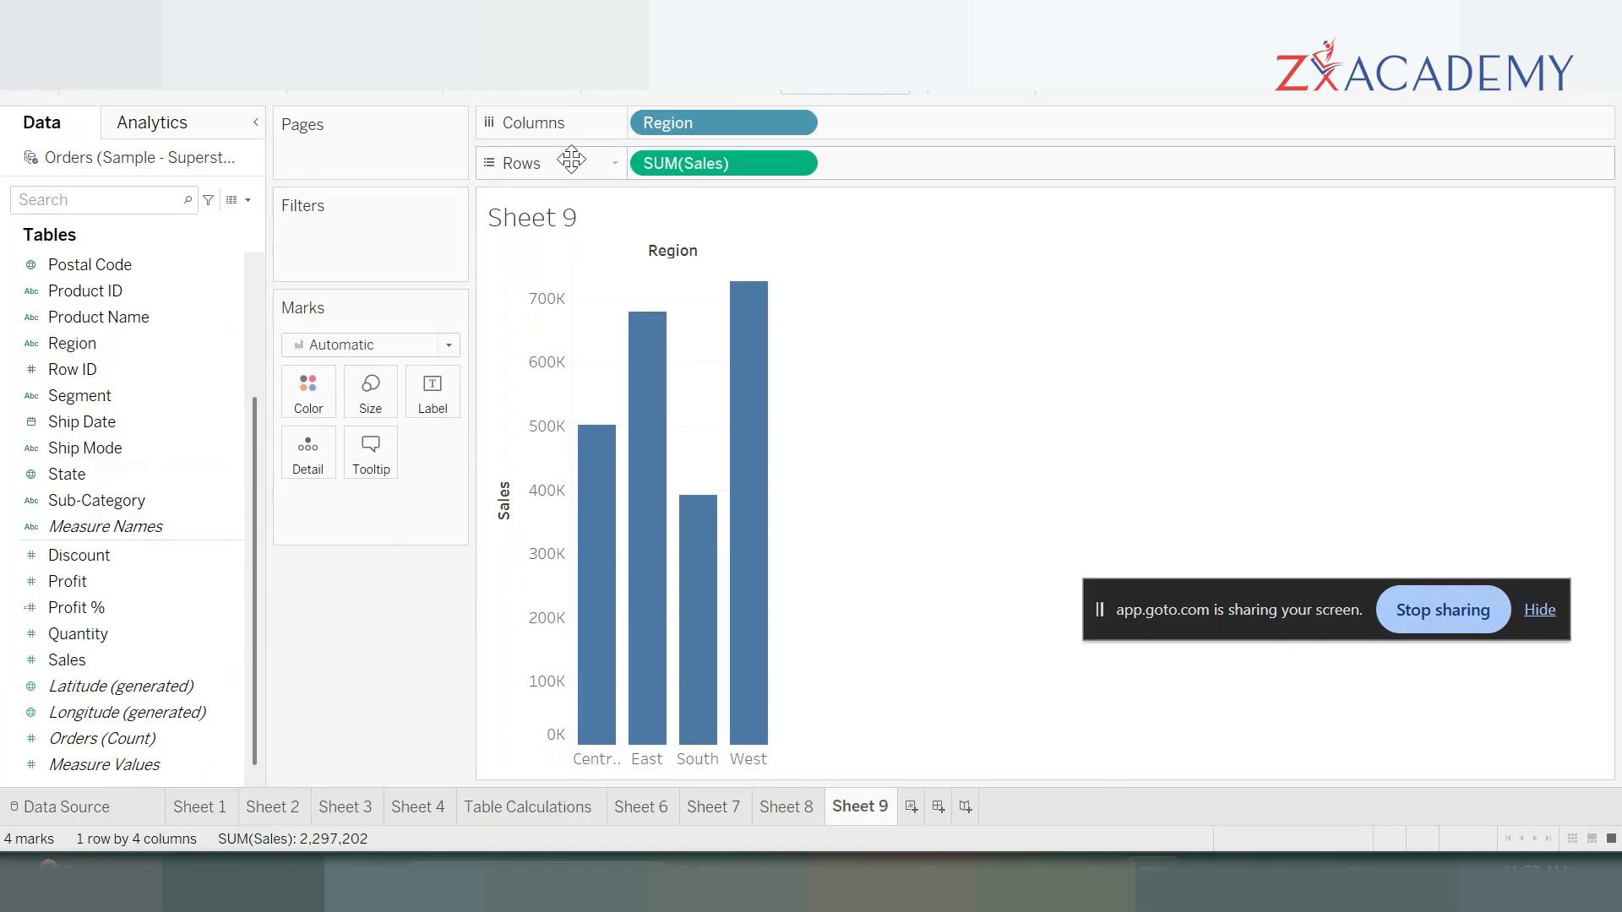
left_click_drag(711, 160, 403, 674)
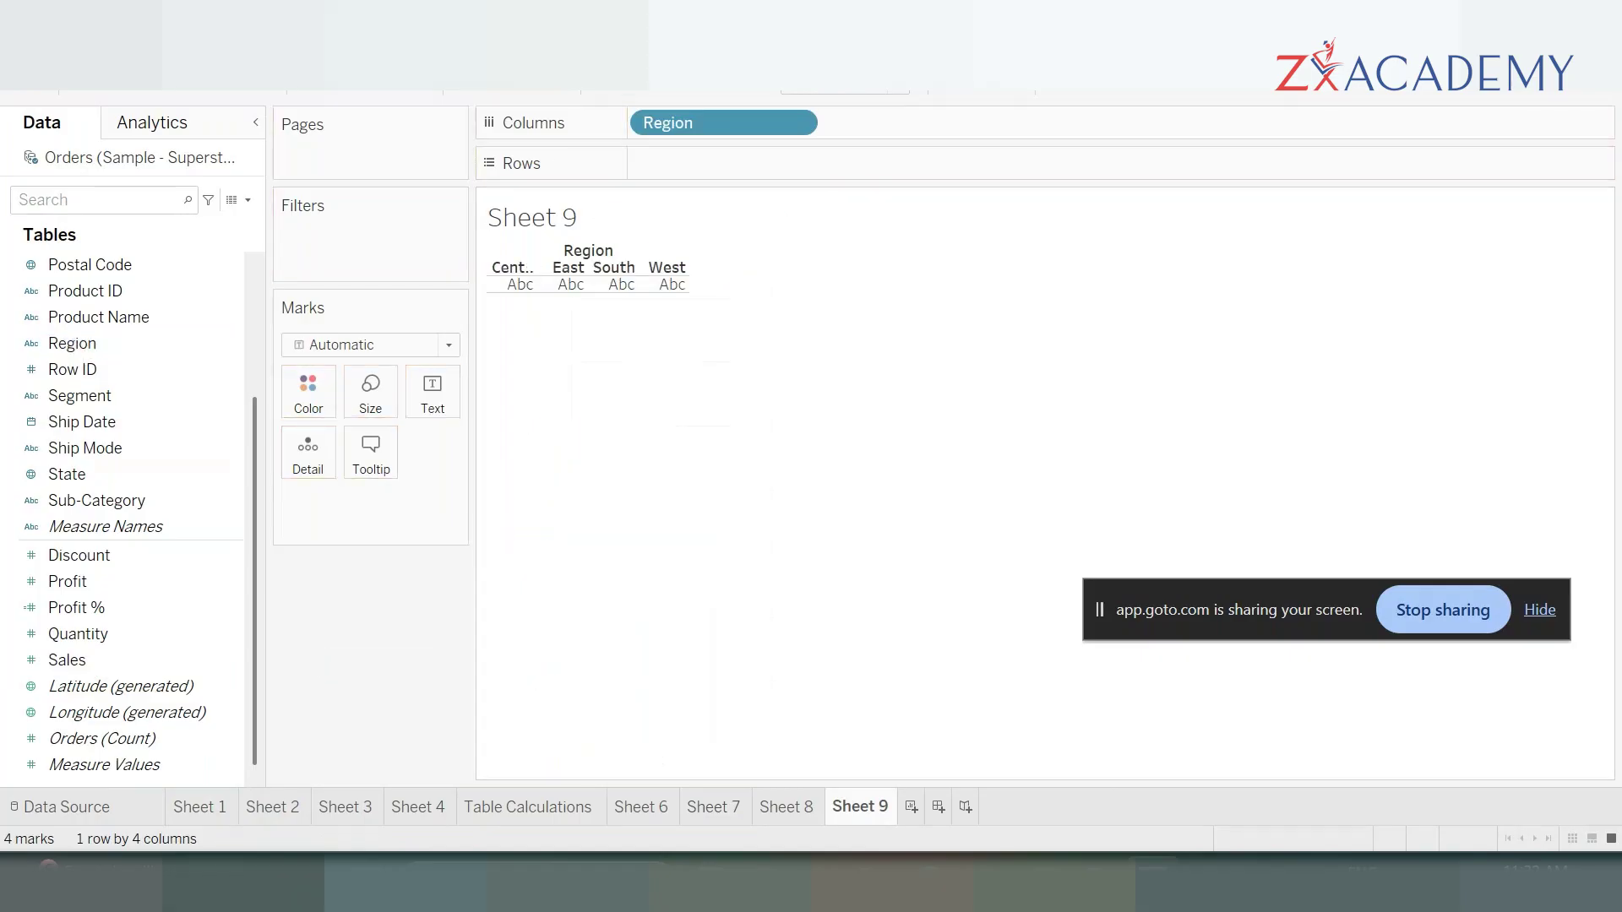
left_click_drag(691, 120, 314, 658)
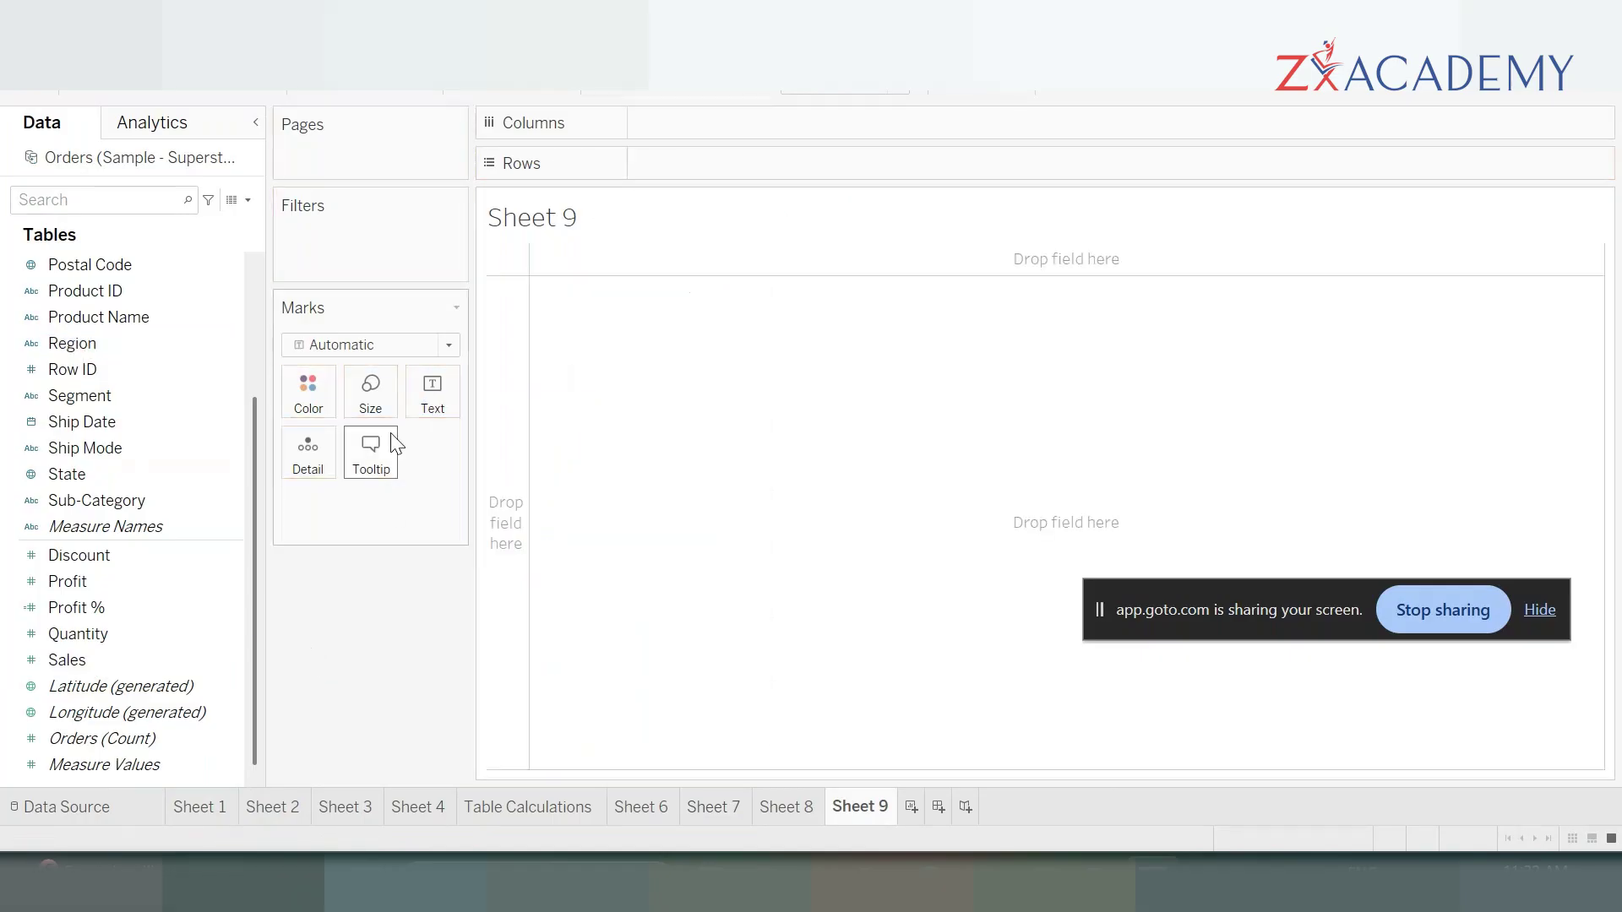
- Open Show Me and examine the chart types it offers and the fields they require
left_click(1538, 91)
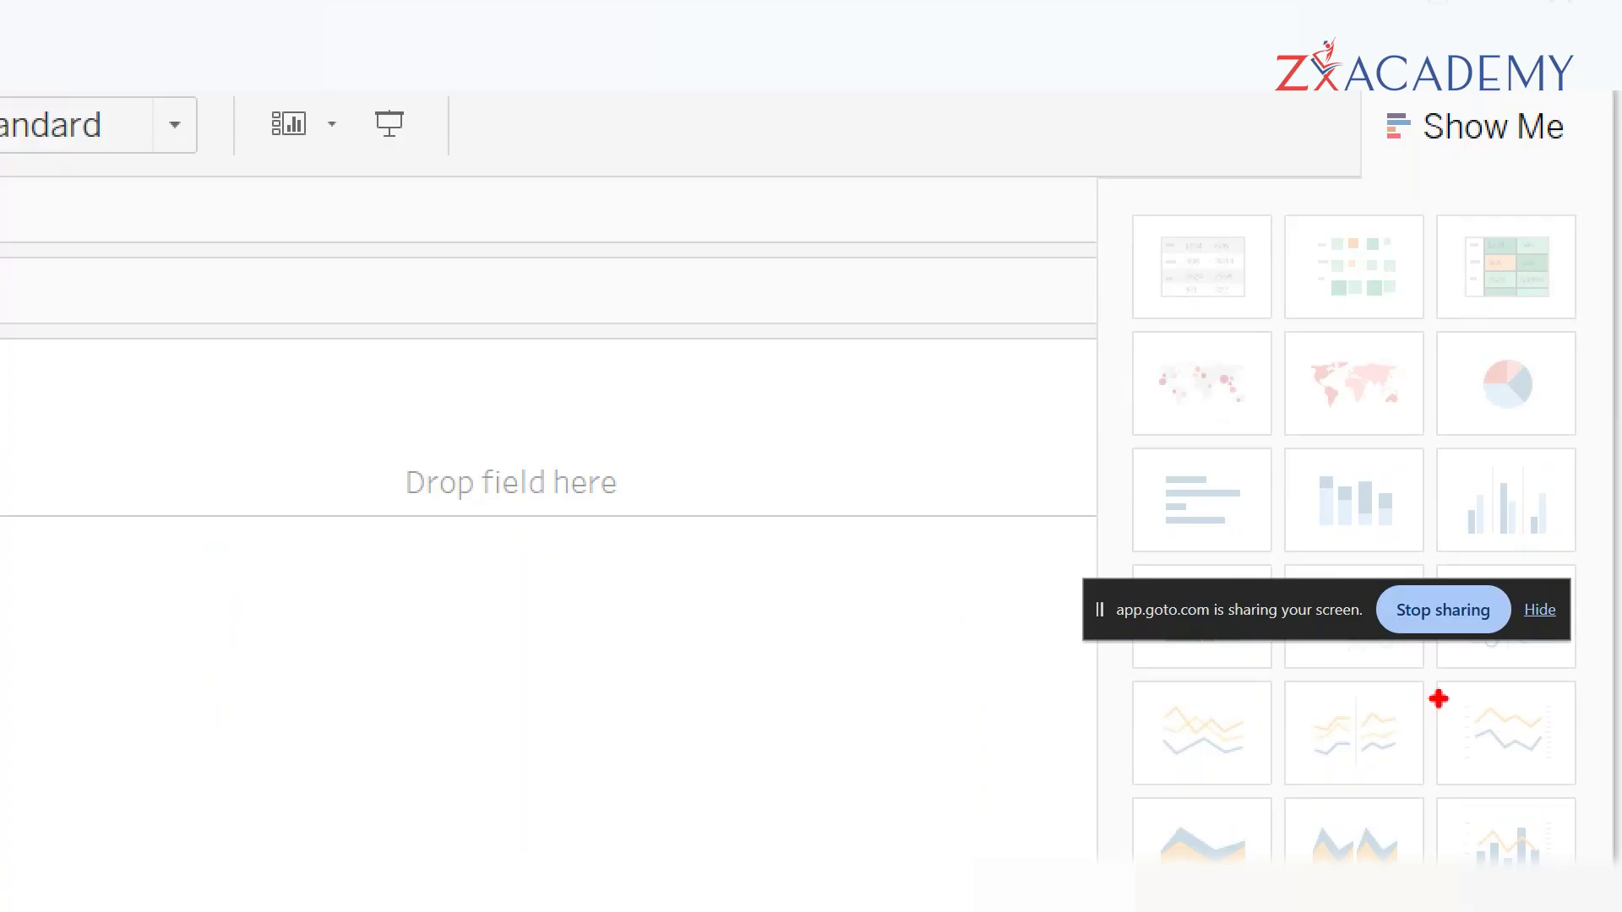
mouse_move(1561, 433)
left_mouse_down()
mouse_move(1428, 436)
mouse_move(1417, 579)
mouse_move(1581, 378)
mouse_move(1493, 341)
left_mouse_up()
mouse_move(1300, 446)
left_mouse_down()
mouse_move(1178, 433)
mouse_move(1216, 473)
mouse_move(1176, 461)
left_mouse_up()
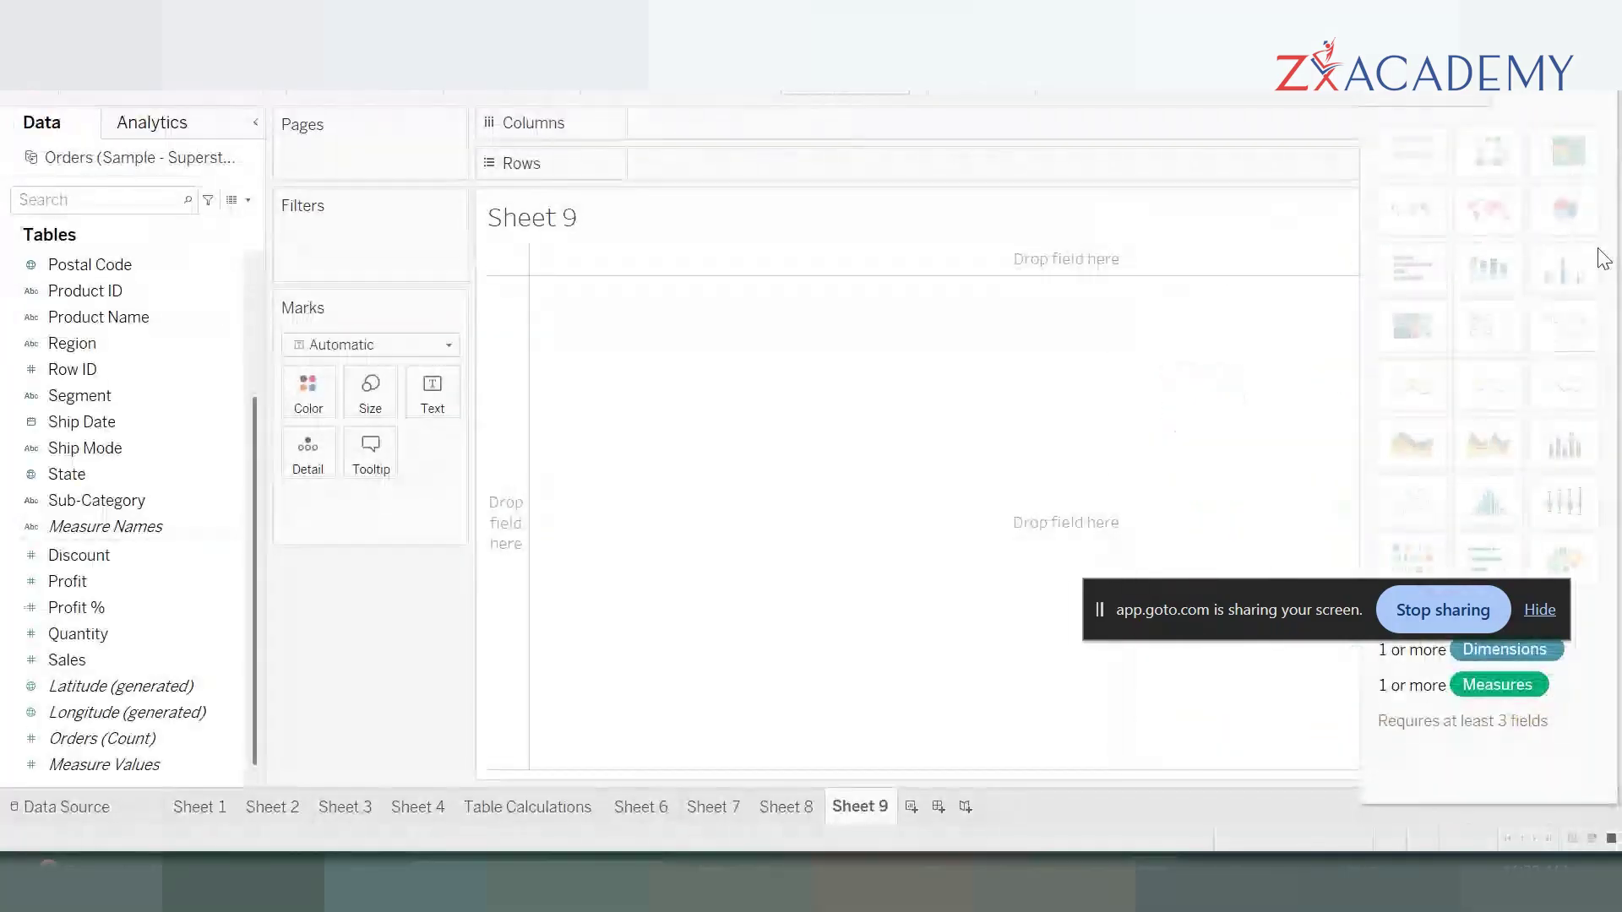
left_click_drag(1306, 587, 721, 648)
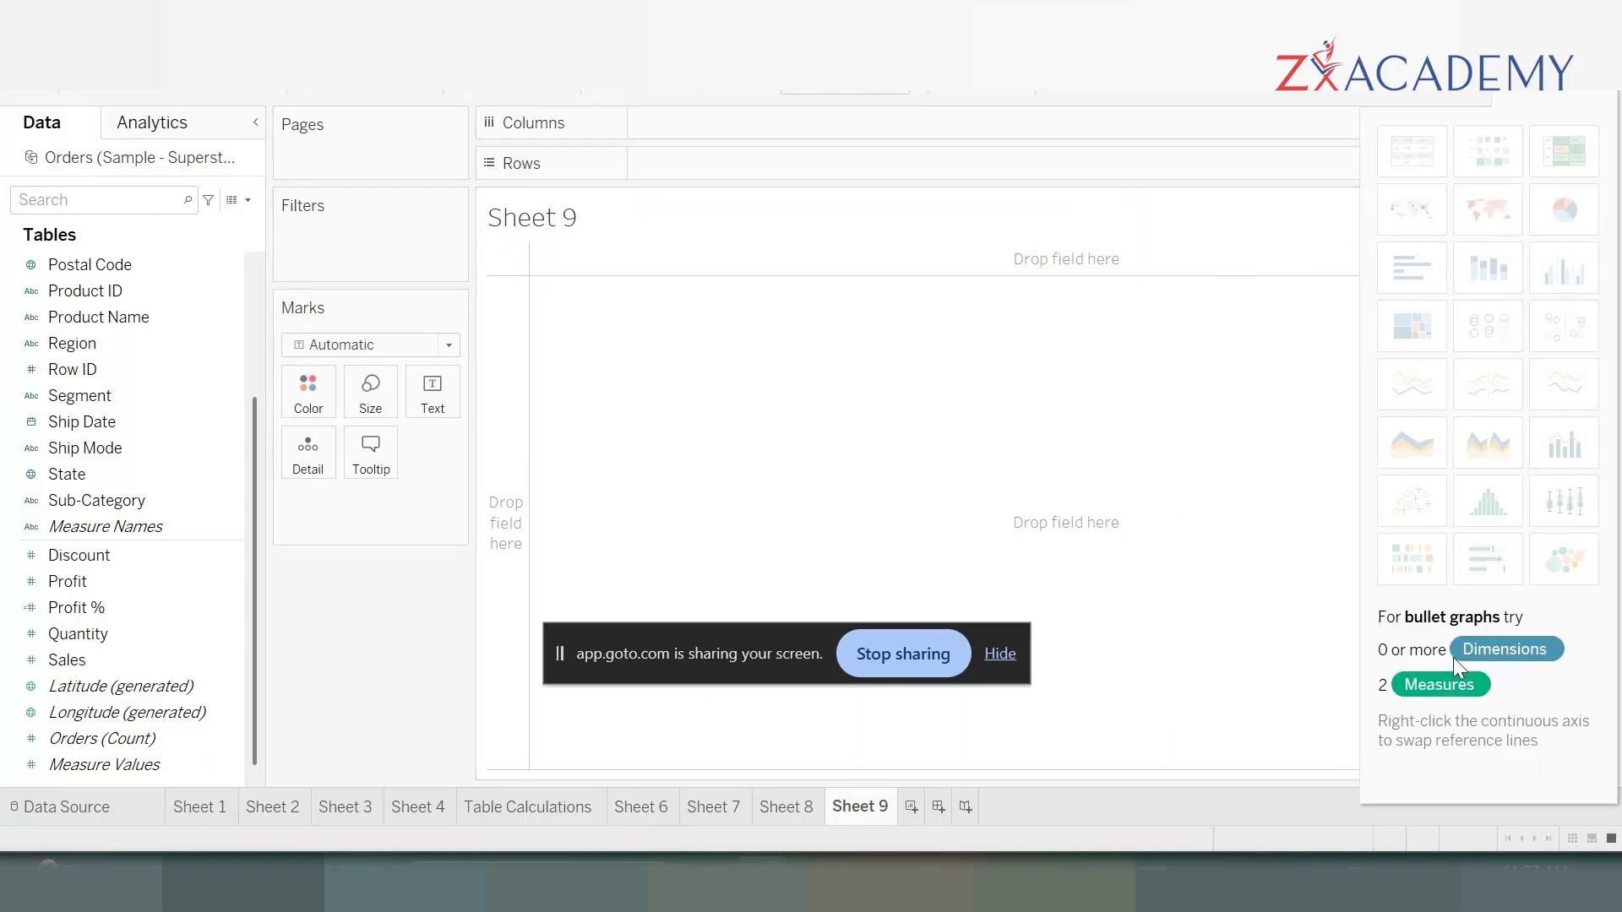
- Try Show Me's stacked bars and horizontal bars for Sales and Region, and clear both fields from the view
left_click(114, 662)
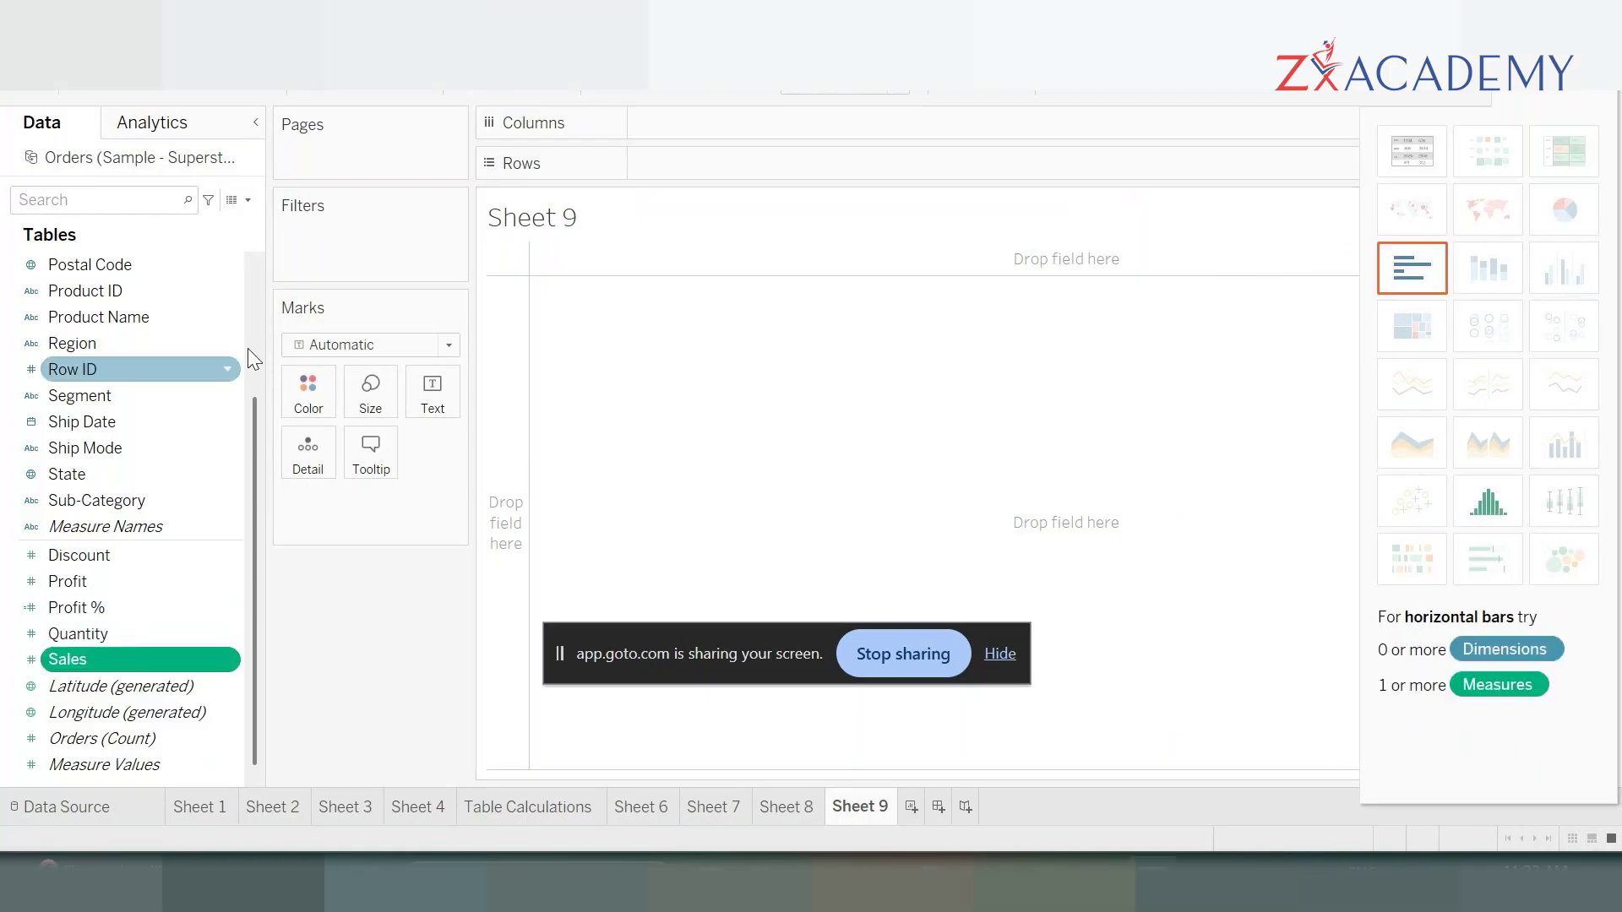
left_click(108, 348, "ctrl")
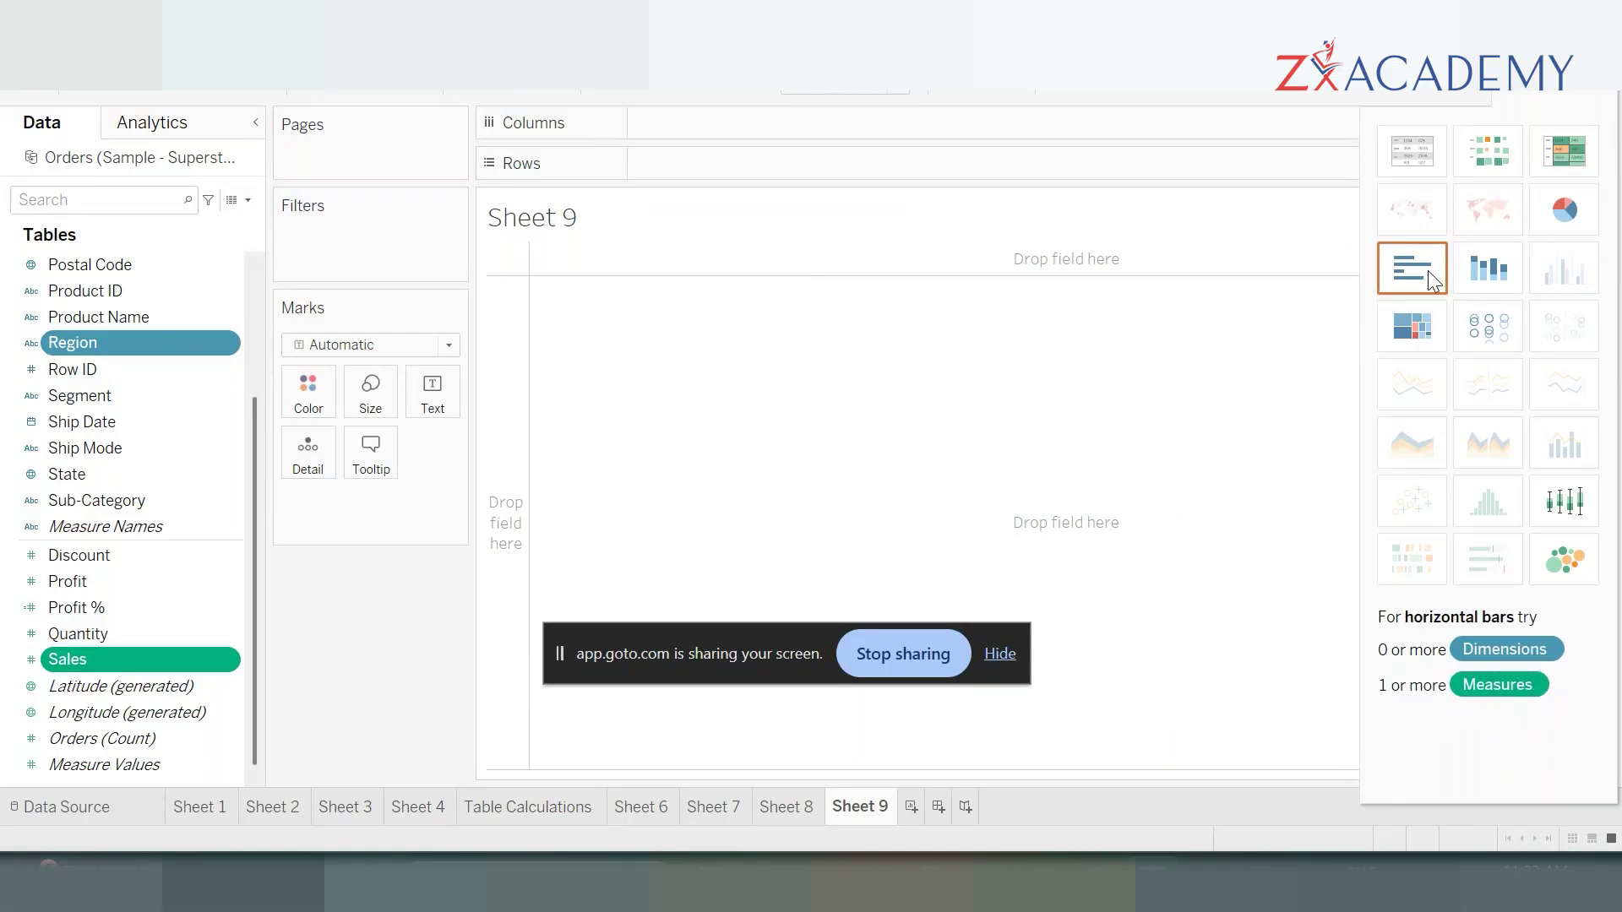
left_click(1485, 272)
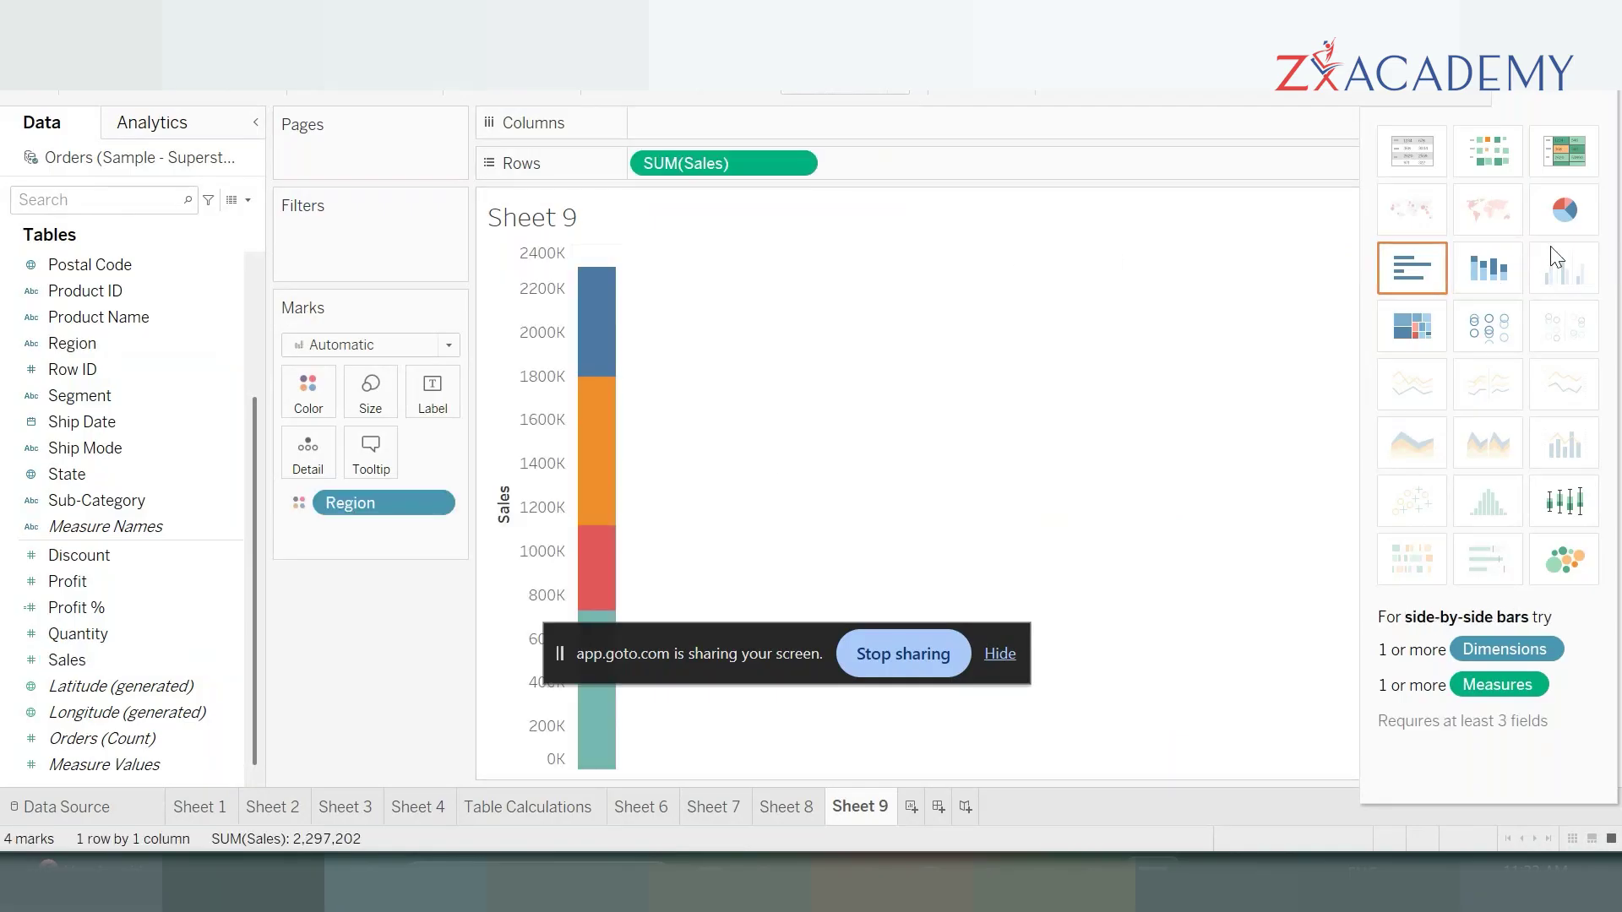
left_click(1433, 264)
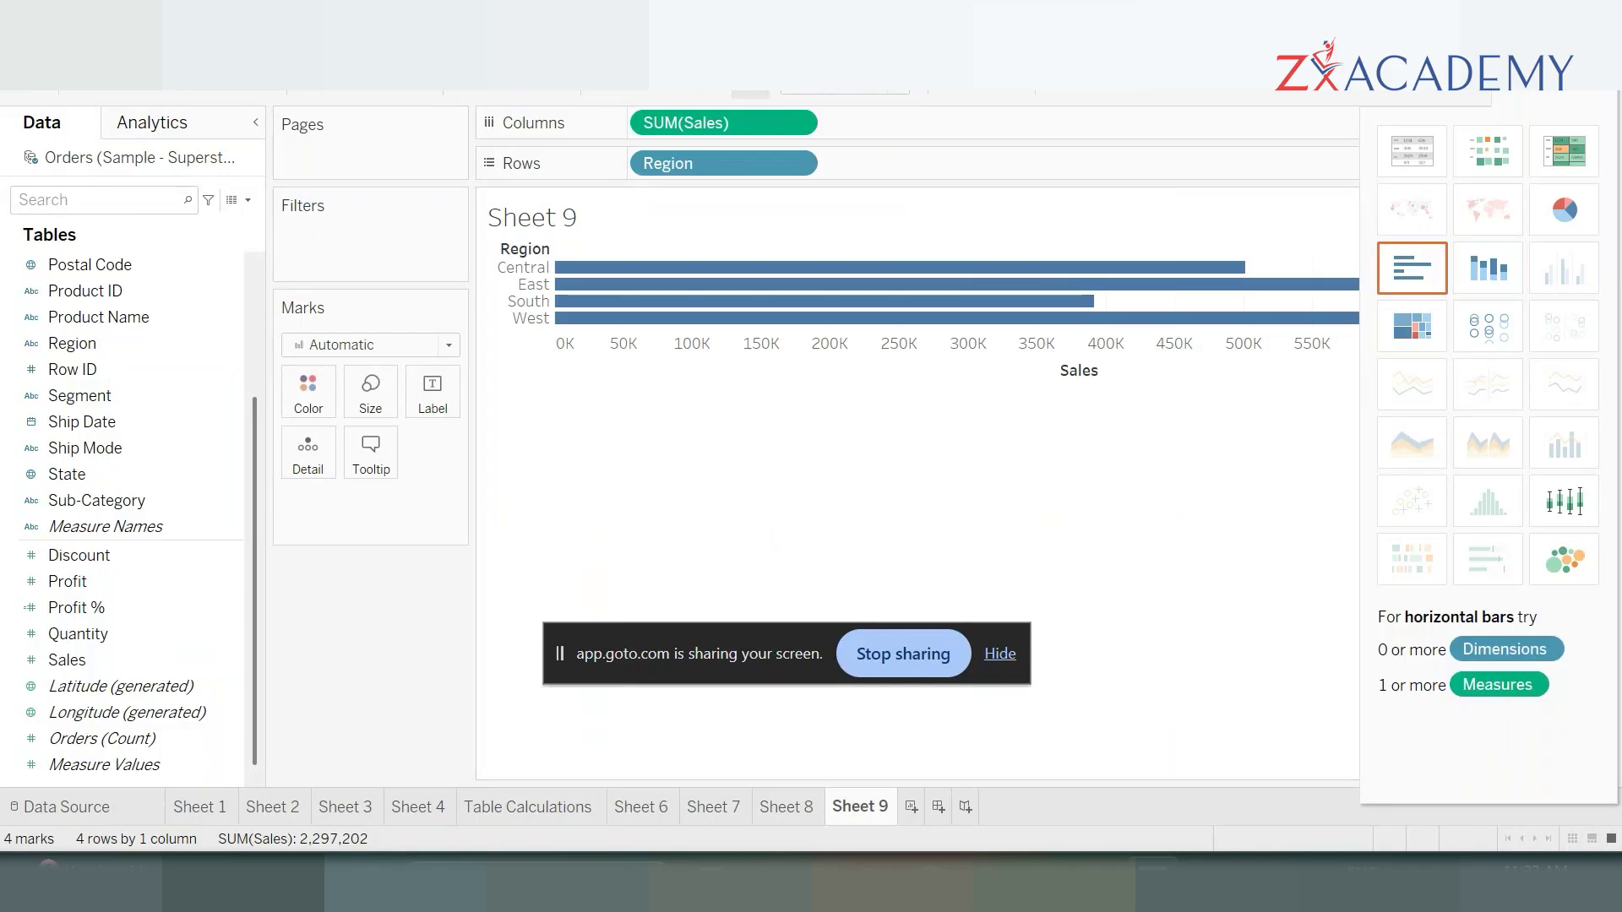
left_click_drag(701, 158, 374, 625)
left_click_drag(710, 124, 397, 592)
- Build a vertical bar chart of Sales by Region with Sales labels, broken down by Segment within each region
double_click(84, 660)
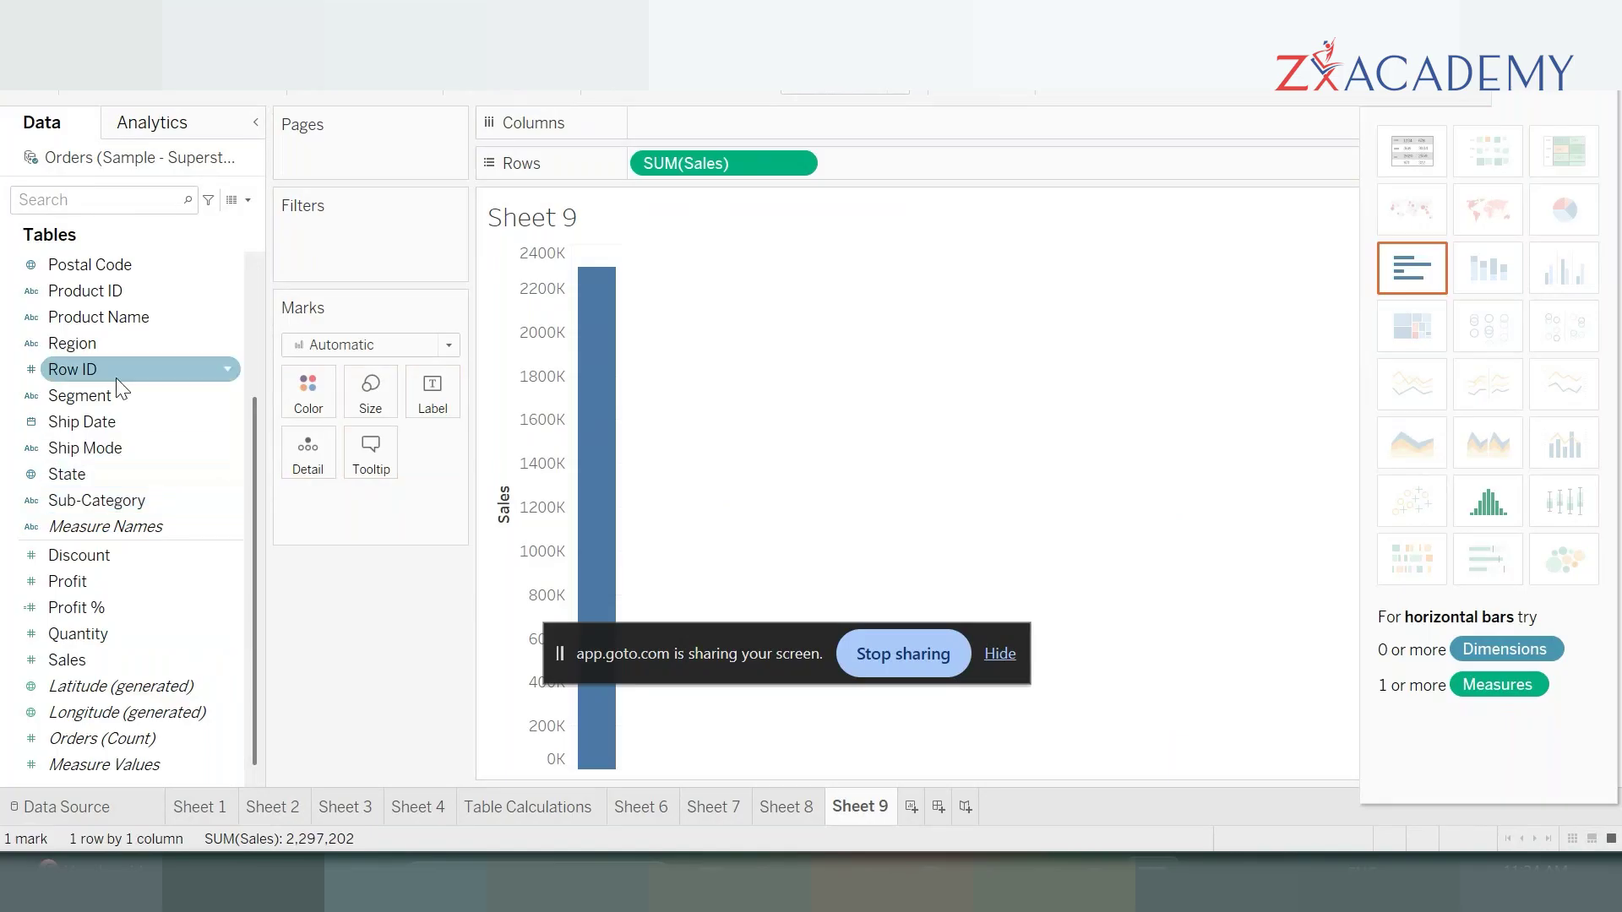
double_click(109, 343)
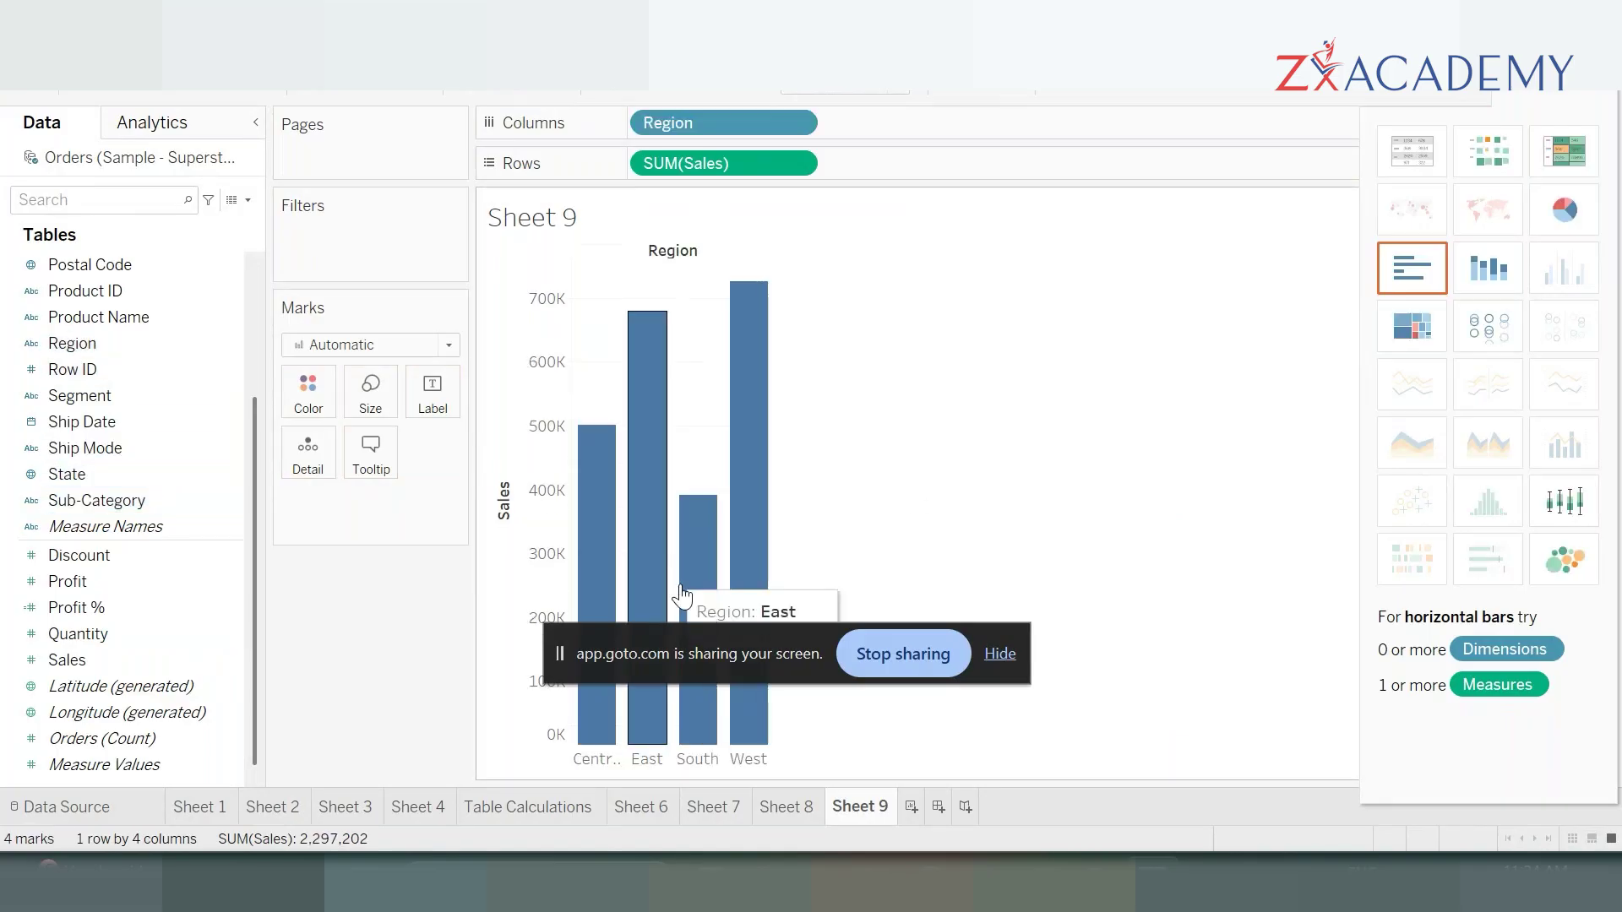
left_click_drag(773, 659, 1069, 165)
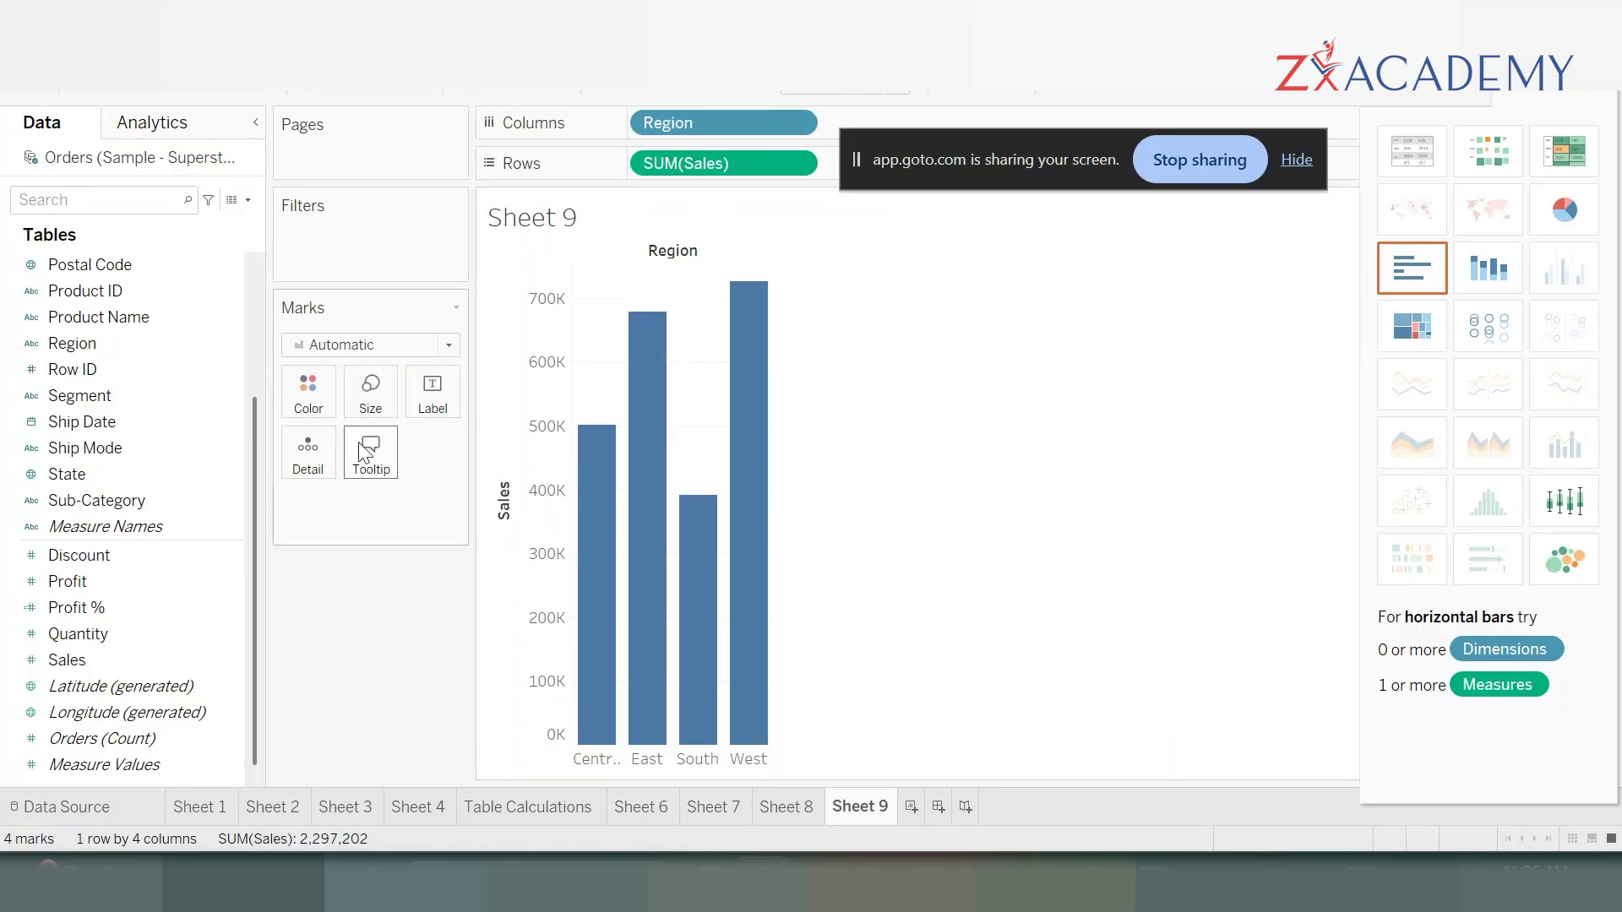
left_click_drag(45, 660, 418, 402)
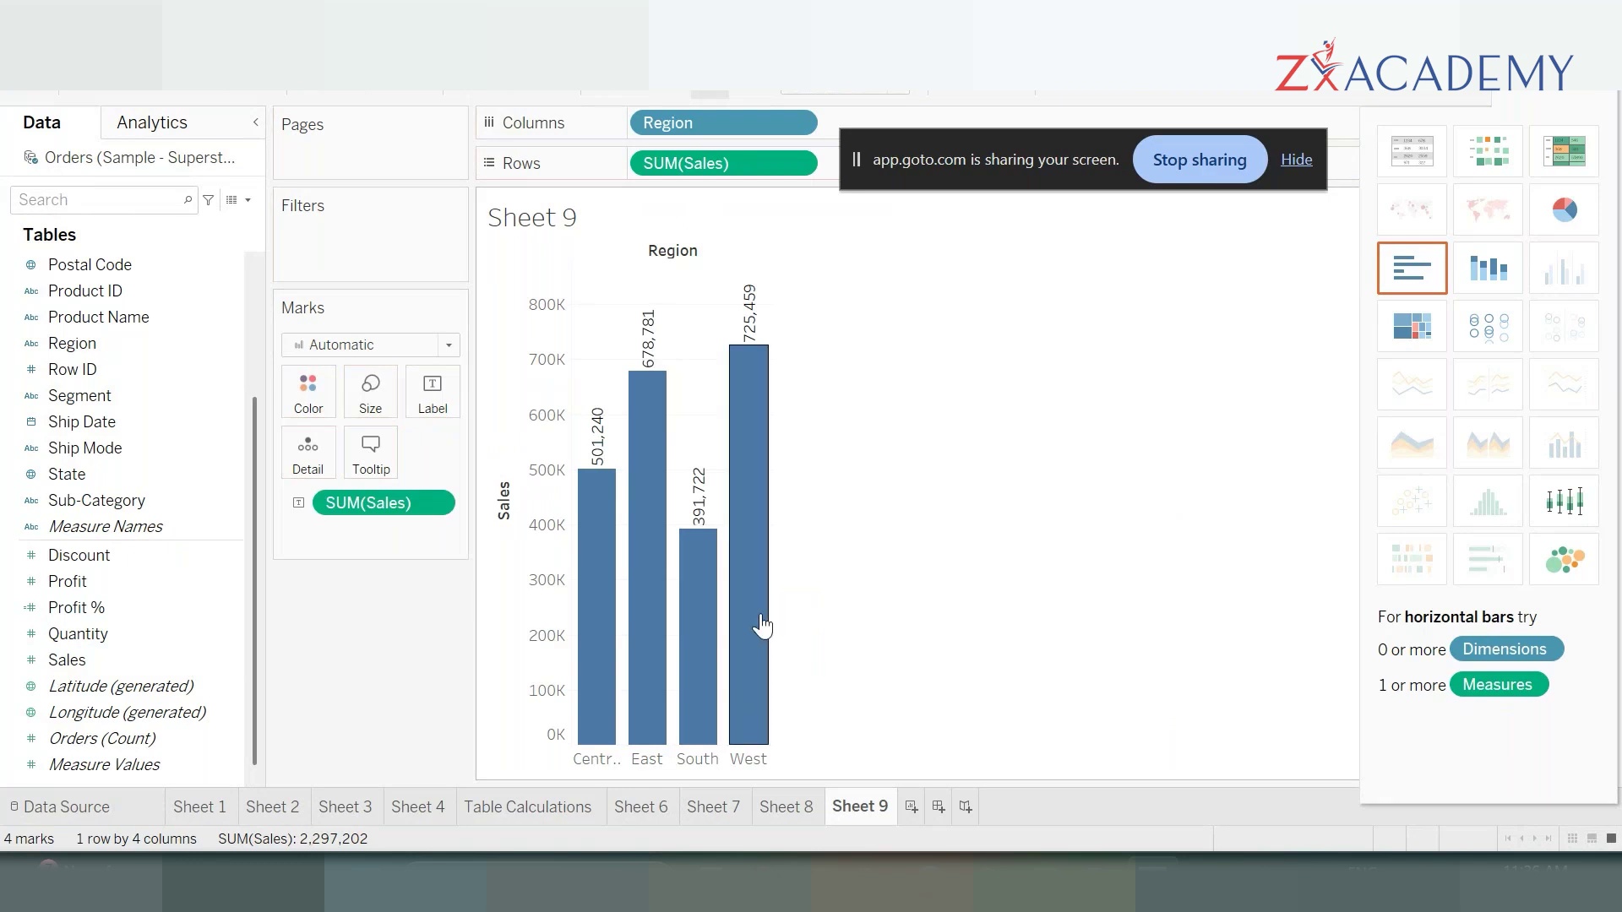
mouse_move(621, 564)
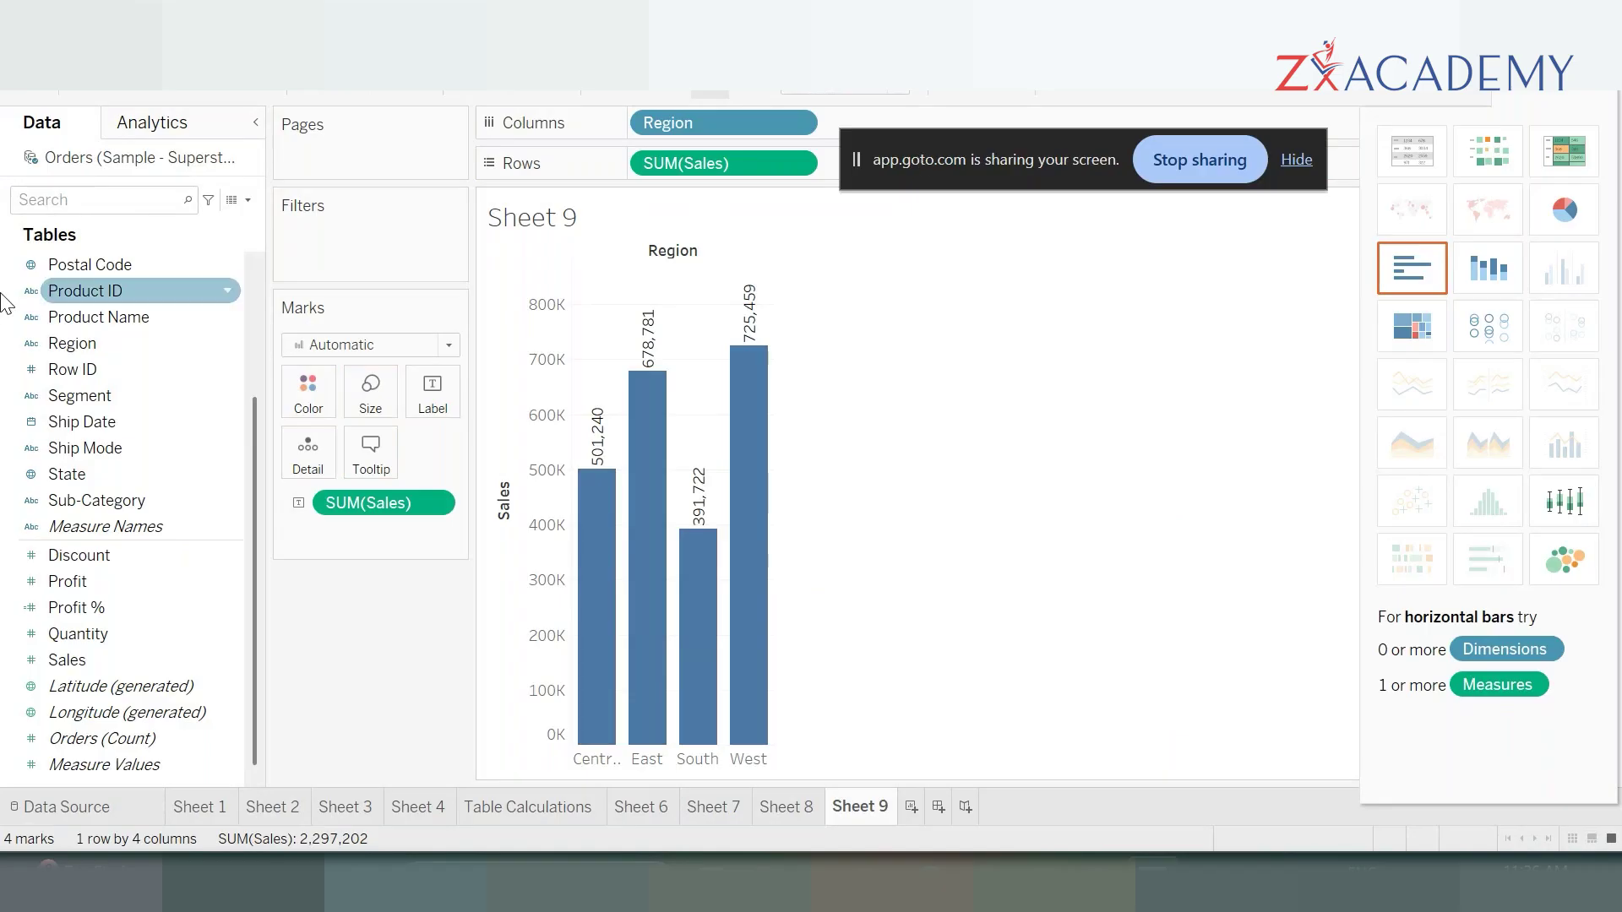
double_click(109, 396)
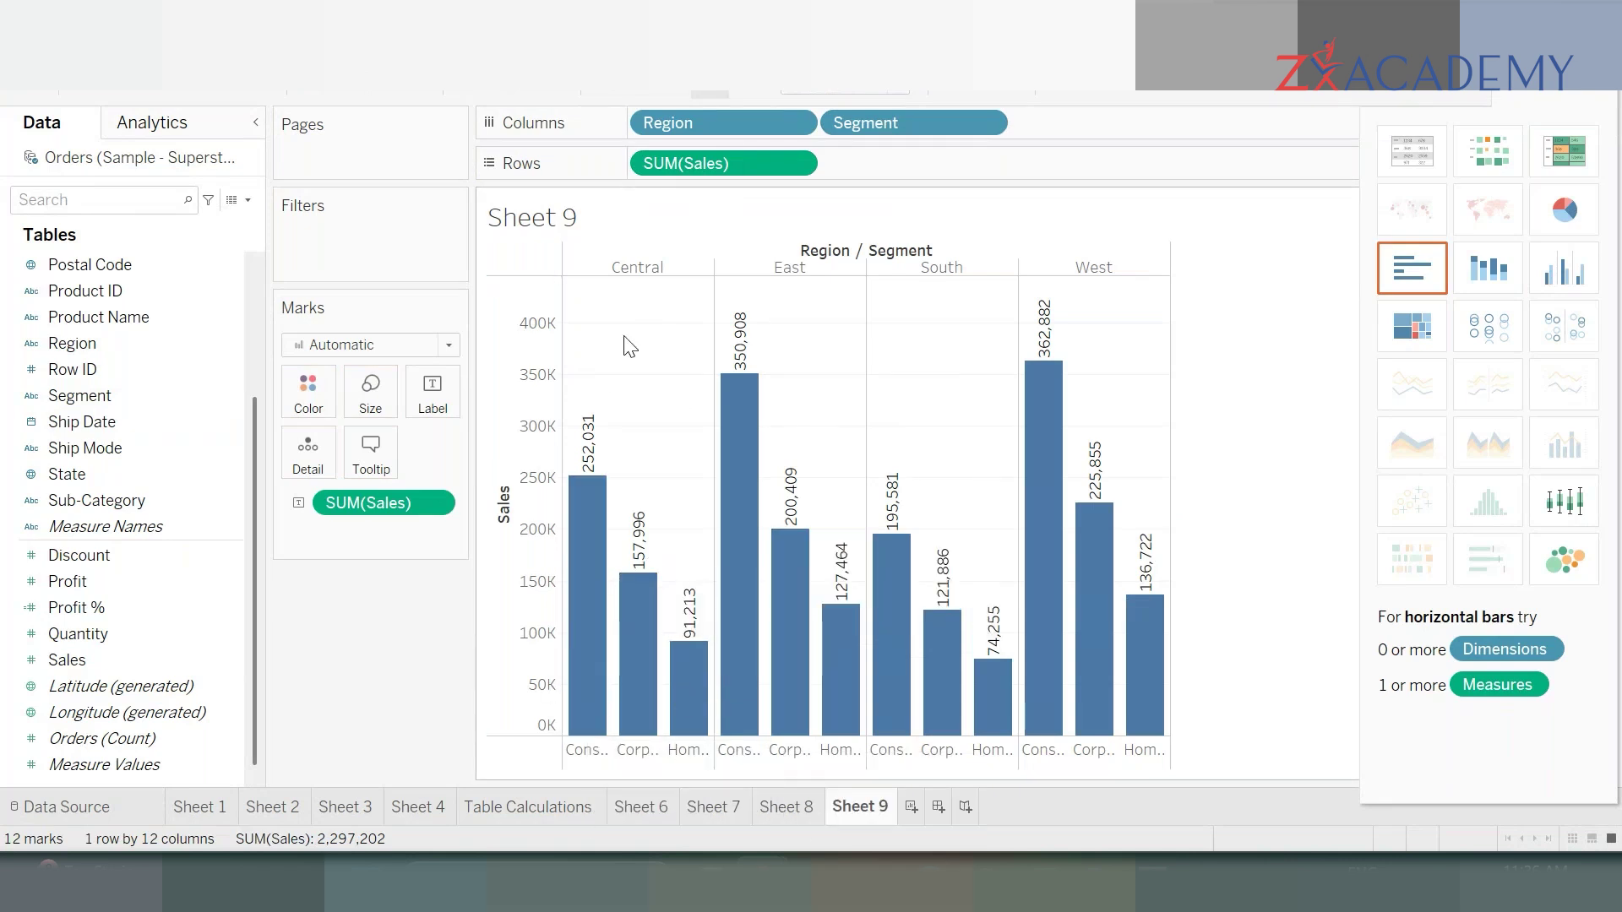
- Highlight the segment bars of the Central, East, South and West regions one by one, and close Show Me
left_click(639, 263)
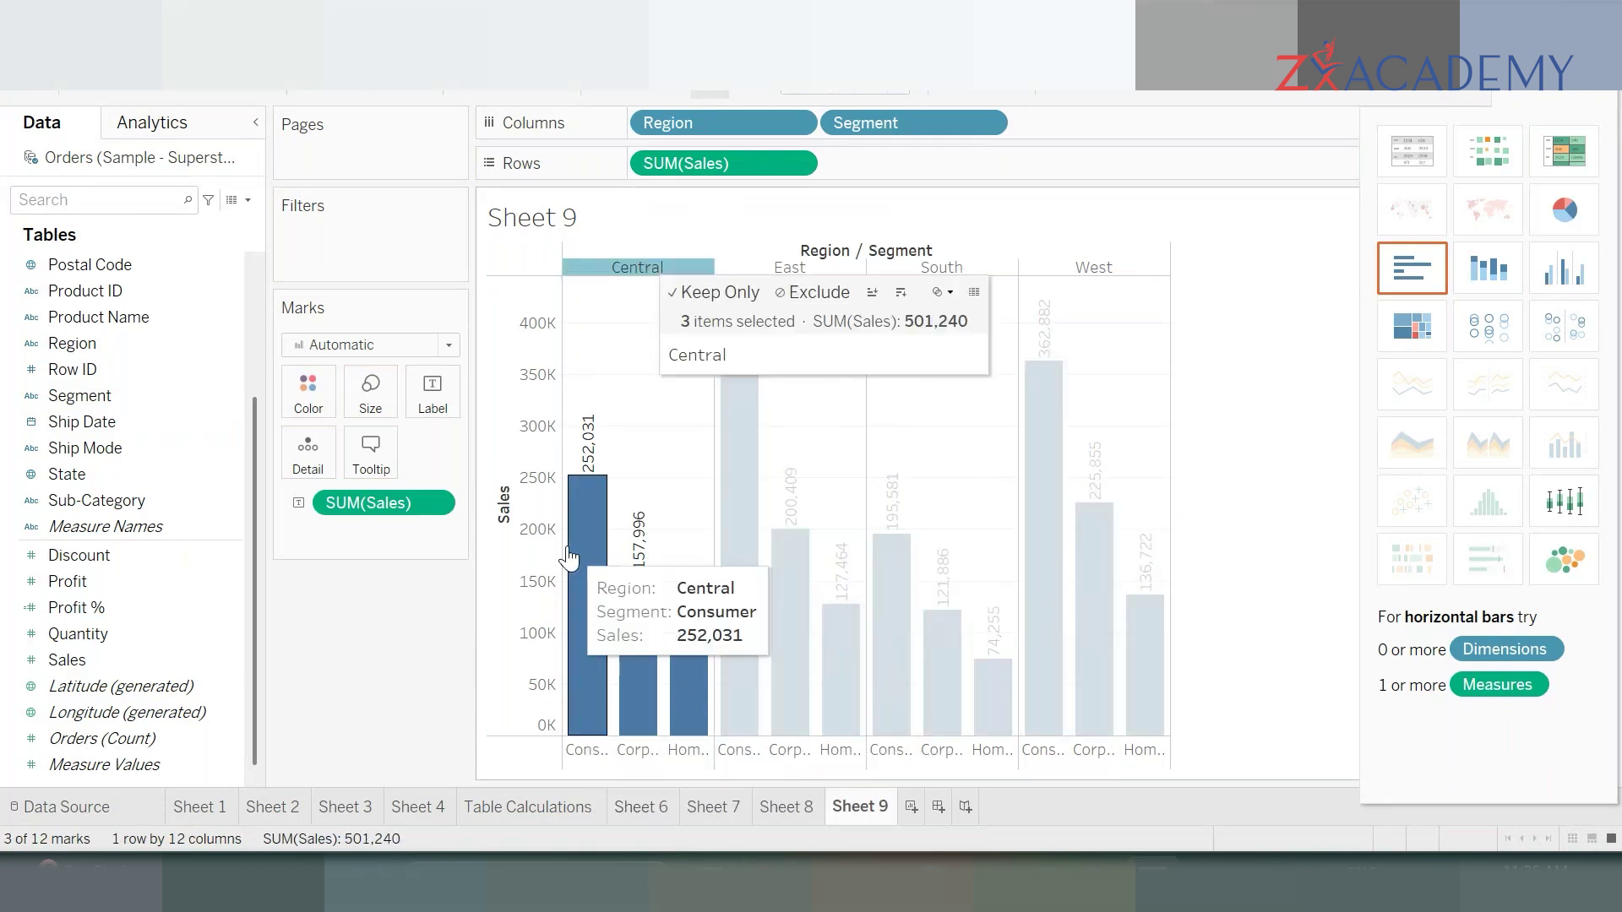
left_click(790, 267)
left_click(941, 267)
left_click(1093, 267)
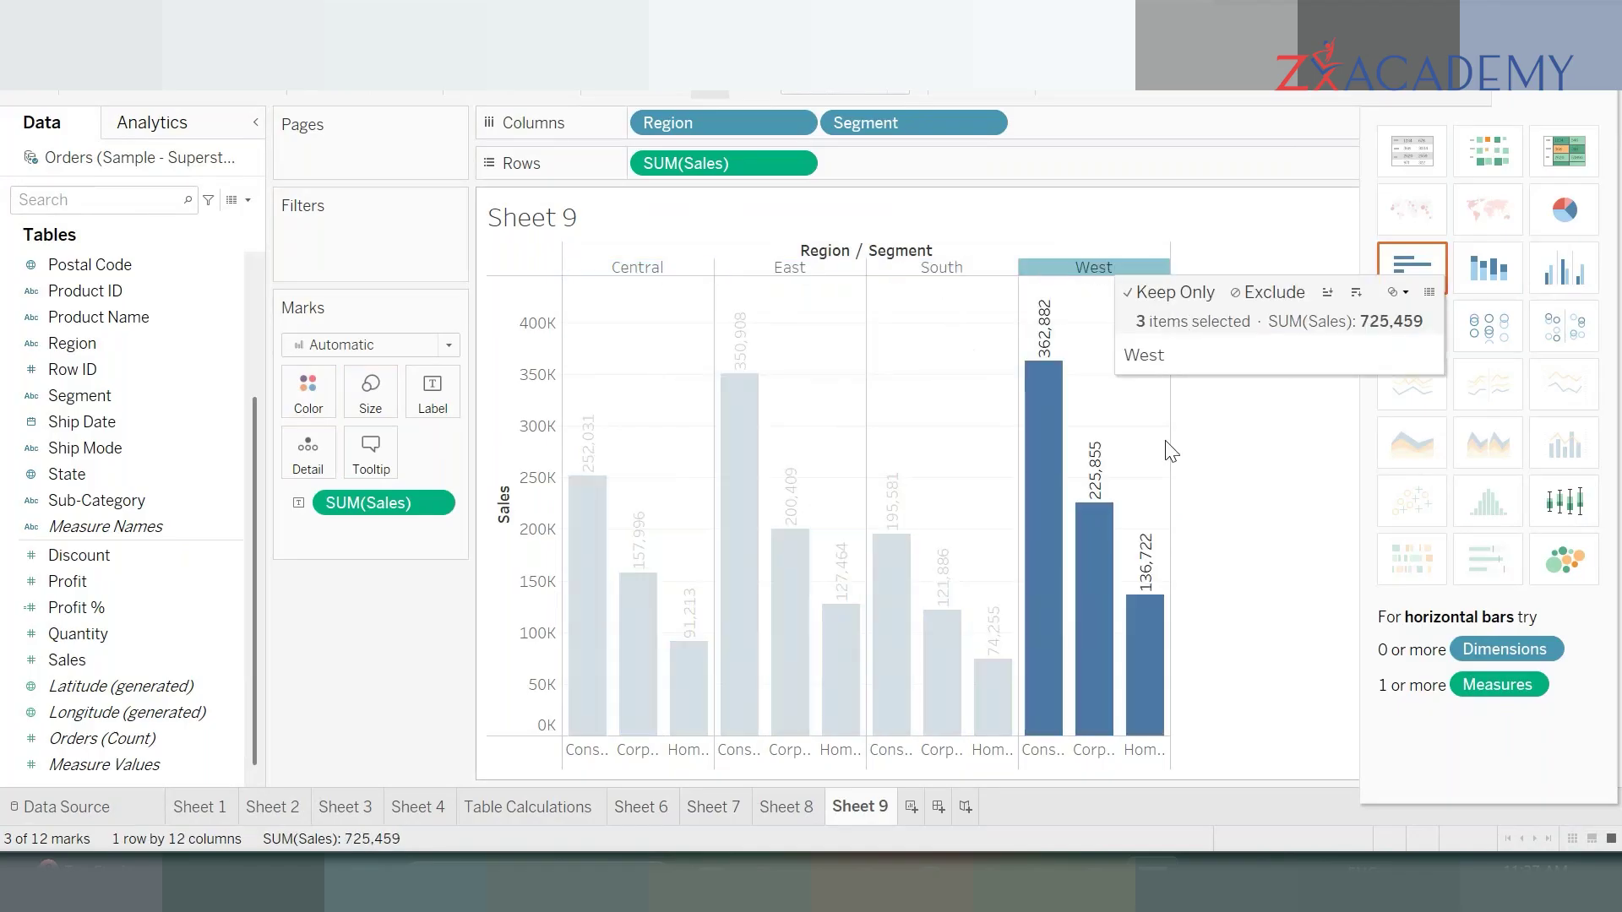
left_click(1221, 595)
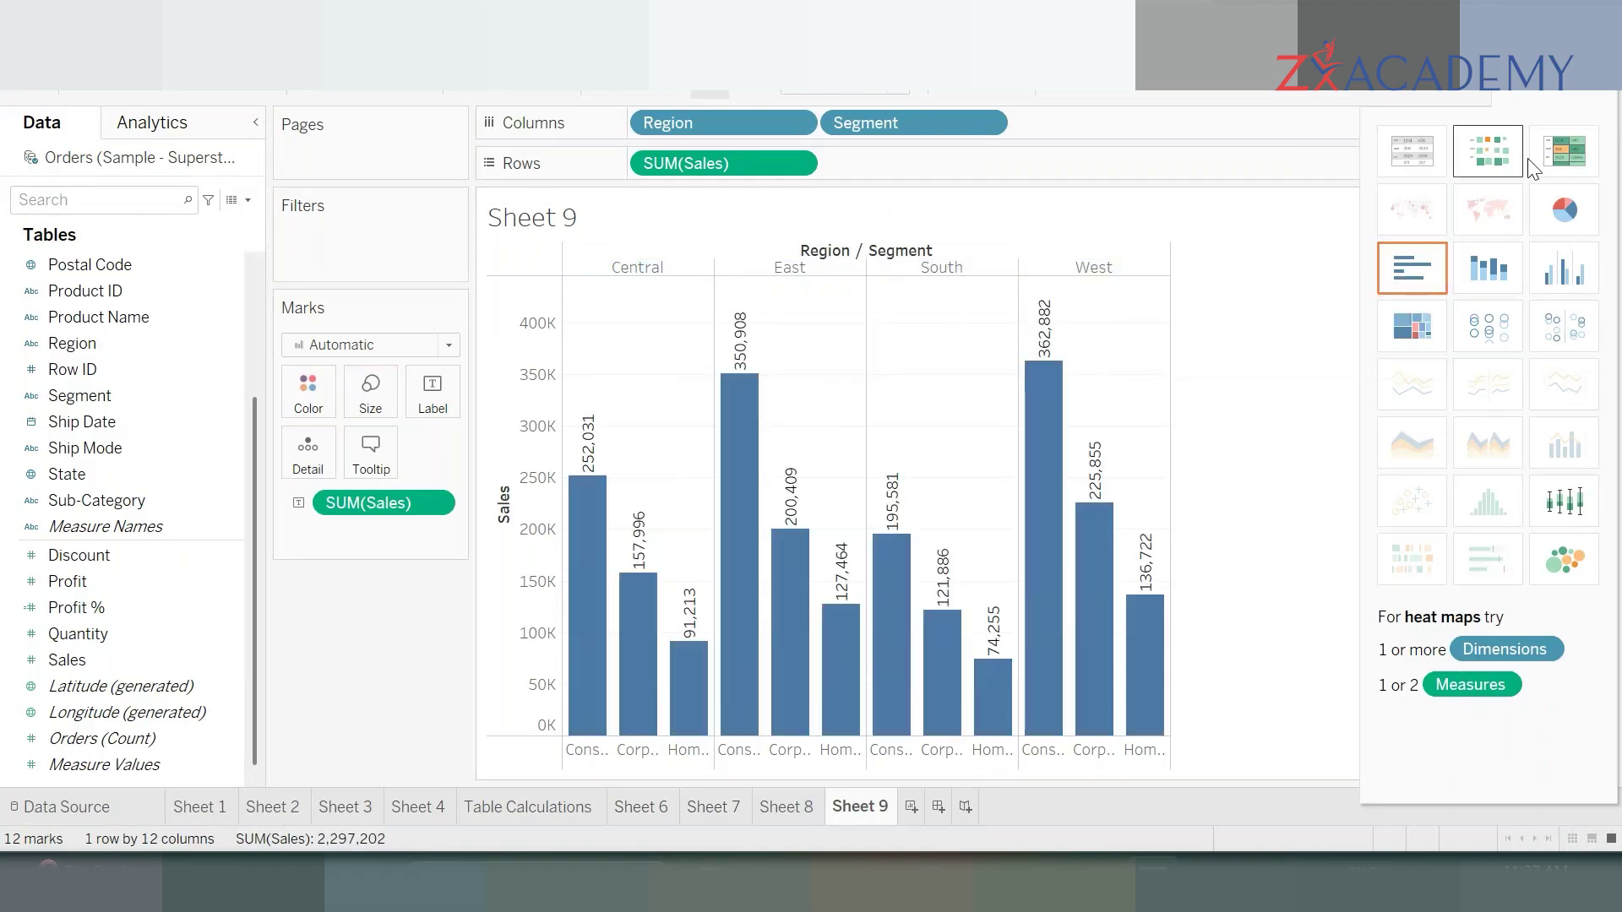
left_click(1549, 103)
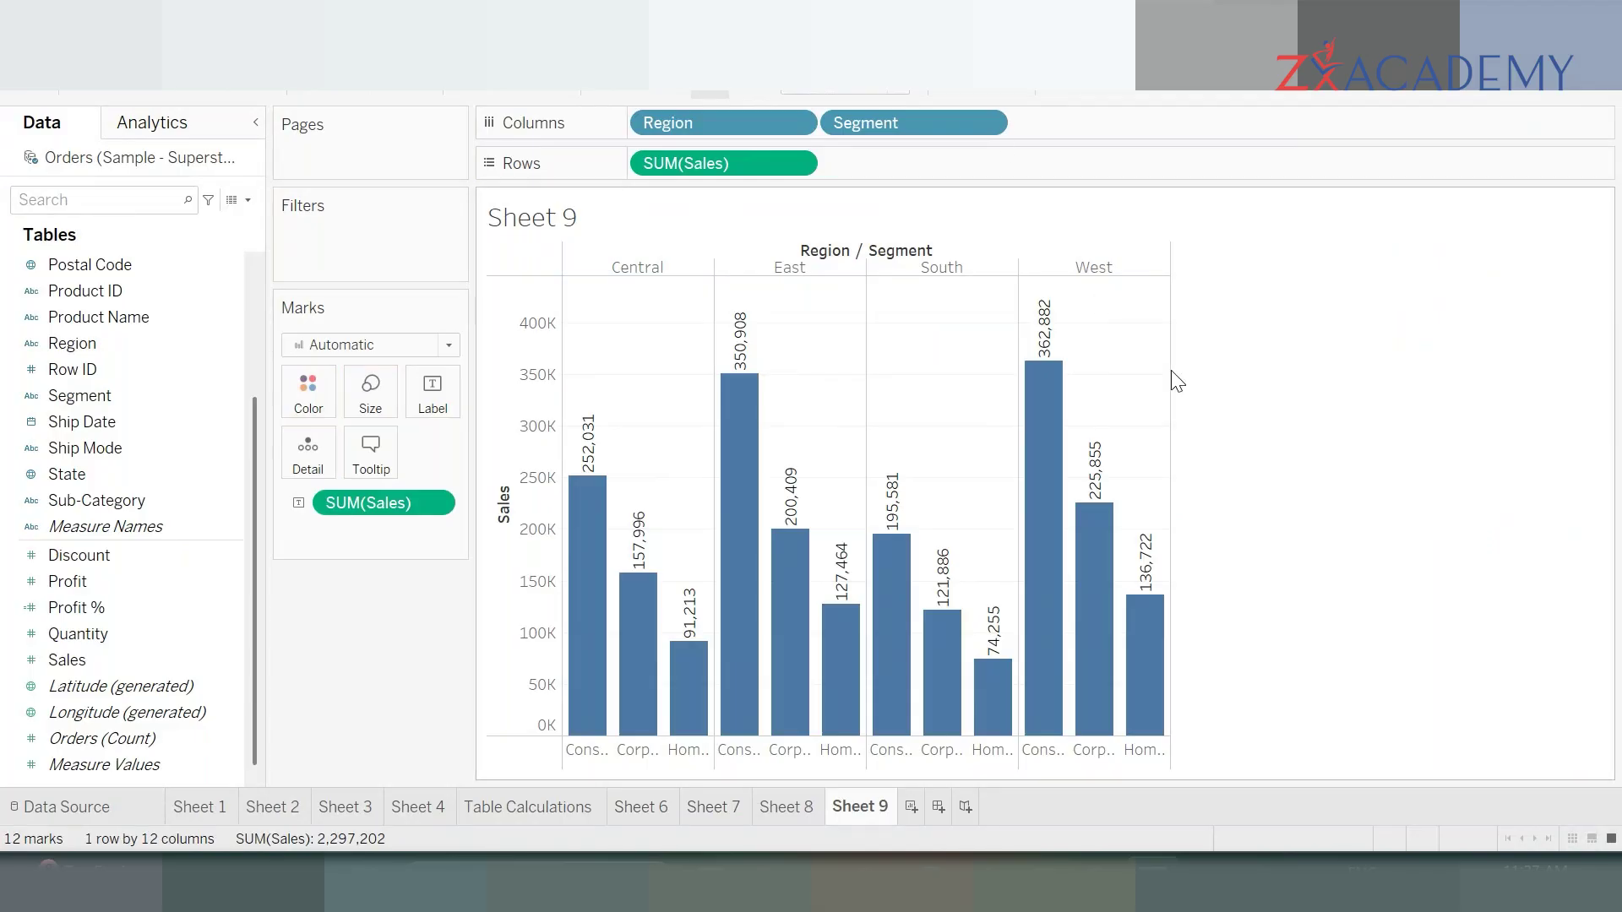
- Widen the Sales by Region and Segment chart, highlight the Central region's bars, and fit the chart to the entire view
left_click_drag(1171, 376, 1335, 373)
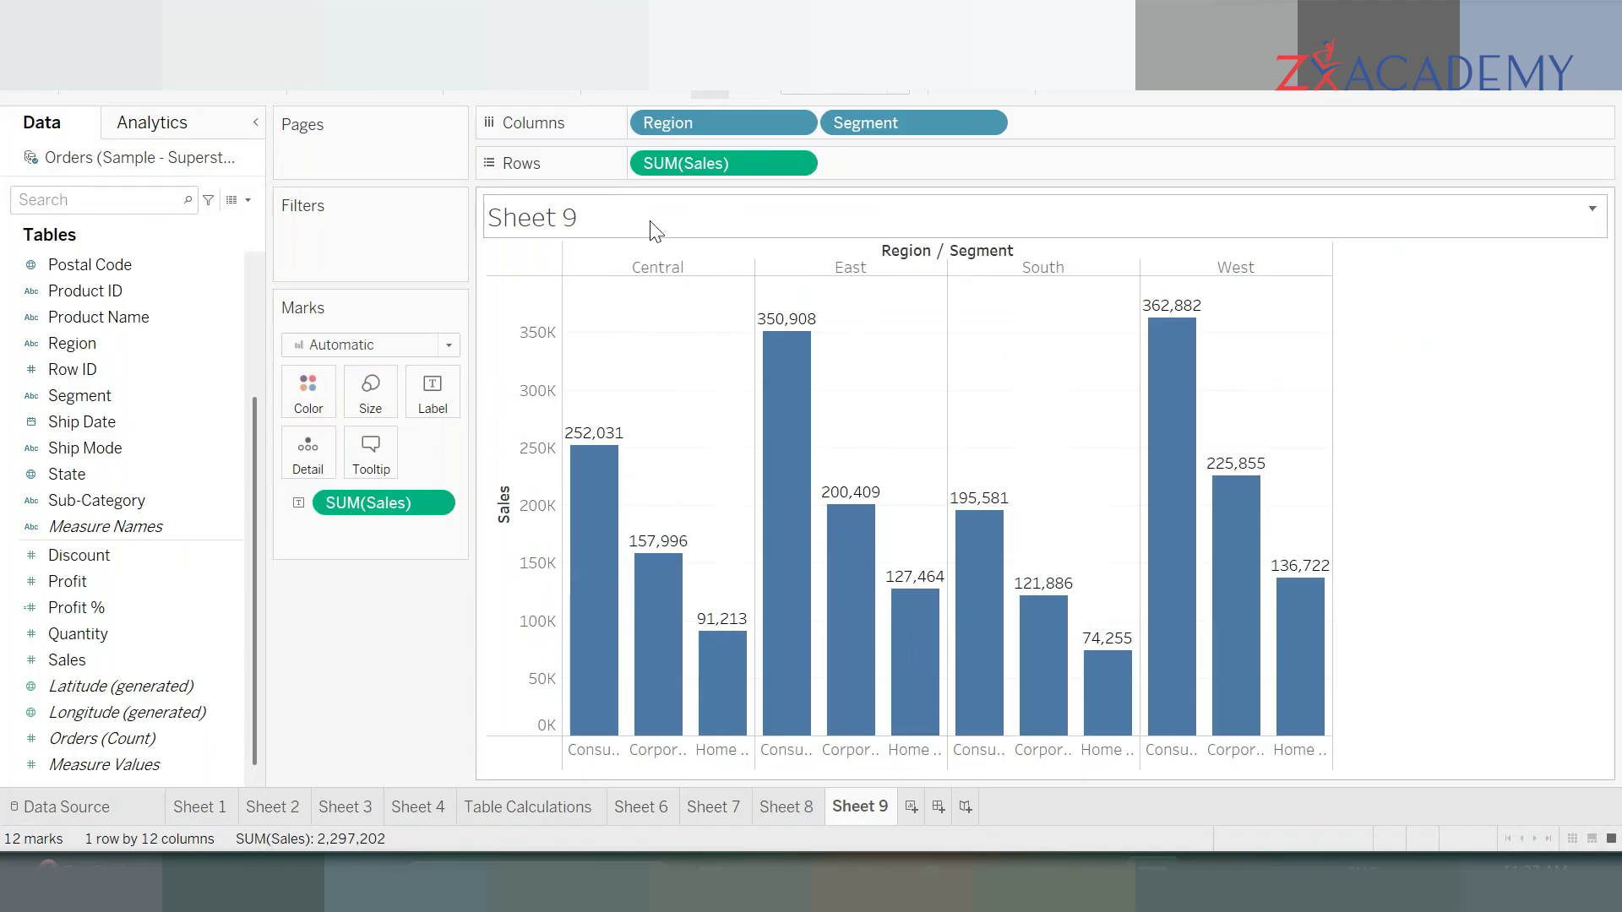
left_click(665, 270)
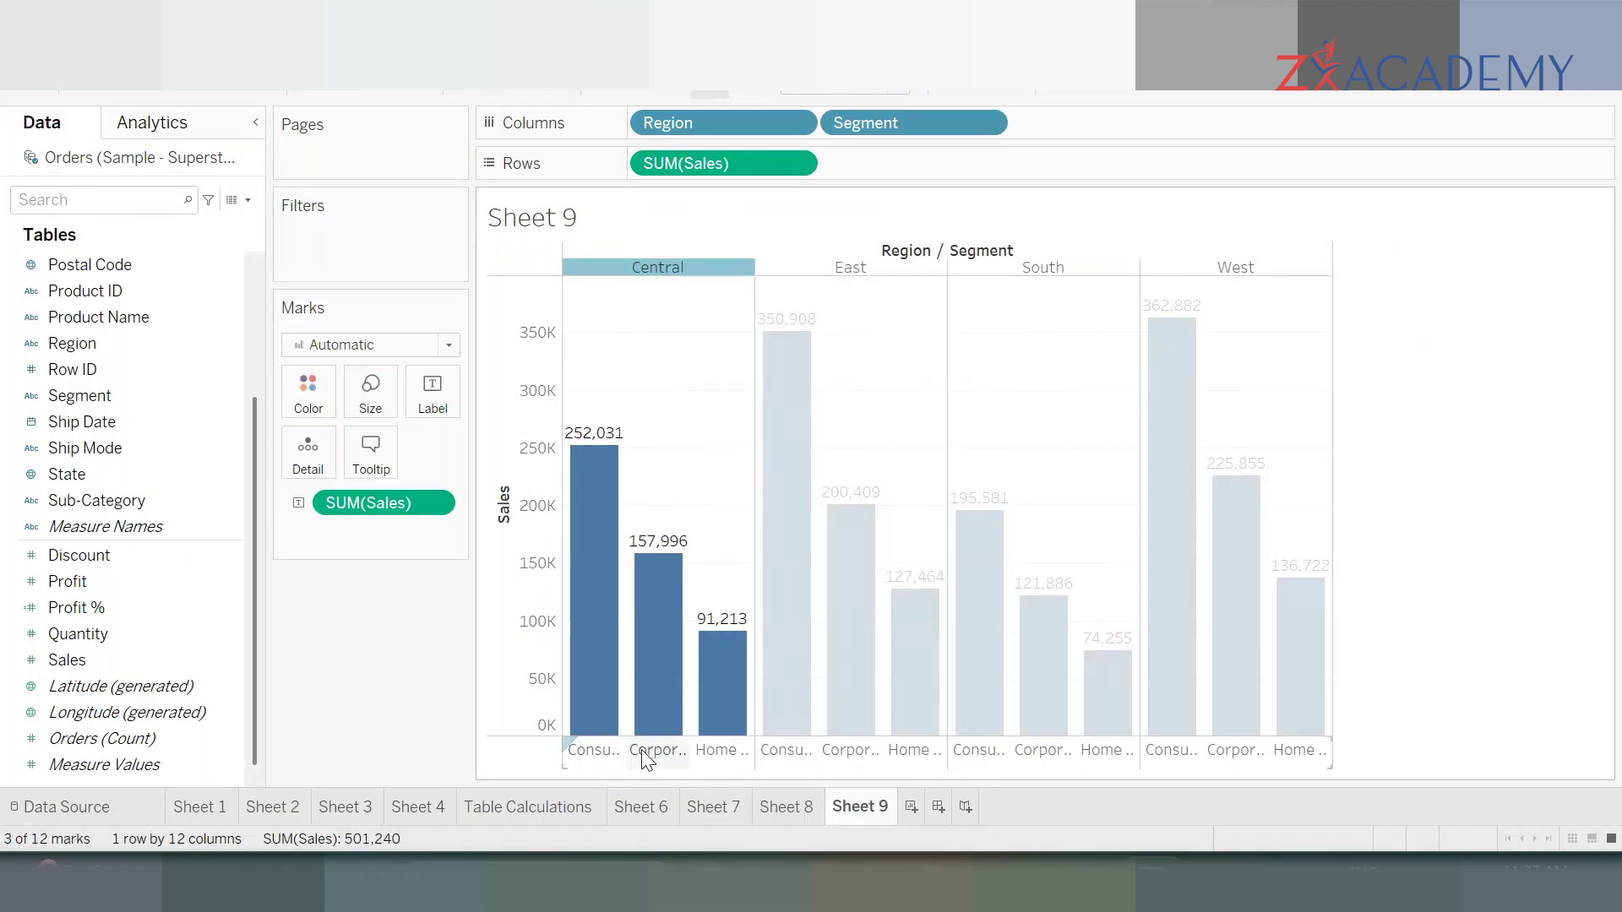
left_click(847, 88)
left_click(855, 169)
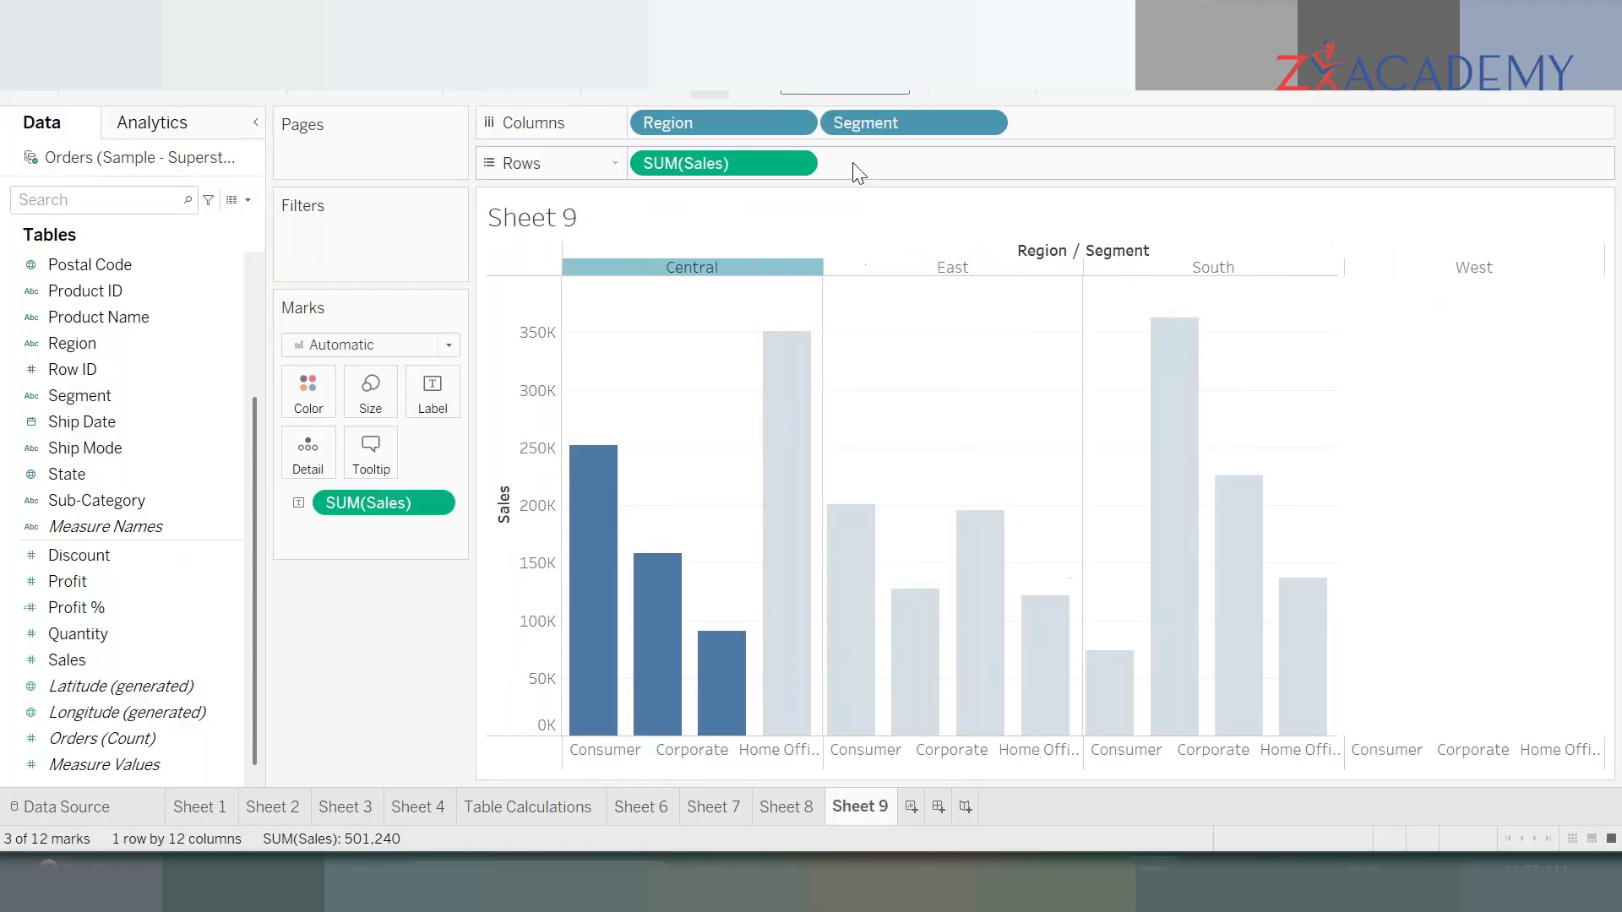
- Display the chart in presentation mode and clear the Central region highlight
left_click(997, 95)
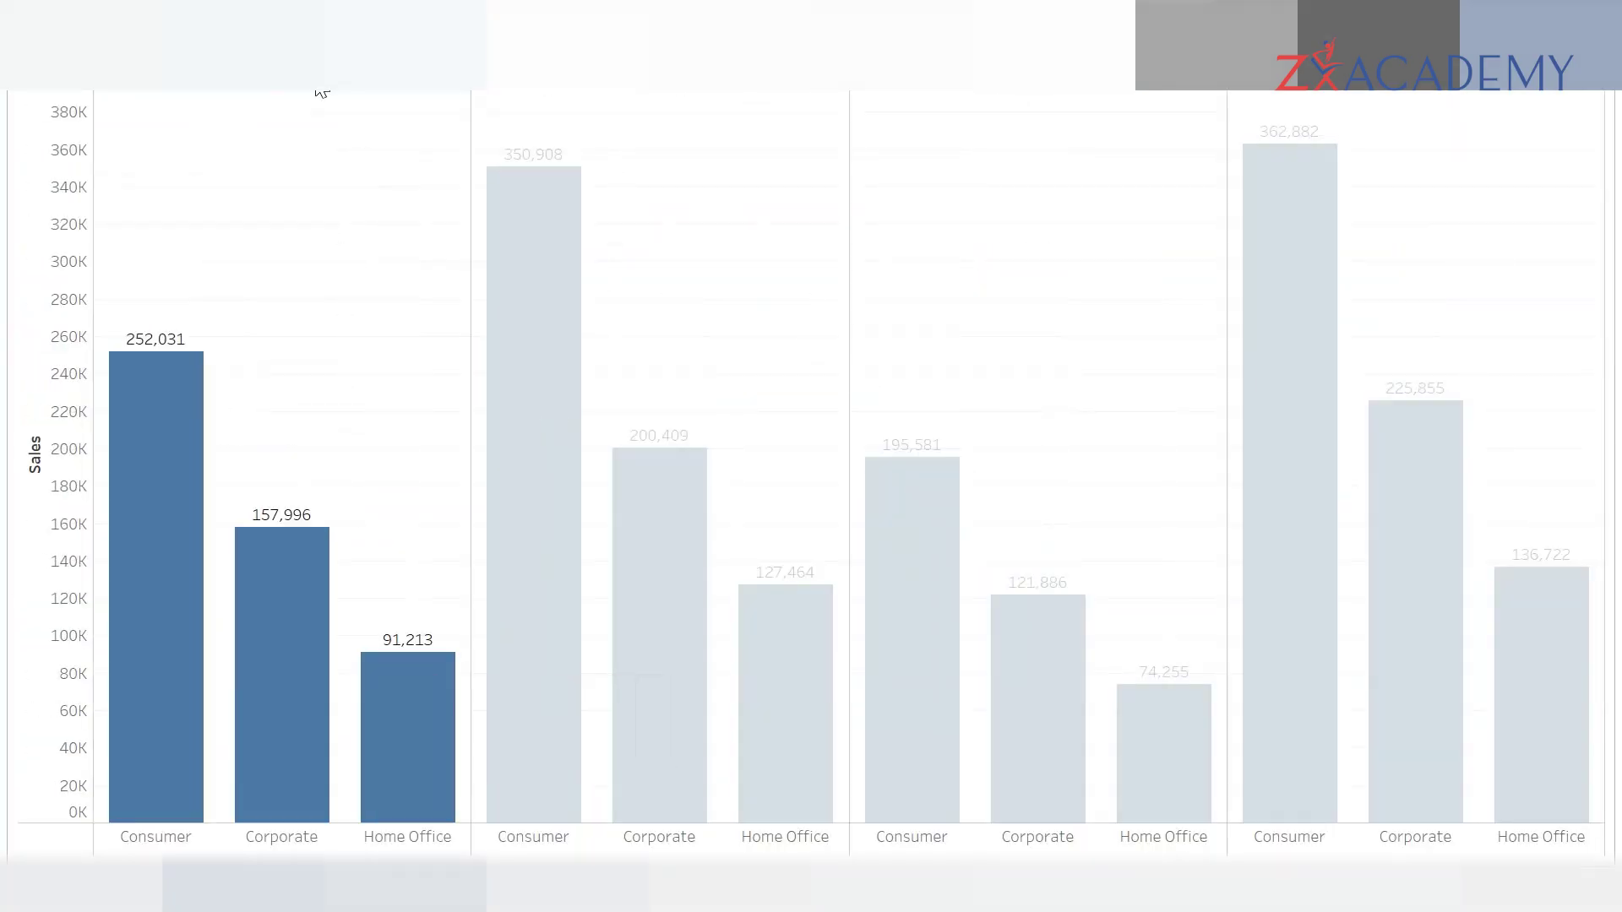
left_click(287, 177)
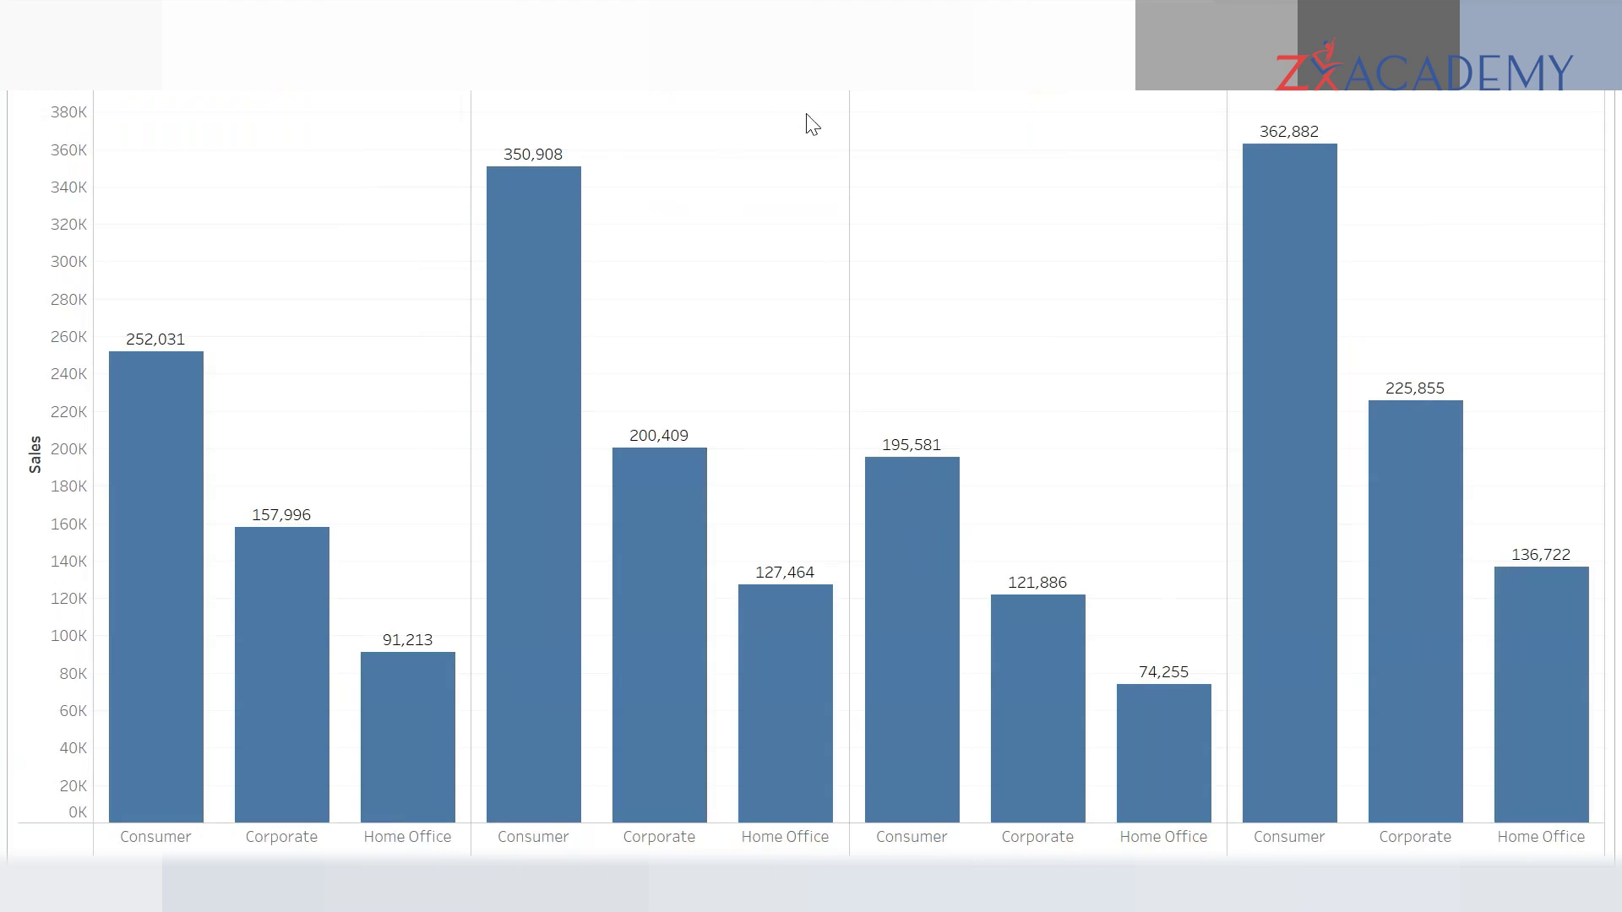
mouse_move(532, 218)
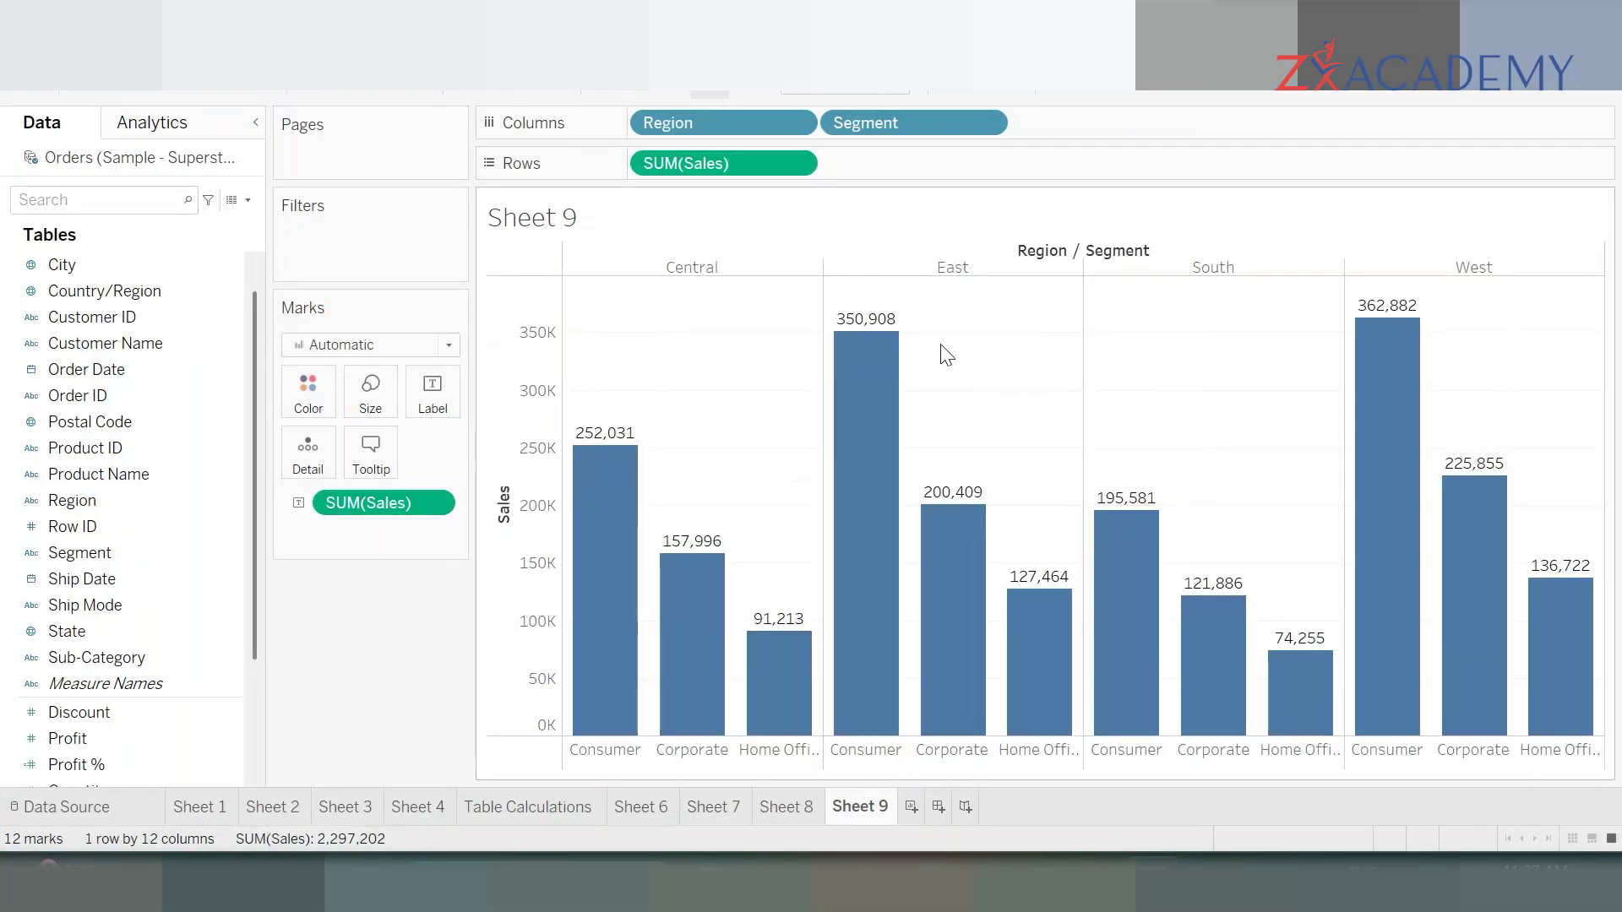
- Leave presentation mode and colour the bars by Segment
left_click(12, 296)
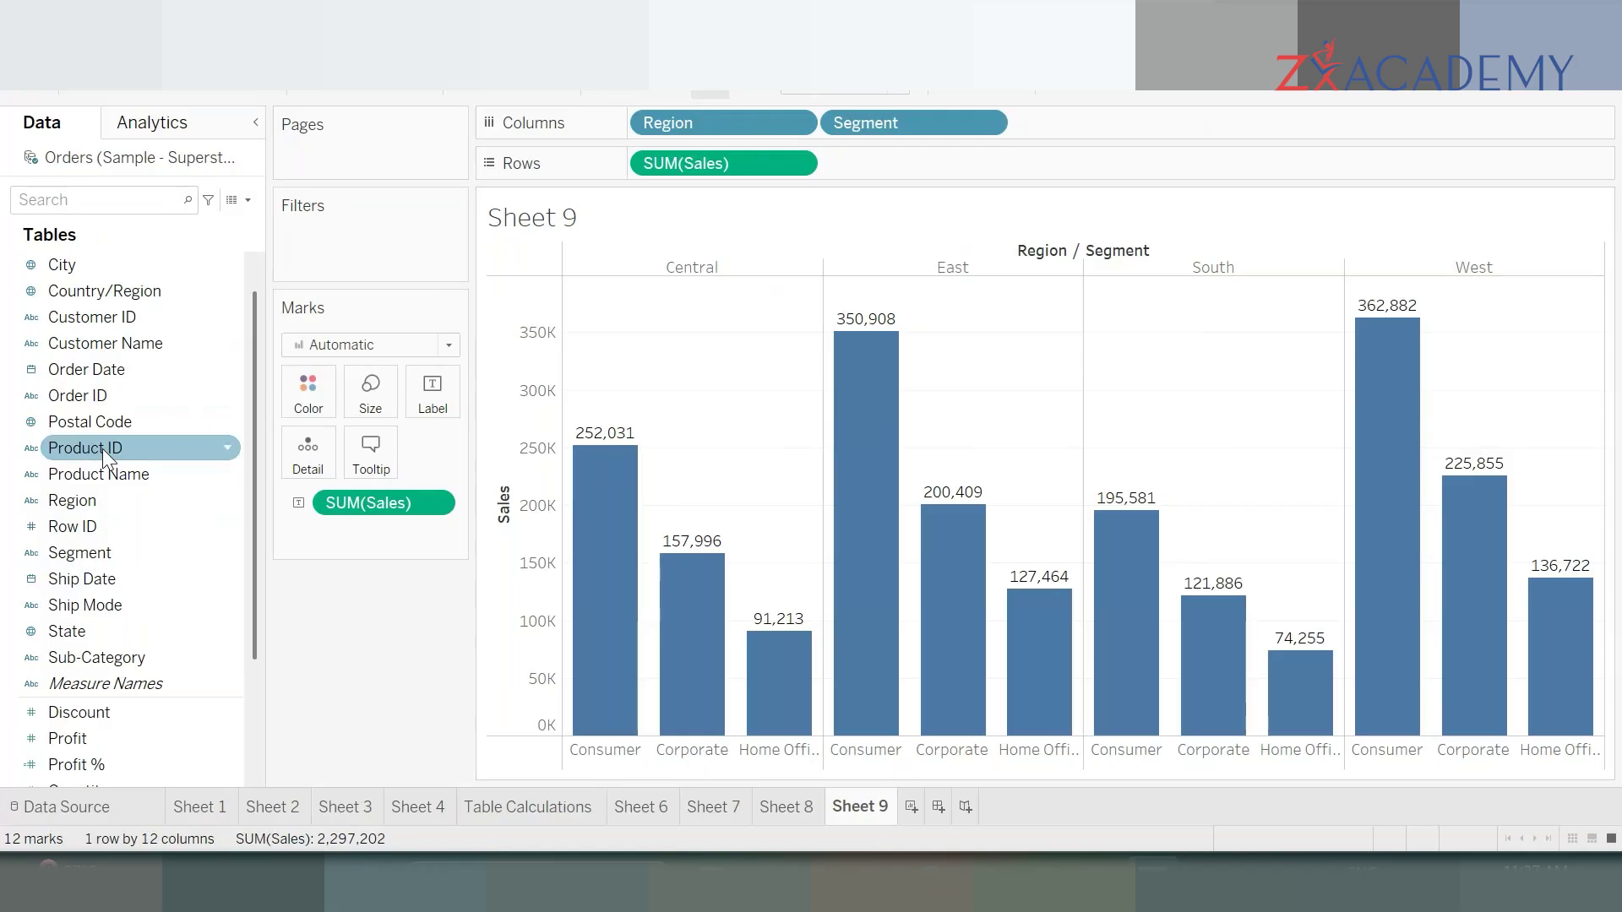
left_click(83, 553)
left_click(82, 552)
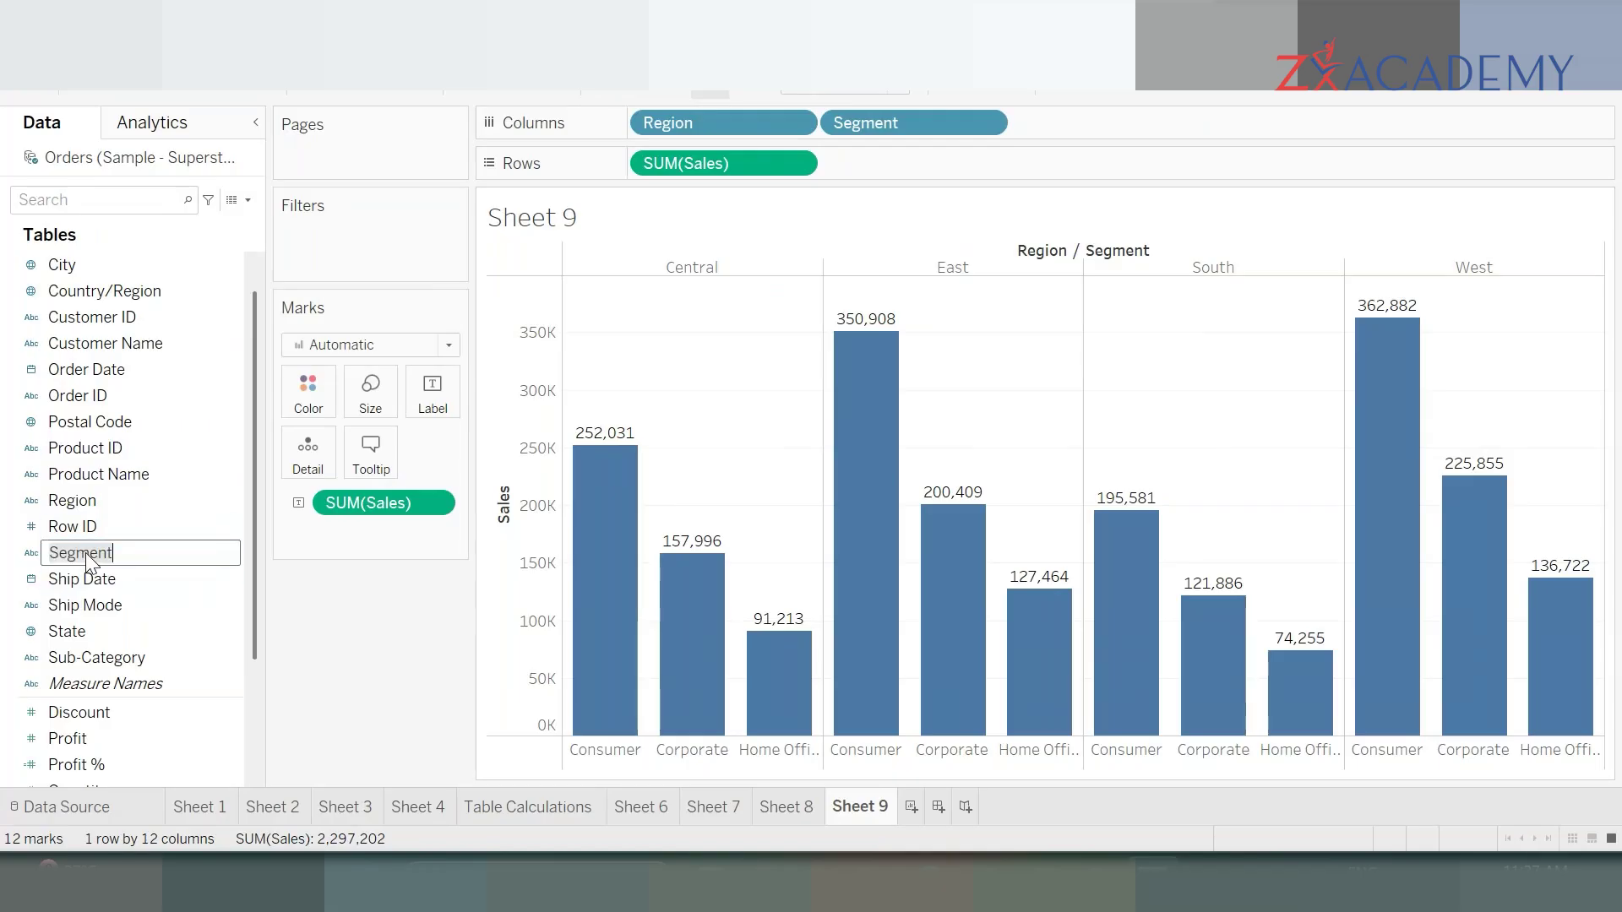
left_click(353, 608)
left_click_drag(80, 553, 316, 399)
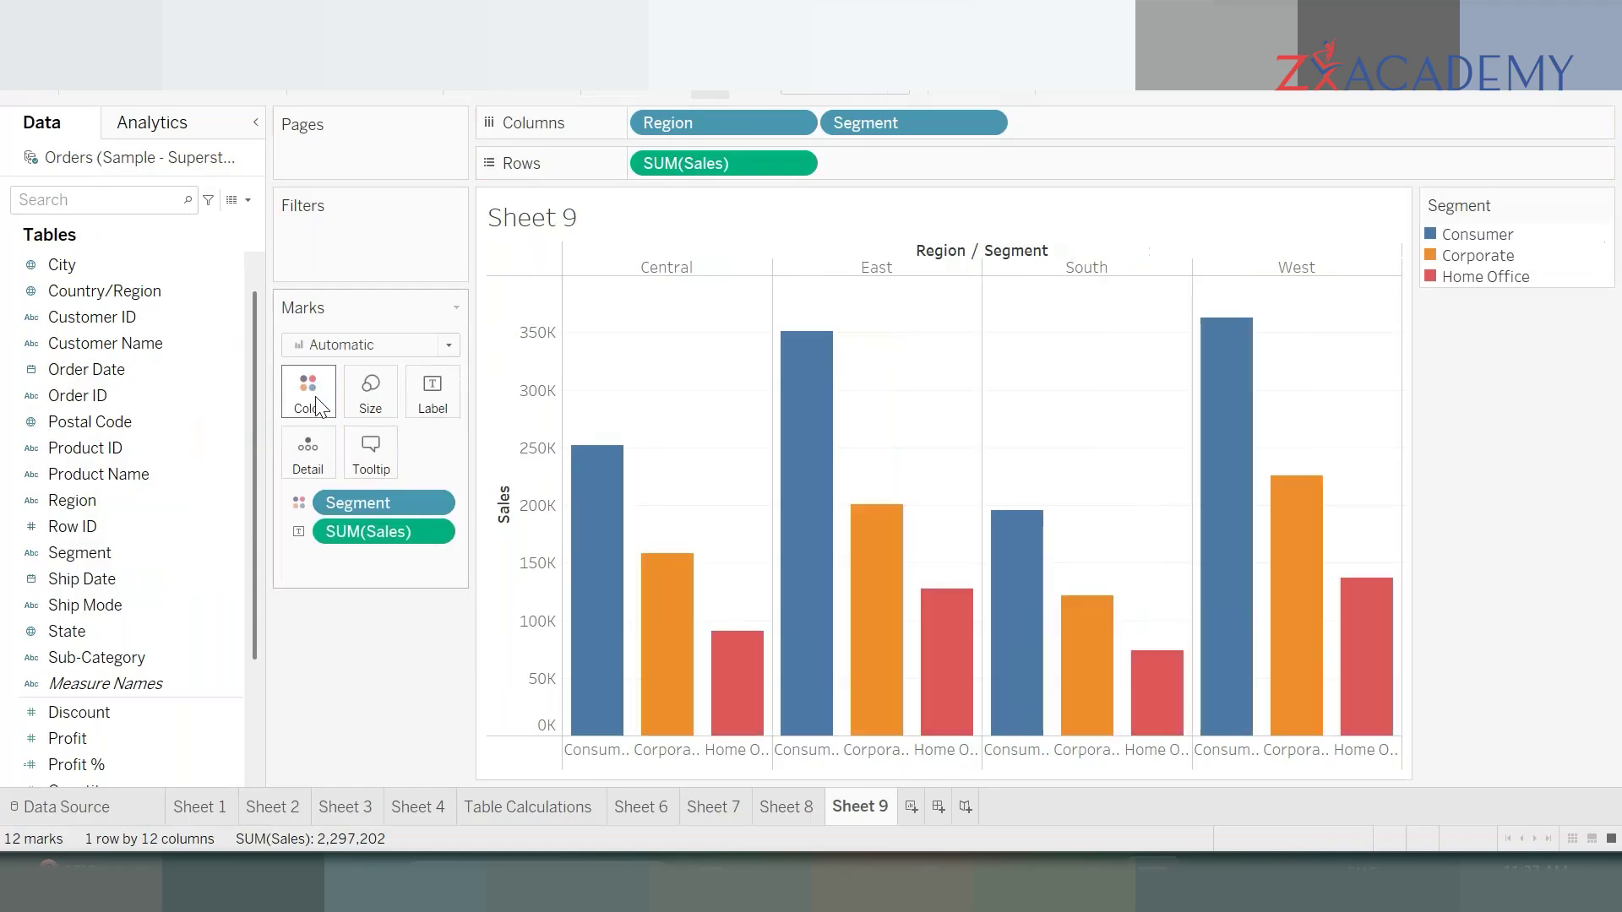
- In presentation mode, highlight the Consumer, Corporate and Home Office bars one by one, select West's Home Office bar, and clear the selection
left_click(1007, 95)
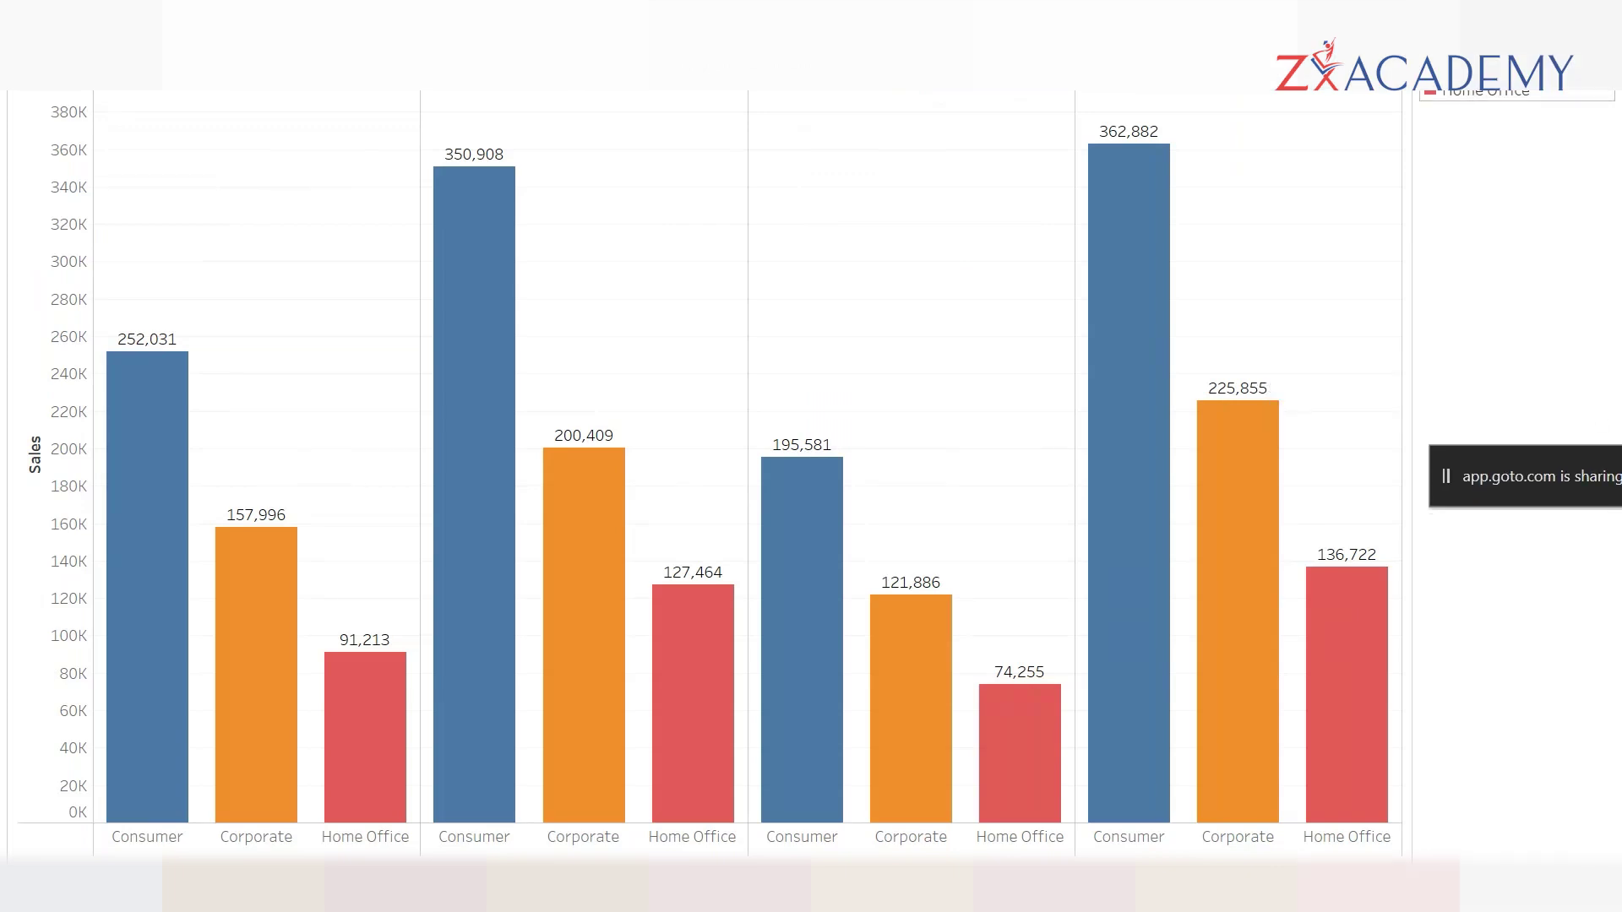
left_click(1474, 63)
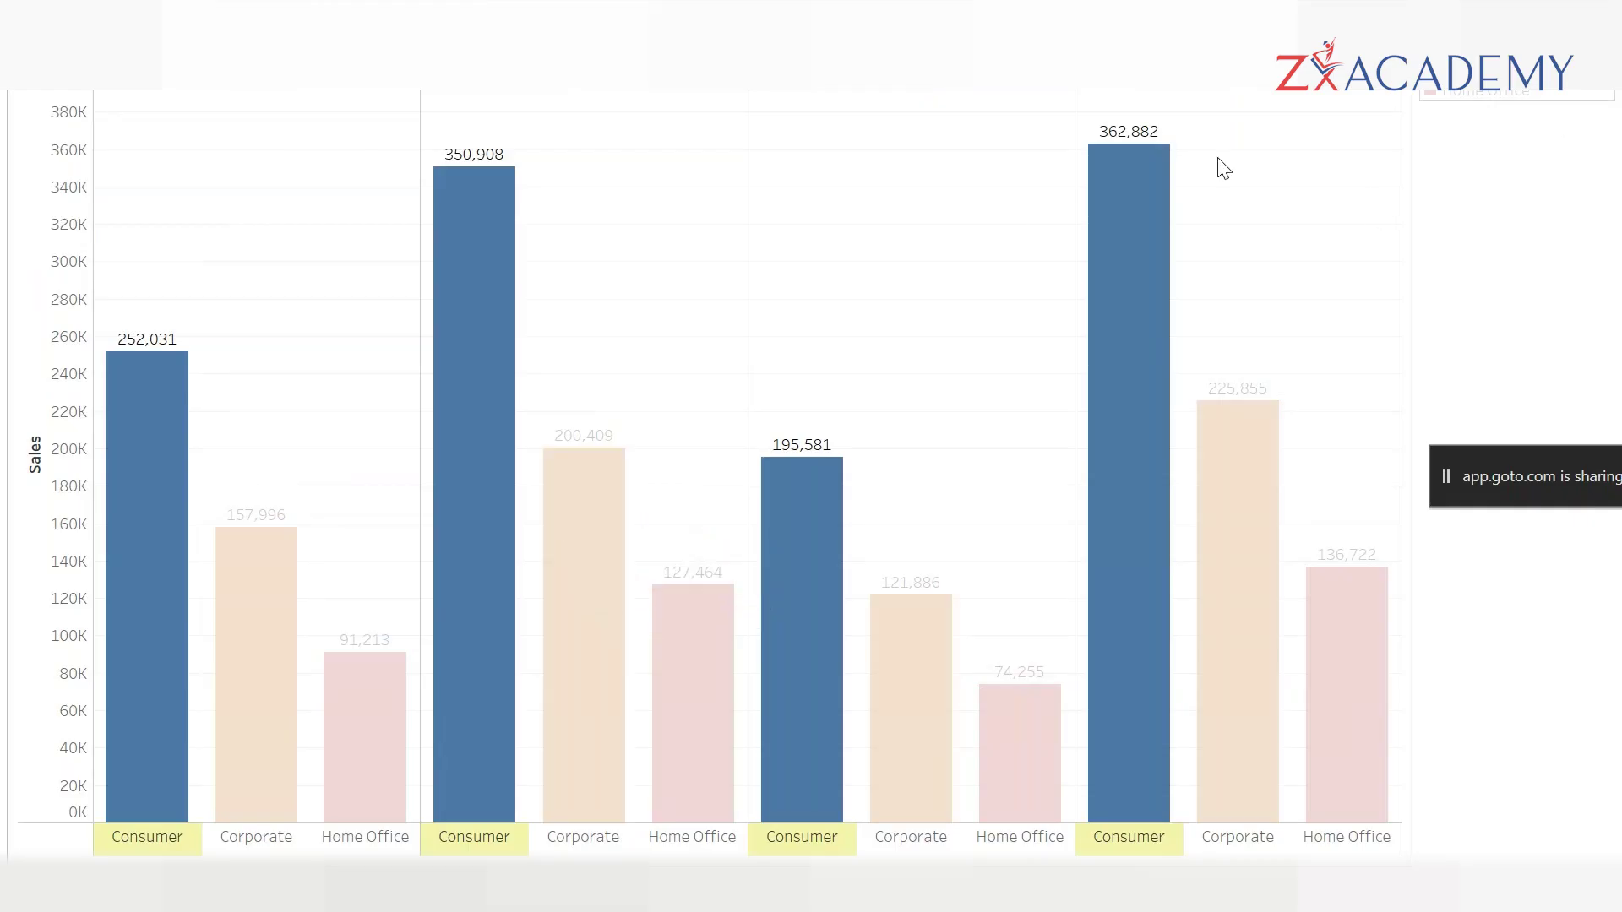
left_click(1487, 81)
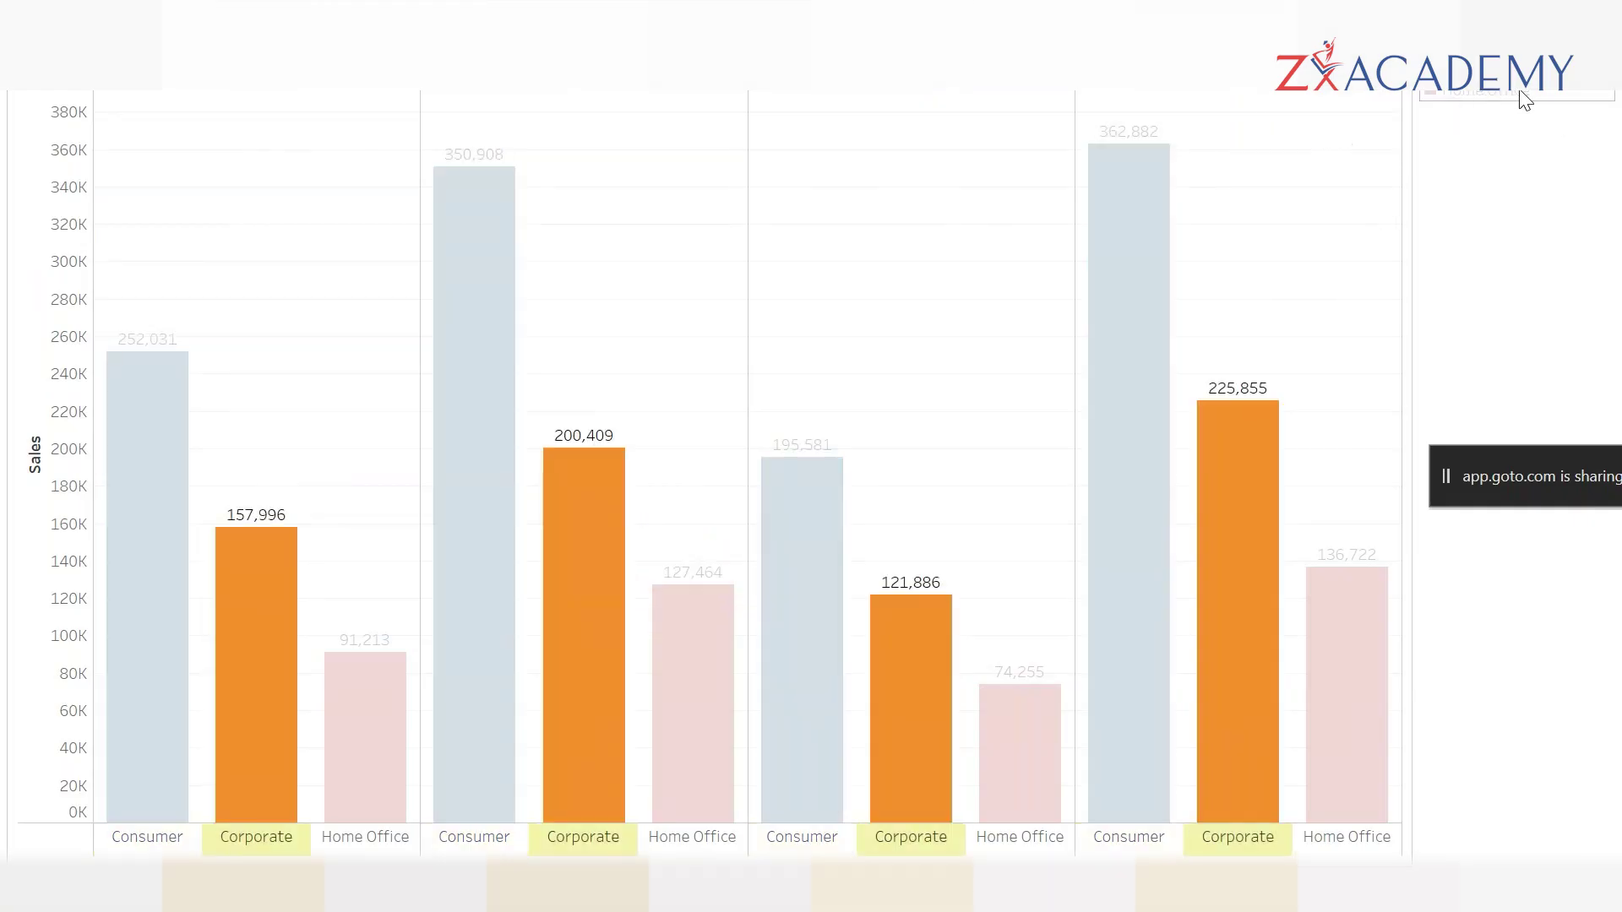
left_click(1521, 99)
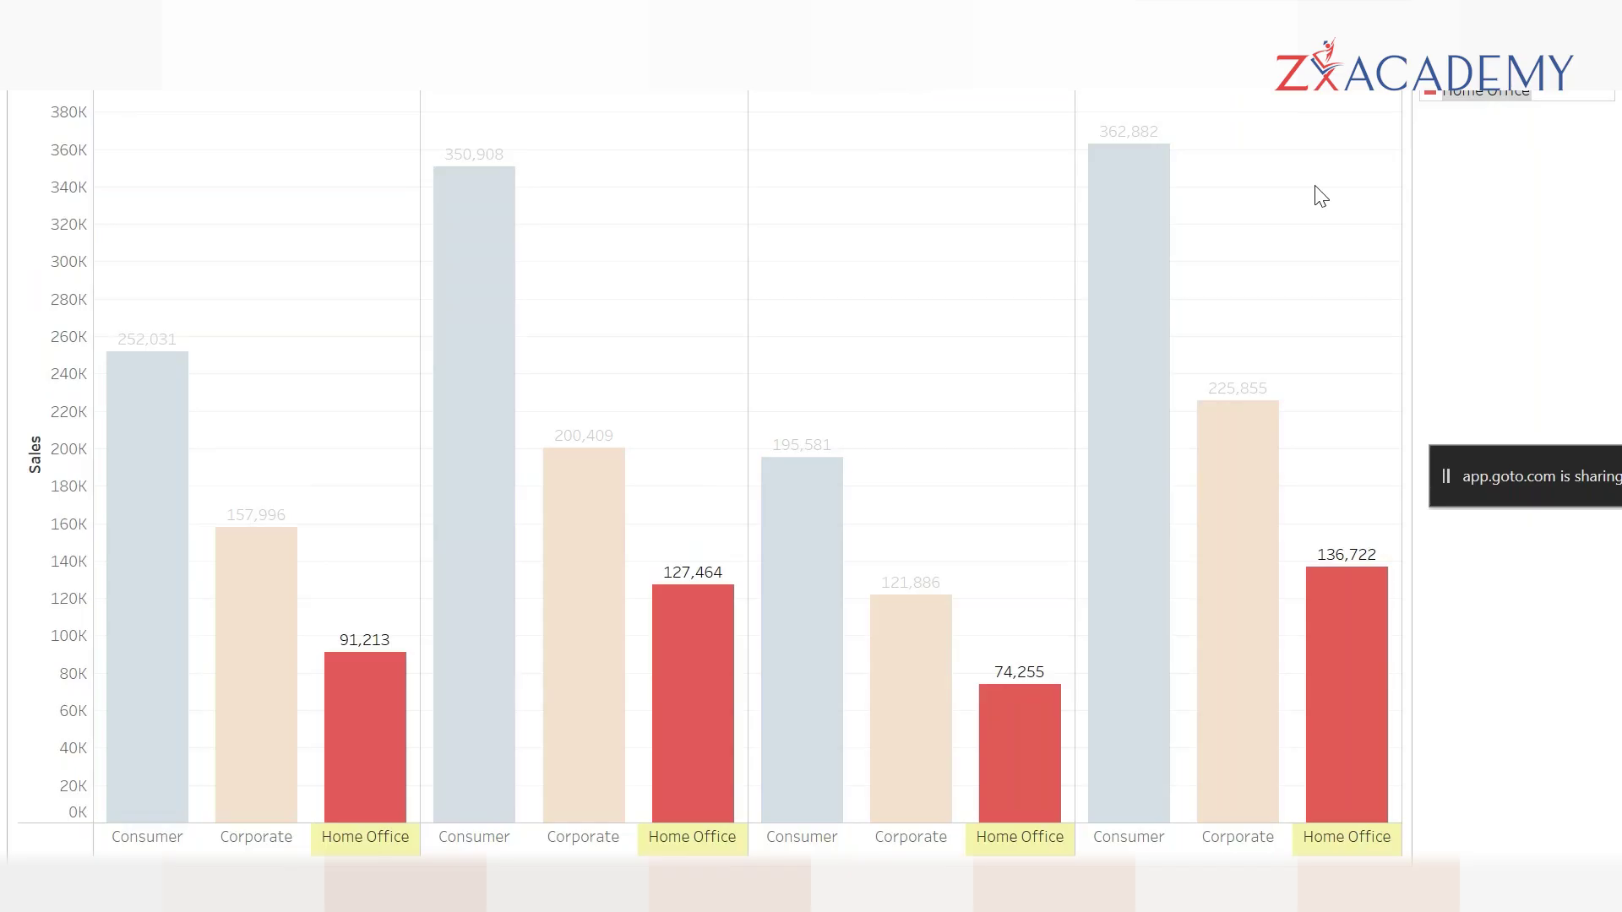
left_click(1328, 651)
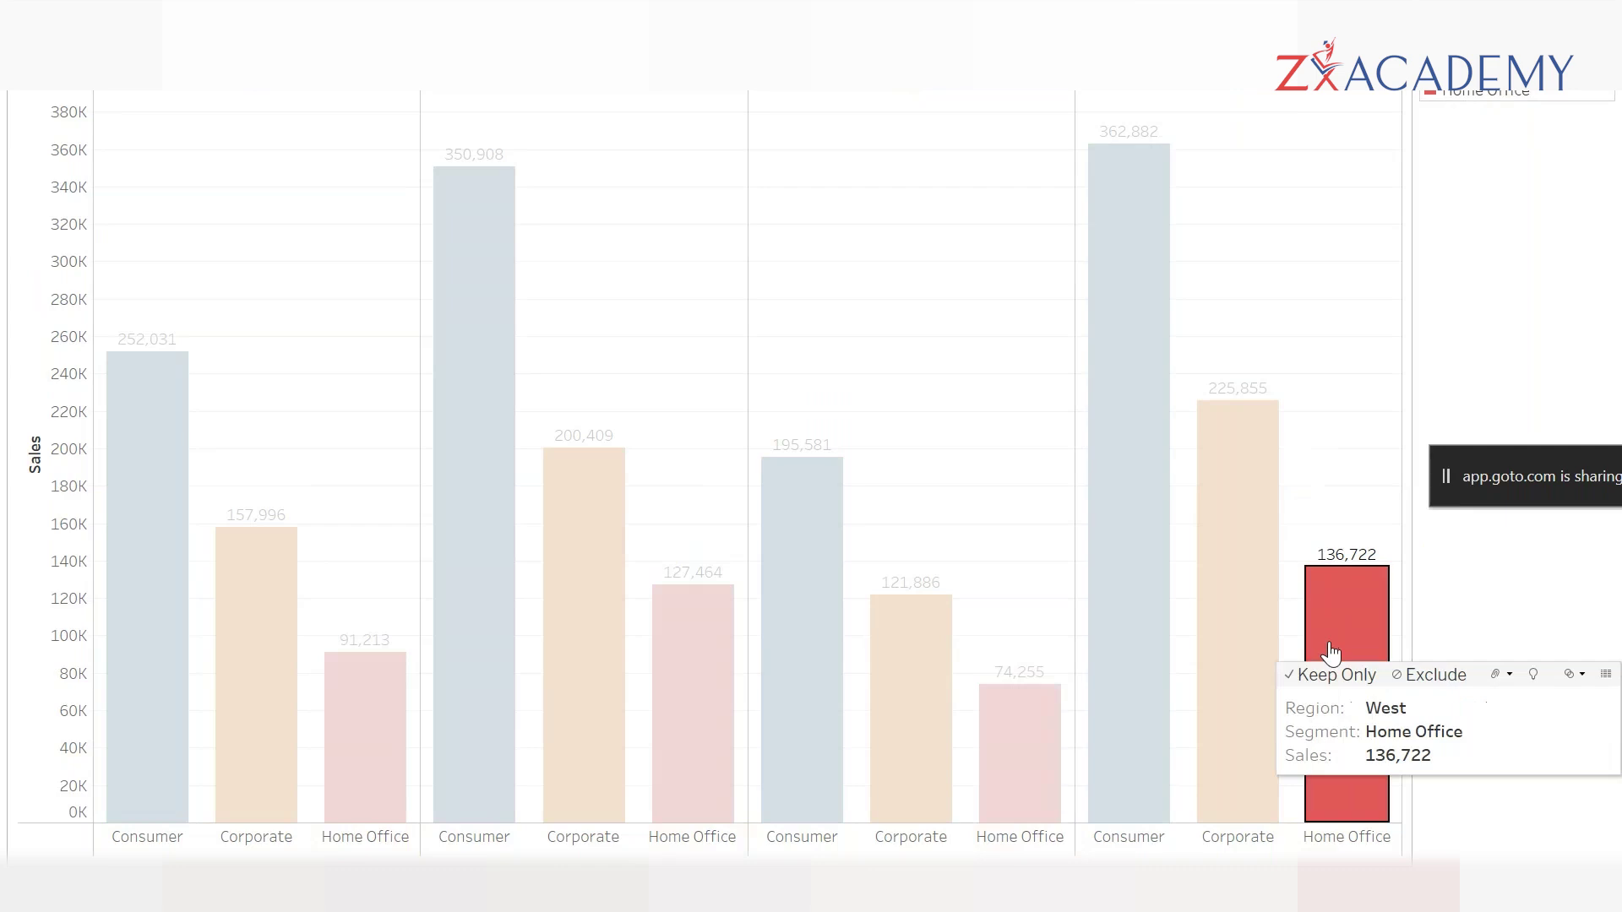
left_click(1321, 268)
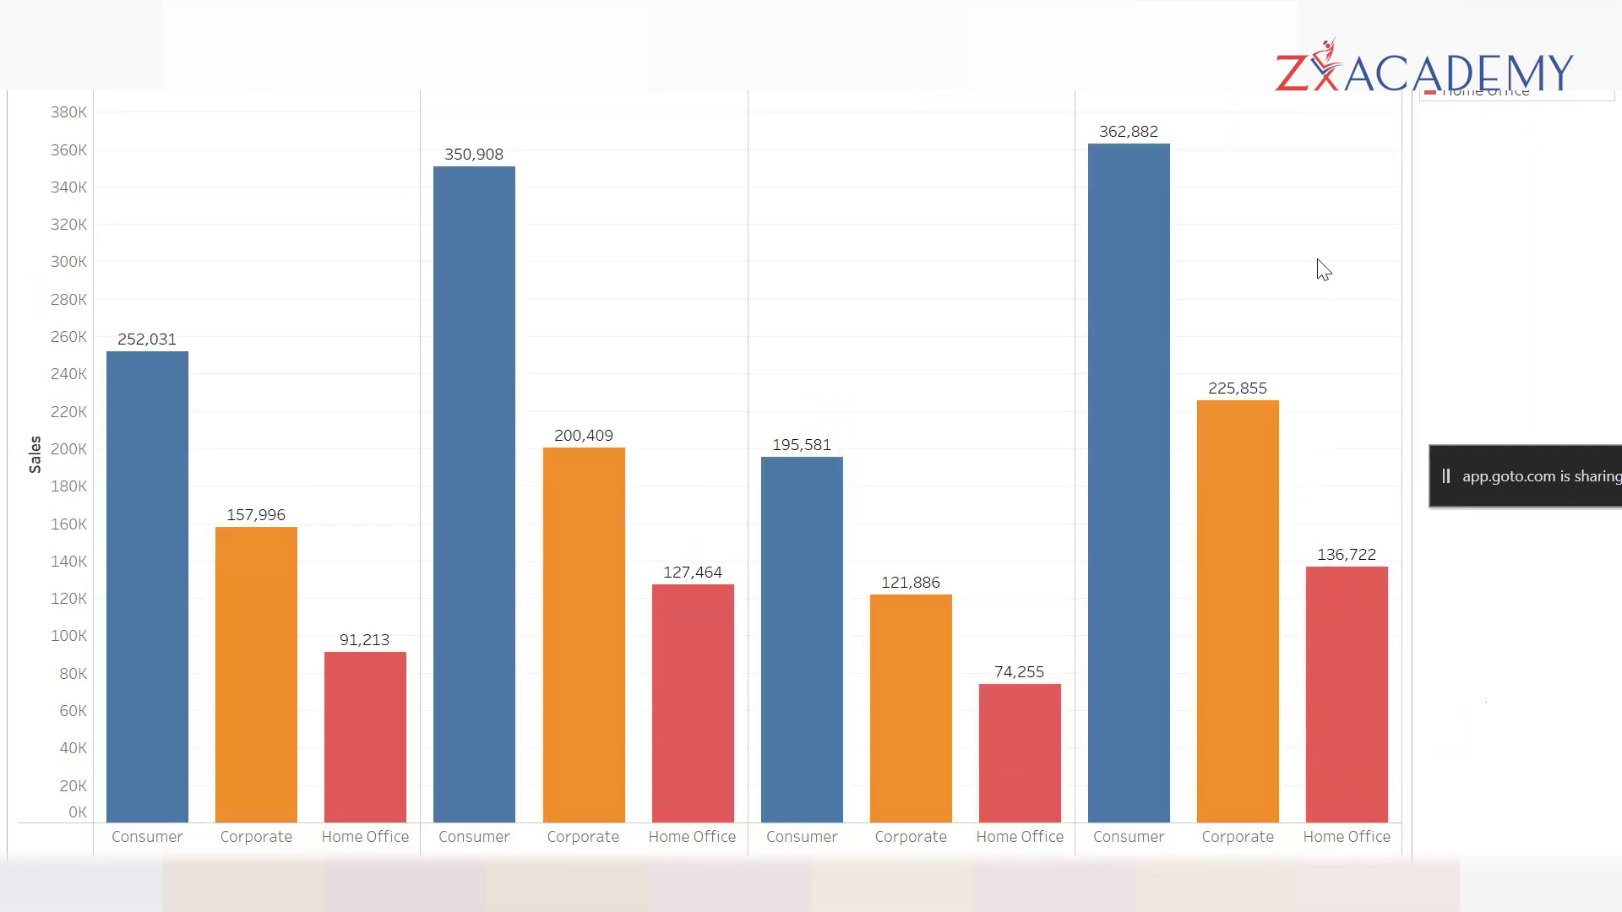
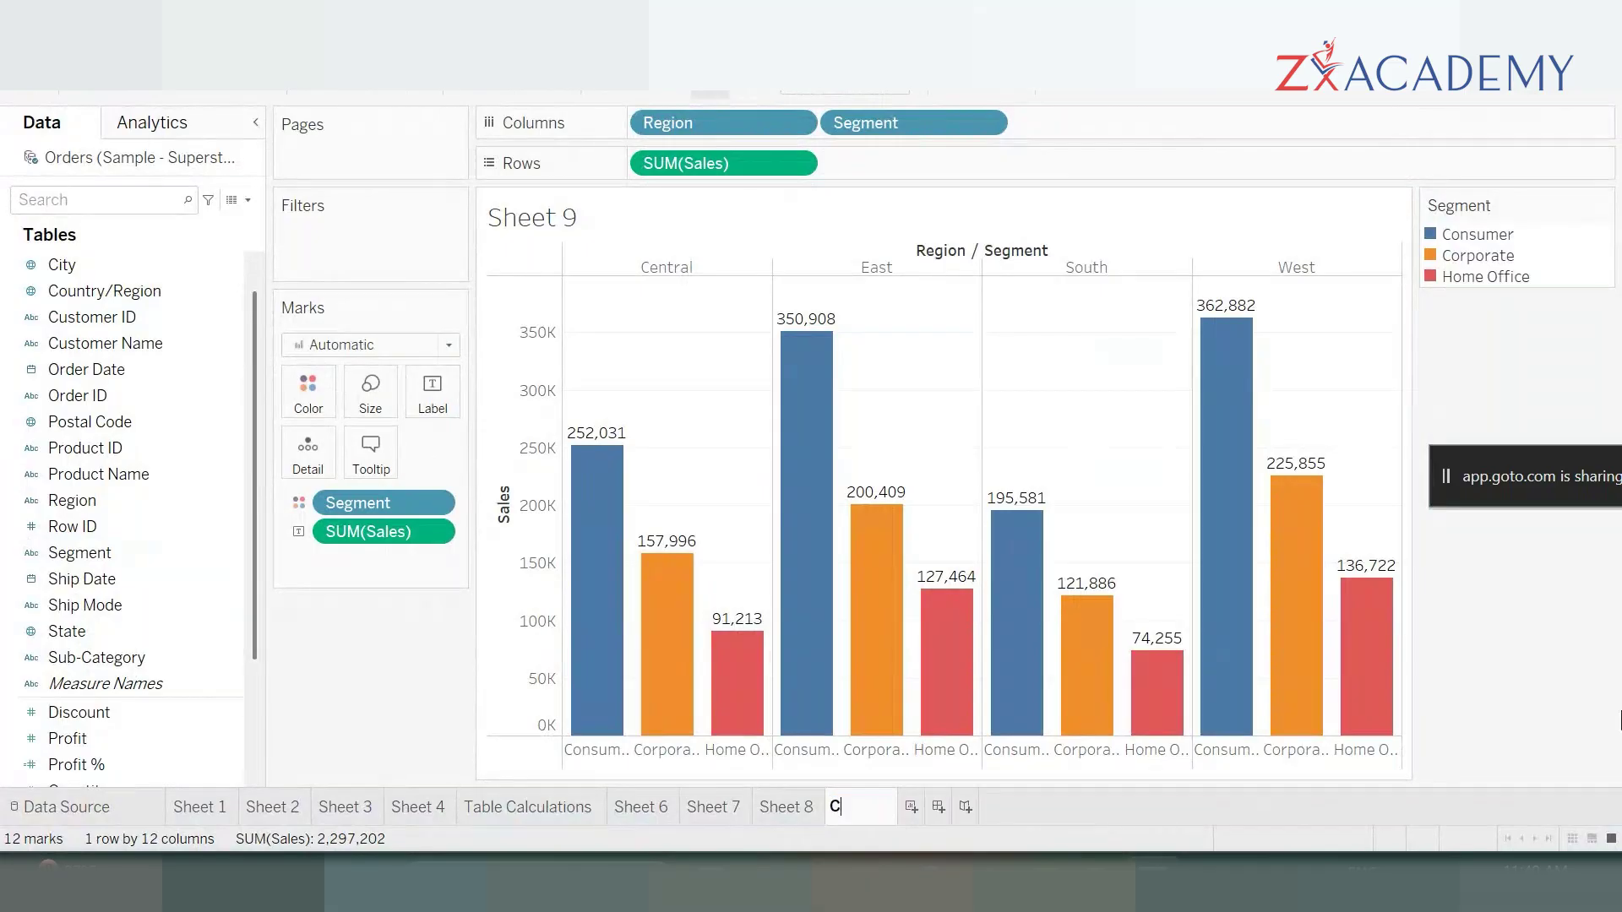
- Rename Sheet 9 as "Clustered Column Chart"
type("lustered Column ")
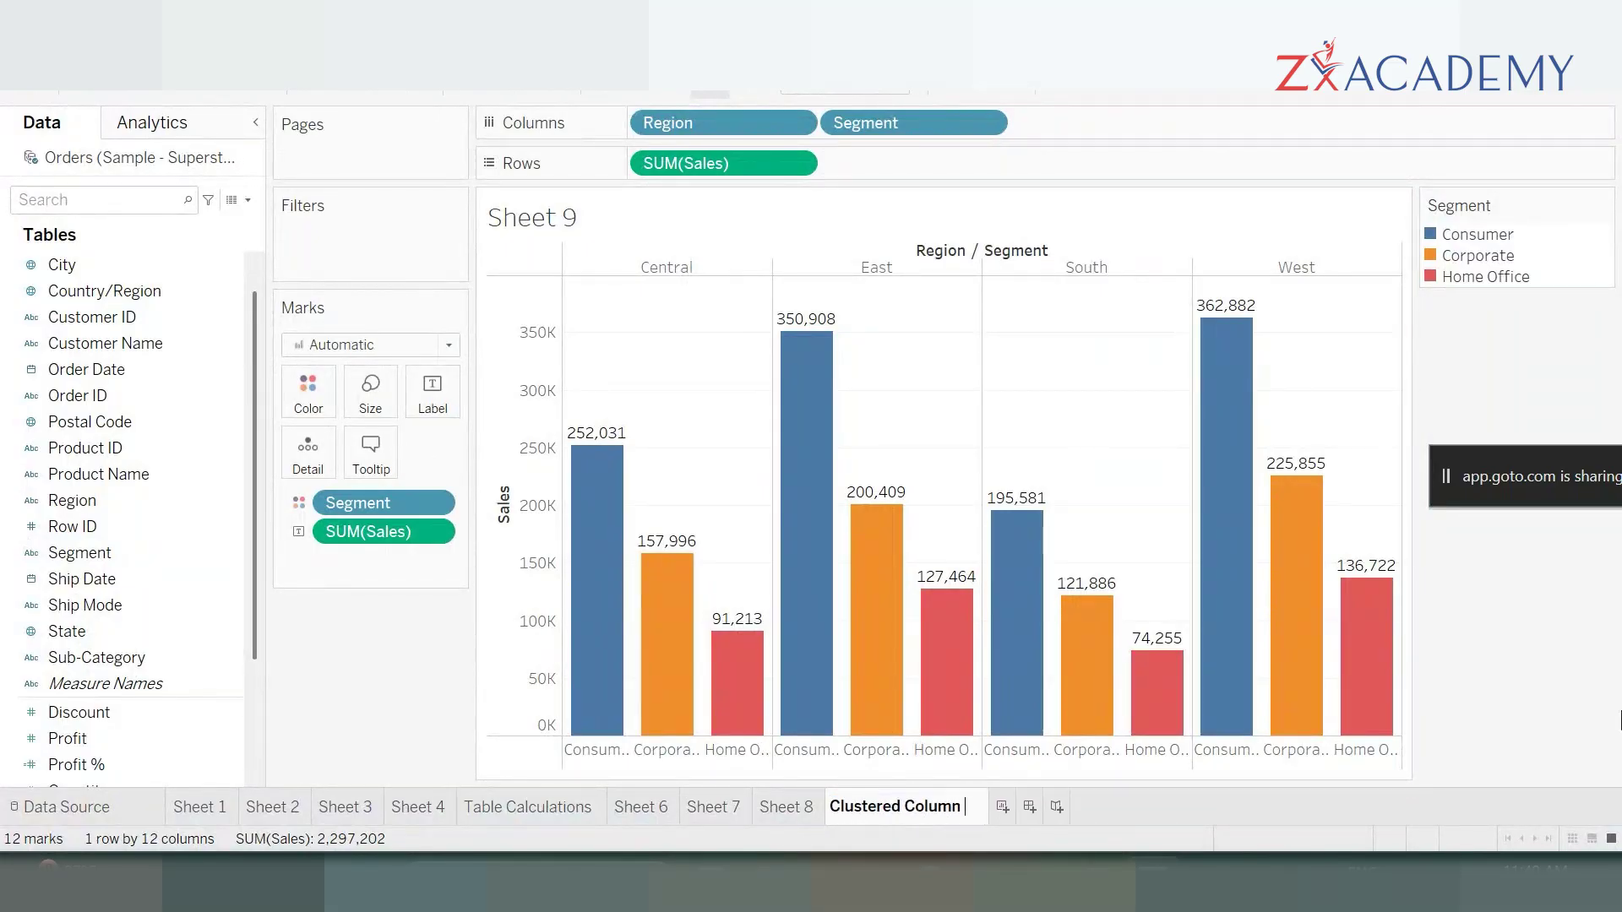
type("Chart")
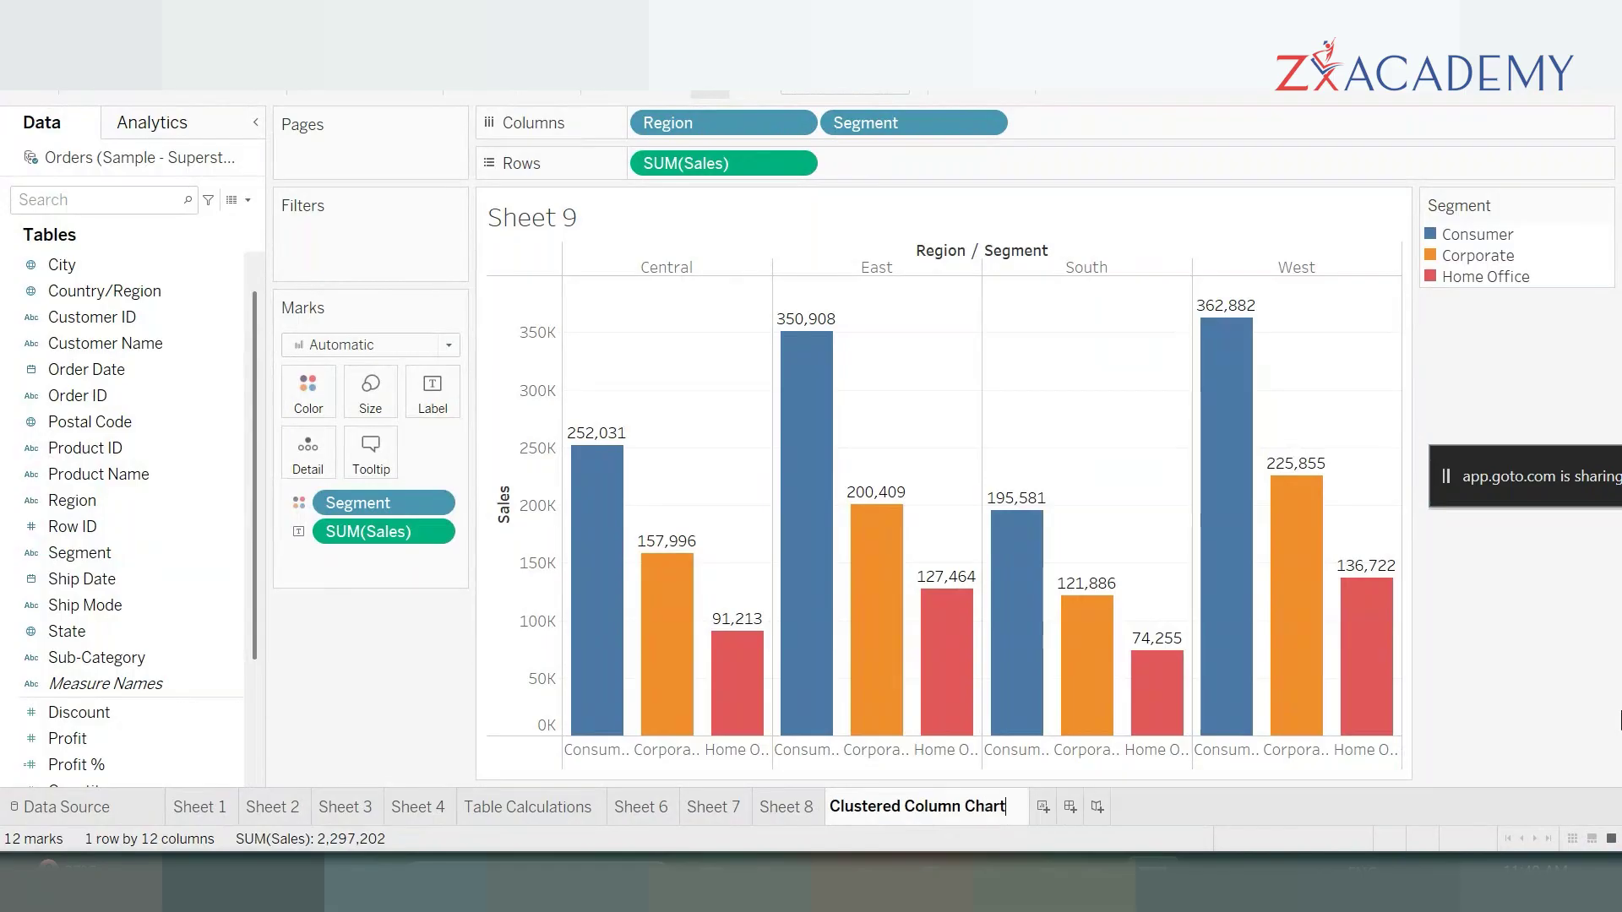
key("Return")
mouse_move(625, 596)
- Rename Sheet 1 as "Column" and move it directly before the Clustered Column Chart sheet, which is reopened
left_click(178, 806)
double_click(180, 804)
type("Sou")
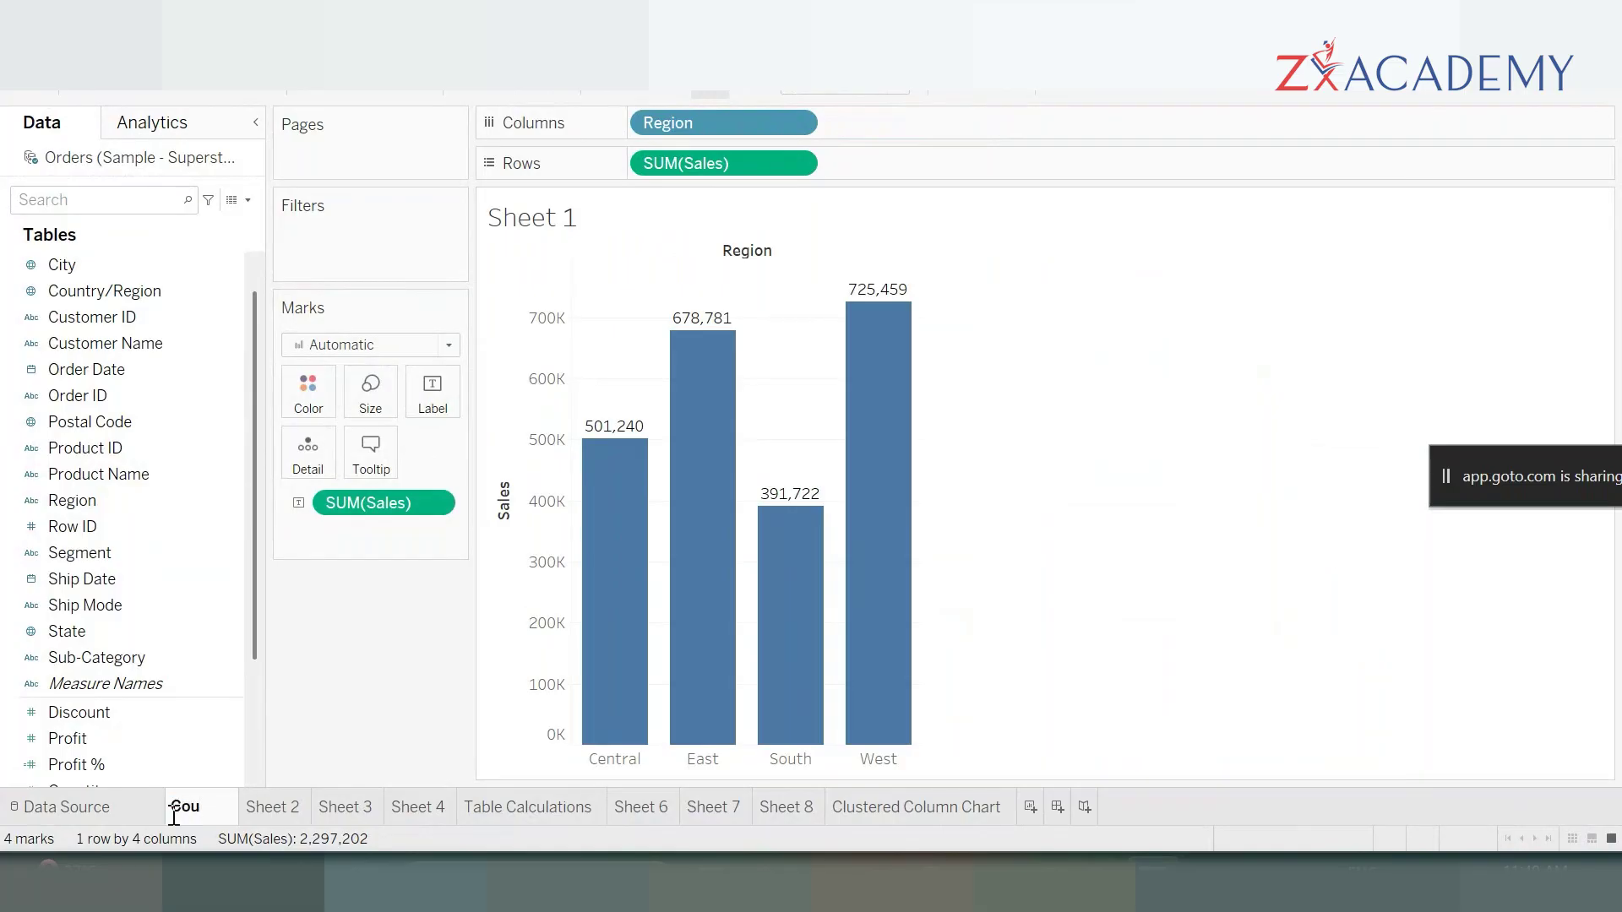
key("BackSpace")
type("lumn")
key("Return")
left_click_drag(209, 812, 840, 825)
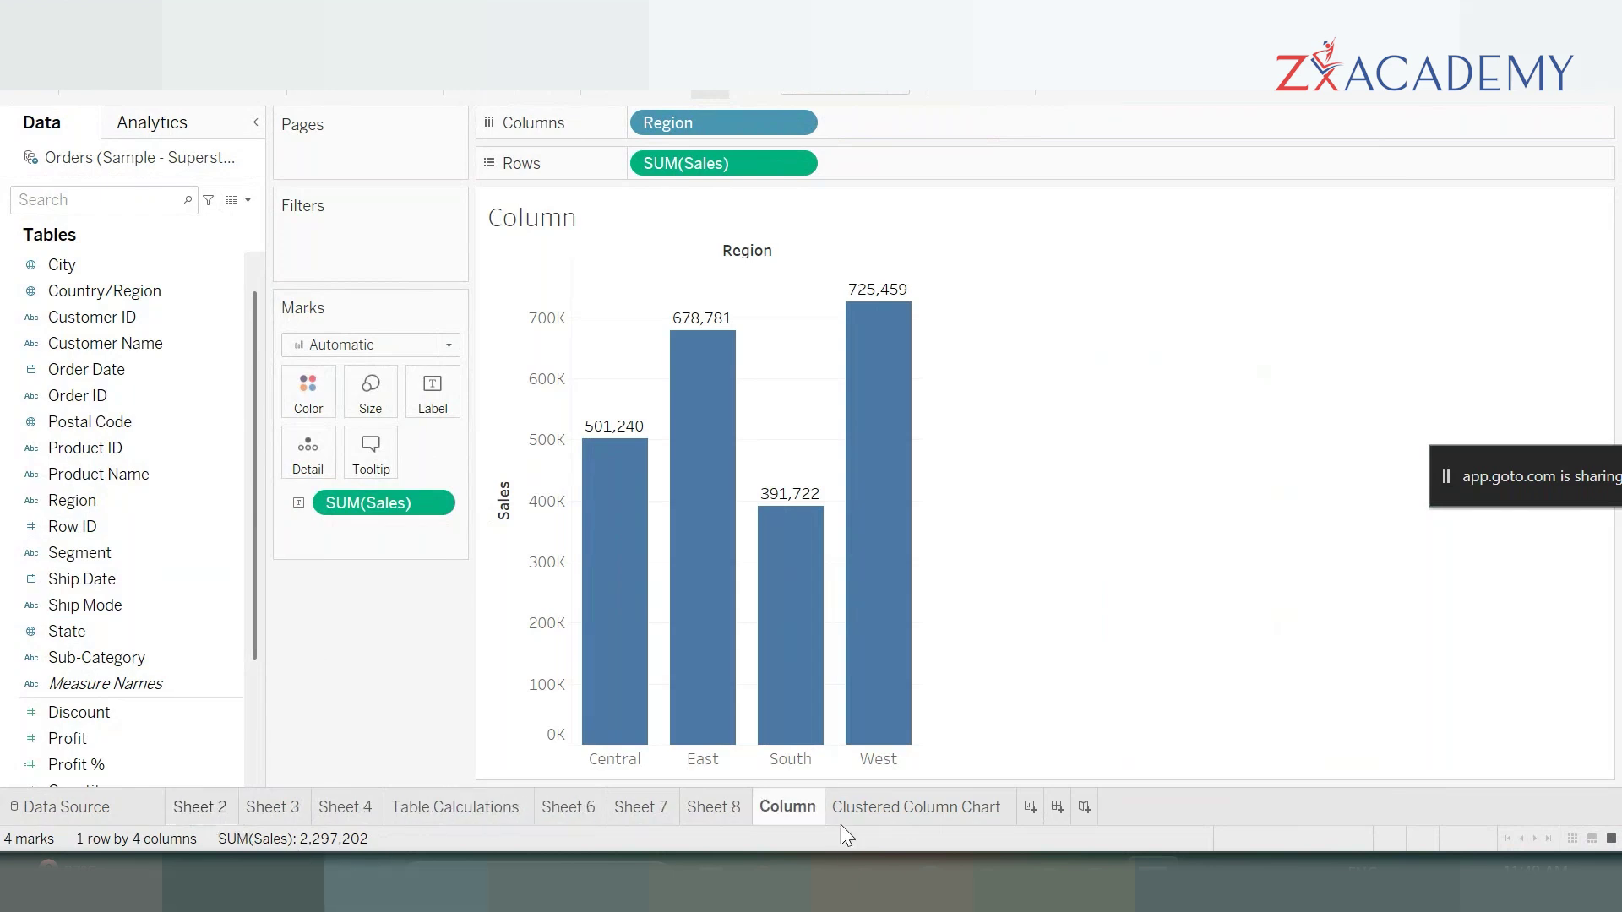
left_click(853, 807)
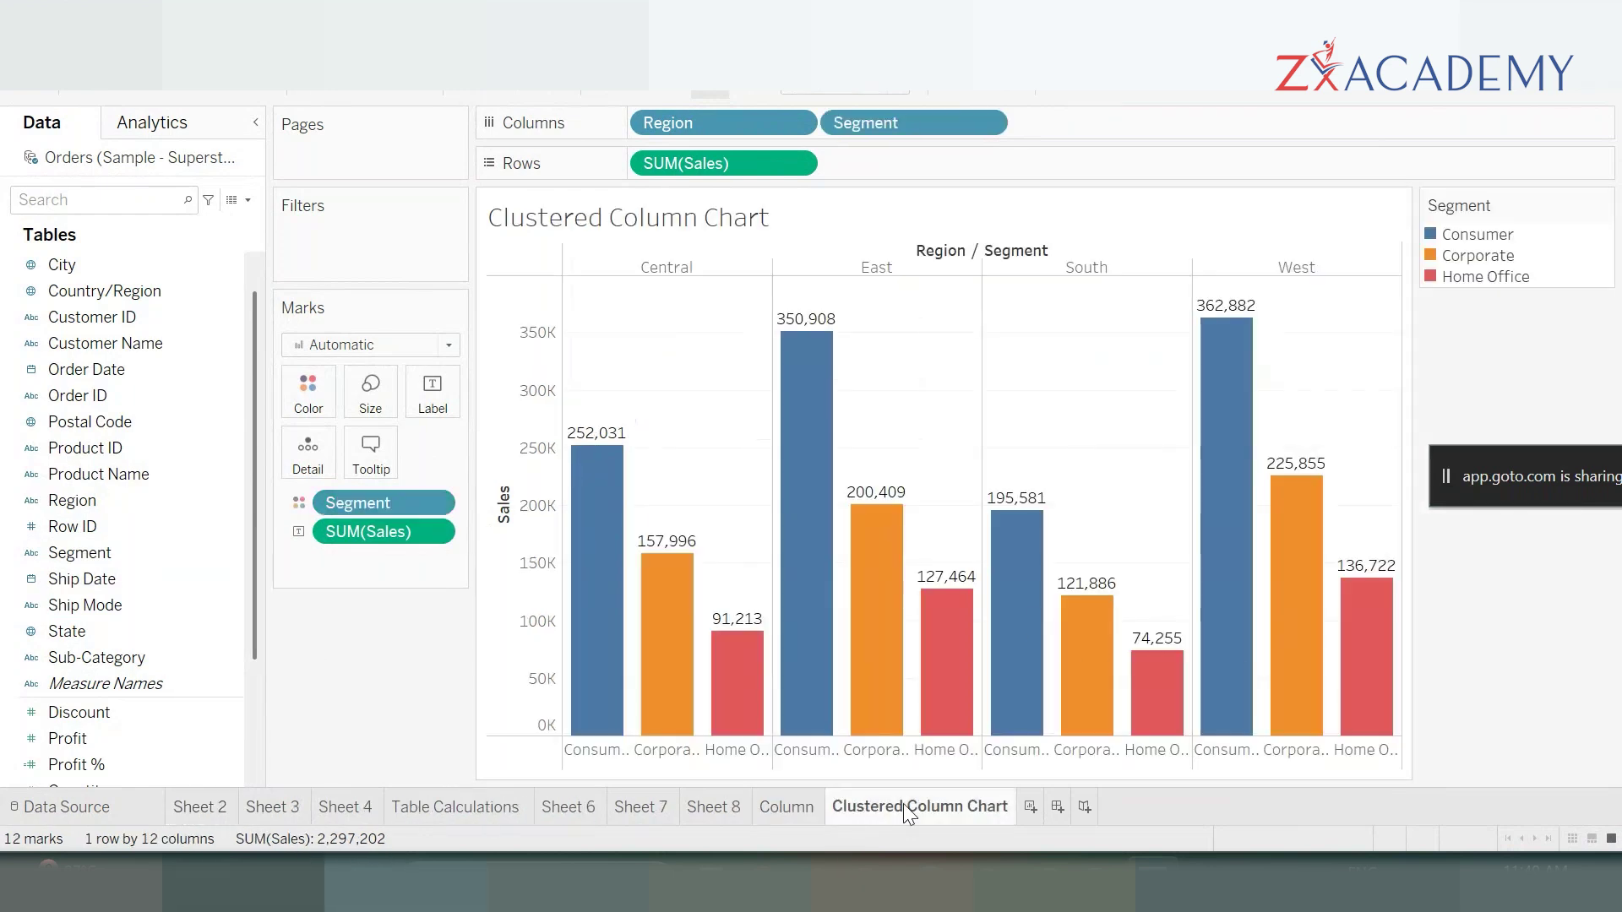
mouse_move(598, 593)
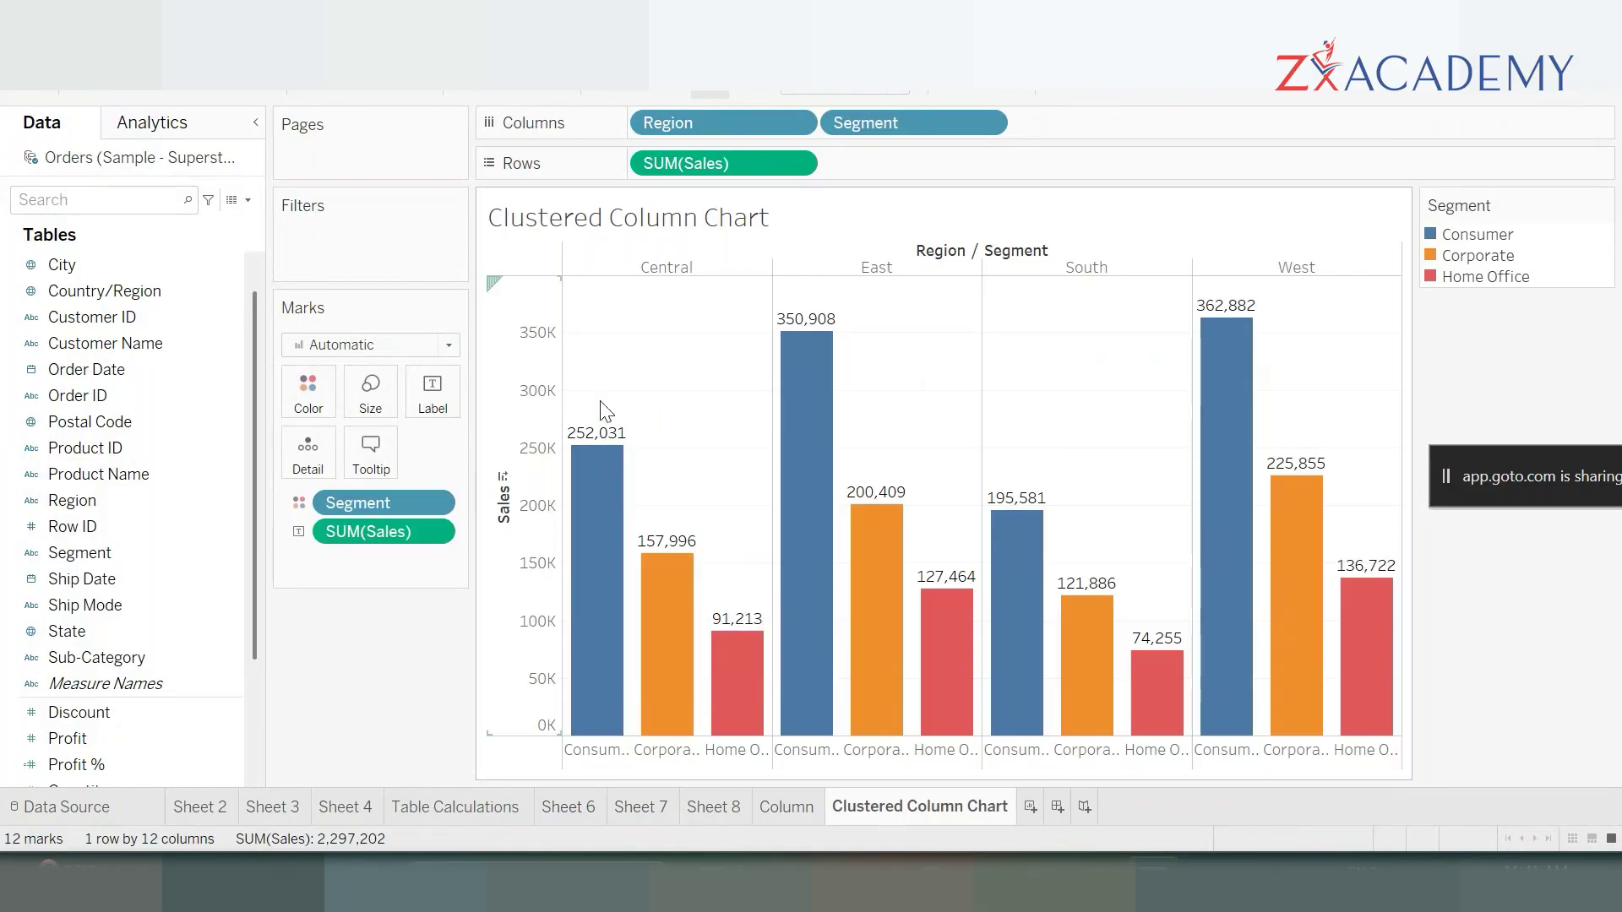
- On a new worksheet, build a vertical bar chart of Sales by Region, broken down by Segment within each region
left_click(1029, 806)
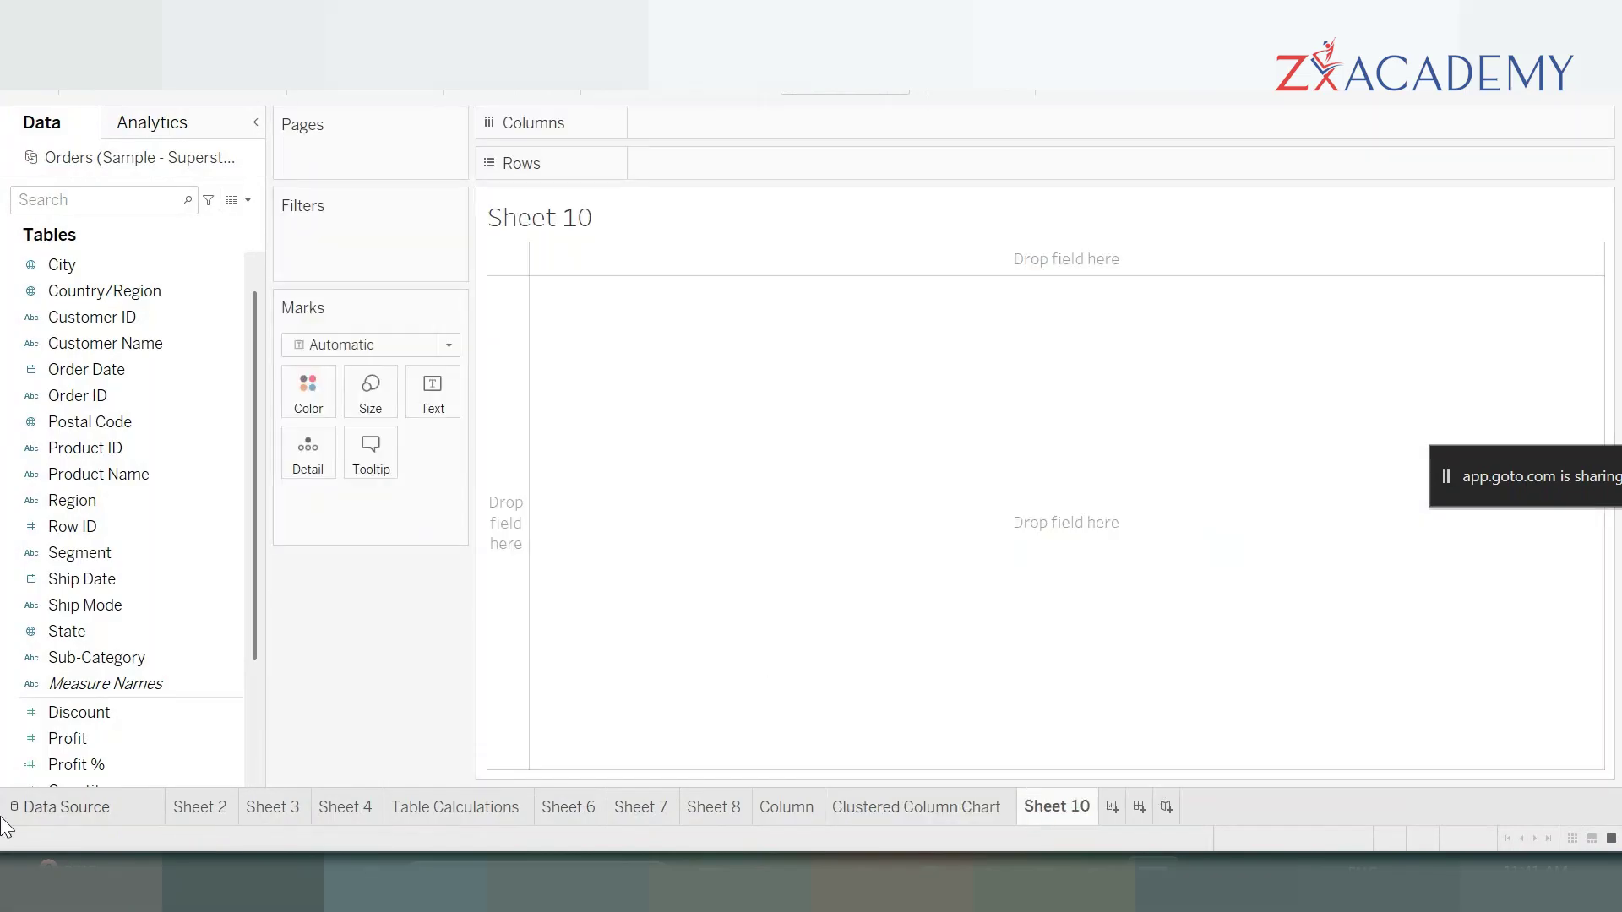
scroll(106, 632, "down", 3)
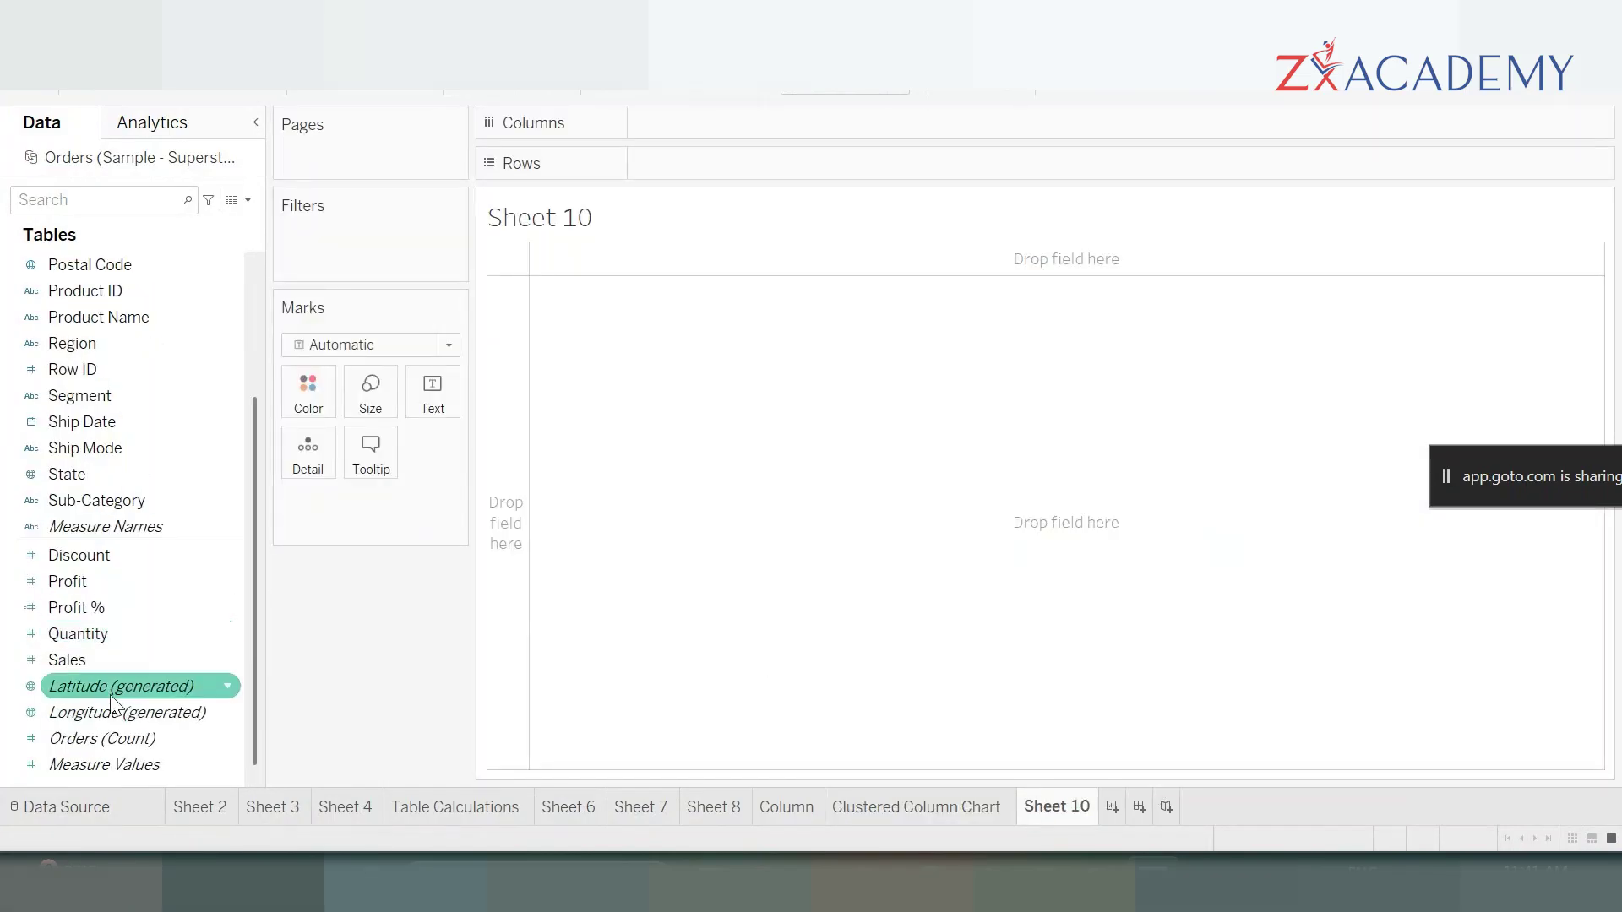
double_click(113, 661)
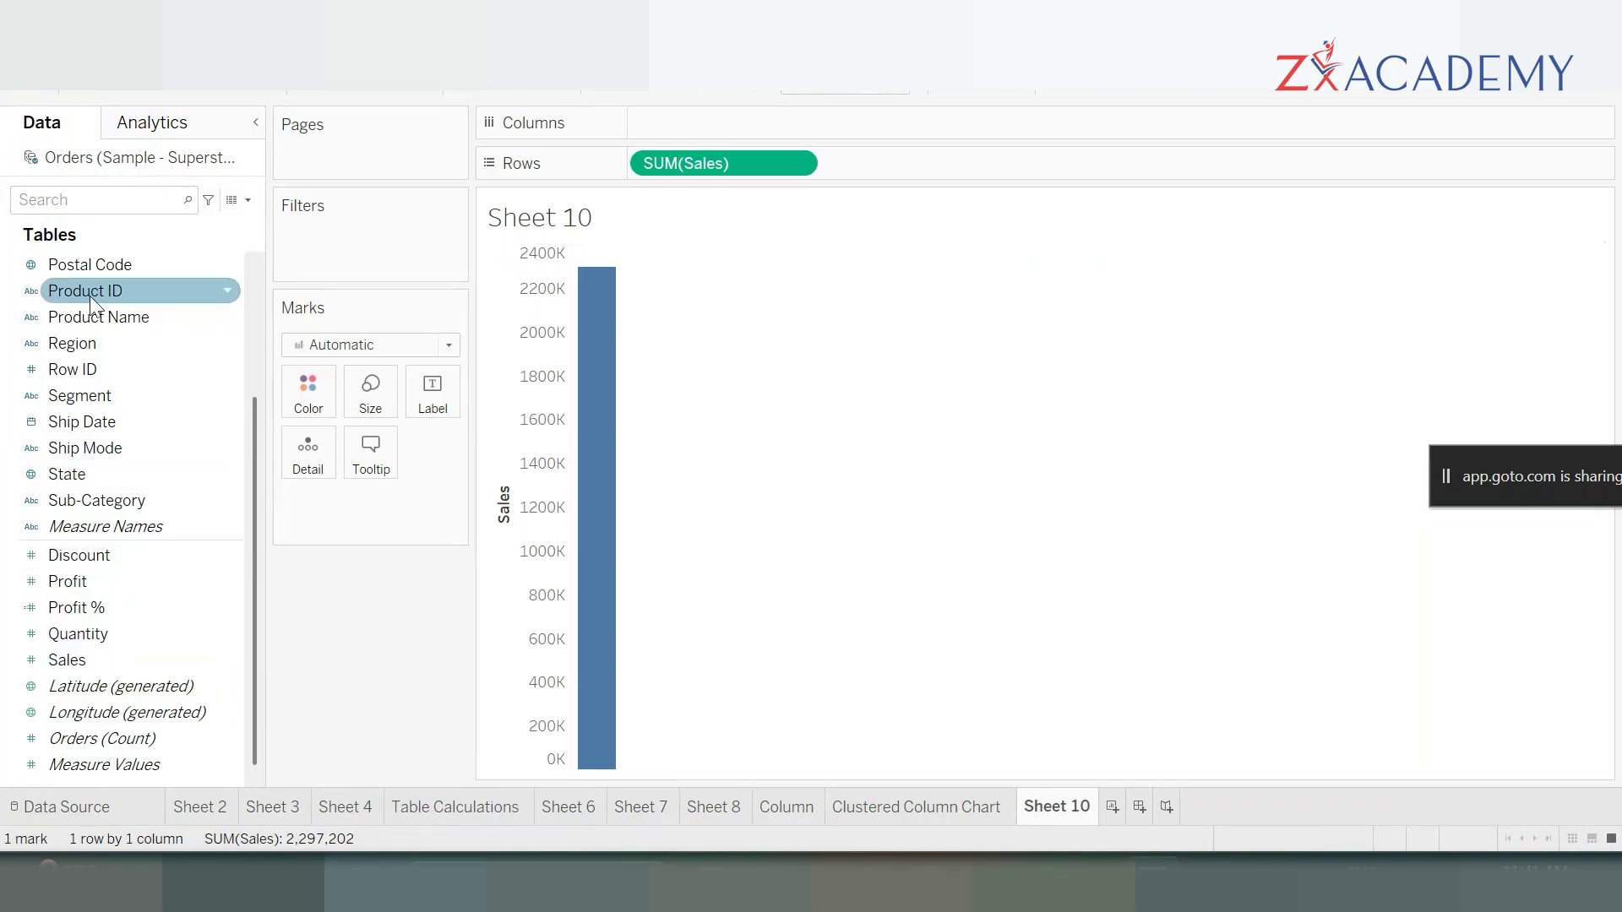
double_click(93, 347)
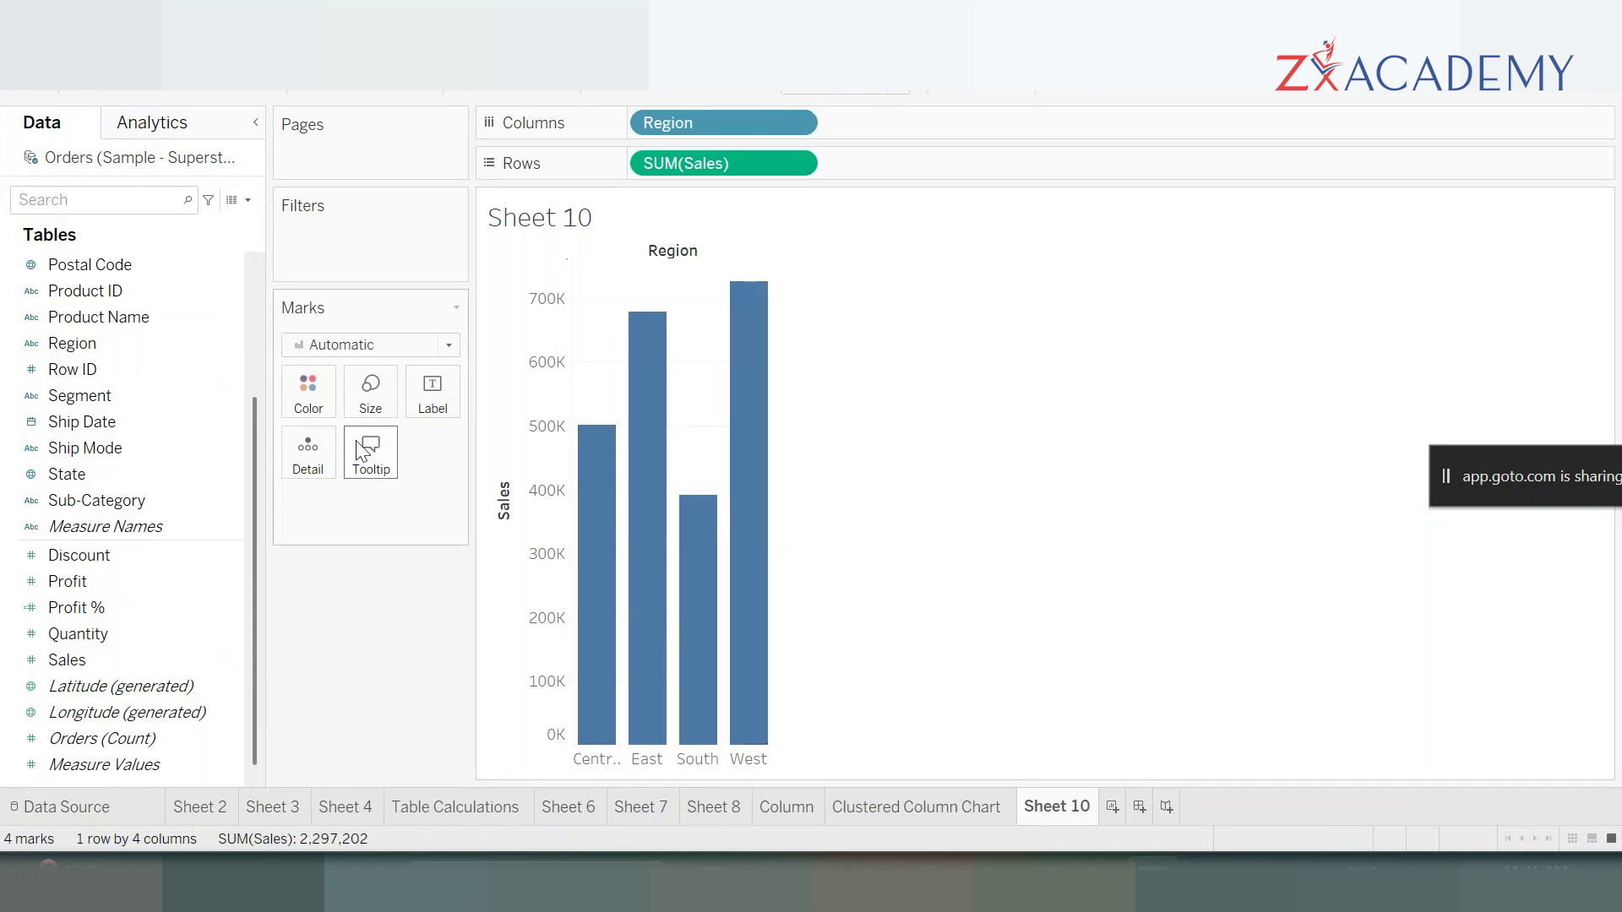
double_click(104, 397)
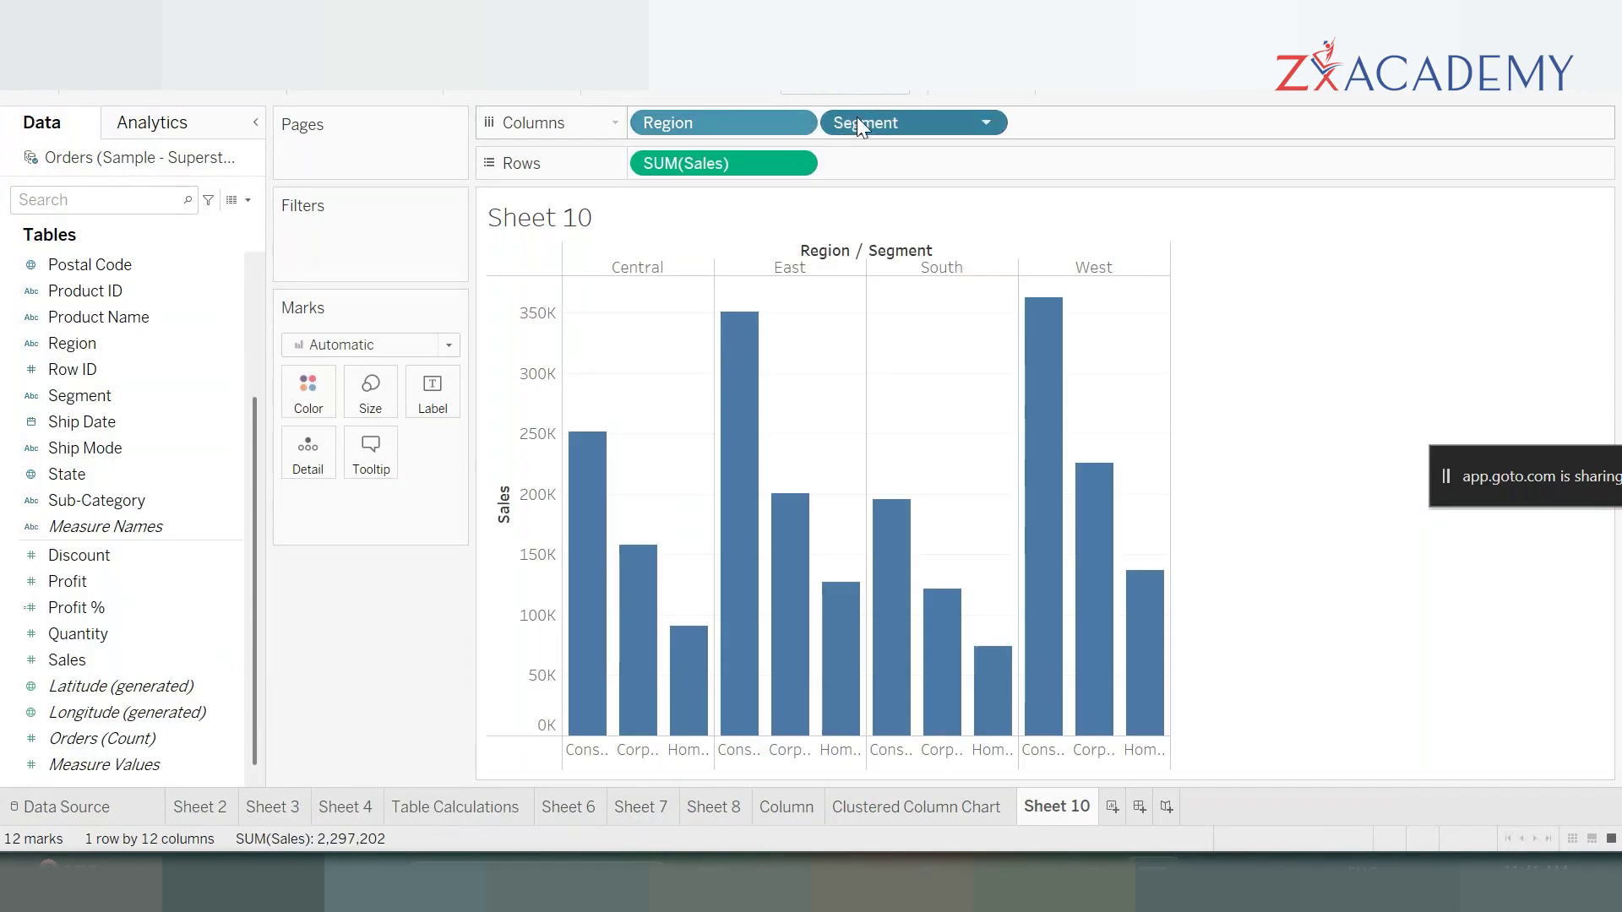
- Remove Segment from the columns and assign it to the bar colour instead, stacking the segments within each region
left_click_drag(865, 123, 332, 621)
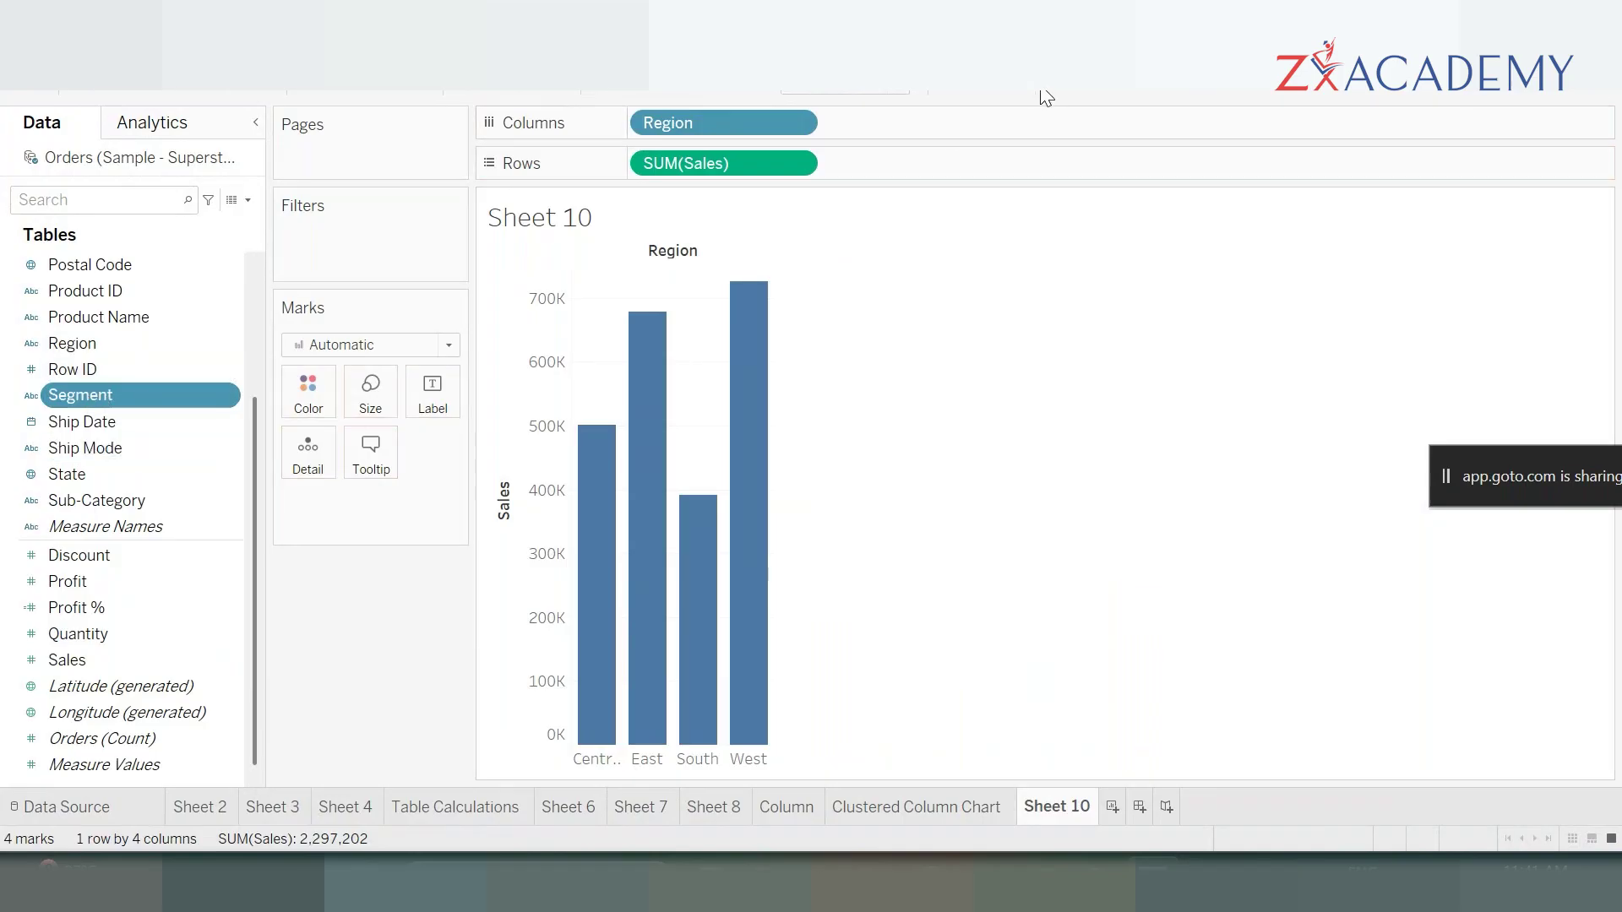
left_click_drag(110, 394, 306, 391)
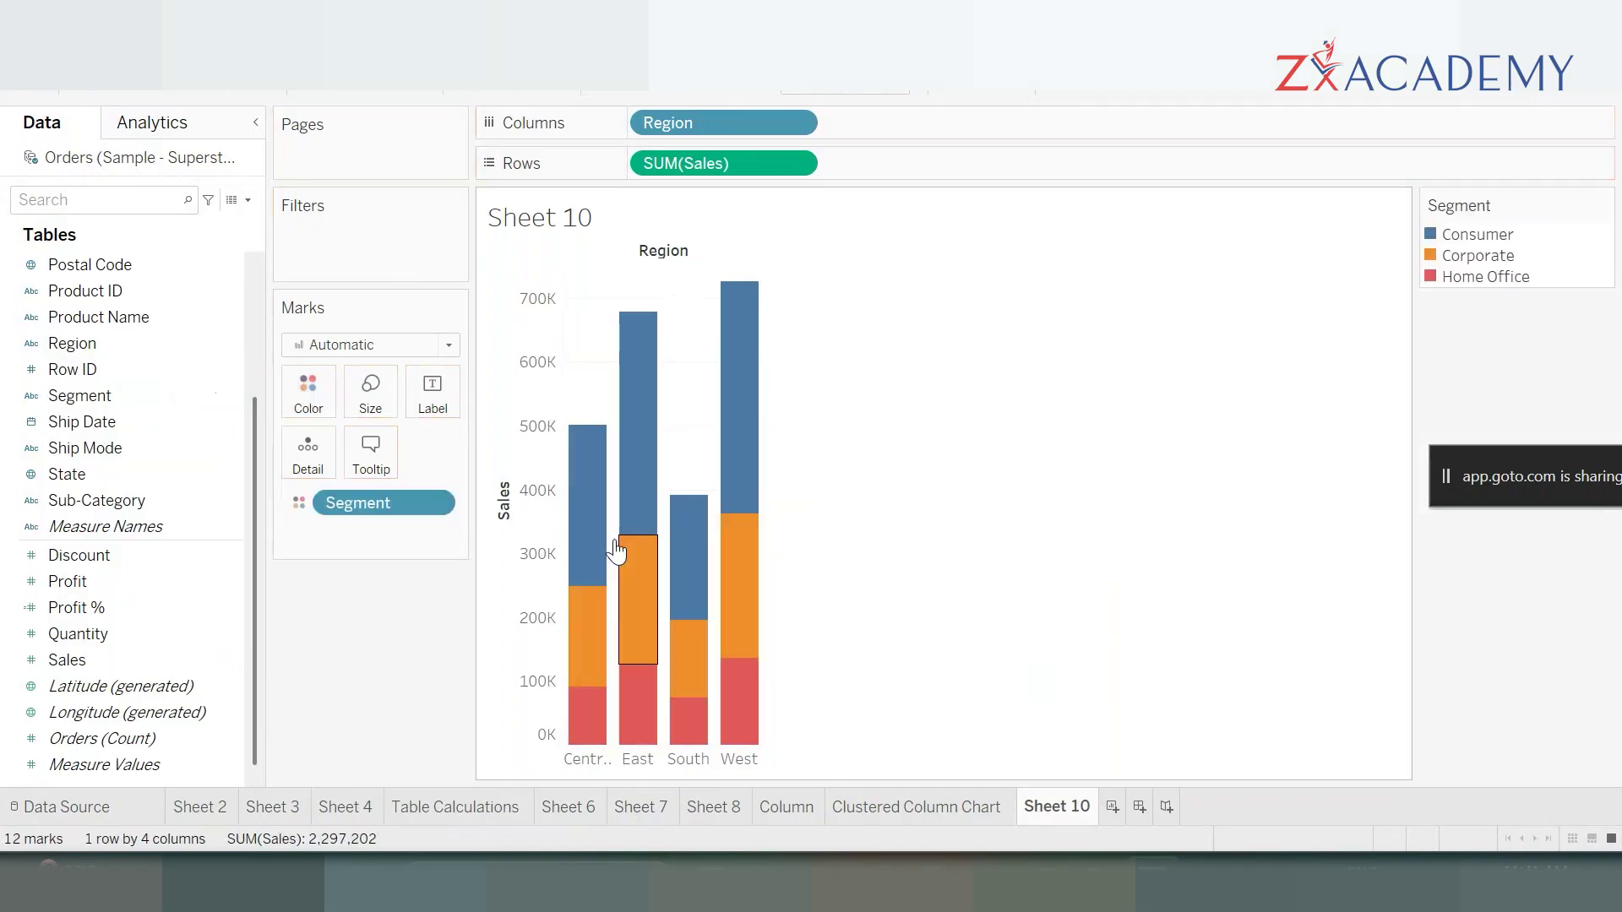
mouse_move(728, 410)
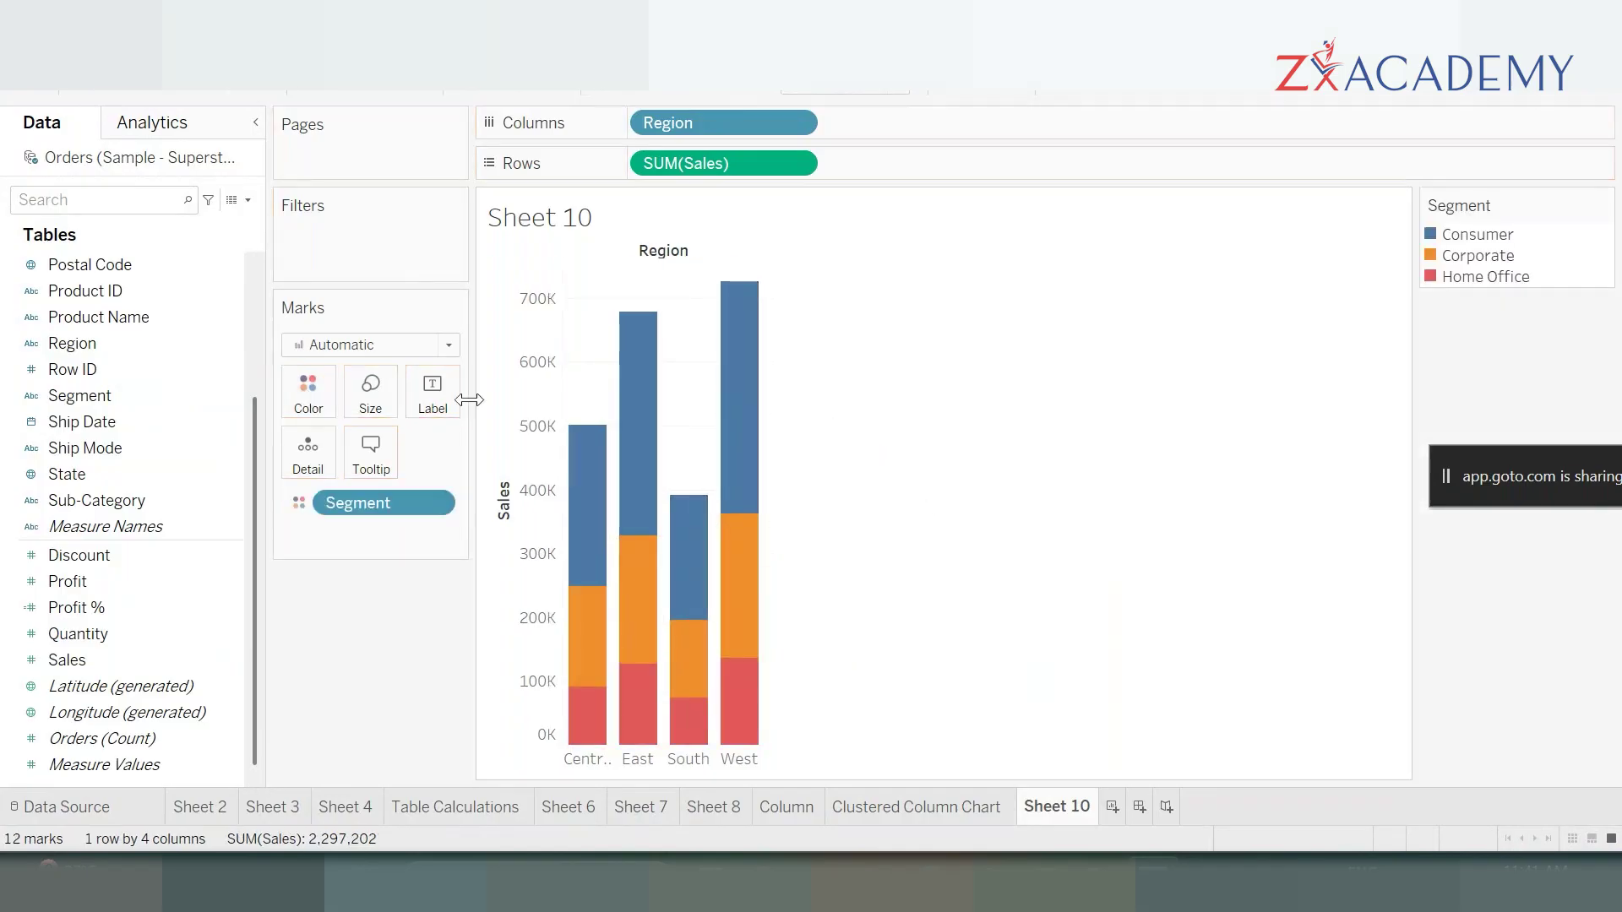
- Sort the regions by Sales in descending order and view the stacked chart in presentation mode
left_click(507, 495)
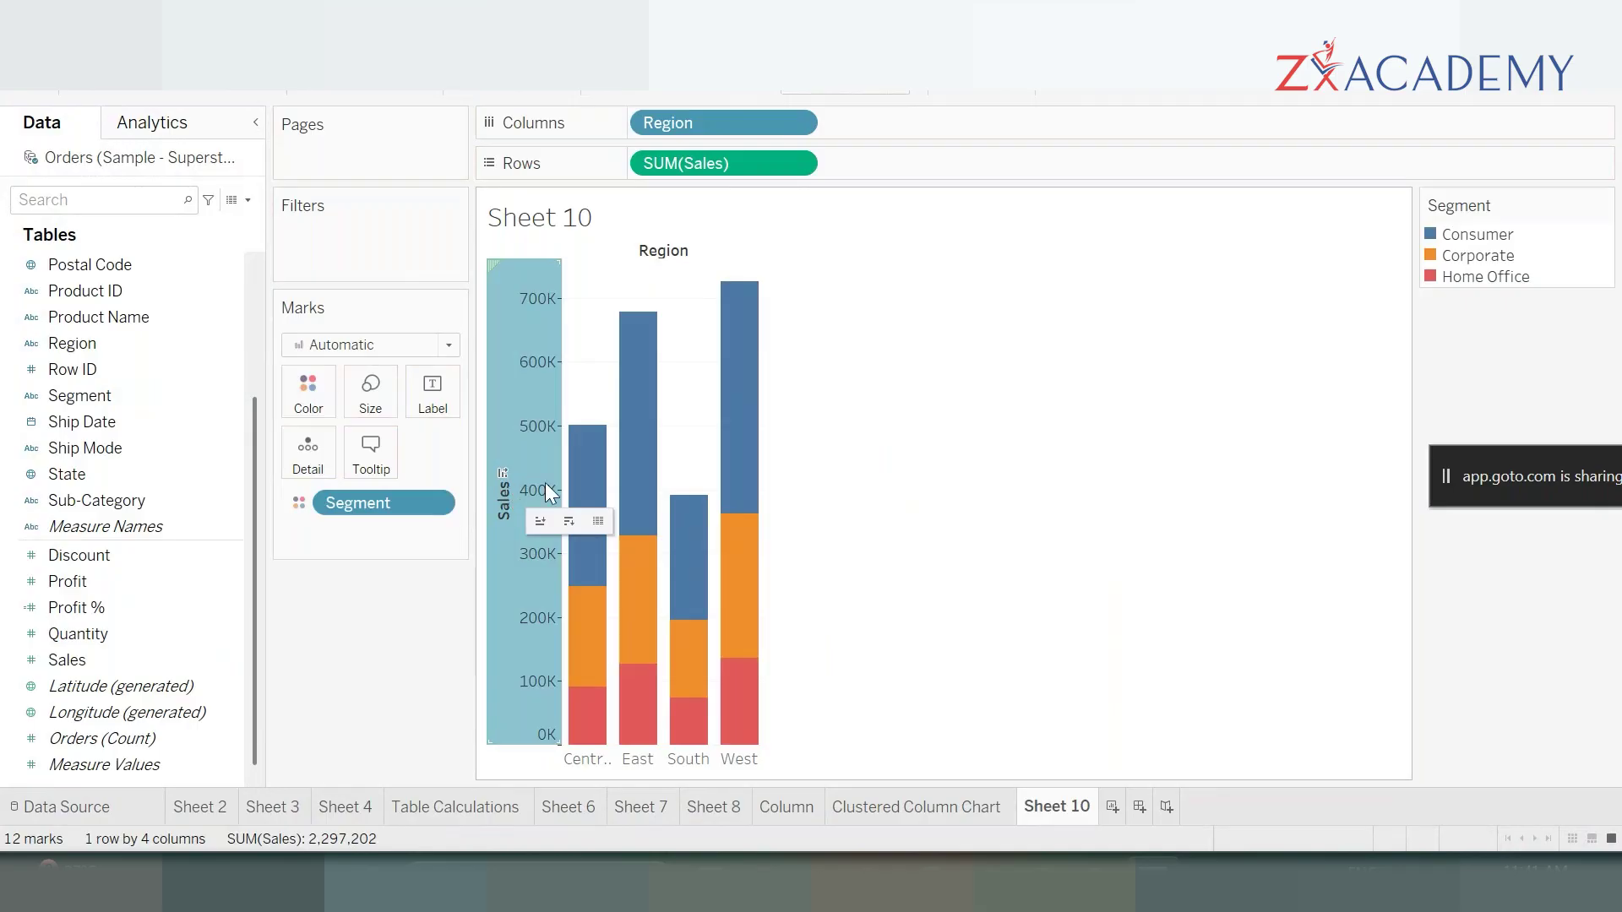
left_click(565, 521)
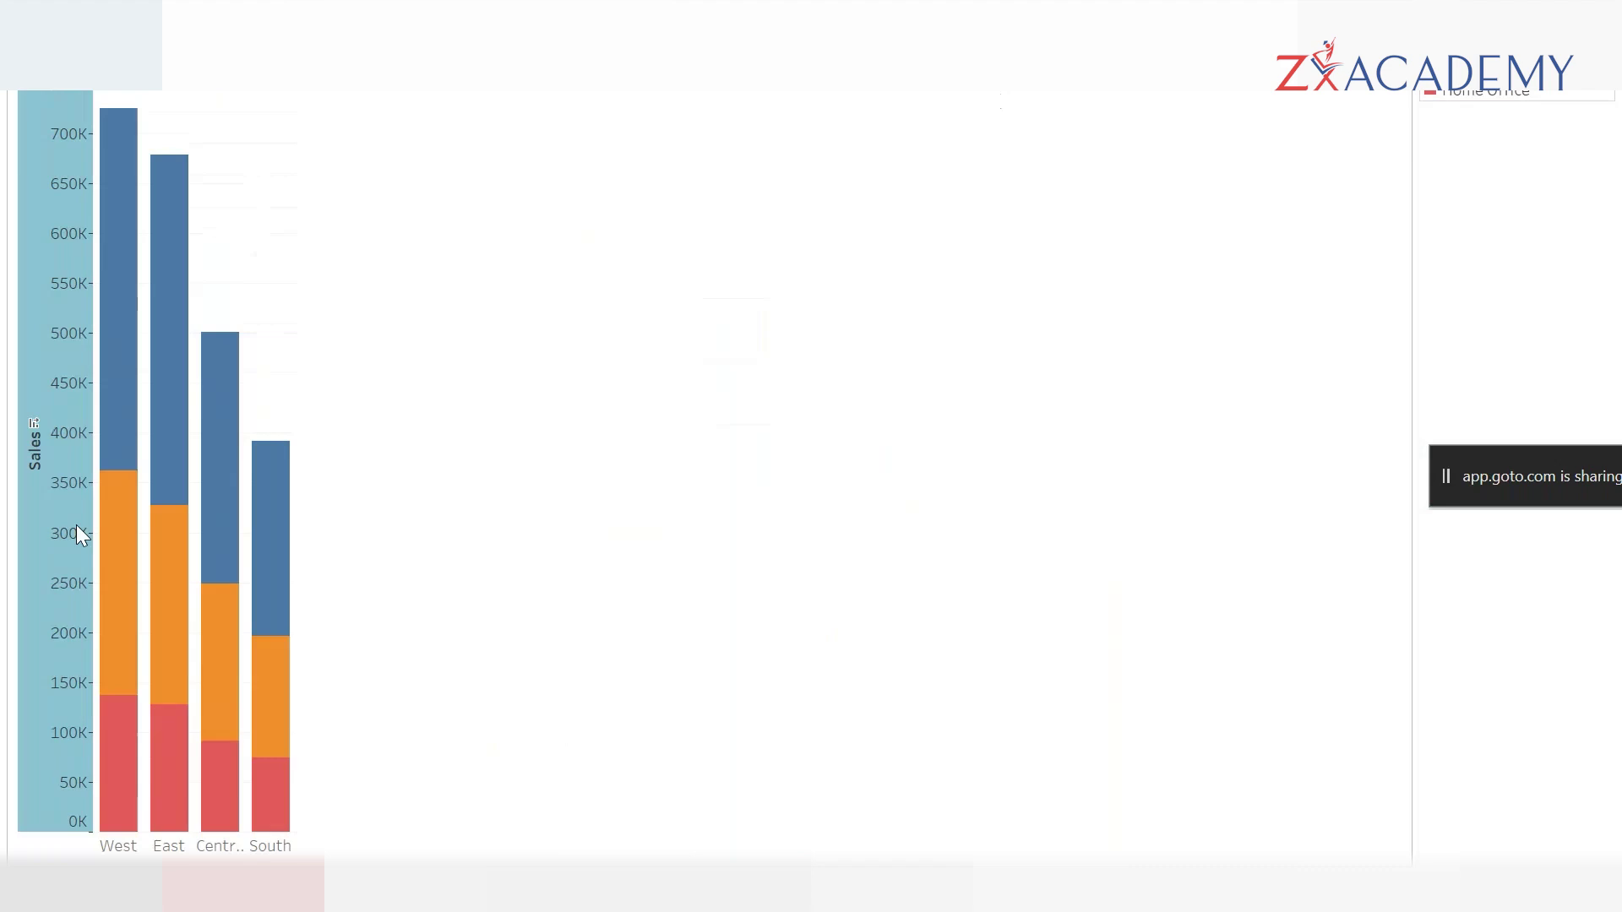
mouse_move(607, 390)
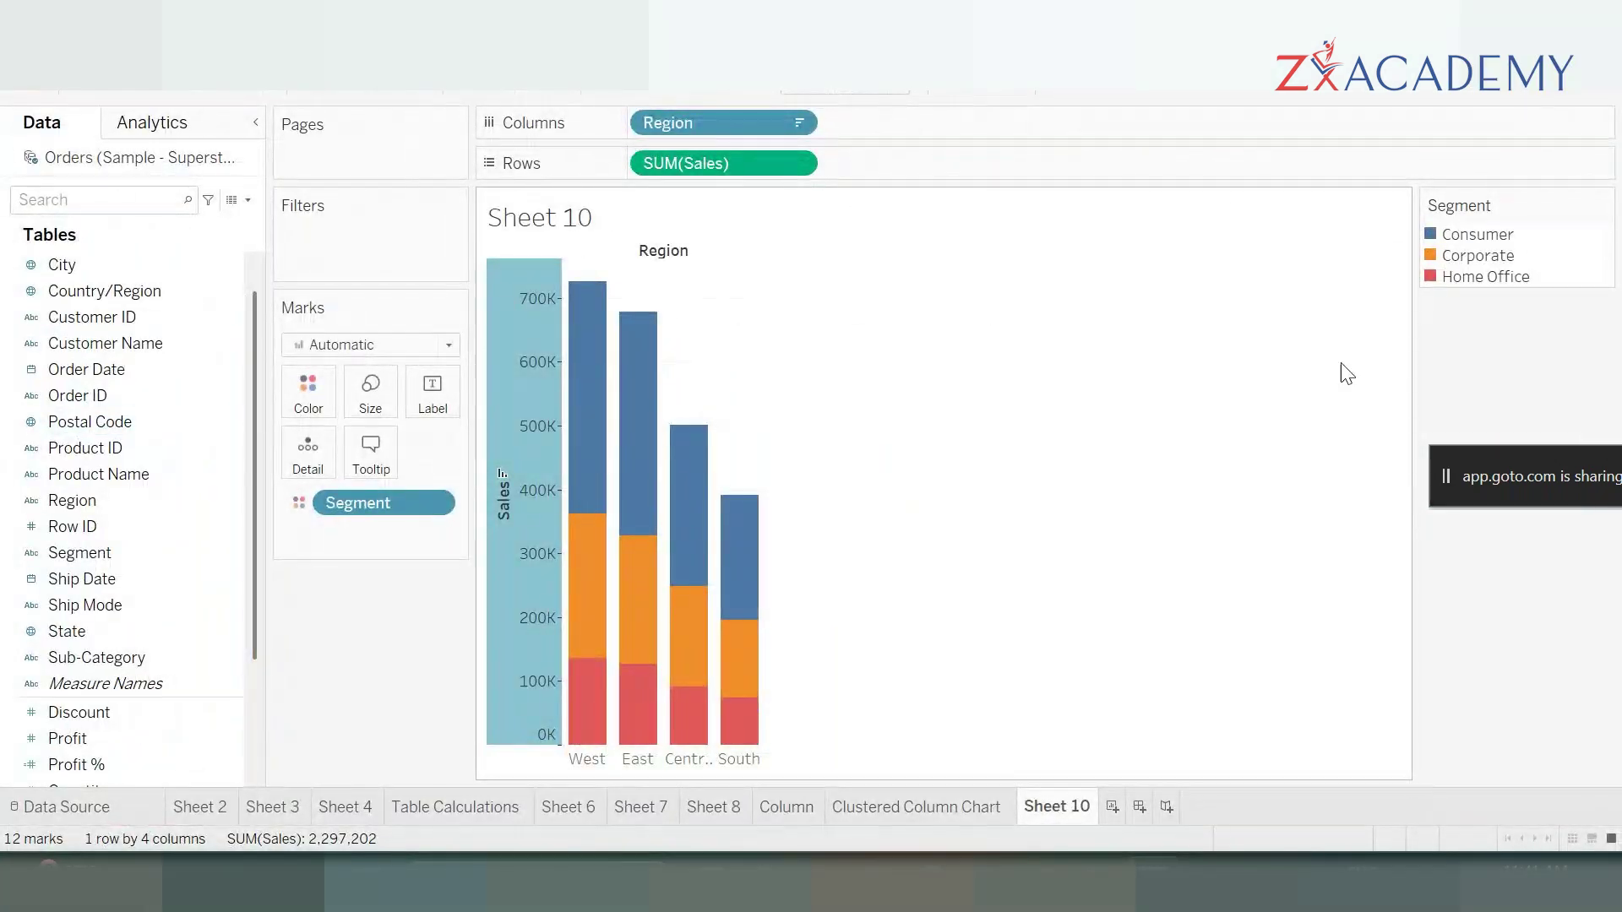
- Highlight the Consumer, Corporate and Home Office portions of the stacked bars one by one
left_click(1477, 236)
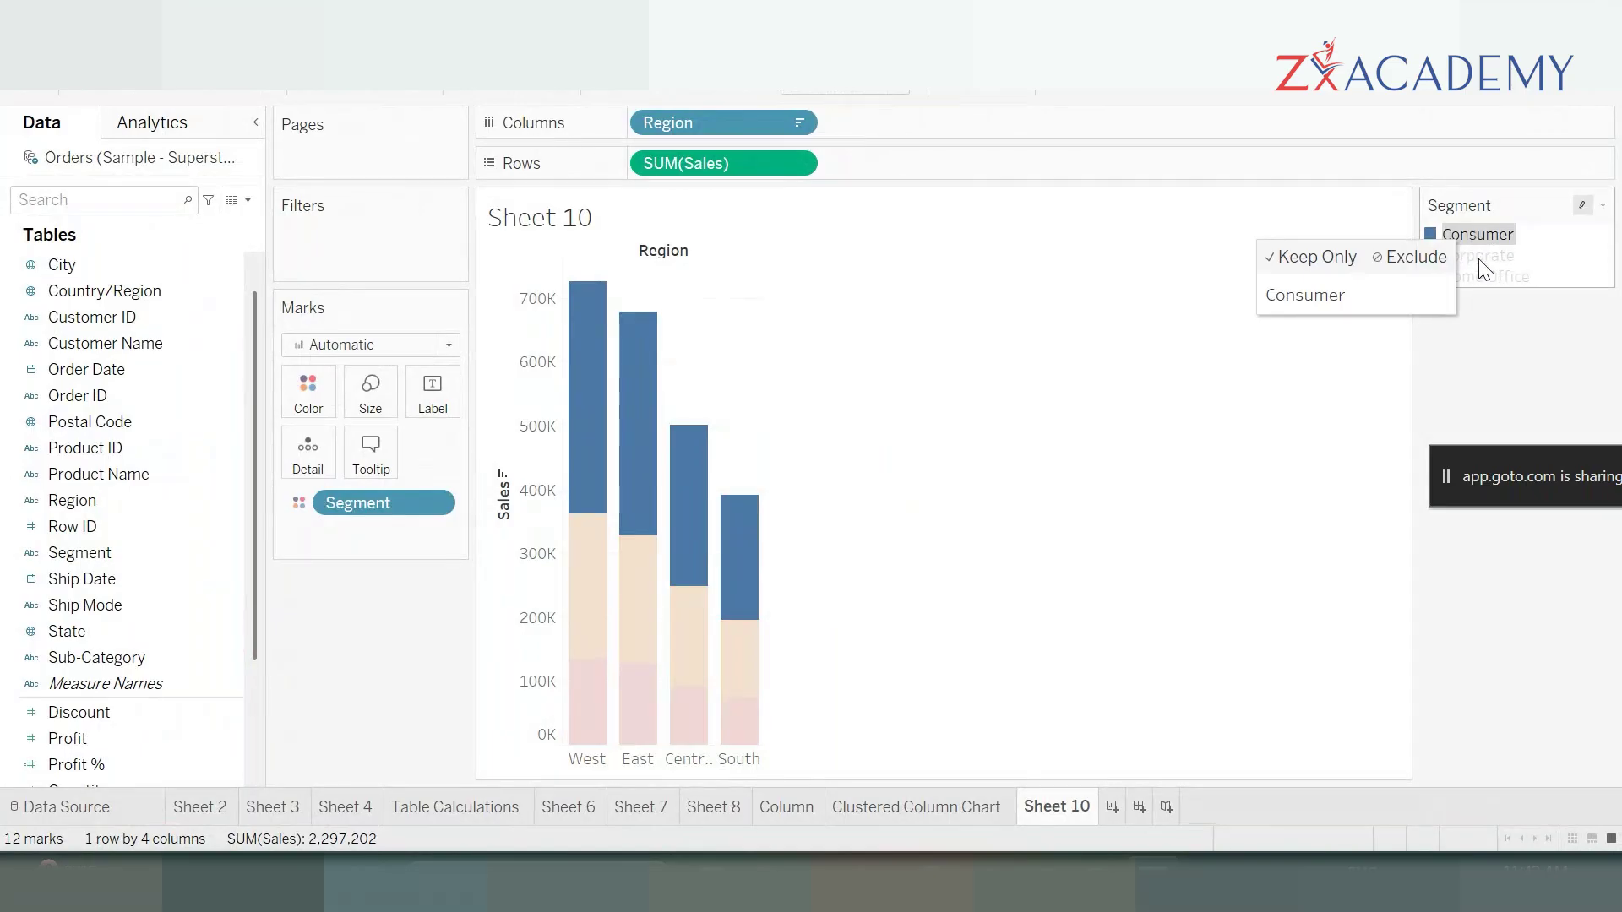
left_click(1480, 255)
left_click(1497, 277)
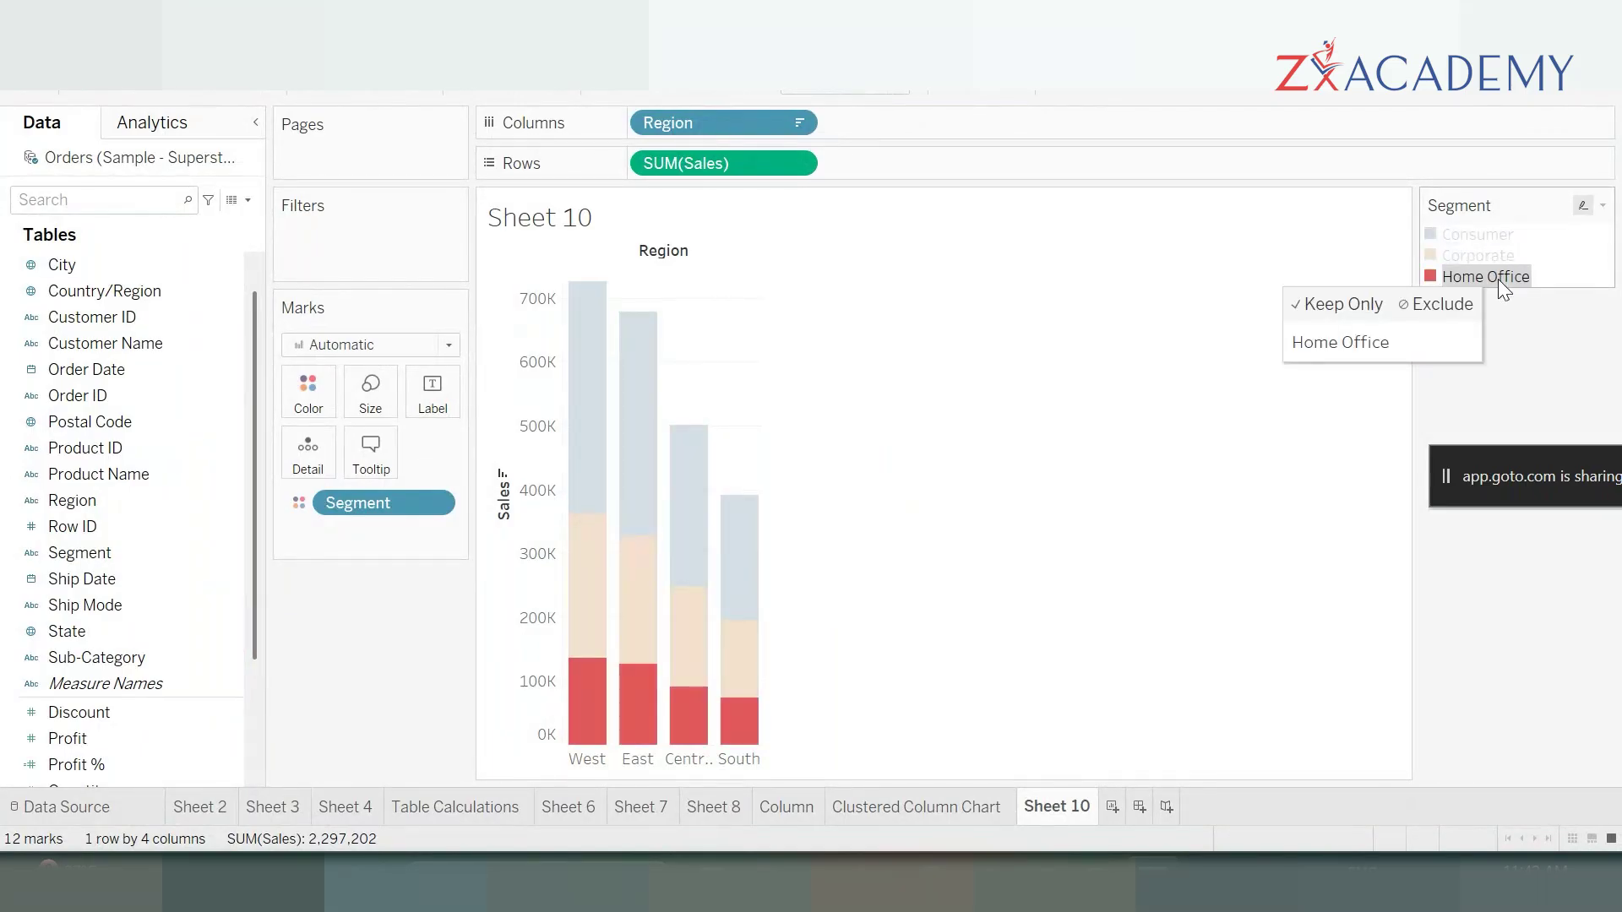
- Highlight the Corporate and Consumer portions of the stacked bars again, and clear the highlighting
left_click(1491, 254)
left_click(1483, 234)
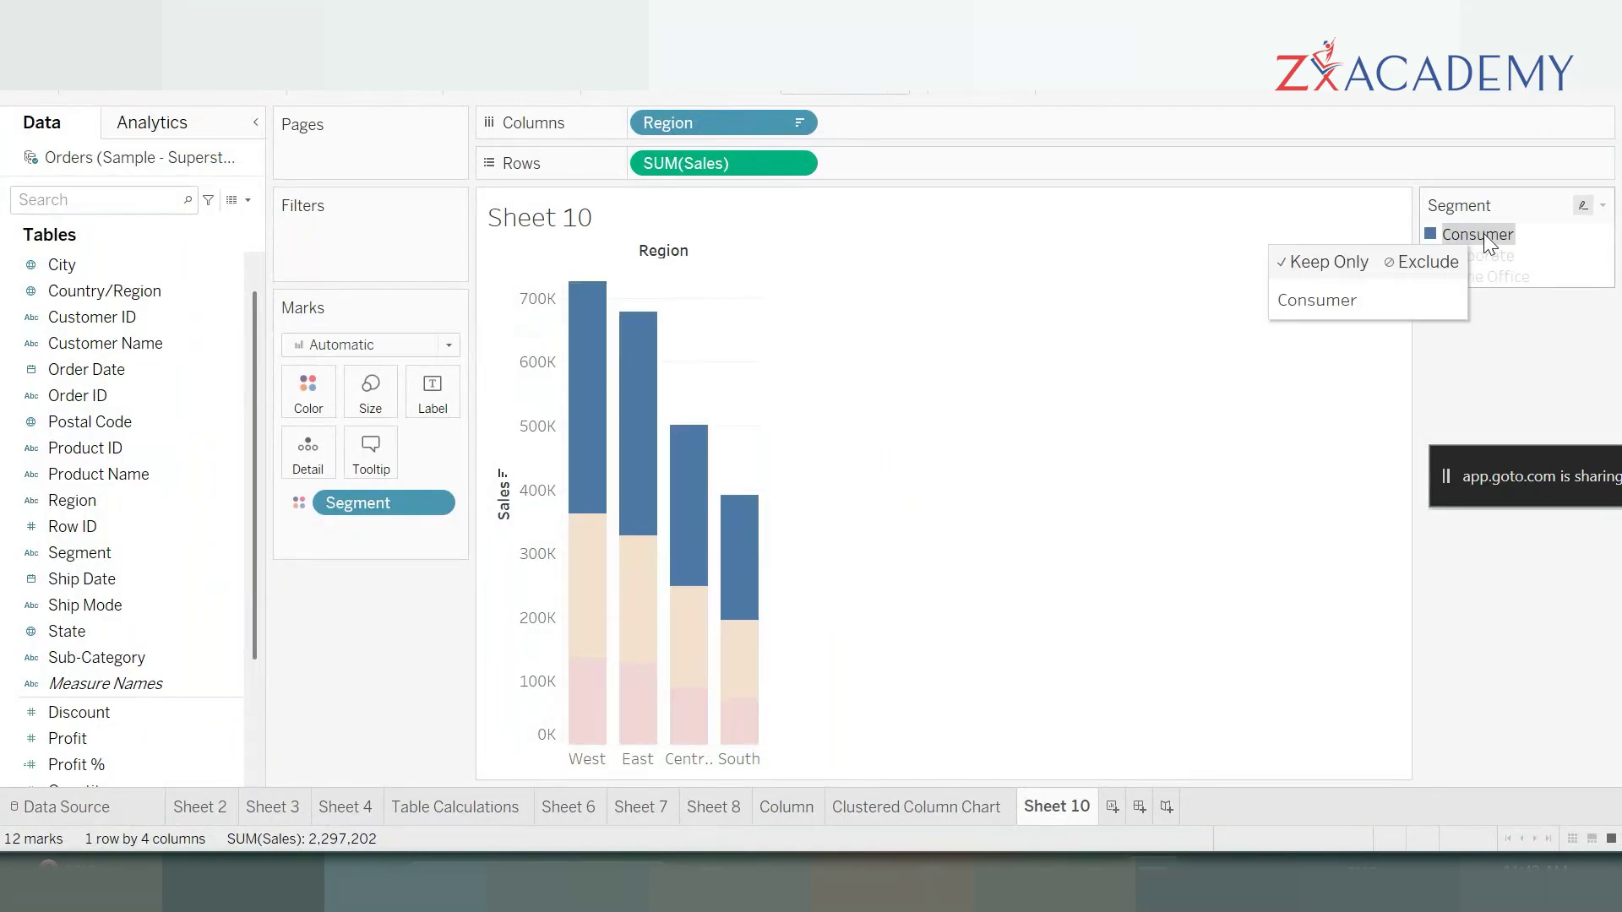
left_click(1042, 478)
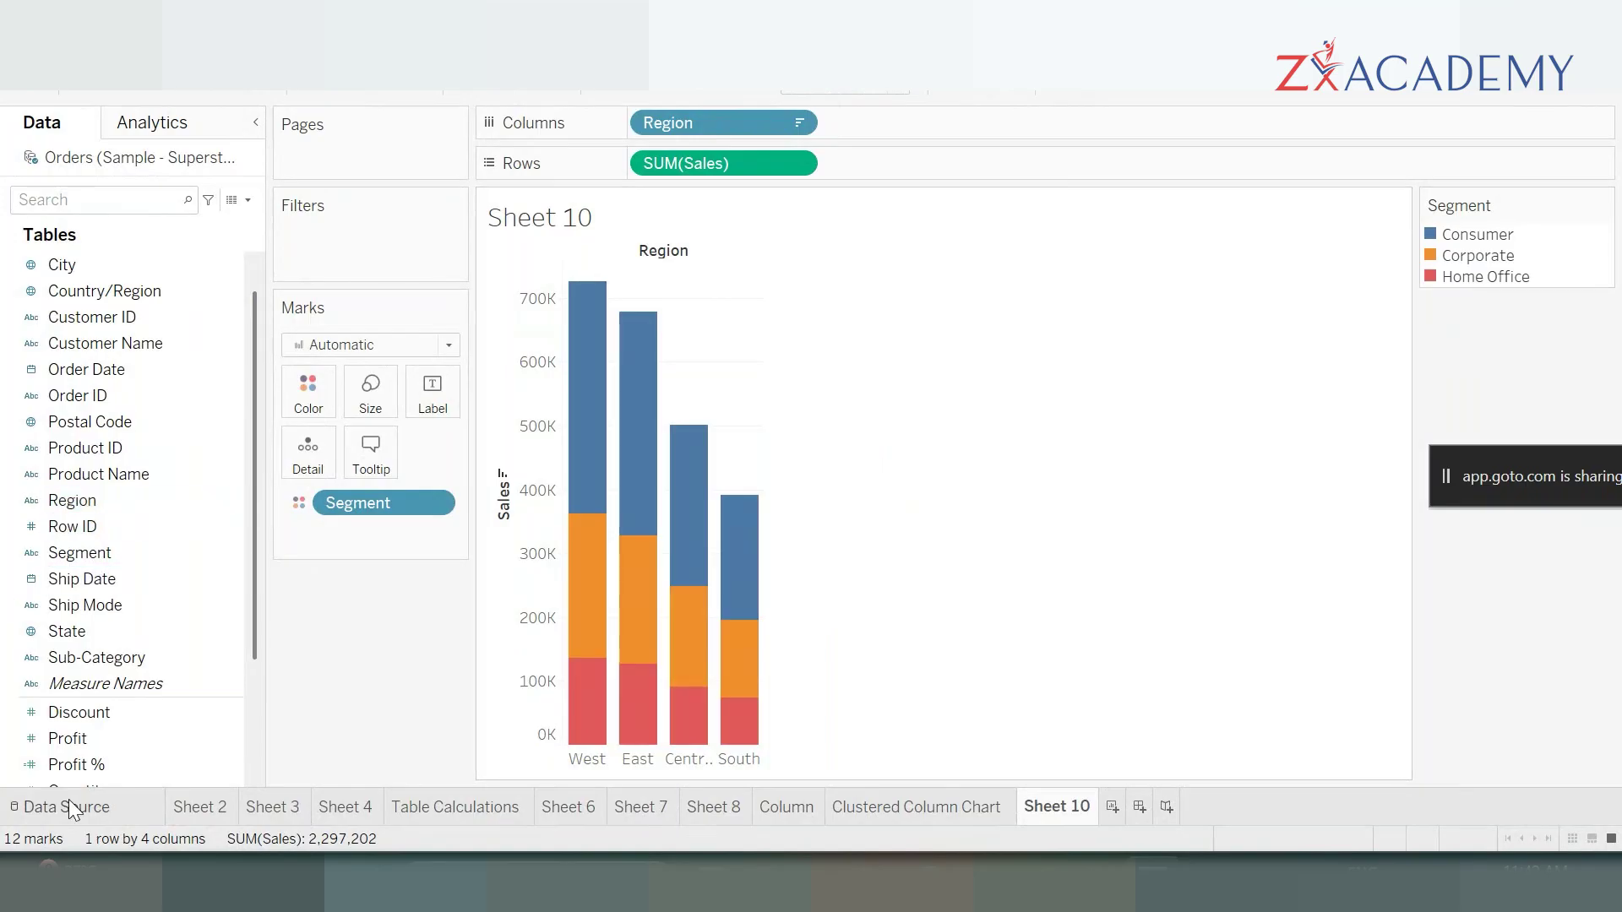
- Label the stacked bar portions with Sales and widen the columns so every label fits
scroll(87, 689, "down", 2)
left_click_drag(118, 659, 439, 387)
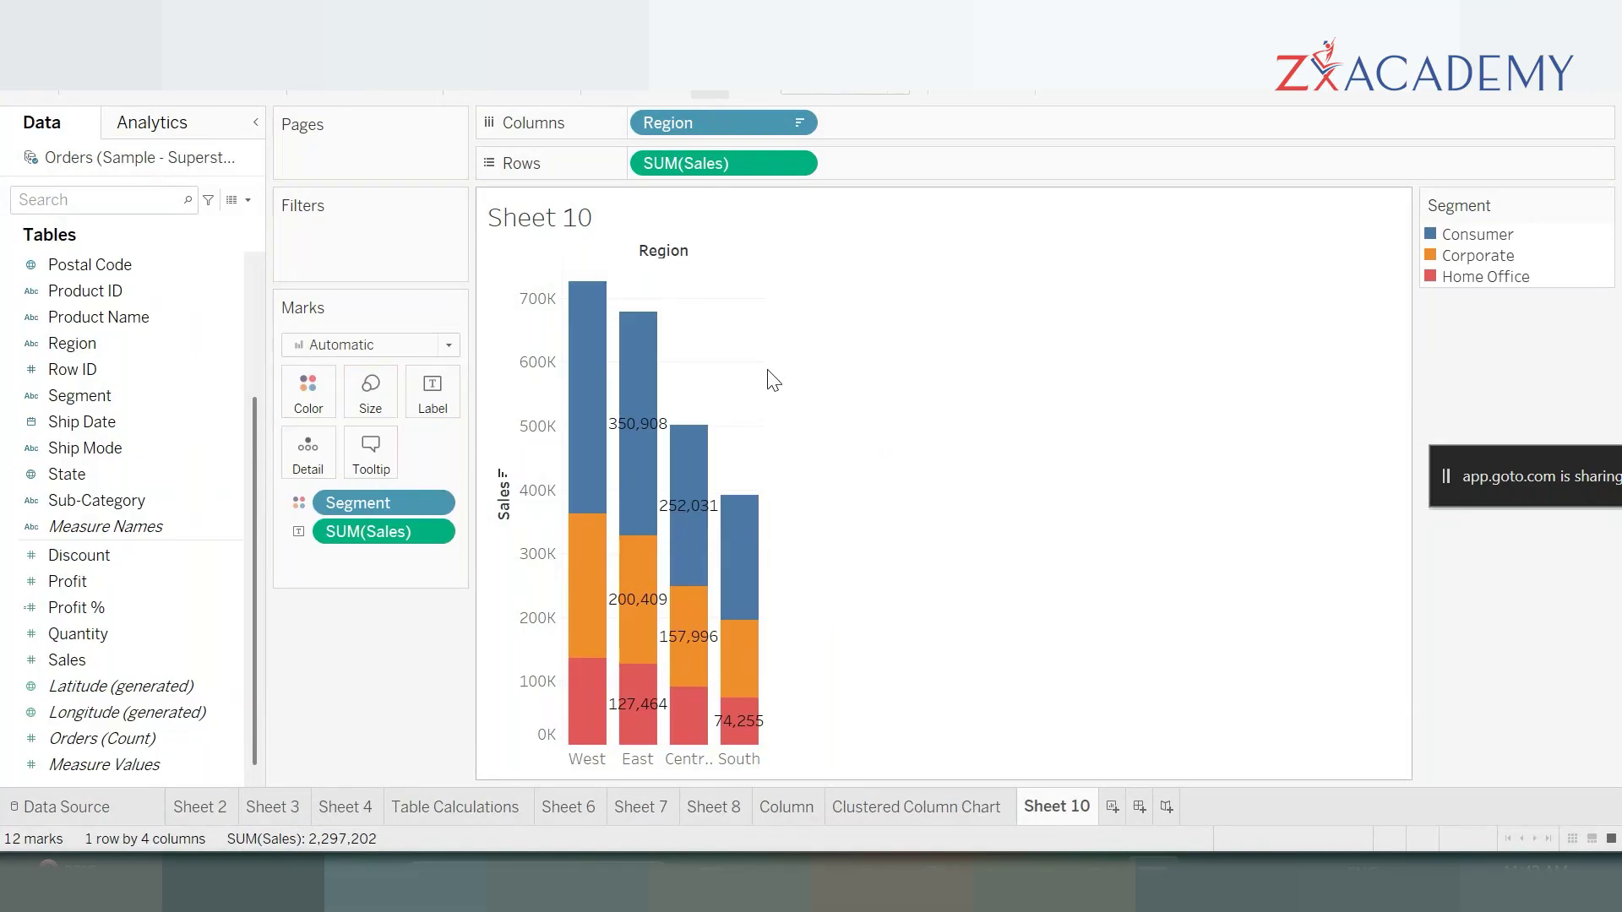
left_click_drag(764, 373, 1130, 380)
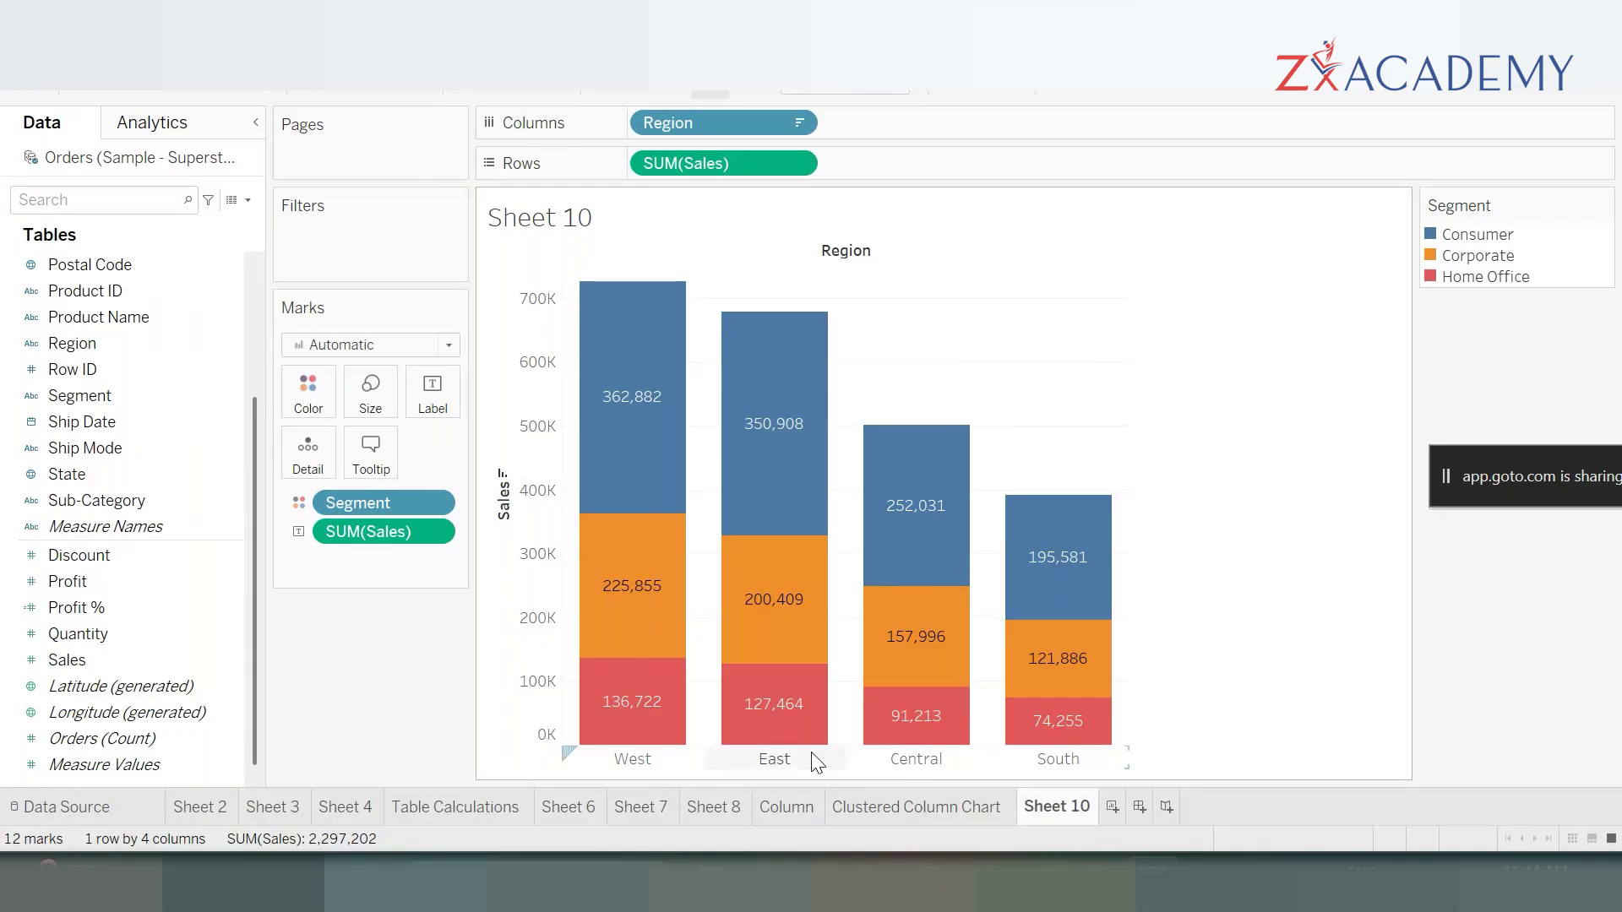
- Compare the Column and Clustered Column Chart sheets with the stacked chart on Sheet 10, checking the bar details
left_click(786, 807)
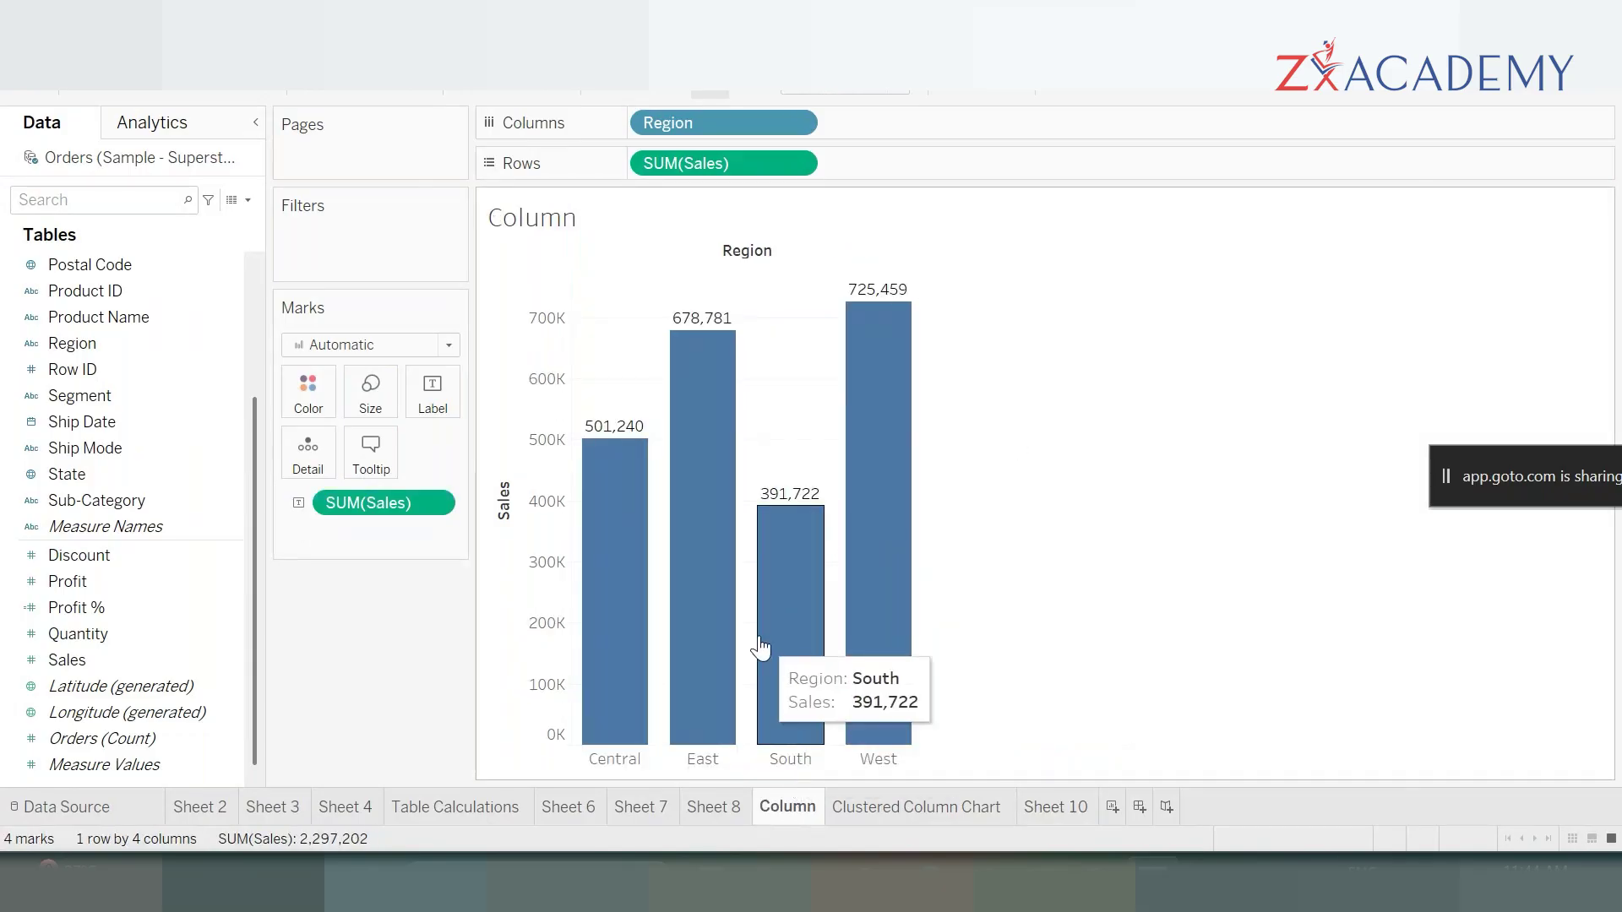
left_click(894, 806)
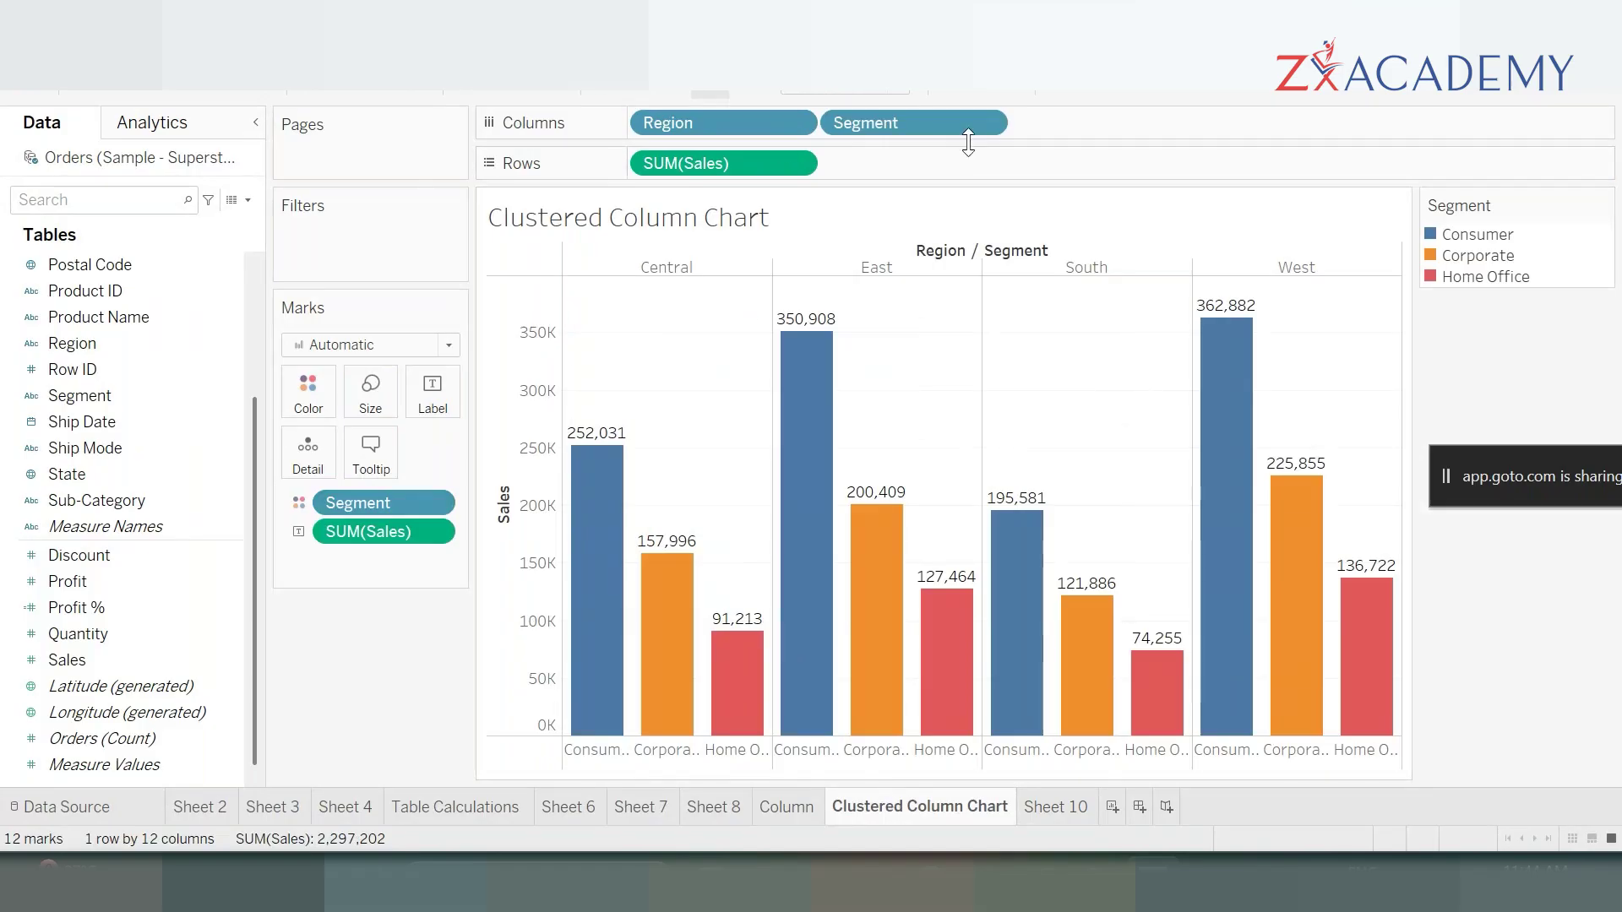
left_click(1044, 817)
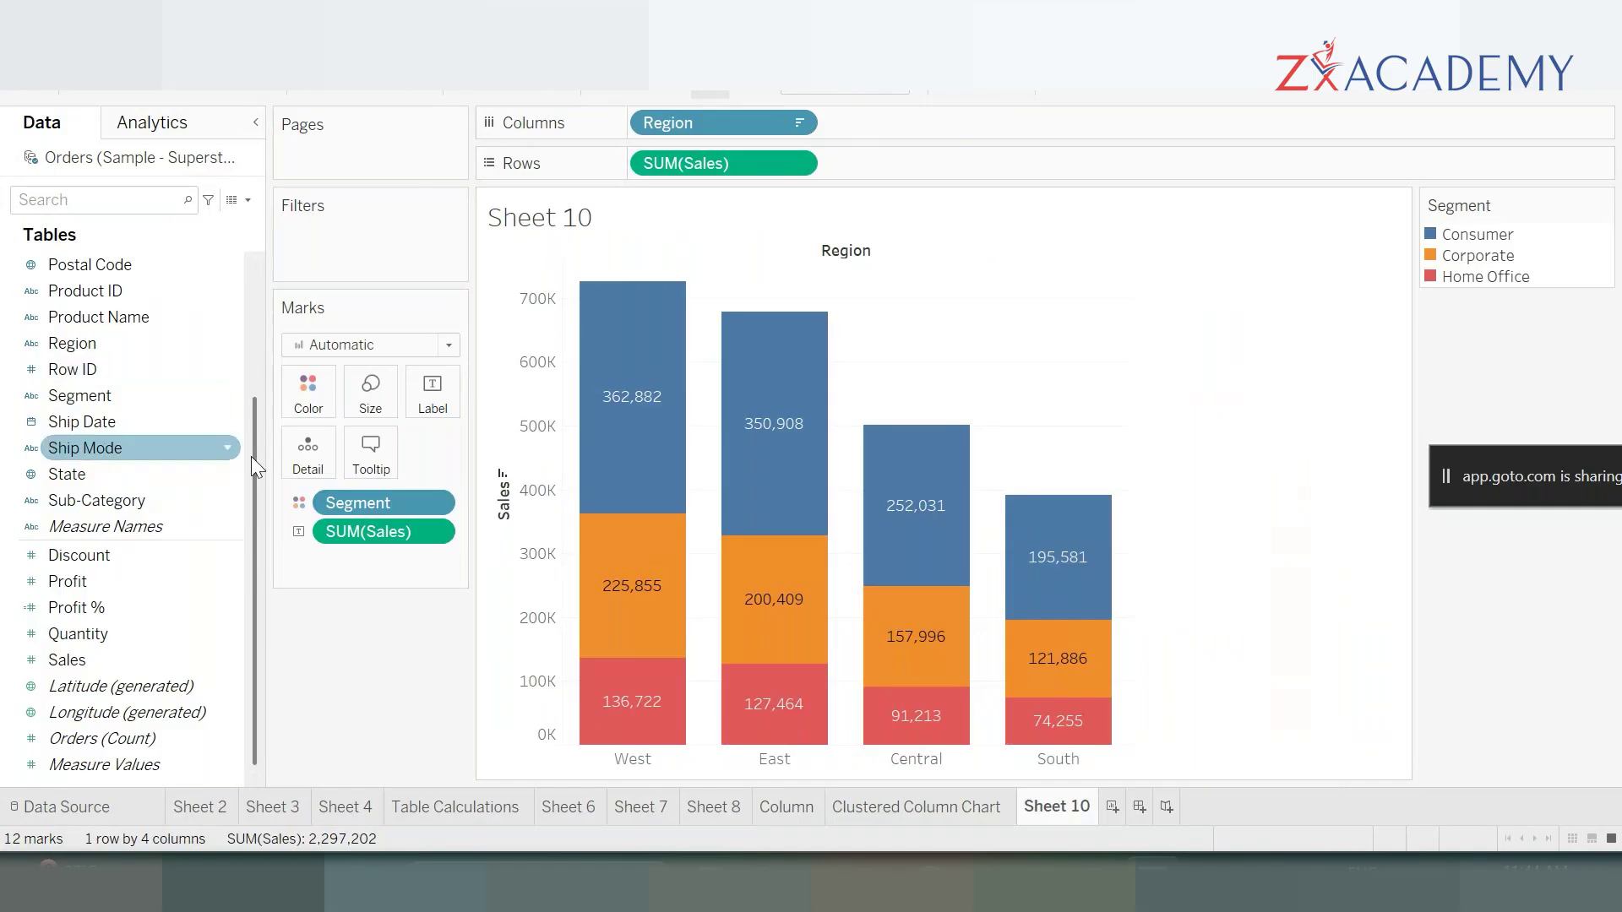
mouse_move(609, 433)
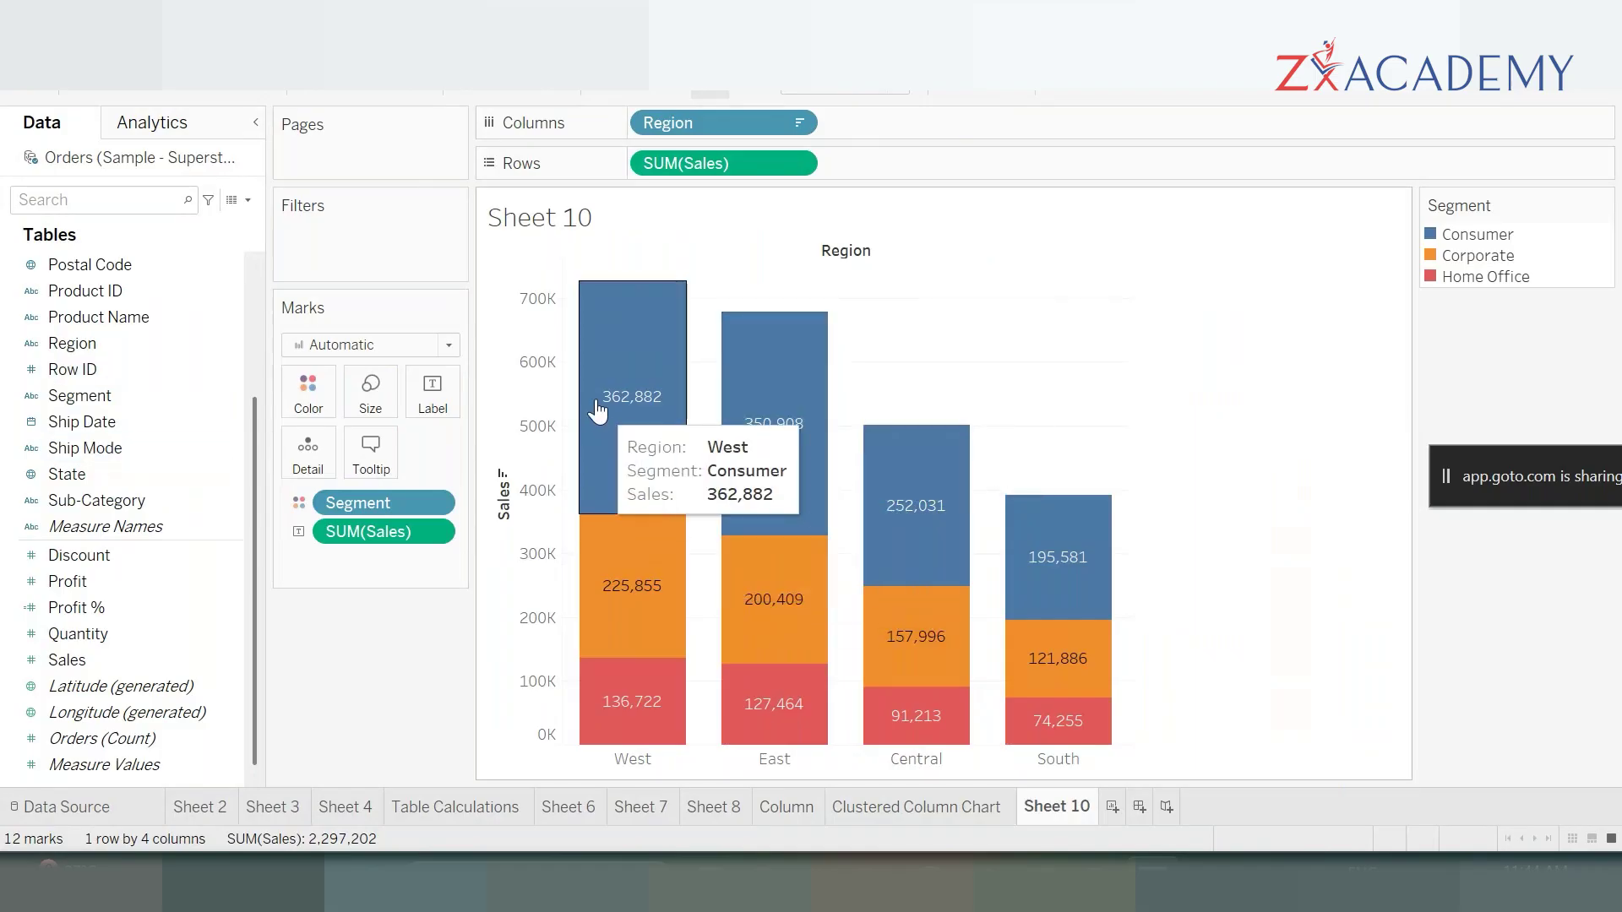
mouse_move(777, 321)
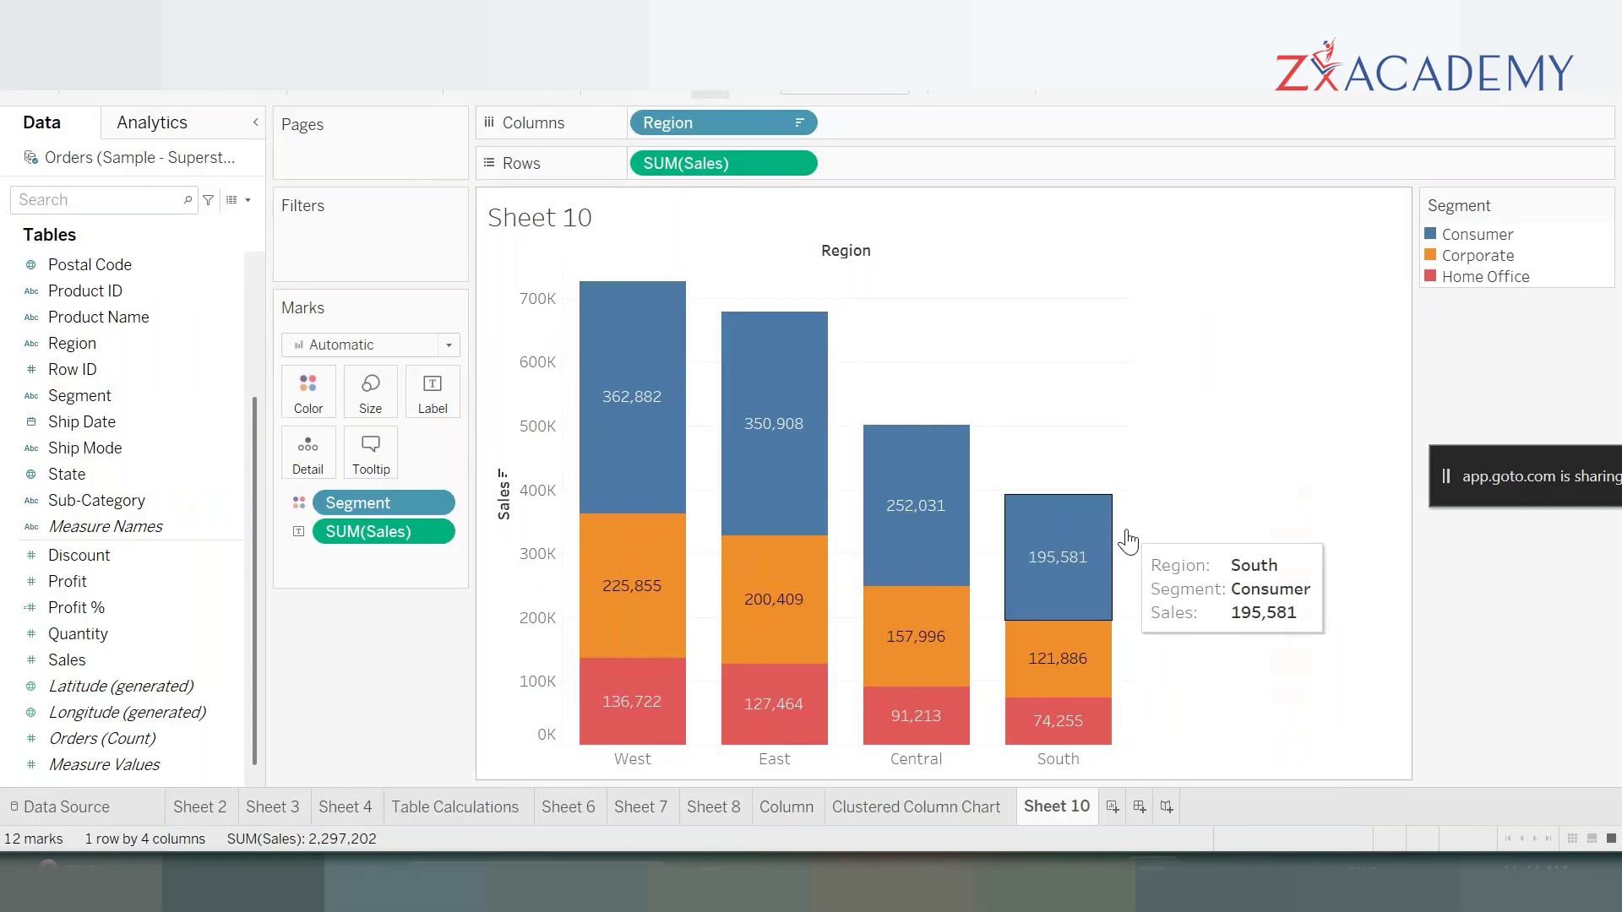
left_click(961, 809)
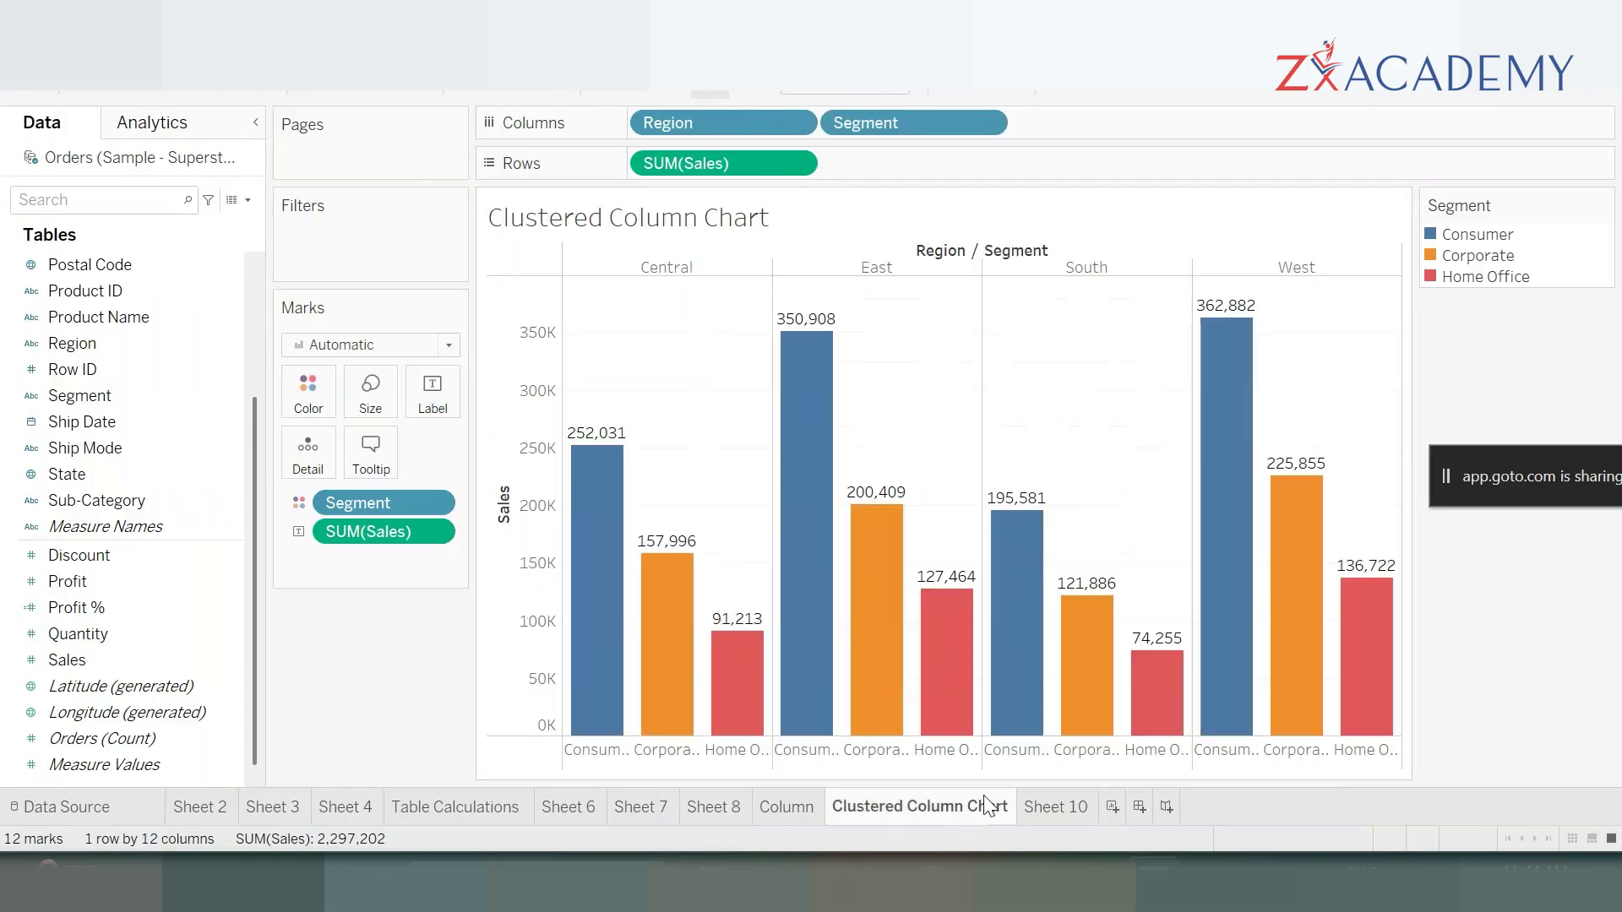
left_click(1035, 809)
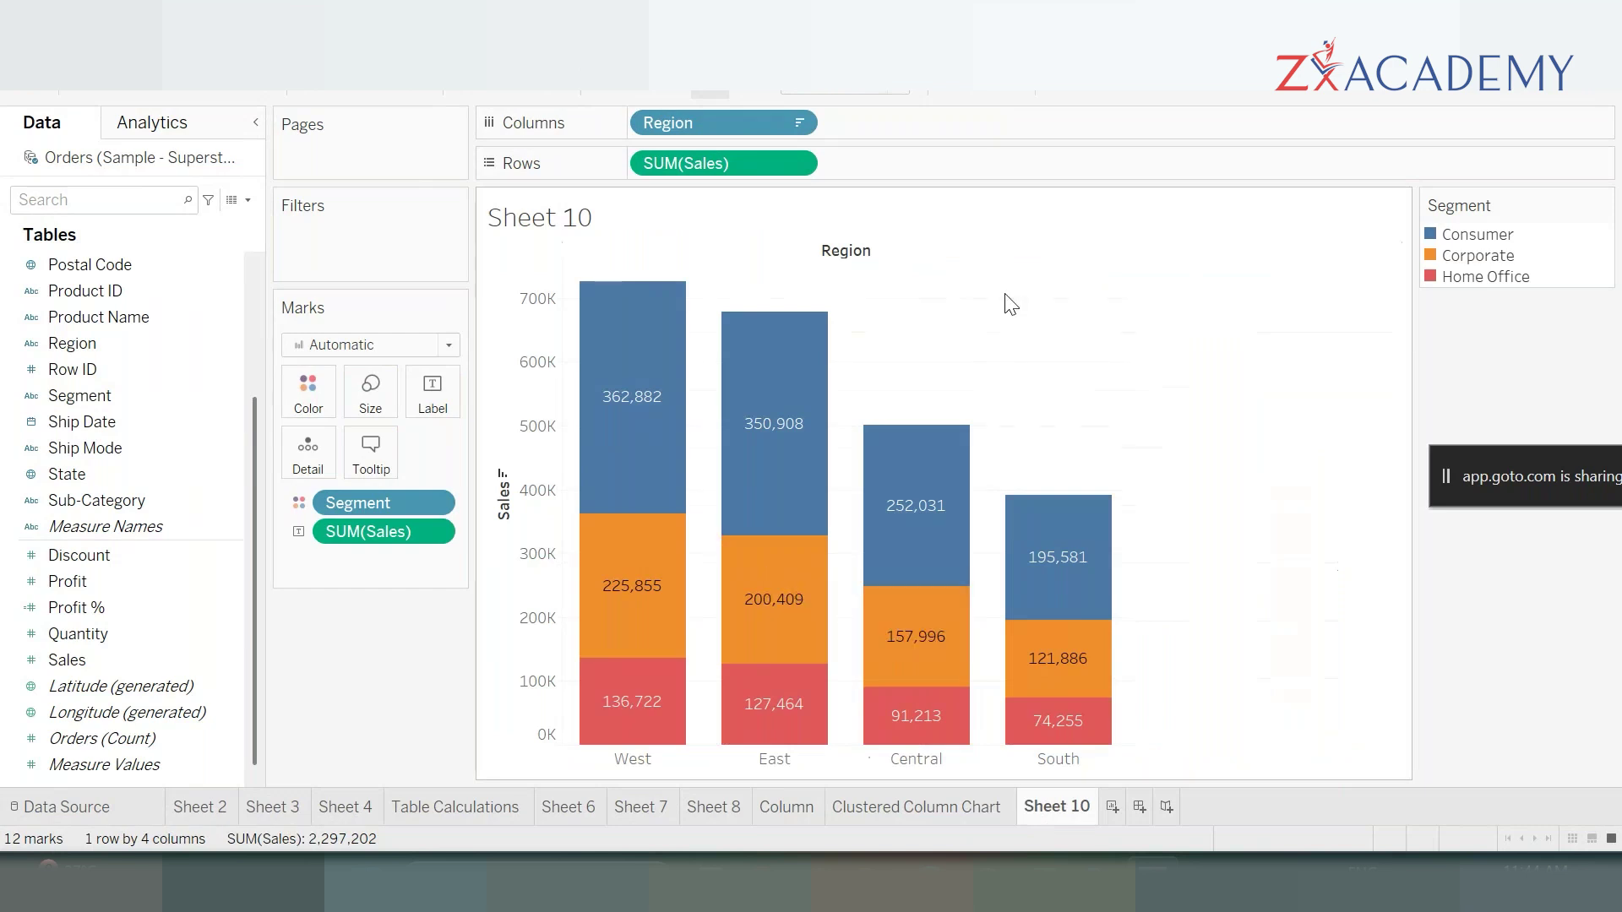
- Narrow the columns of the stacked chart on Sheet 10
mouse_move(1110, 543)
left_click_drag(1129, 558, 938, 608)
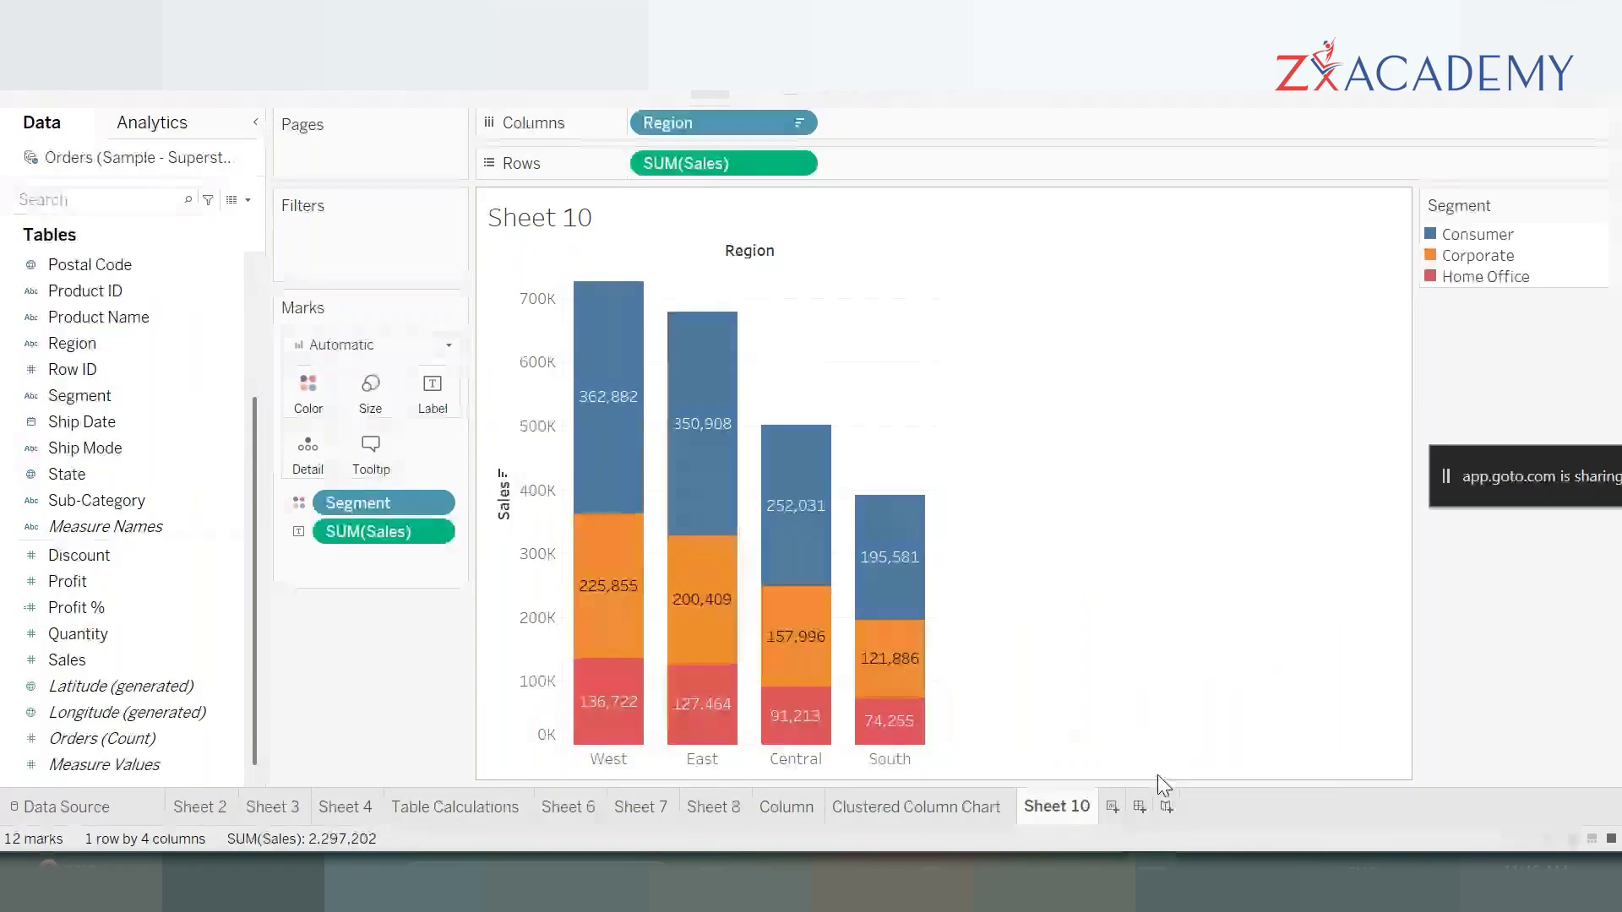
- Add a new worksheet and look up how many dimensions and measures the suggested pie chart requires
left_click(1112, 806)
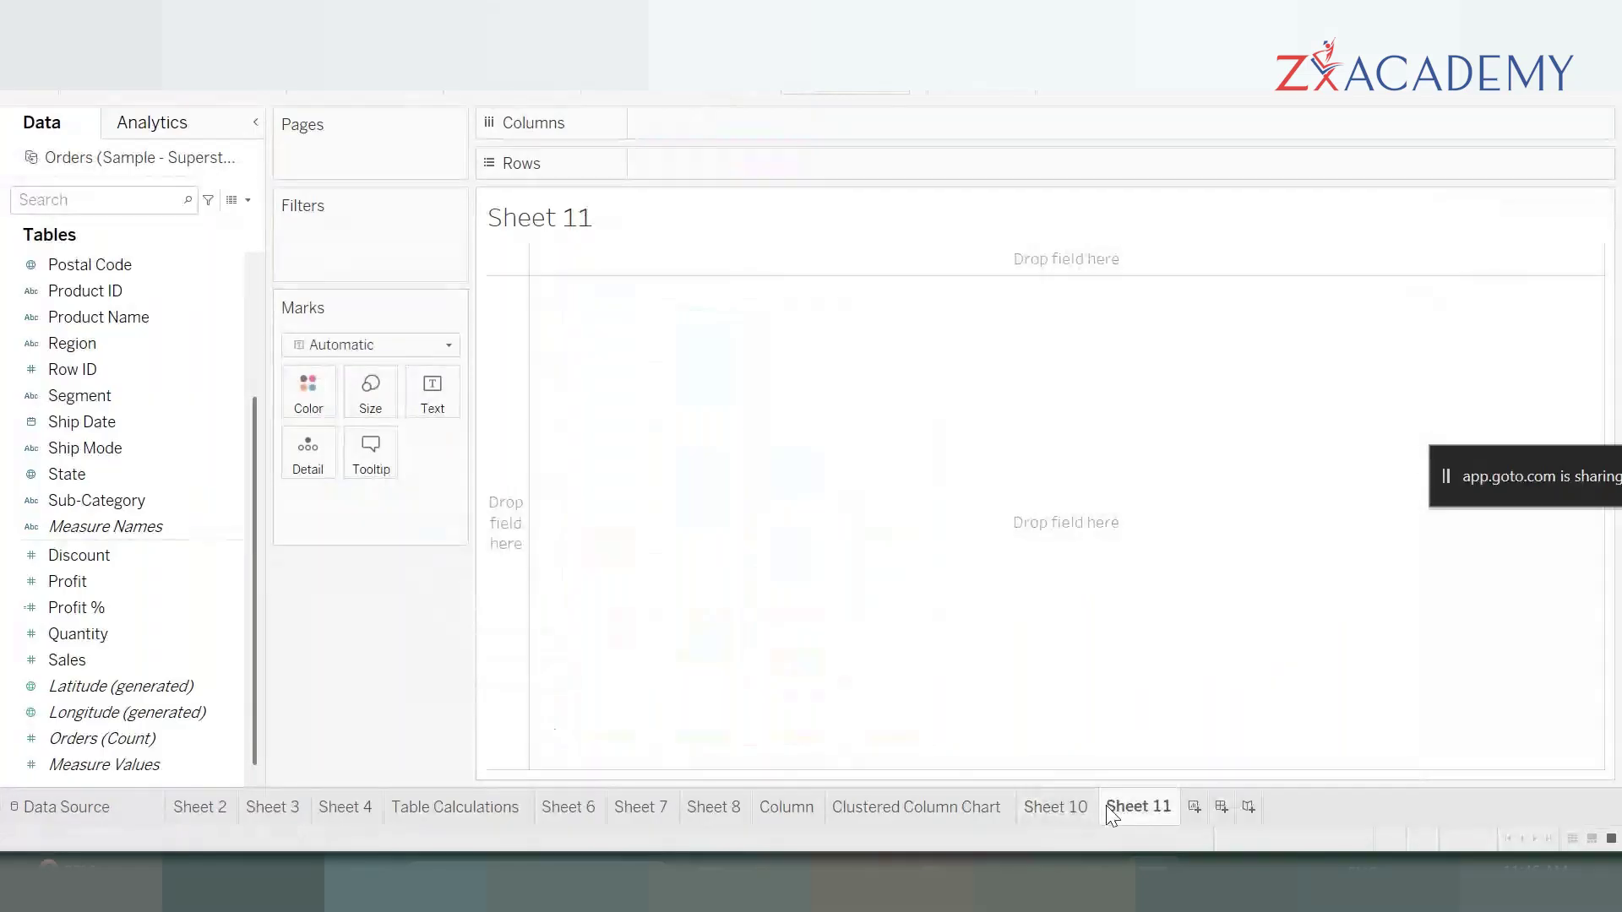
left_click(1539, 93)
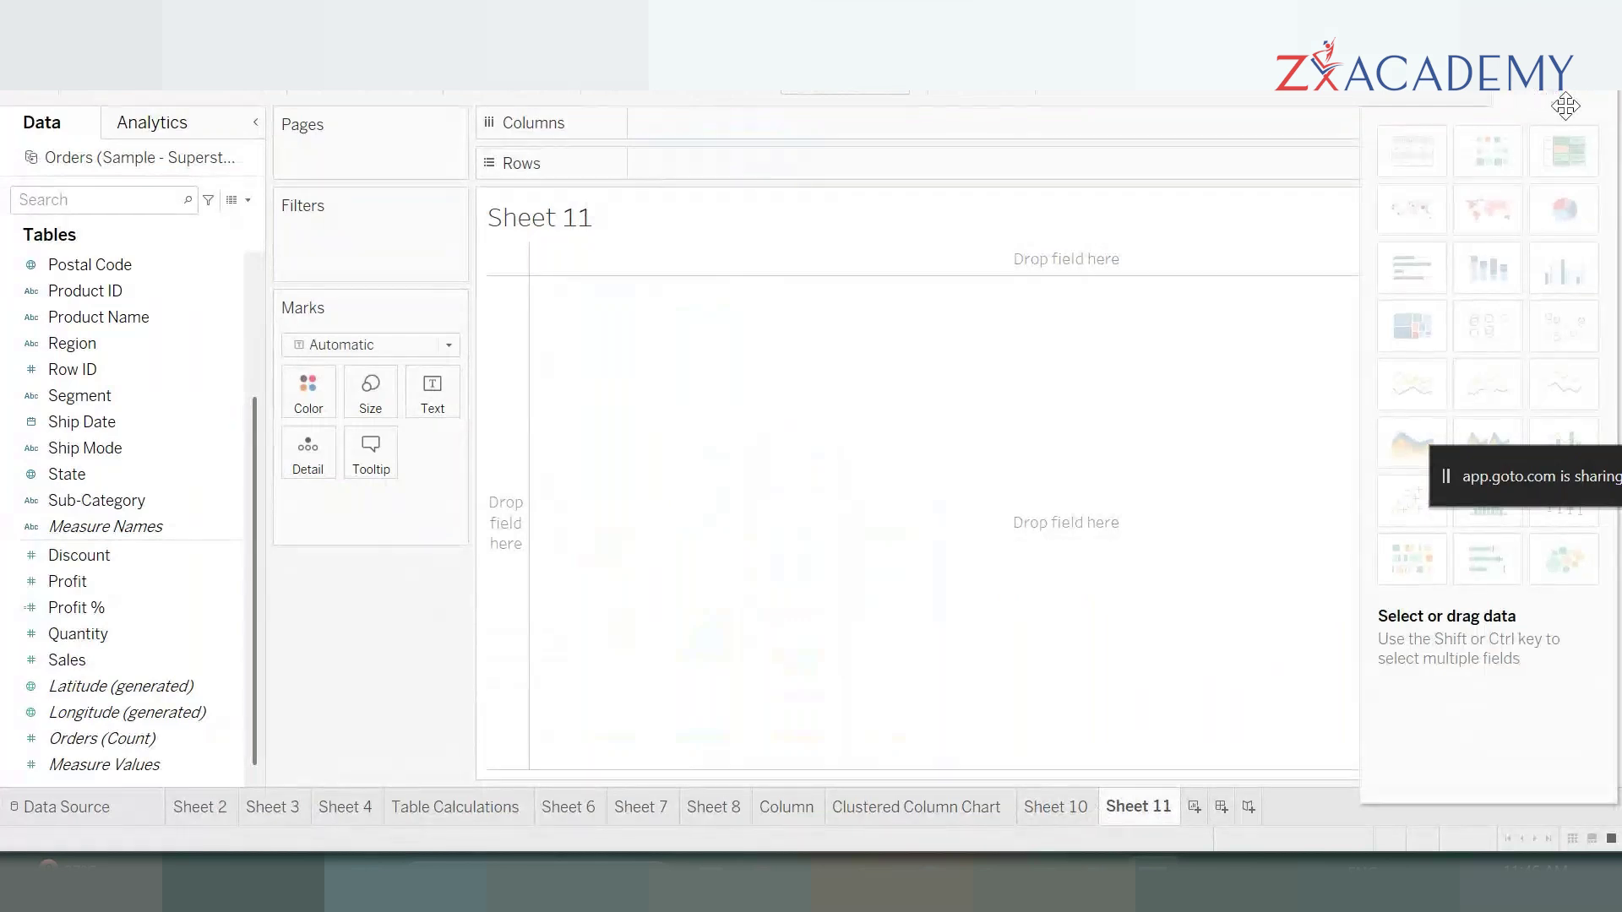
mouse_move(1589, 203)
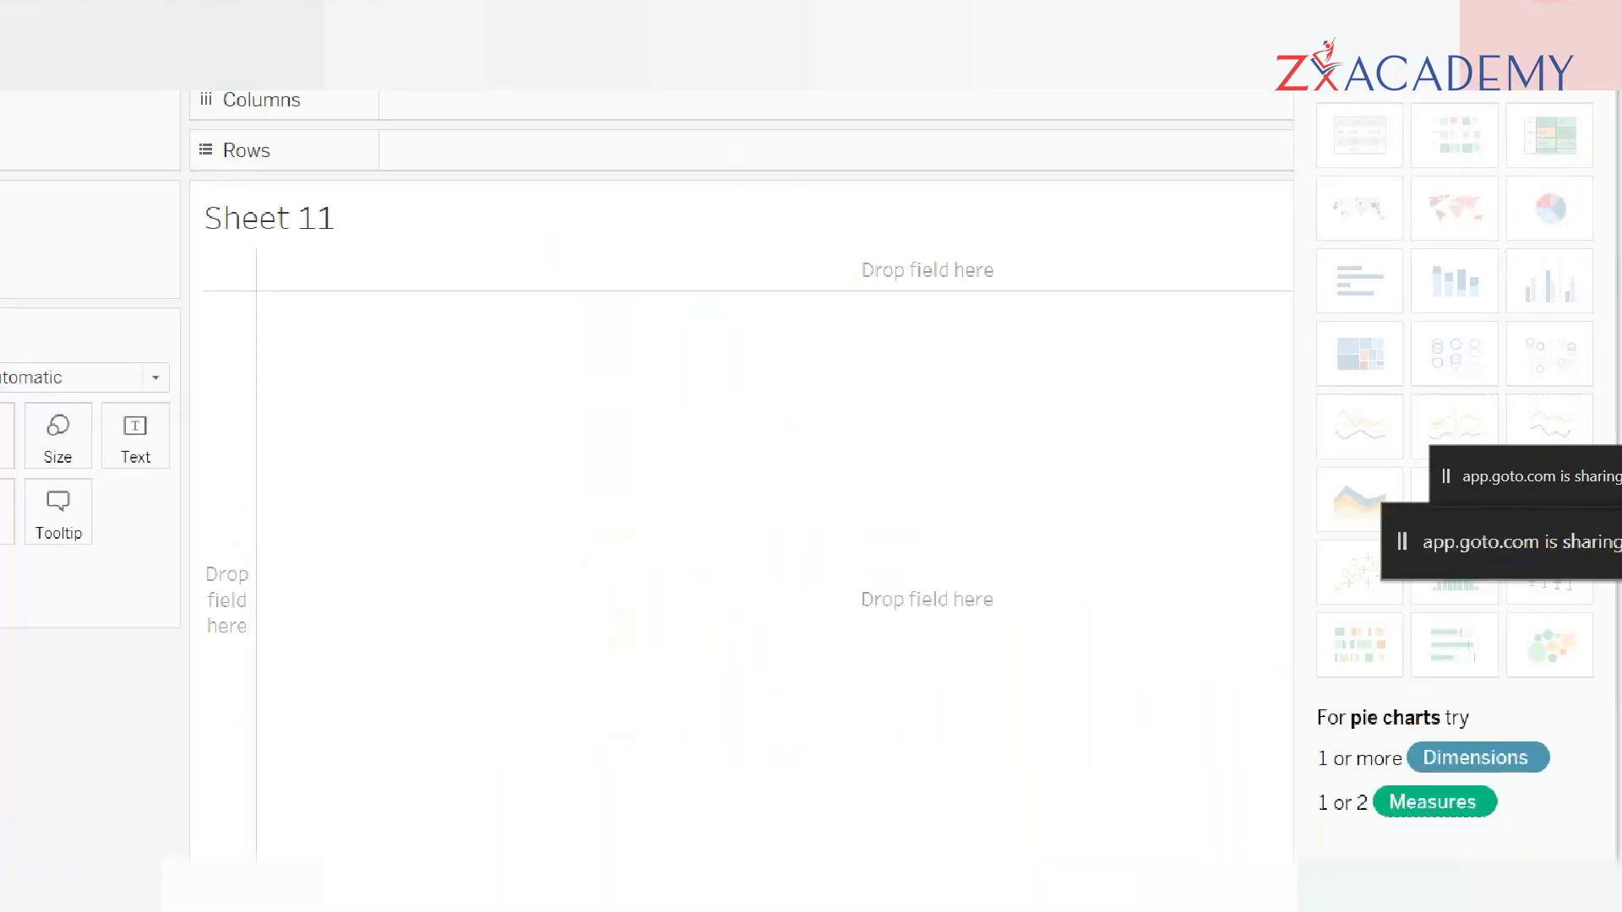
mouse_move(1569, 189)
left_mouse_down()
mouse_move(1509, 220)
mouse_move(1607, 226)
mouse_move(1564, 187)
left_mouse_up()
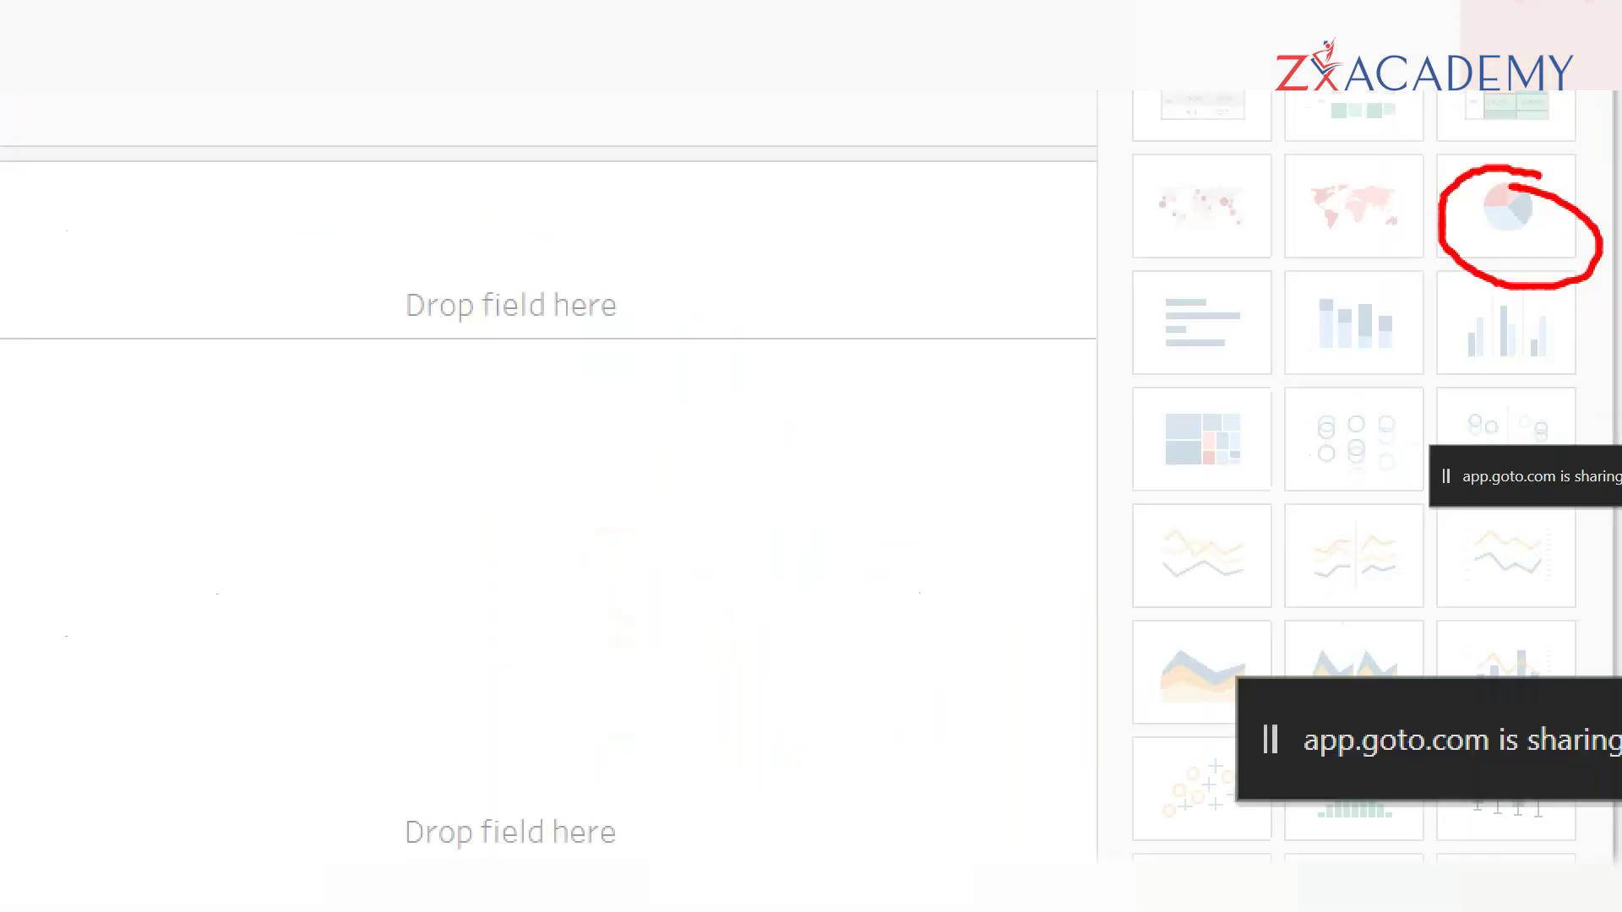
left_click_drag(1199, 593, 1242, 593)
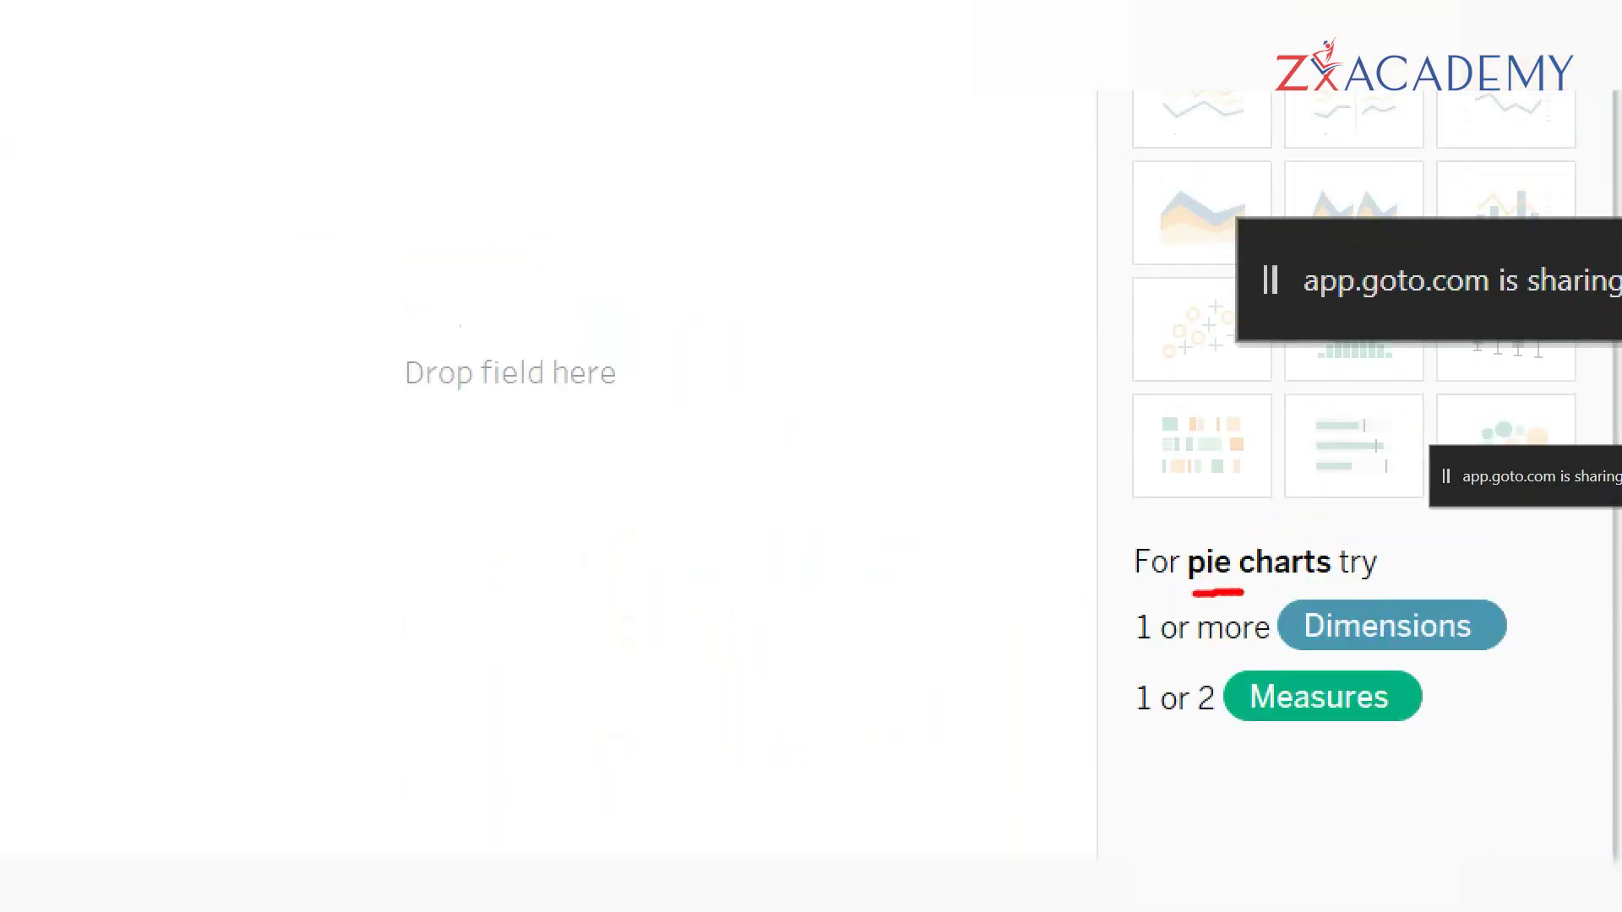
left_click_drag(1127, 645, 1175, 647)
left_click_drag(1120, 734, 1184, 742)
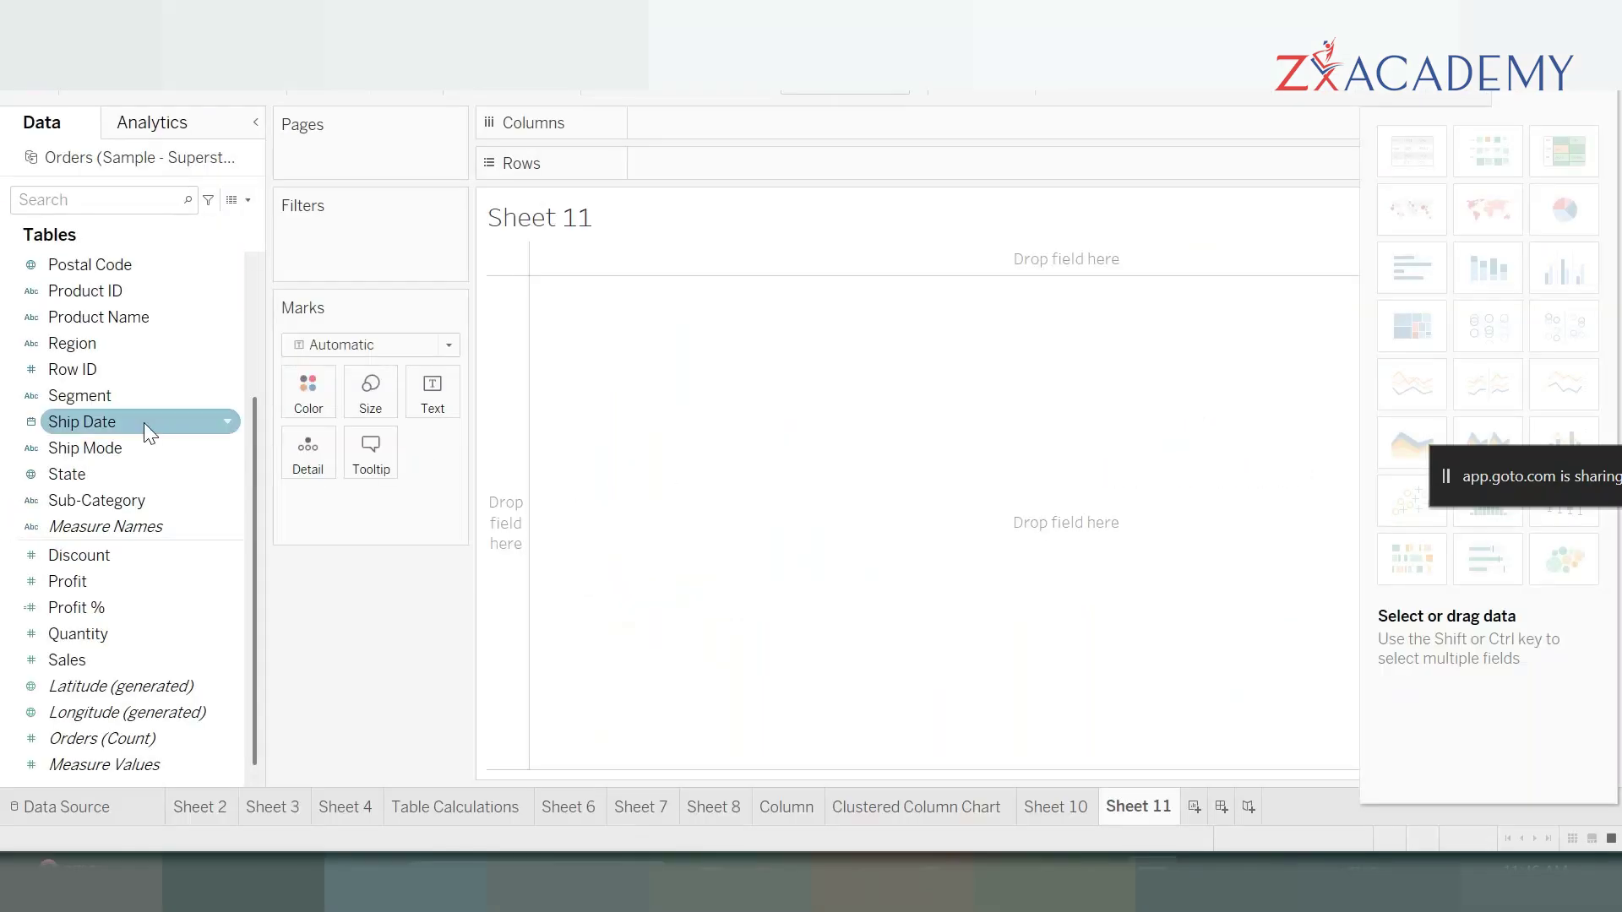
- Build a pie chart of Sales by Segment and enlarge it to fit the entire view
left_click(142, 394)
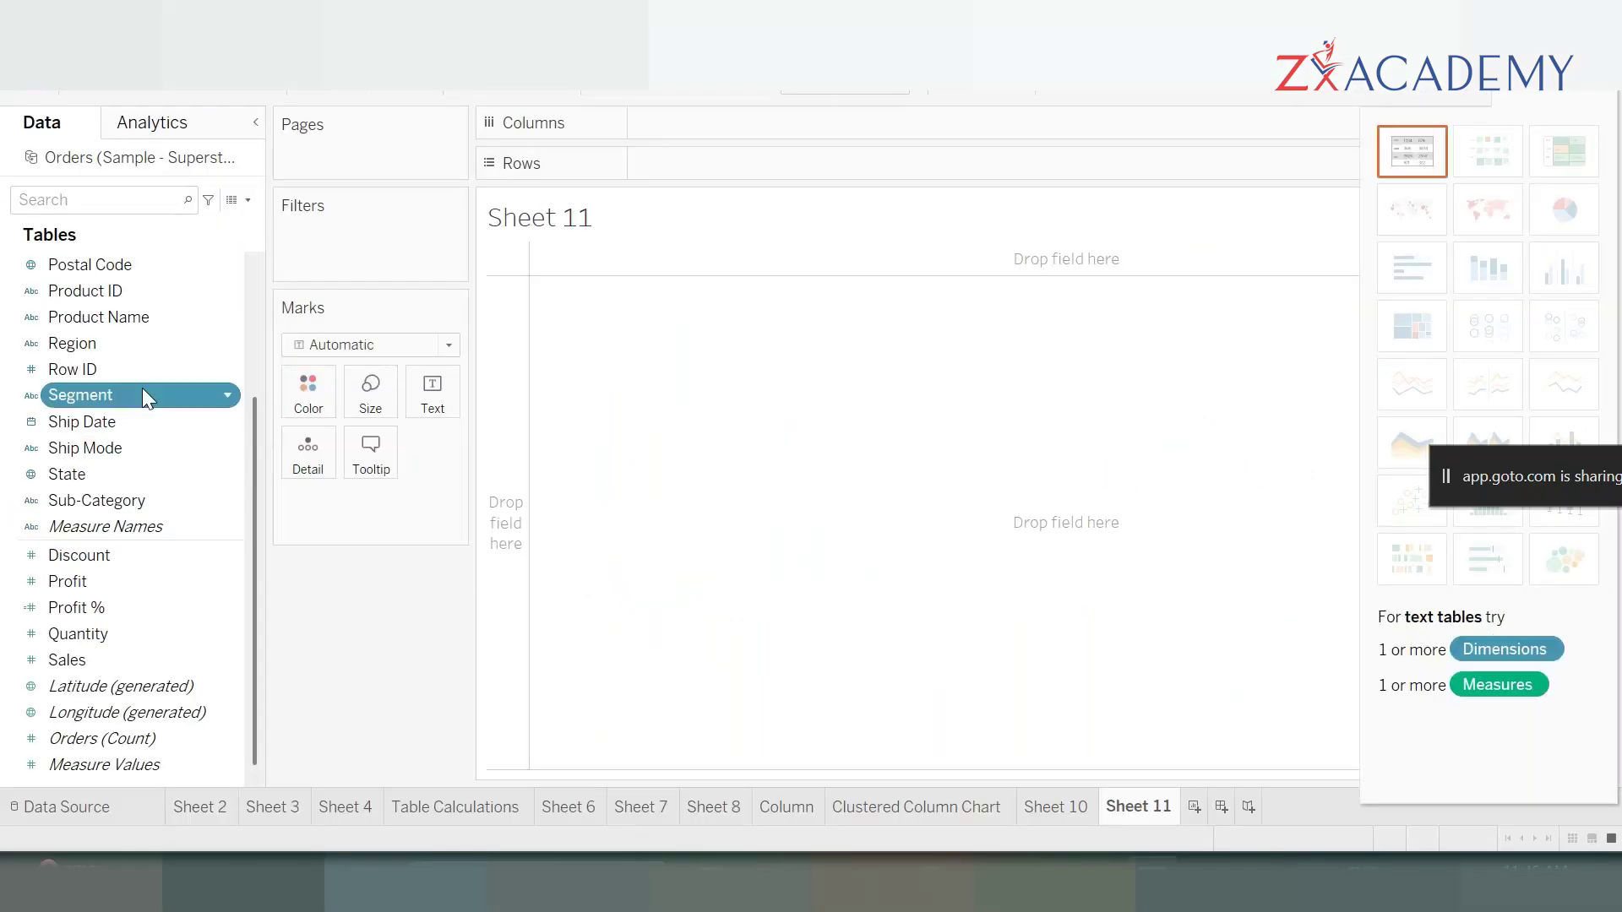
left_click(74, 663)
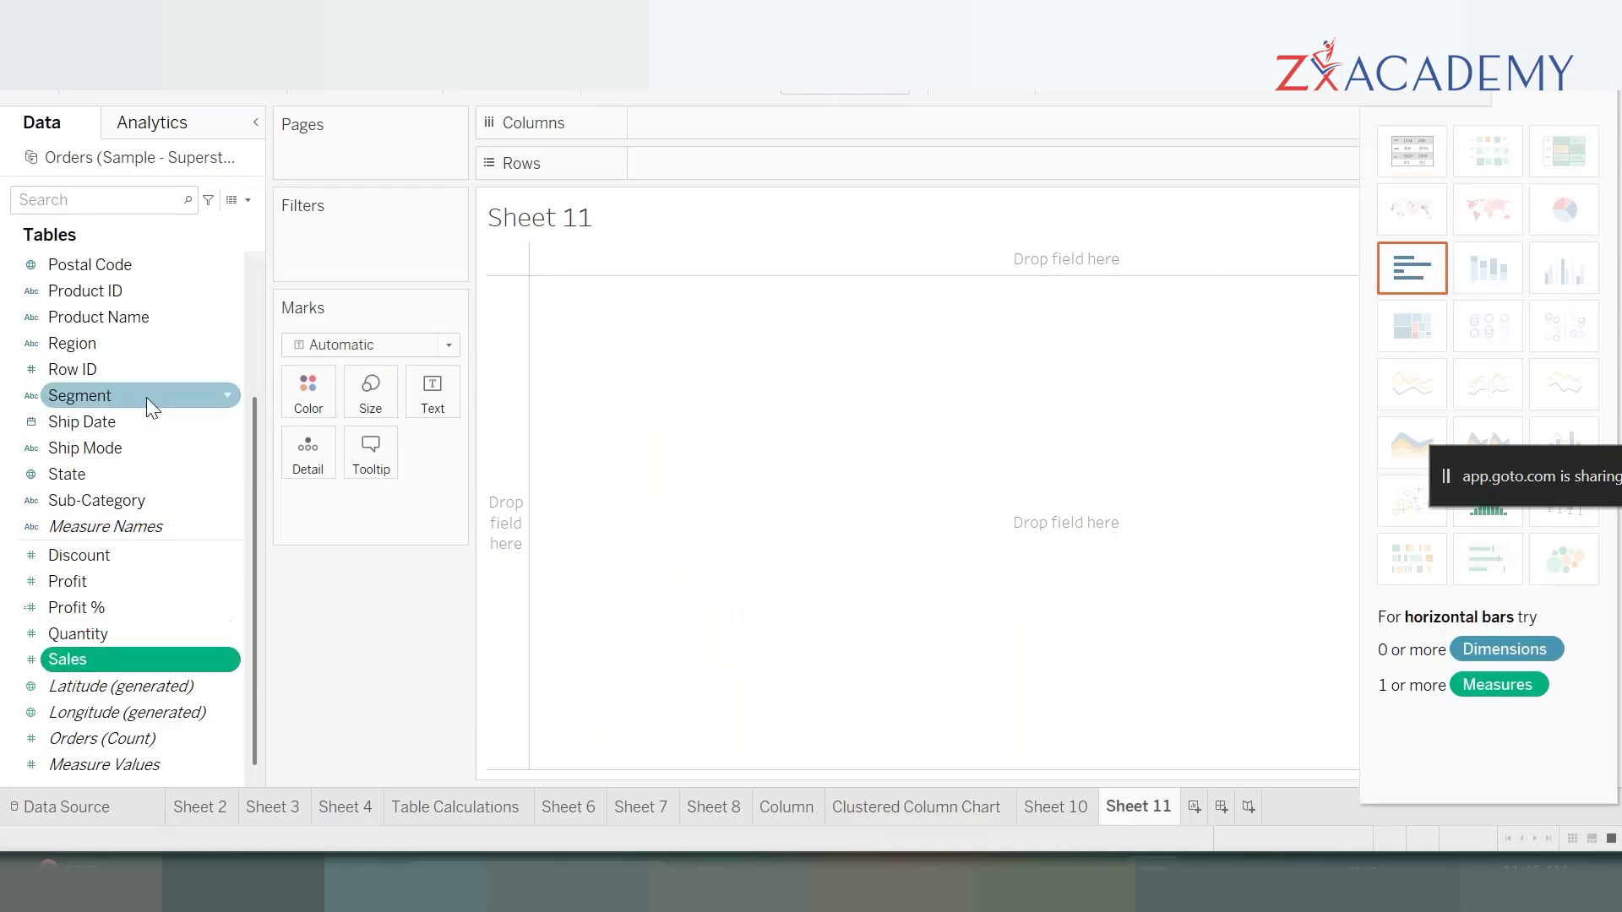
left_click(109, 393, "ctrl")
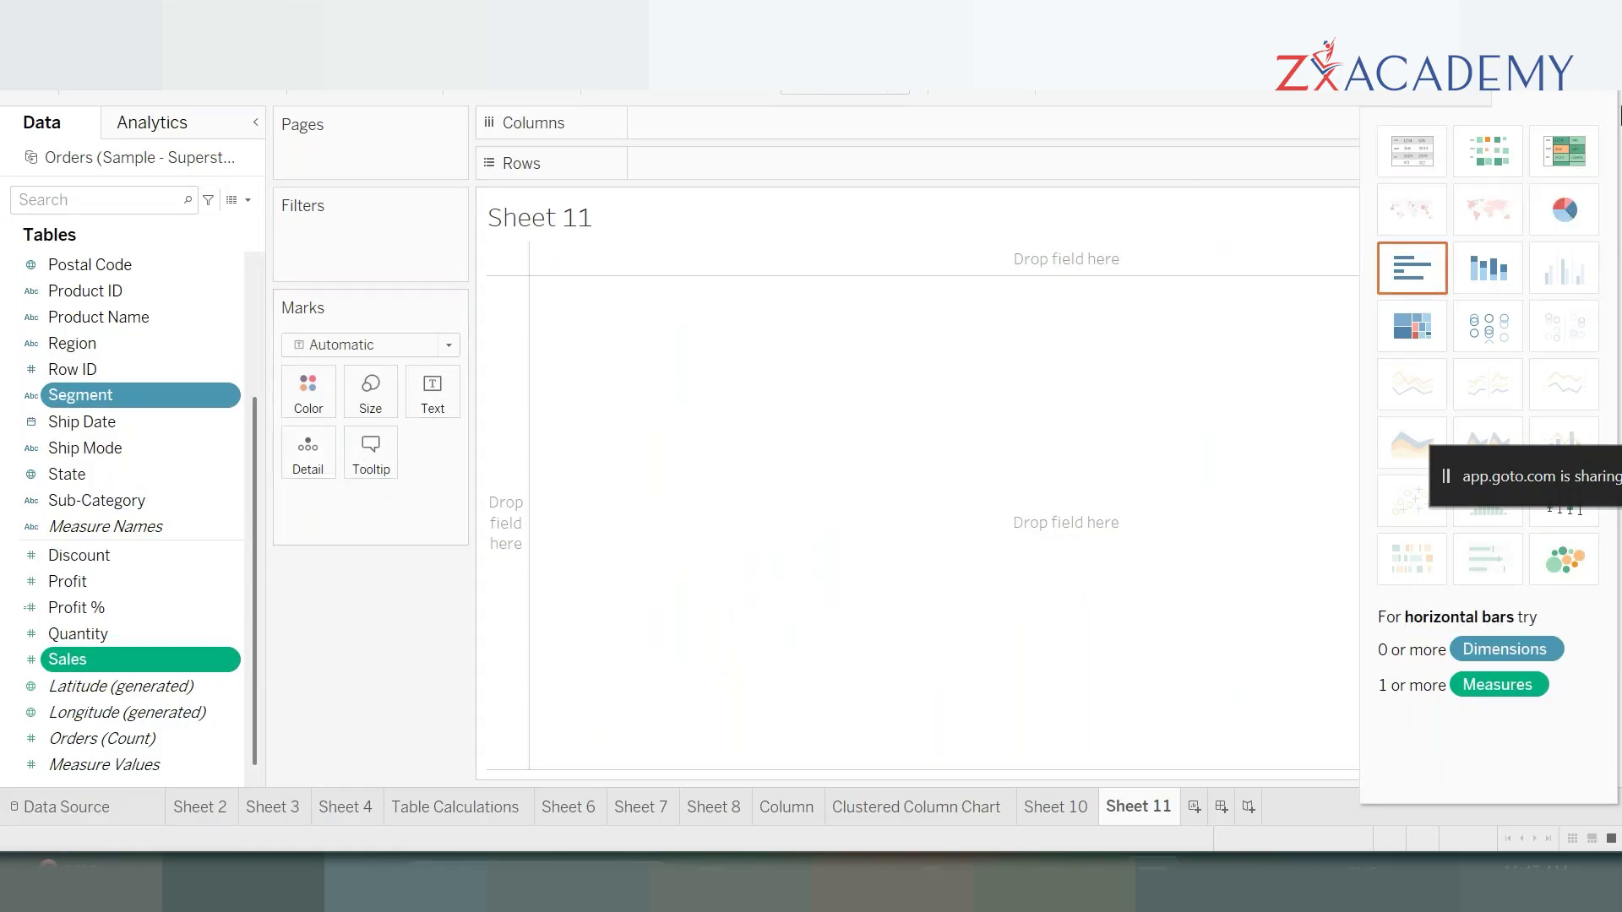
left_click(1565, 210)
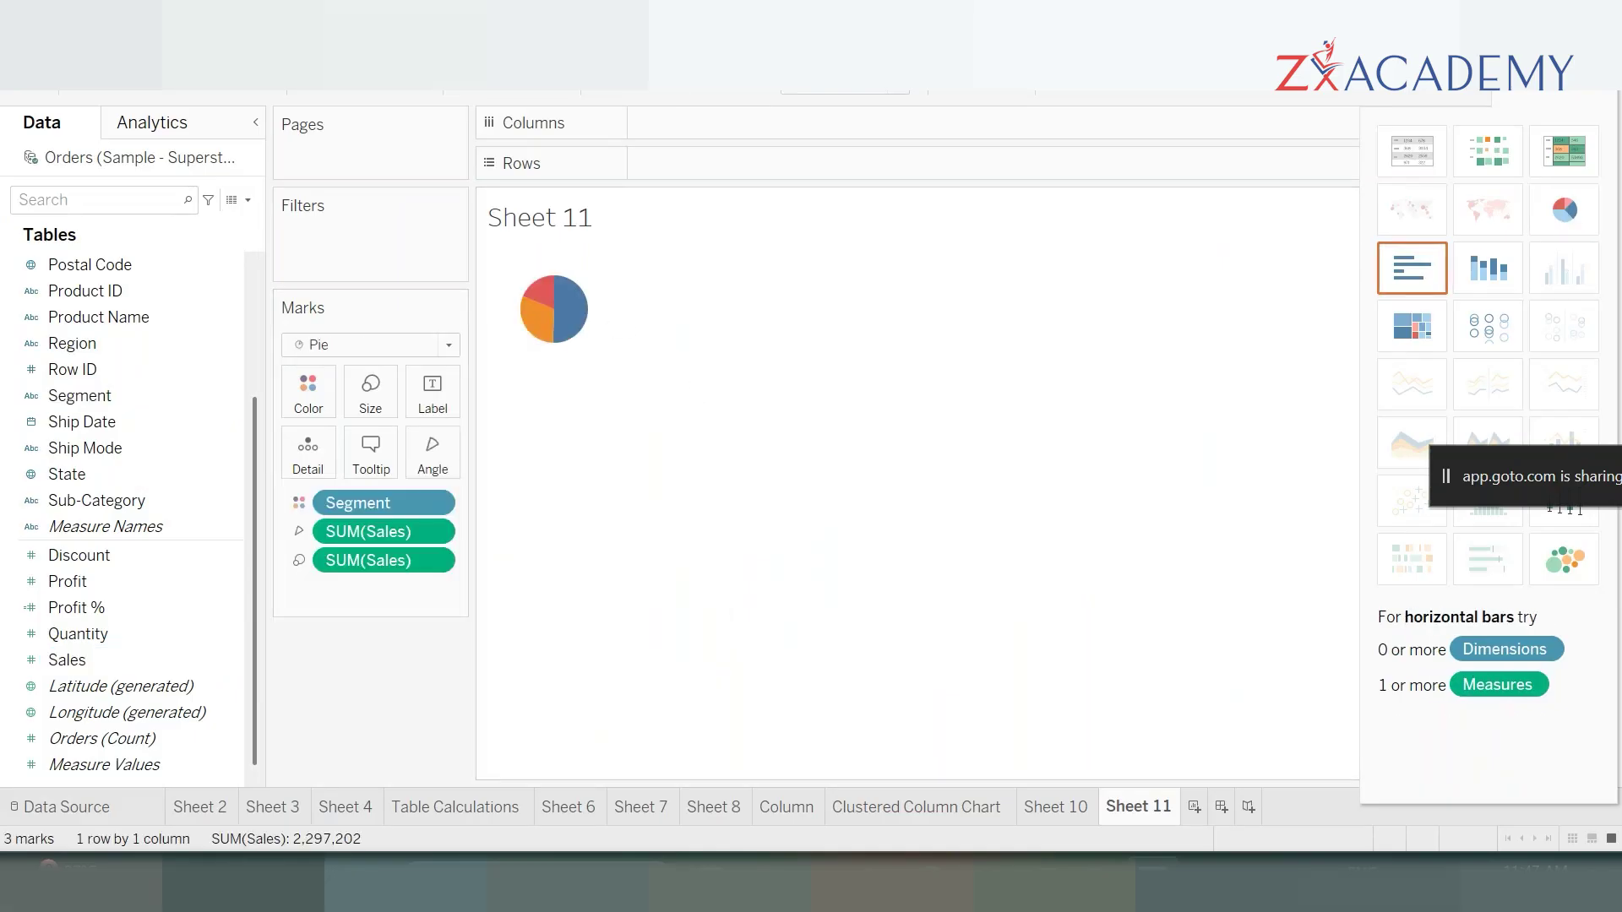
left_click(902, 89)
left_click(873, 171)
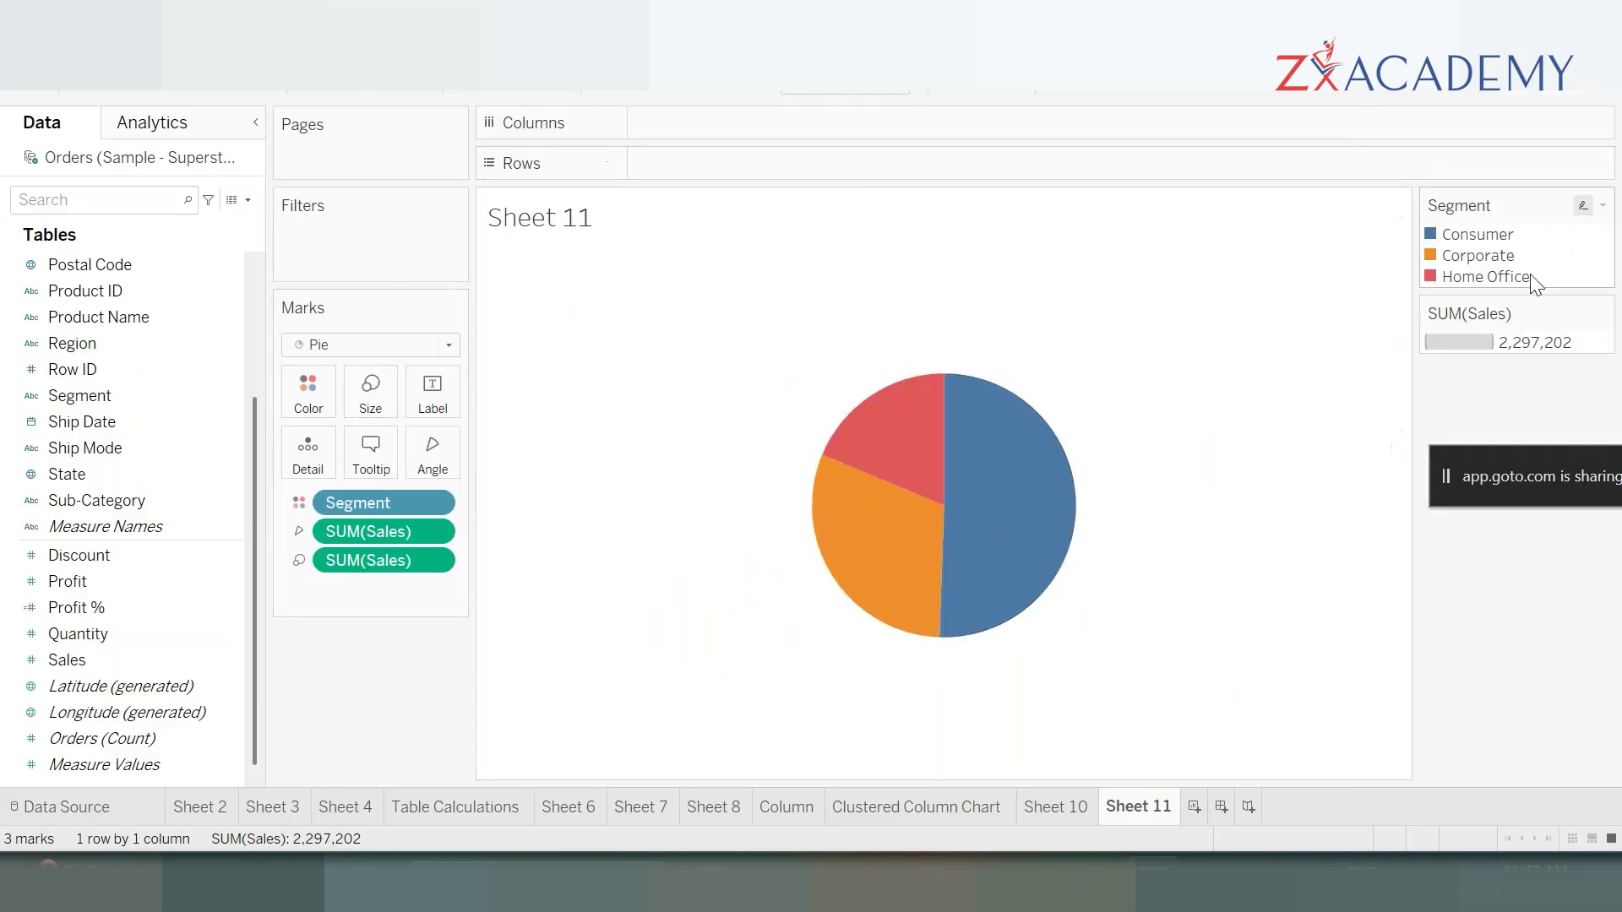
- Highlight the Consumer, Corporate and Home Office slices of the pie chart one by one
left_click(1474, 234)
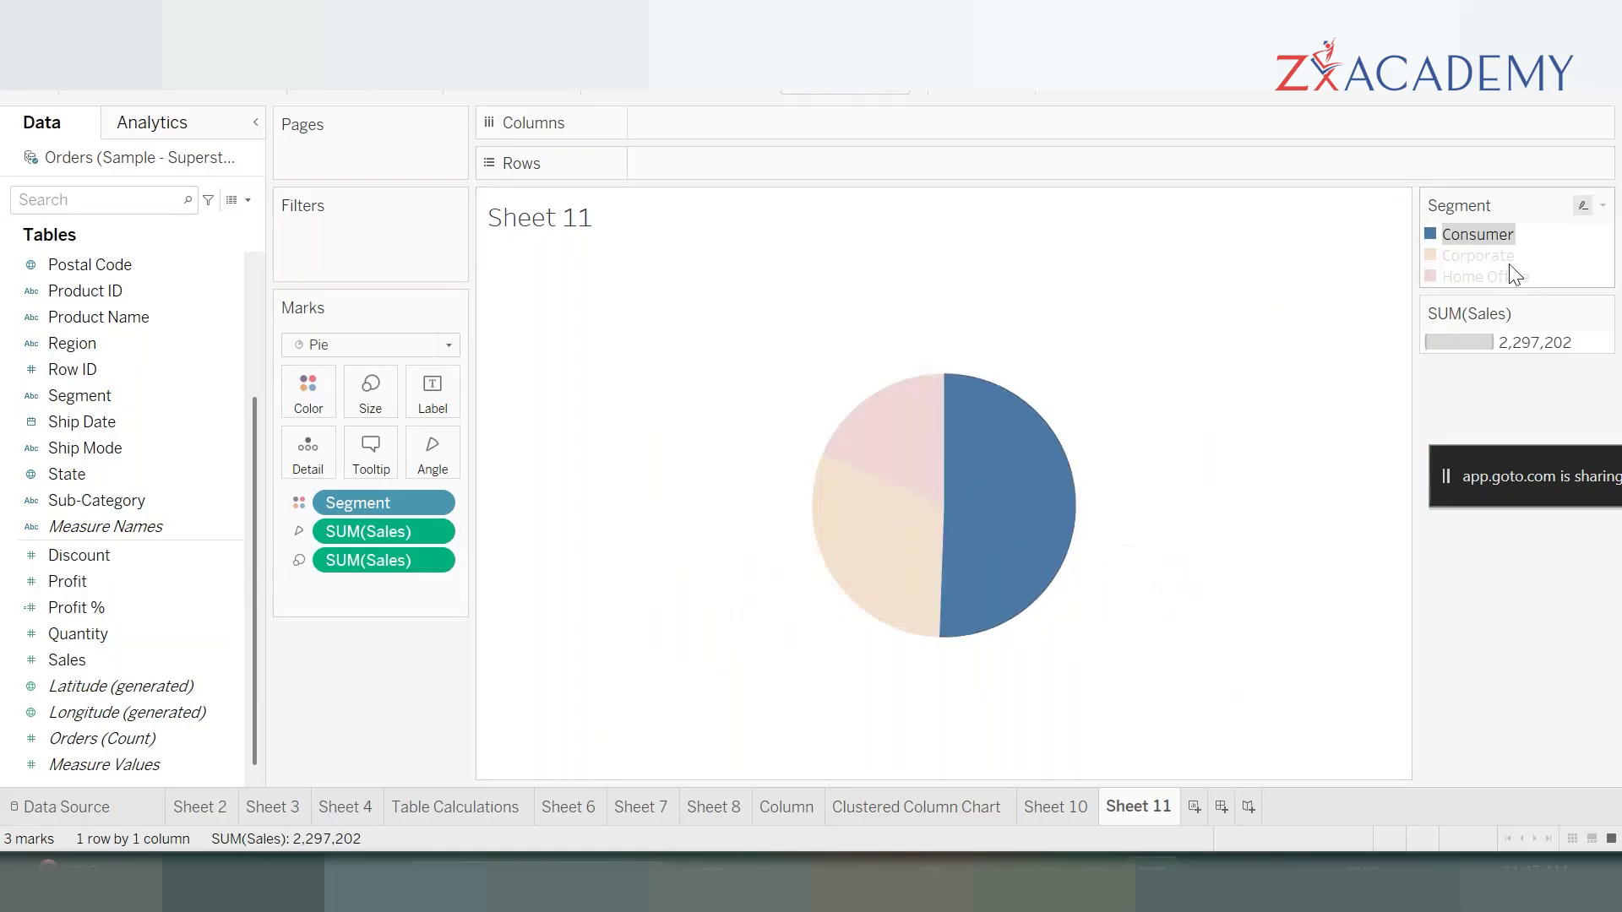
left_click(1477, 256)
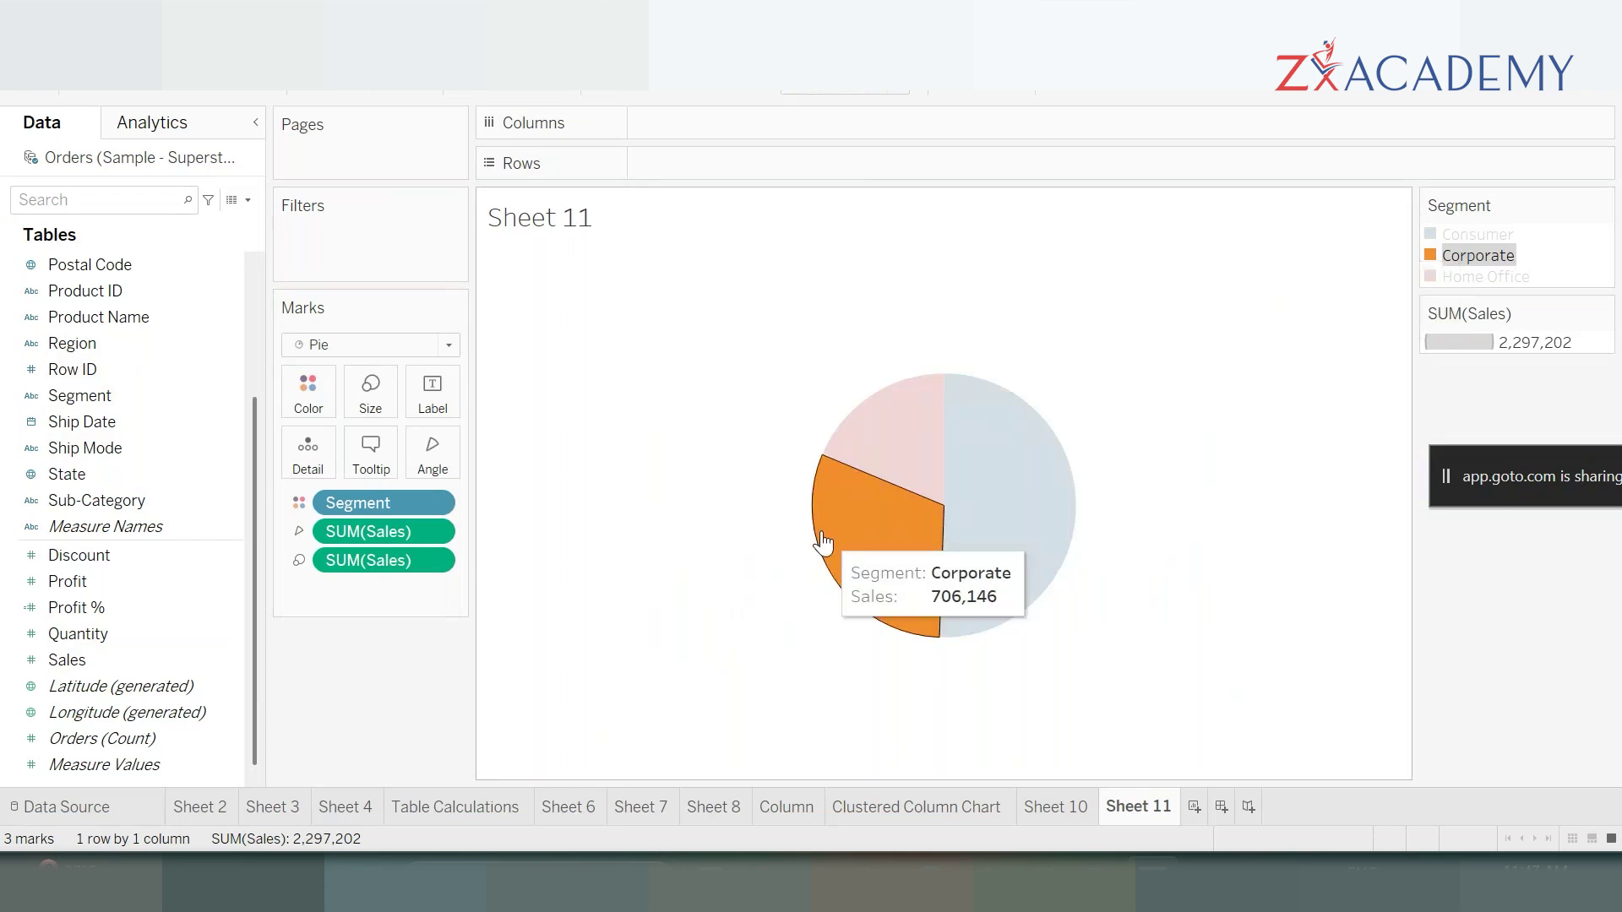
left_click(1490, 276)
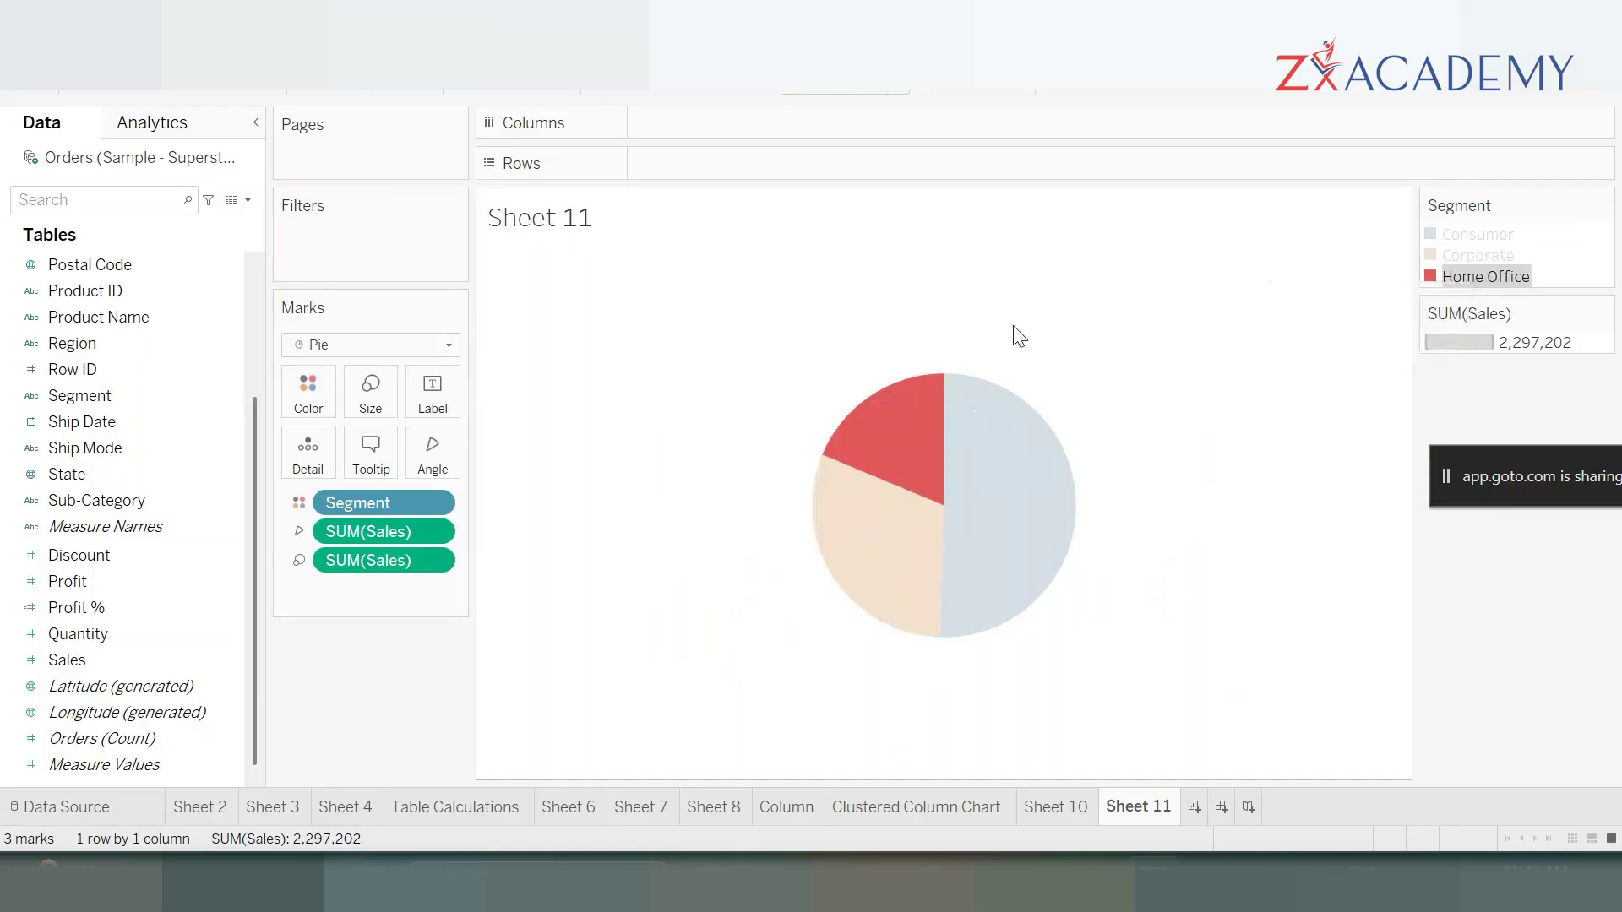
- Label the pie slices with Sales and check each segment's label by highlighting the slices in turn
left_click_drag(123, 661, 433, 401)
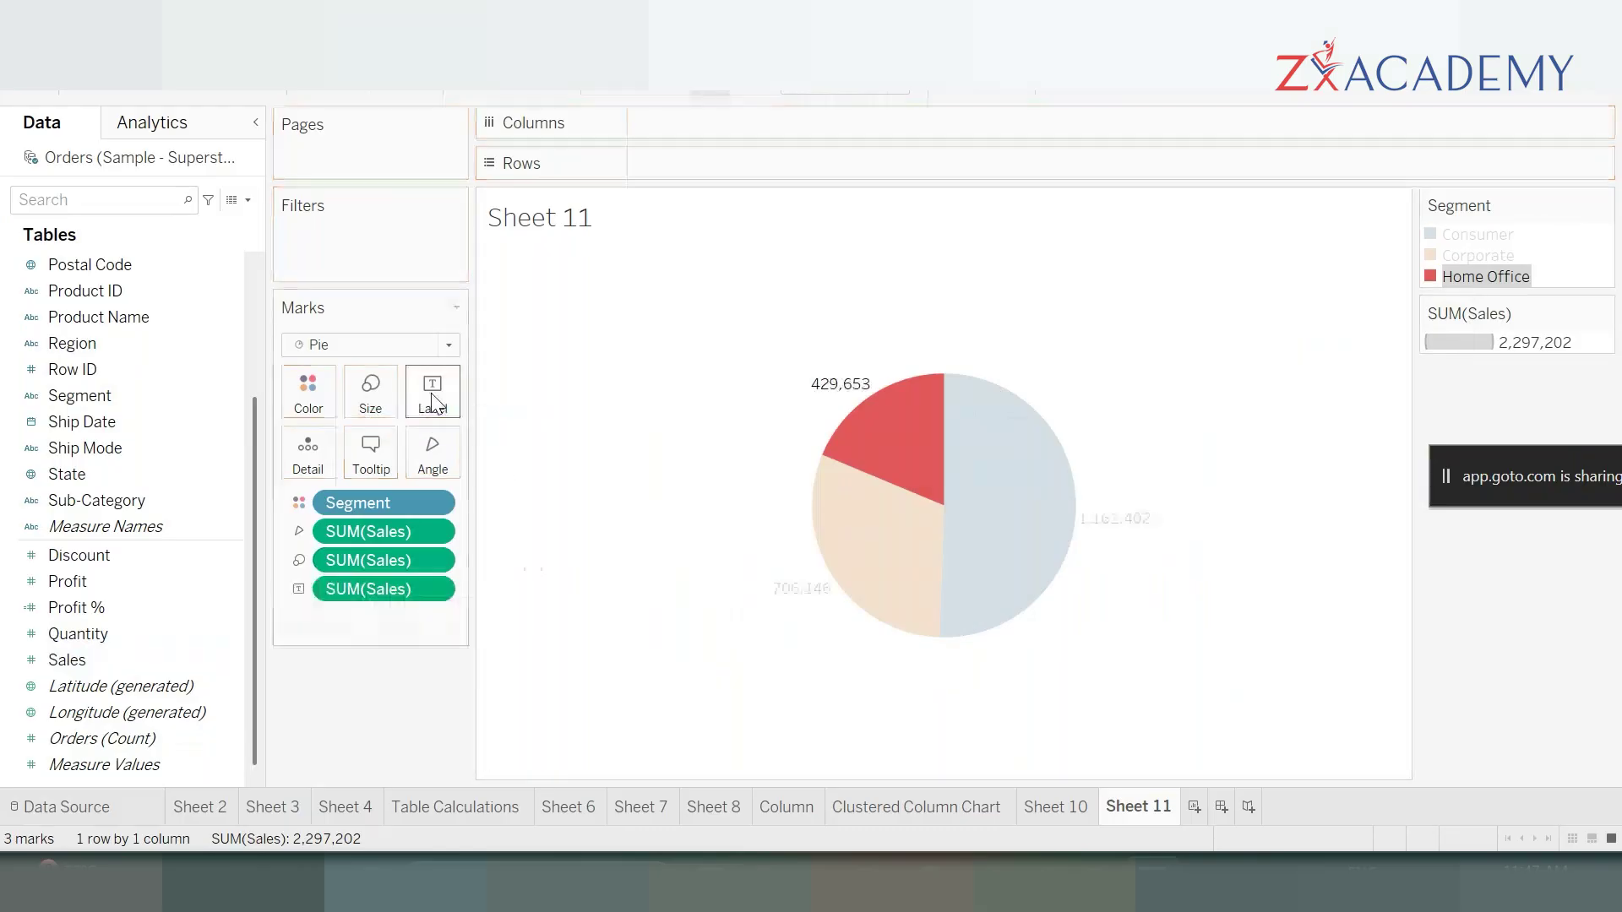
left_click(1132, 371)
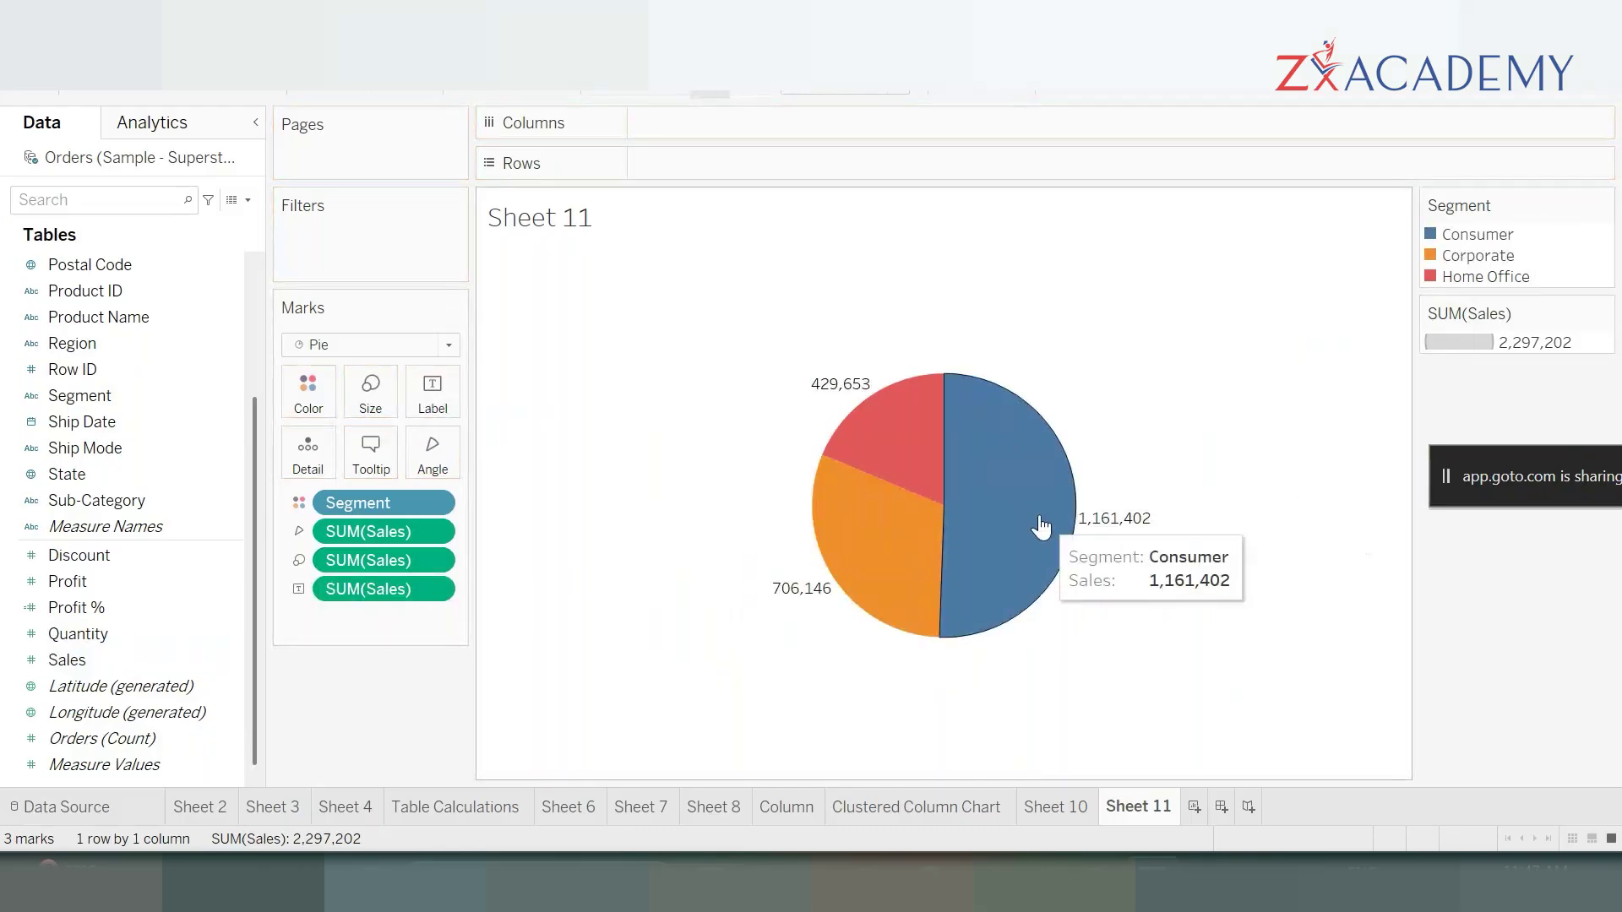
left_click(1500, 235)
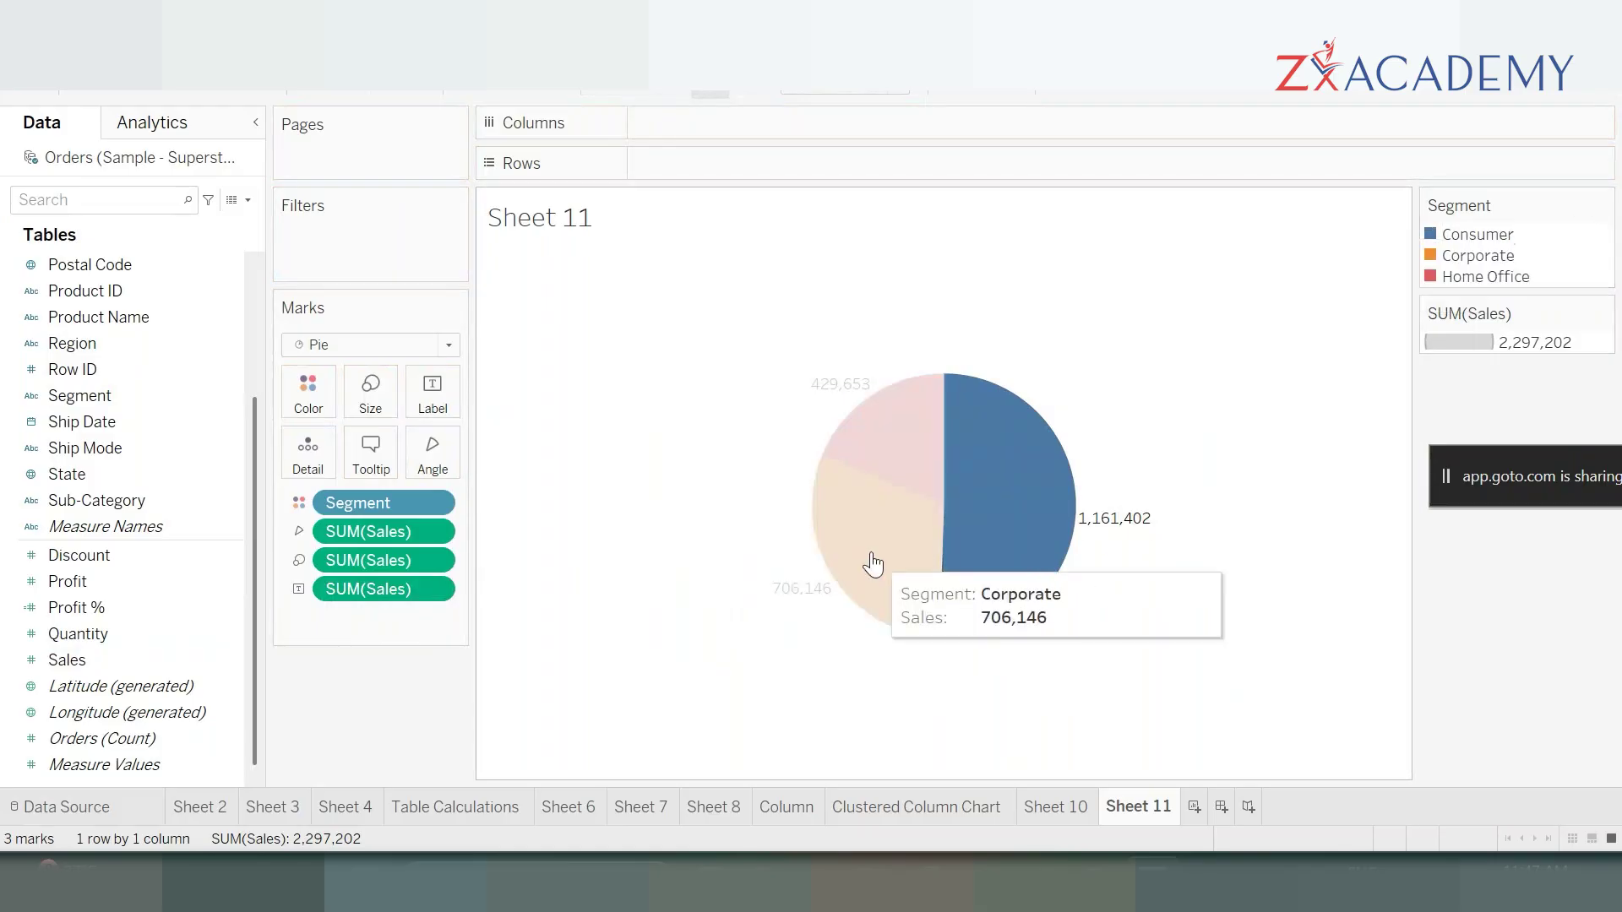
left_click(887, 616)
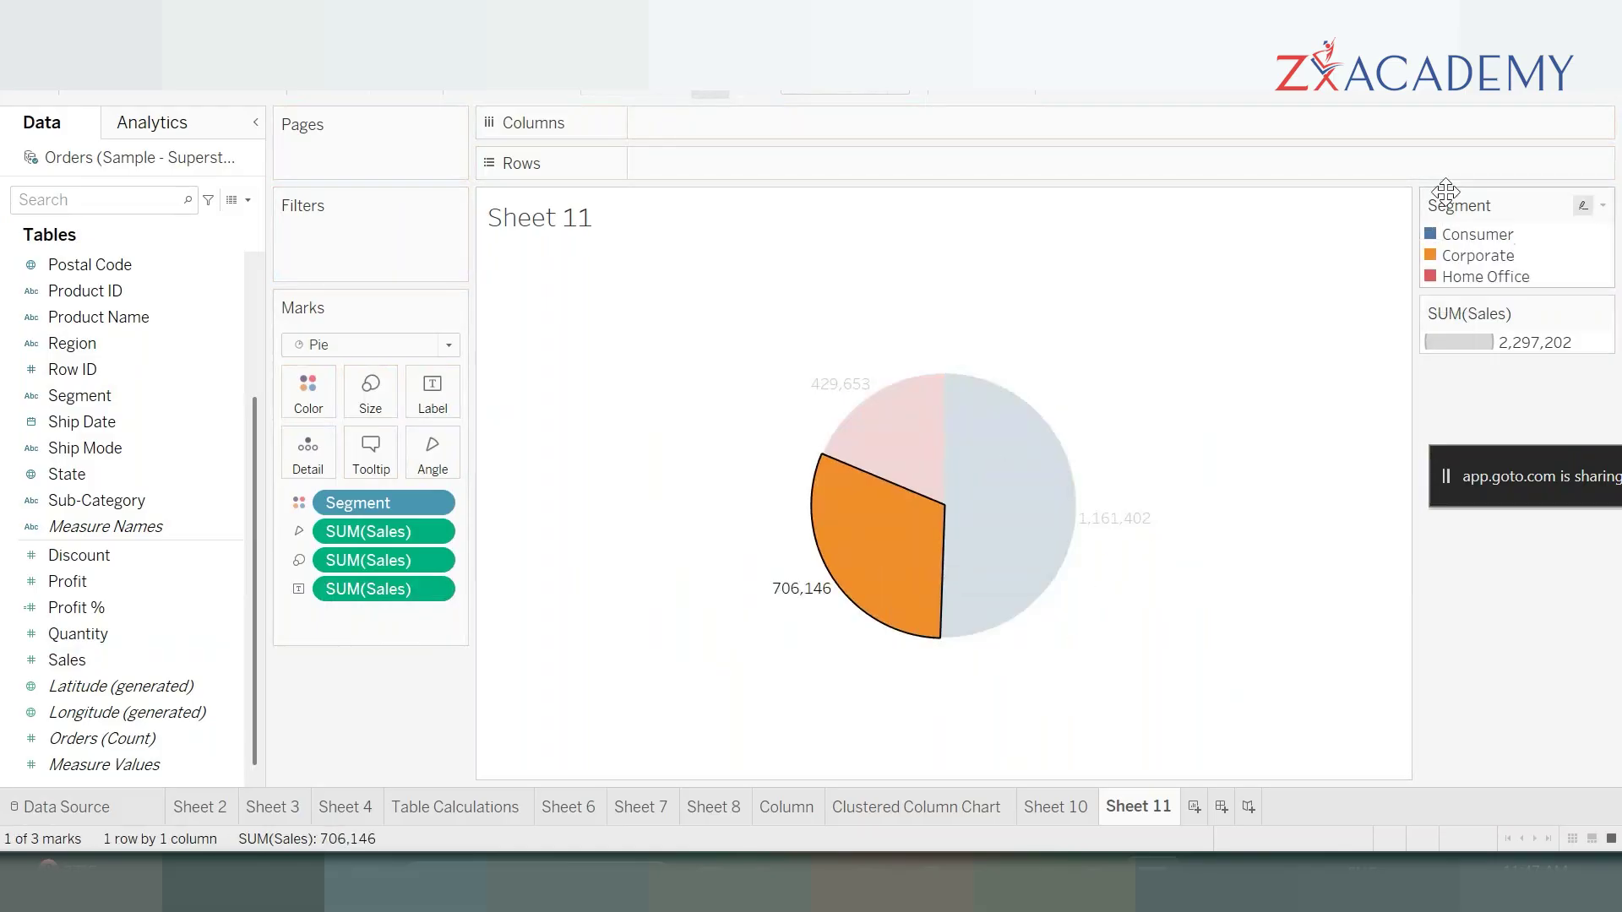
left_click(1485, 276)
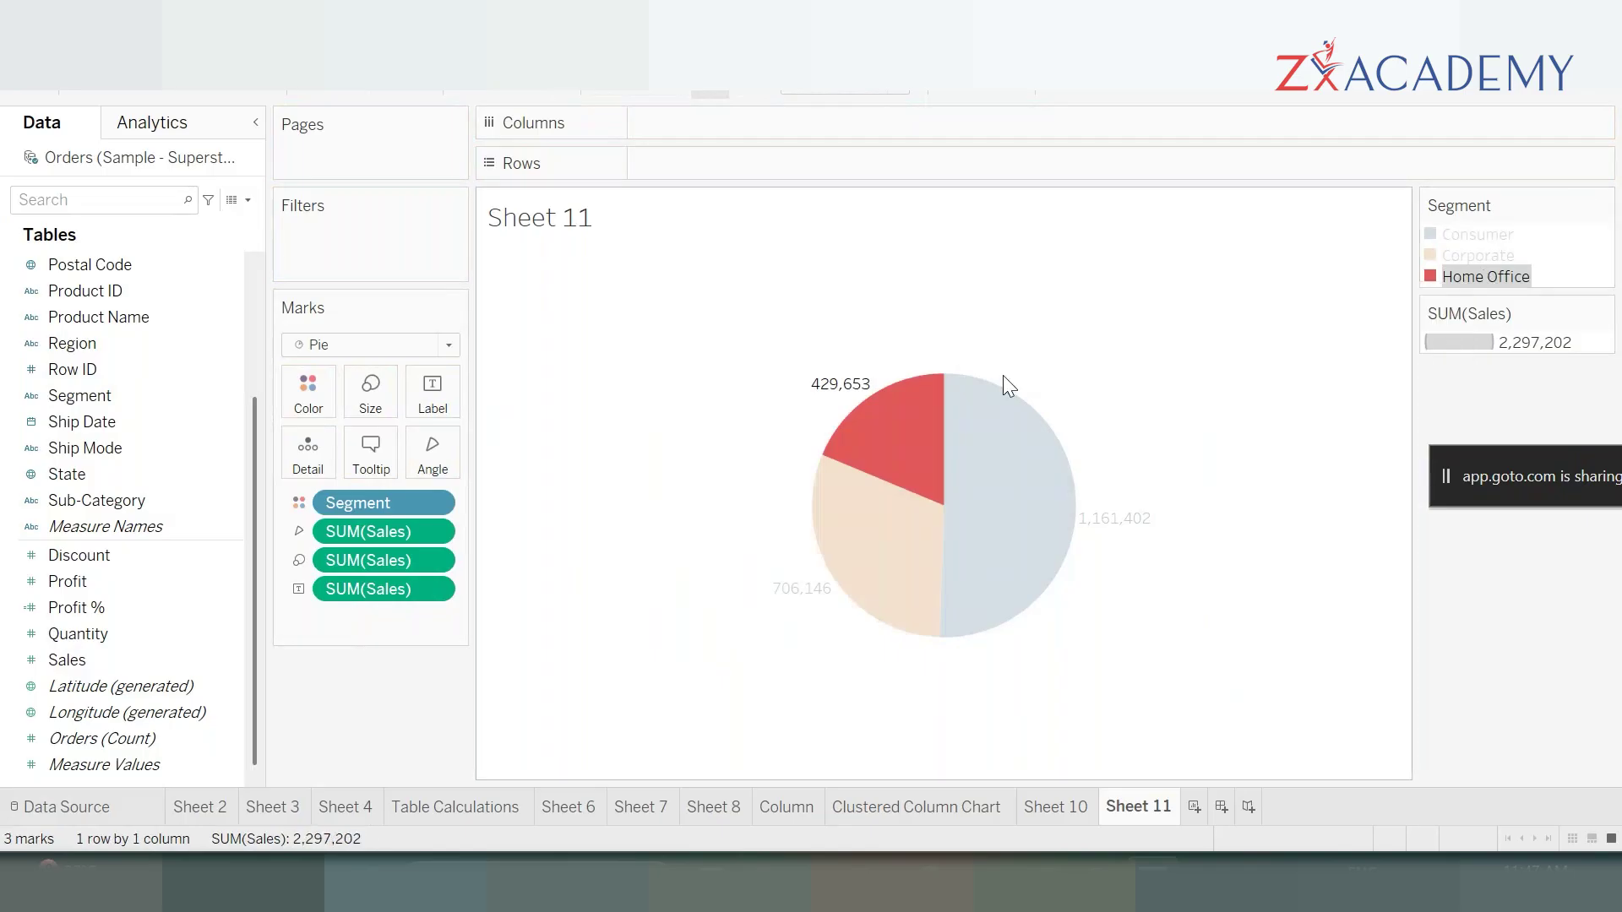
left_click(944, 306)
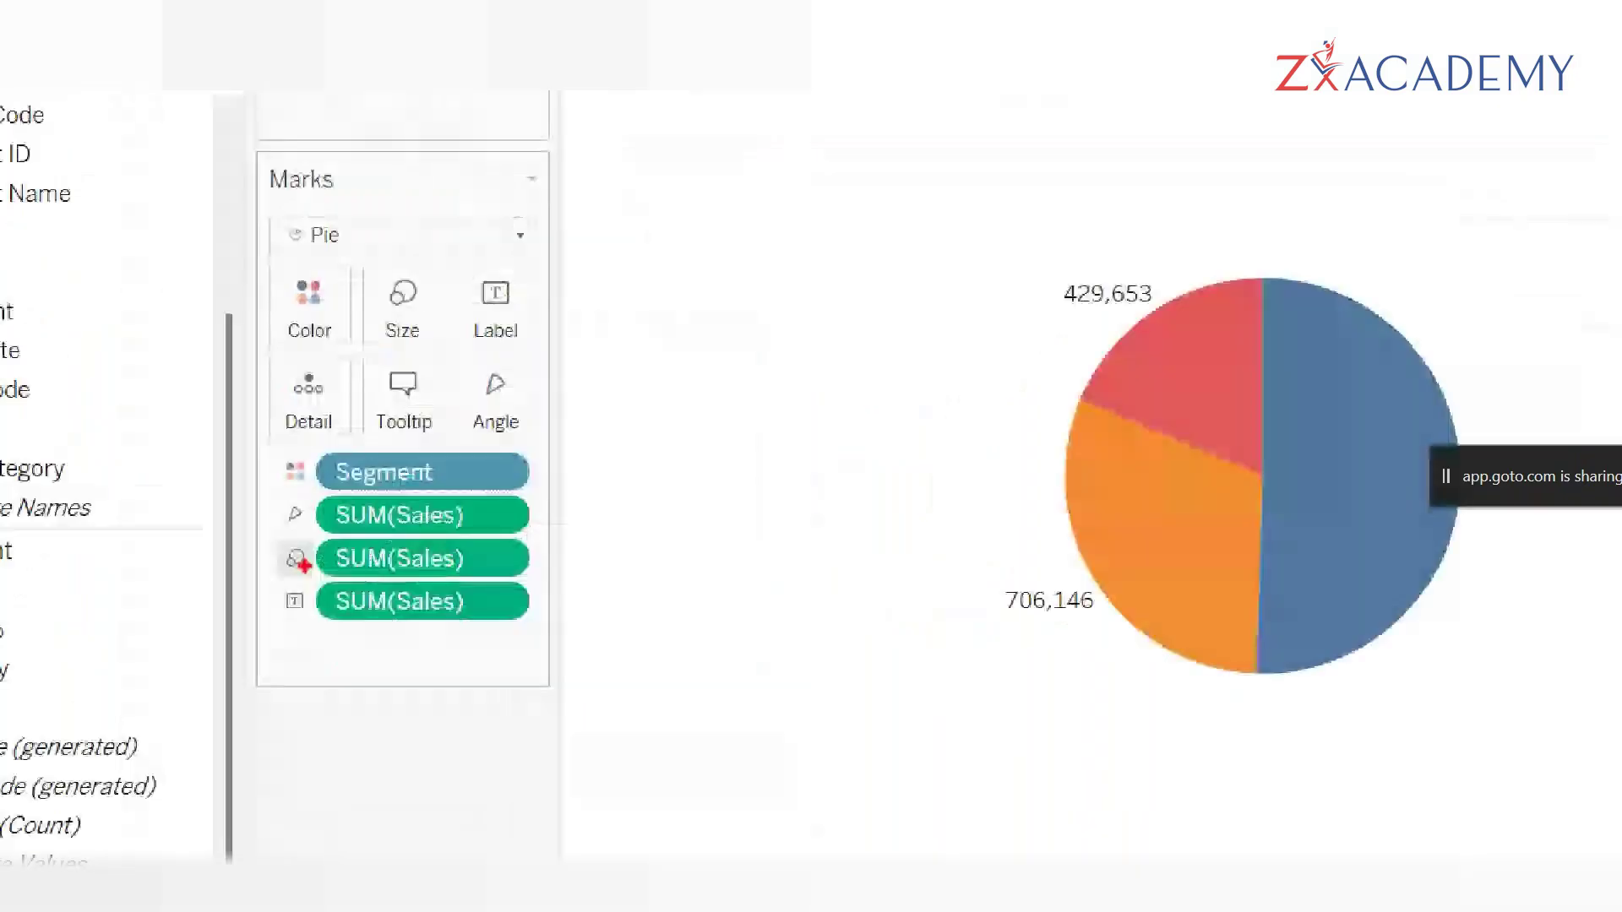
- Apply the Percent of Total quick table calculation to the pie chart's Sales label and inspect the Consumer slice
mouse_move(319, 580)
left_mouse_down()
mouse_move(273, 606)
mouse_move(421, 642)
mouse_move(399, 595)
left_mouse_up()
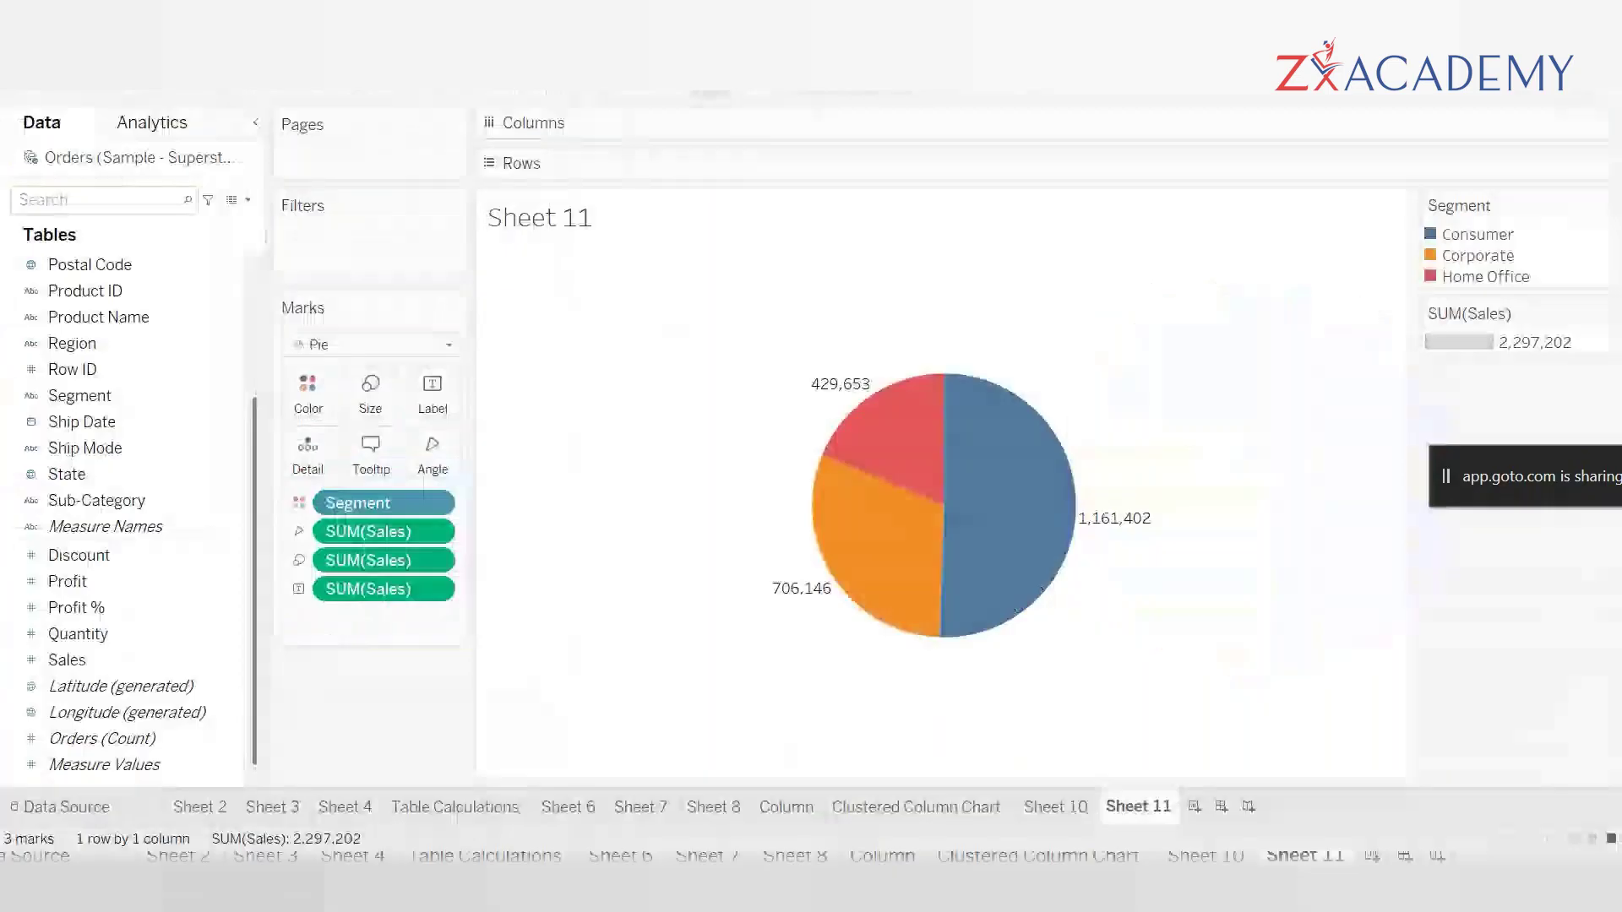
left_click(442, 589)
mouse_move(427, 861)
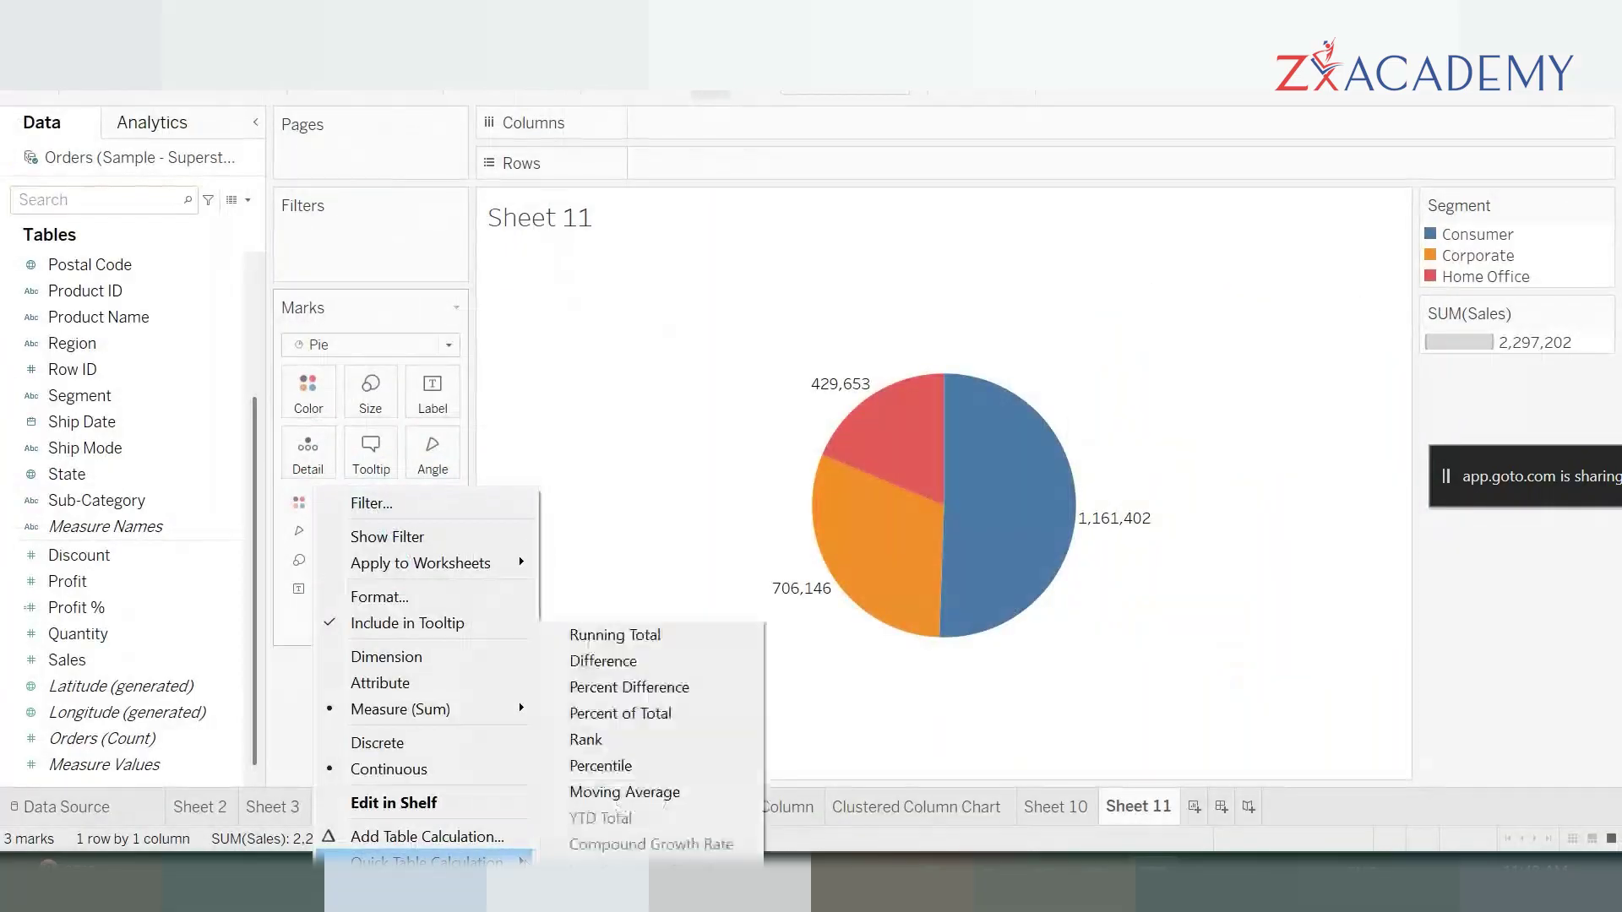
left_click(684, 713)
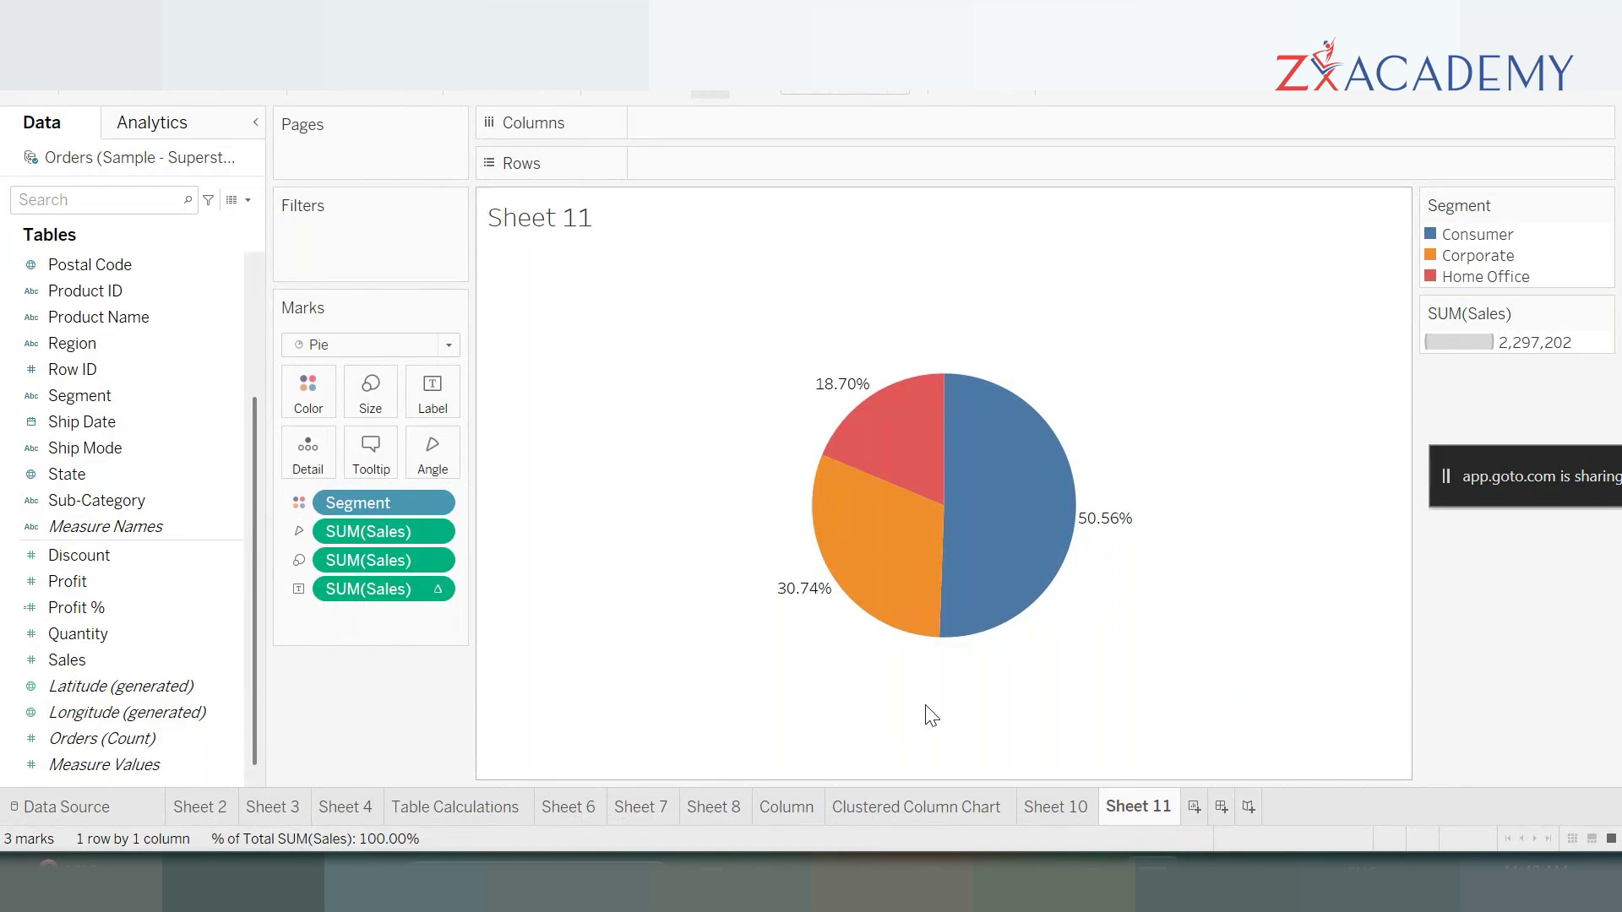
mouse_move(969, 553)
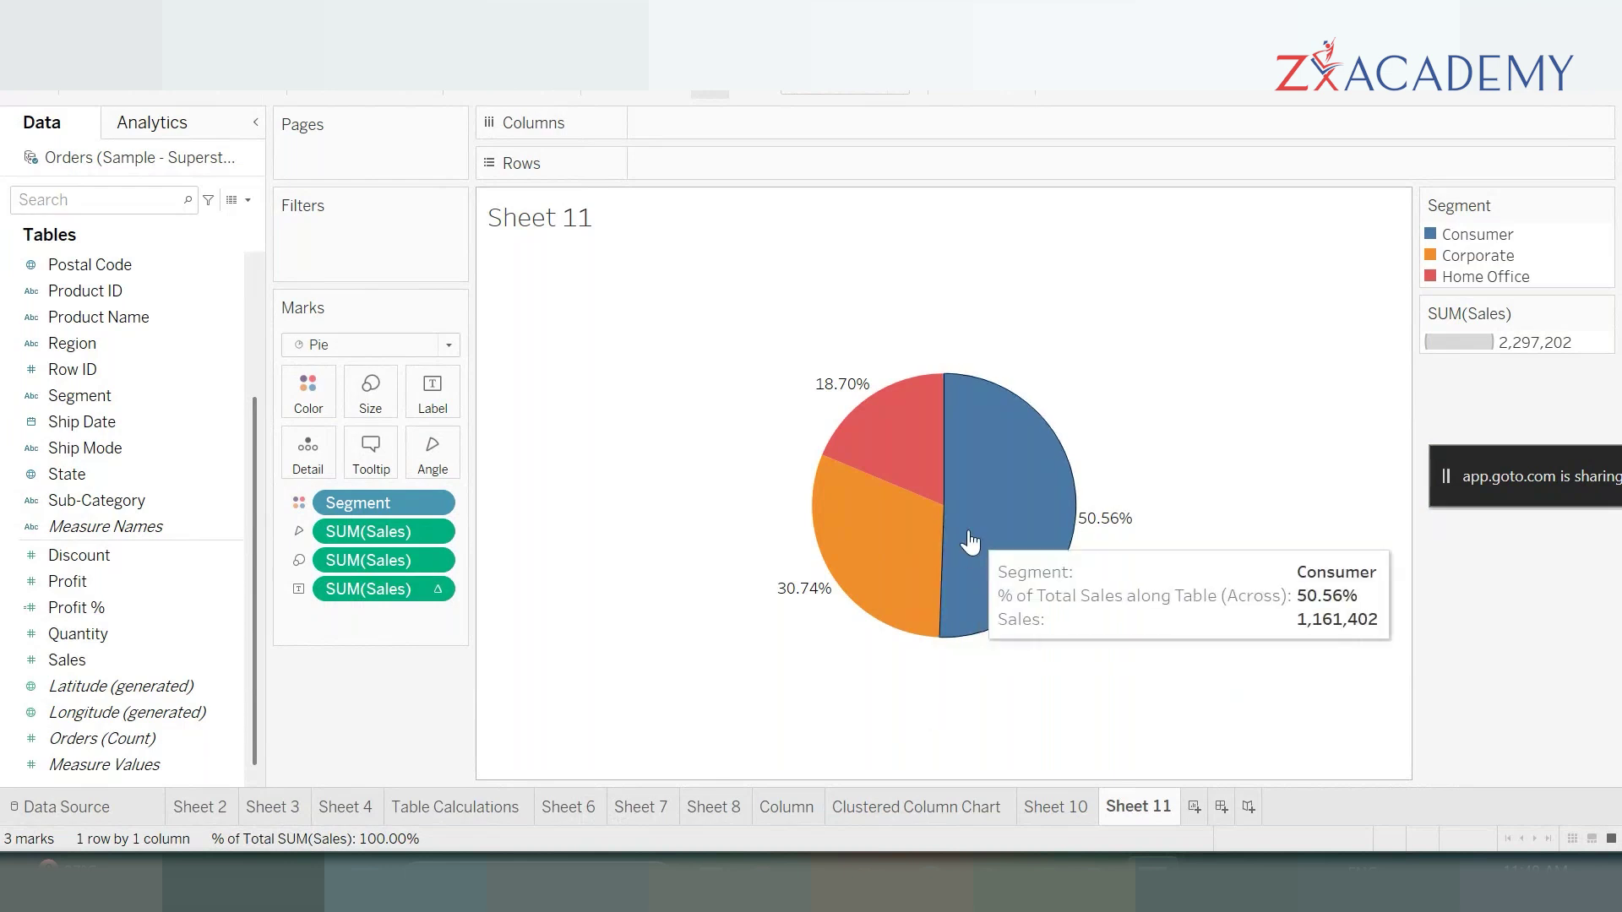